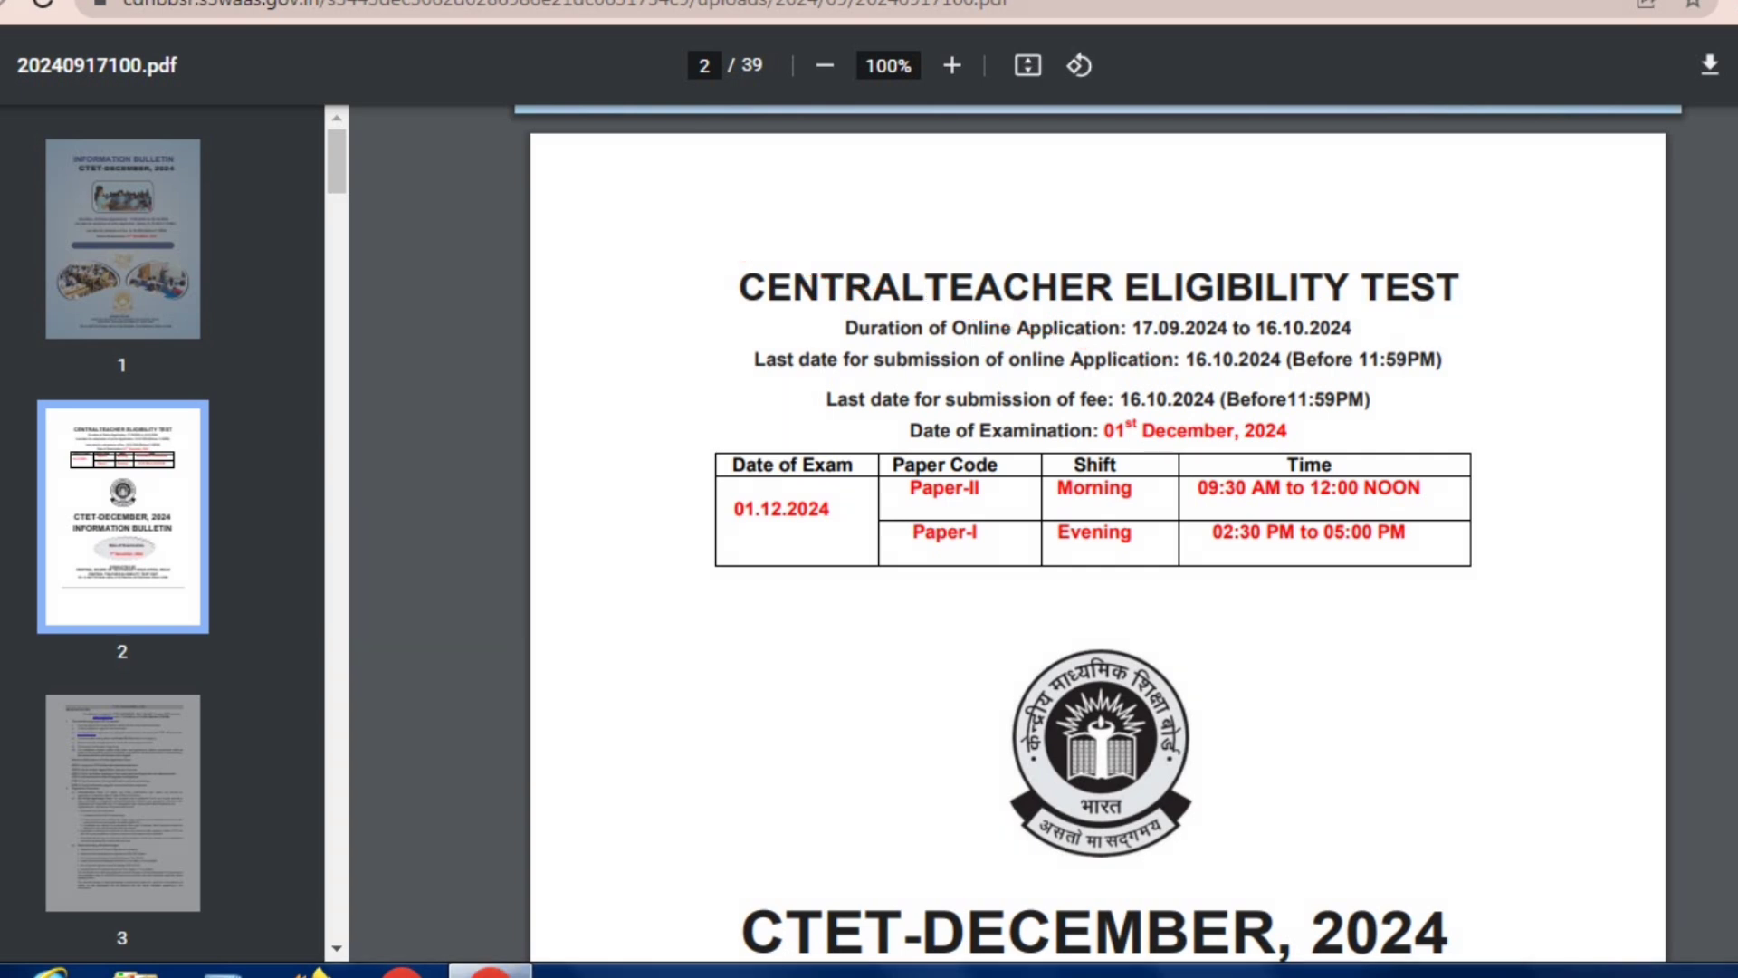
# Step: Search Google for "ctet" in a new tab and open the official Central Teacher Eligibility Test website
pyautogui.hotkey('ctrl', 't')
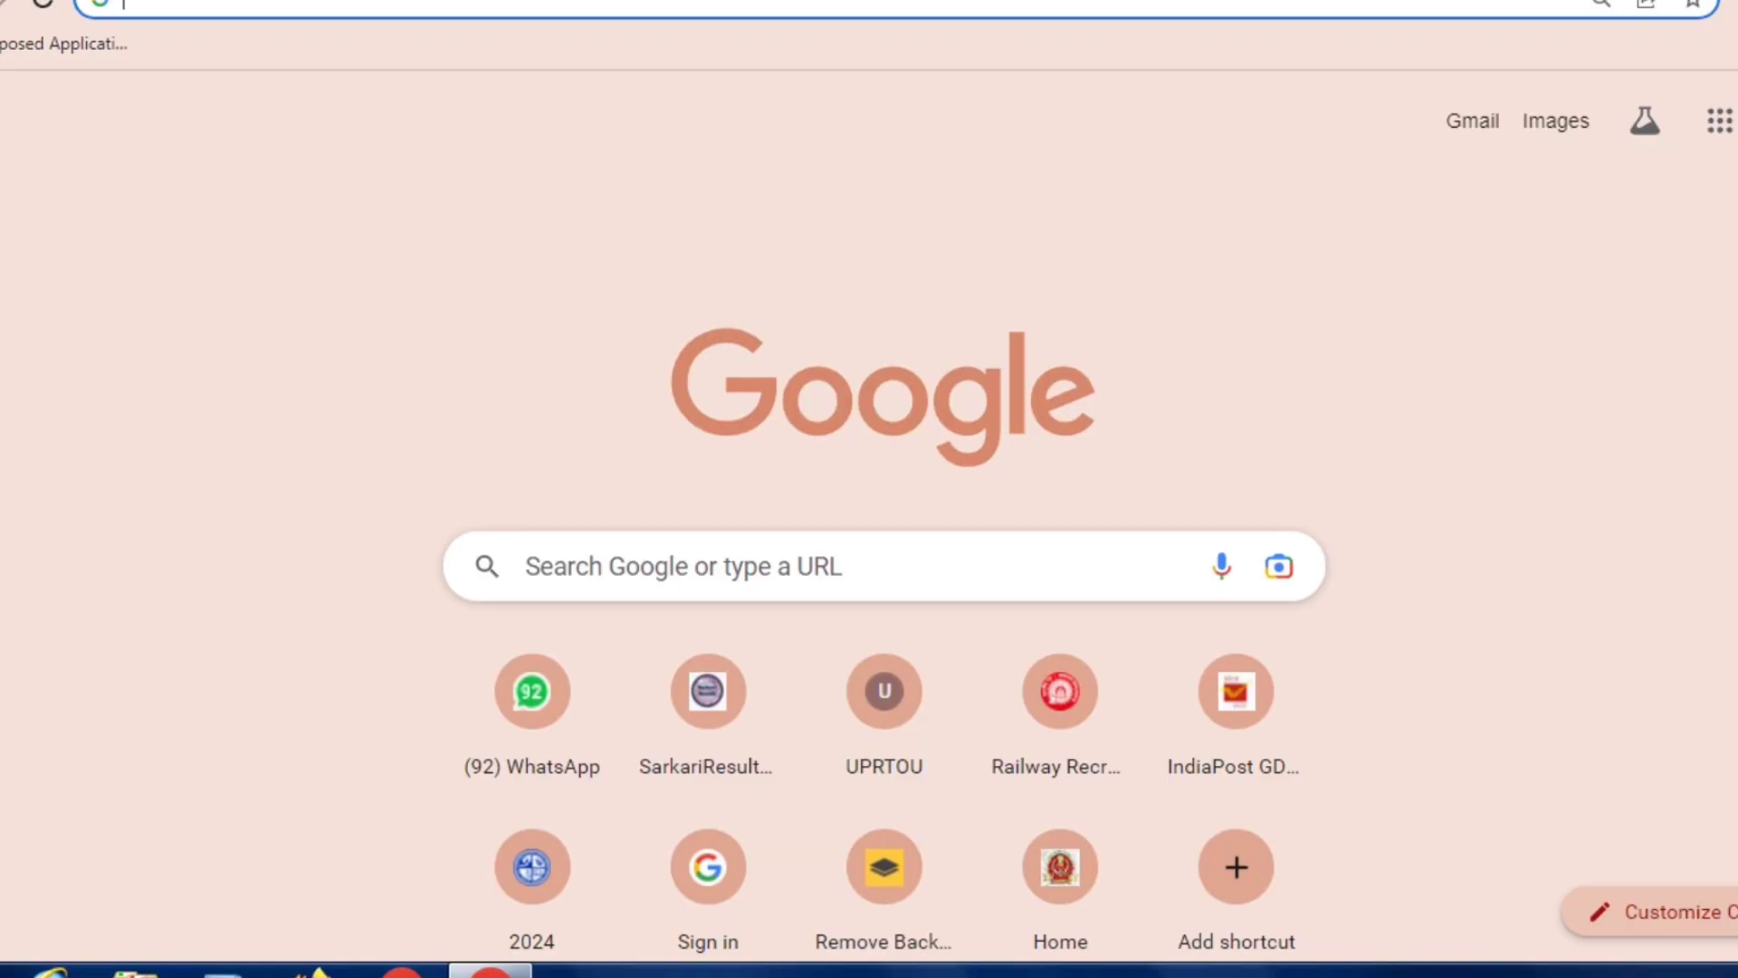
pyautogui.click(822, 566)
pyautogui.write('ctet')
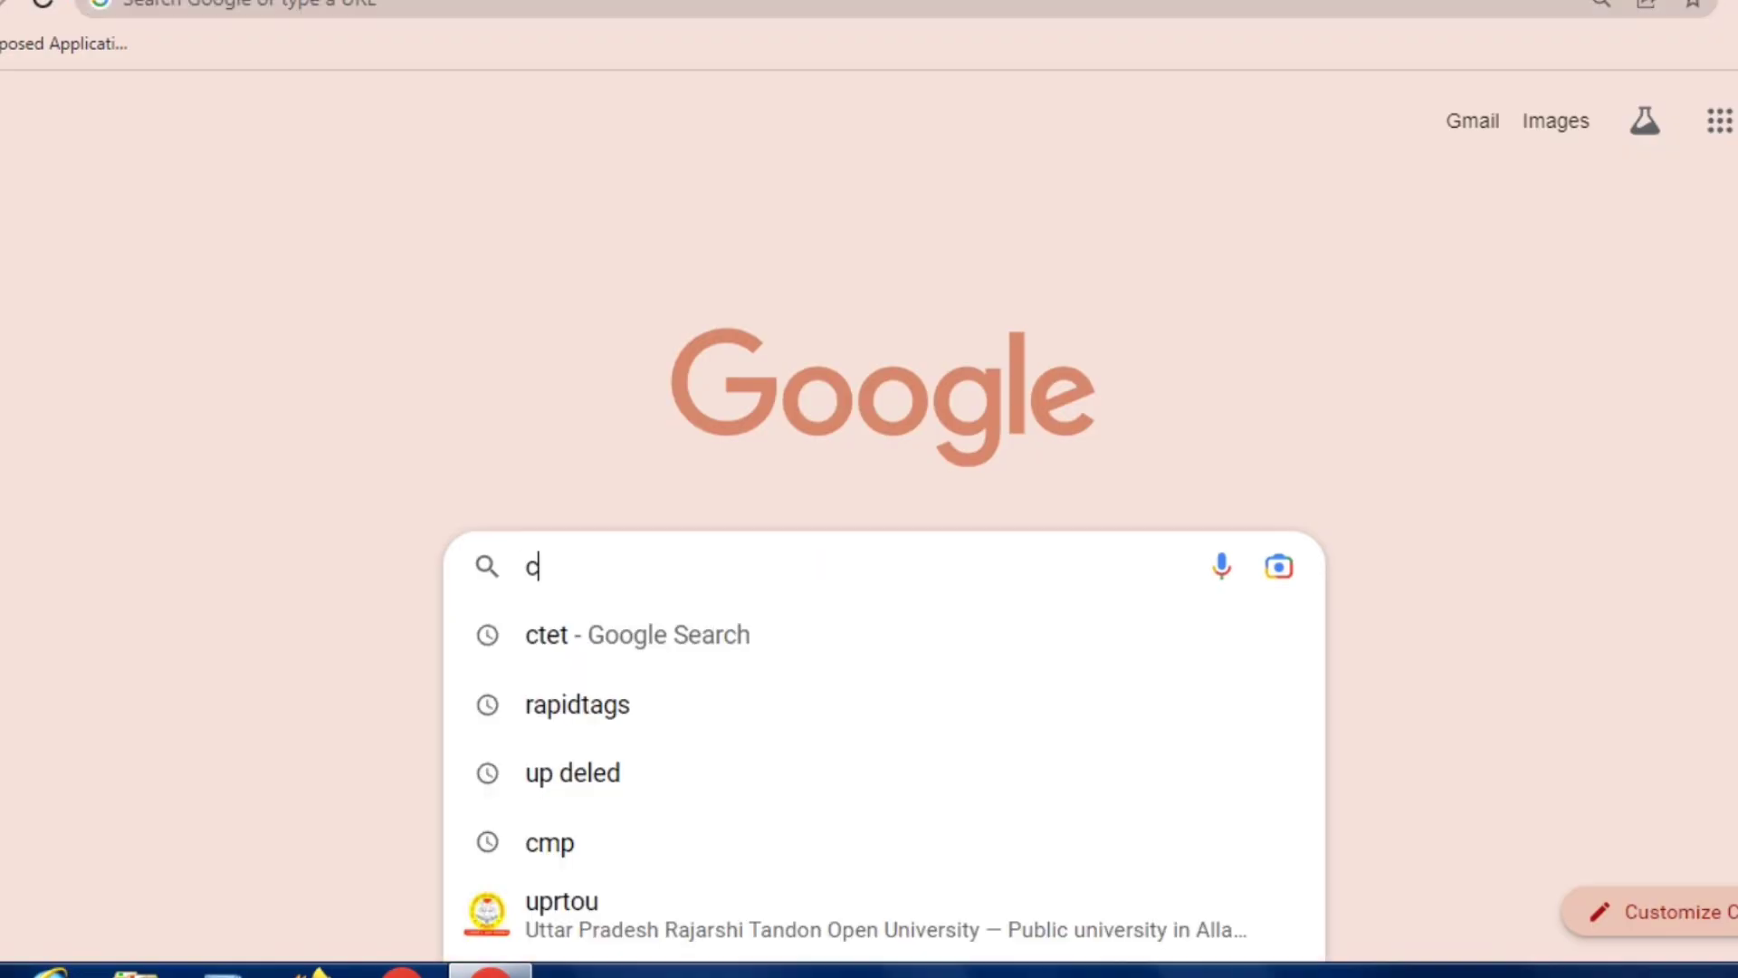
pyautogui.press('Return')
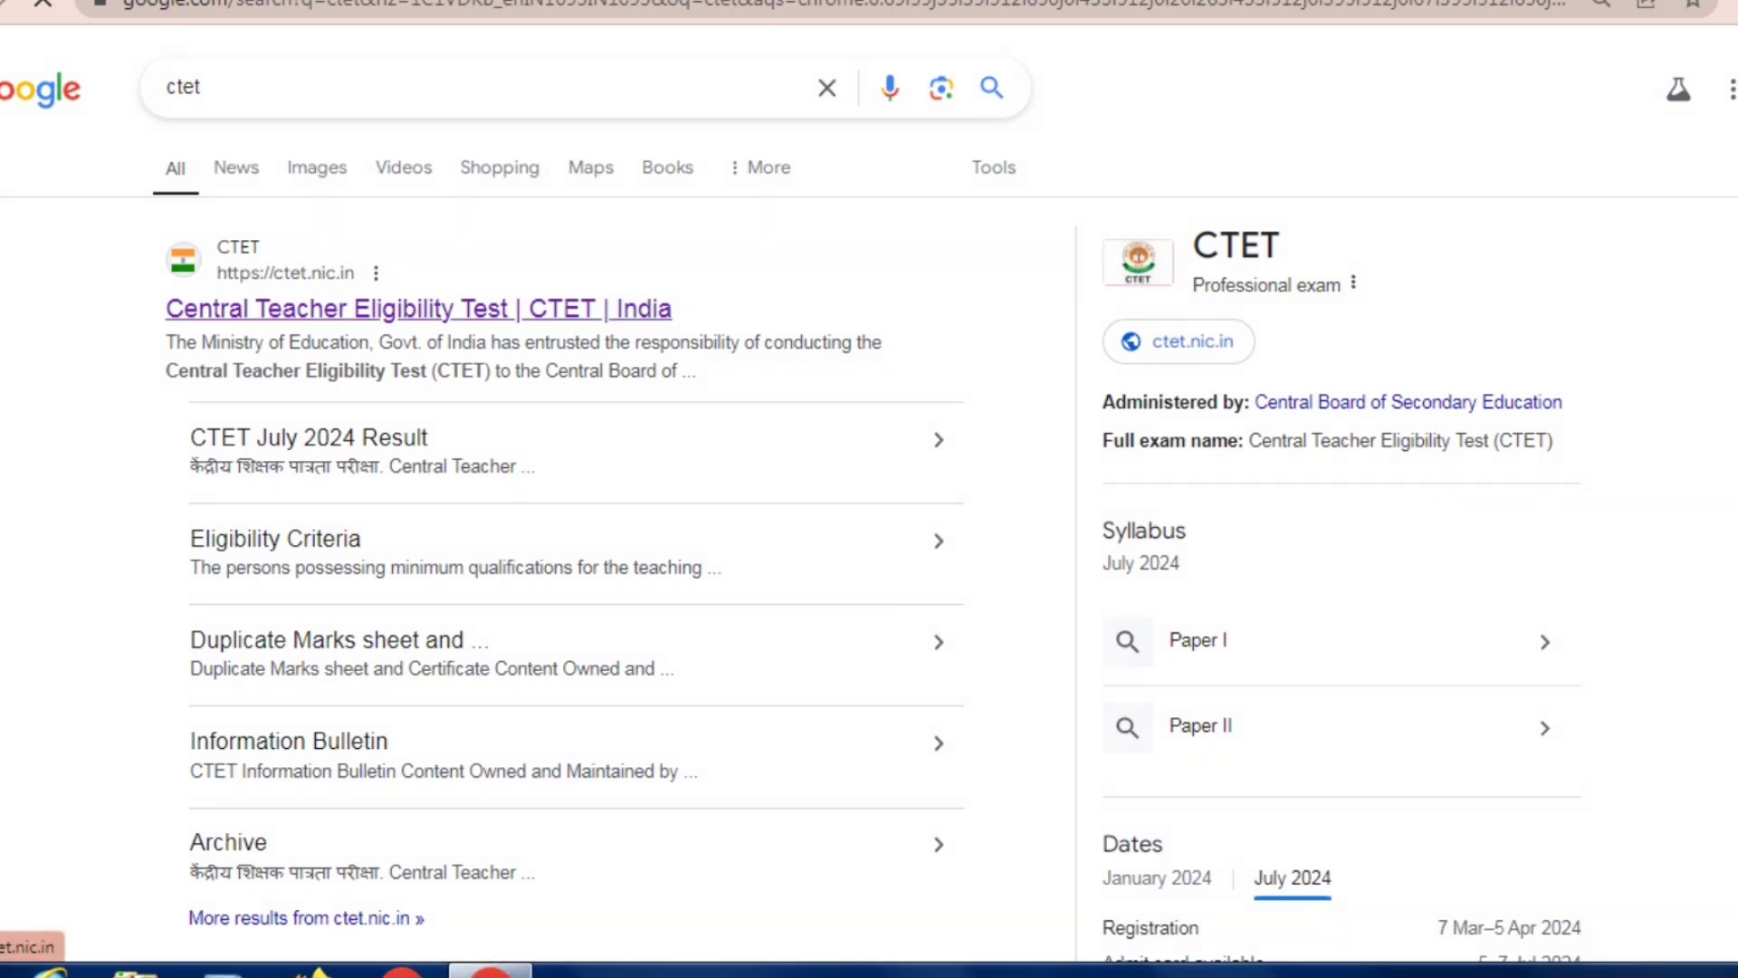
pyautogui.click(362, 308)
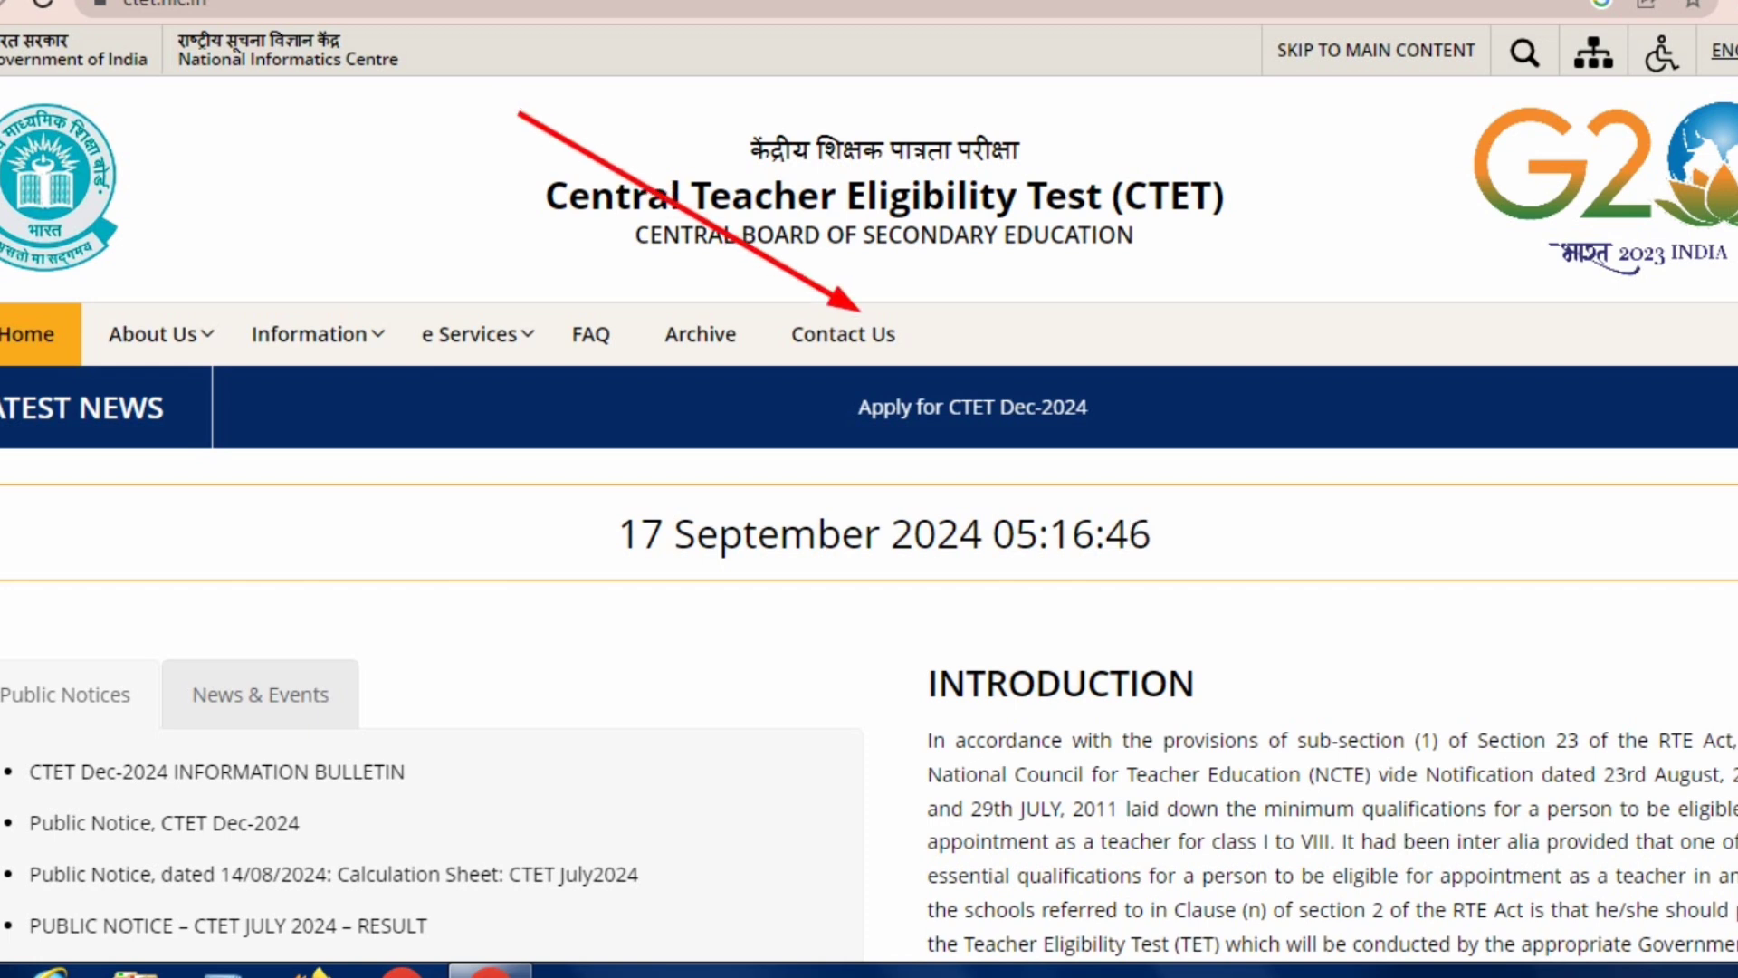
# Step: Open the "Apply for CTET Dec-2024" link under Candidate Activity
pyautogui.scroll(-9, 869, 489)
pyautogui.scroll(-2, 1014, 237)
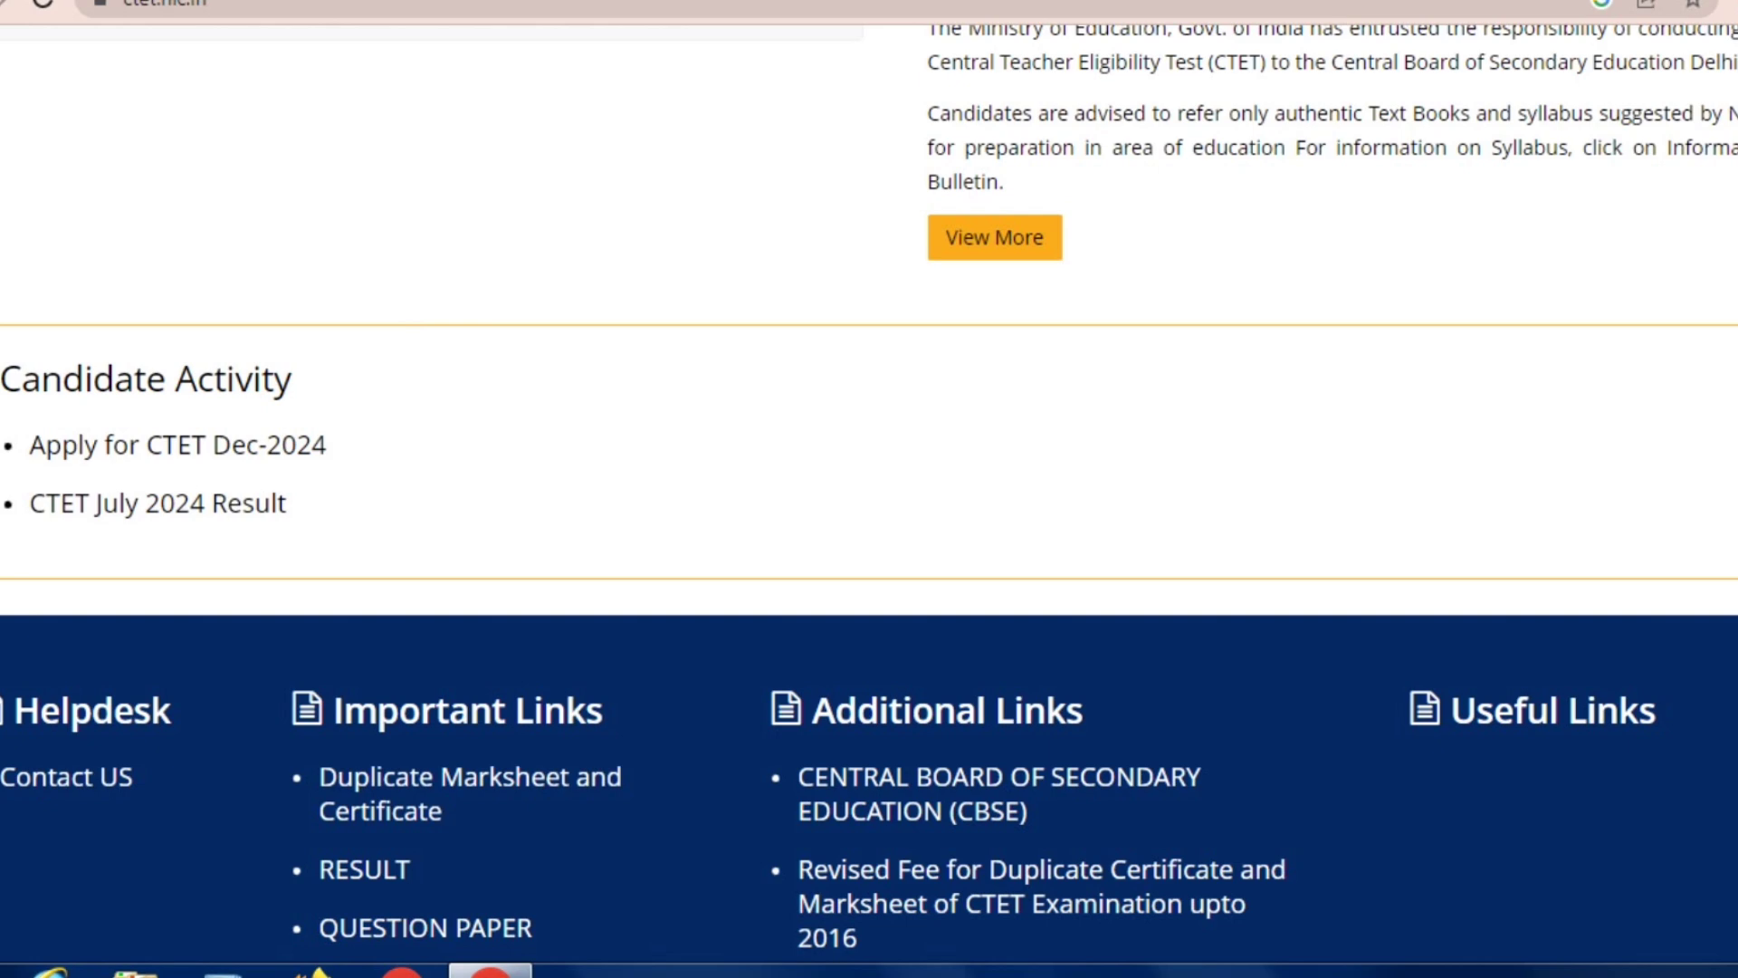
pyautogui.click(181, 445)
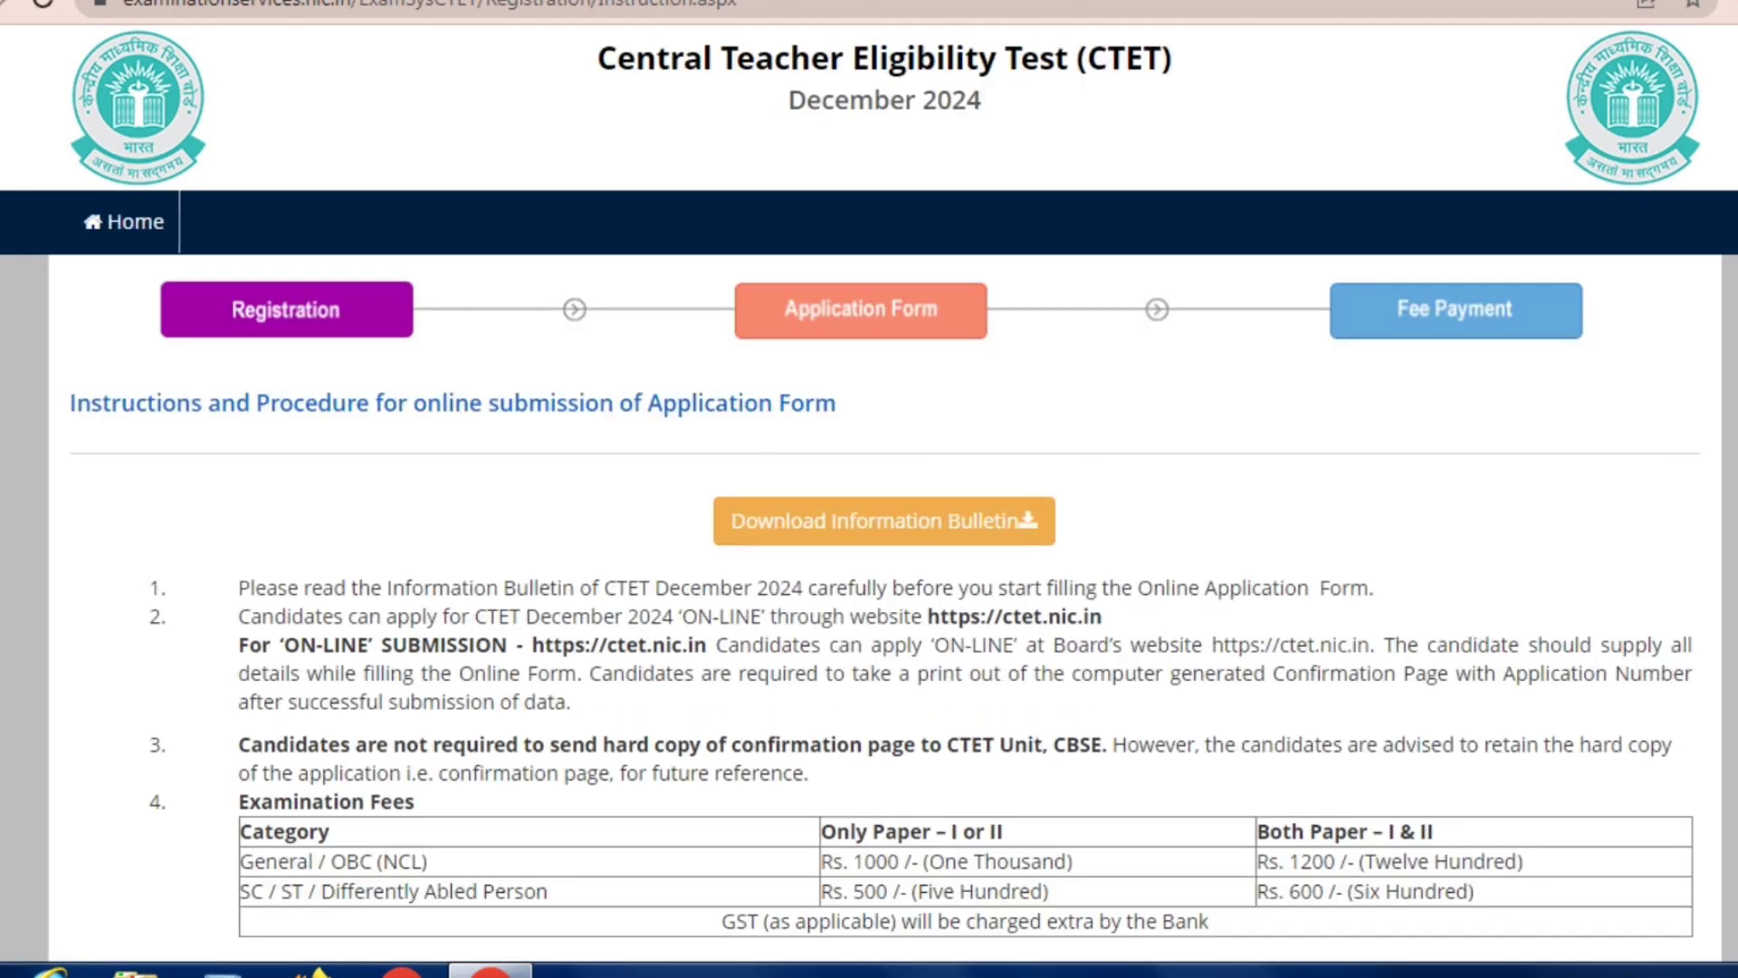
# Step: Review the application instructions and examination fees, accept the declaration about the Information Bulletin, and proceed
pyautogui.scroll(-5, 869, 543)
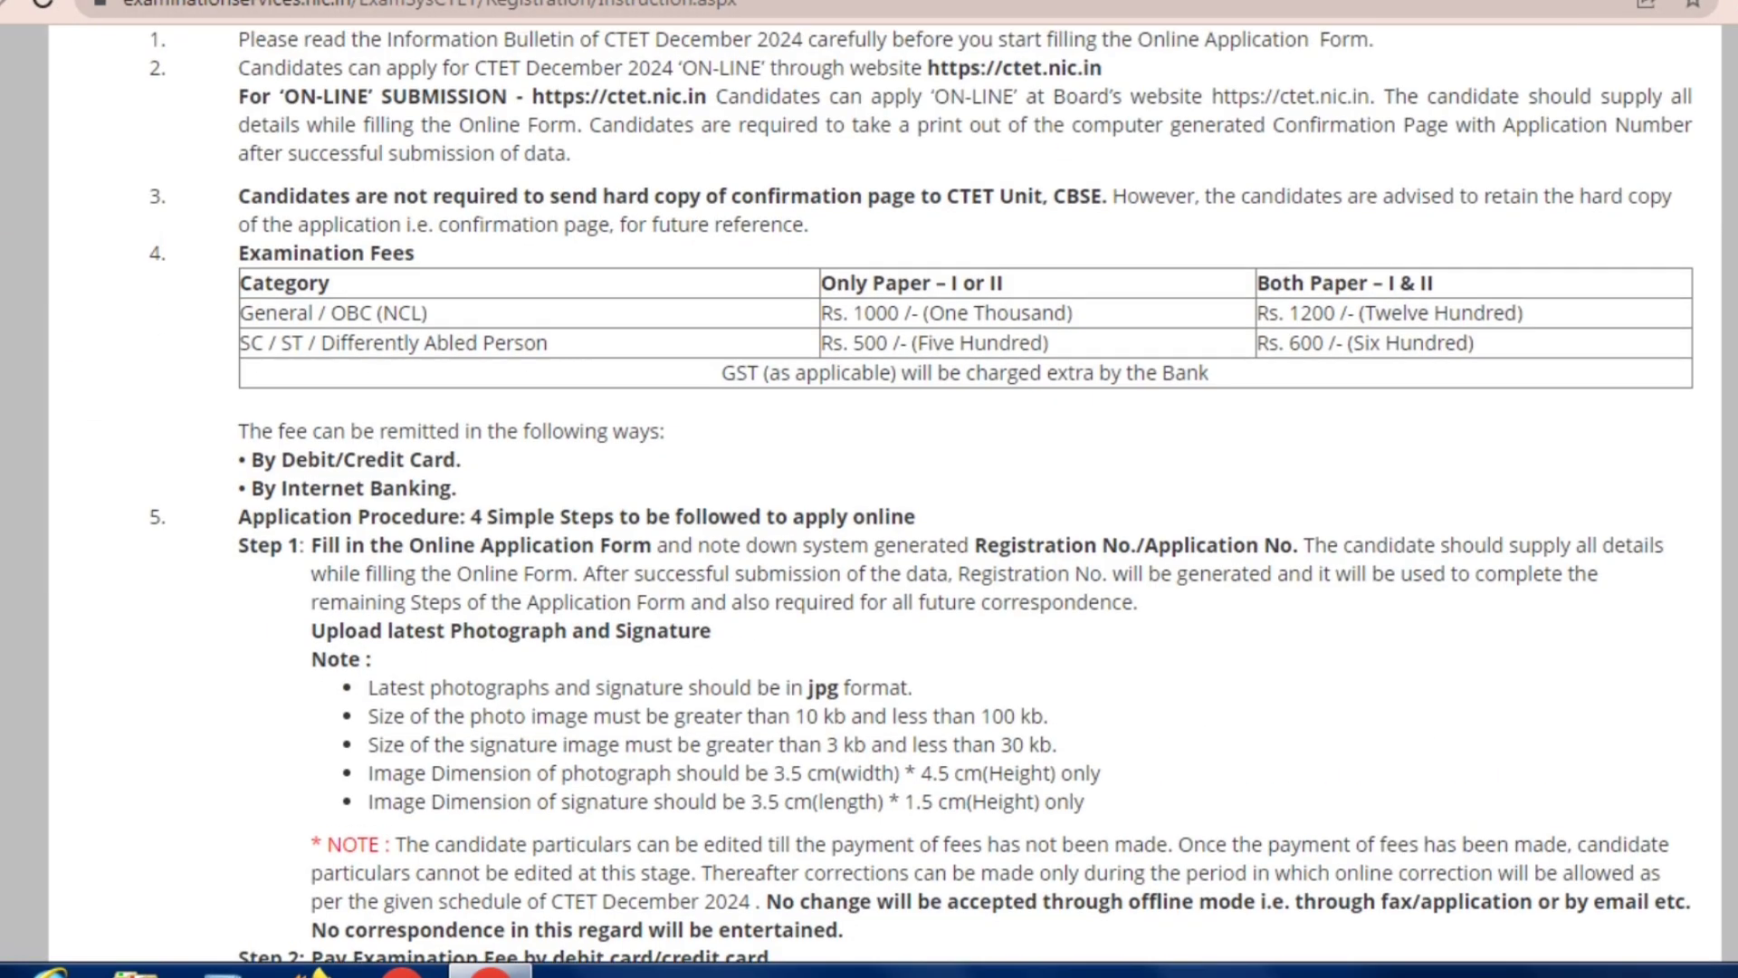
pyautogui.moveTo(831, 401); pyautogui.dragTo(996, 401)
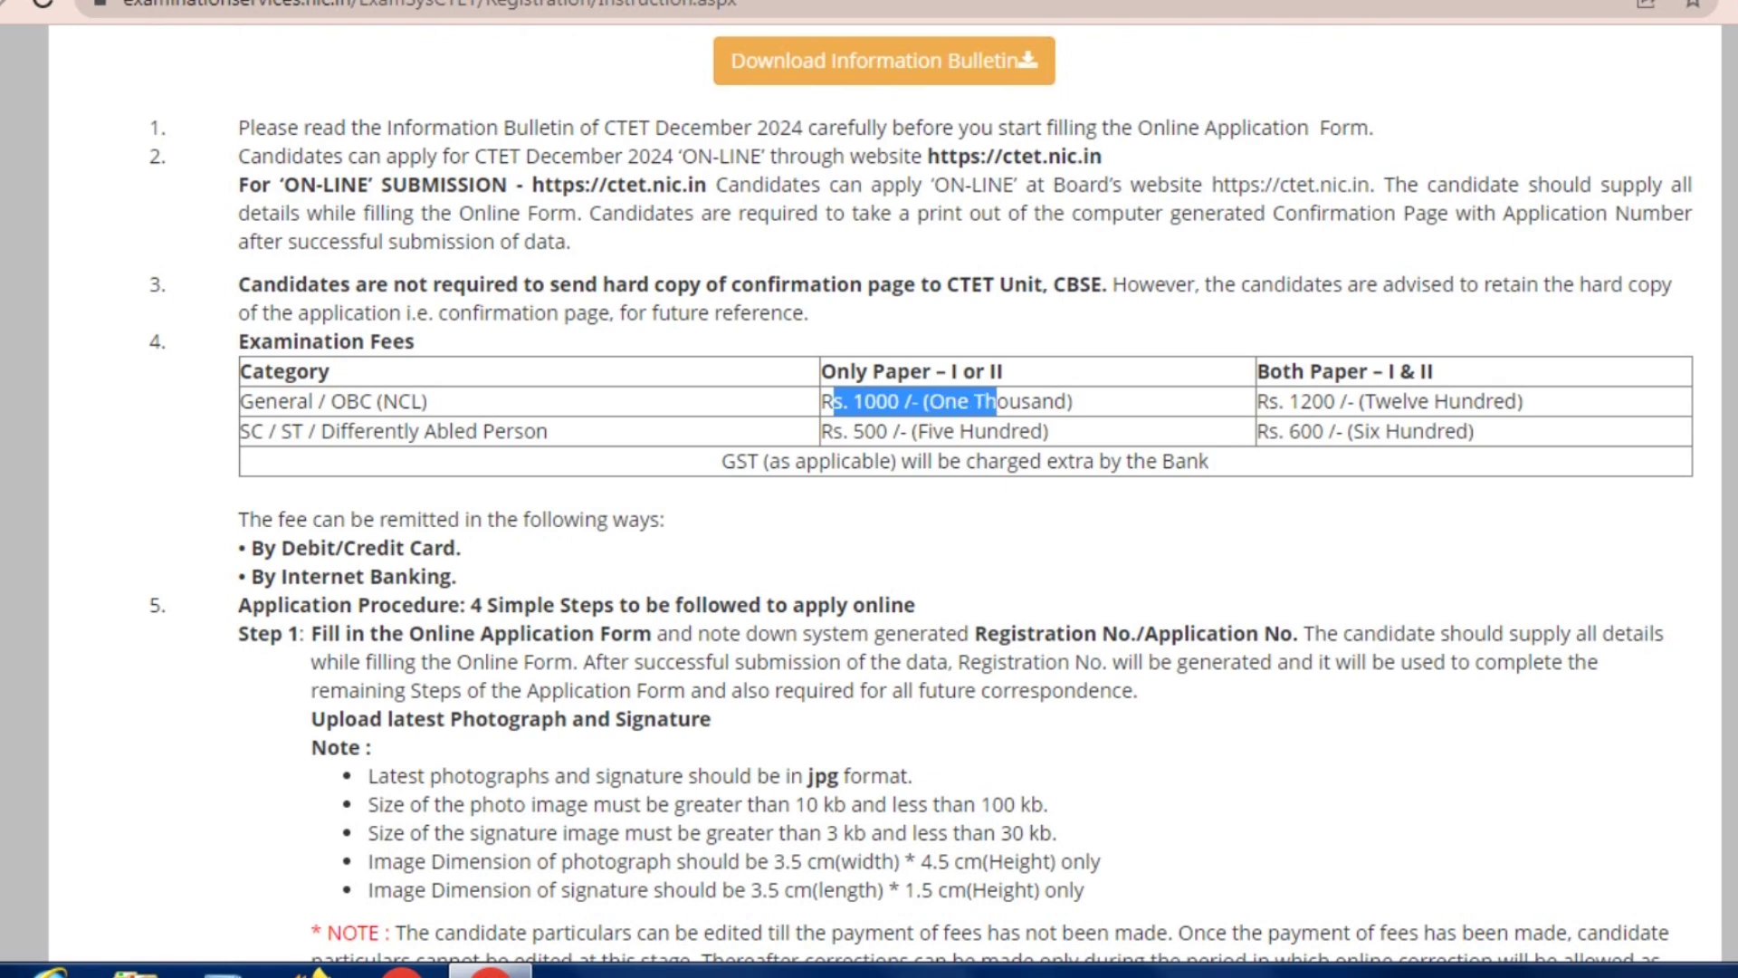
pyautogui.scroll(-12, 869, 489)
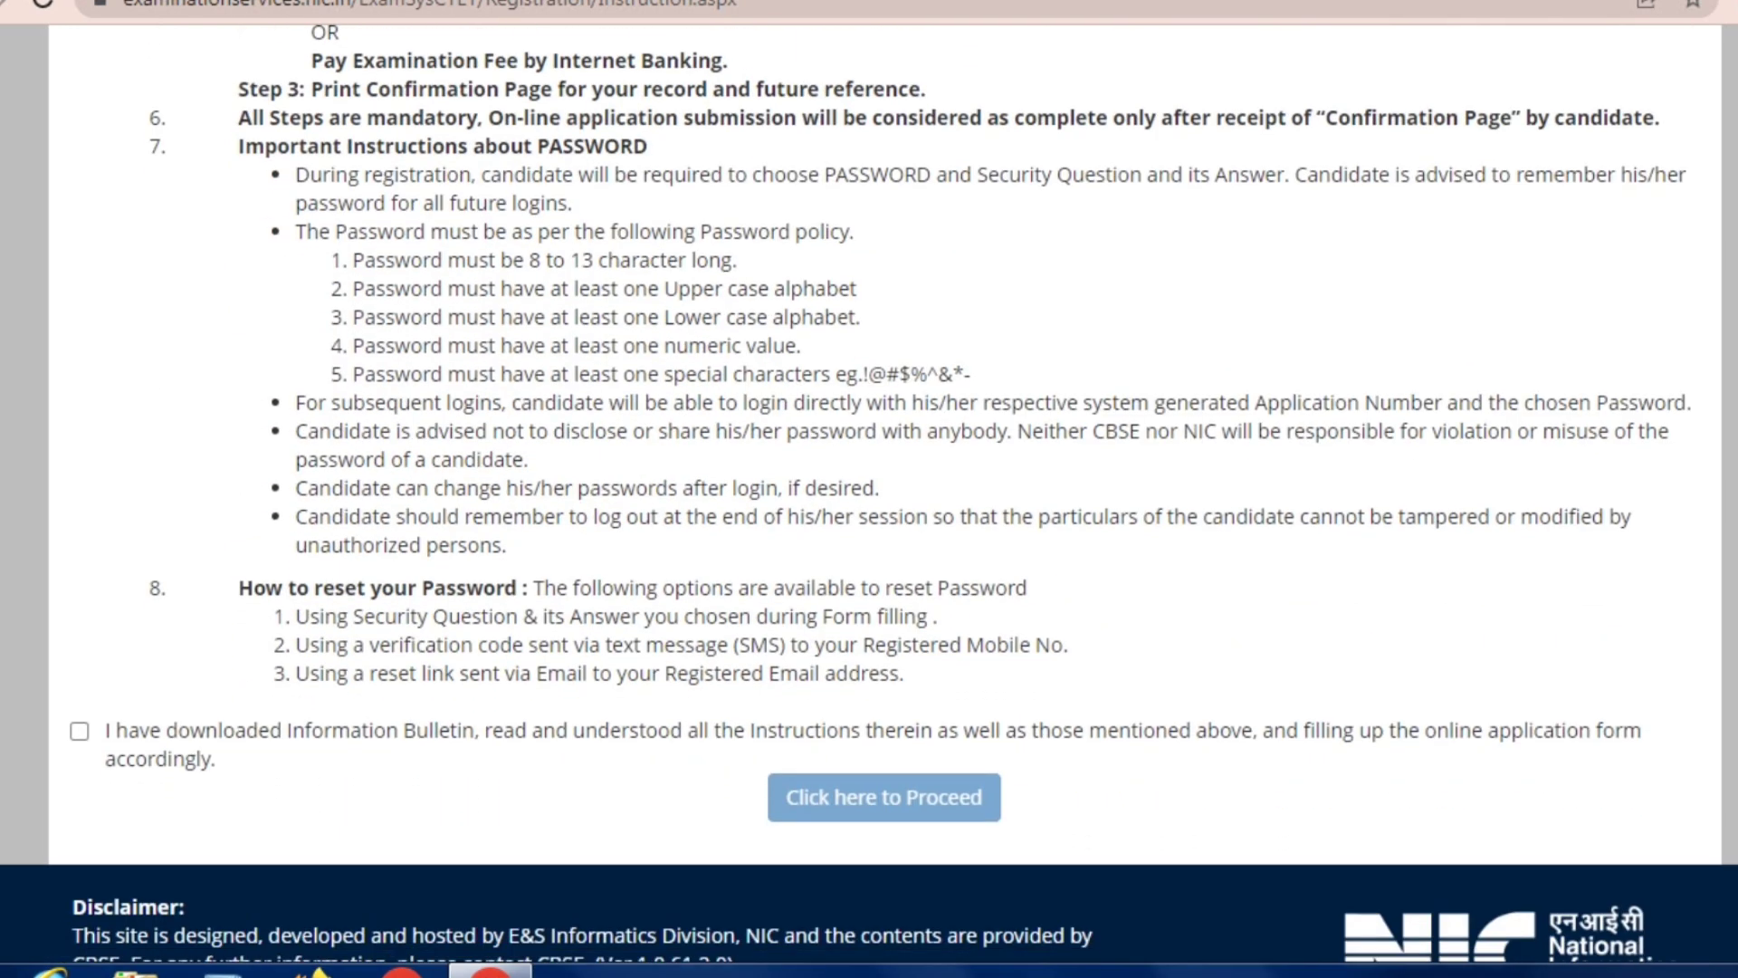
pyautogui.click(80, 732)
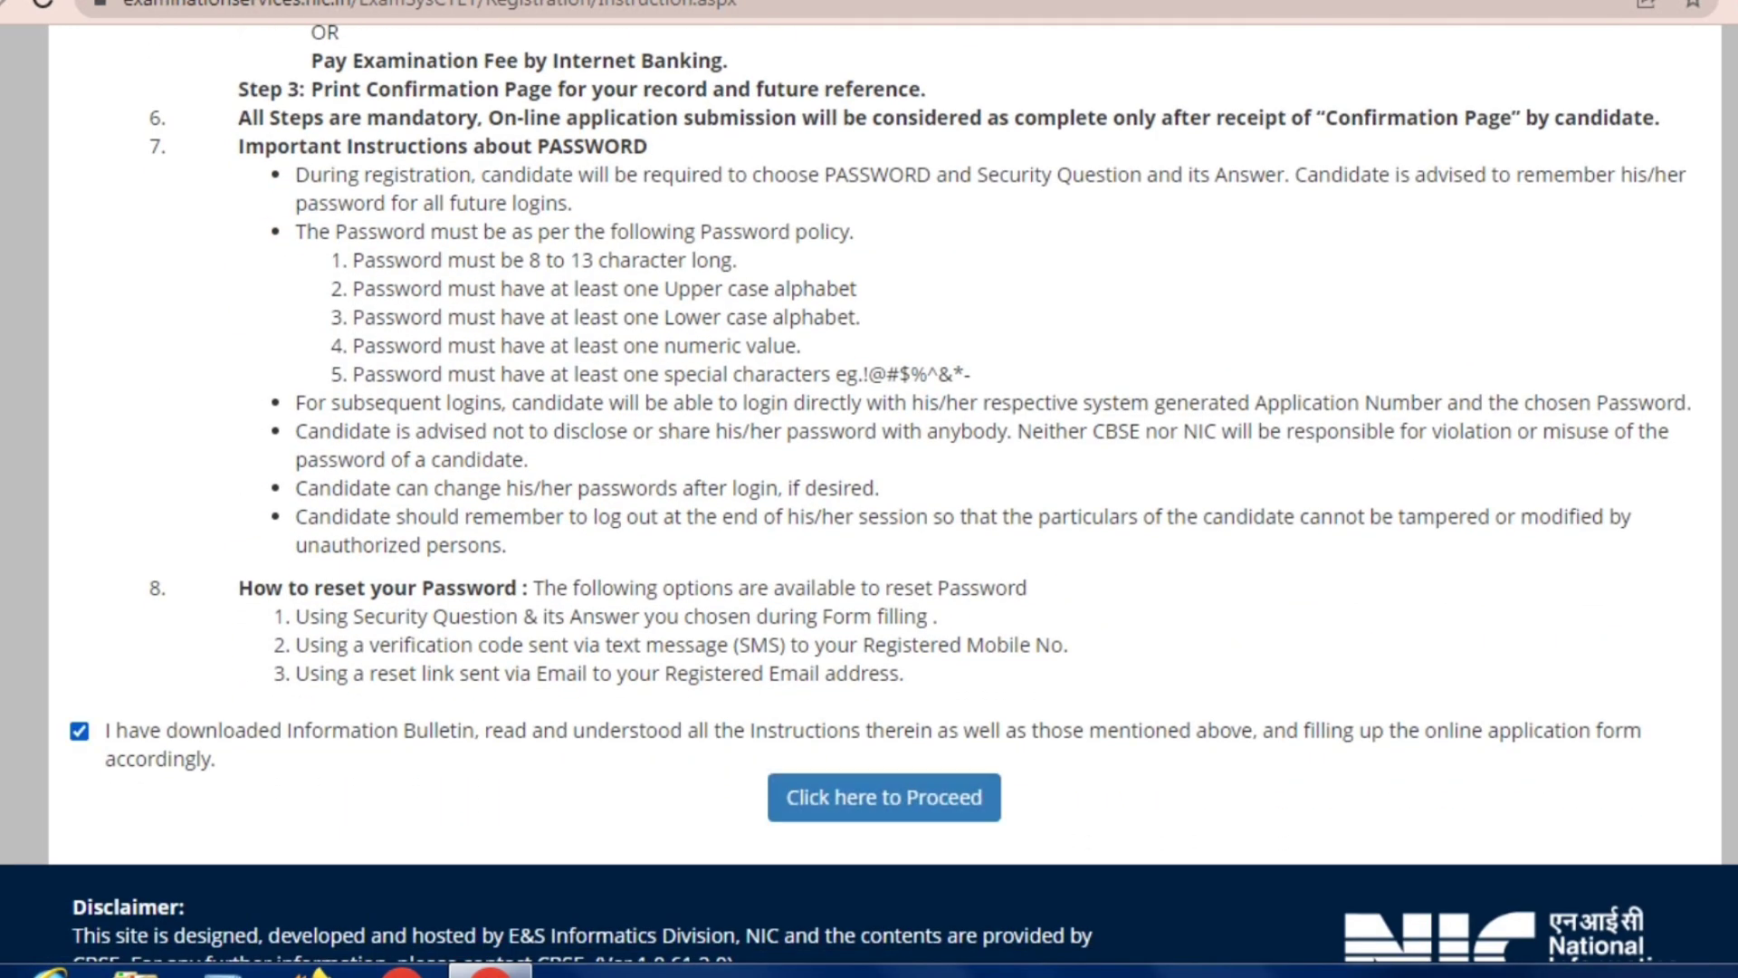
pyautogui.click(883, 797)
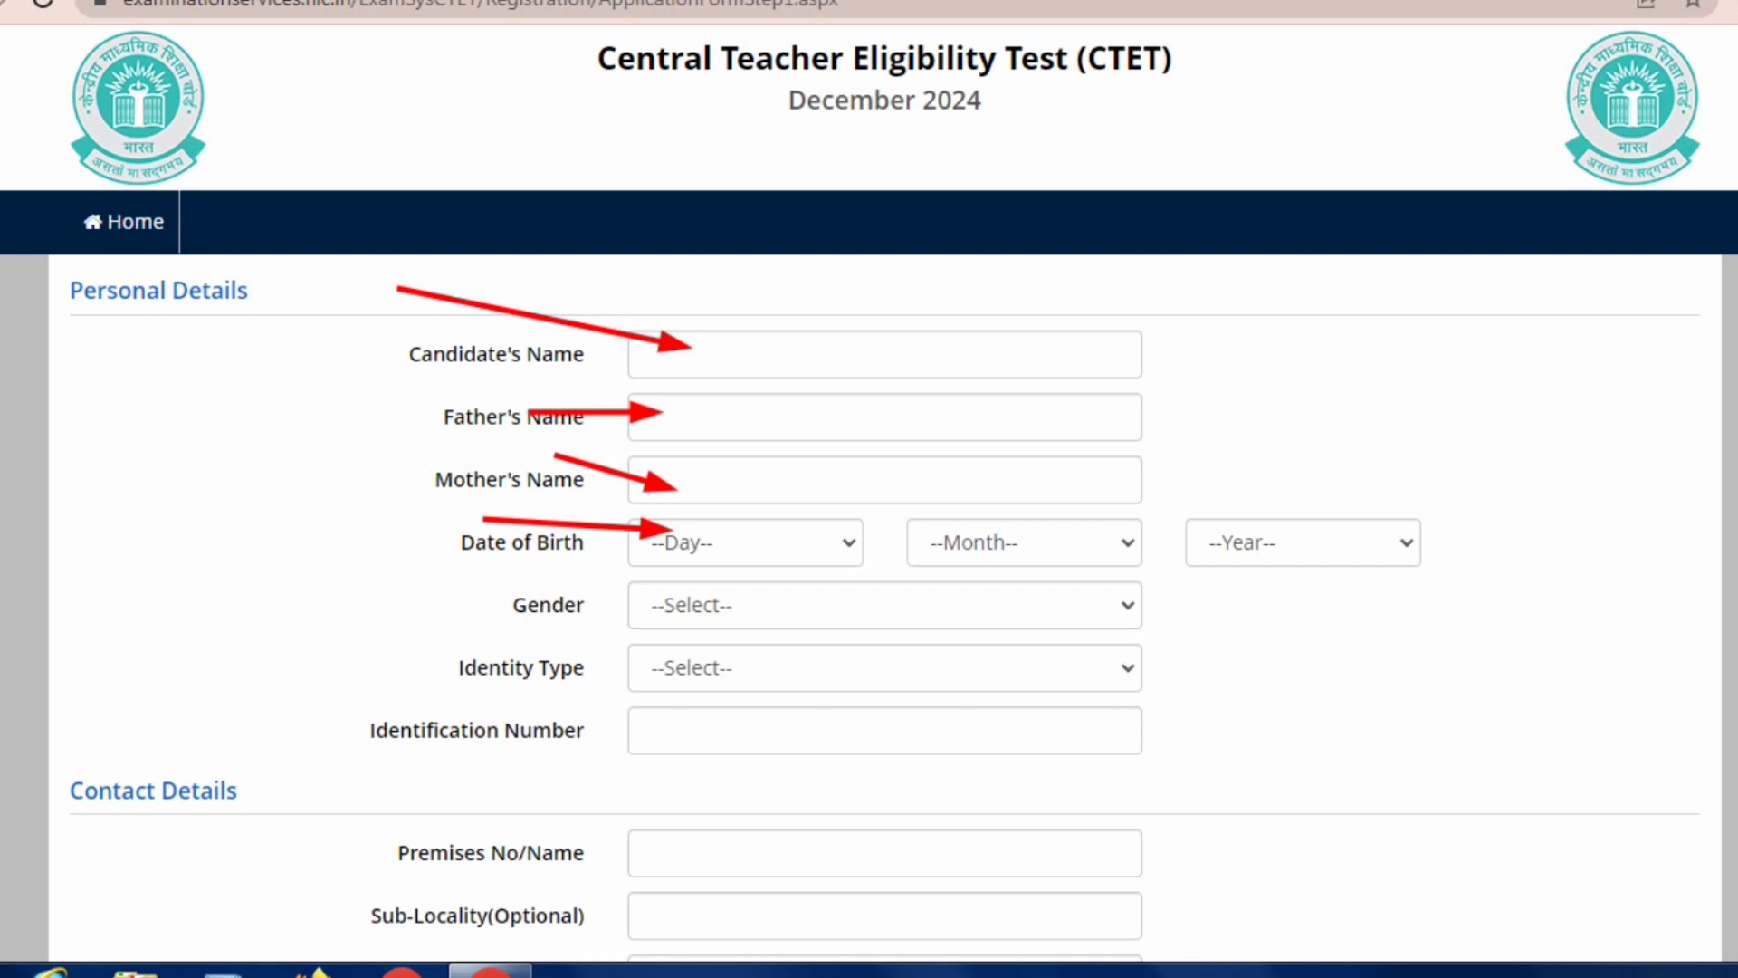
# Step: Choose the day and month of the candidate's date of birth, leaving the year unselected
pyautogui.click(746, 542)
pyautogui.press('Down')
pyautogui.press('Return')
pyautogui.click(1023, 542)
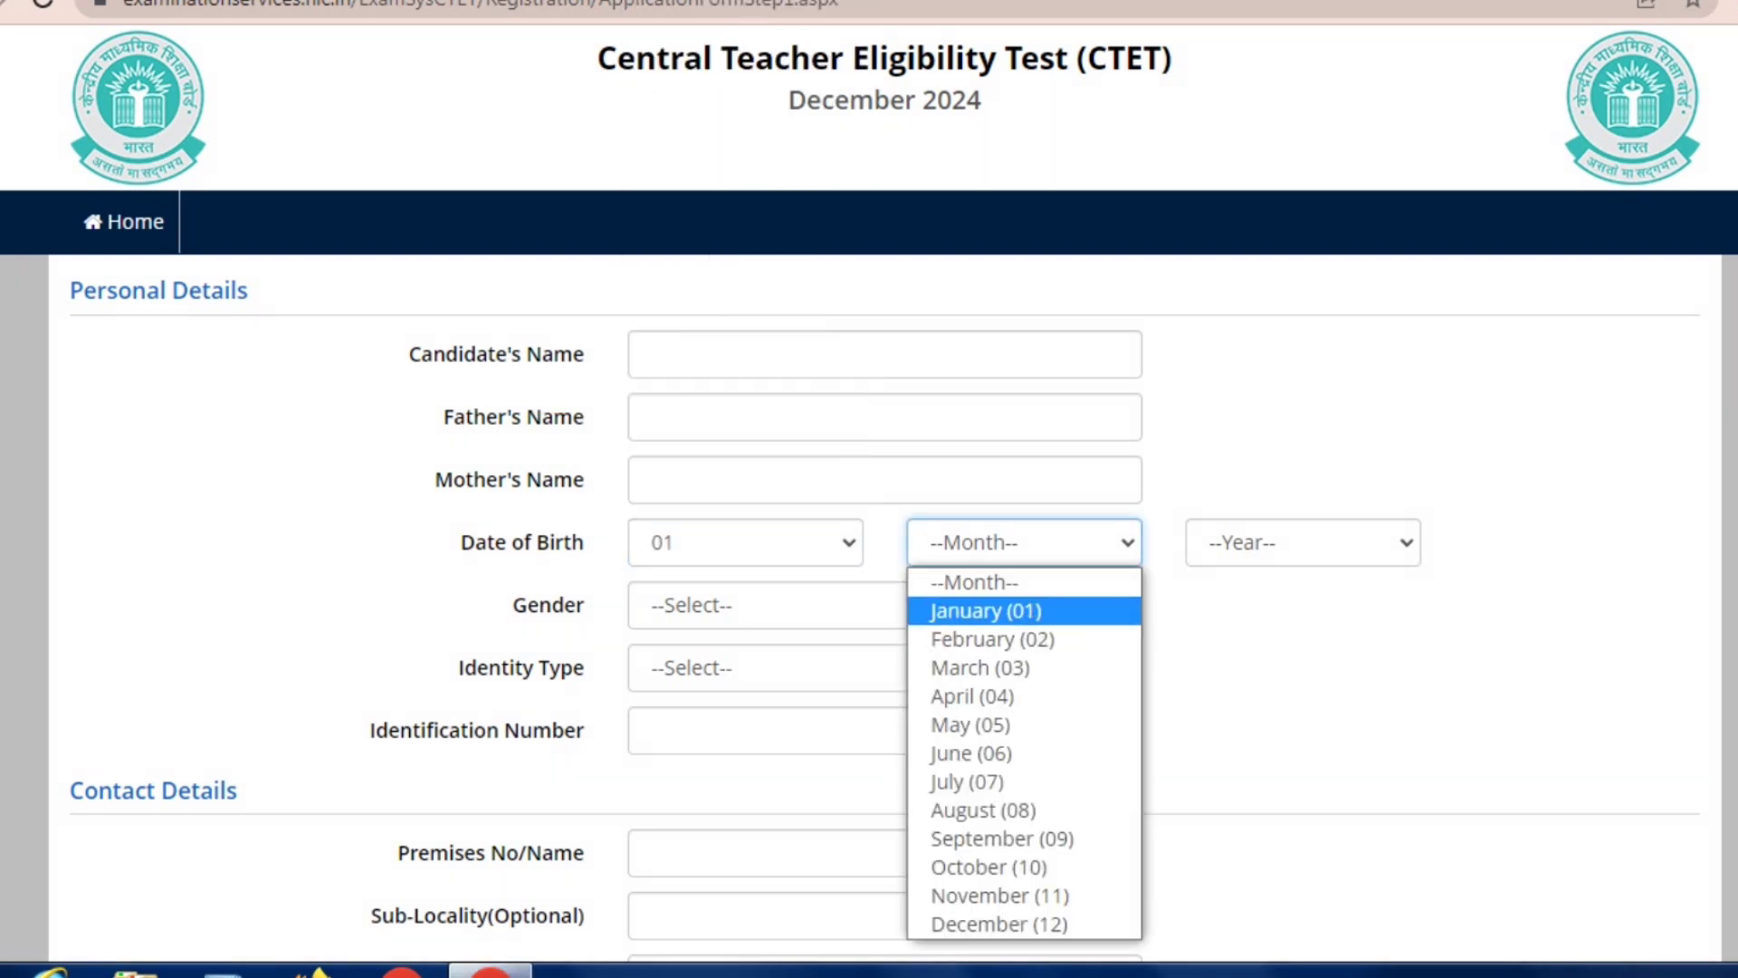
pyautogui.click(1024, 611)
pyautogui.click(1303, 542)
pyautogui.write('2001')
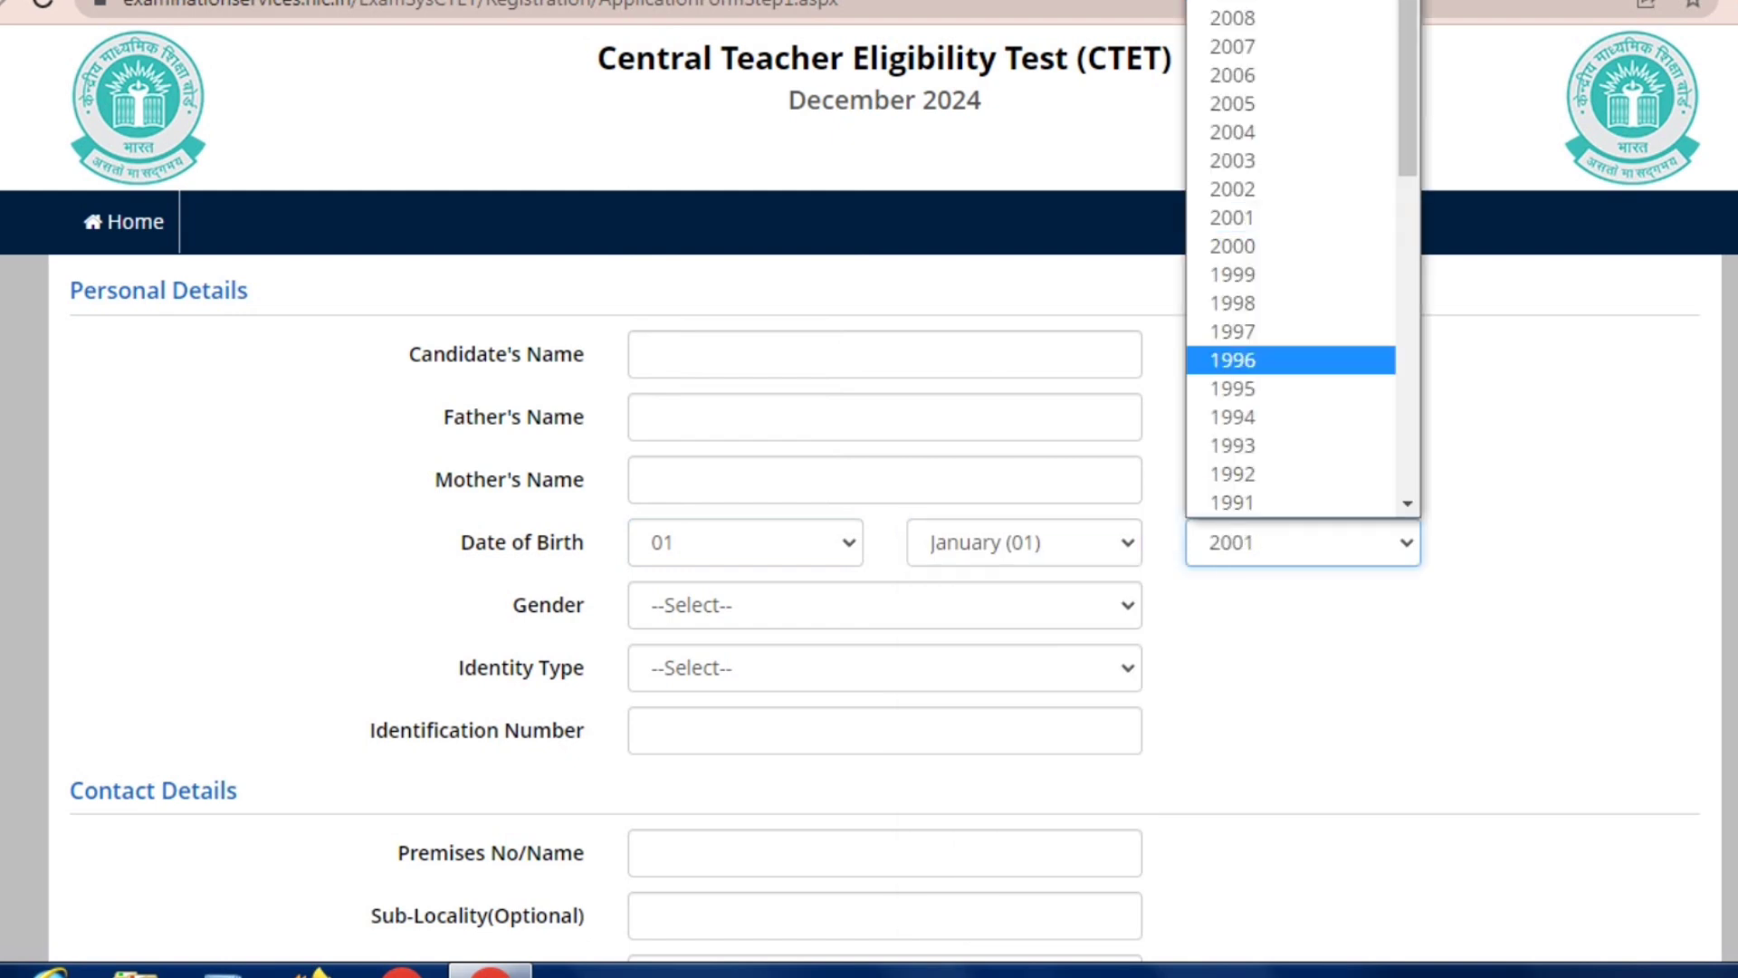
pyautogui.click(1291, 0)
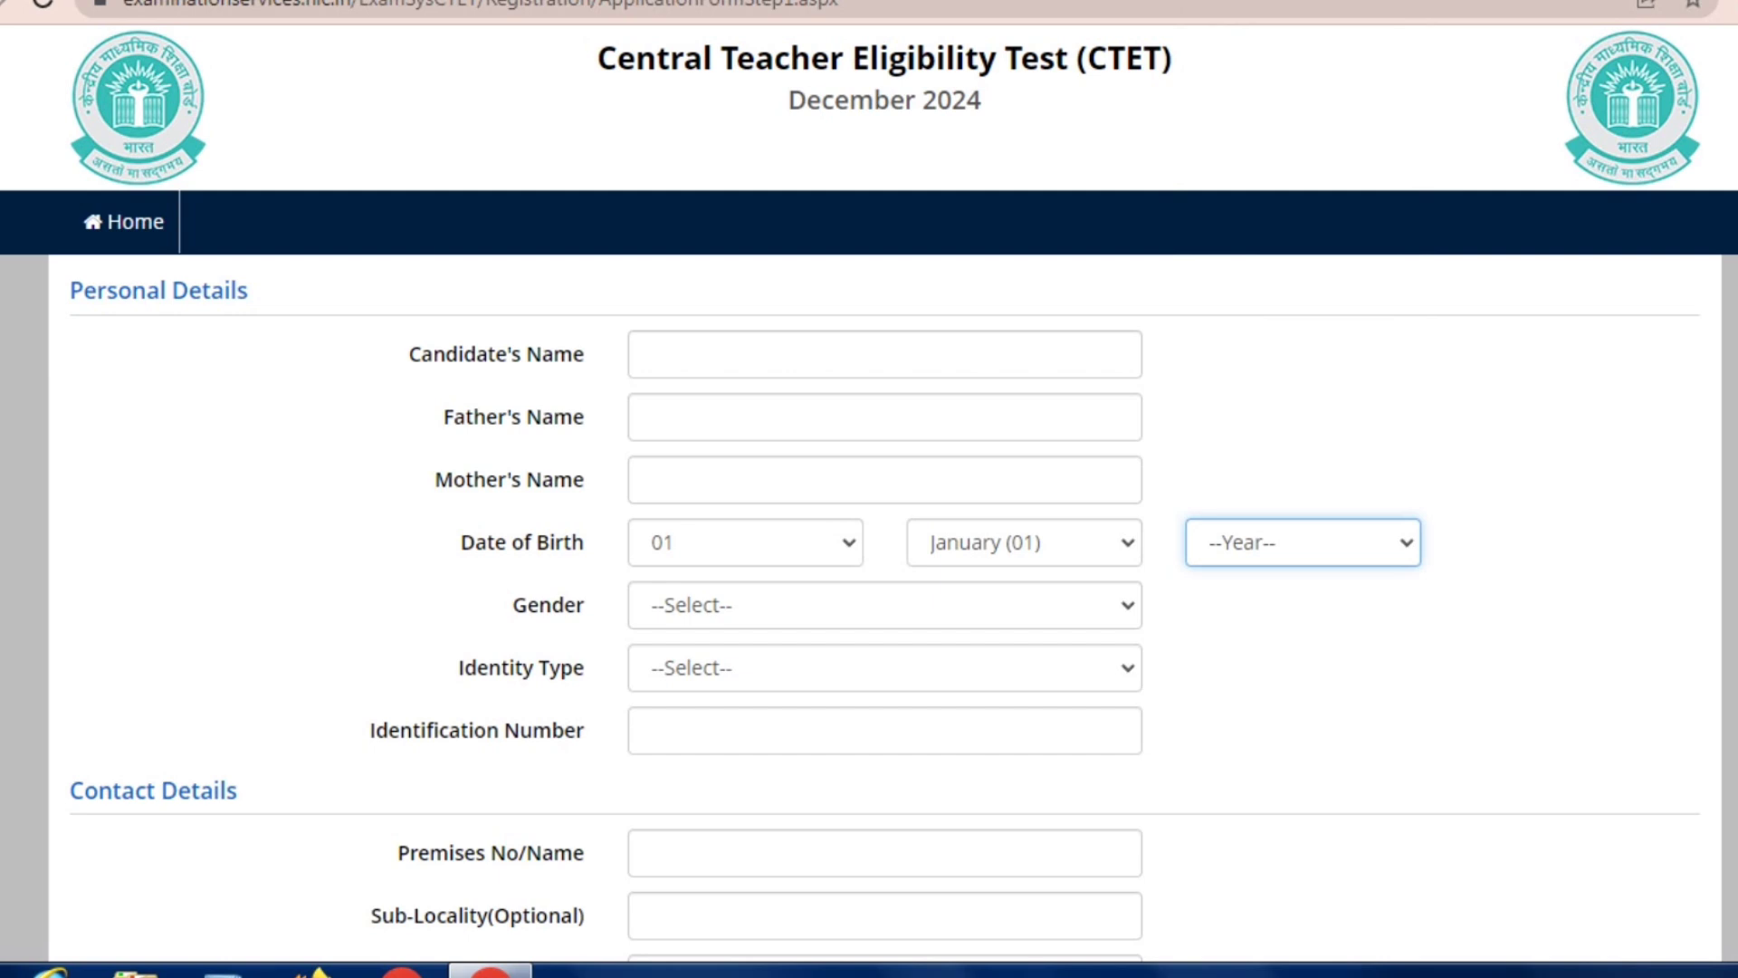
# Step: Set the gender to Male and the identity type to "Any Other Valid Govt Identity with photograph"
pyautogui.click(884, 604)
pyautogui.click(884, 672)
pyautogui.moveTo(601, 670); pyautogui.dragTo(515, 669)
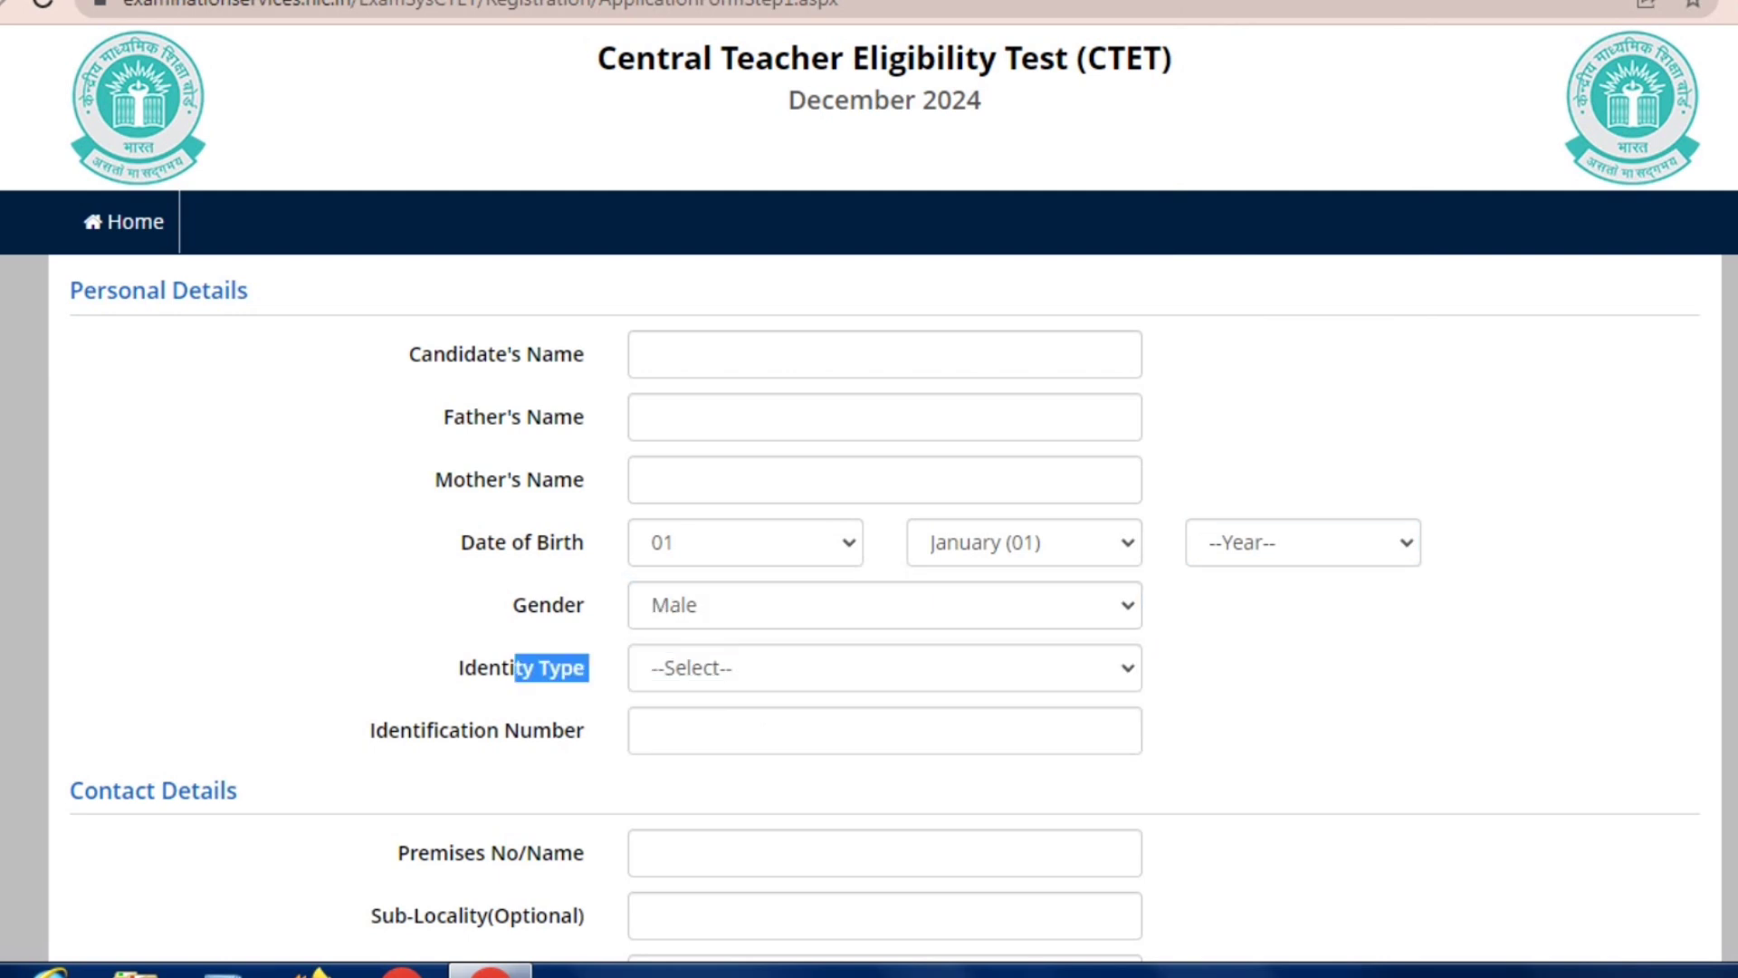
pyautogui.click(884, 667)
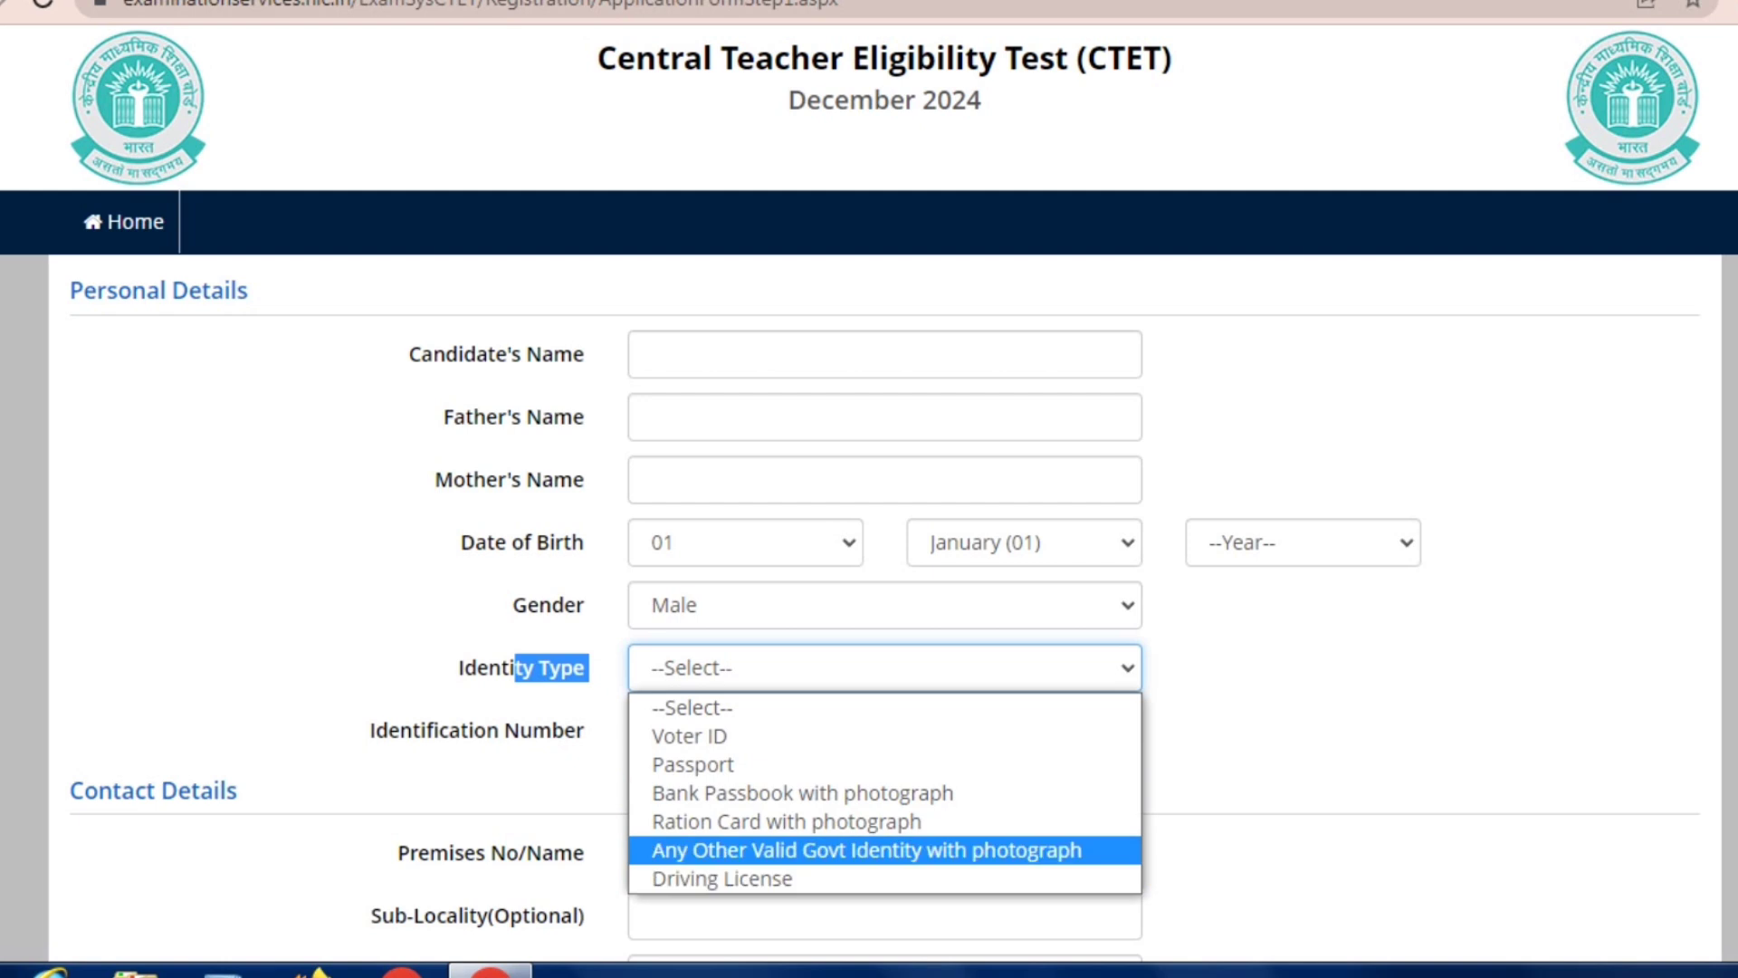
pyautogui.press('Return')
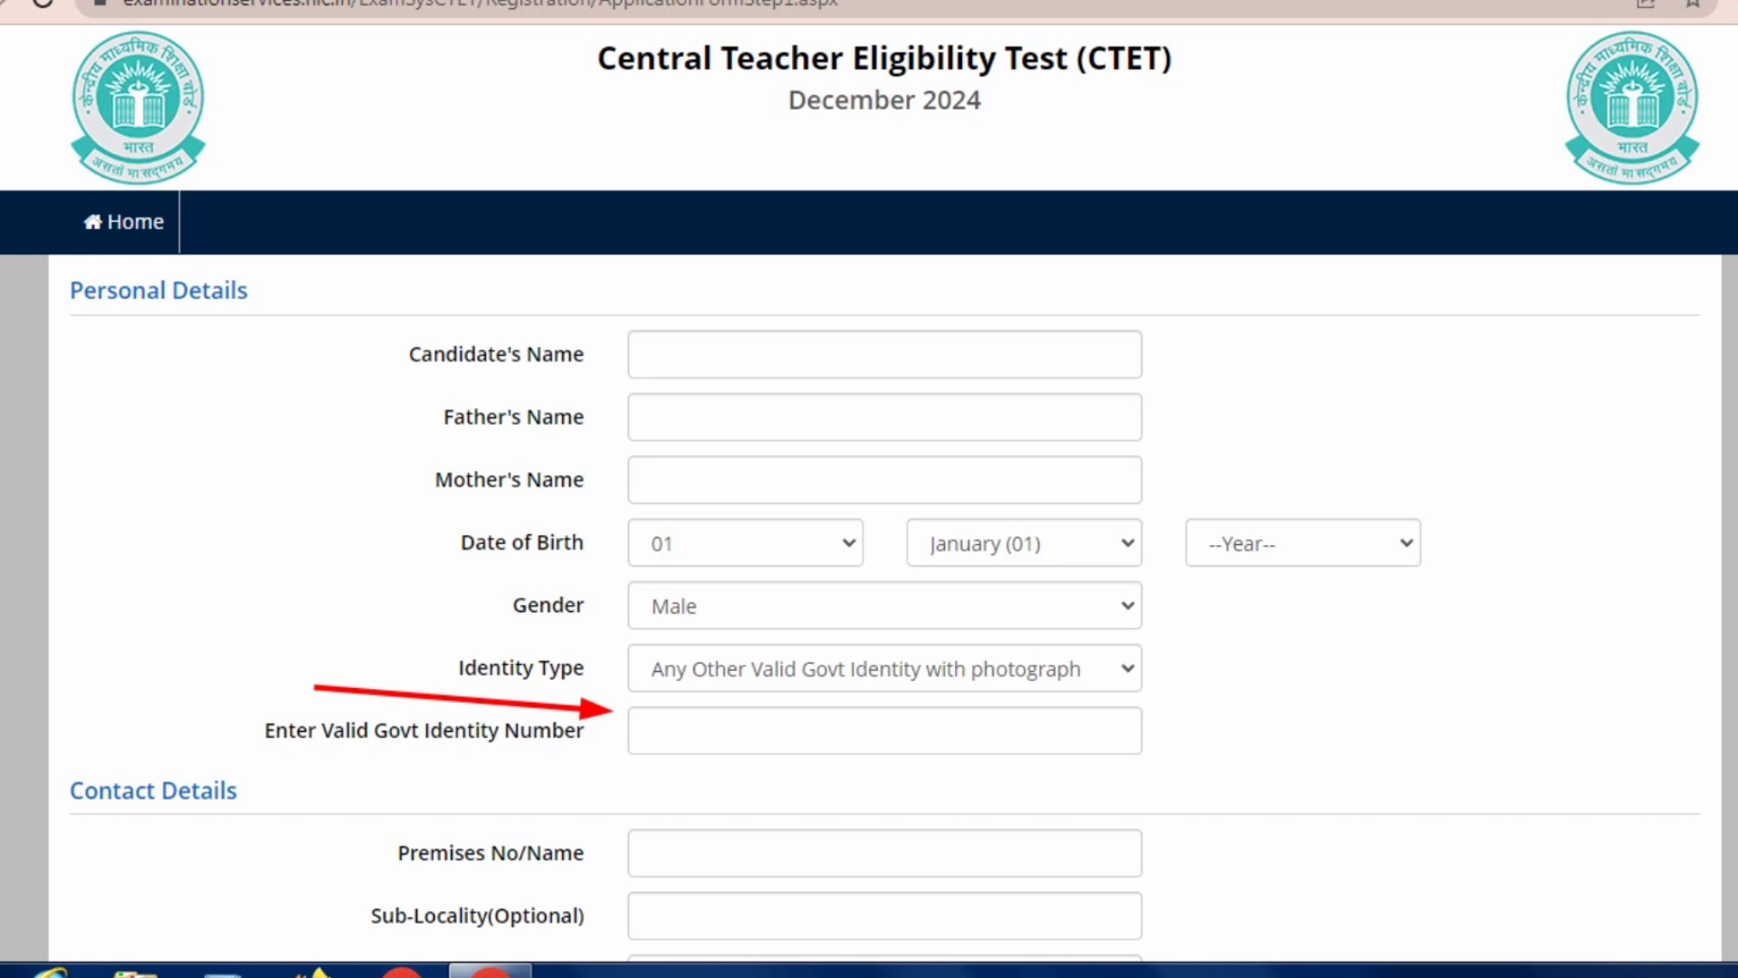
# Step: Enter the candidate's village as the premises name in the contact details
pyautogui.scroll(-6, 869, 543)
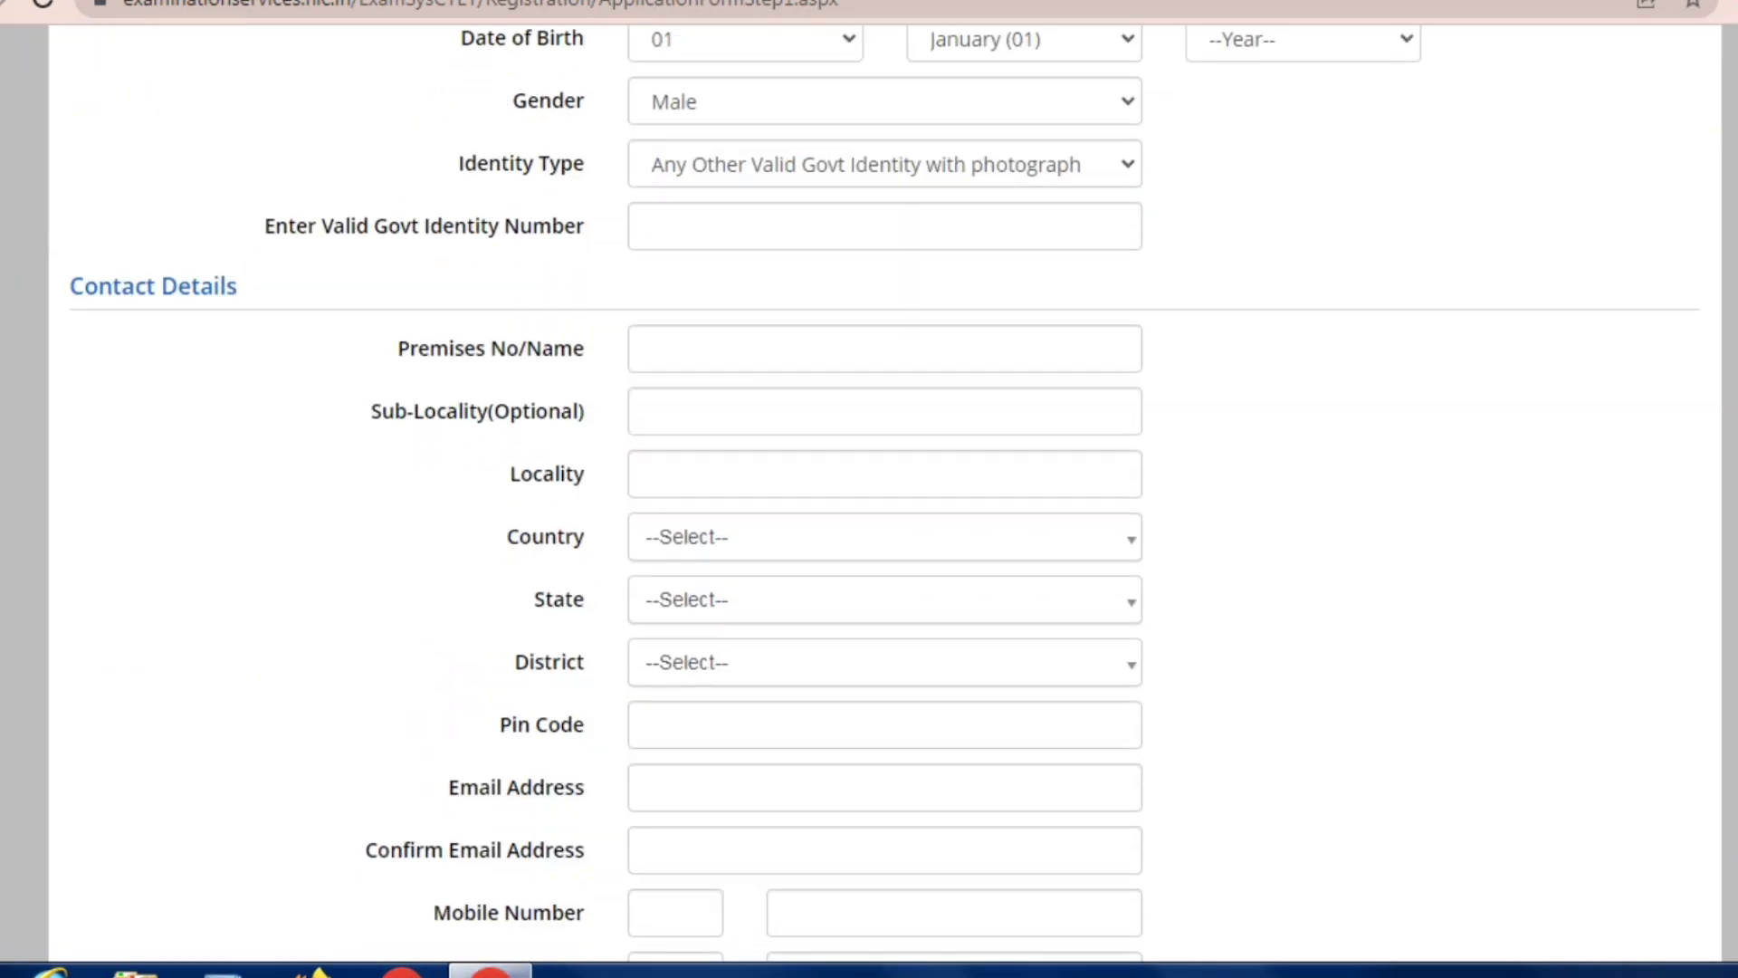
pyautogui.click(885, 268)
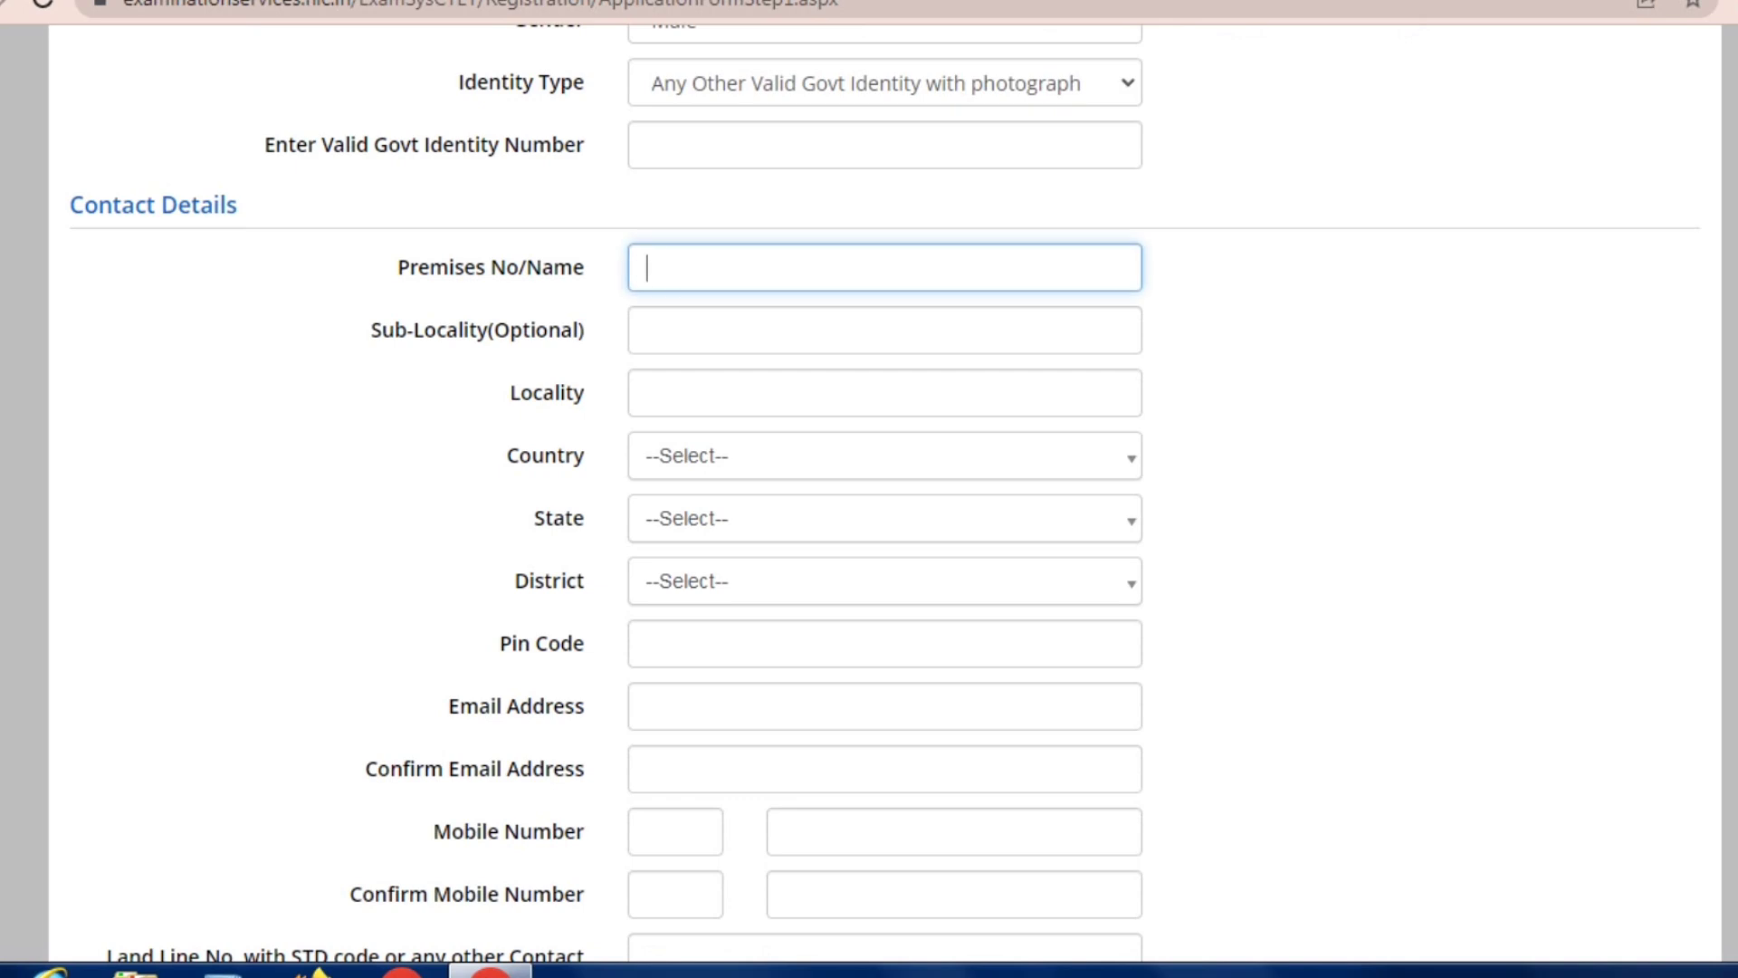
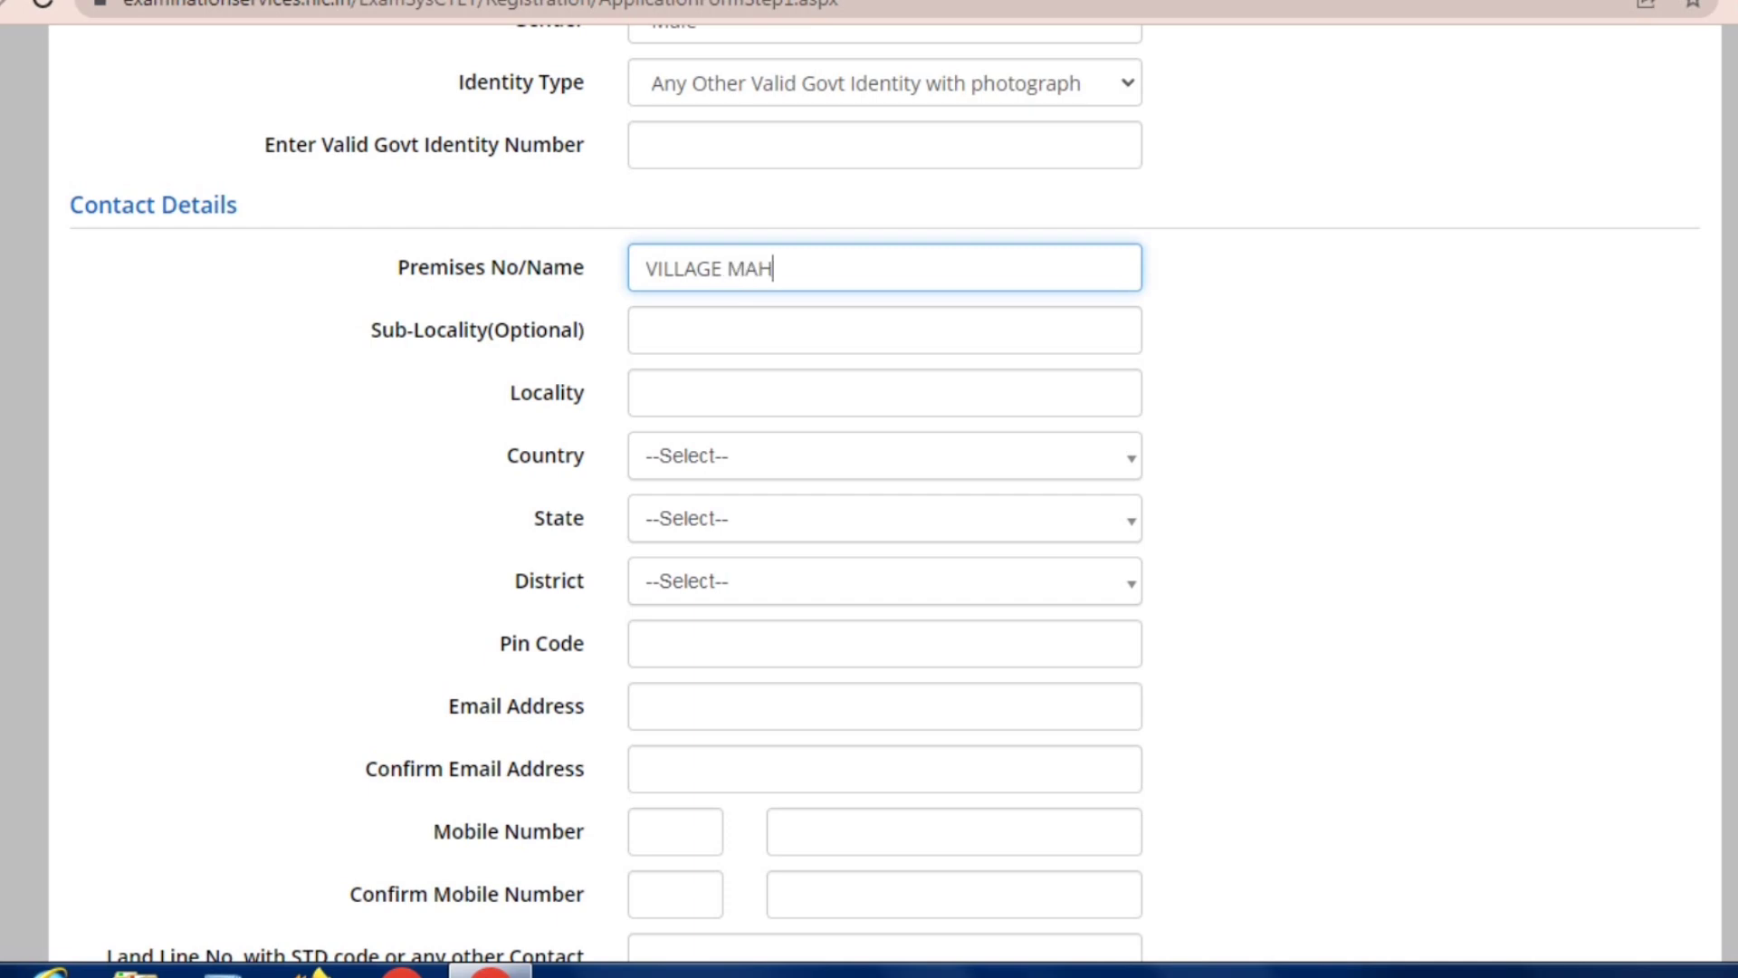
# Step: Fill in the contact address's sub-locality with the post office and its locality with the tehsil
pyautogui.press('Tab')
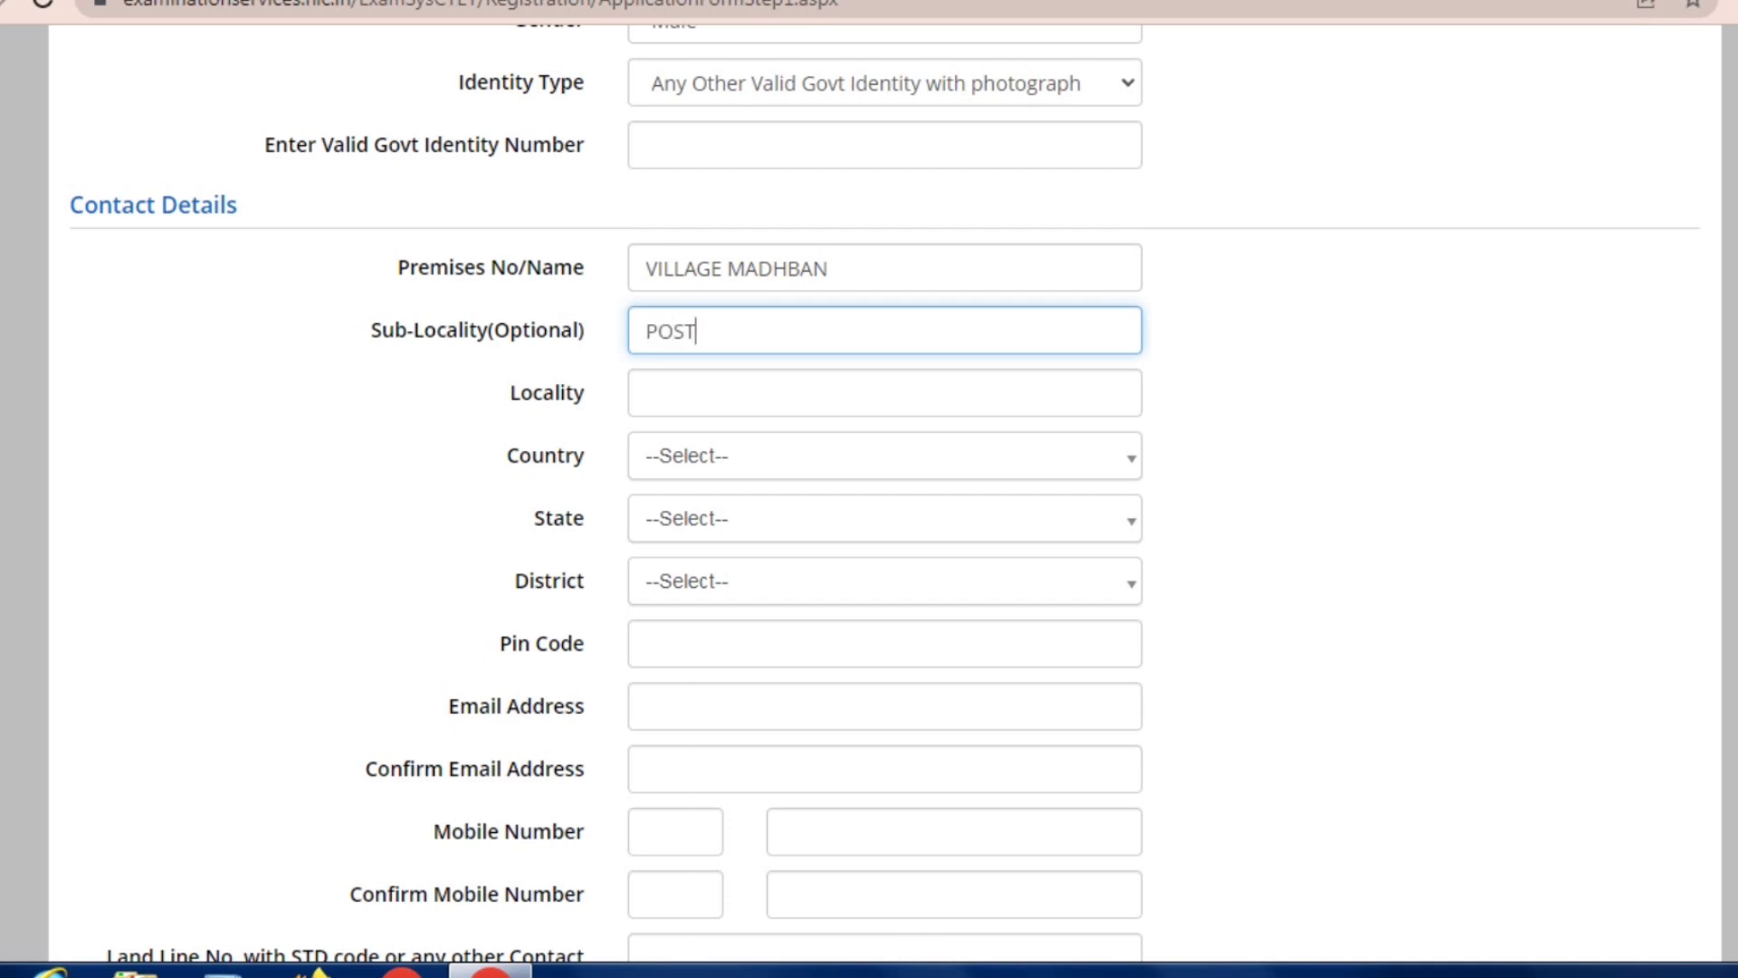
pyautogui.press('Tab')
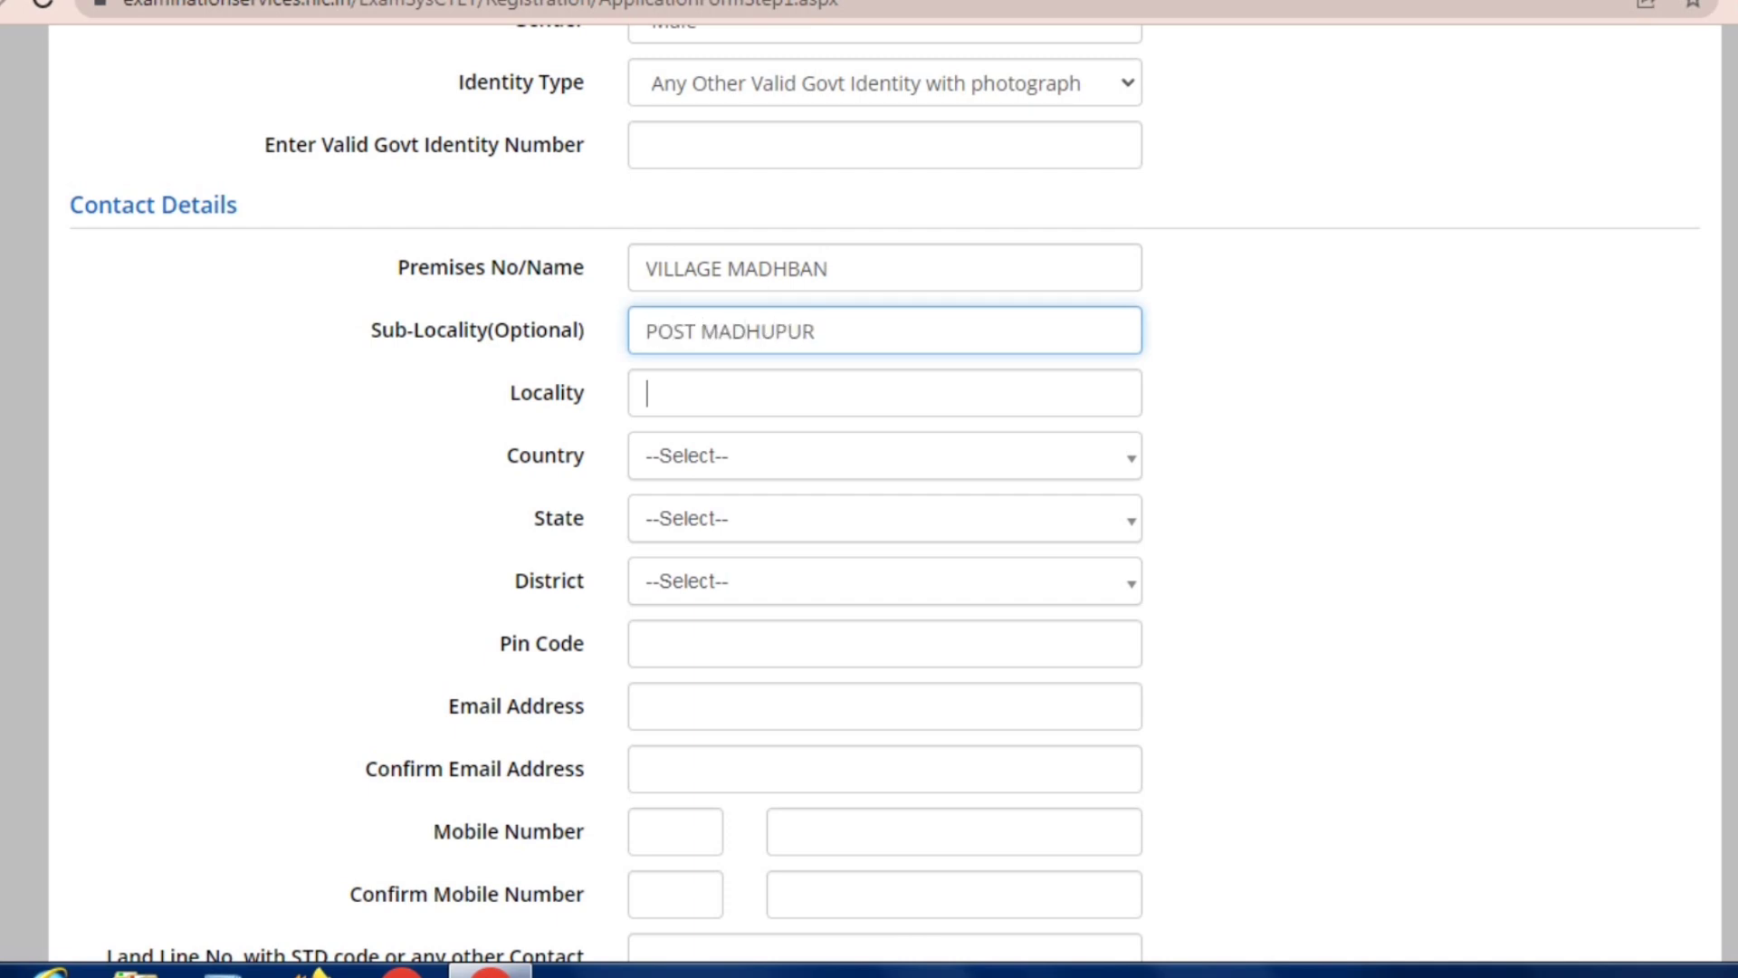
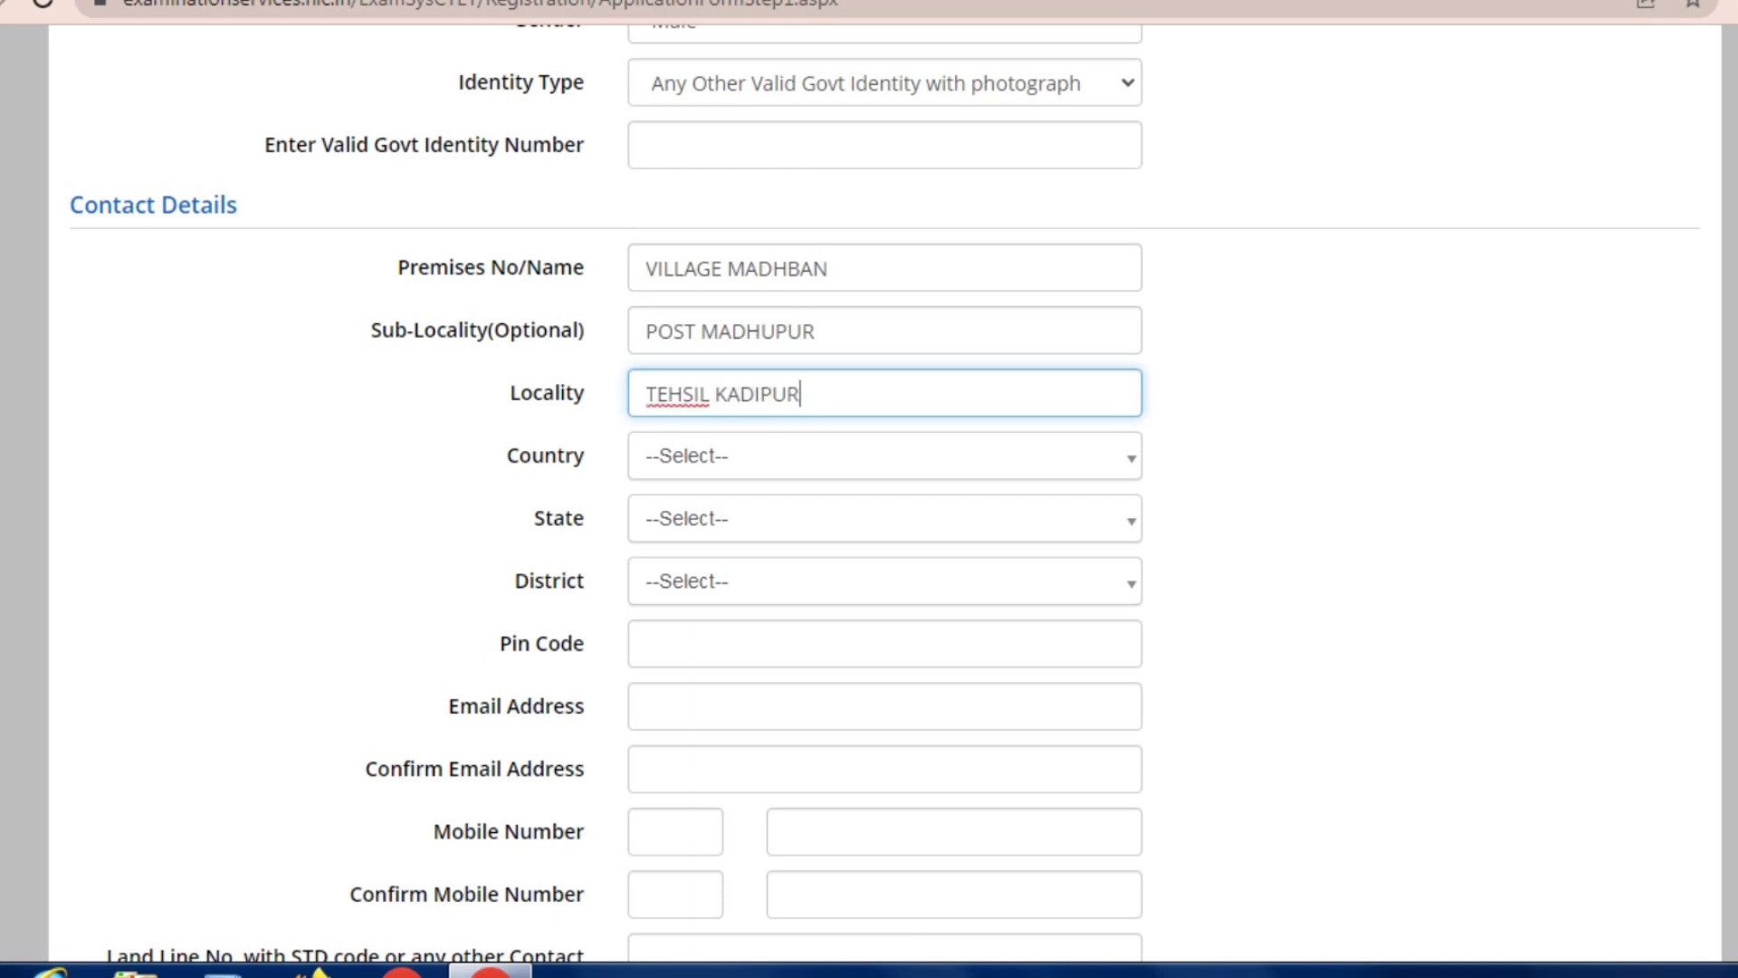
# Step: Set the contact address's country to India and its state to UTTAR PRADESH
pyautogui.click(884, 456)
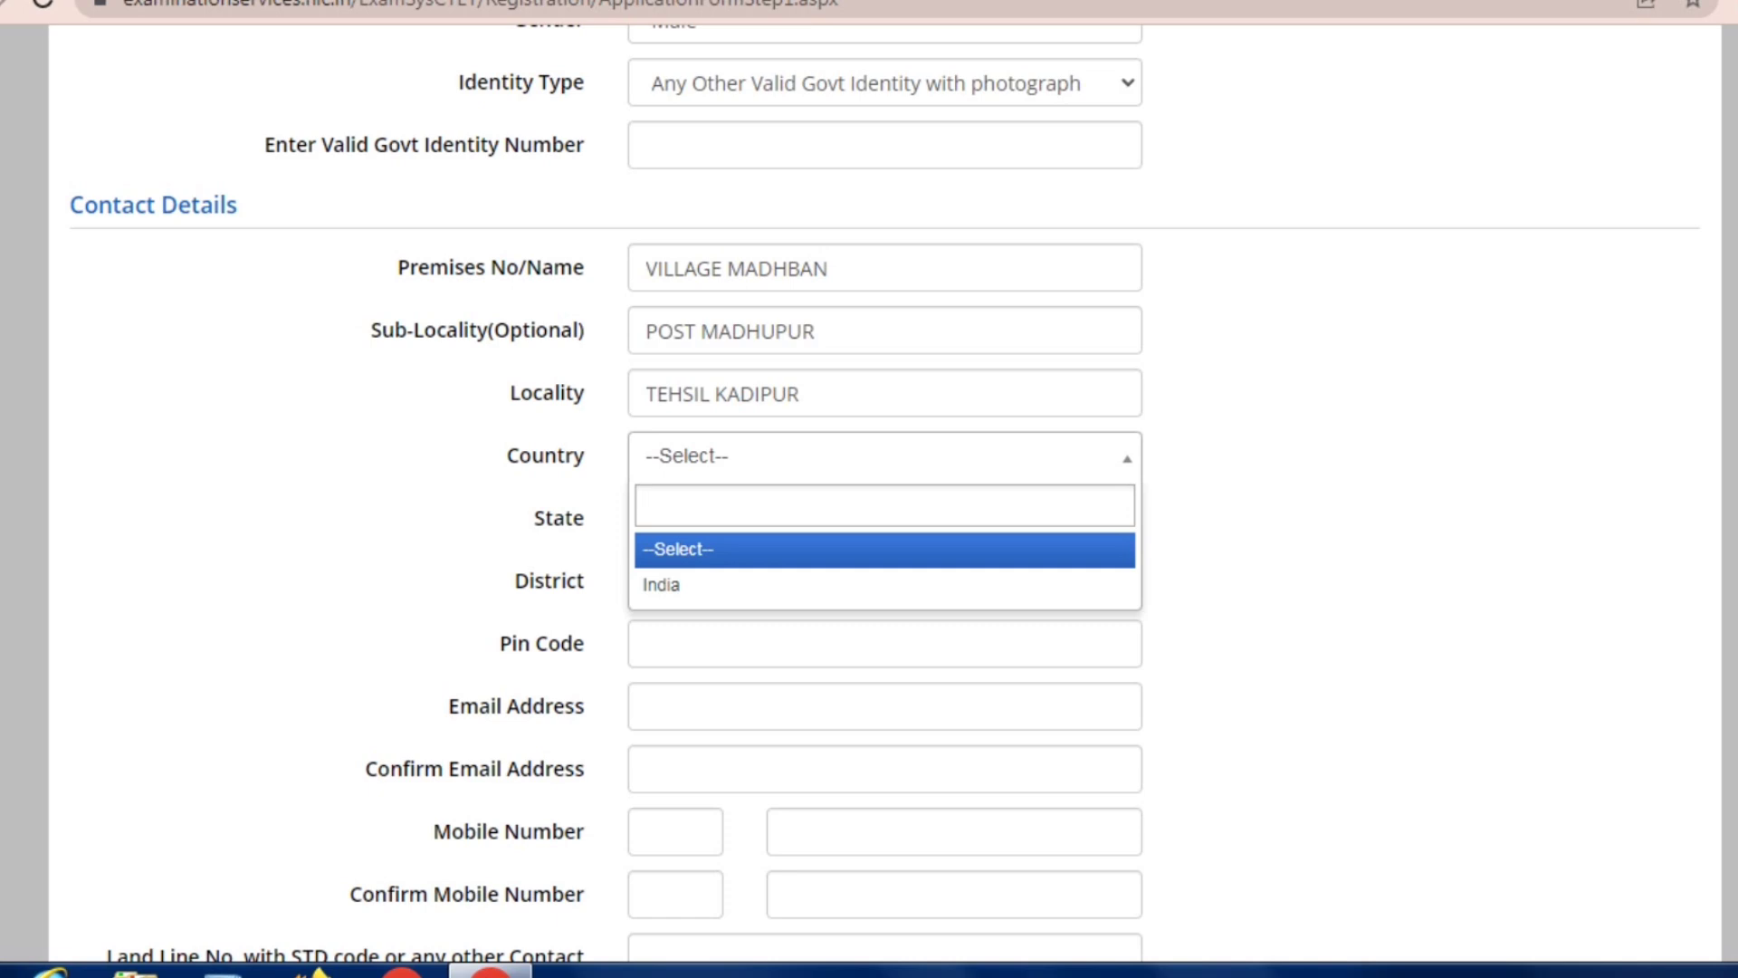
pyautogui.press('Down')
pyautogui.press('Return')
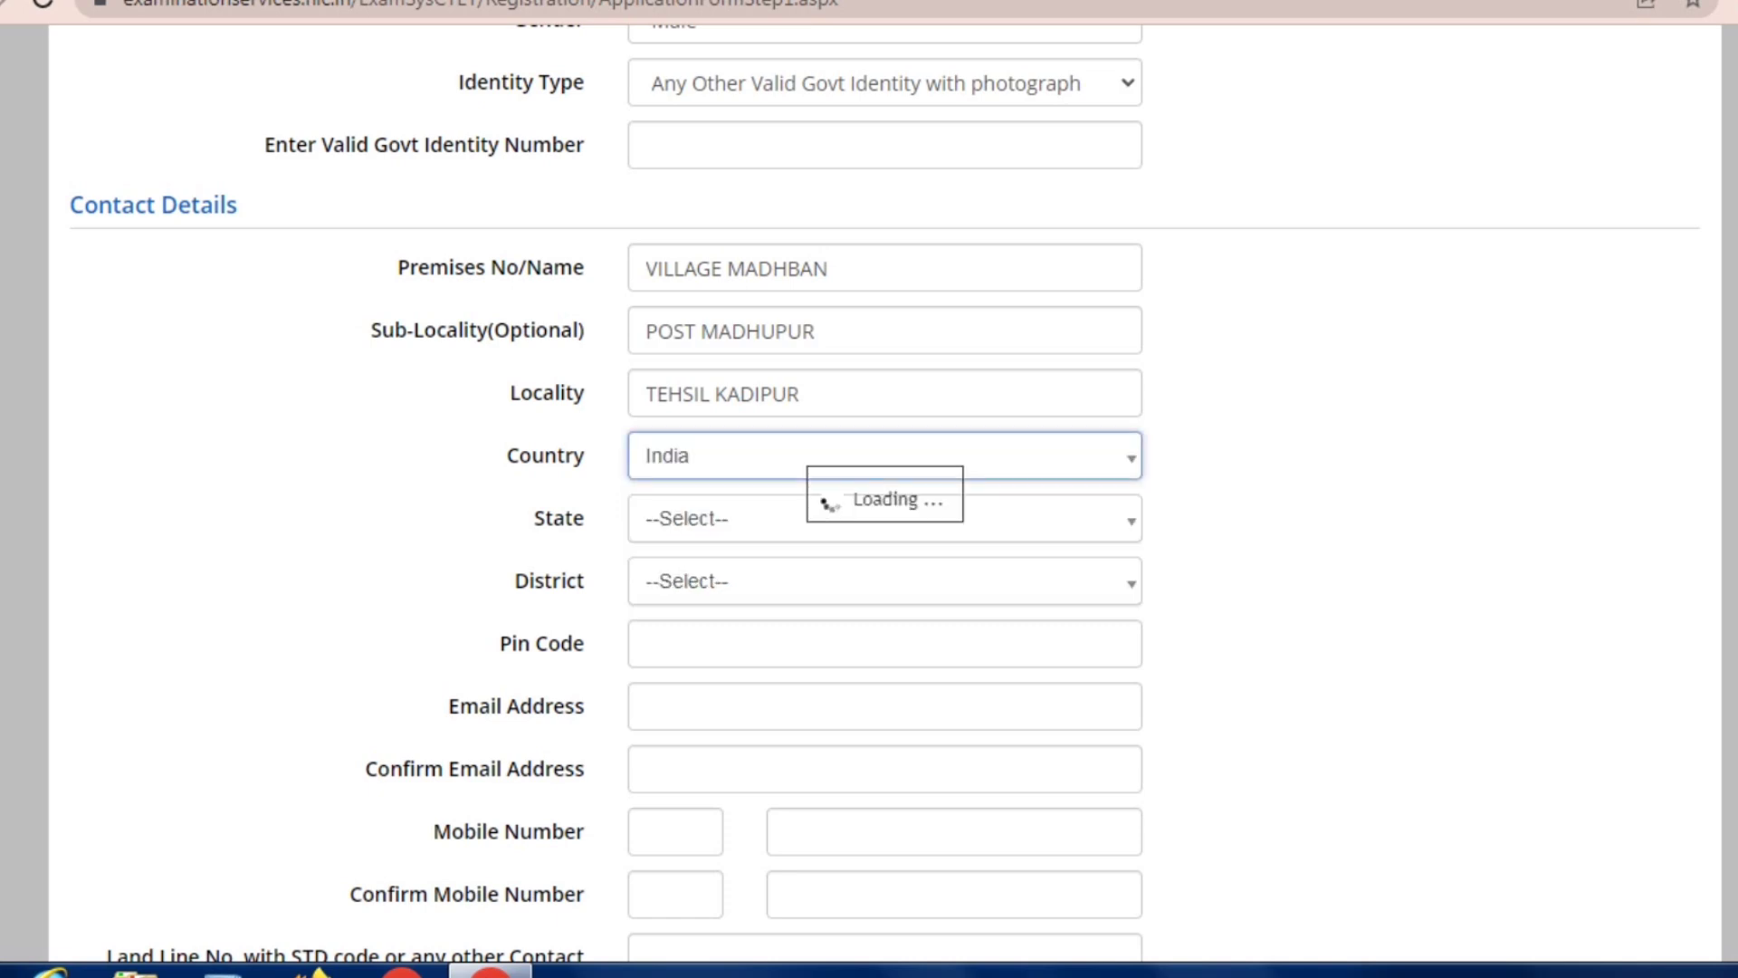
pyautogui.click(884, 519)
pyautogui.write('UTT')
pyautogui.press('Return')
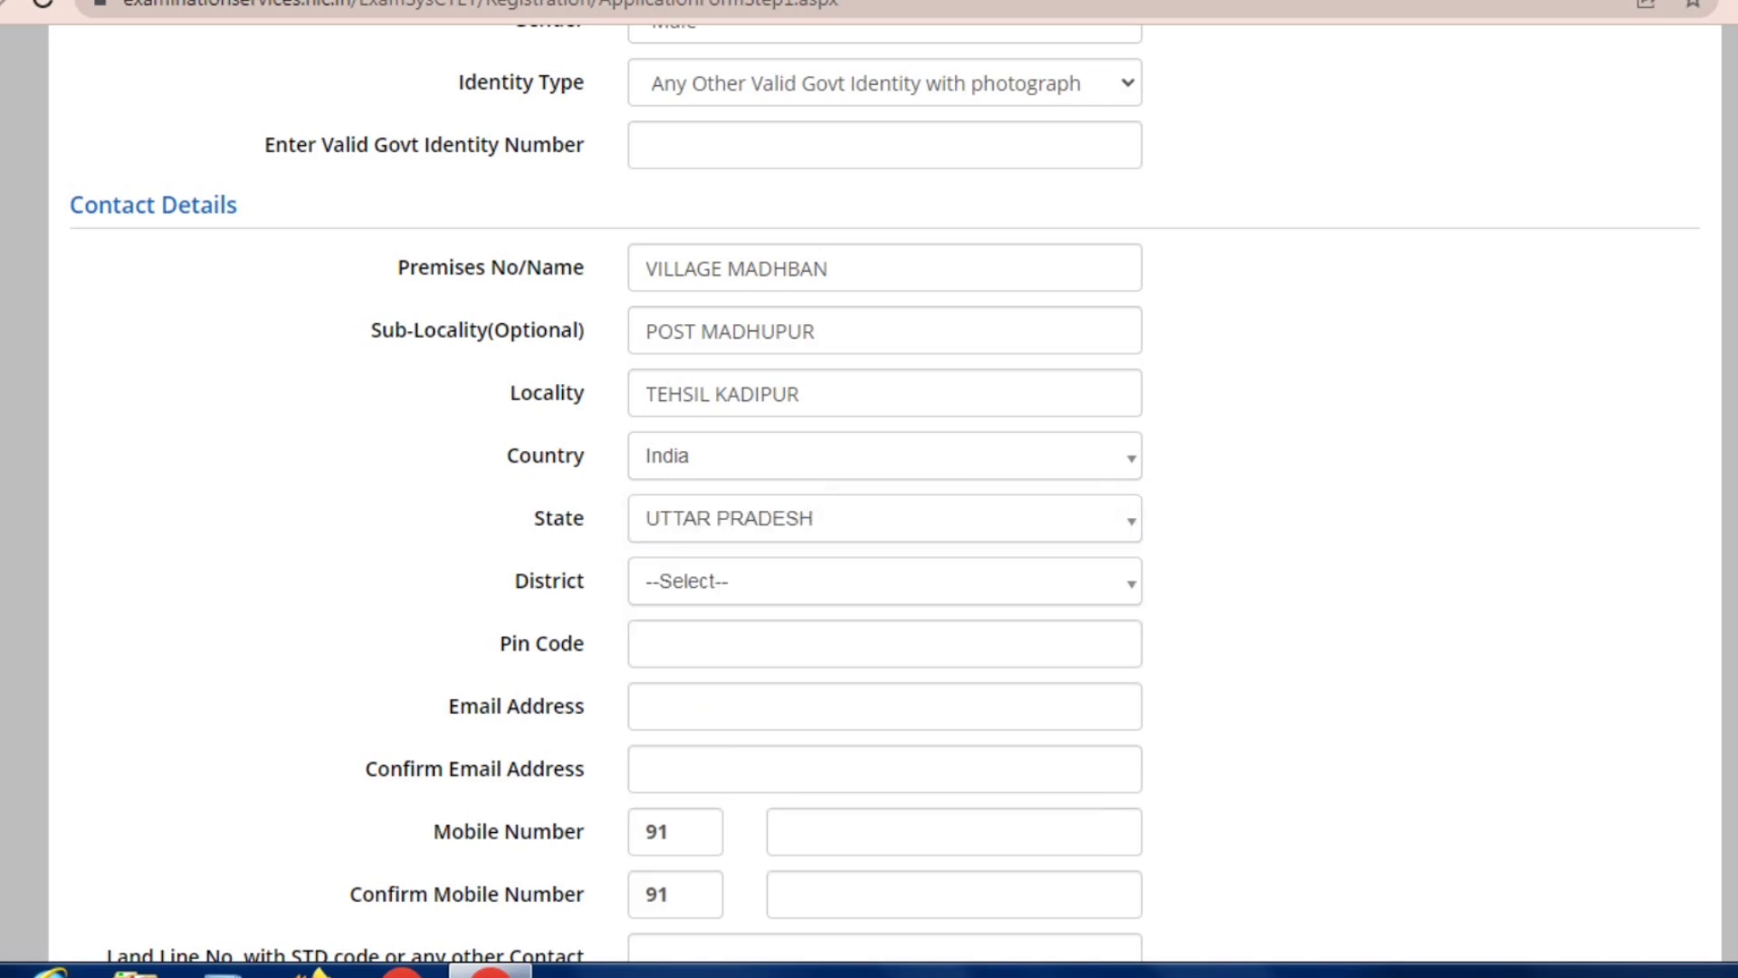
# Step: Select the candidate's district and enter the postal code in the contact details
pyautogui.press('Tab')
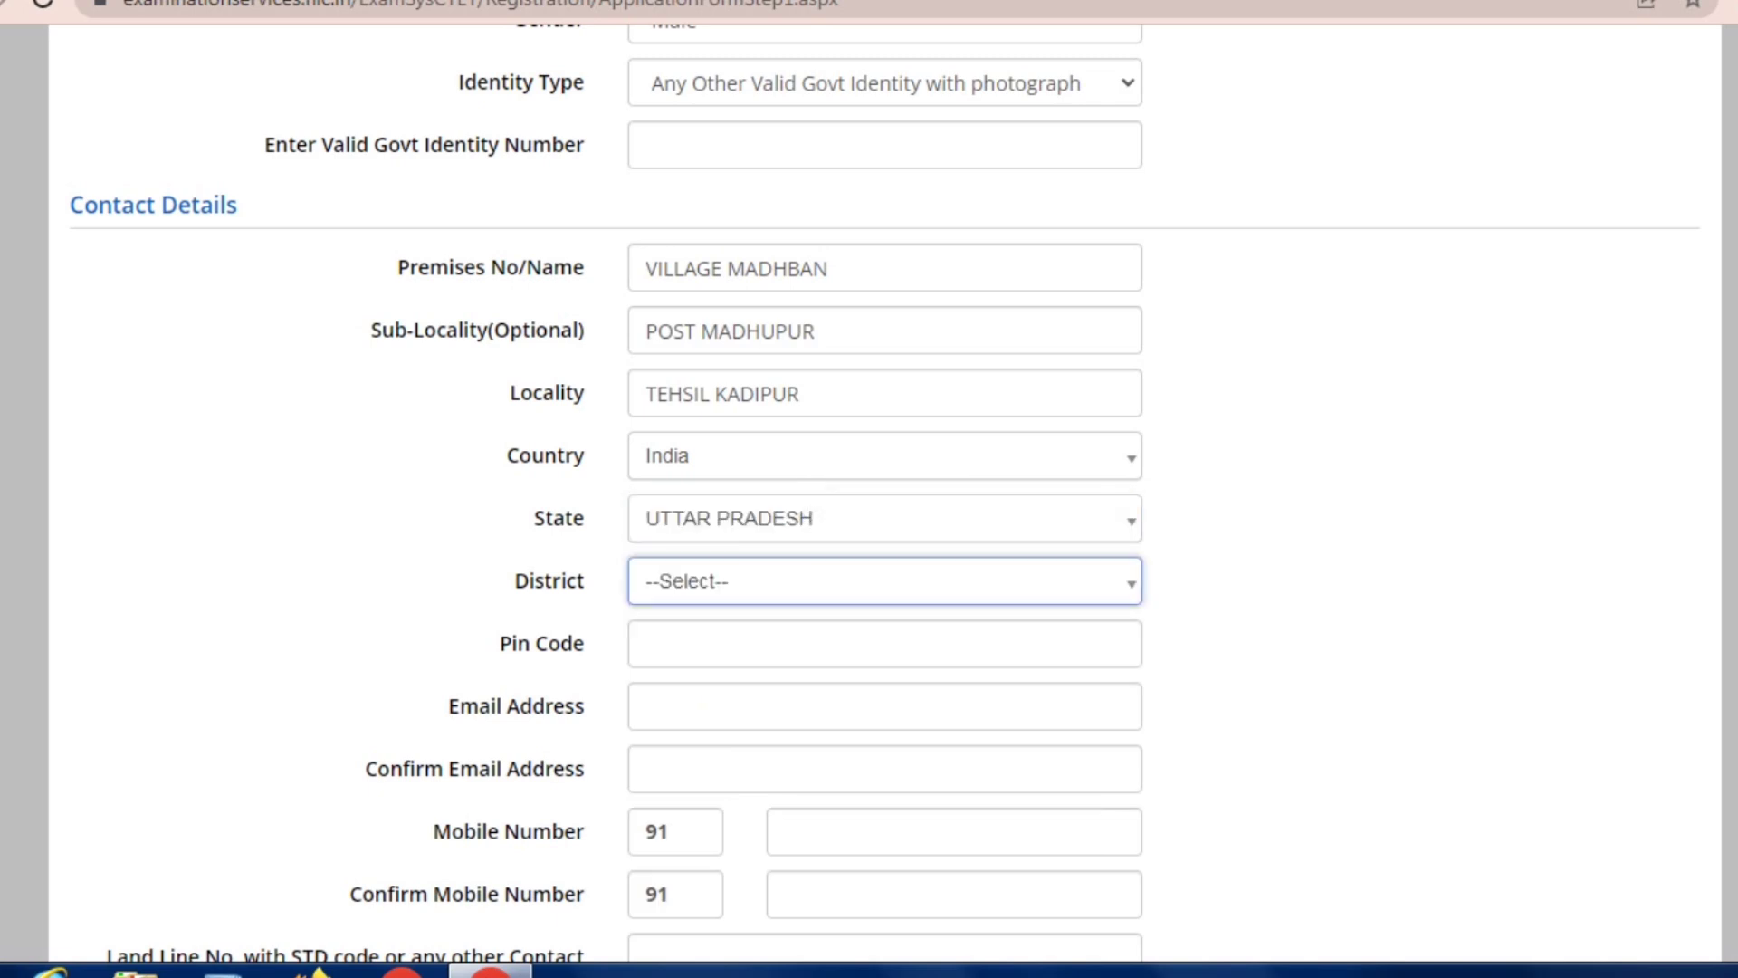
pyautogui.press('Down')
pyautogui.write('FPR')
pyautogui.press('BackSpace')
pyautogui.press('BackSpace')
pyautogui.press('BackSpace')
pyautogui.write('PRA')
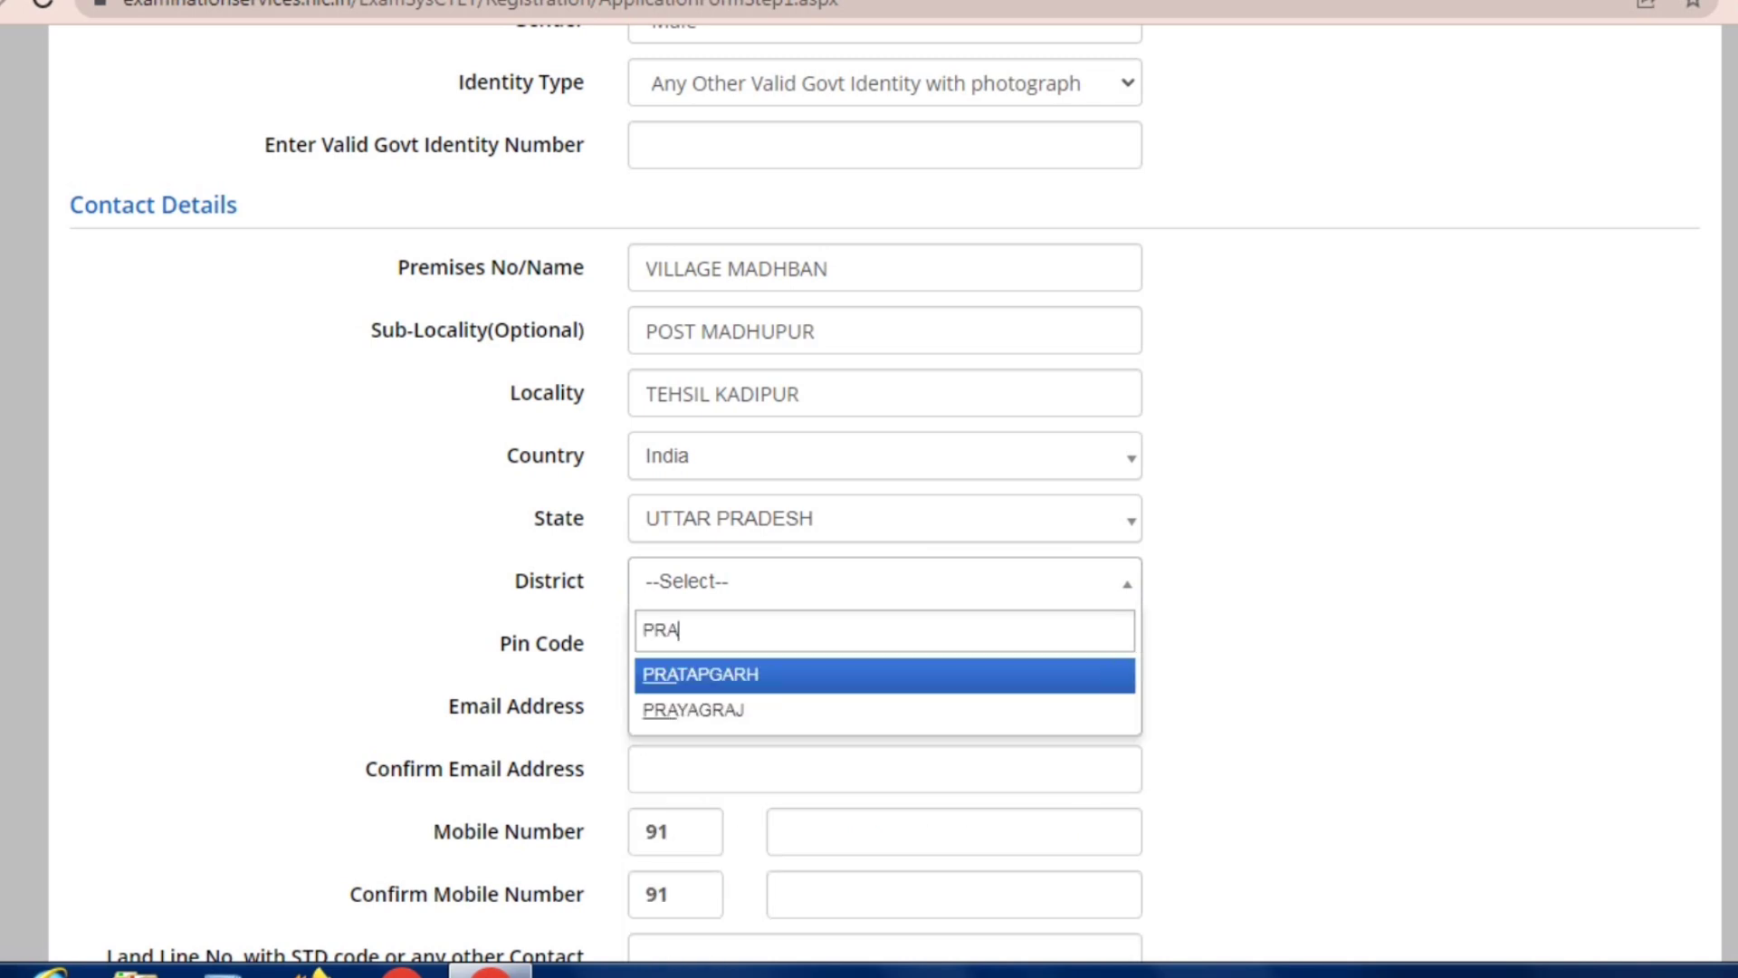
pyautogui.press('Down')
pyautogui.press('Return')
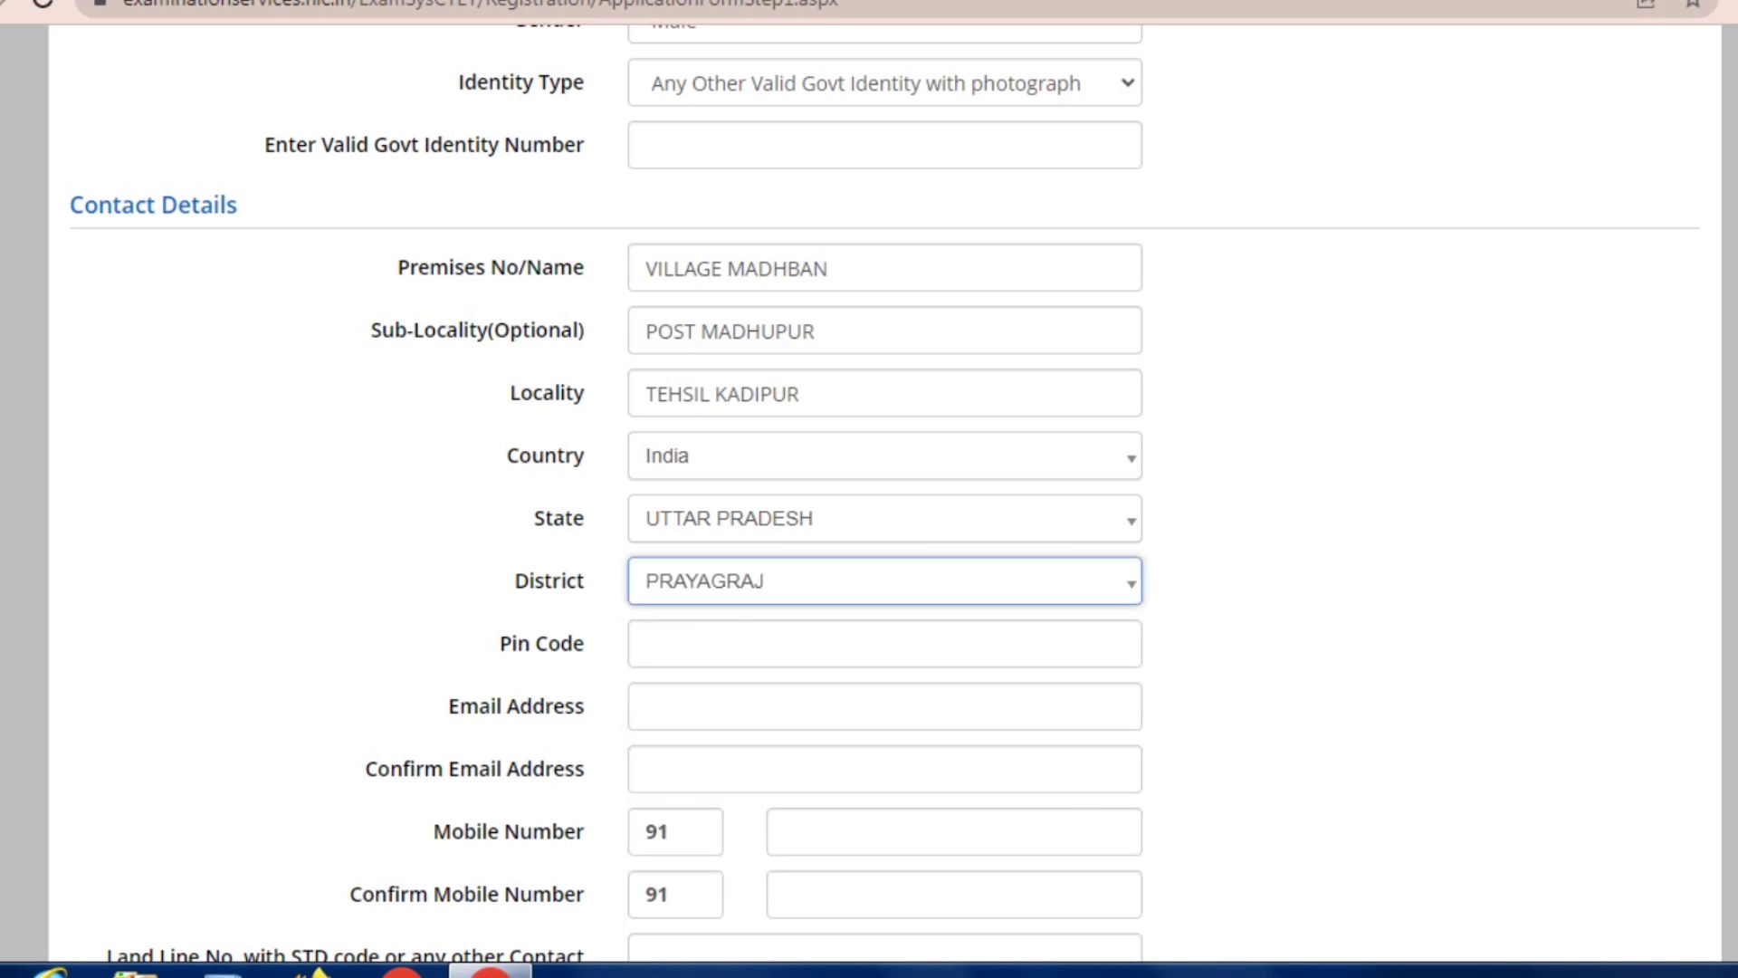
pyautogui.click(769, 644)
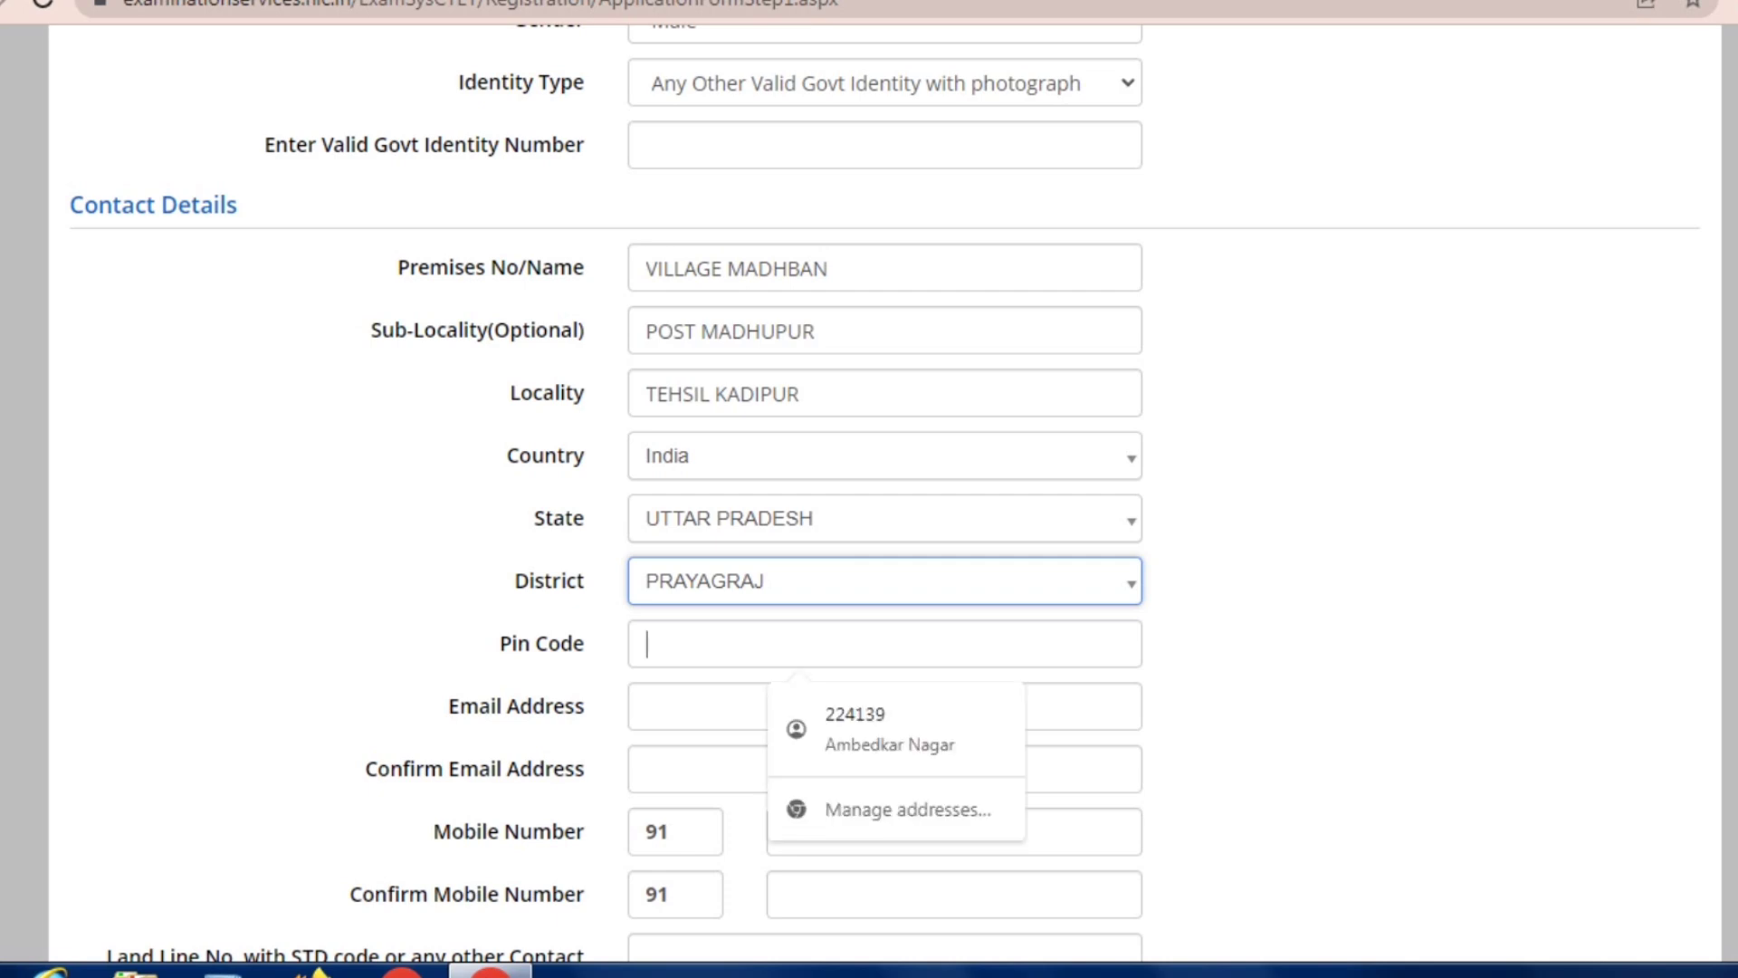
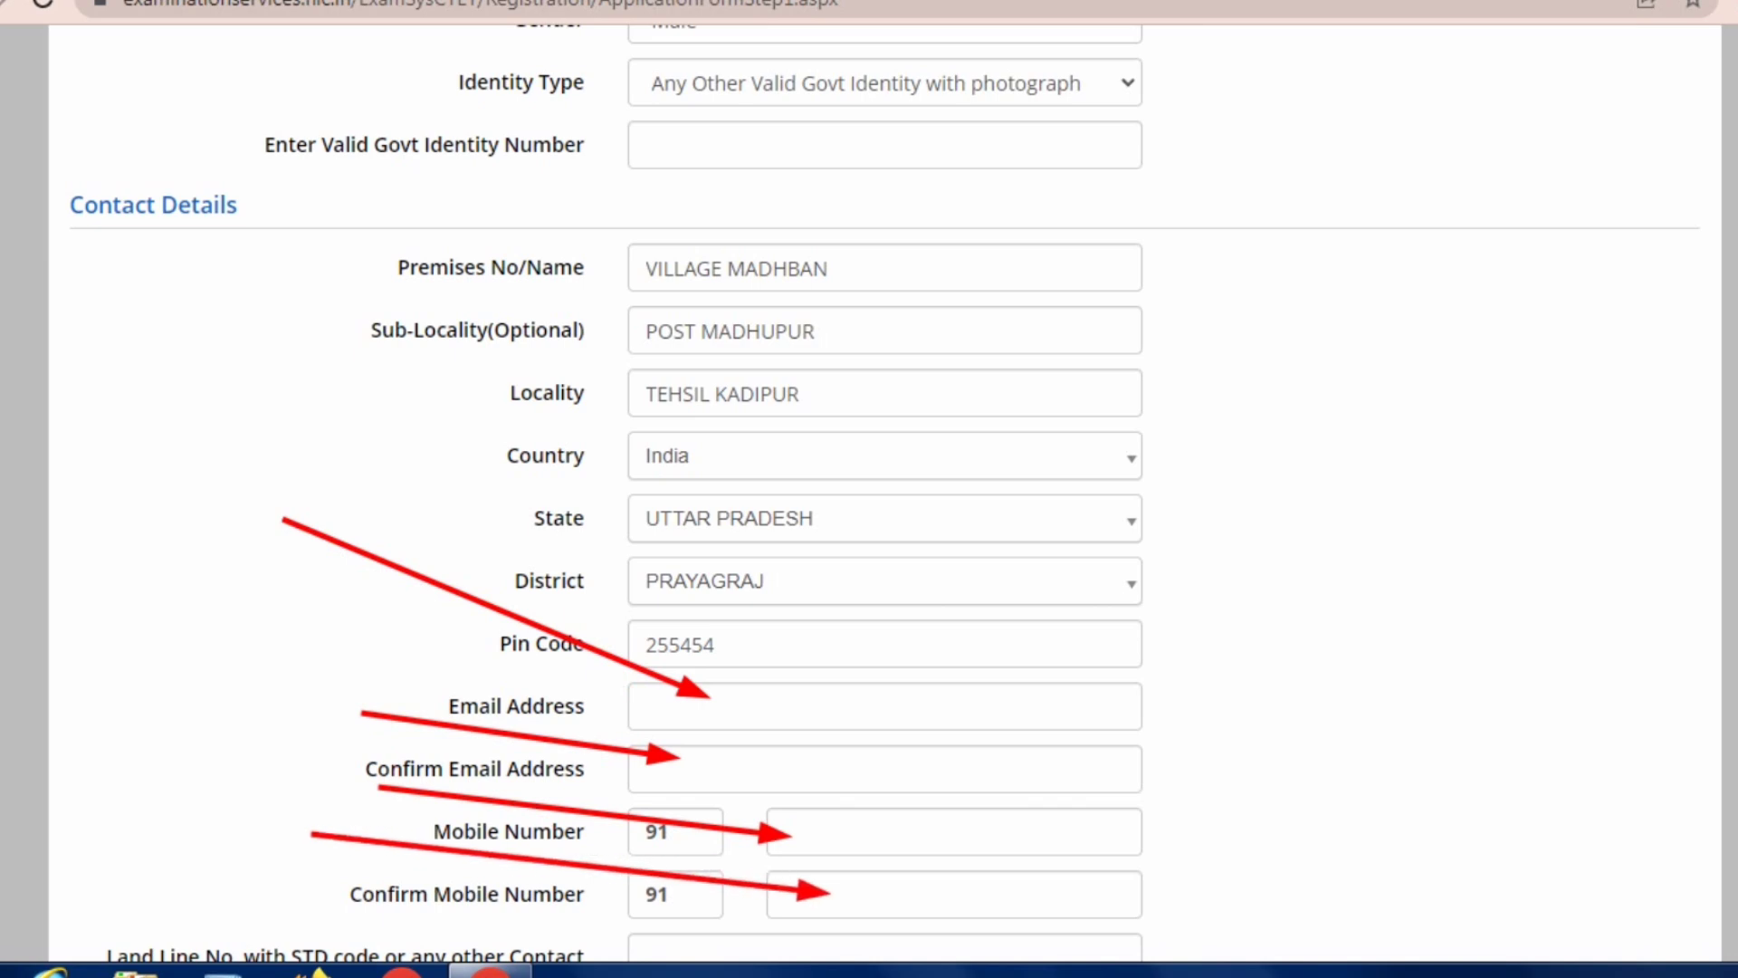
pyautogui.press('Escape')
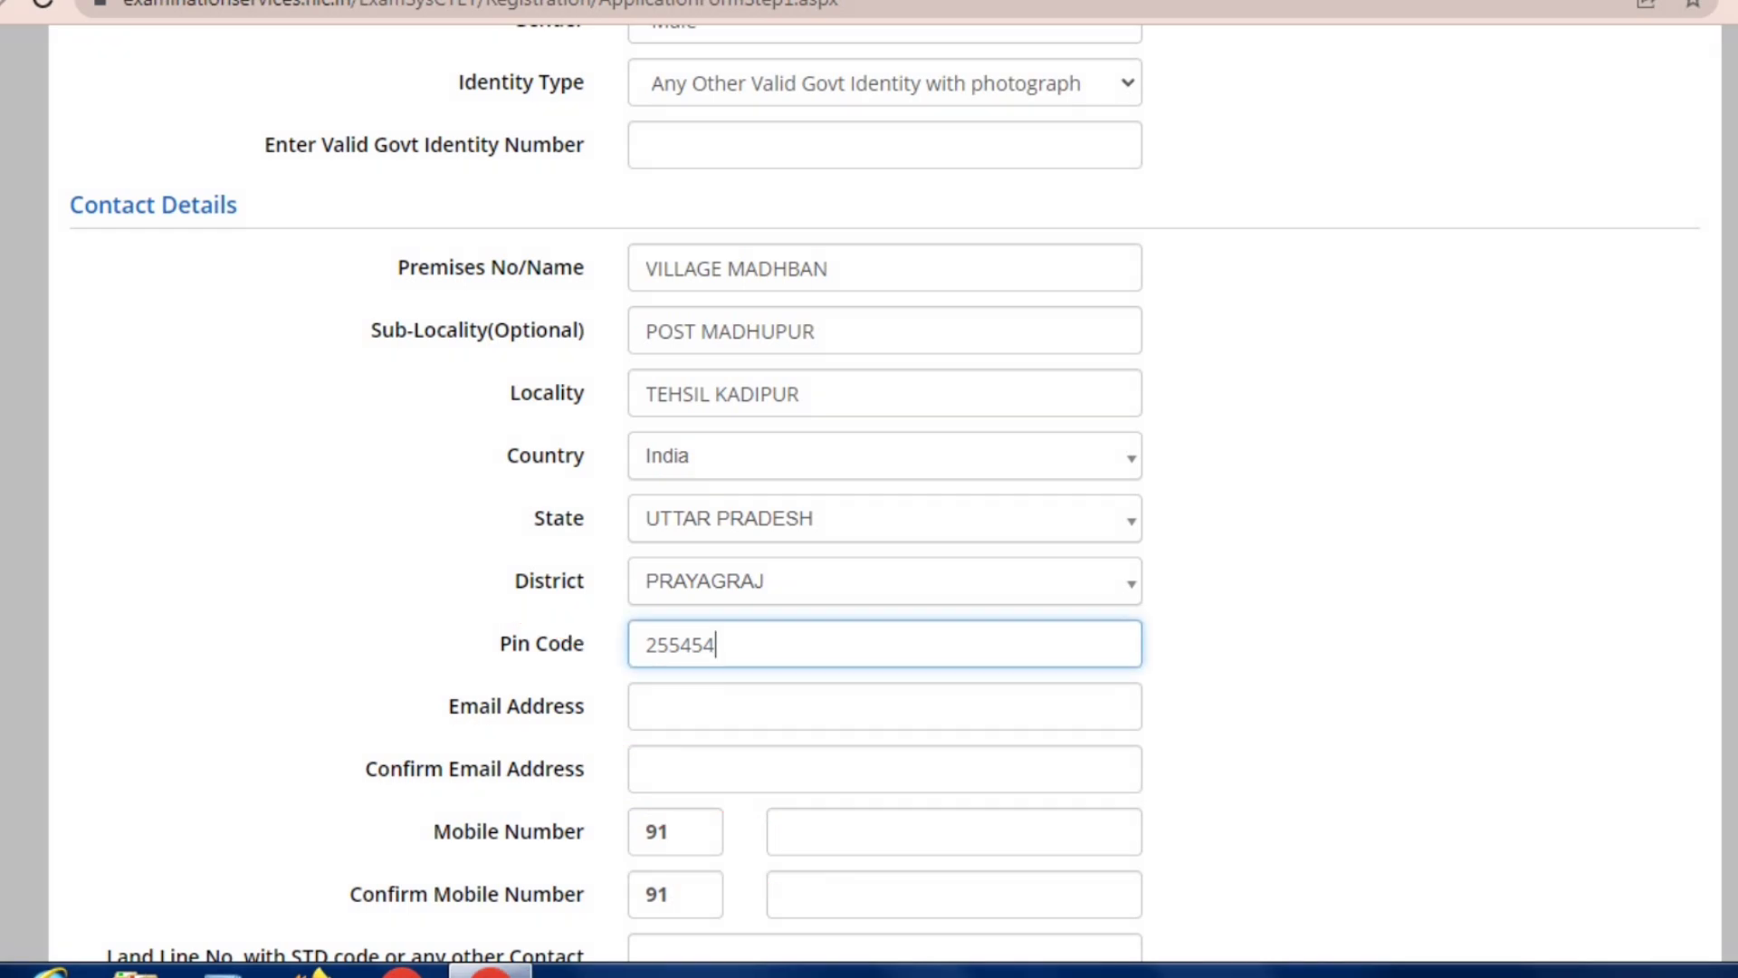
pyautogui.scroll(-8, 869, 494)
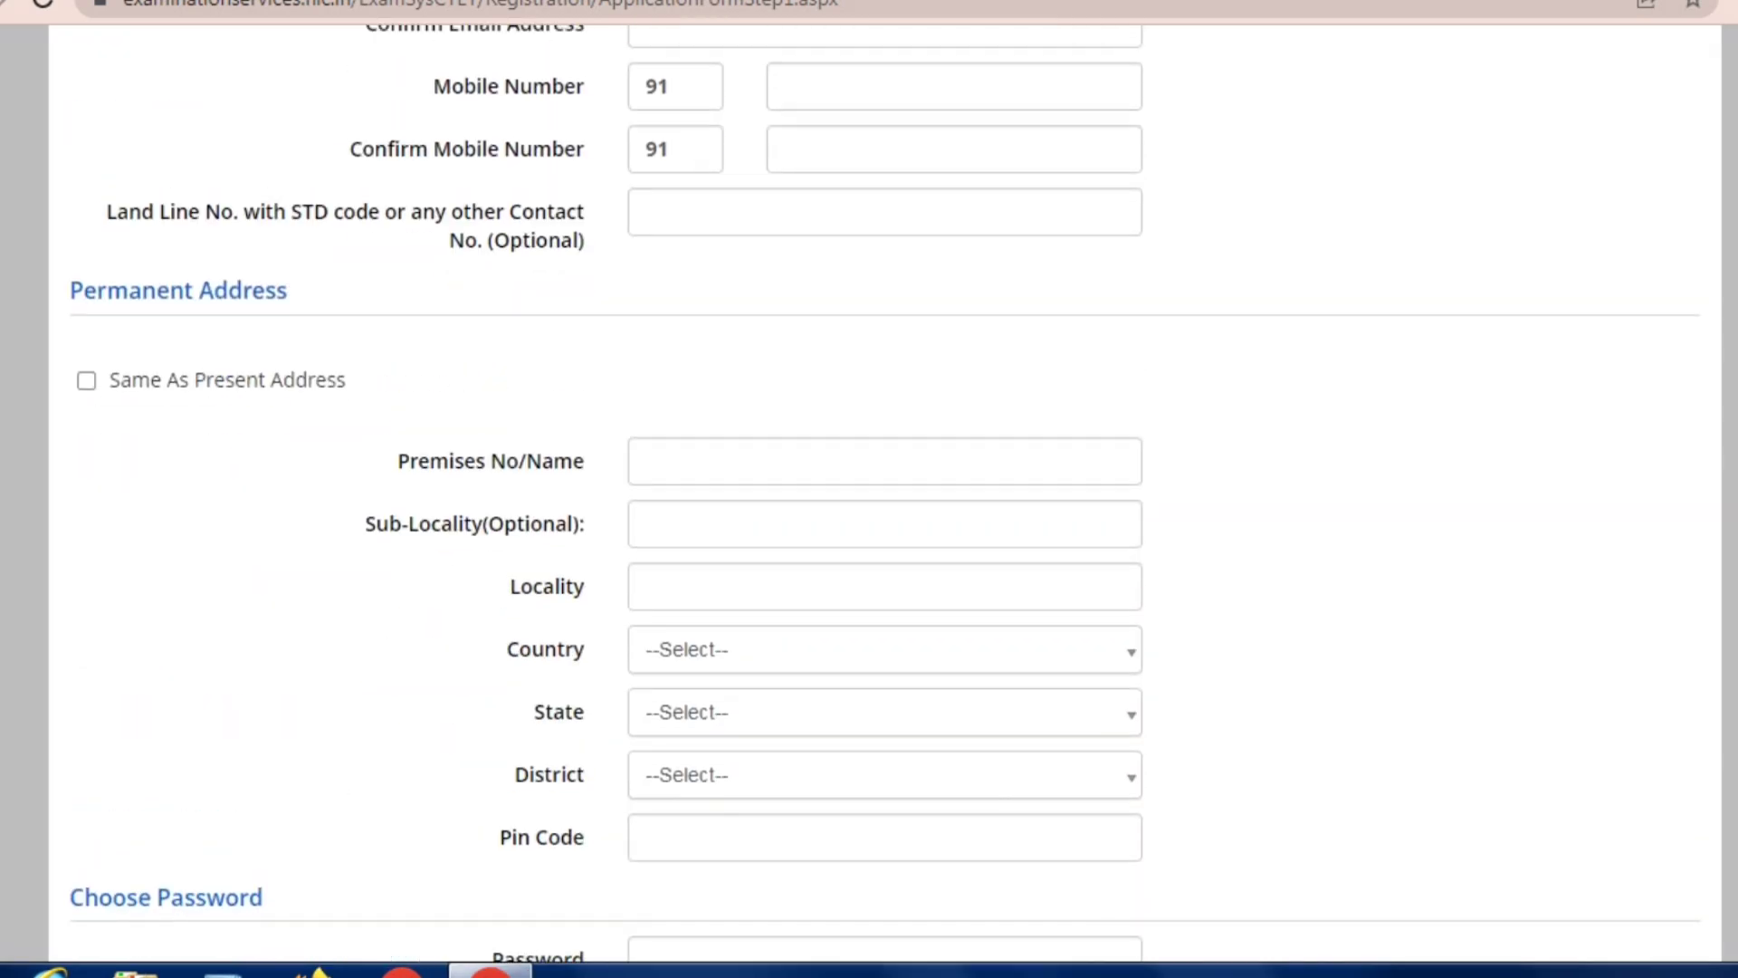
pyautogui.moveTo(1034, 95)
pyautogui.mouseDown()
pyautogui.moveTo(497, 205)
pyautogui.moveTo(405, 201)
pyautogui.moveTo(591, 213)
pyautogui.moveTo(271, 207)
pyautogui.moveTo(362, 222)
pyautogui.moveTo(203, 303)
pyautogui.moveTo(385, 262)
pyautogui.moveTo(819, 83)
pyautogui.moveTo(648, 66)
pyautogui.moveTo(652, 20)
pyautogui.moveTo(384, 244)
pyautogui.moveTo(186, 290)
pyautogui.moveTo(77, 375)
pyautogui.moveTo(107, 378)
pyautogui.mouseUp()
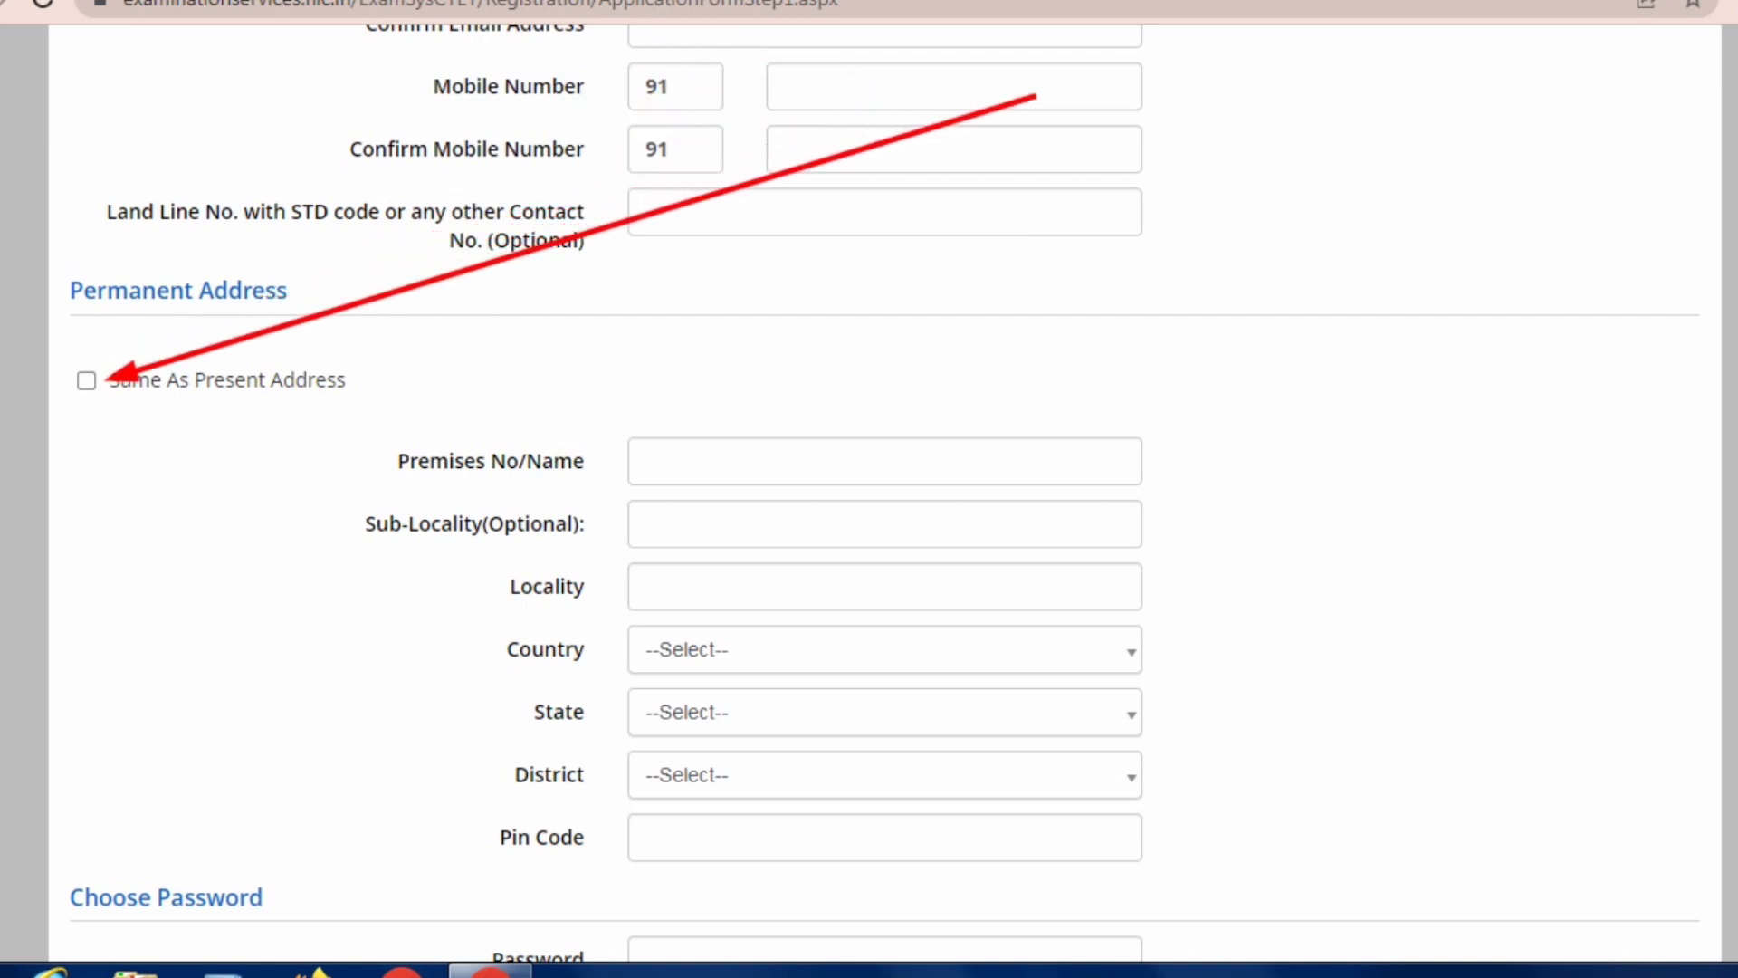
pyautogui.hotkey('ctrl', 'z')
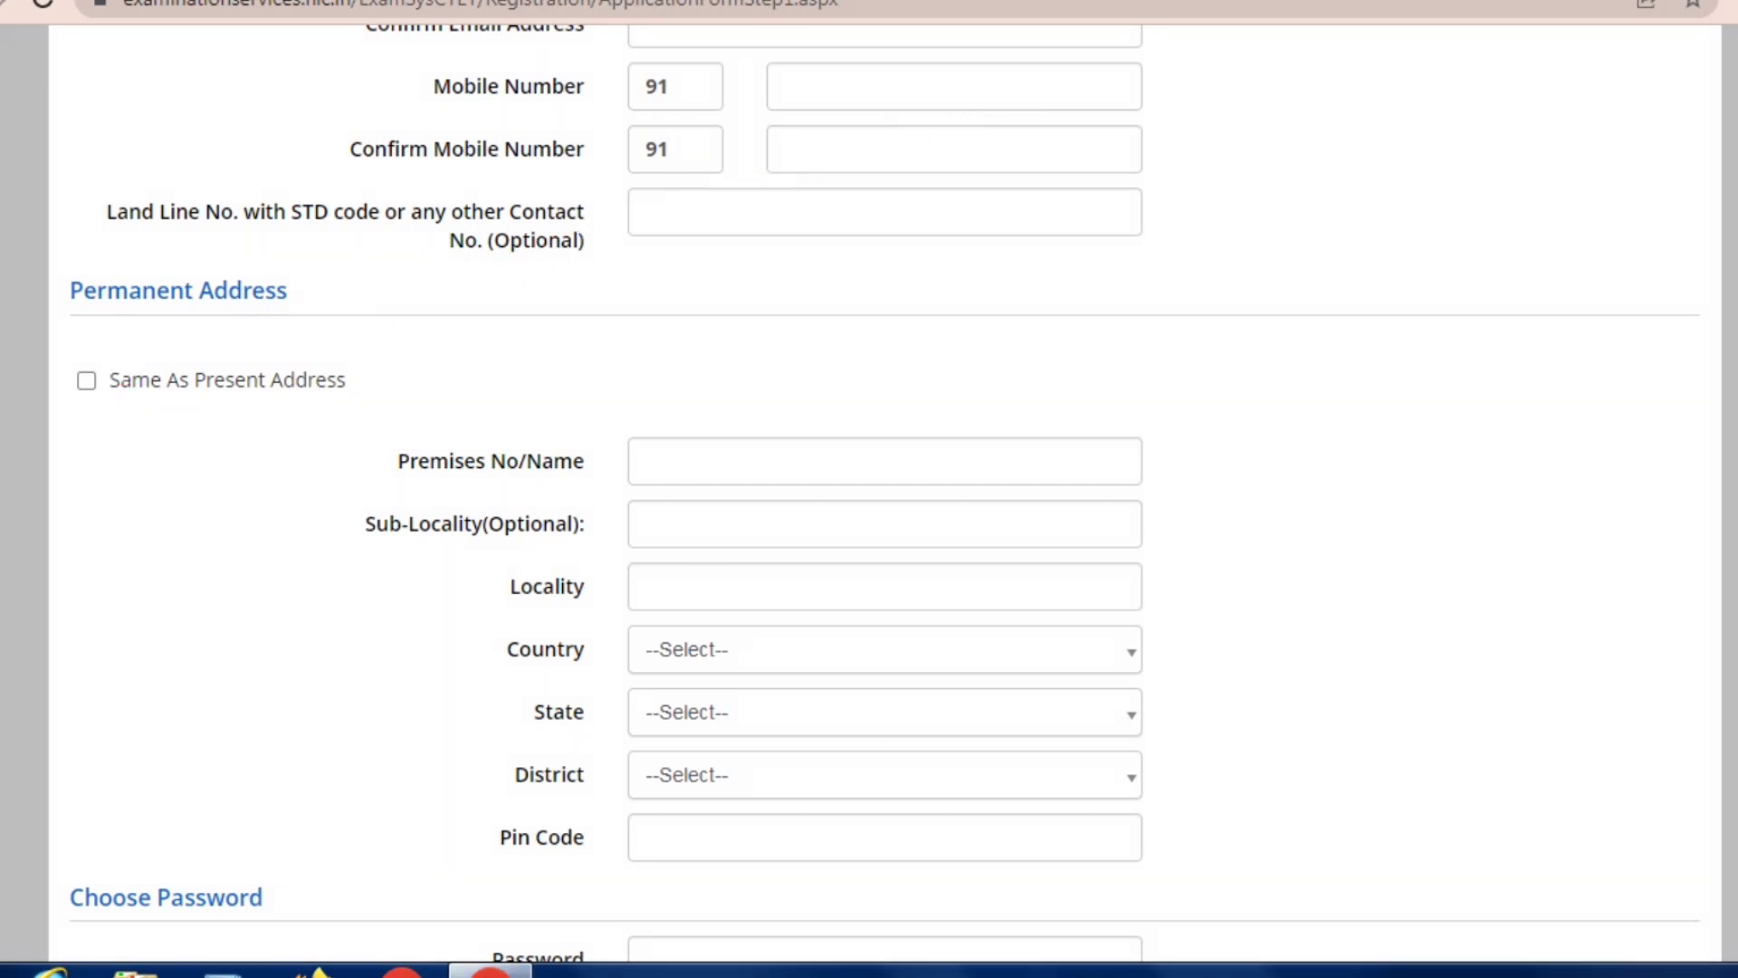
# Step: Mark the permanent address as same as the present address and go to the account password entry
pyautogui.scroll(2, 869, 489)
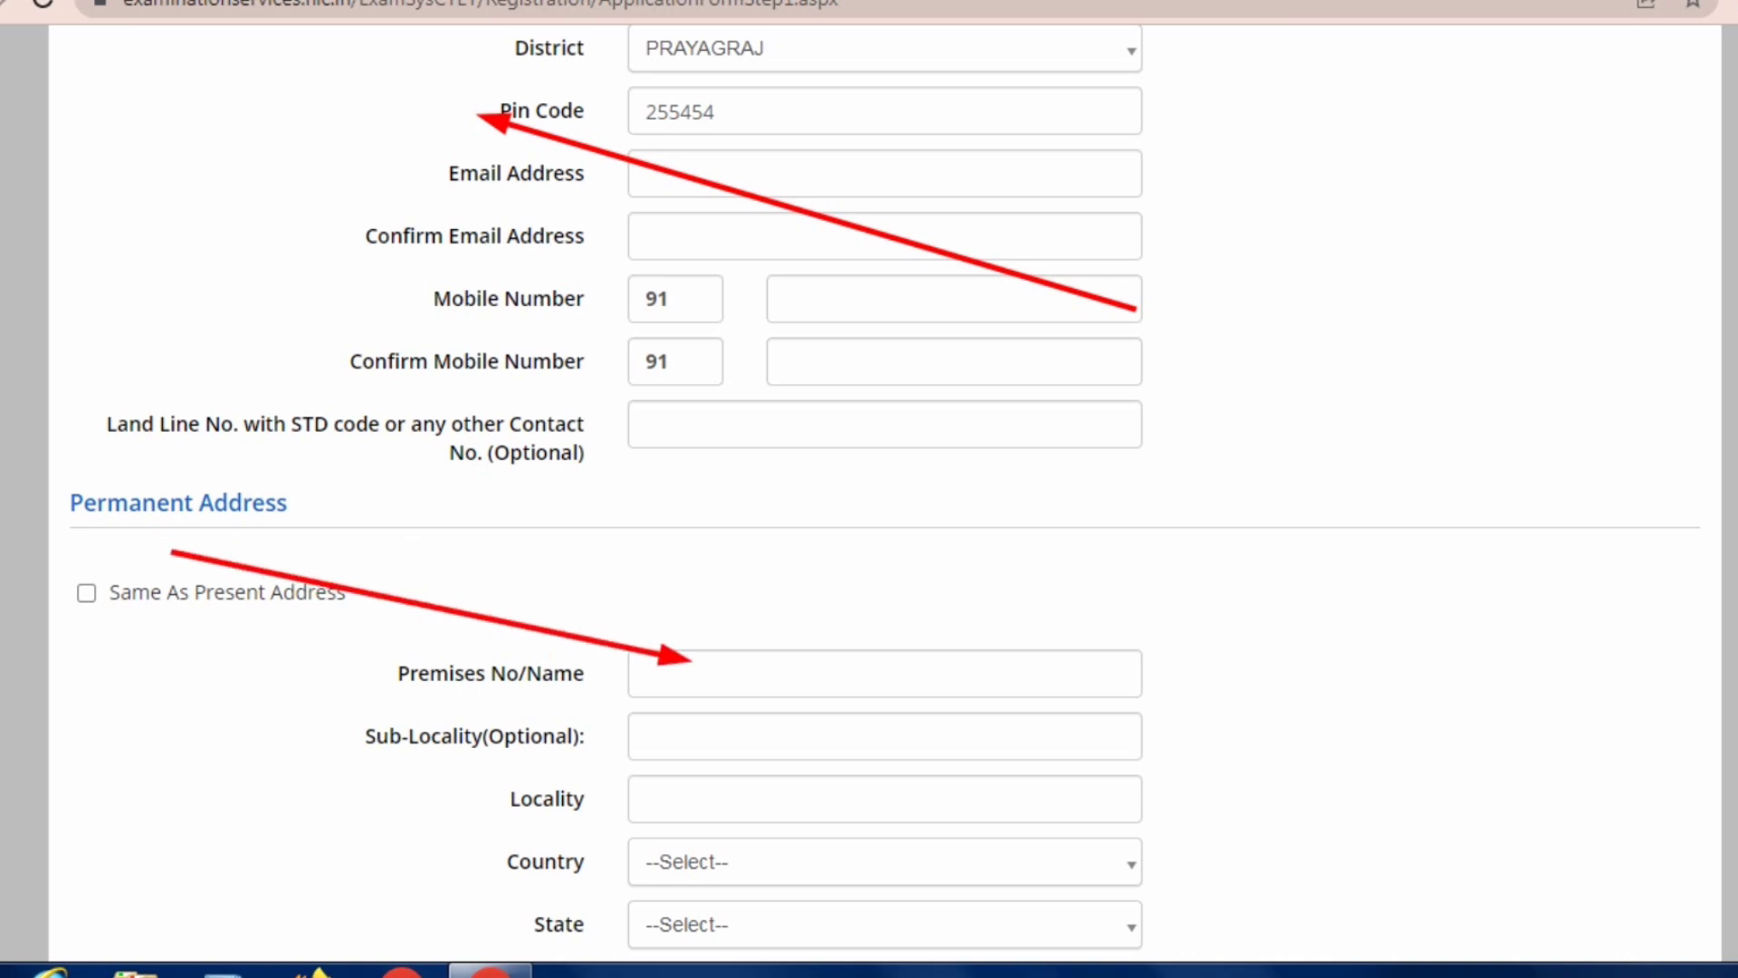
pyautogui.press('Escape')
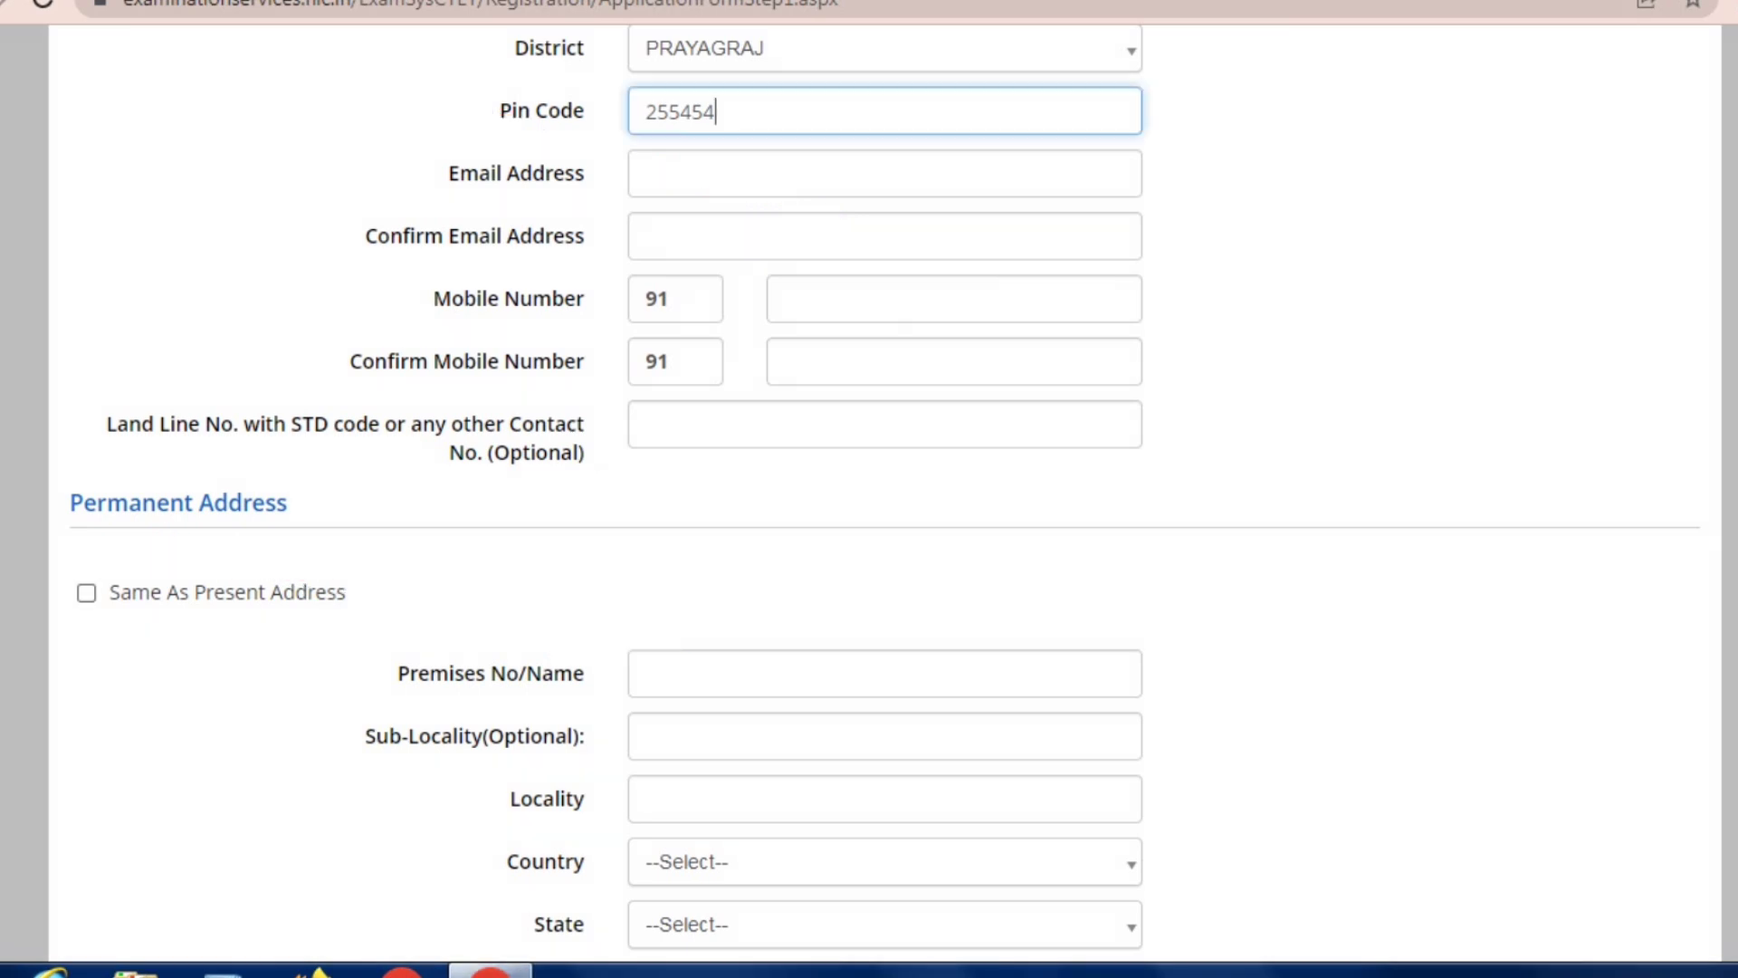
pyautogui.click(86, 593)
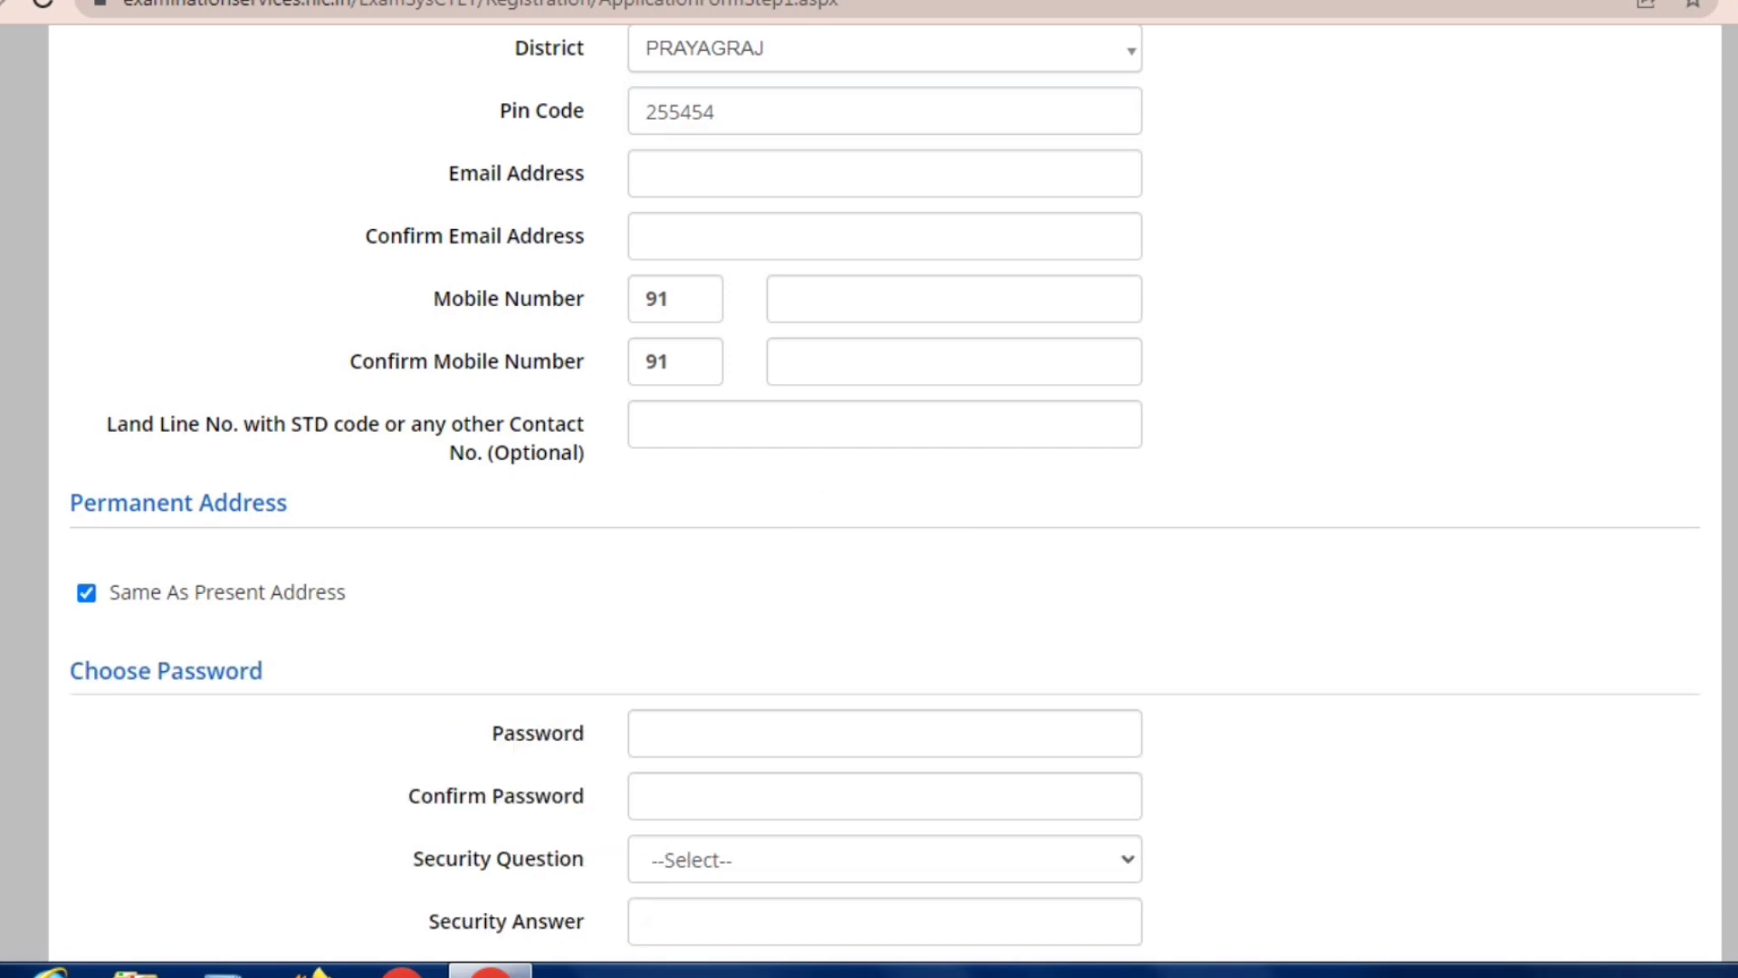
pyautogui.scroll(-3, 885, 494)
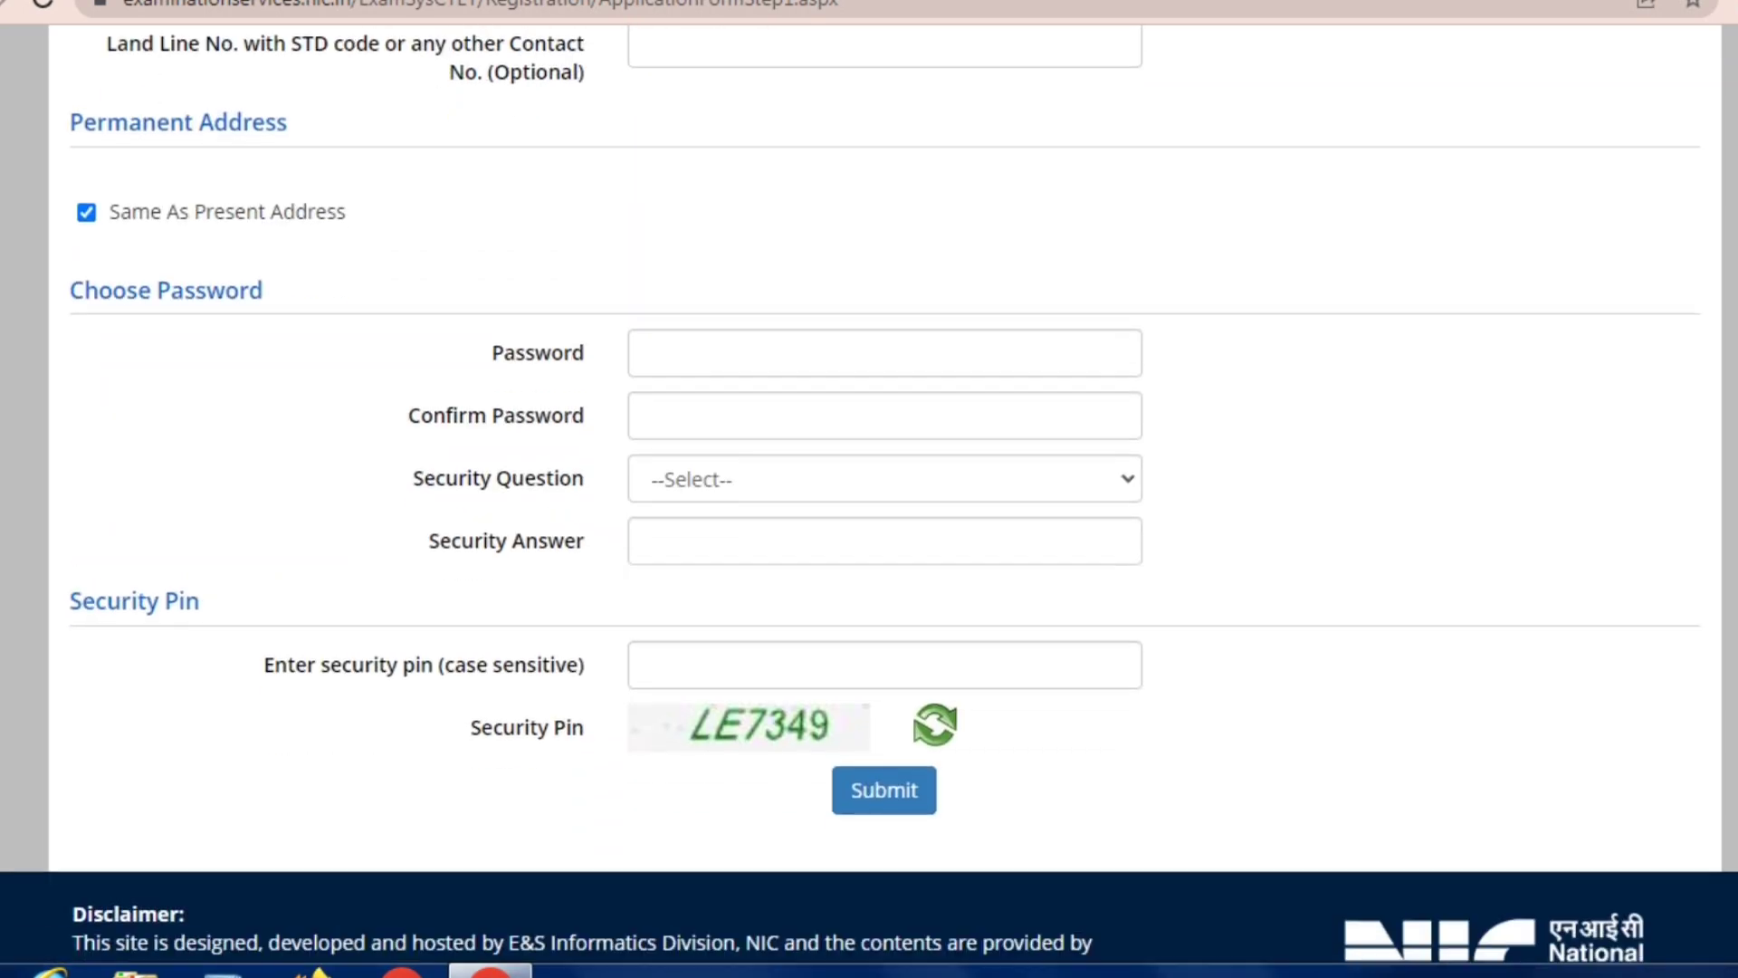
pyautogui.click(885, 353)
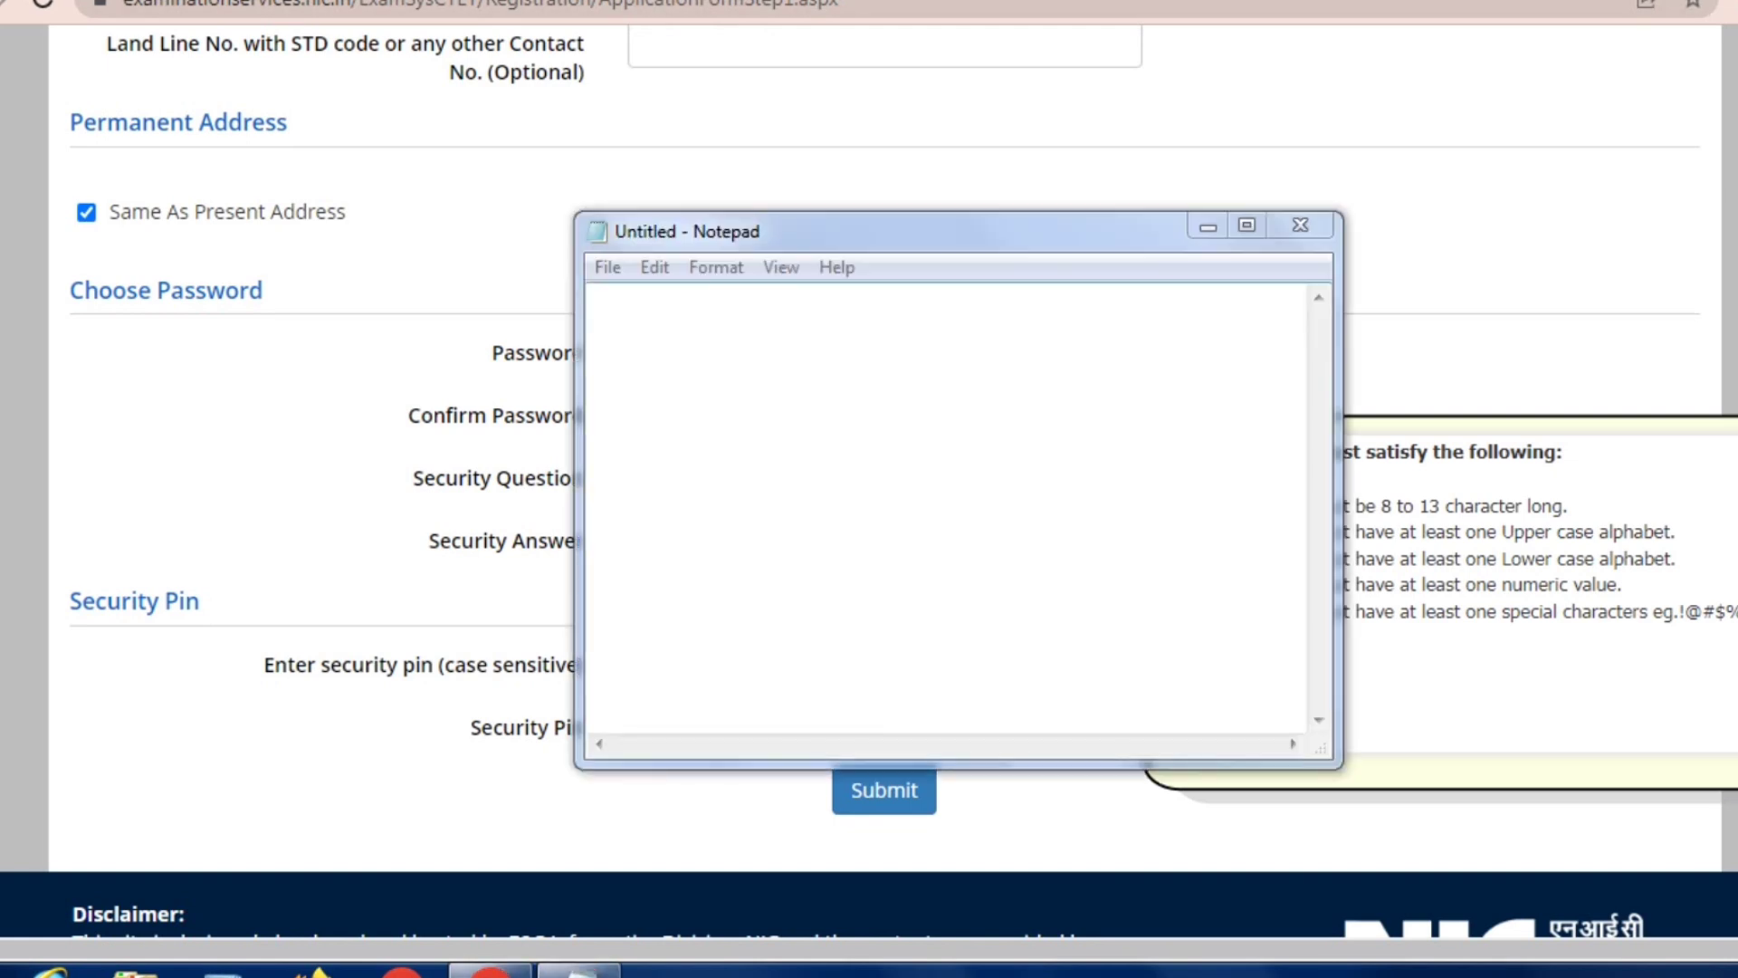
# Step: Write a sample password in an empty Notepad document and close it without saving
pyautogui.click(601, 310)
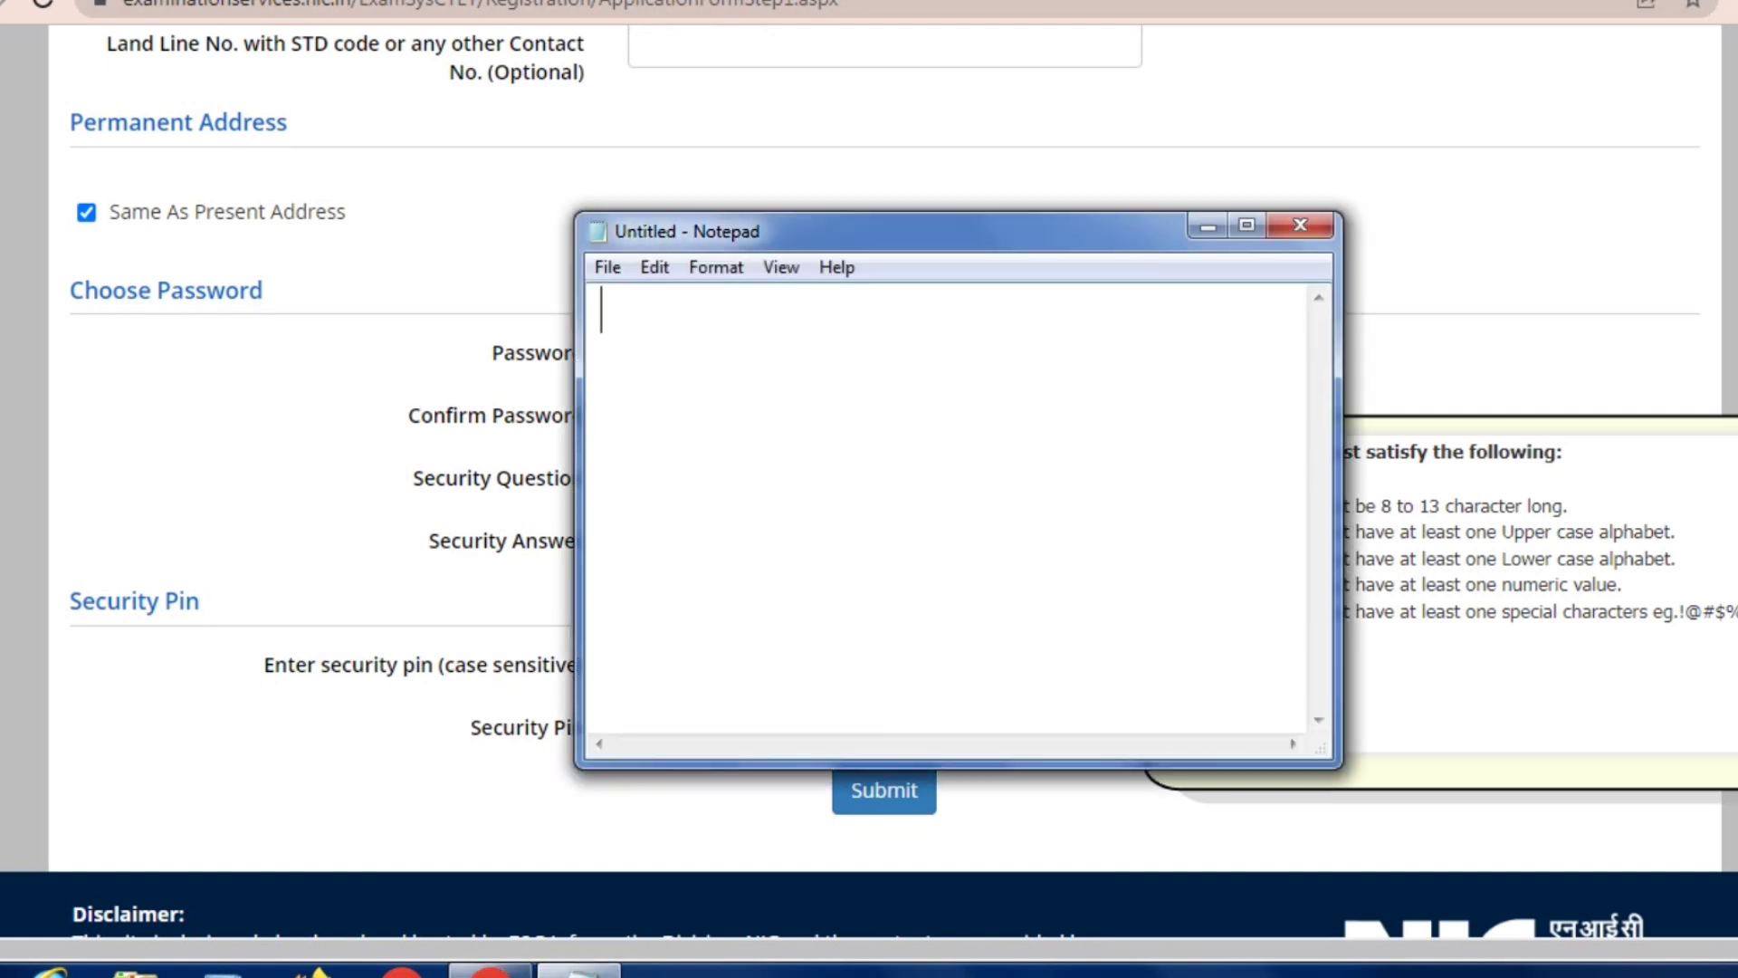
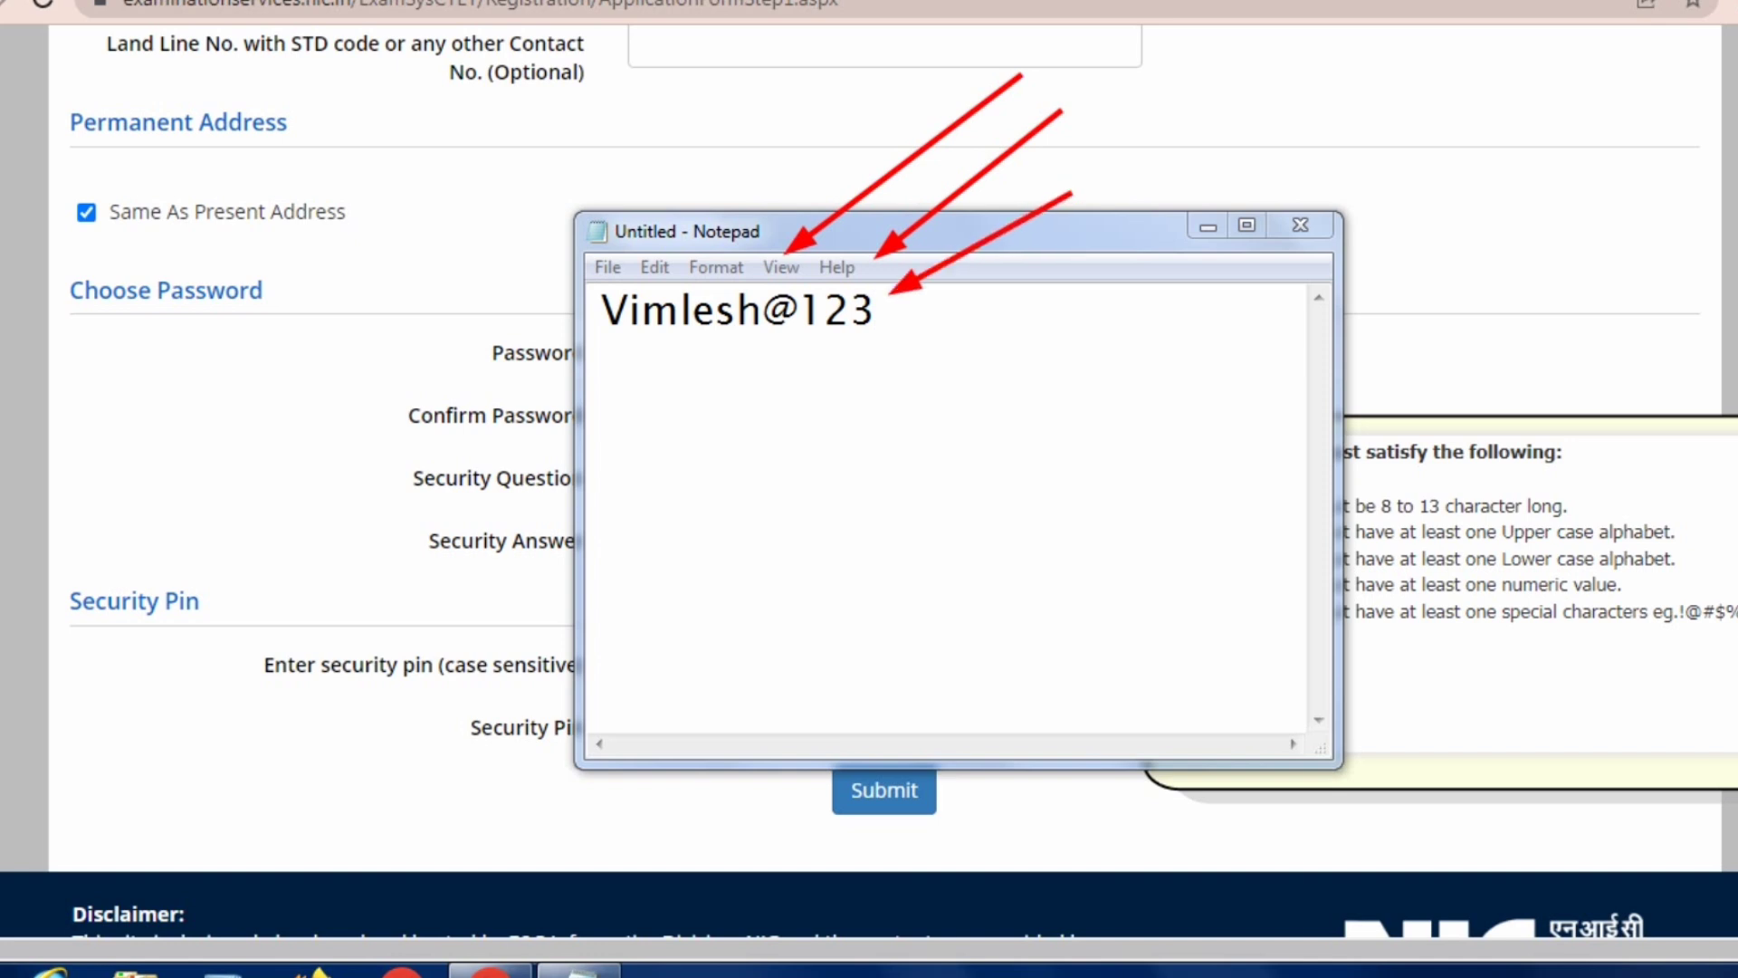
pyautogui.press('Escape')
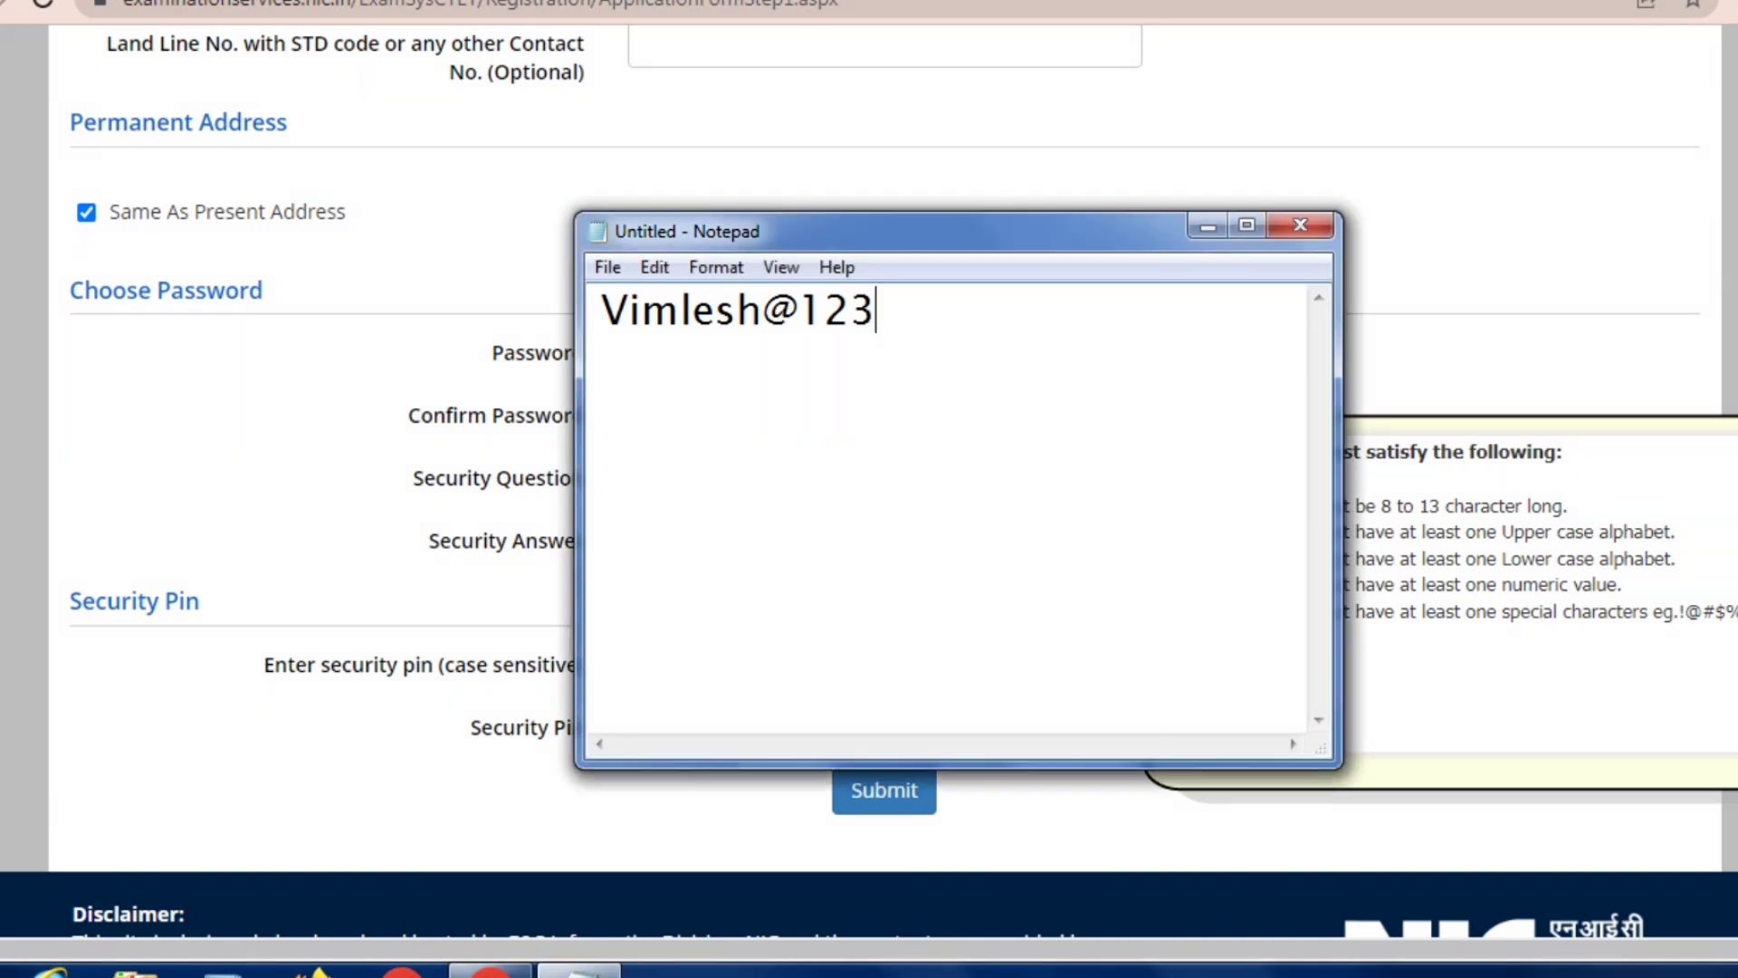
pyautogui.click(1300, 225)
pyautogui.click(951, 460)
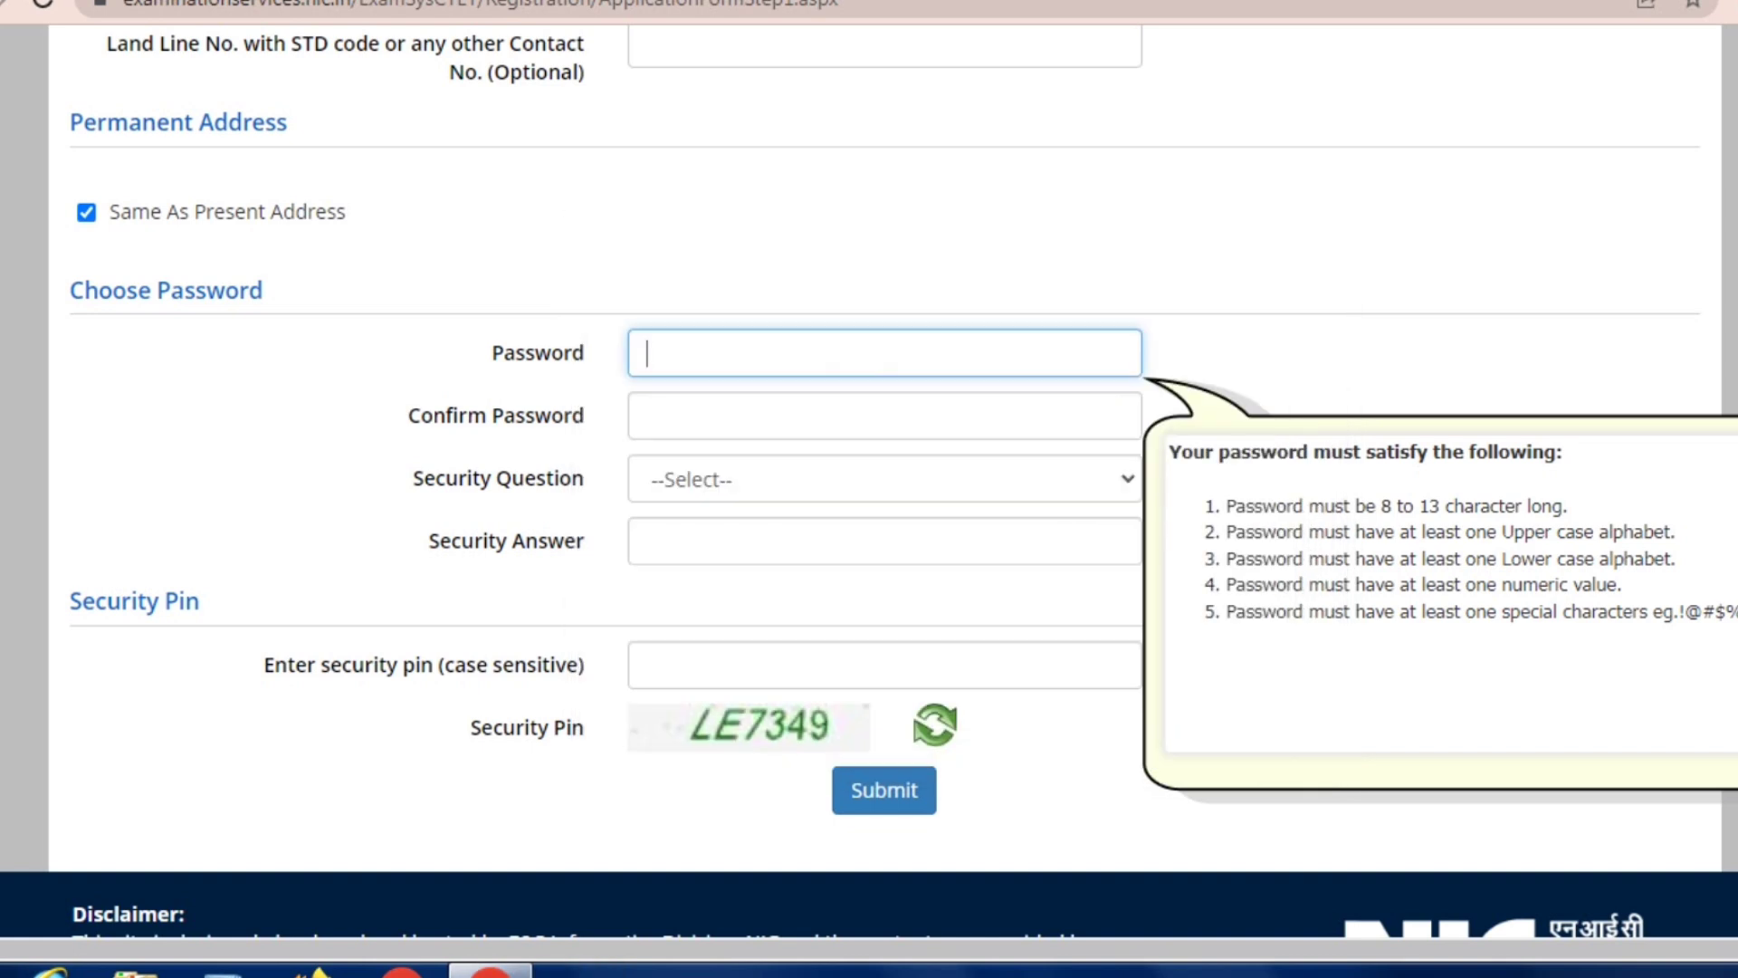
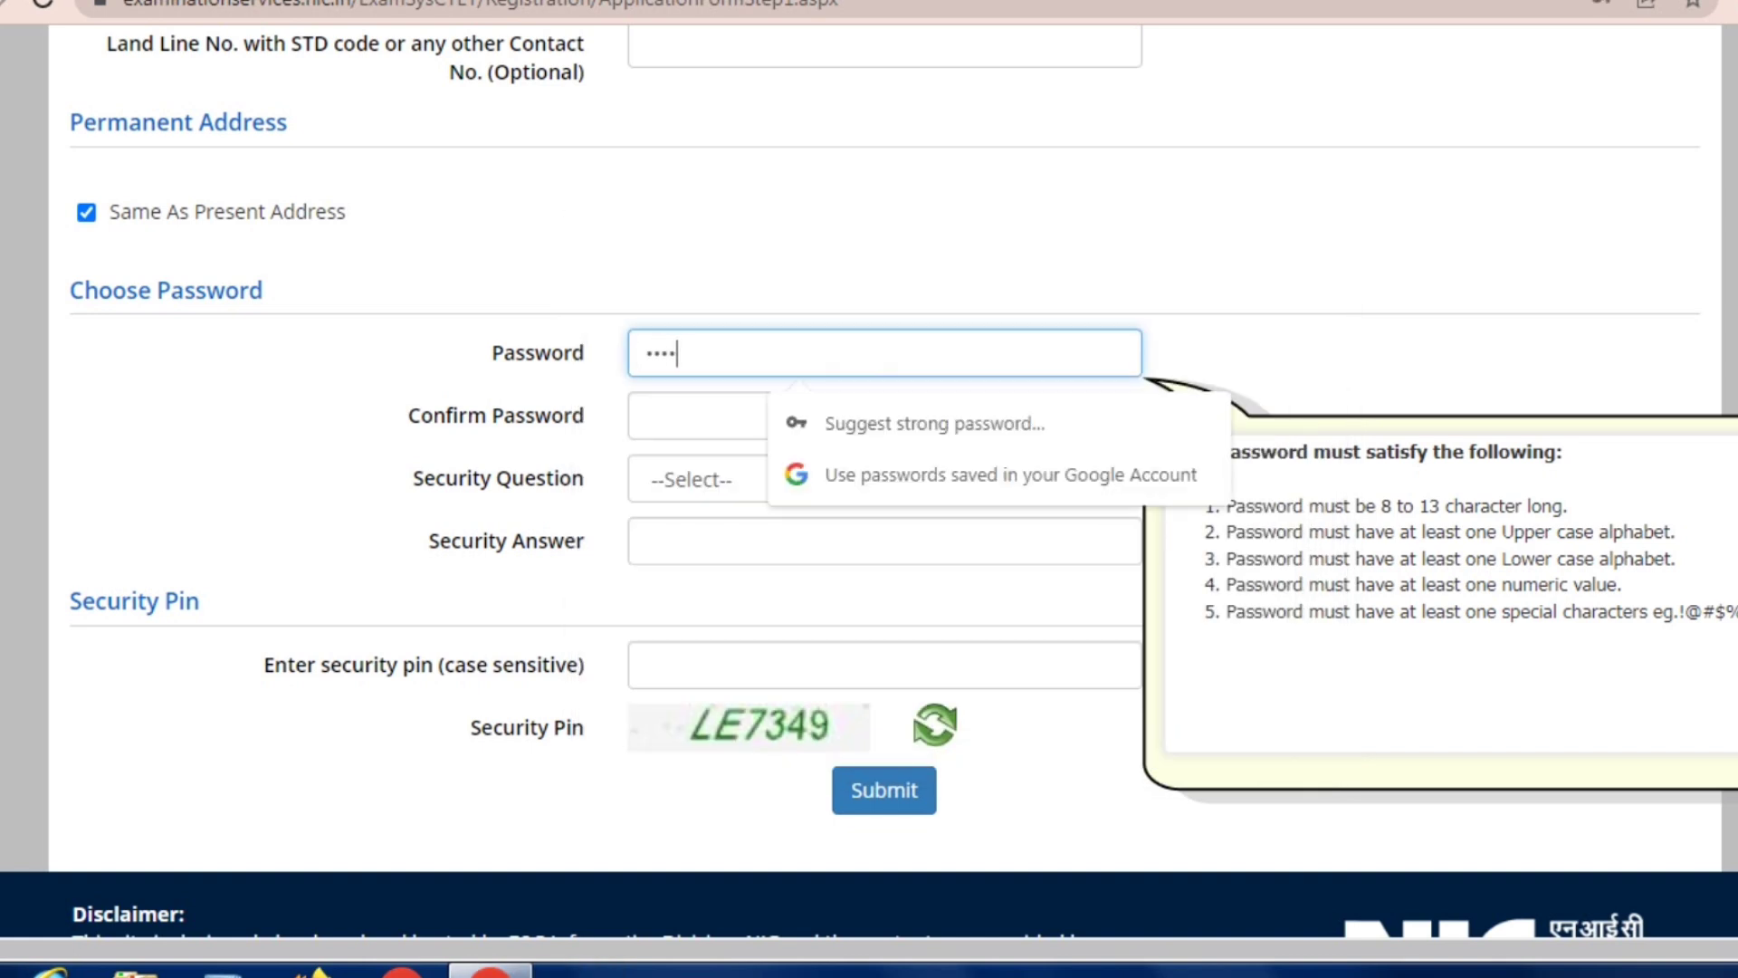
# Step: Enter the account password and repeat it as the password confirmation
pyautogui.press('Tab')
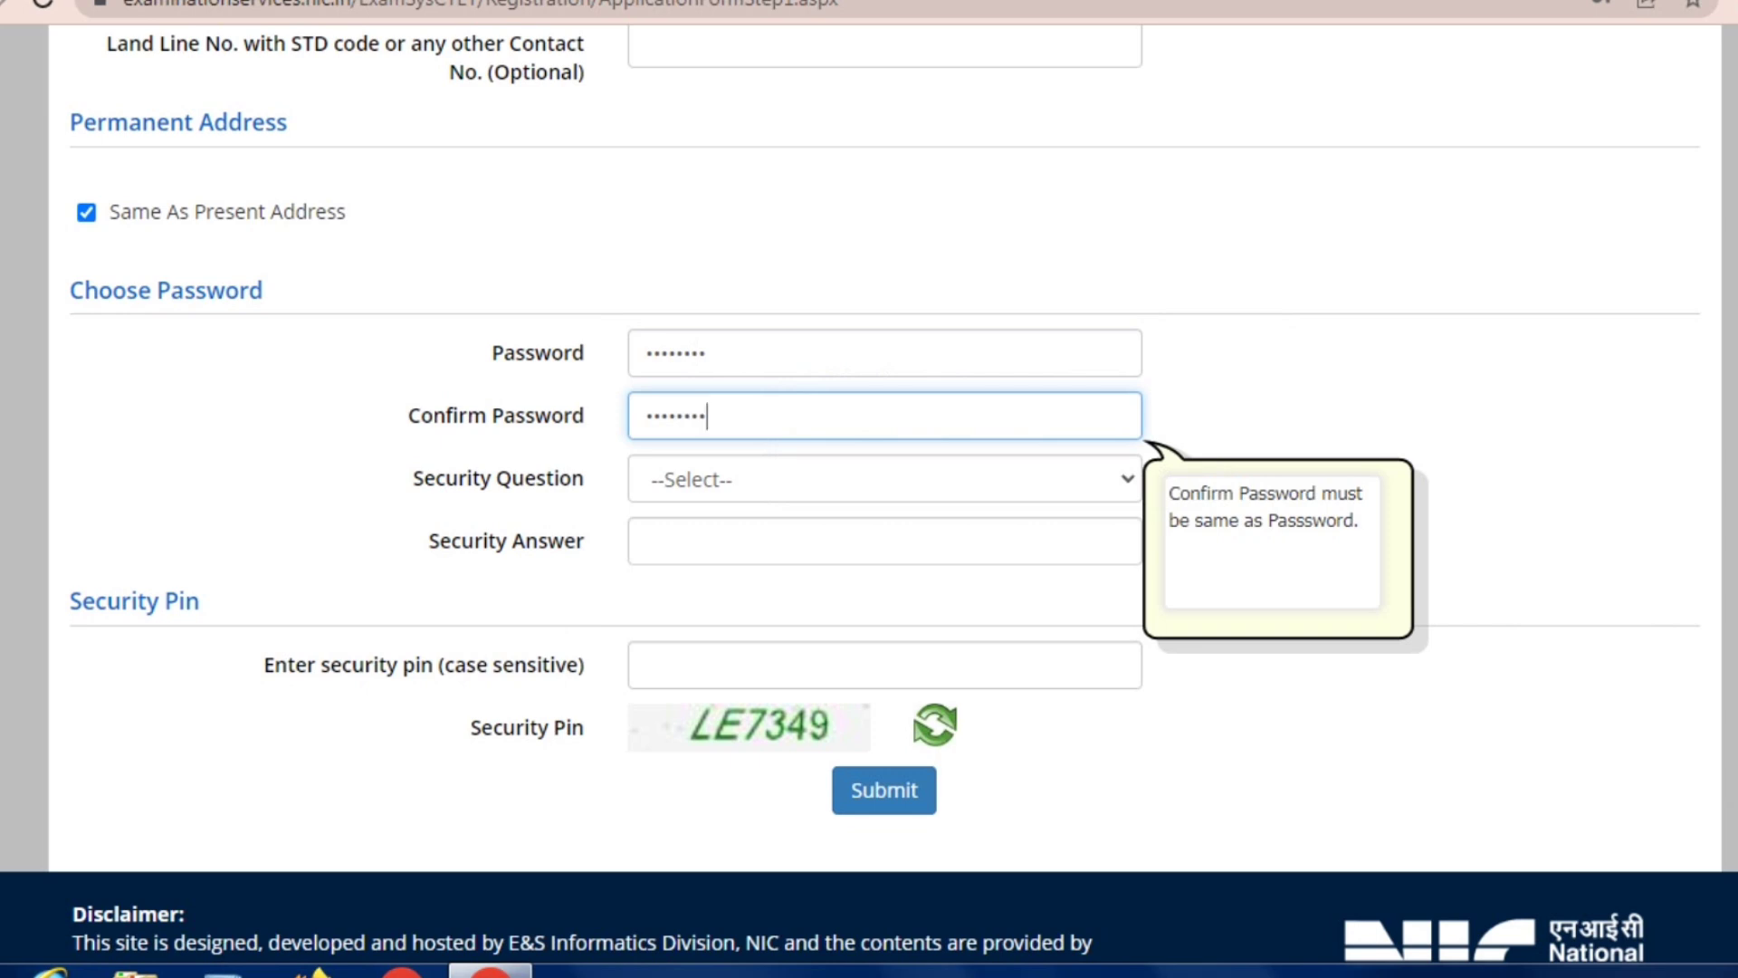
# Step: Choose "Which is your favourite book ?" as the account's security question
pyautogui.moveTo(595, 478); pyautogui.dragTo(472, 478)
pyautogui.click(884, 479)
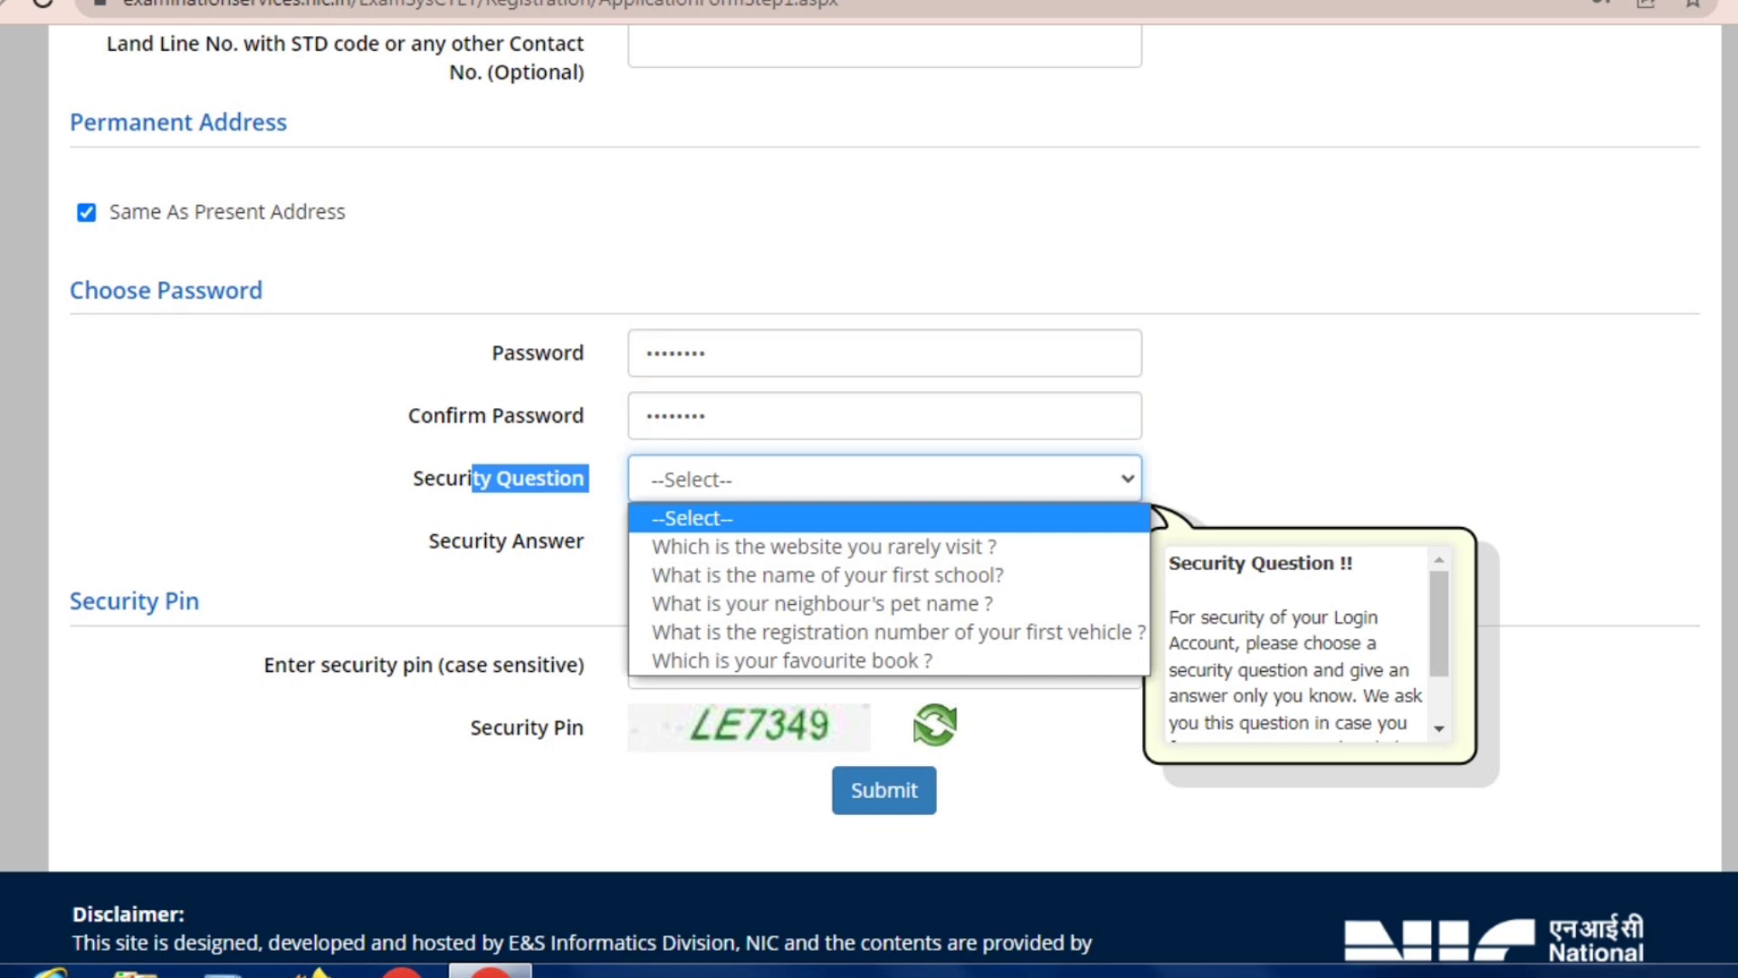
pyautogui.press('Down')
pyautogui.press('Down')
pyautogui.press('Down')
pyautogui.press('Down')
pyautogui.press('Down')
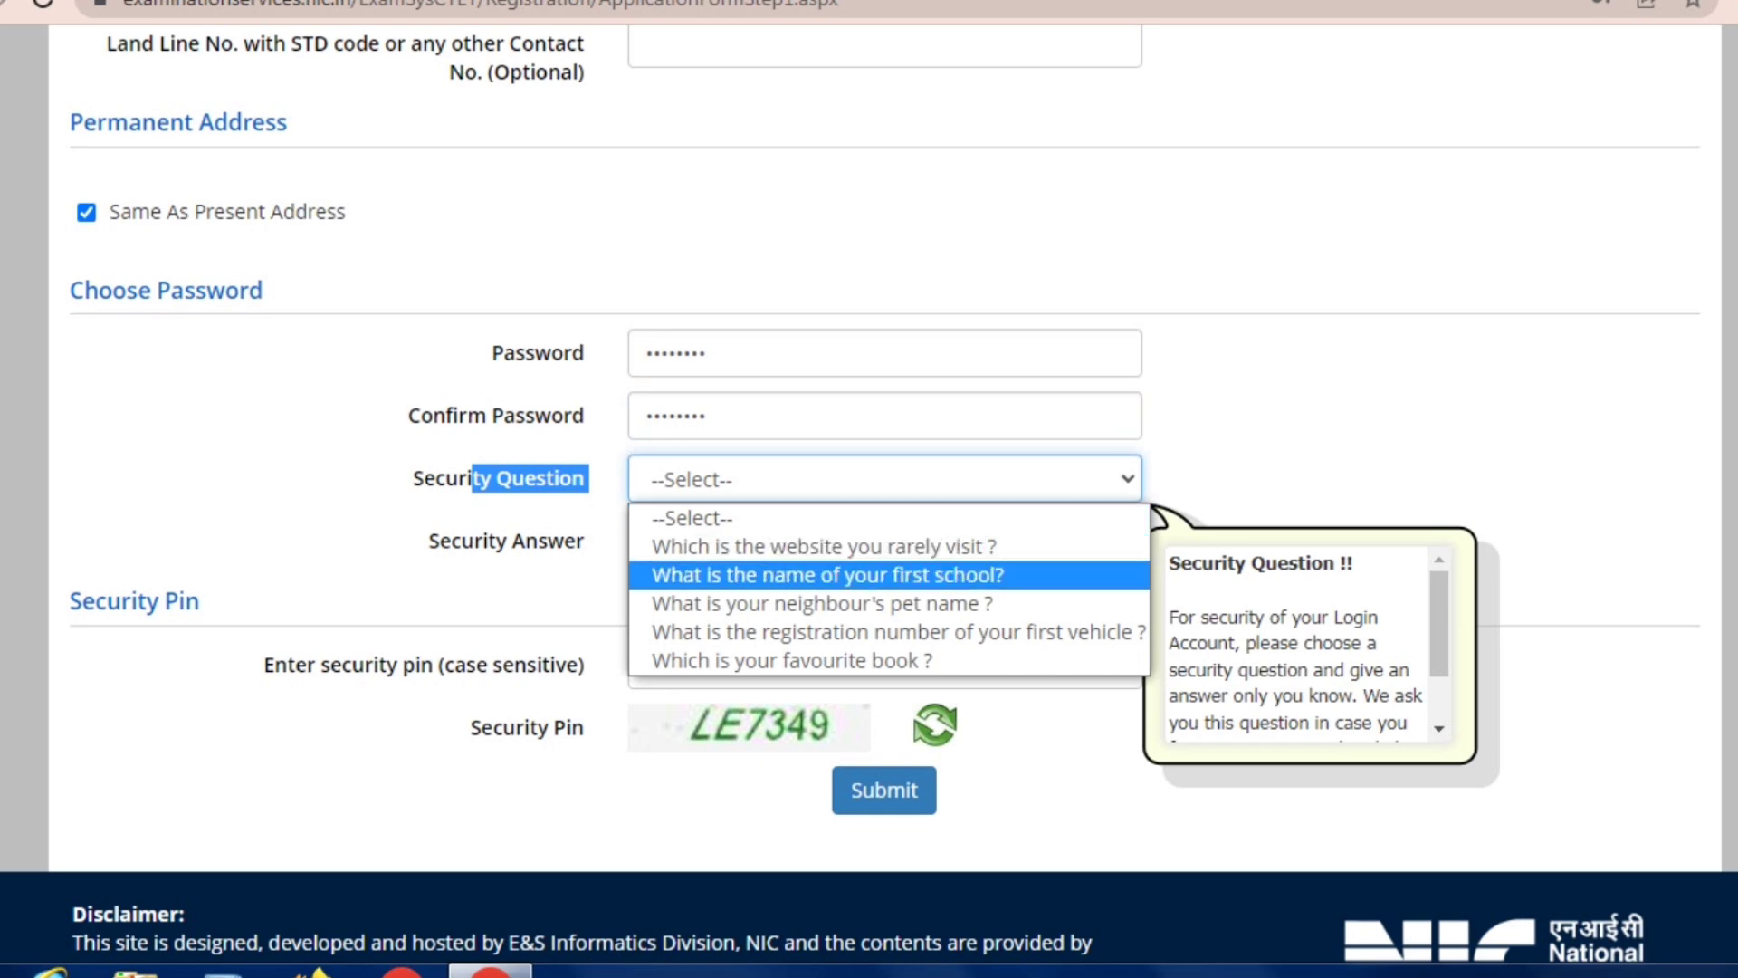
pyautogui.press('Return')
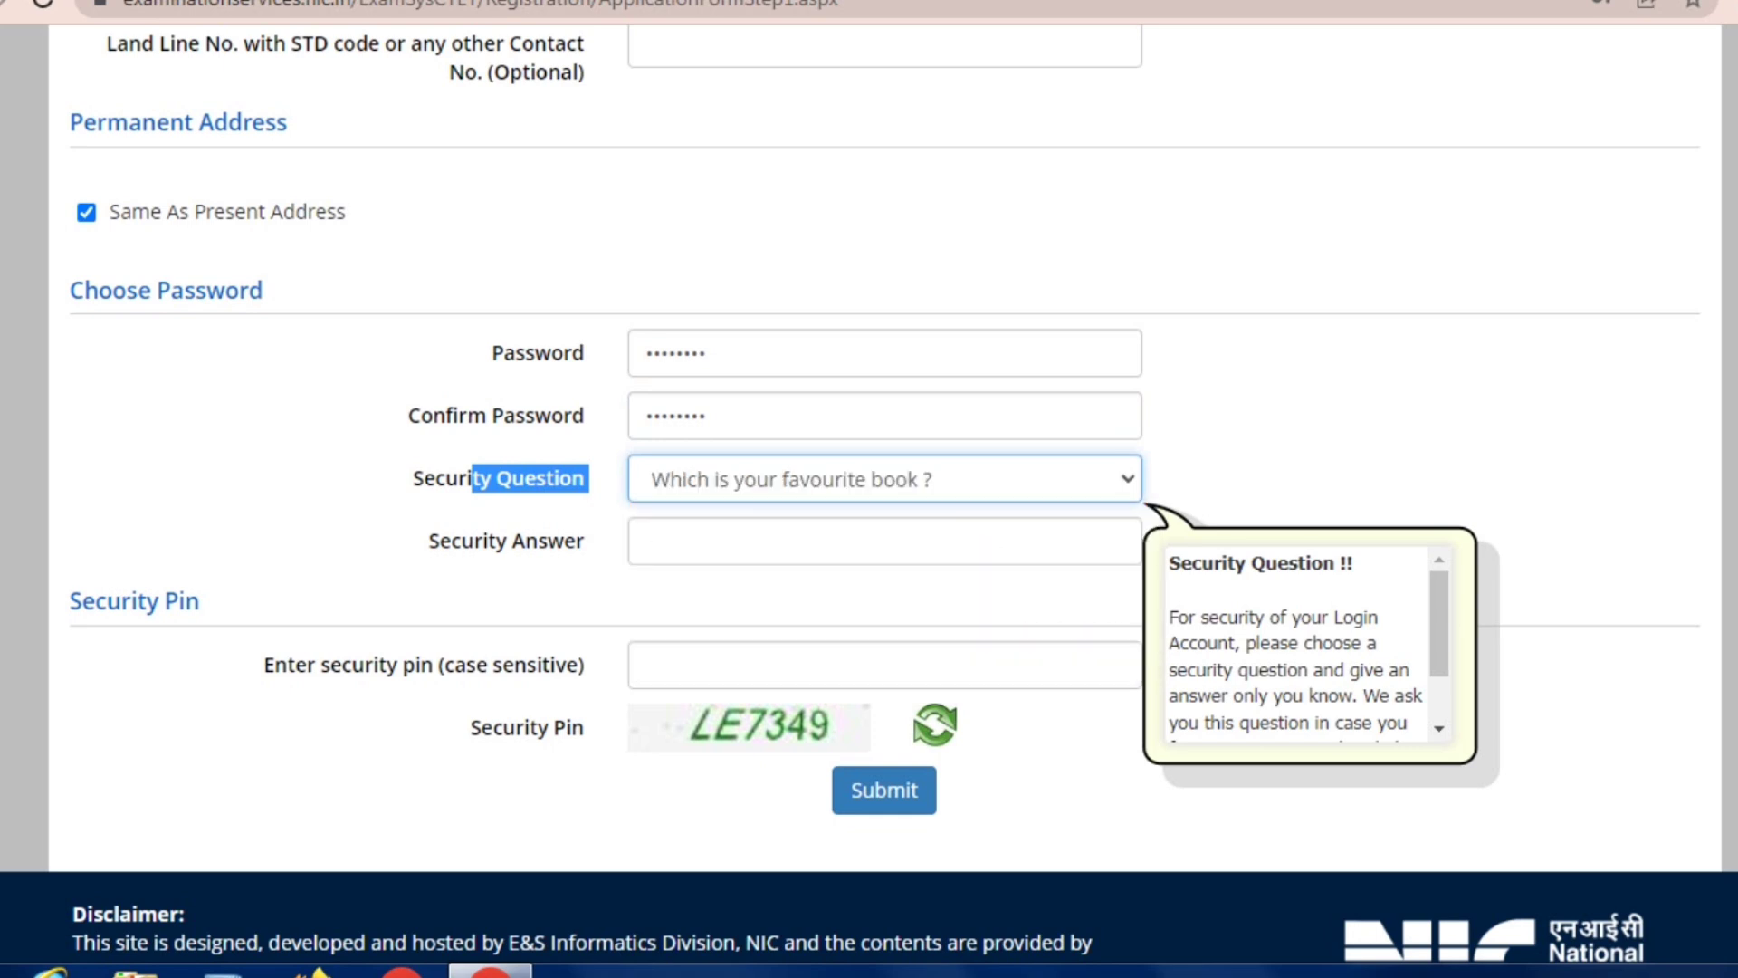
# Step: Enter the answer to the security question, correcting the first attempt
pyautogui.click(884, 541)
pyautogui.write('••••')
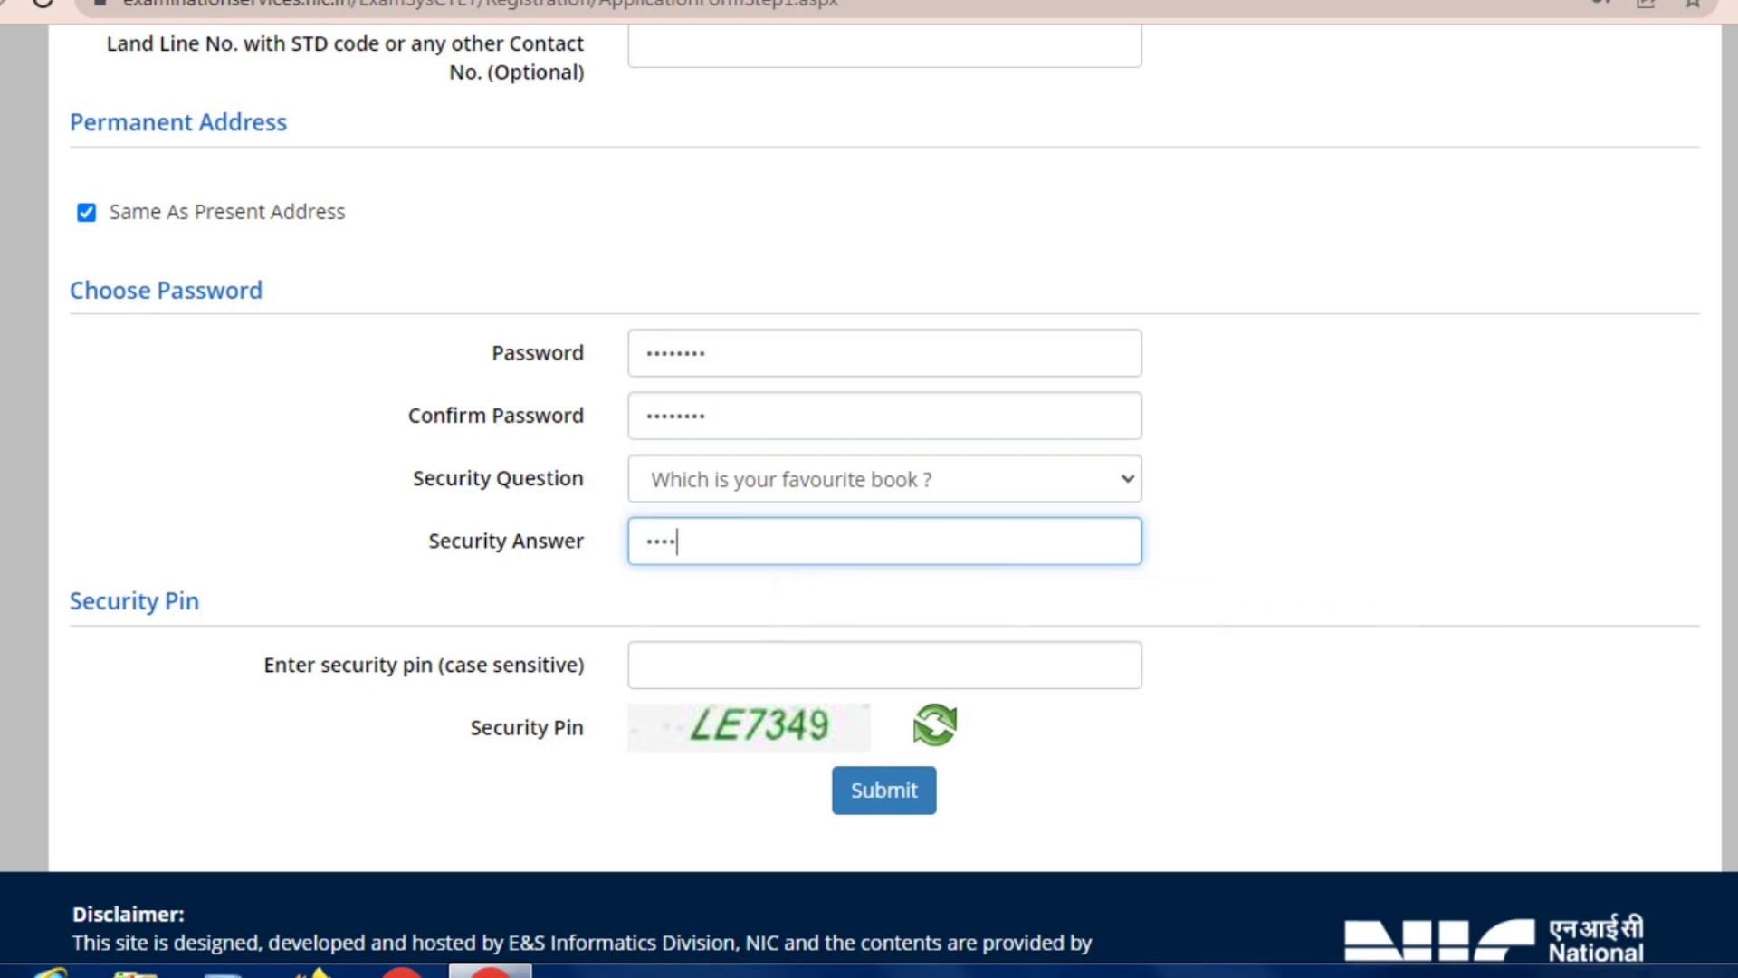
pyautogui.press('BackSpace')
pyautogui.press('BackSpace')
pyautogui.press('BackSpace')
pyautogui.press('BackSpace')
pyautogui.write('•••••')
# Step: Enter the displayed security pin and submit the registration form for review
pyautogui.click(885, 665)
pyautogui.write('LE7349')
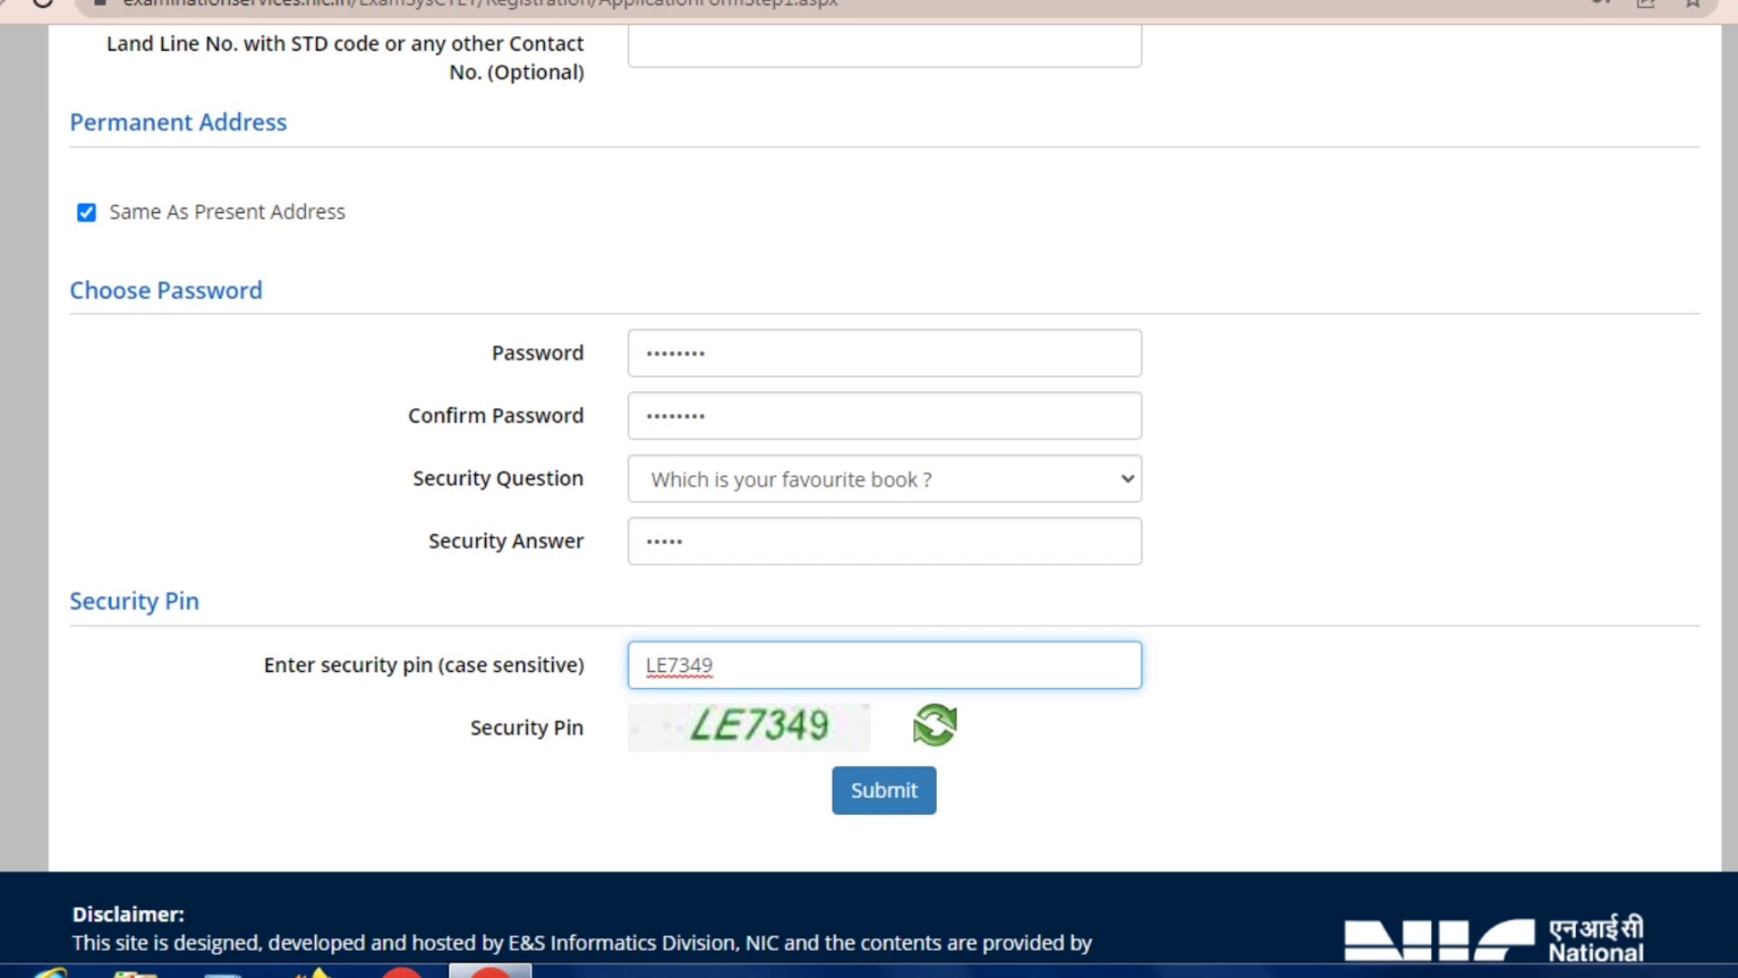
pyautogui.press('Return')
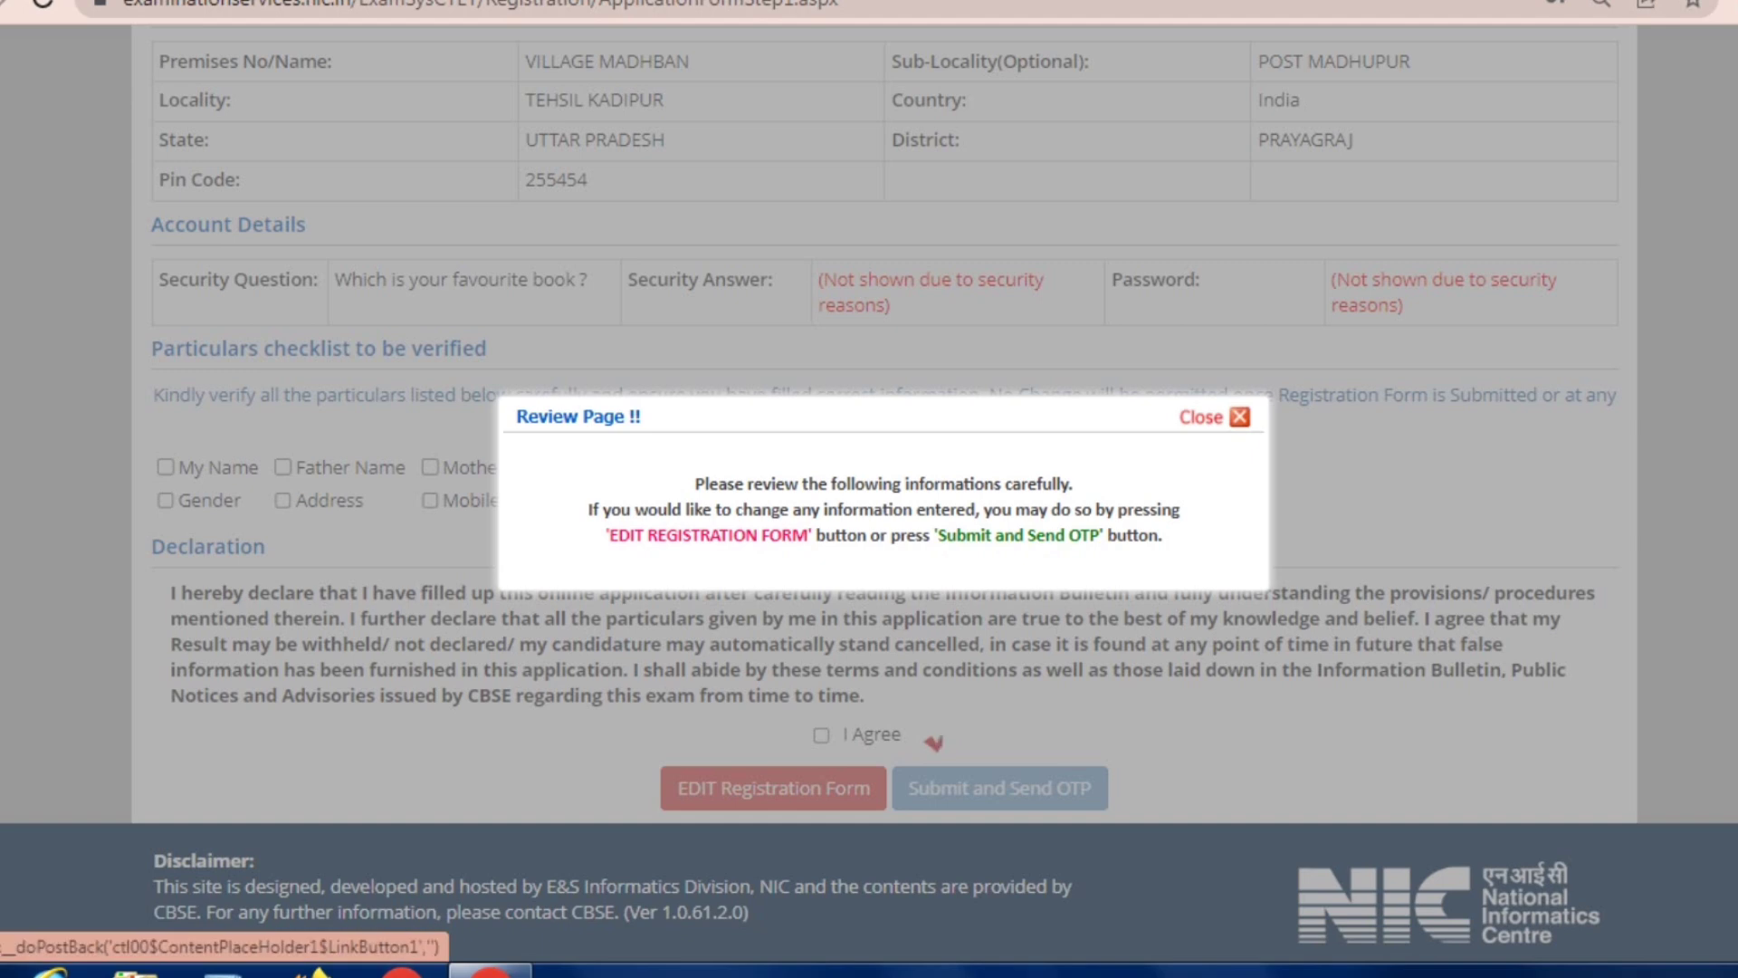
# Step: Dismiss the review notice and tick all eight particulars in the verification checklist, from My Name to Email ID
pyautogui.click(1213, 416)
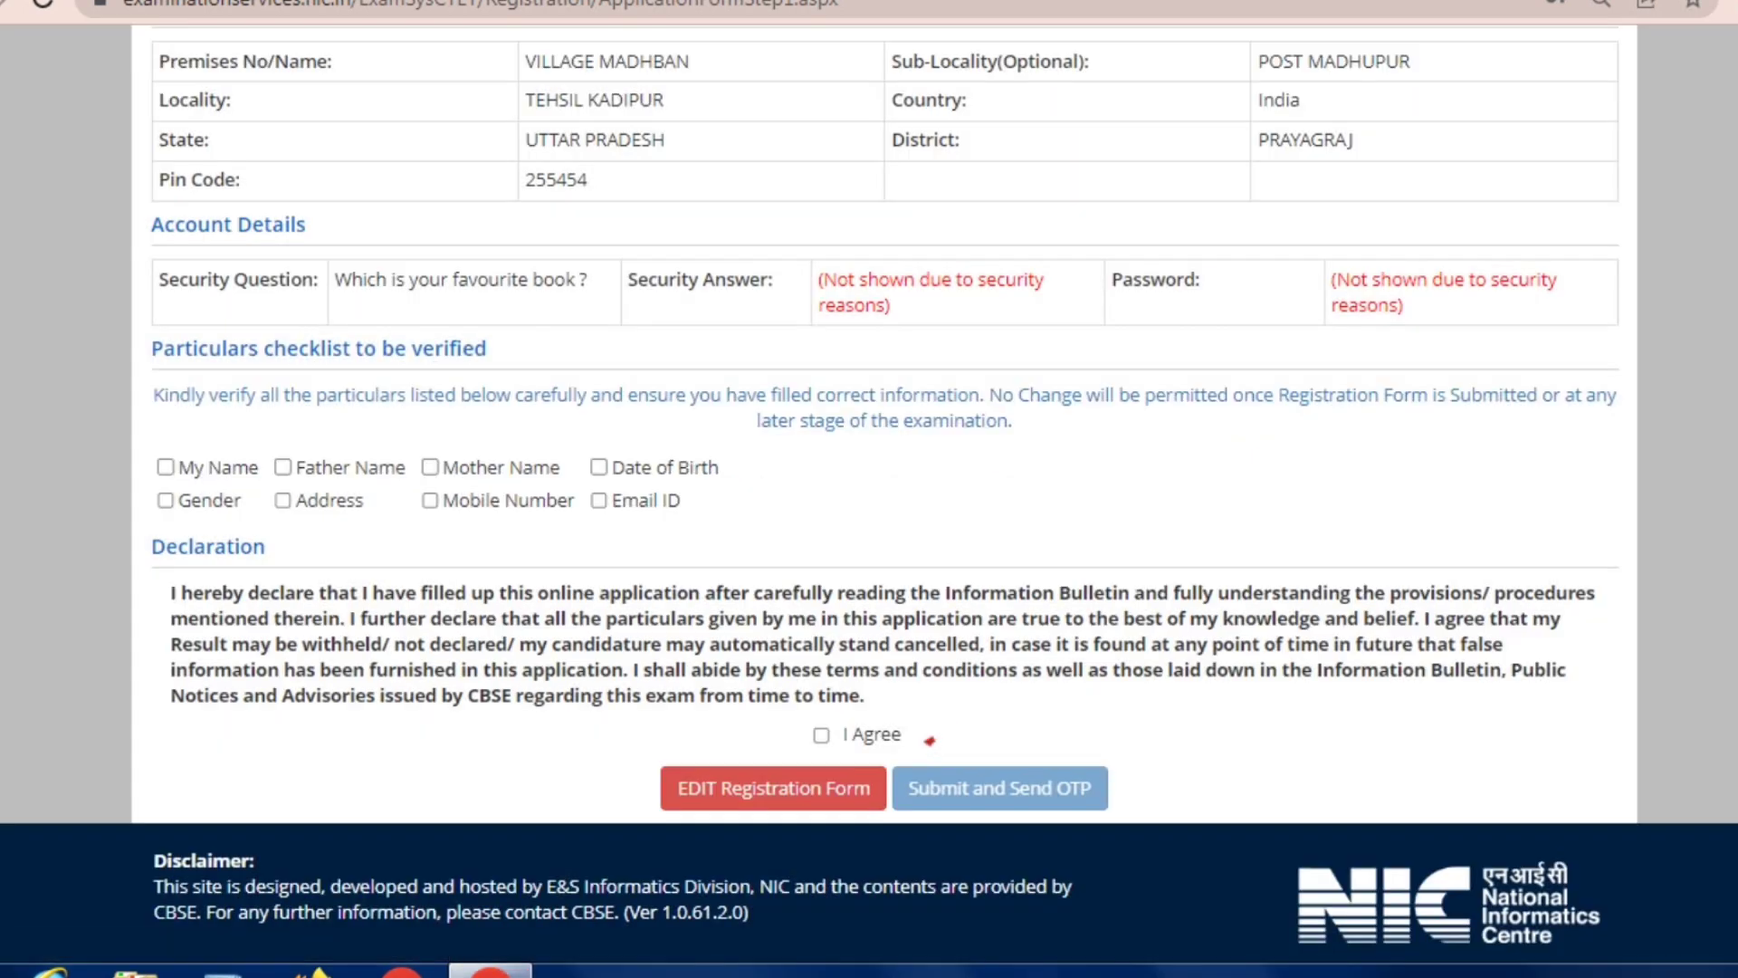
pyautogui.click(166, 467)
pyautogui.press('Tab')
pyautogui.press('space')
pyautogui.press('Tab')
pyautogui.press('space')
pyautogui.press('Tab')
pyautogui.press('space')
pyautogui.press('Tab')
pyautogui.press('space')
pyautogui.press('Tab')
pyautogui.press('space')
pyautogui.press('Tab')
pyautogui.press('space')
pyautogui.press('Tab')
pyautogui.press('space')
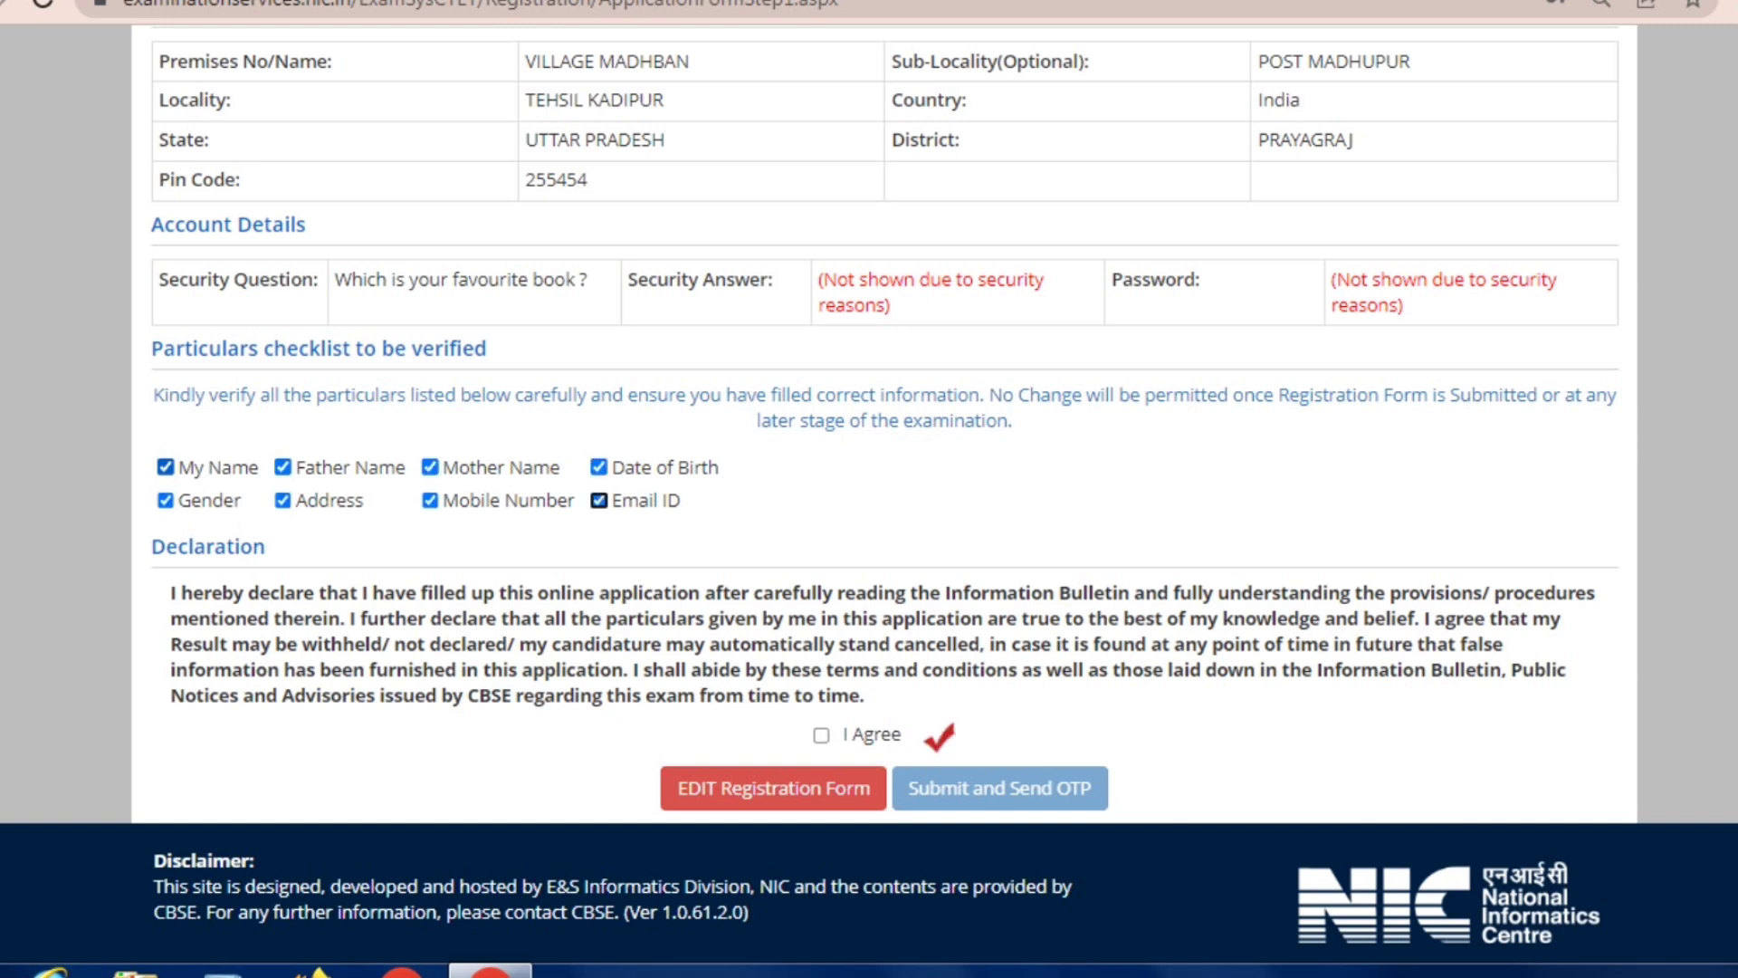
# Step: Agree to the declaration and confirm submitting the registration form to get the OTP
pyautogui.click(490, 971)
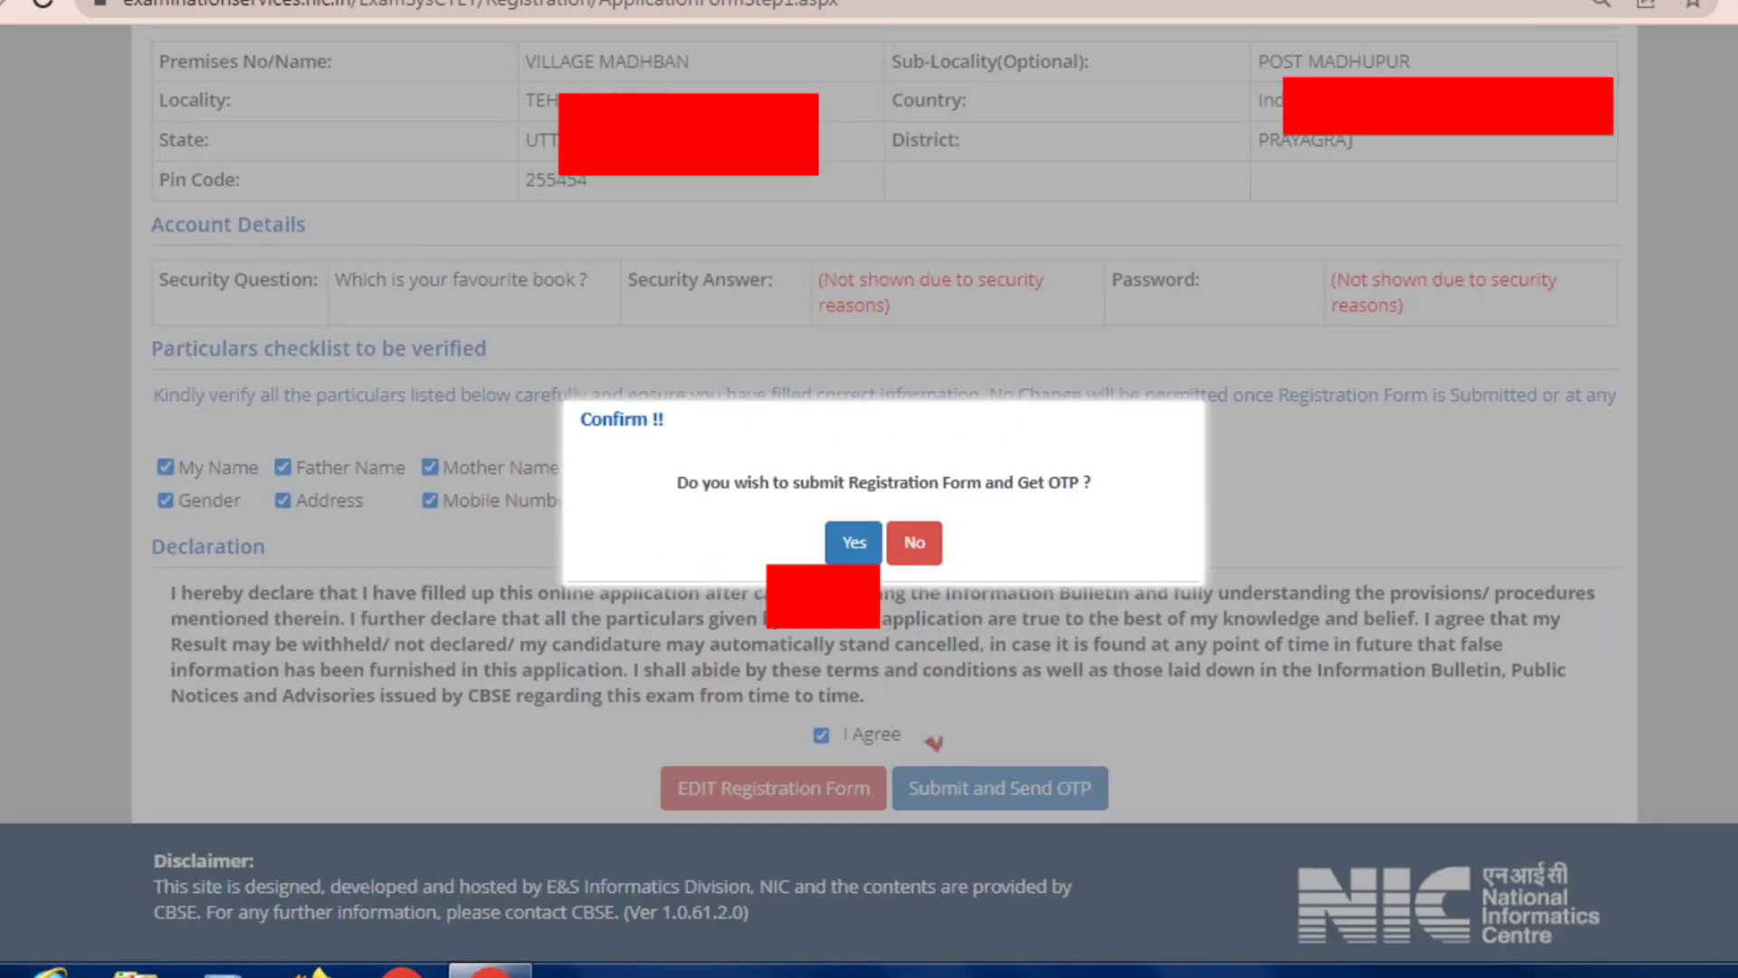
pyautogui.click(854, 543)
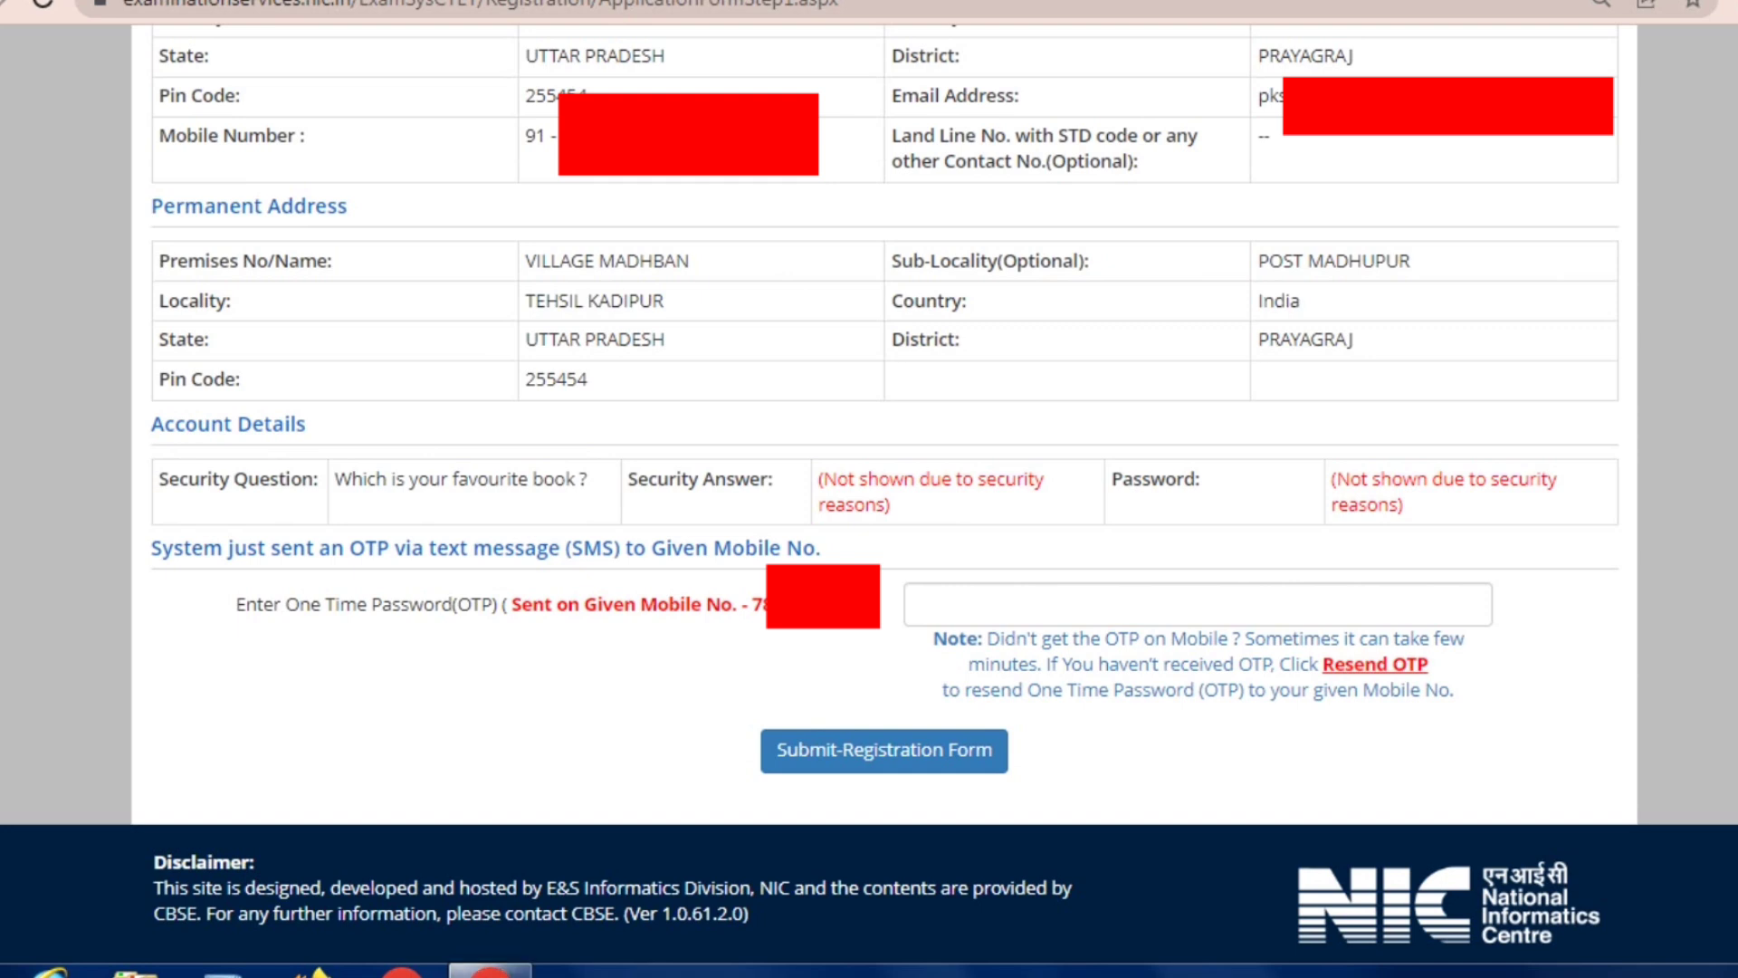
# Step: Enter the one-time password received on the mobile number and submit the registration form
pyautogui.click(1197, 604)
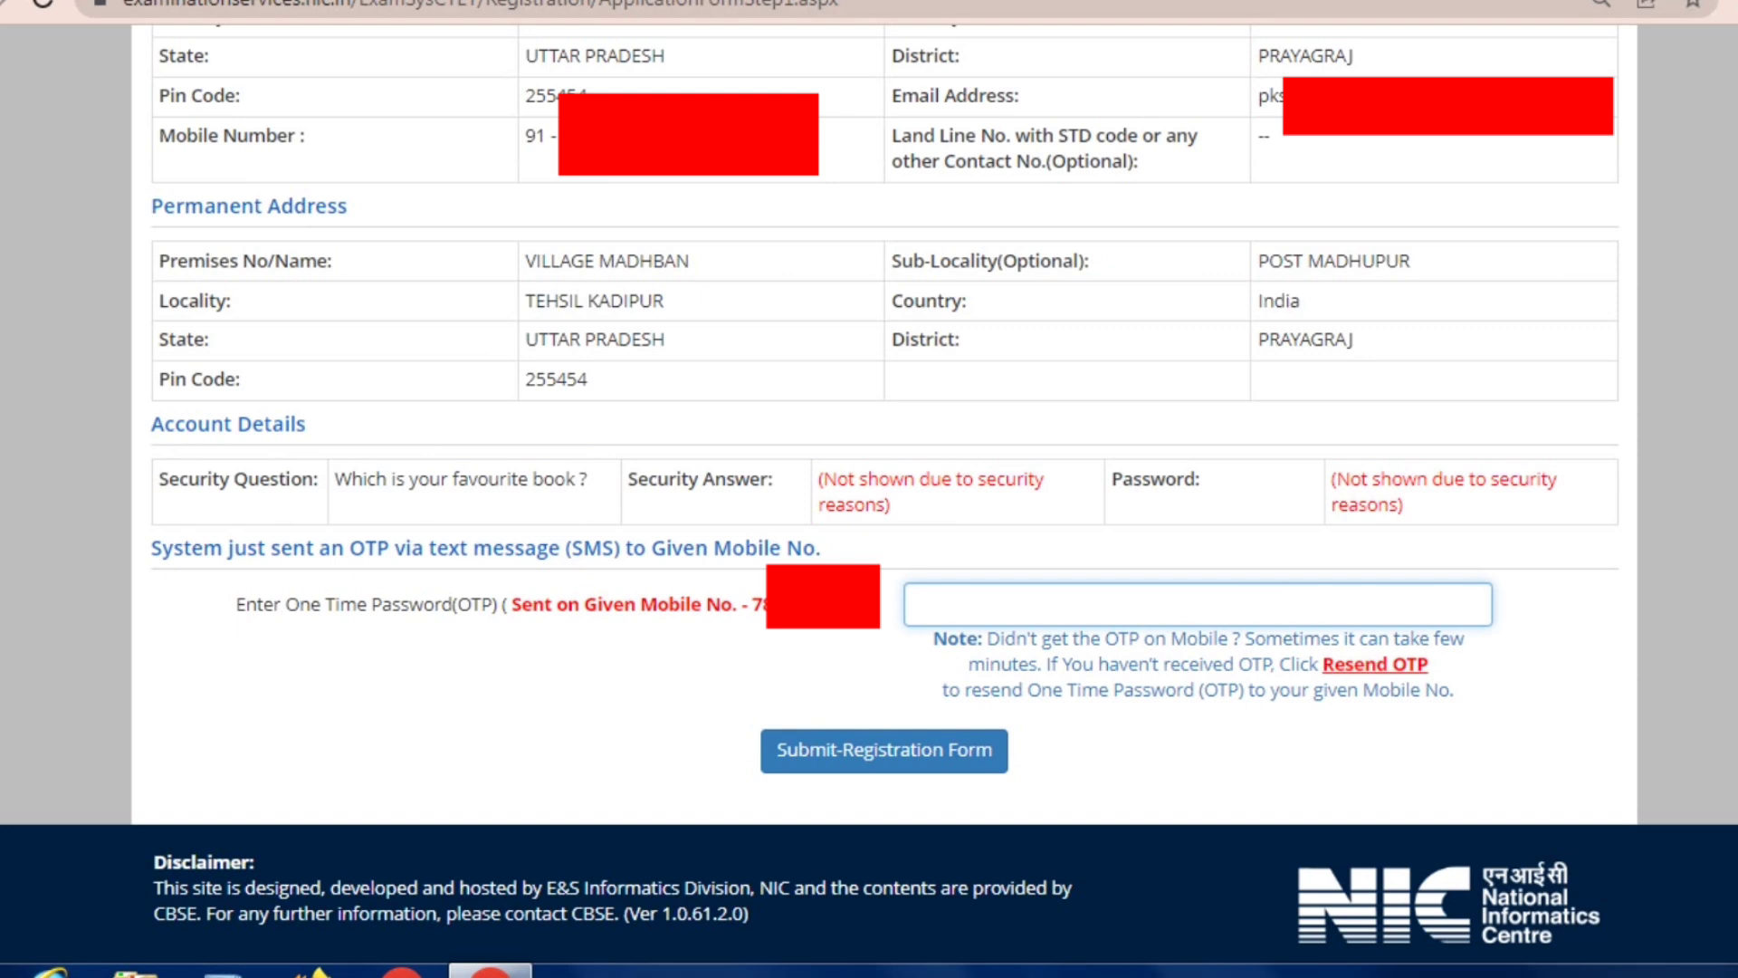
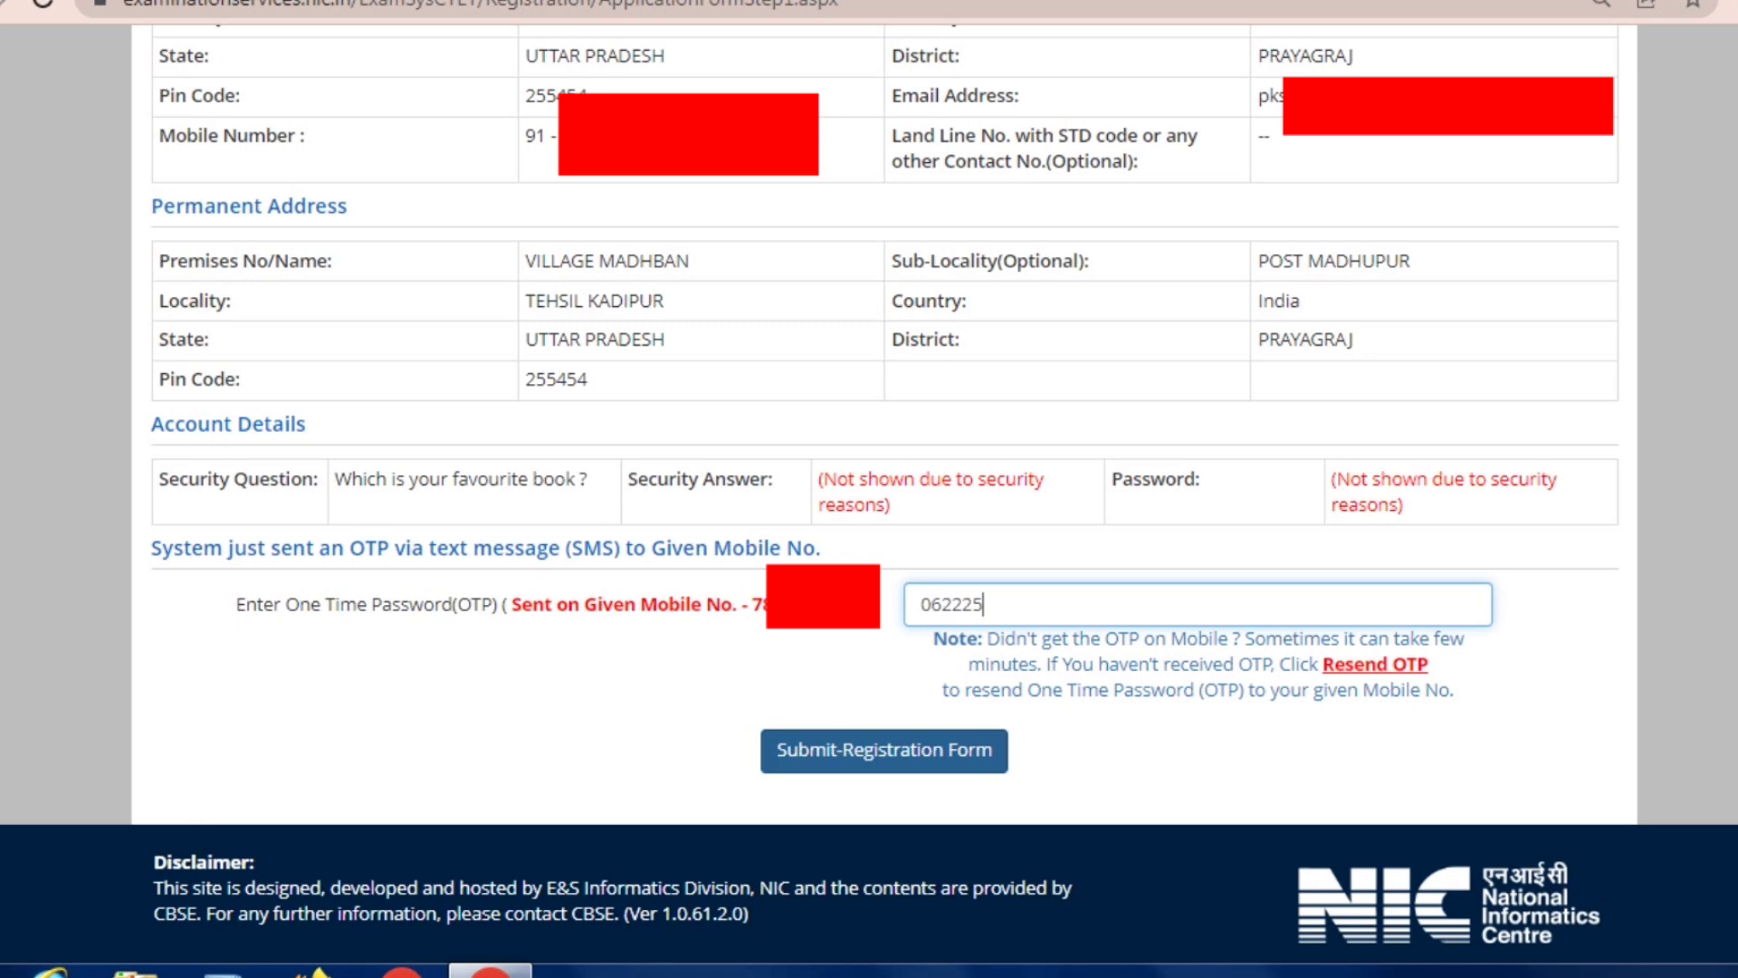
pyautogui.click(883, 750)
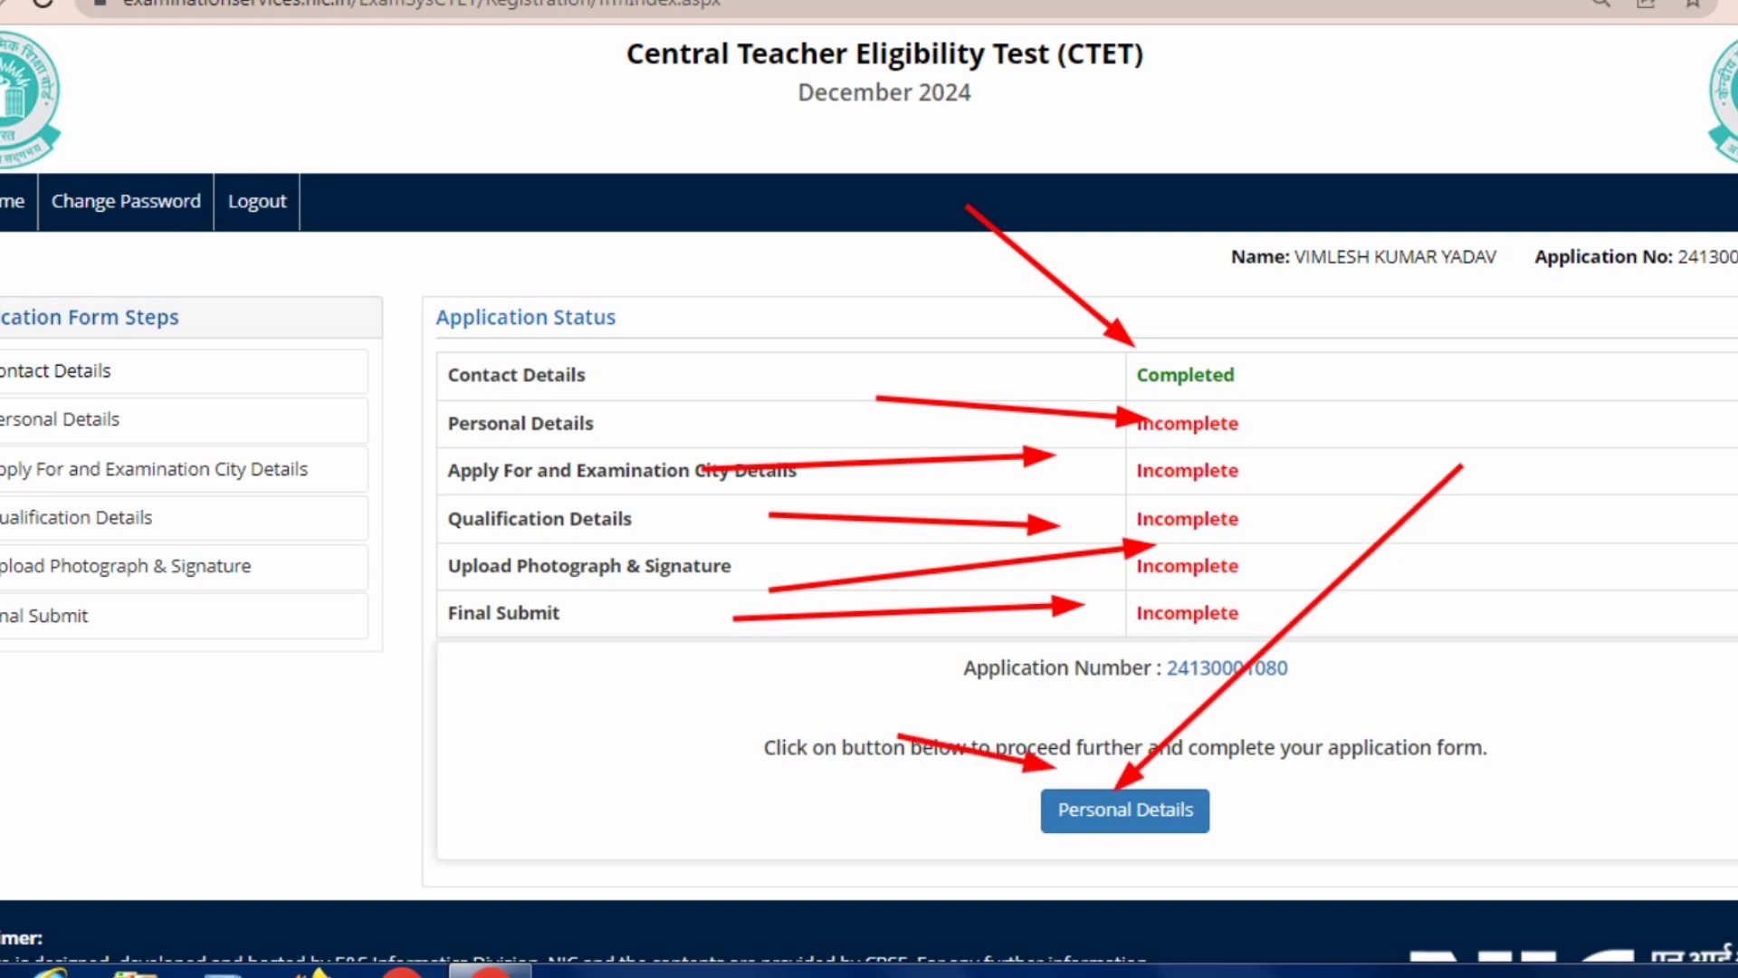
# Step: In the application's Personal Details, set the nationality to Indian and the category to OBC- NCL
pyautogui.click(1125, 810)
pyautogui.scroll(-5, 995, 453)
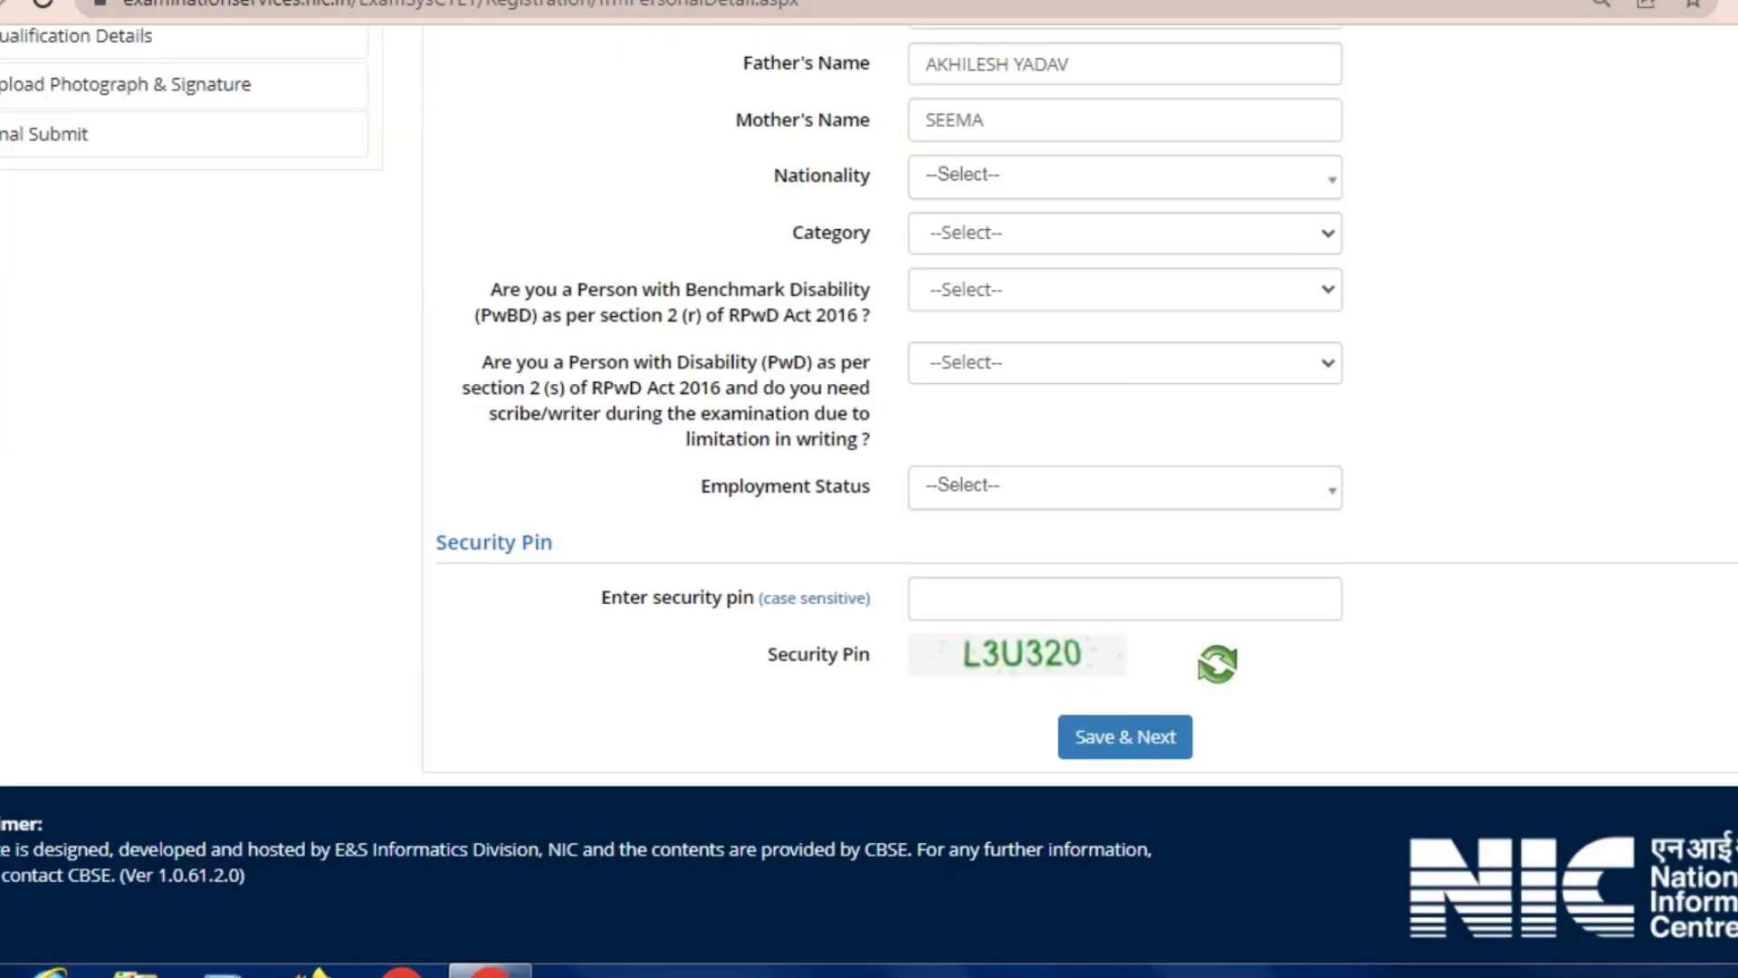
pyautogui.click(1125, 177)
pyautogui.click(1124, 294)
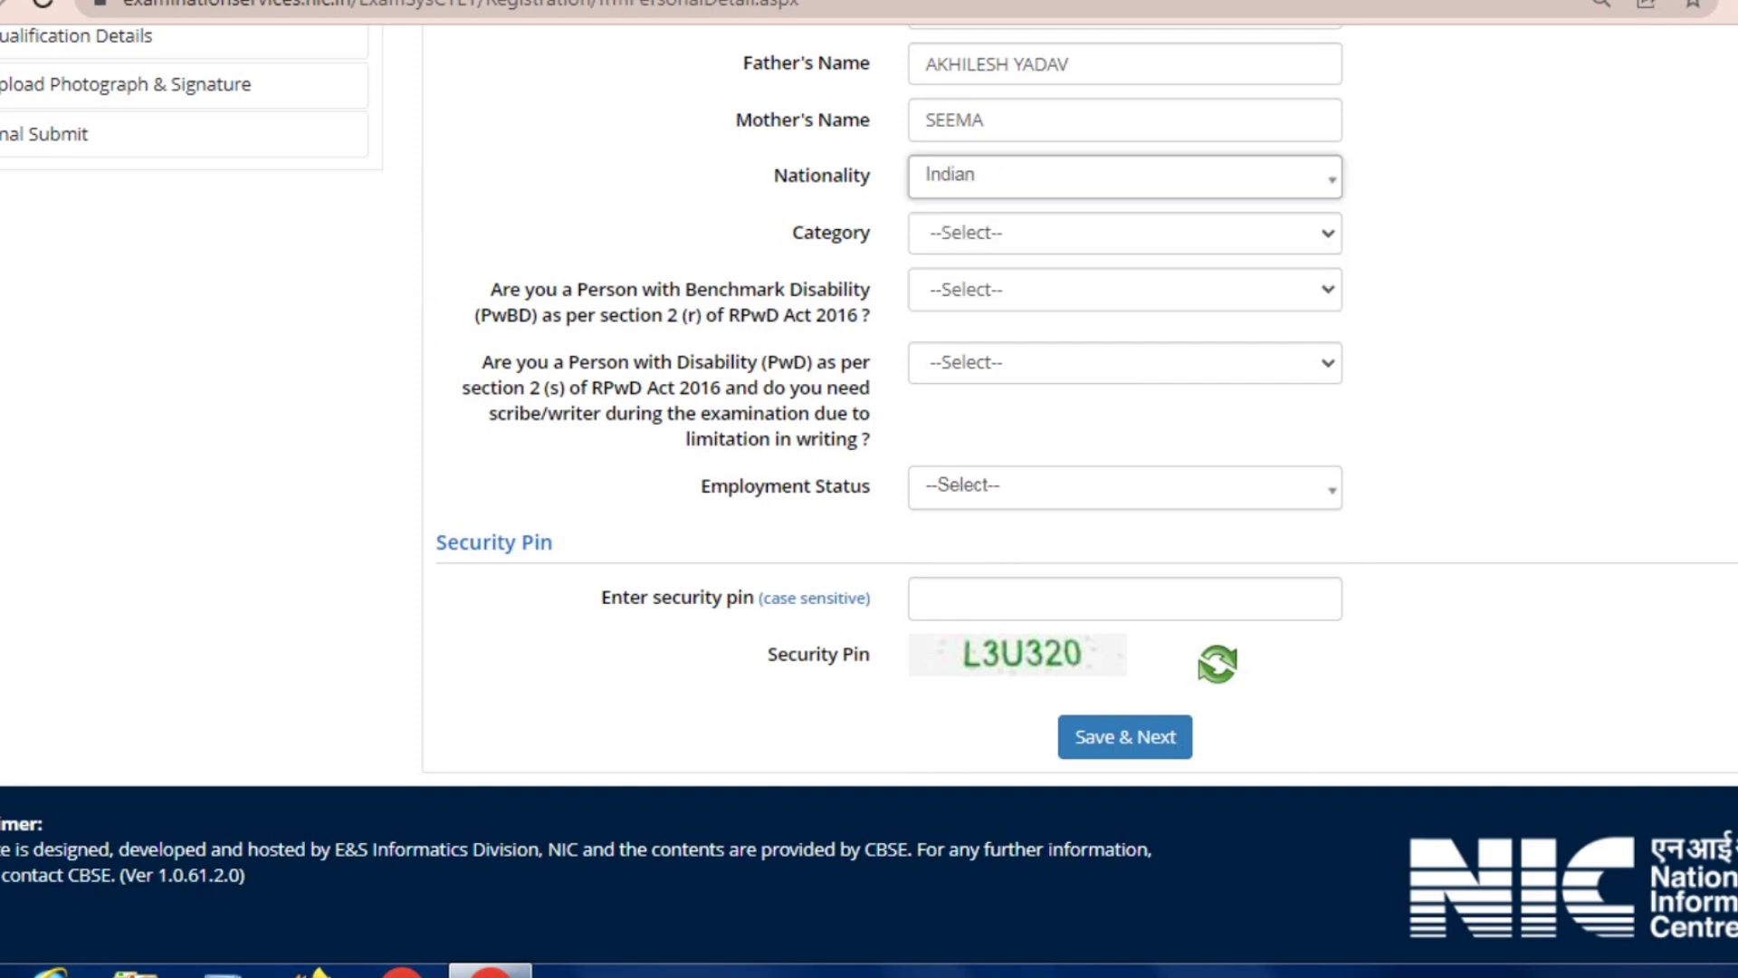
pyautogui.click(1124, 233)
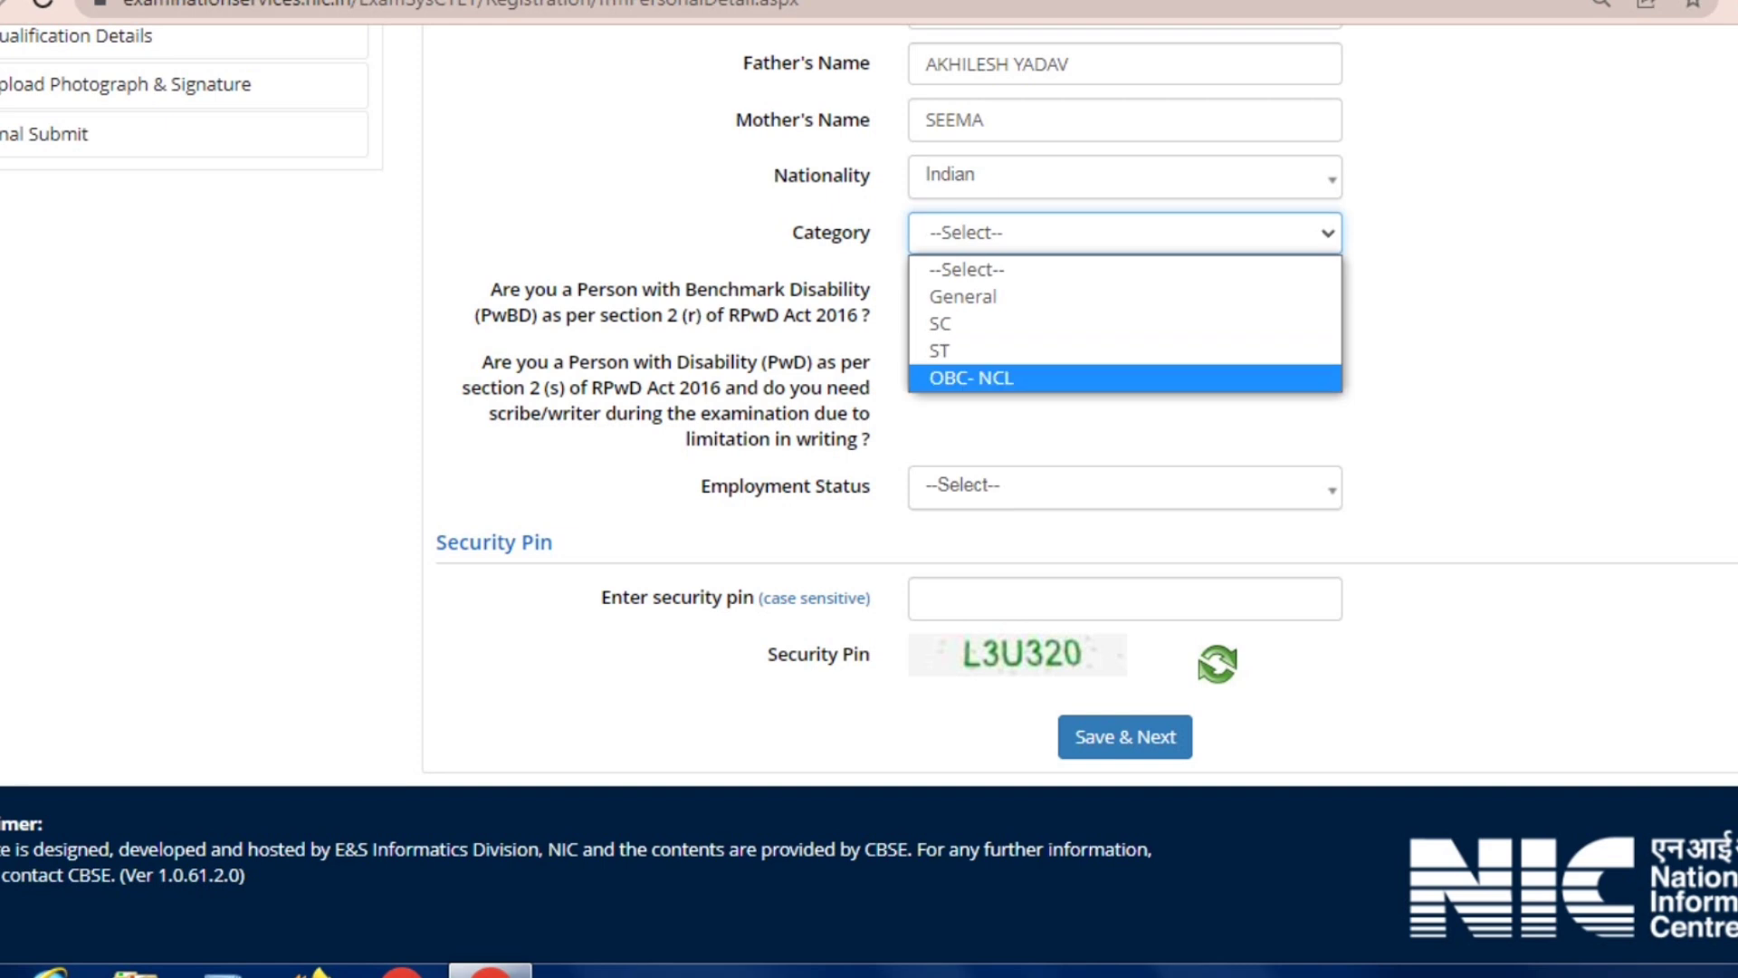
pyautogui.click(1124, 378)
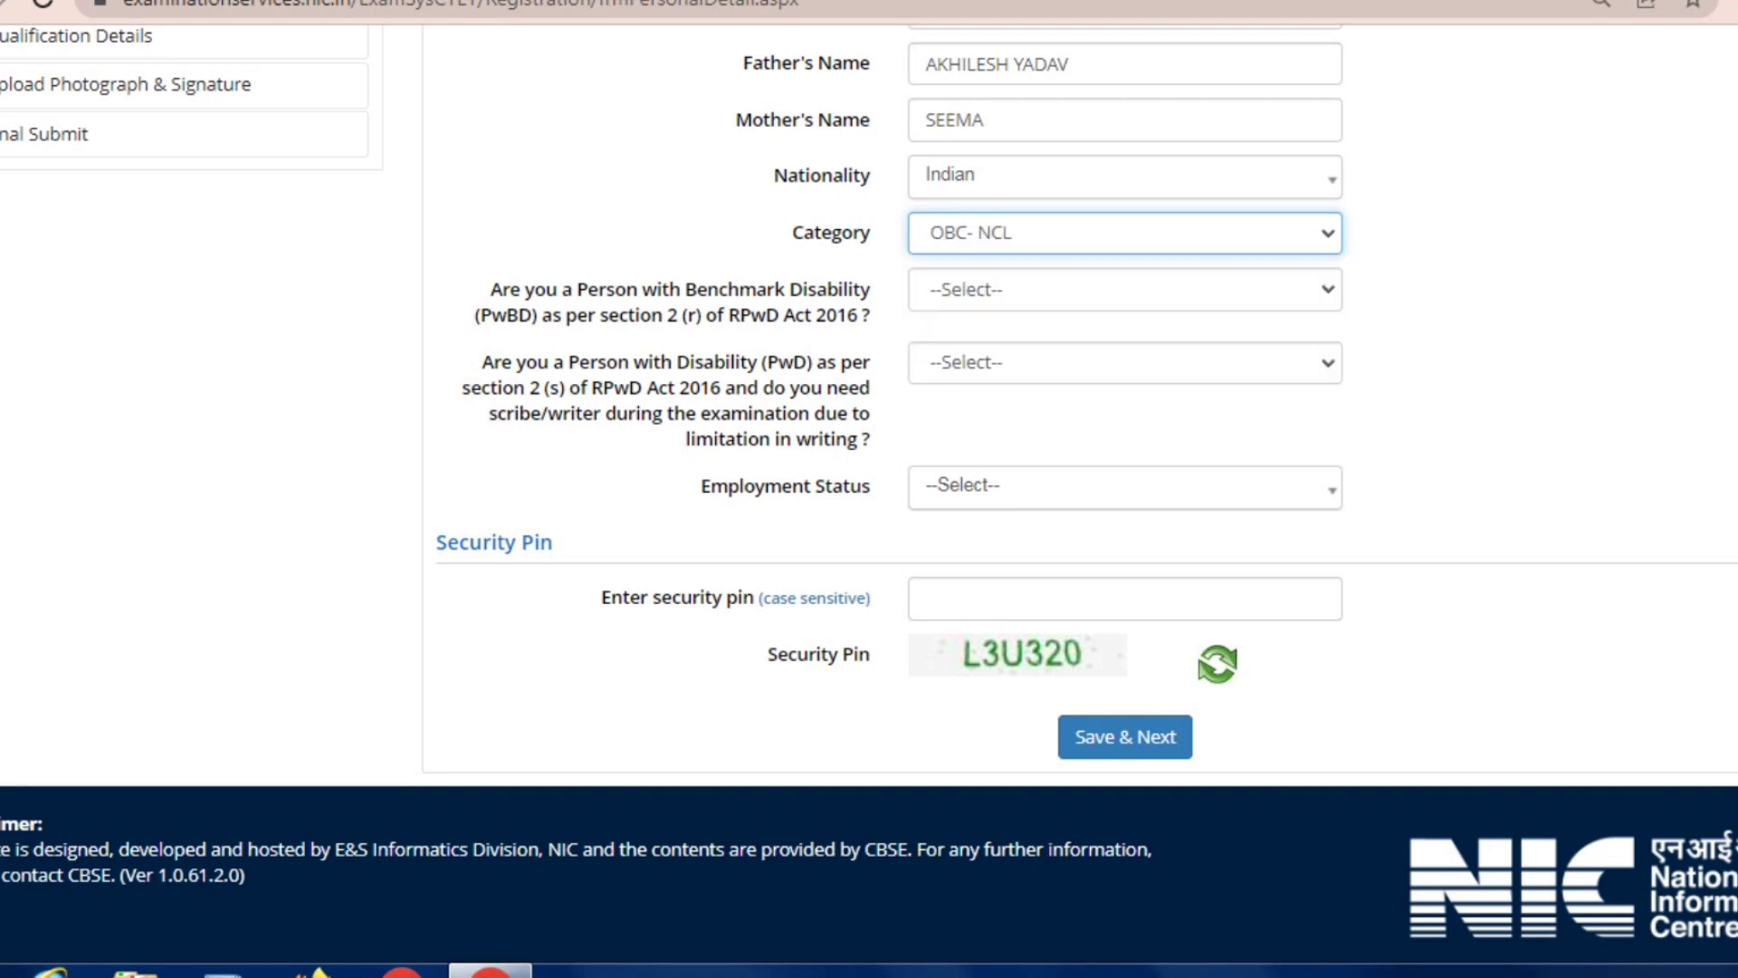
# Step: Answer No to the question about being a Person with Benchmark Disability (PwBD)
pyautogui.moveTo(557, 290); pyautogui.dragTo(785, 290)
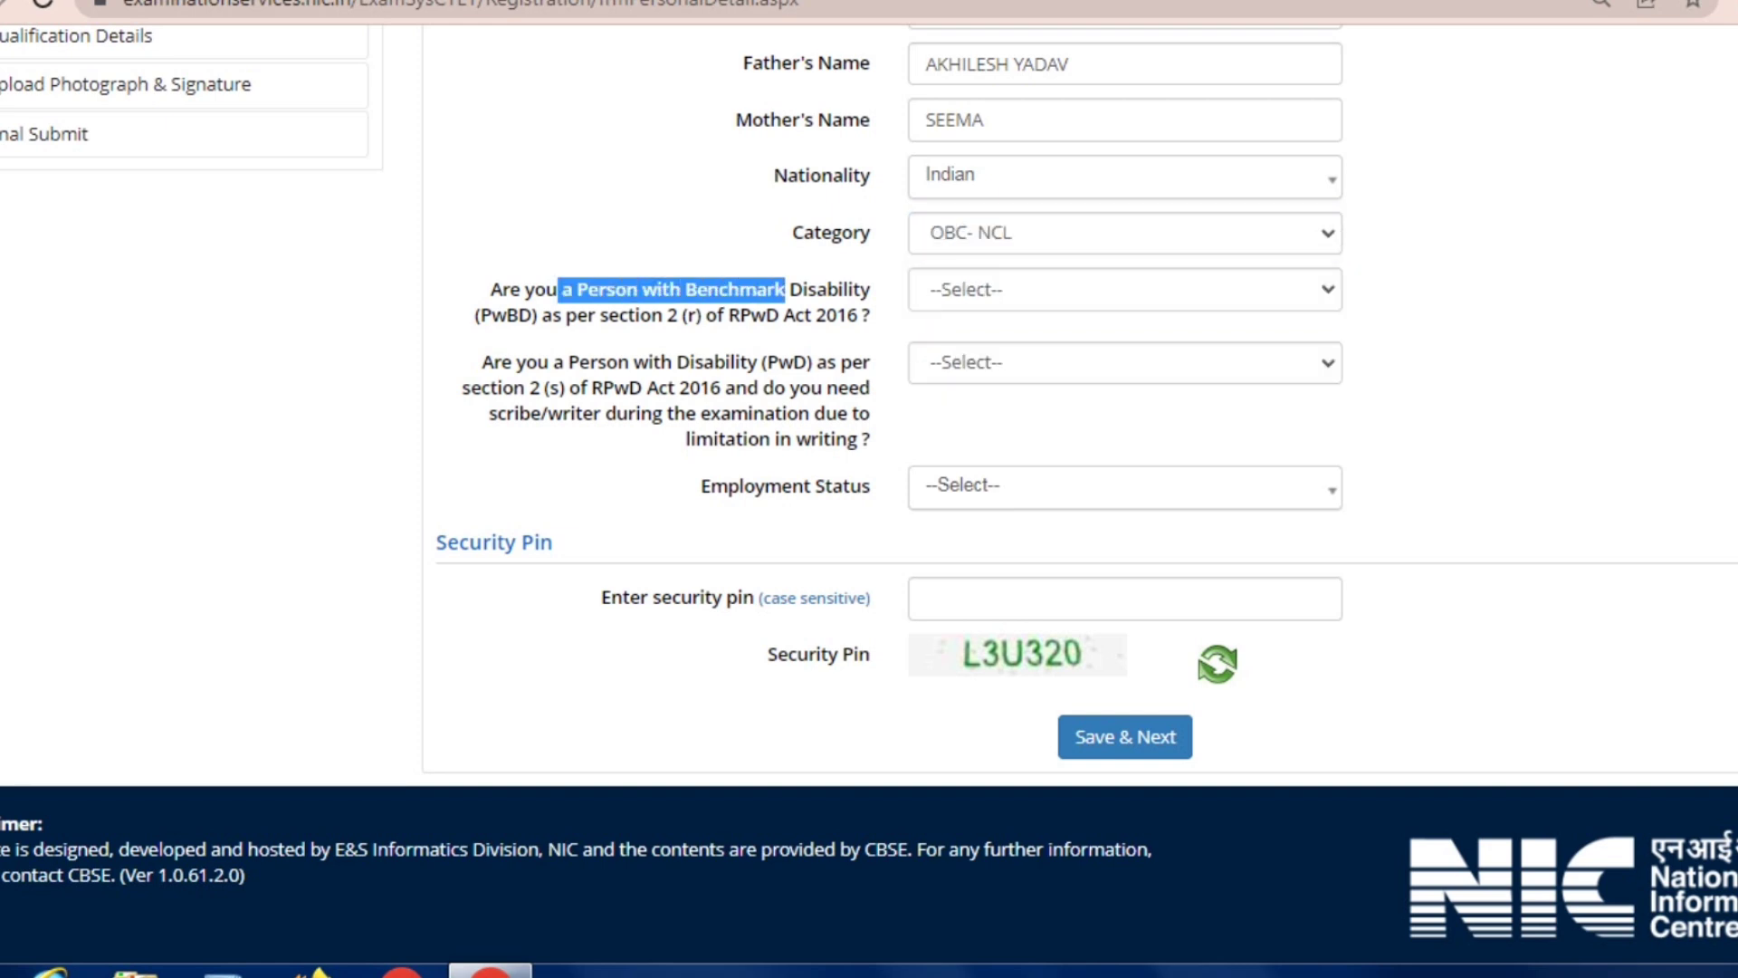
pyautogui.click(1124, 290)
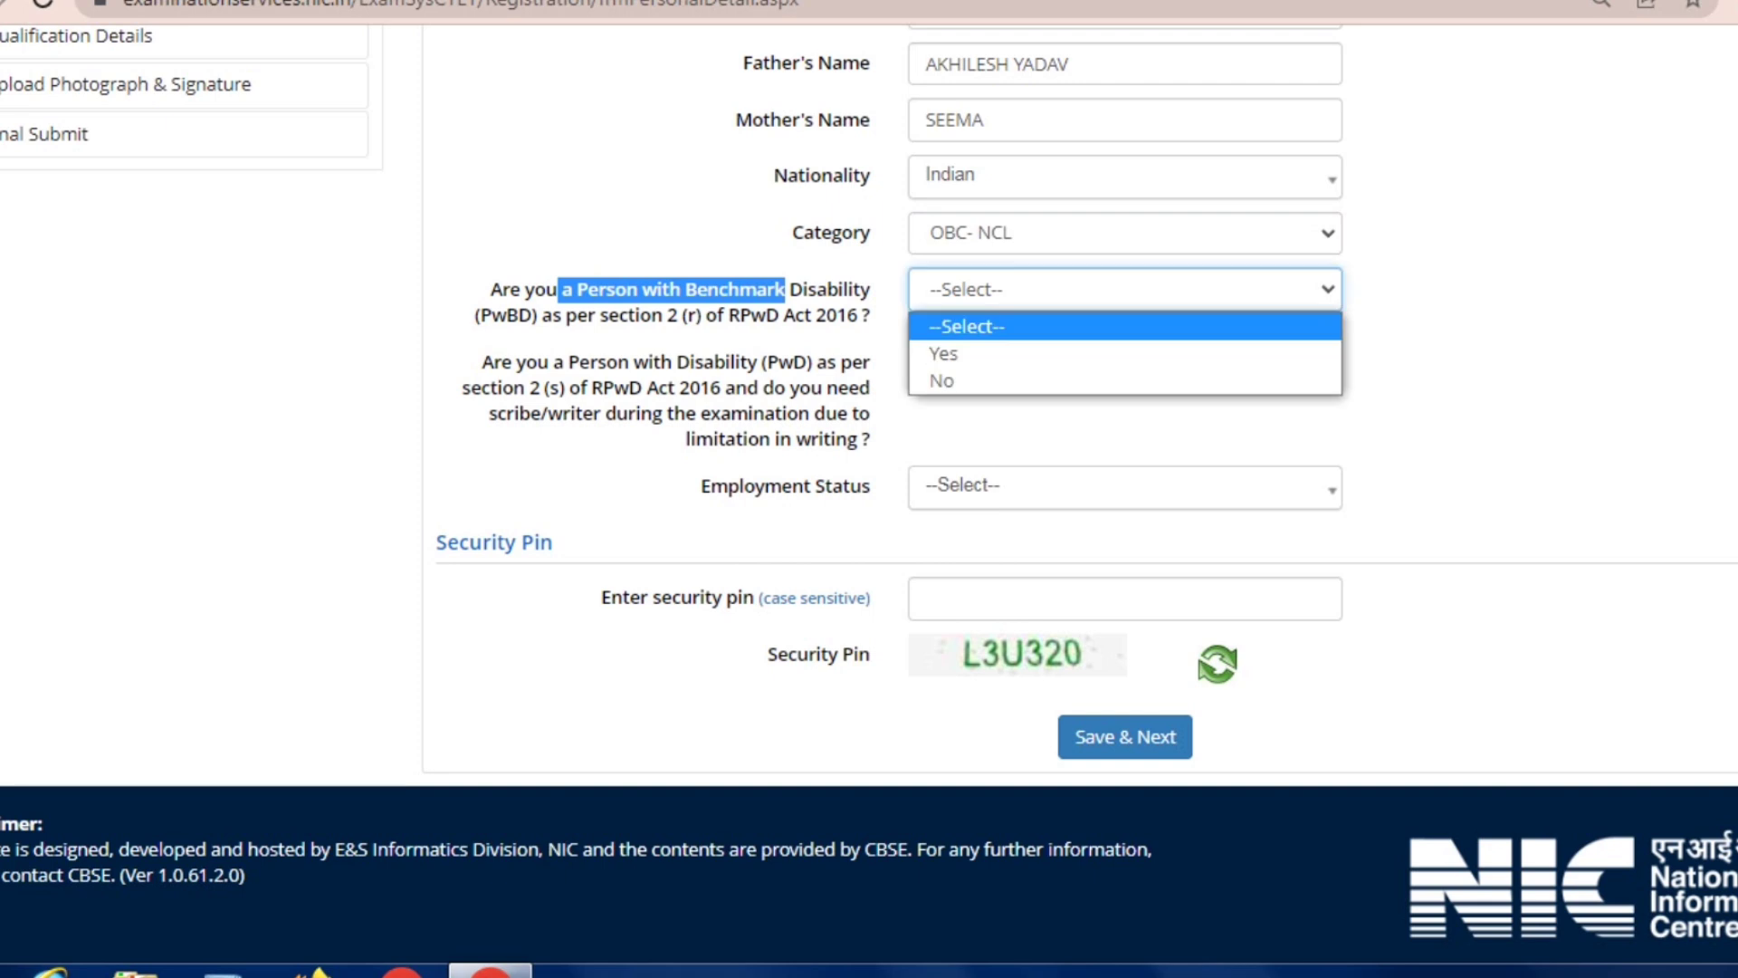
pyautogui.click(1125, 381)
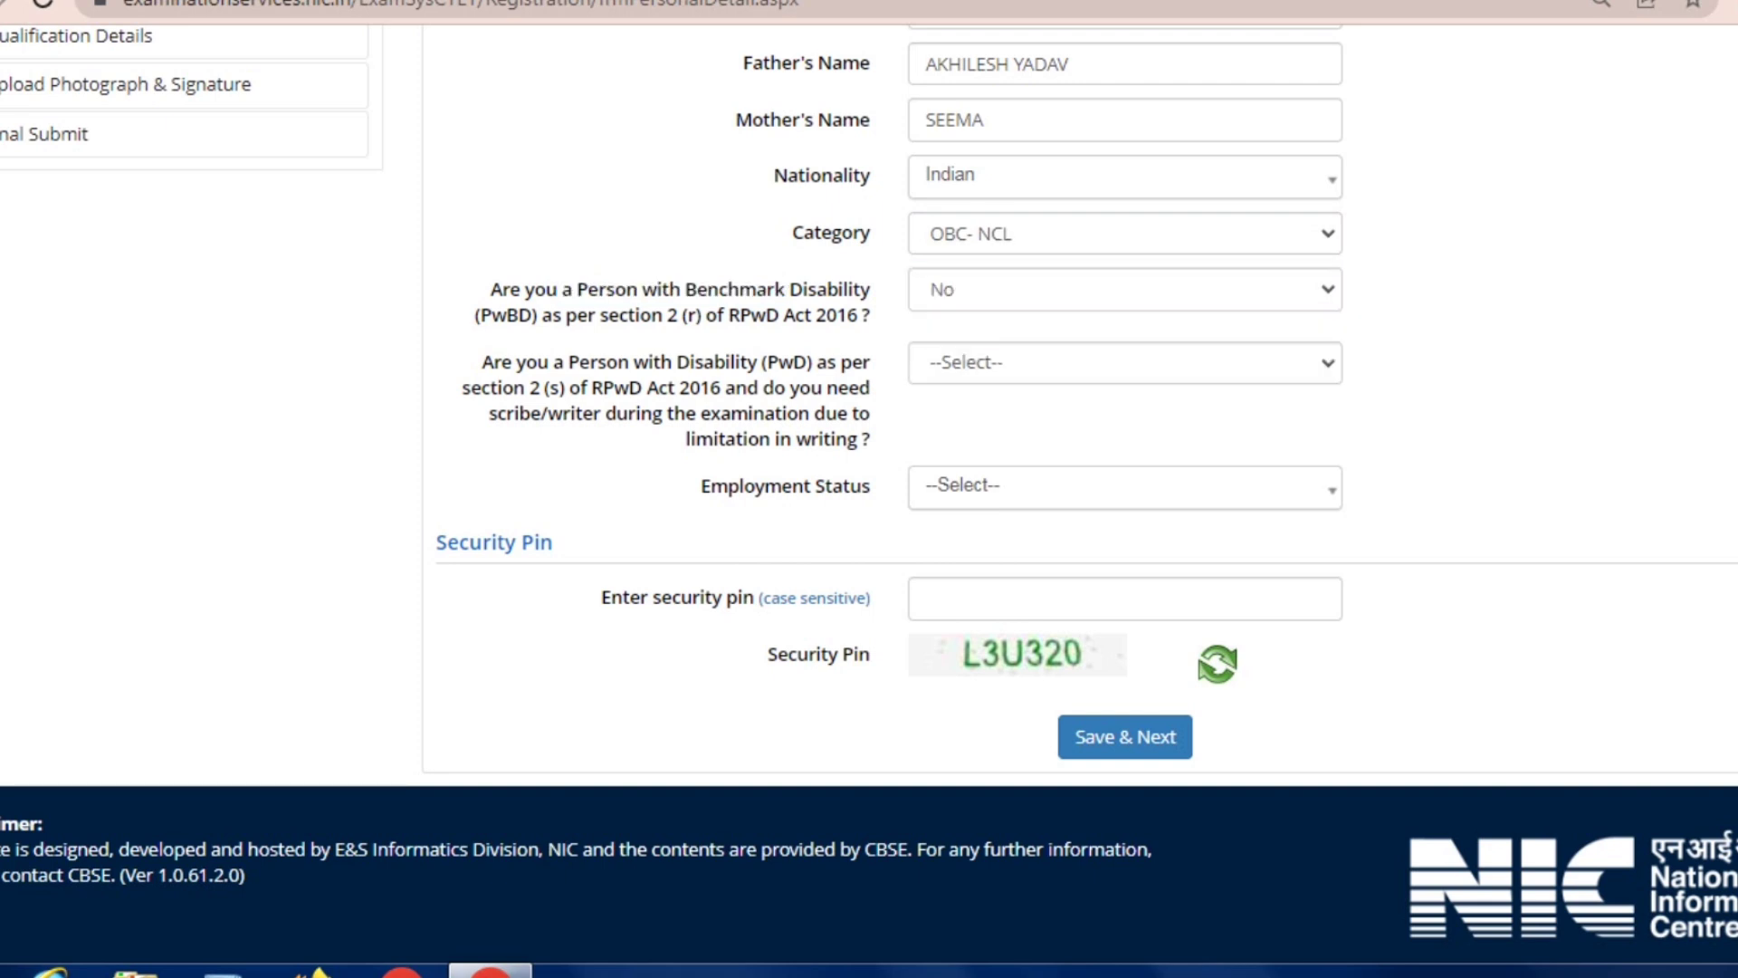
# Step: Answer No to the question about being a Person with Disability (PwD) needing a scribe/writer
pyautogui.moveTo(564, 362); pyautogui.dragTo(778, 362)
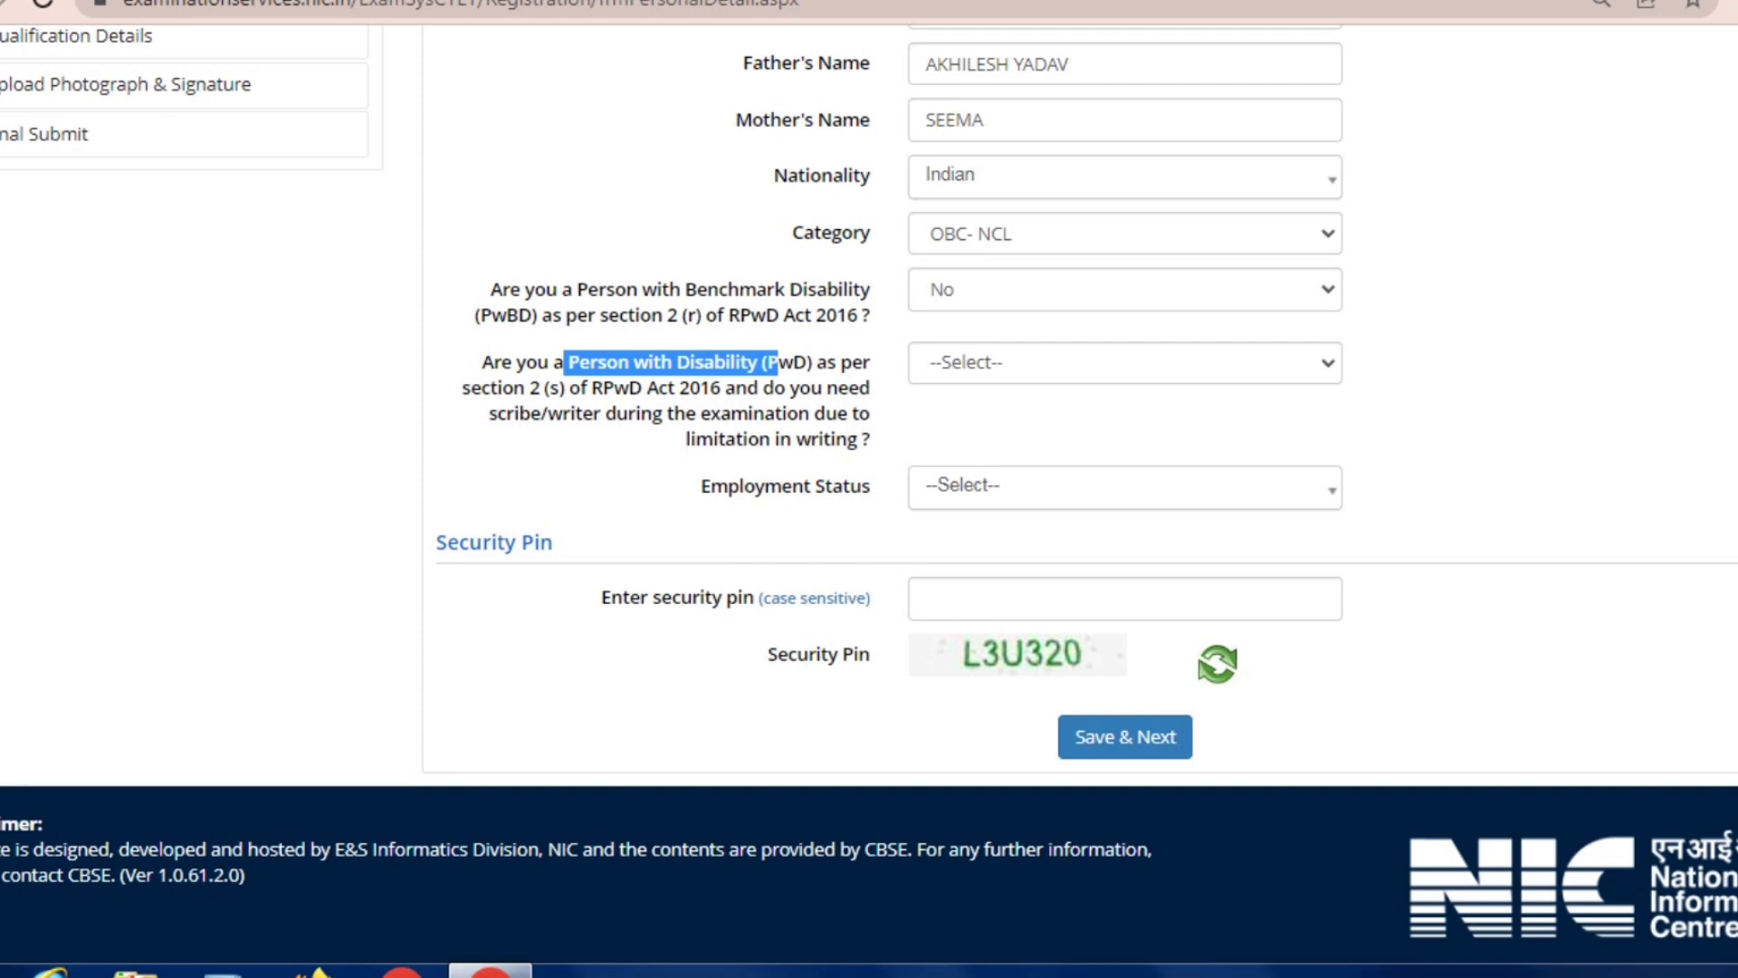
pyautogui.moveTo(529, 388); pyautogui.dragTo(730, 413)
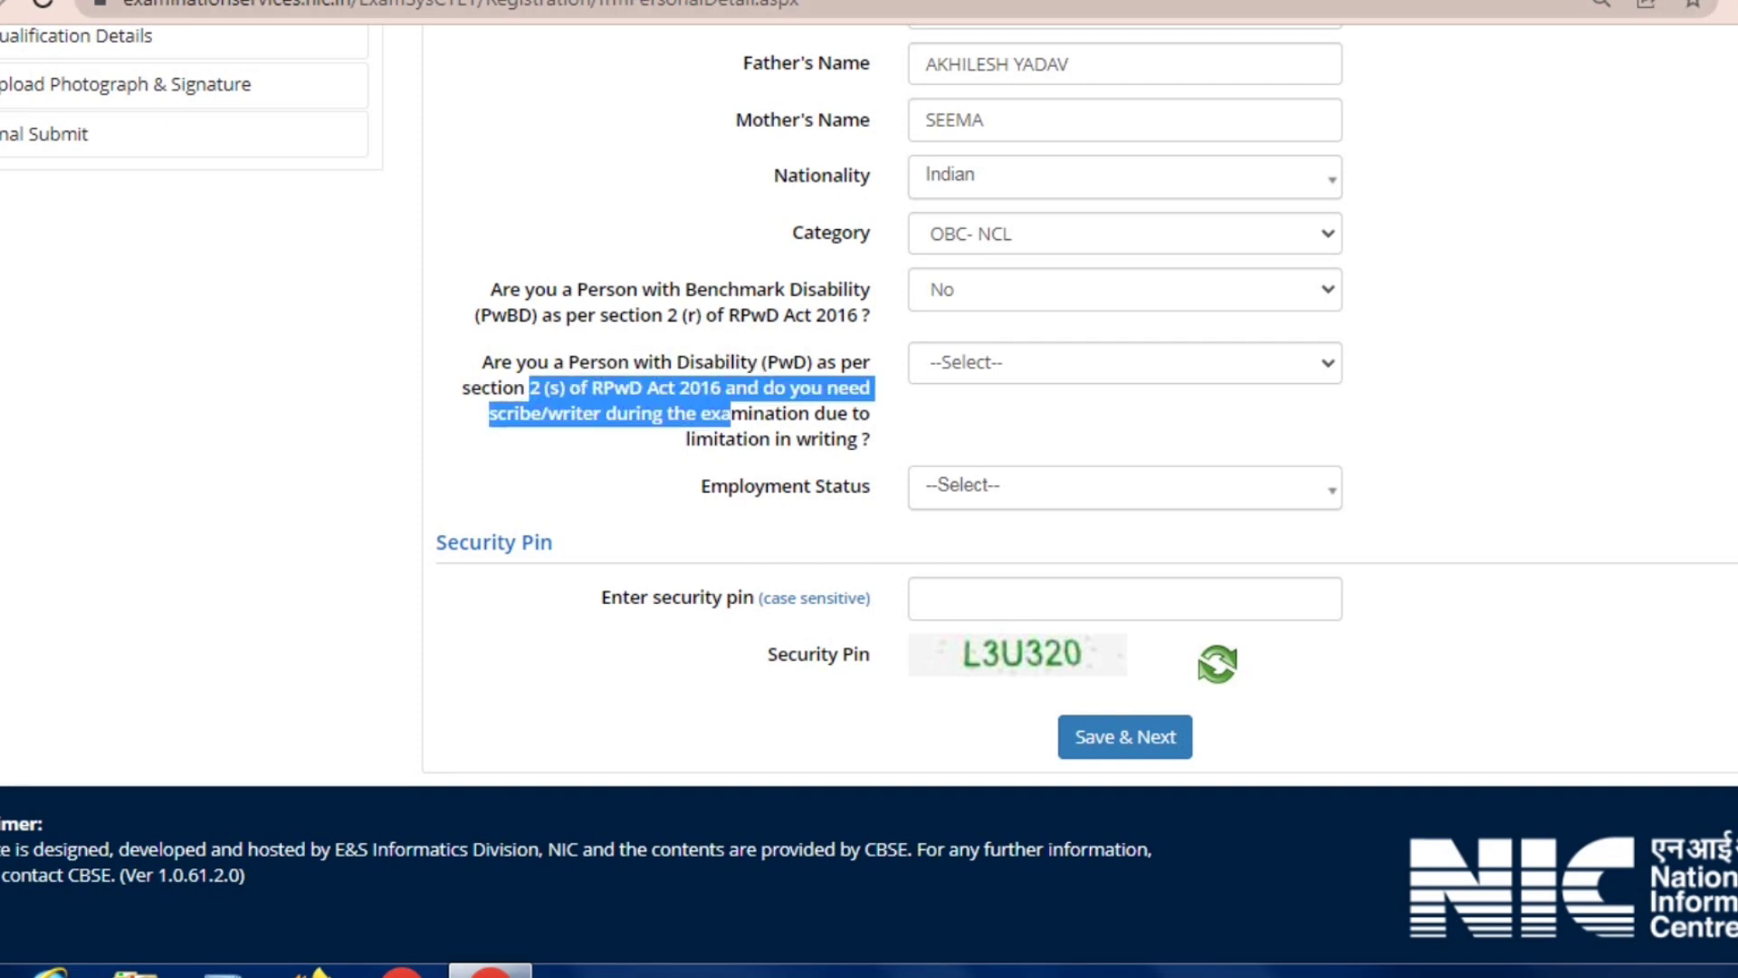
pyautogui.click(729, 414)
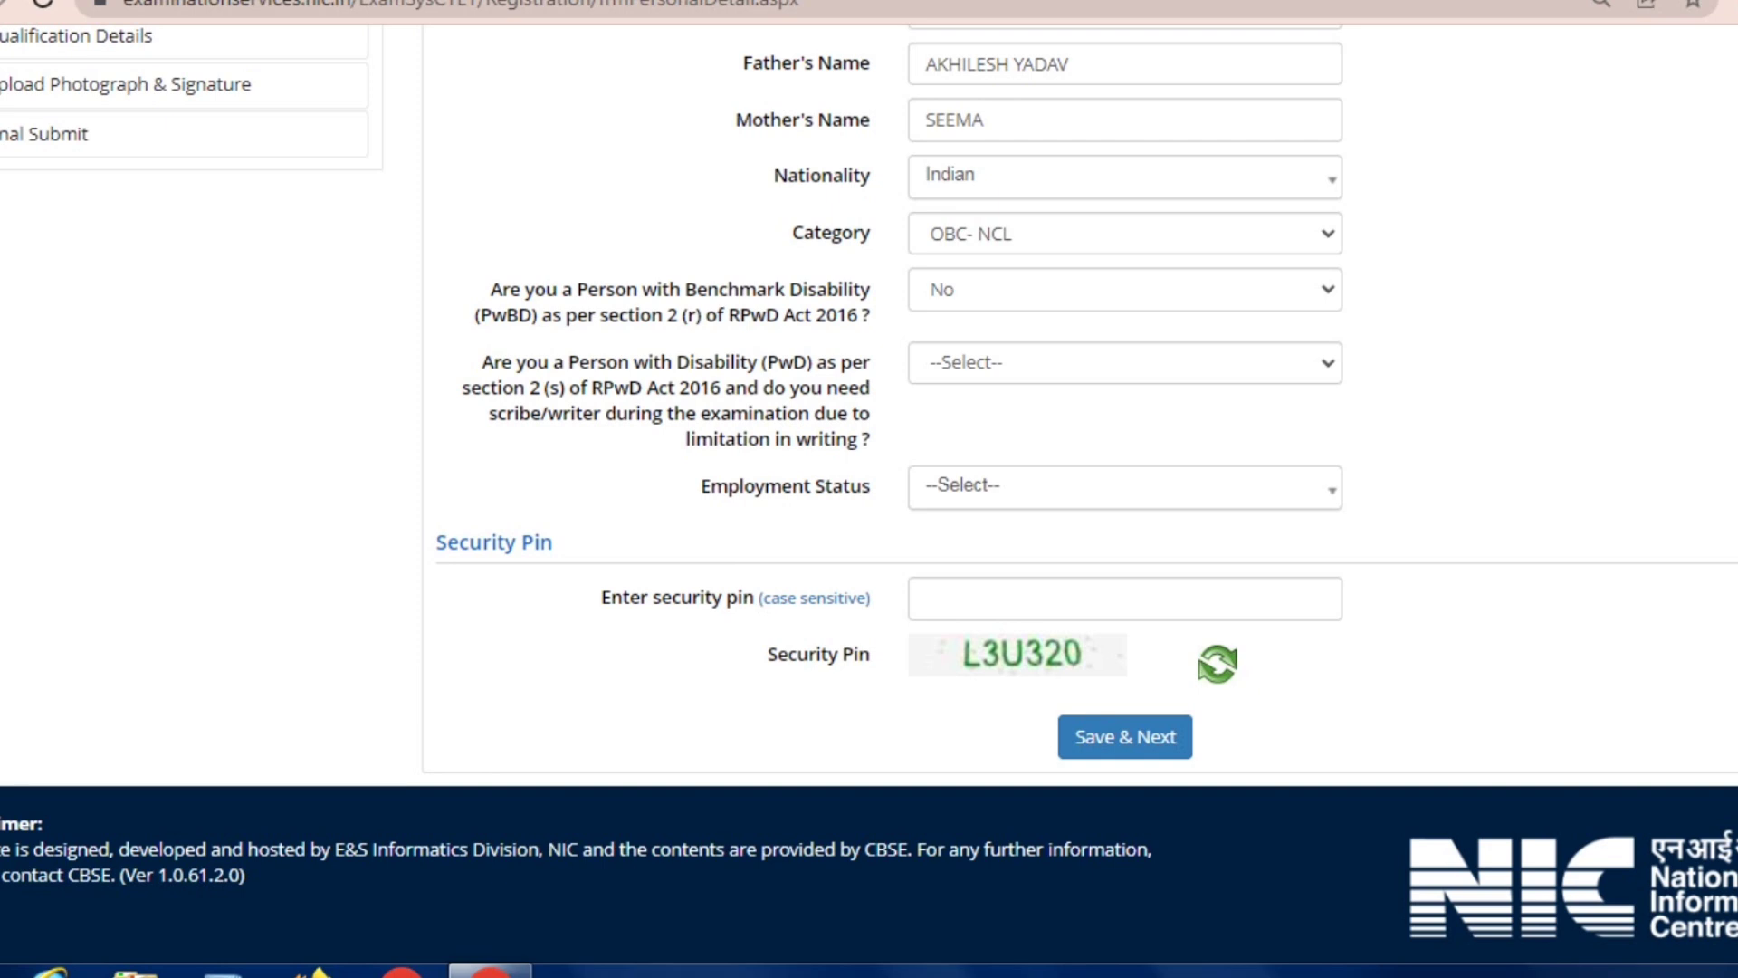
pyautogui.click(1125, 363)
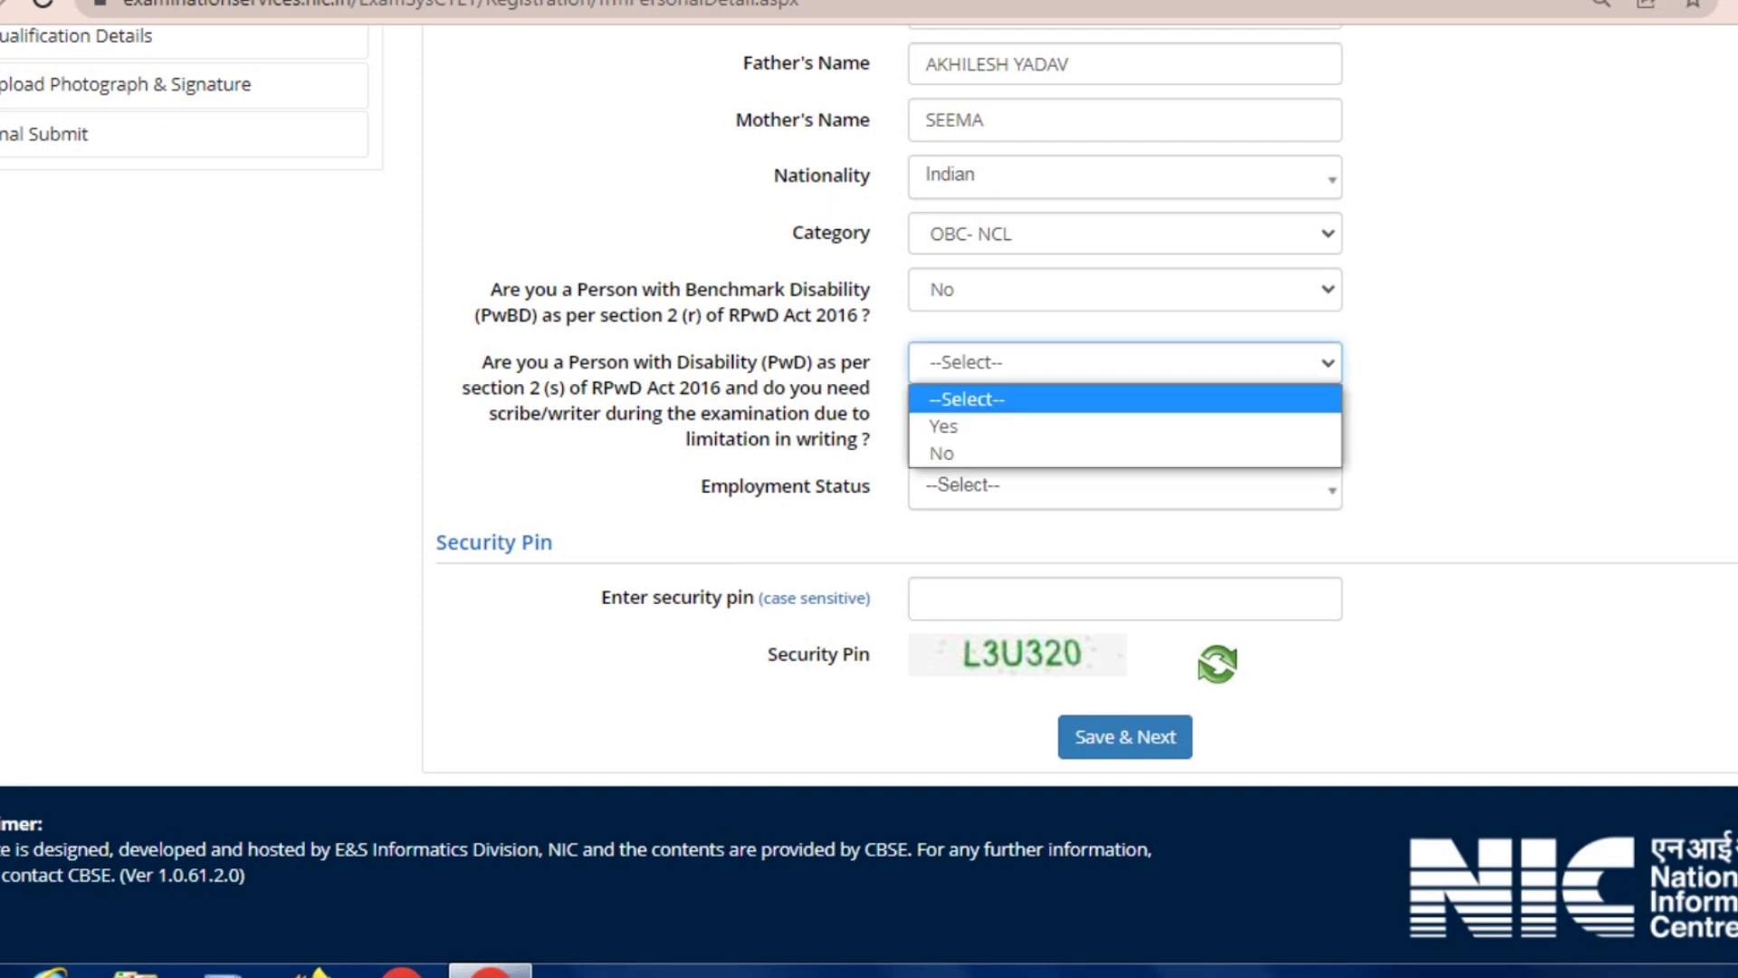
pyautogui.press('Return')
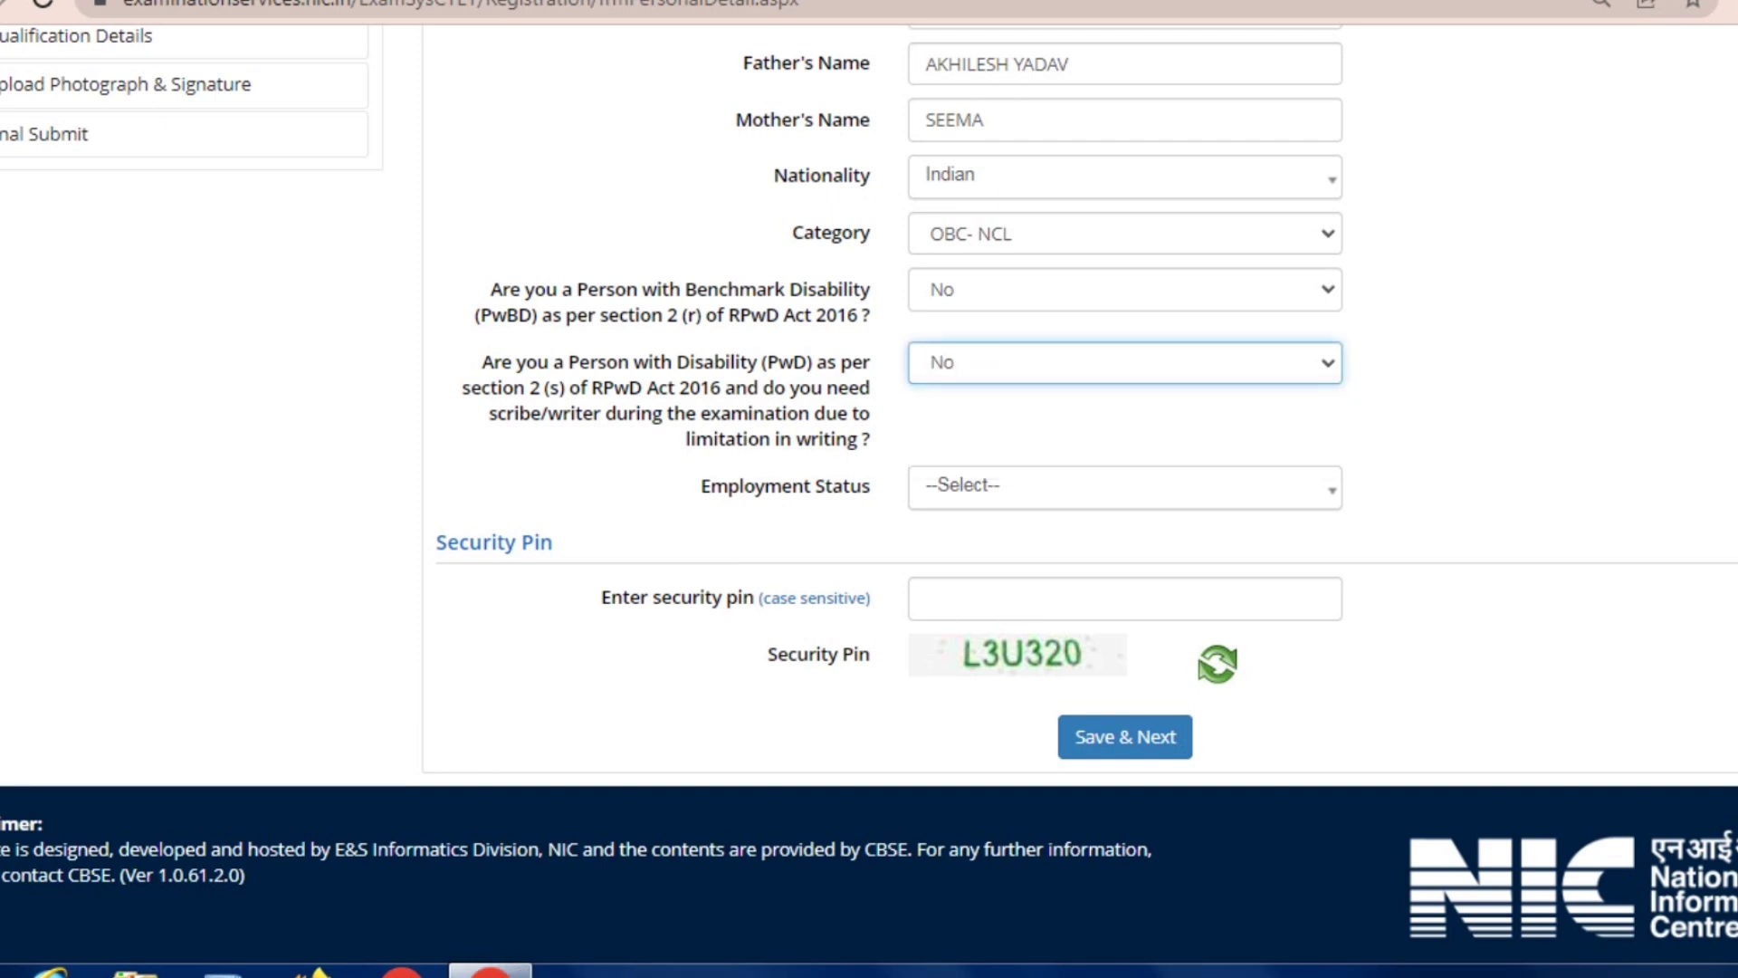
# Step: Set the employment status to Not Employed
pyautogui.press('Tab')
pyautogui.press('Down')
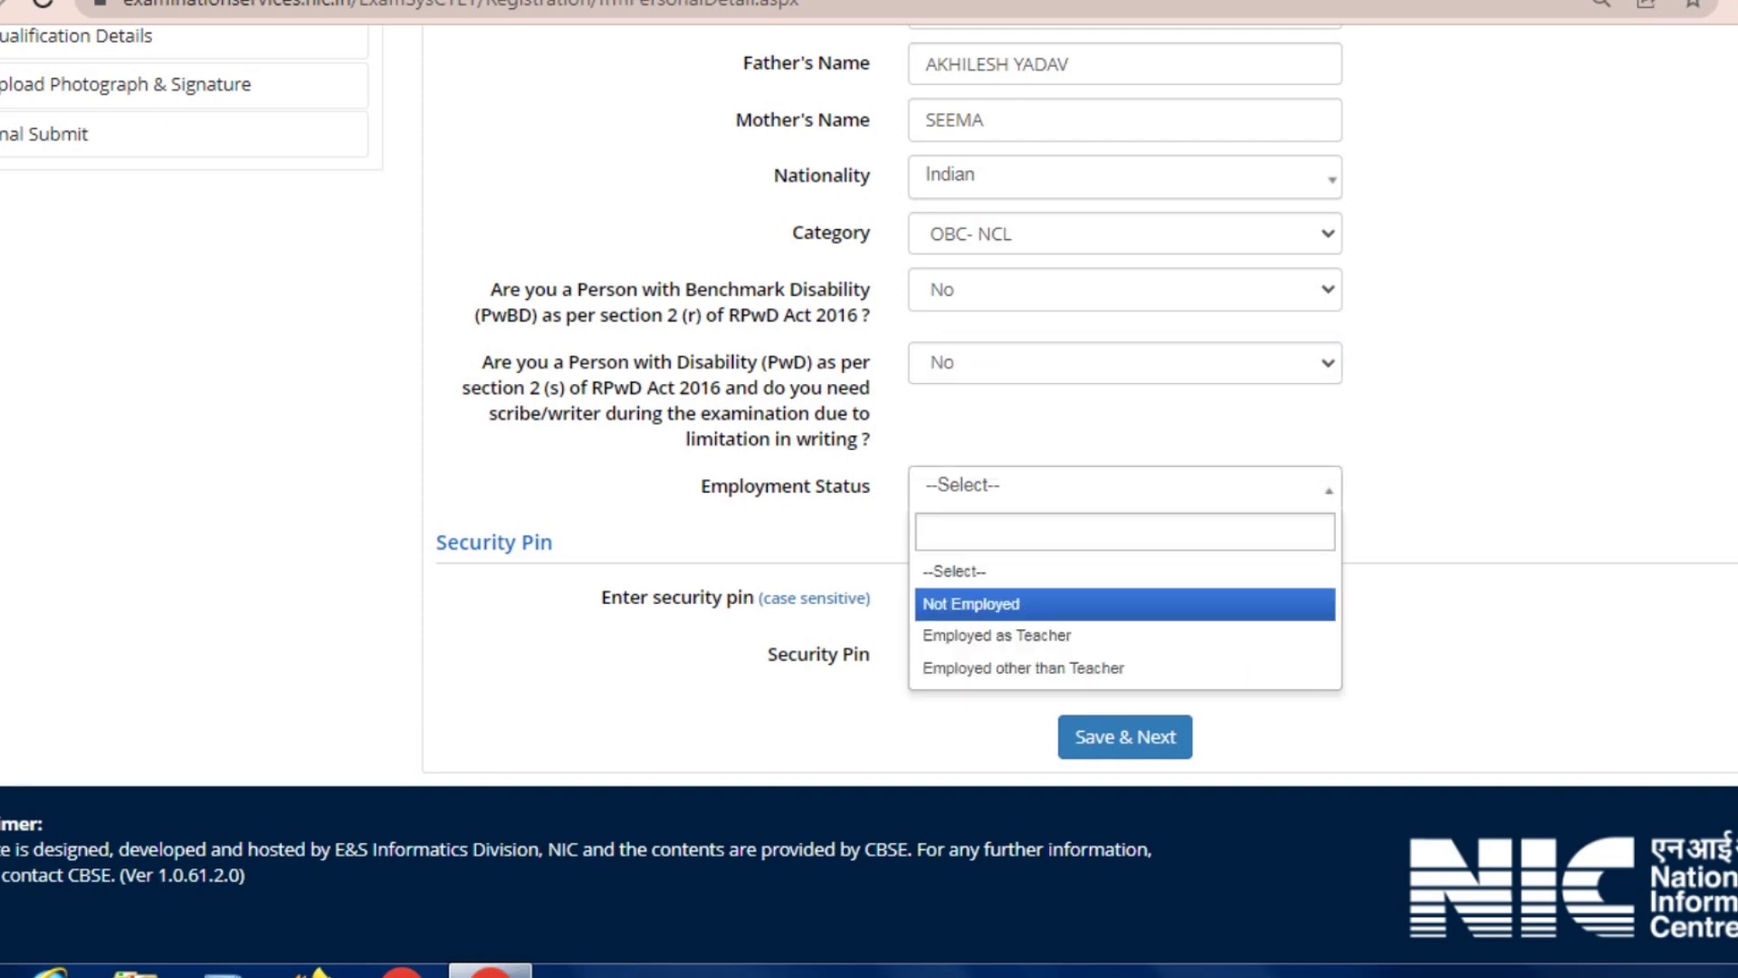
pyautogui.press('Down')
pyautogui.press('Down')
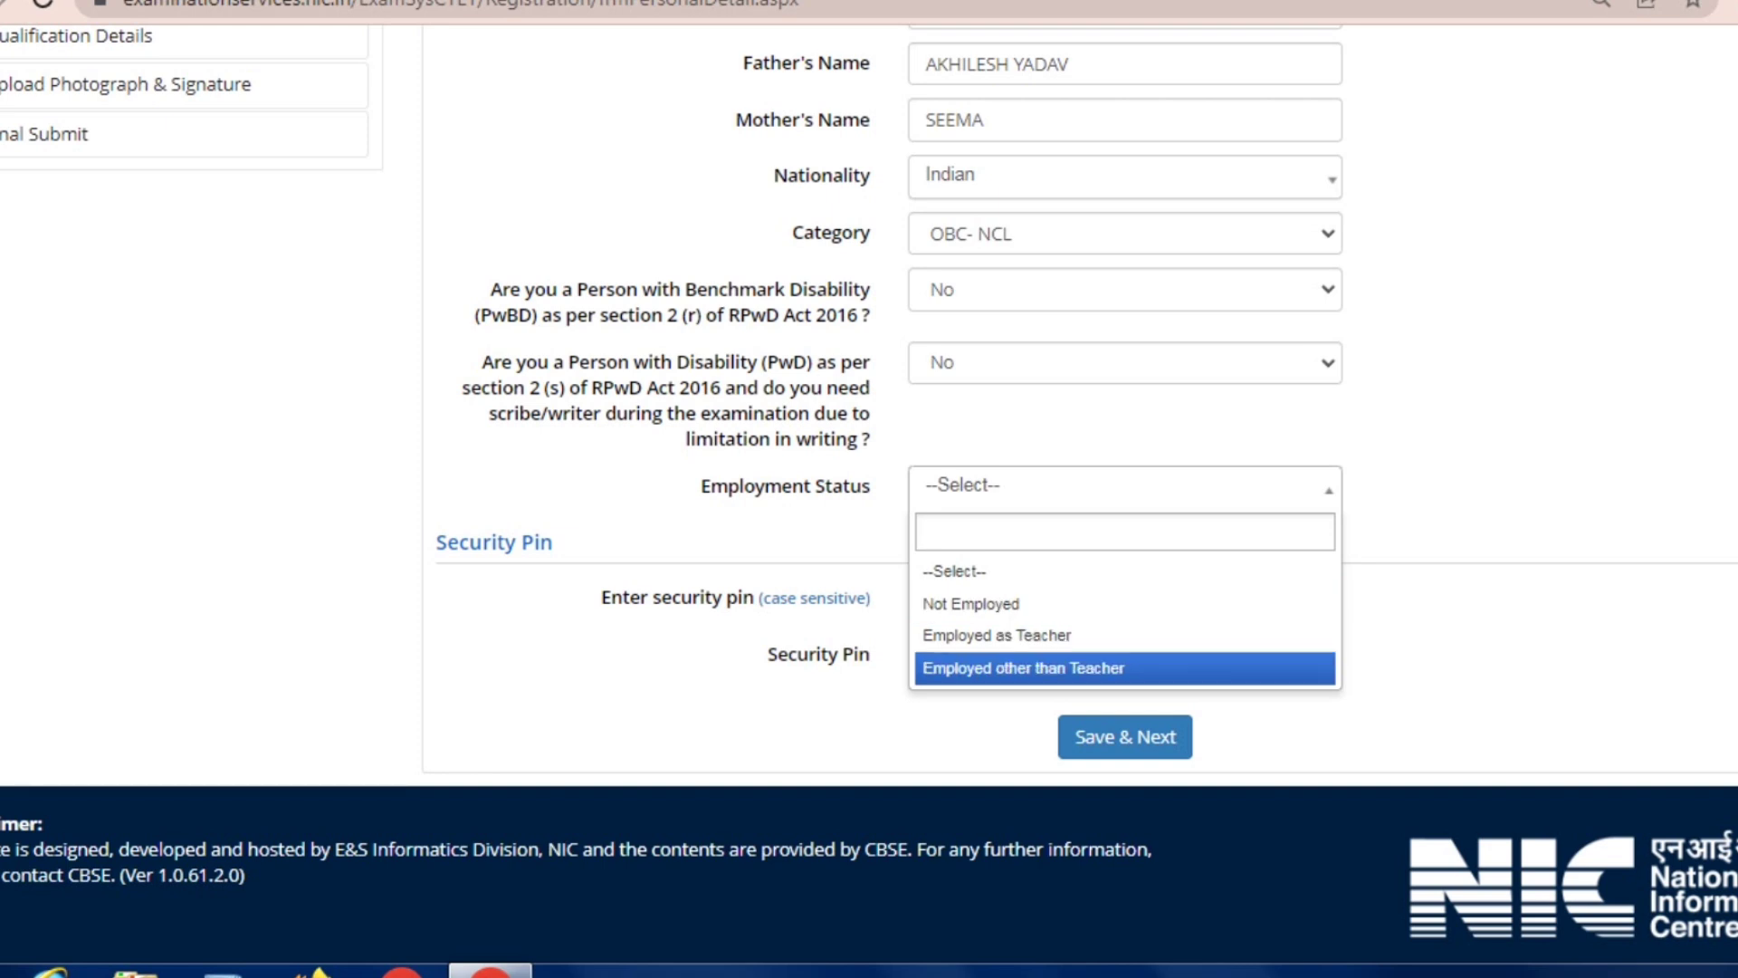
pyautogui.press('Up')
pyautogui.press('Up')
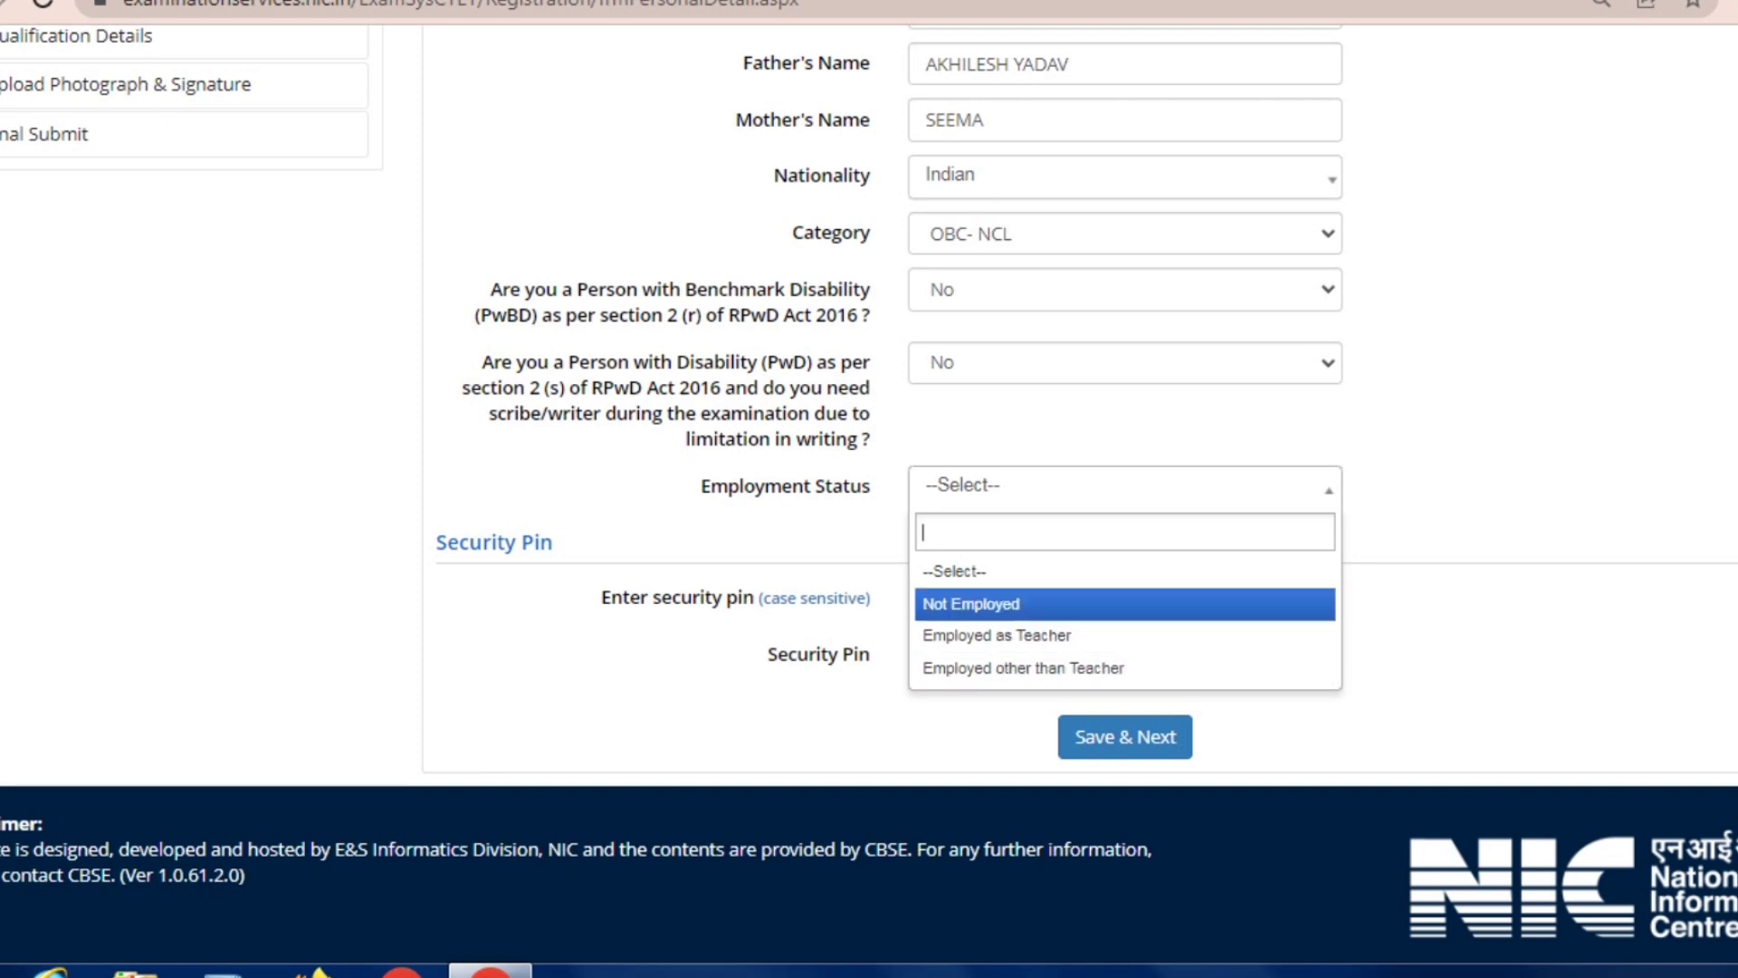
pyautogui.click(1004, 603)
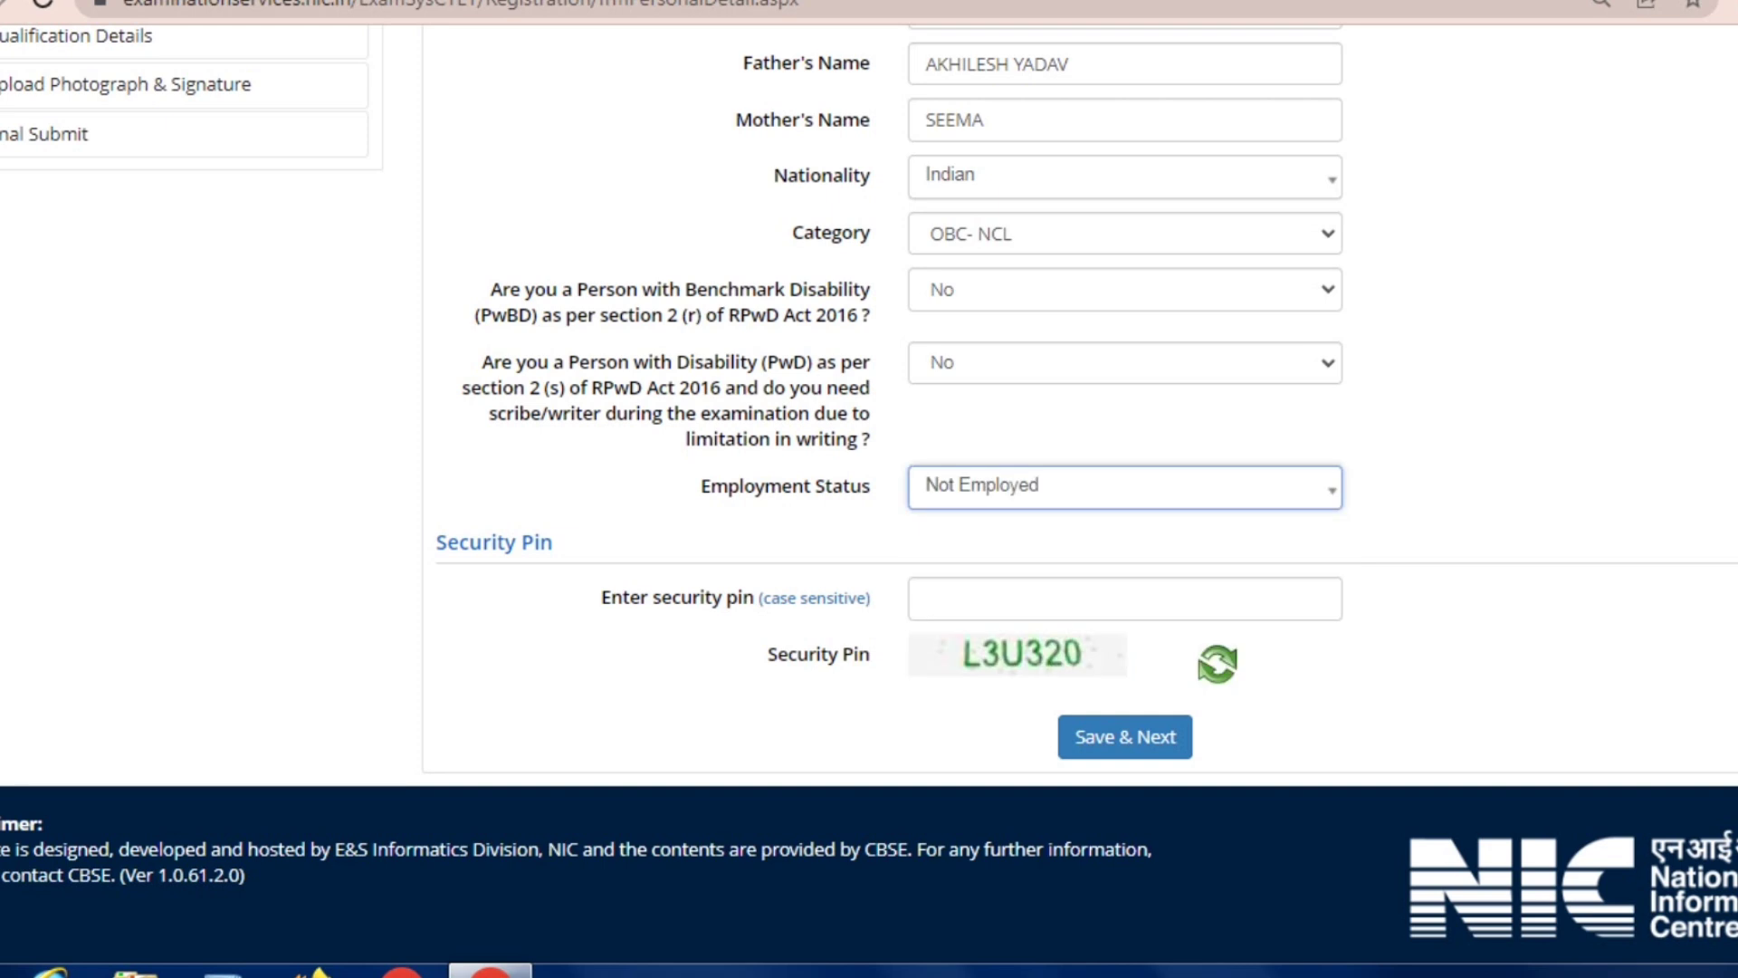
# Step: Enter the security pin in the Personal Details form, then save and continue to the examination city details
pyautogui.click(1005, 599)
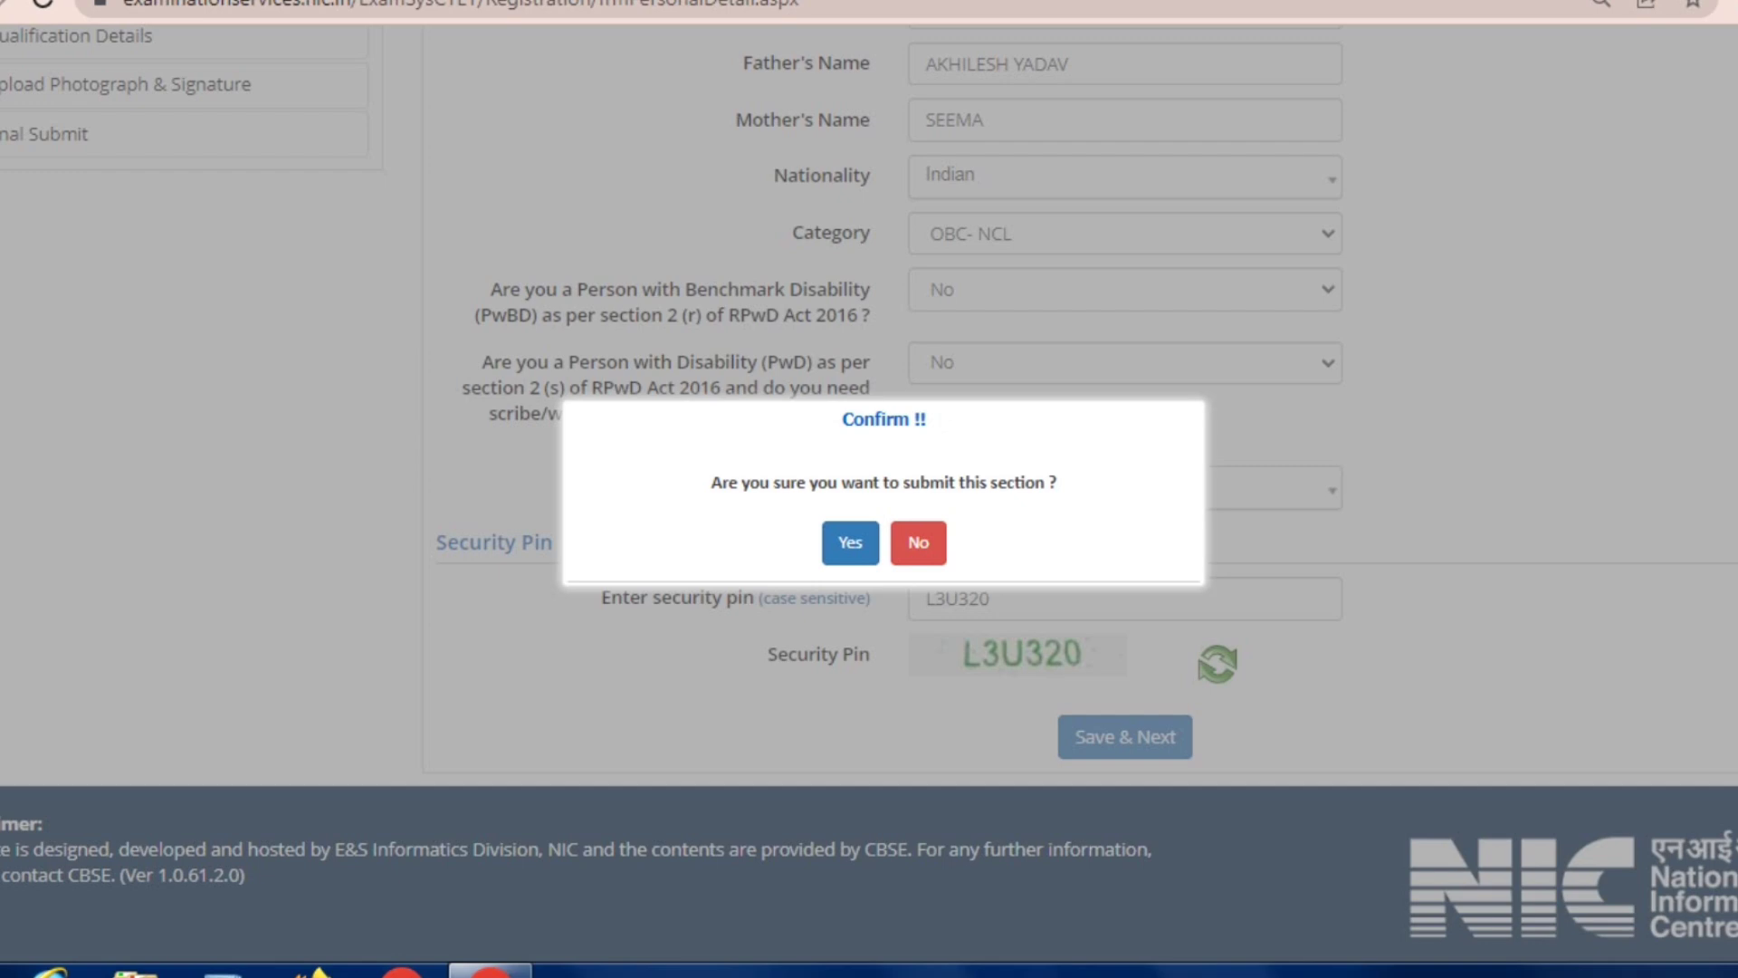
pyautogui.click(850, 544)
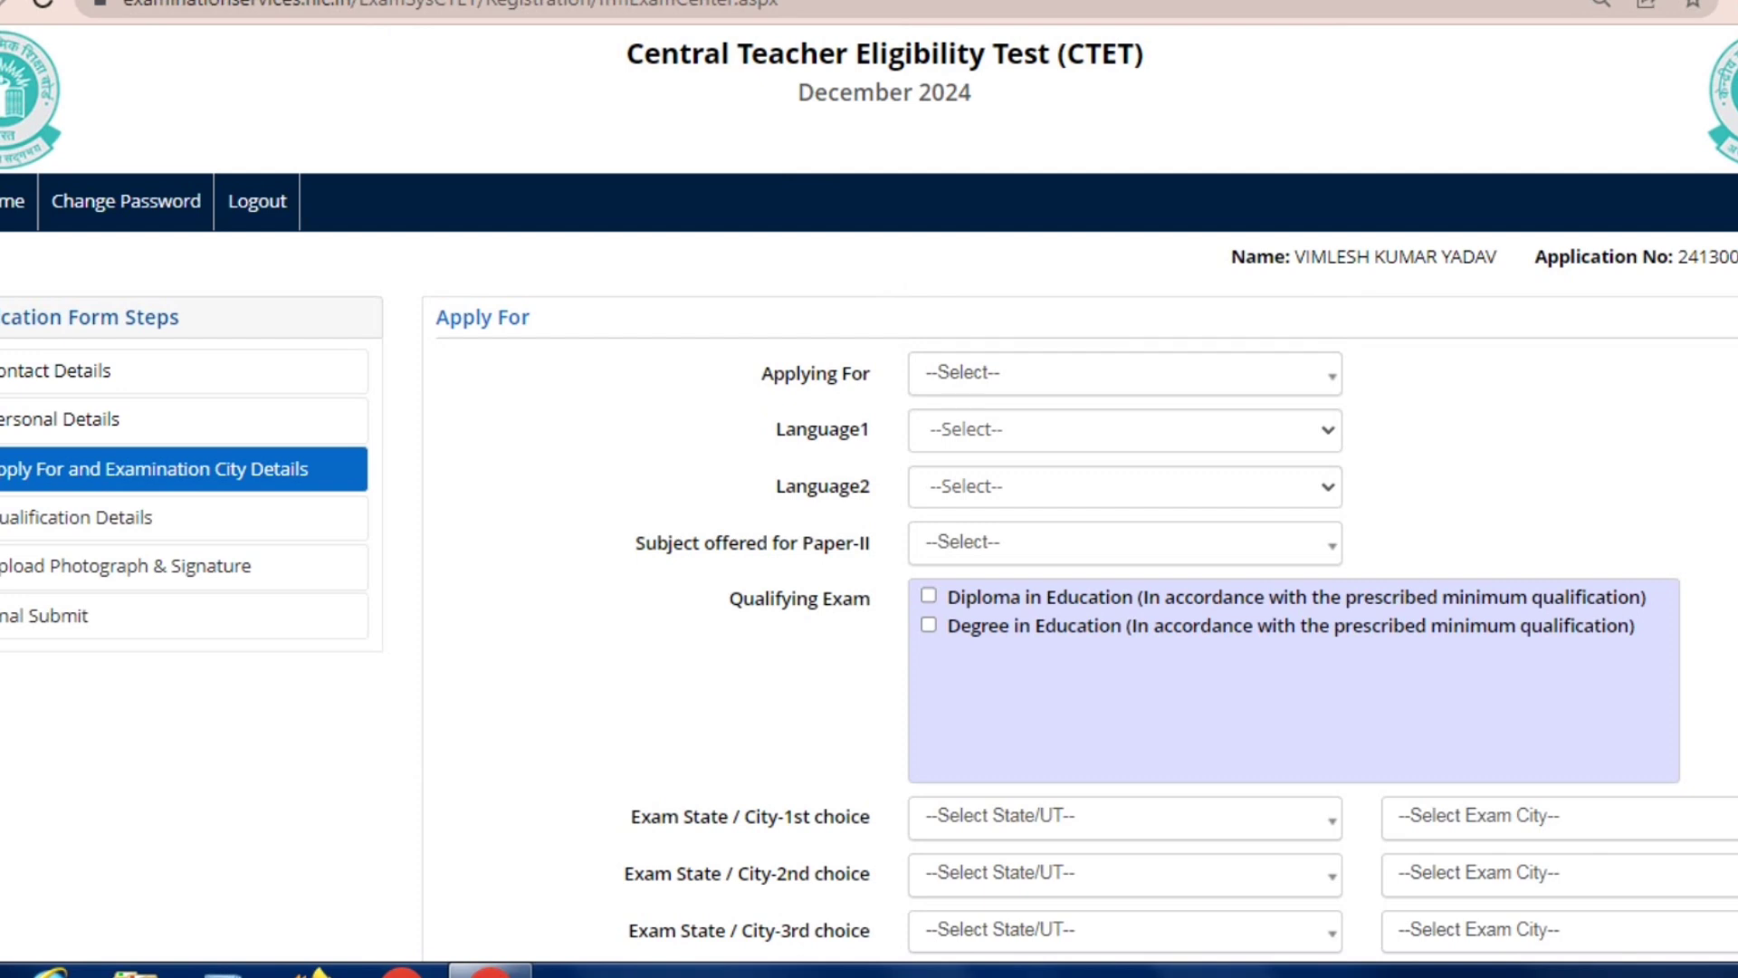
# Step: Set the application to cover Both (Paper-I and Paper-II)
pyautogui.moveTo(876, 374); pyautogui.dragTo(815, 374)
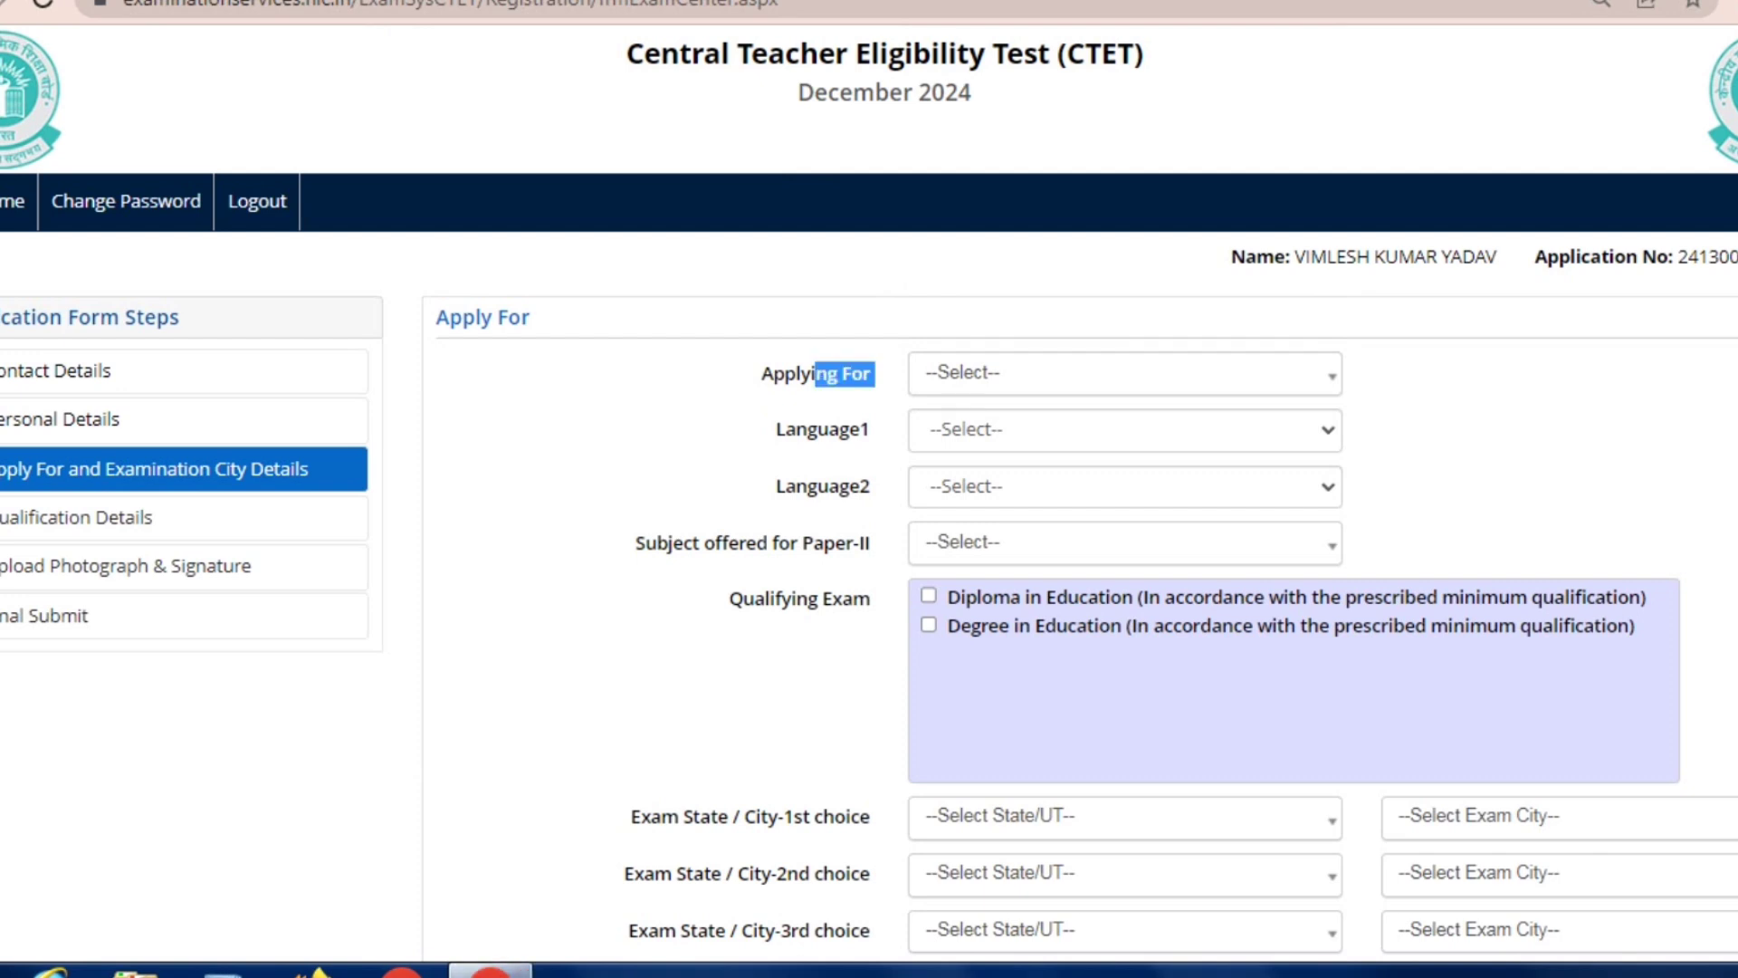
pyautogui.click(1124, 374)
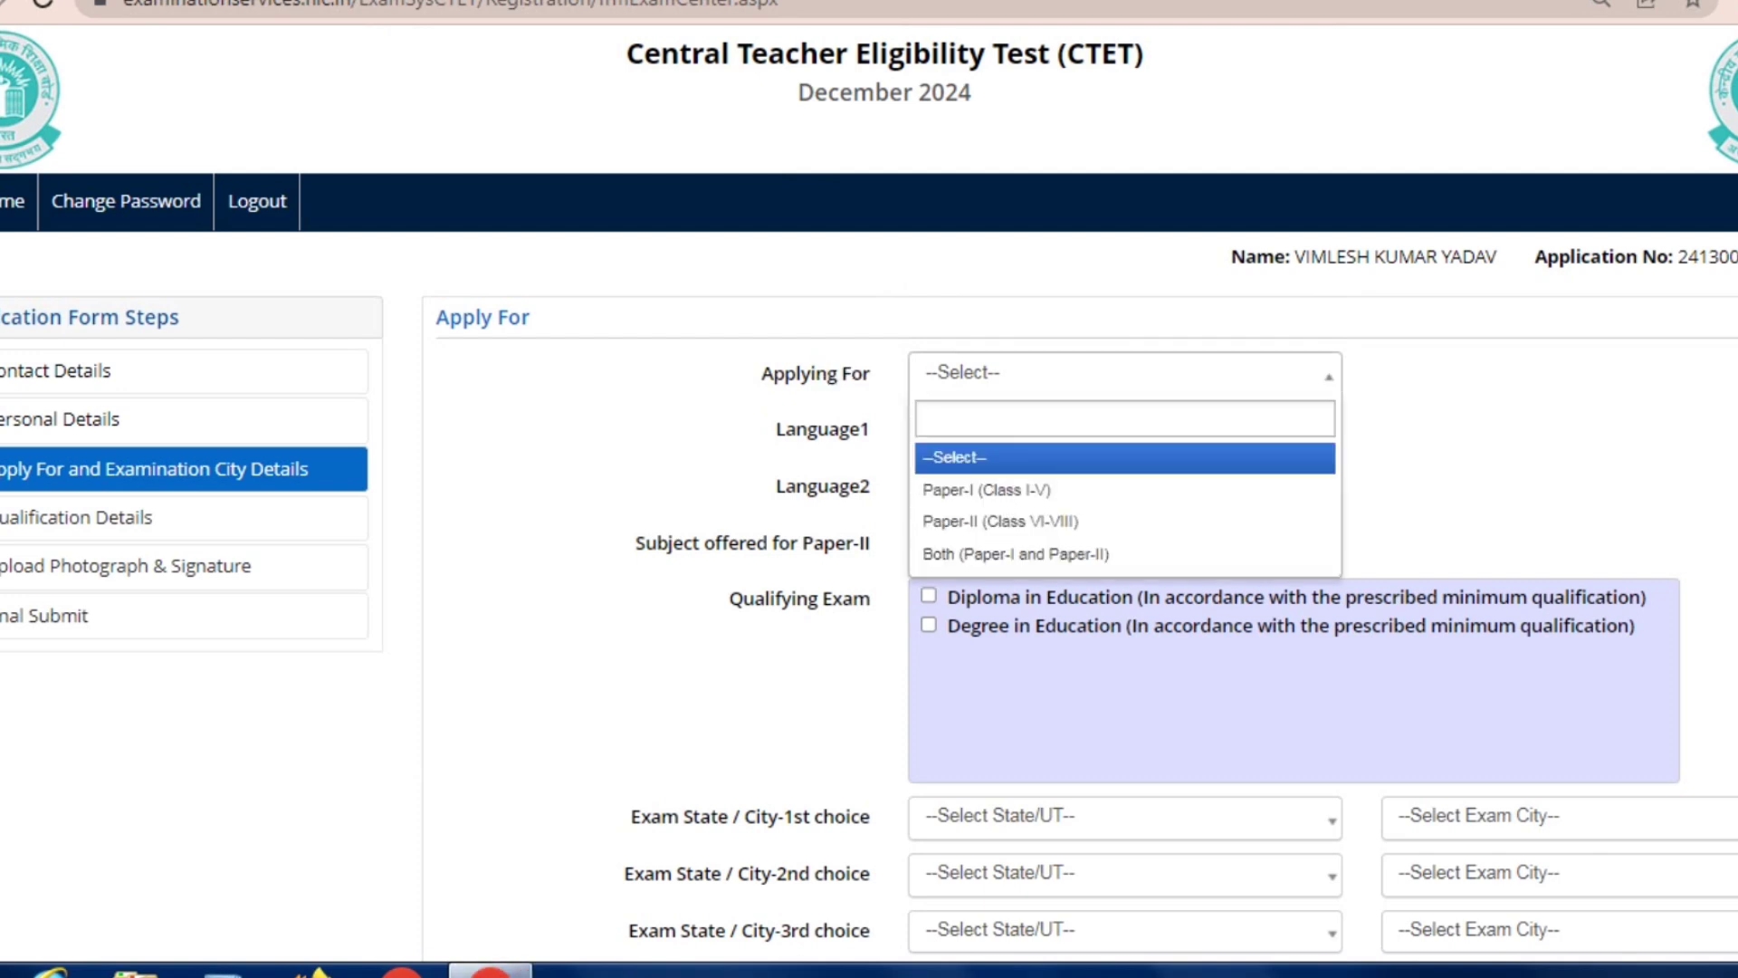
pyautogui.press('Down')
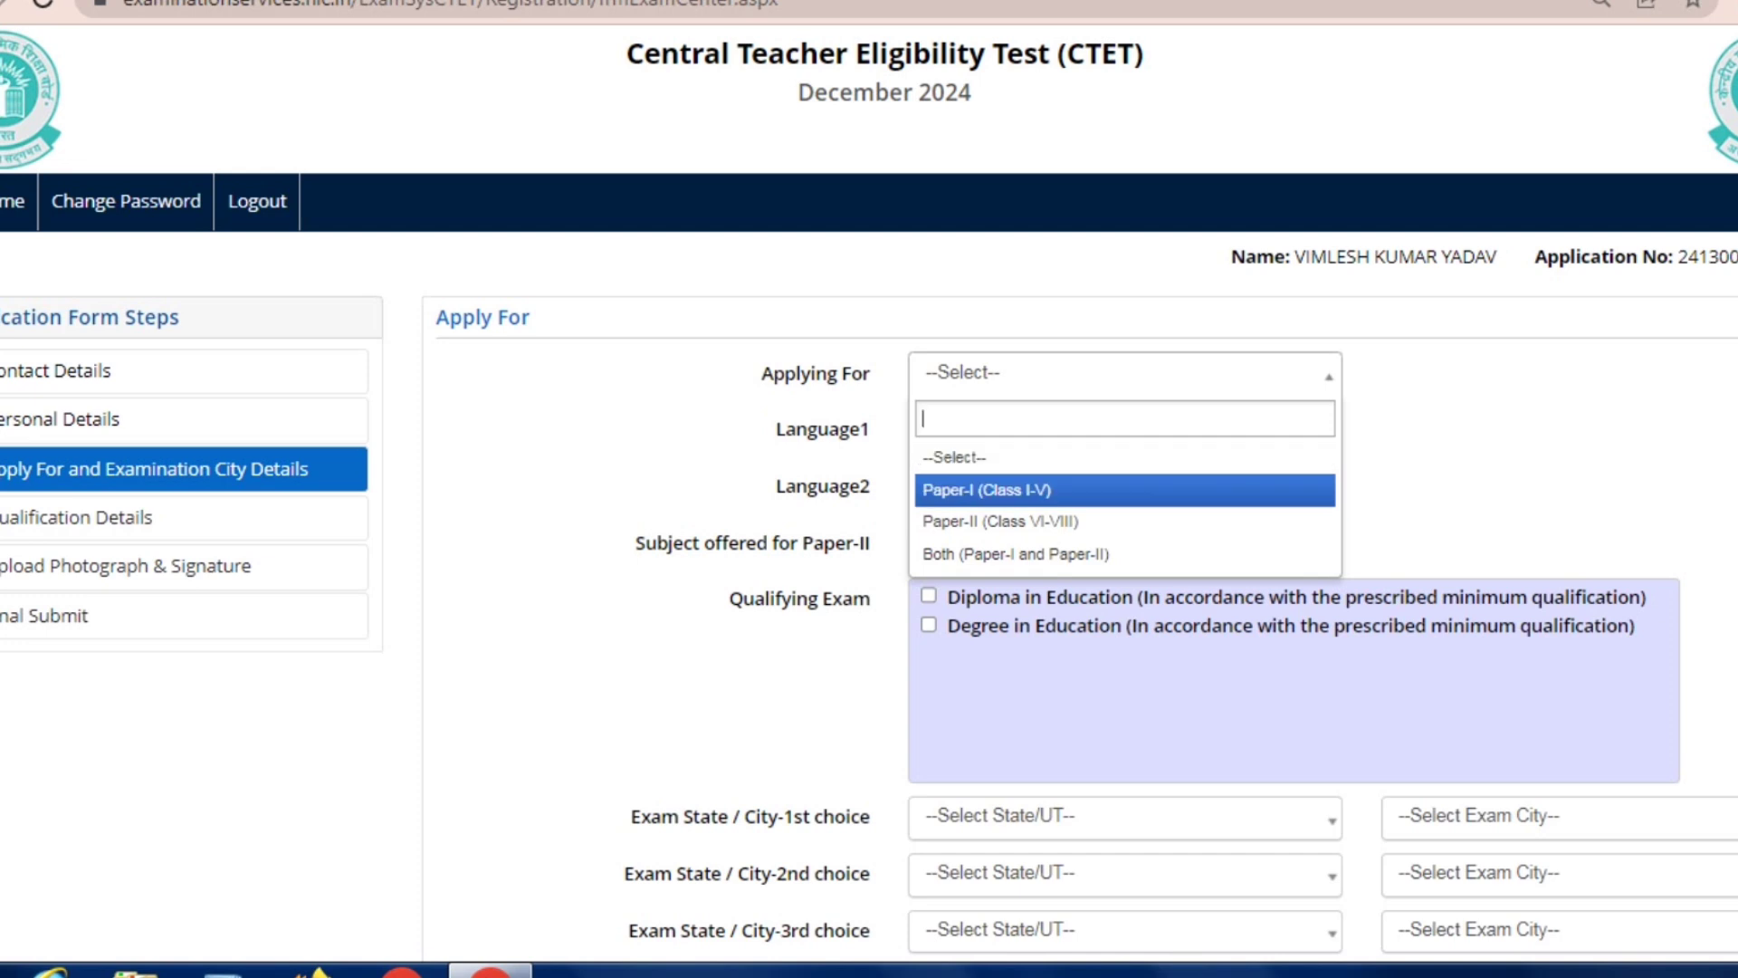
pyautogui.press('Down')
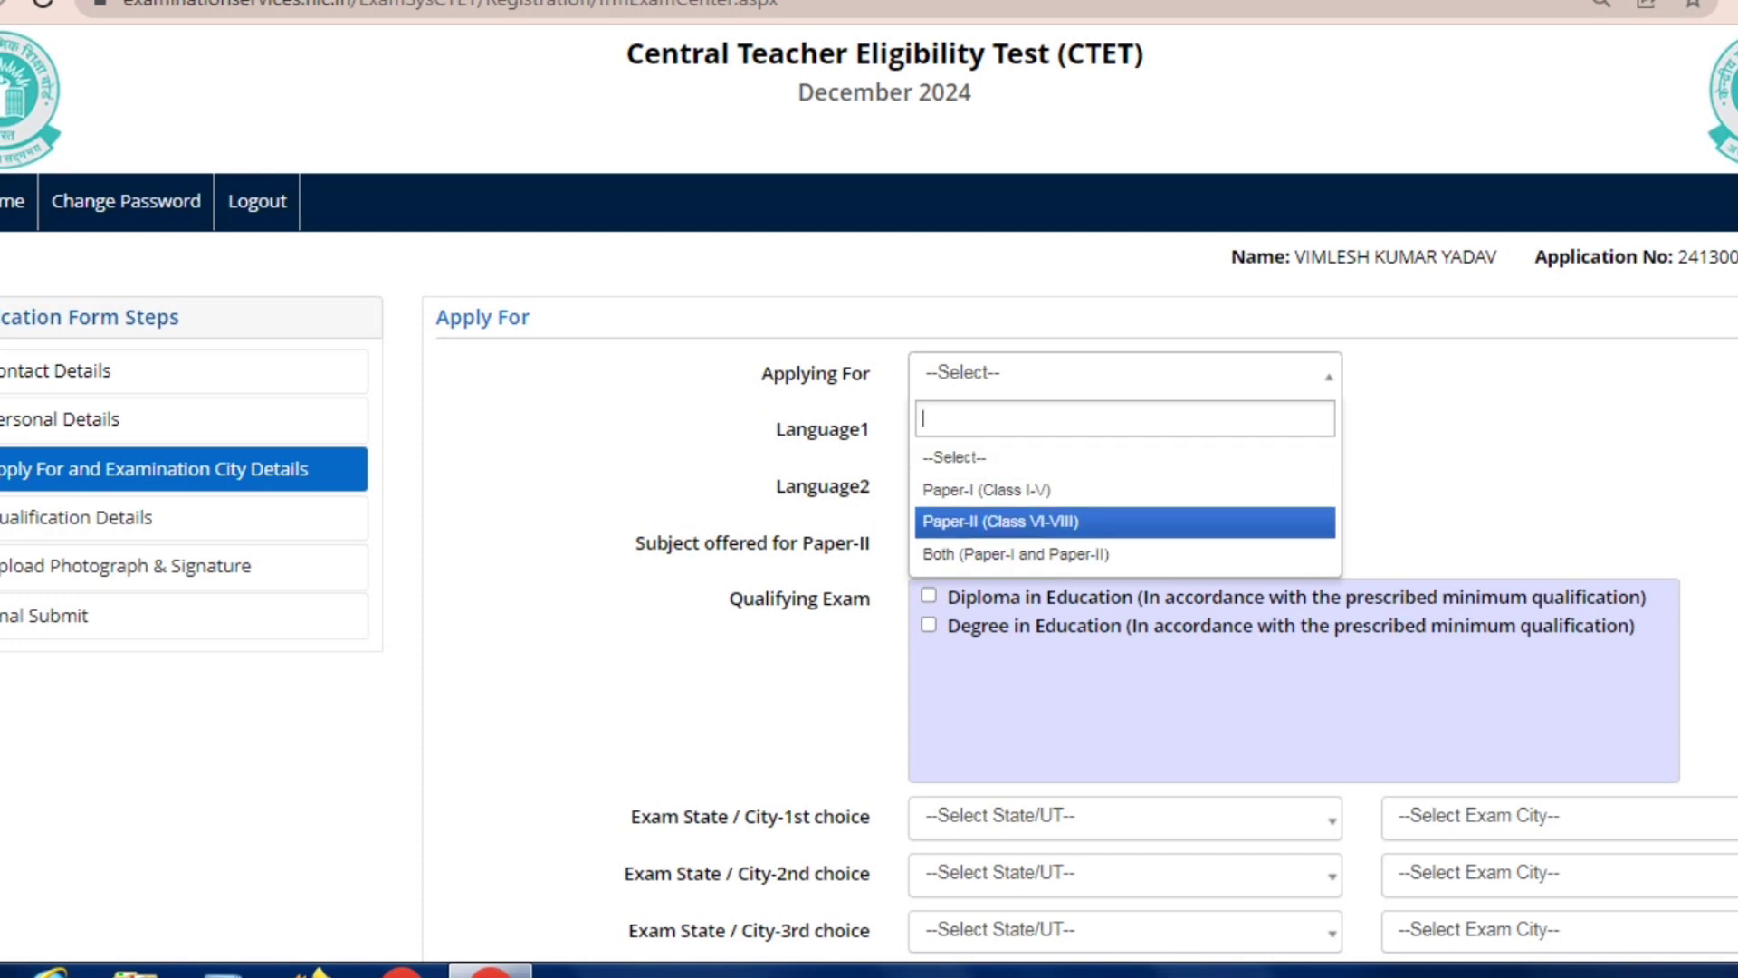
pyautogui.press('Down')
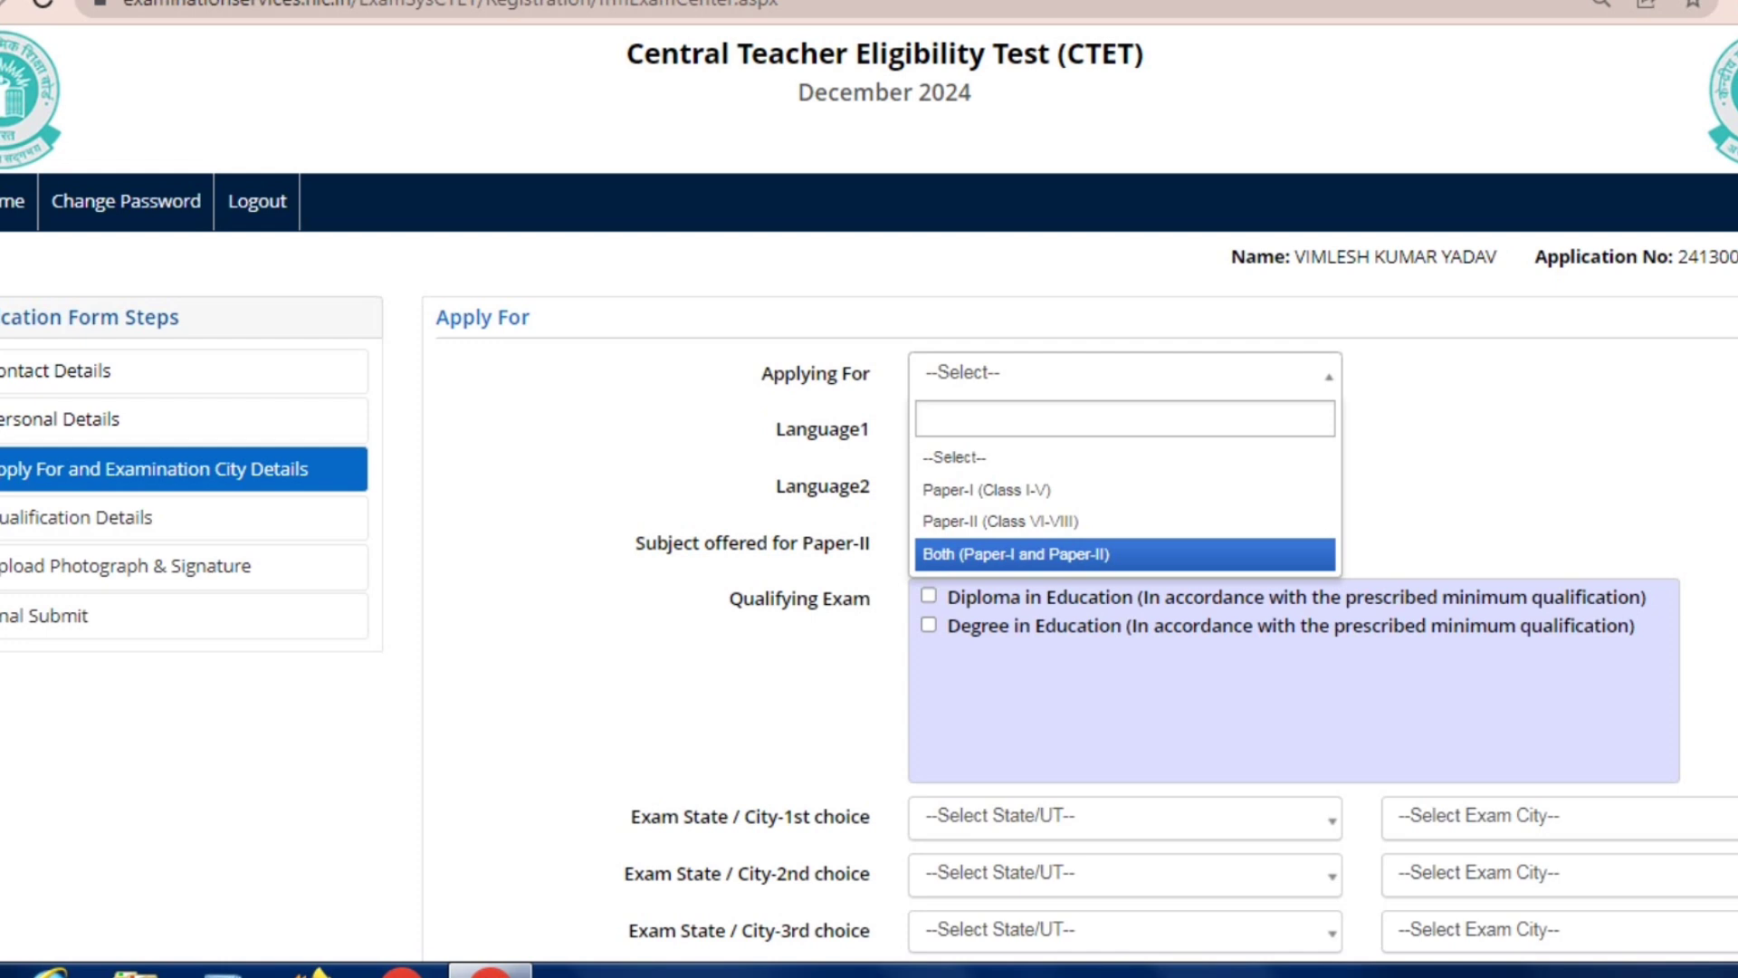
pyautogui.press('Return')
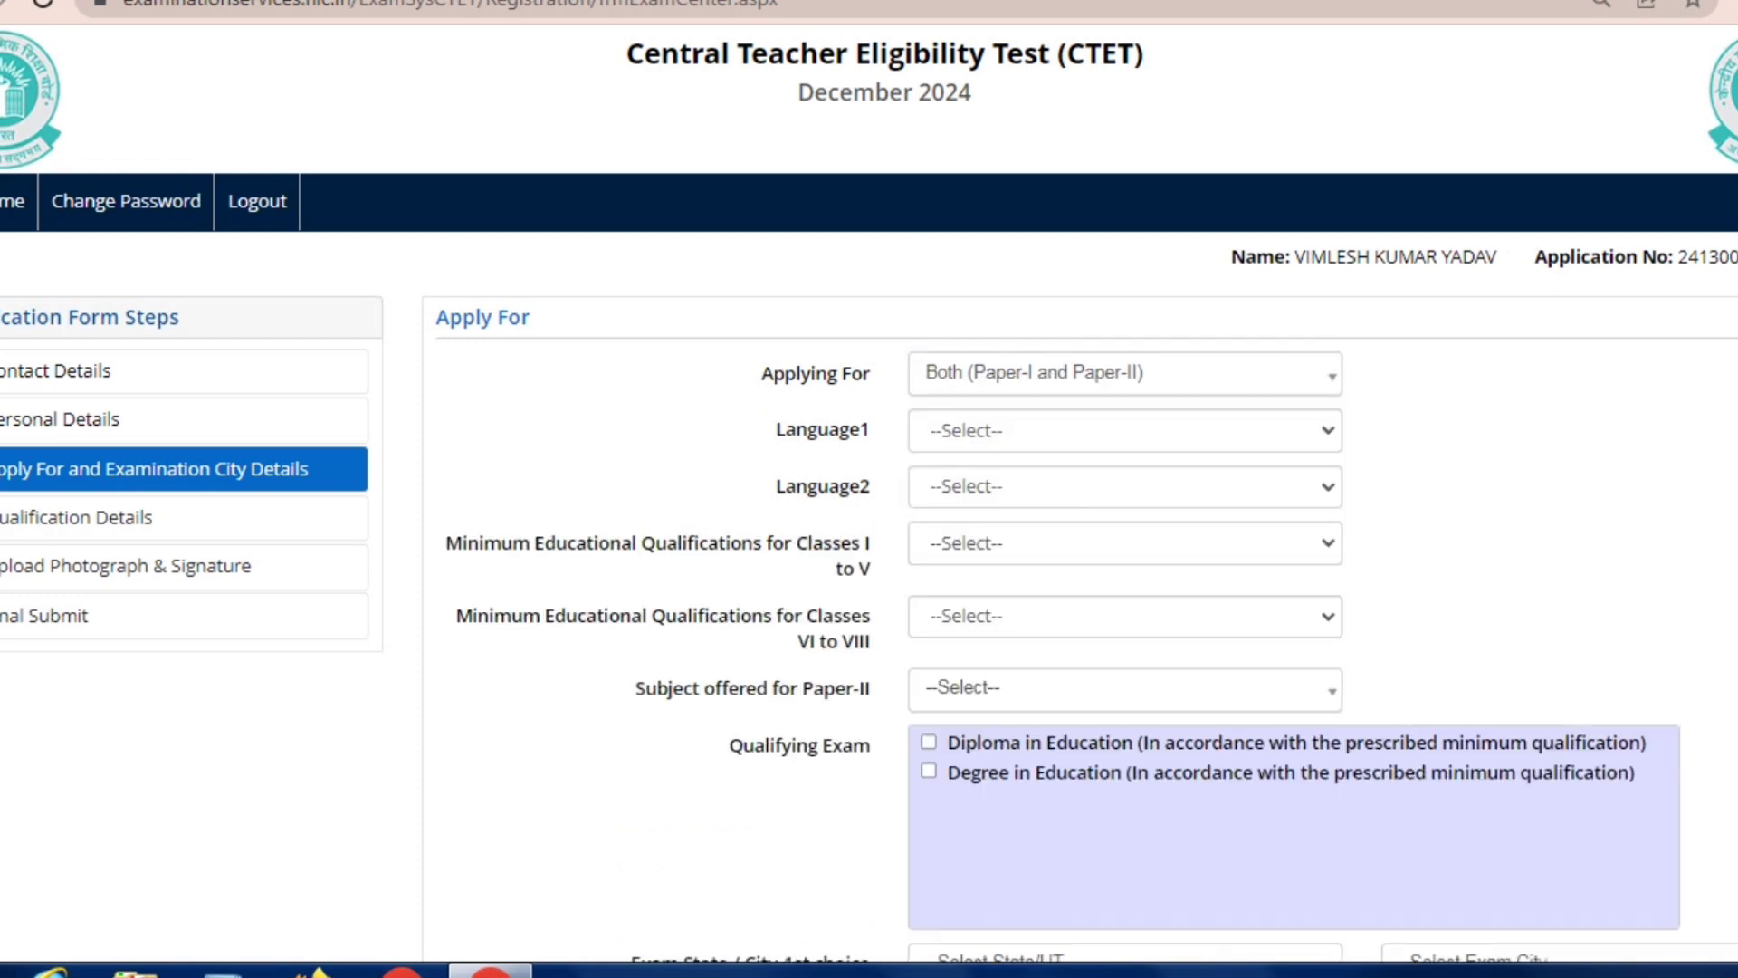
# Step: Choose Hindi as Language1 and Sanskrit as Language2
pyautogui.click(1124, 430)
pyautogui.press('h')
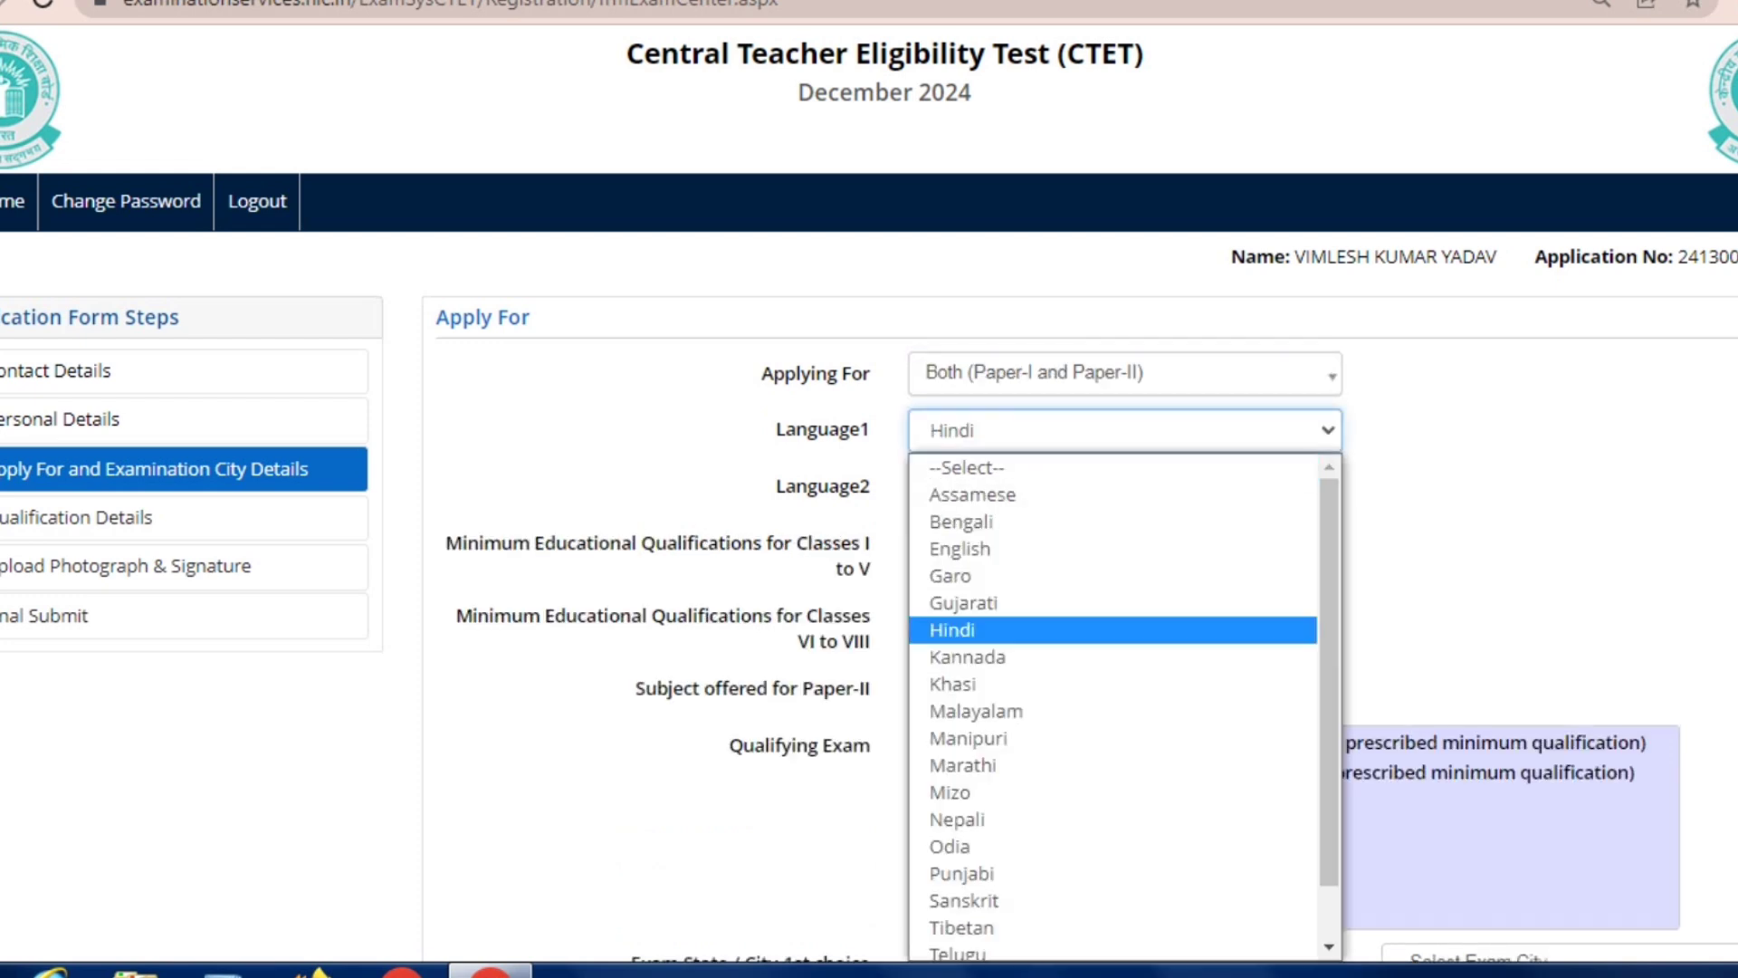
pyautogui.press('Return')
pyautogui.moveTo(878, 487); pyautogui.dragTo(808, 486)
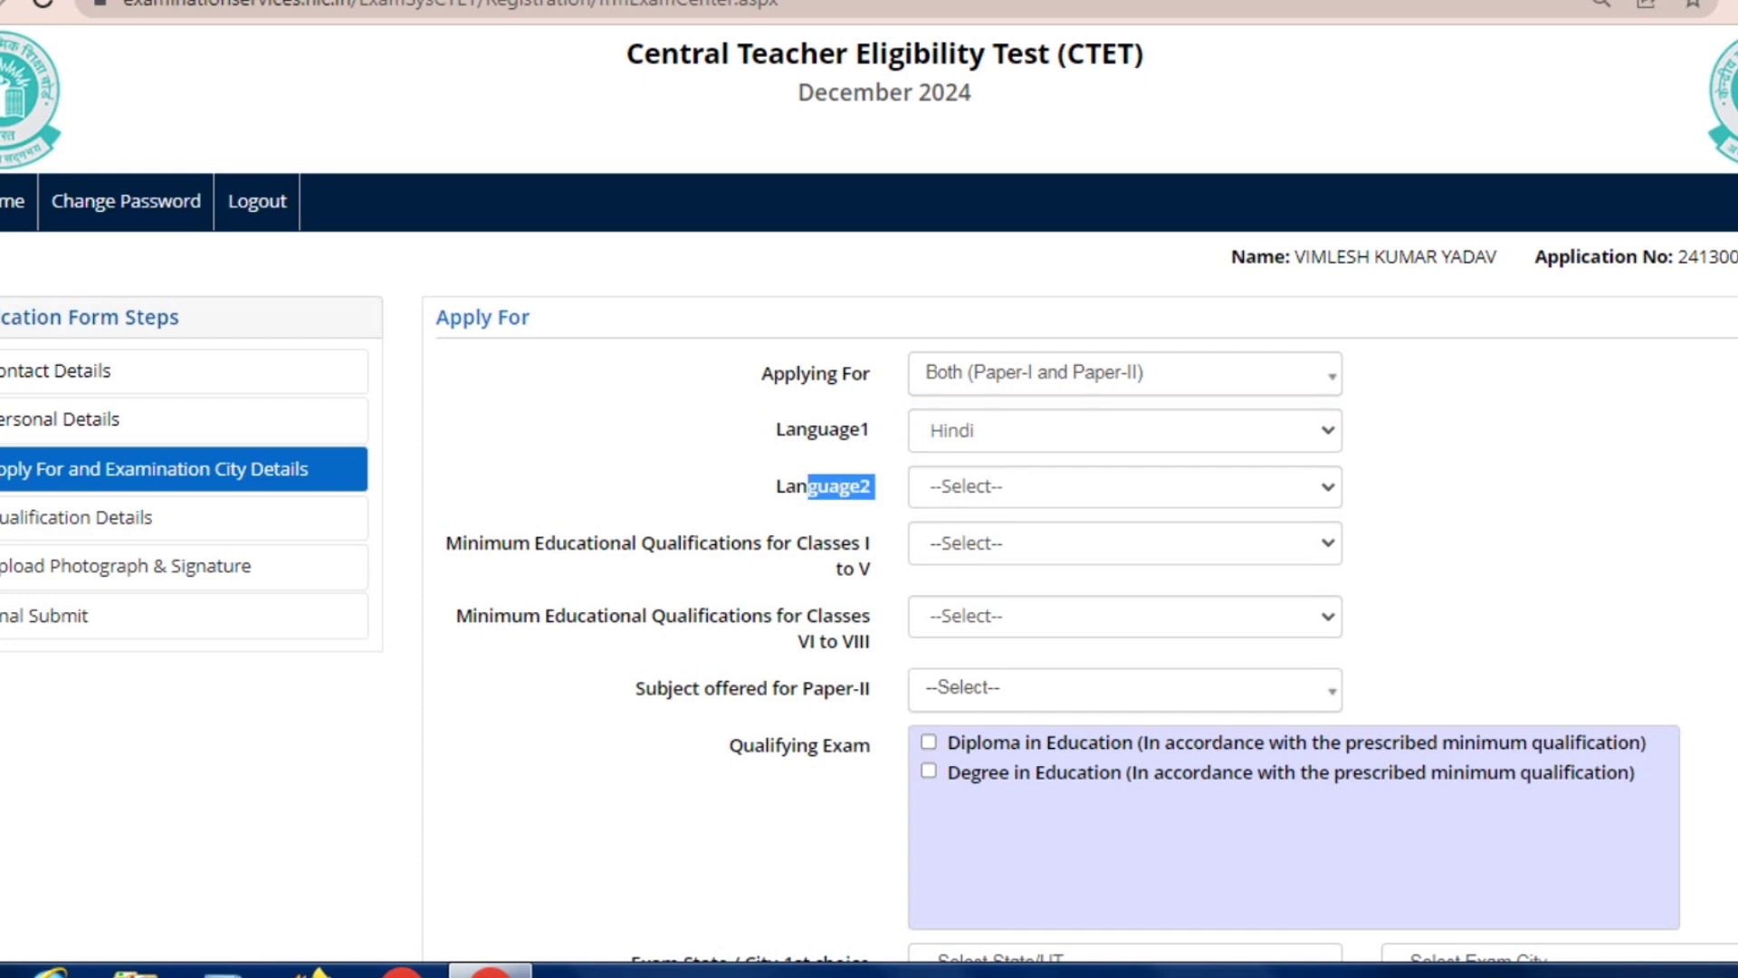
pyautogui.click(1124, 487)
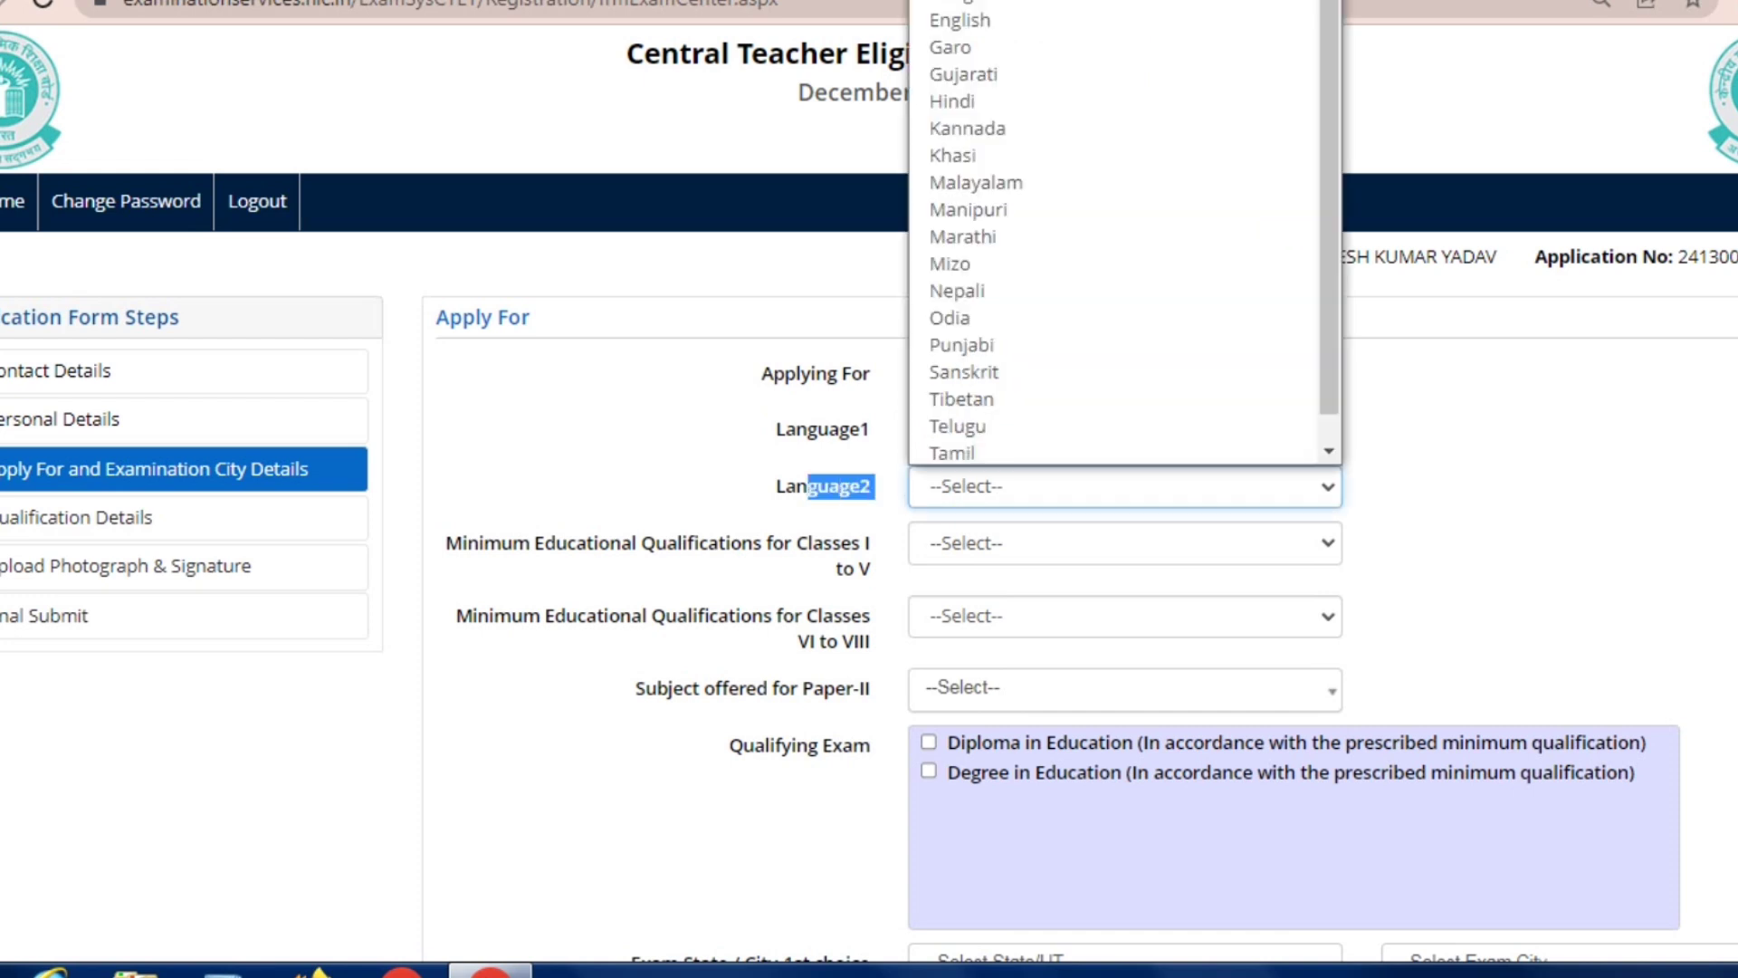
pyautogui.press('s')
pyautogui.press('Return')
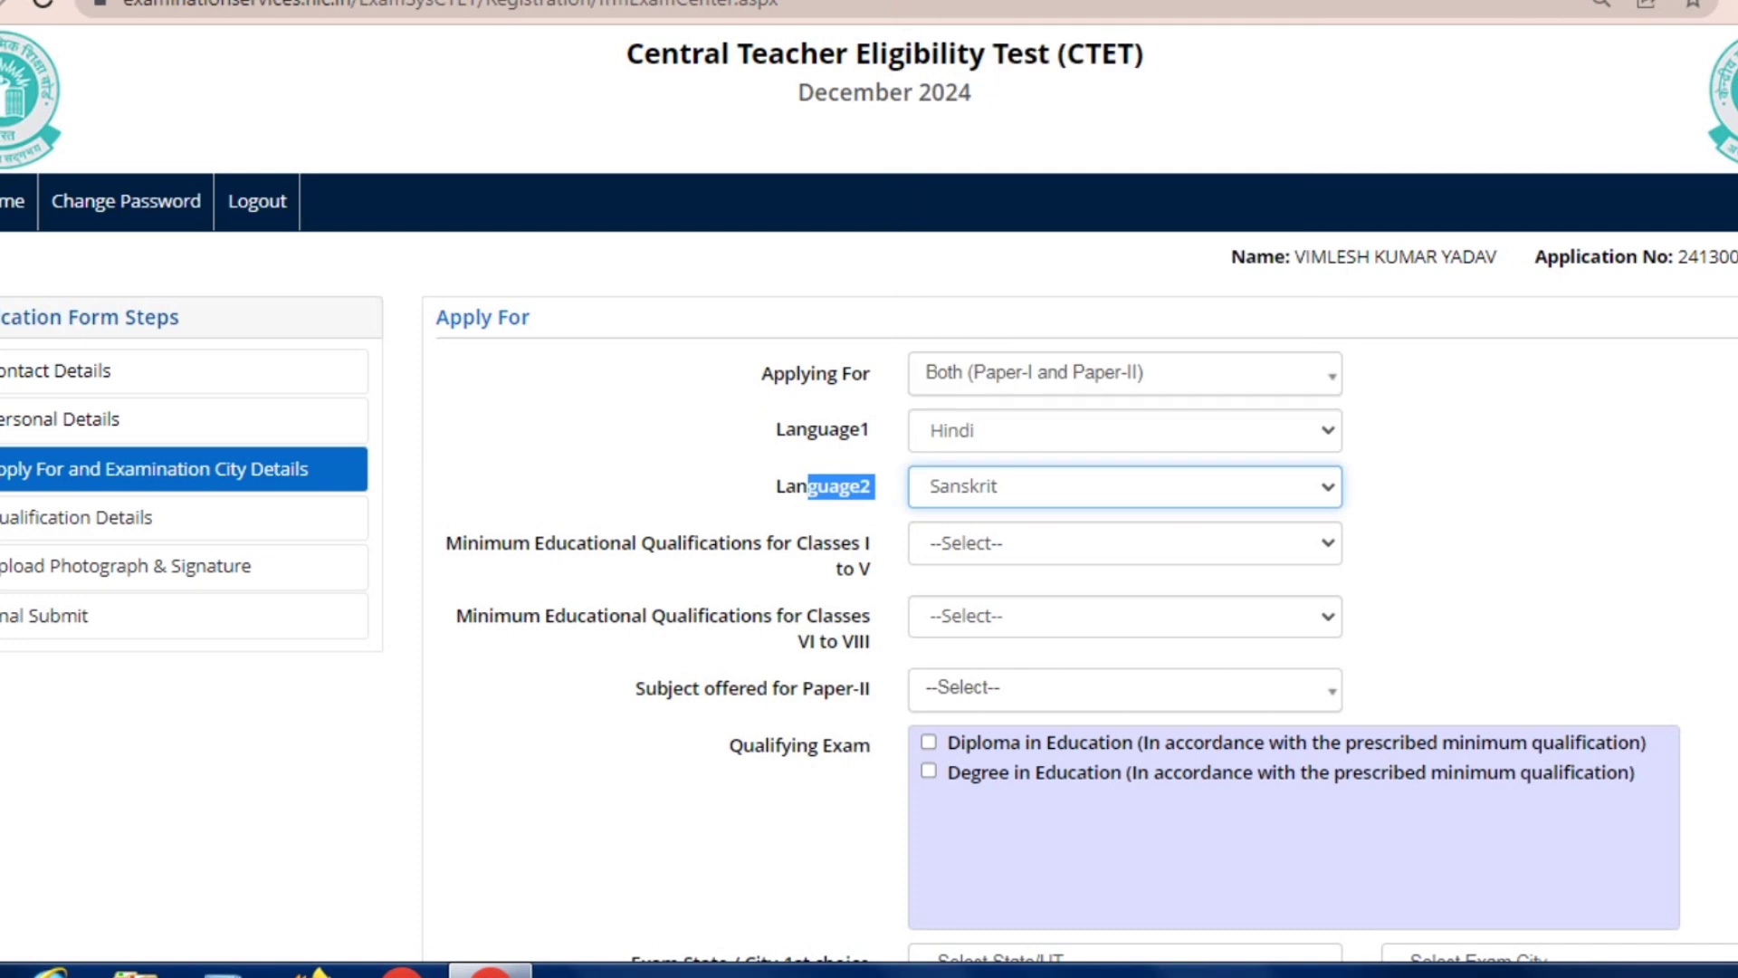
# Step: Open the minimum educational qualification choices for Classes I to V and read the description of qualification 1
pyautogui.moveTo(586, 543); pyautogui.dragTo(751, 543)
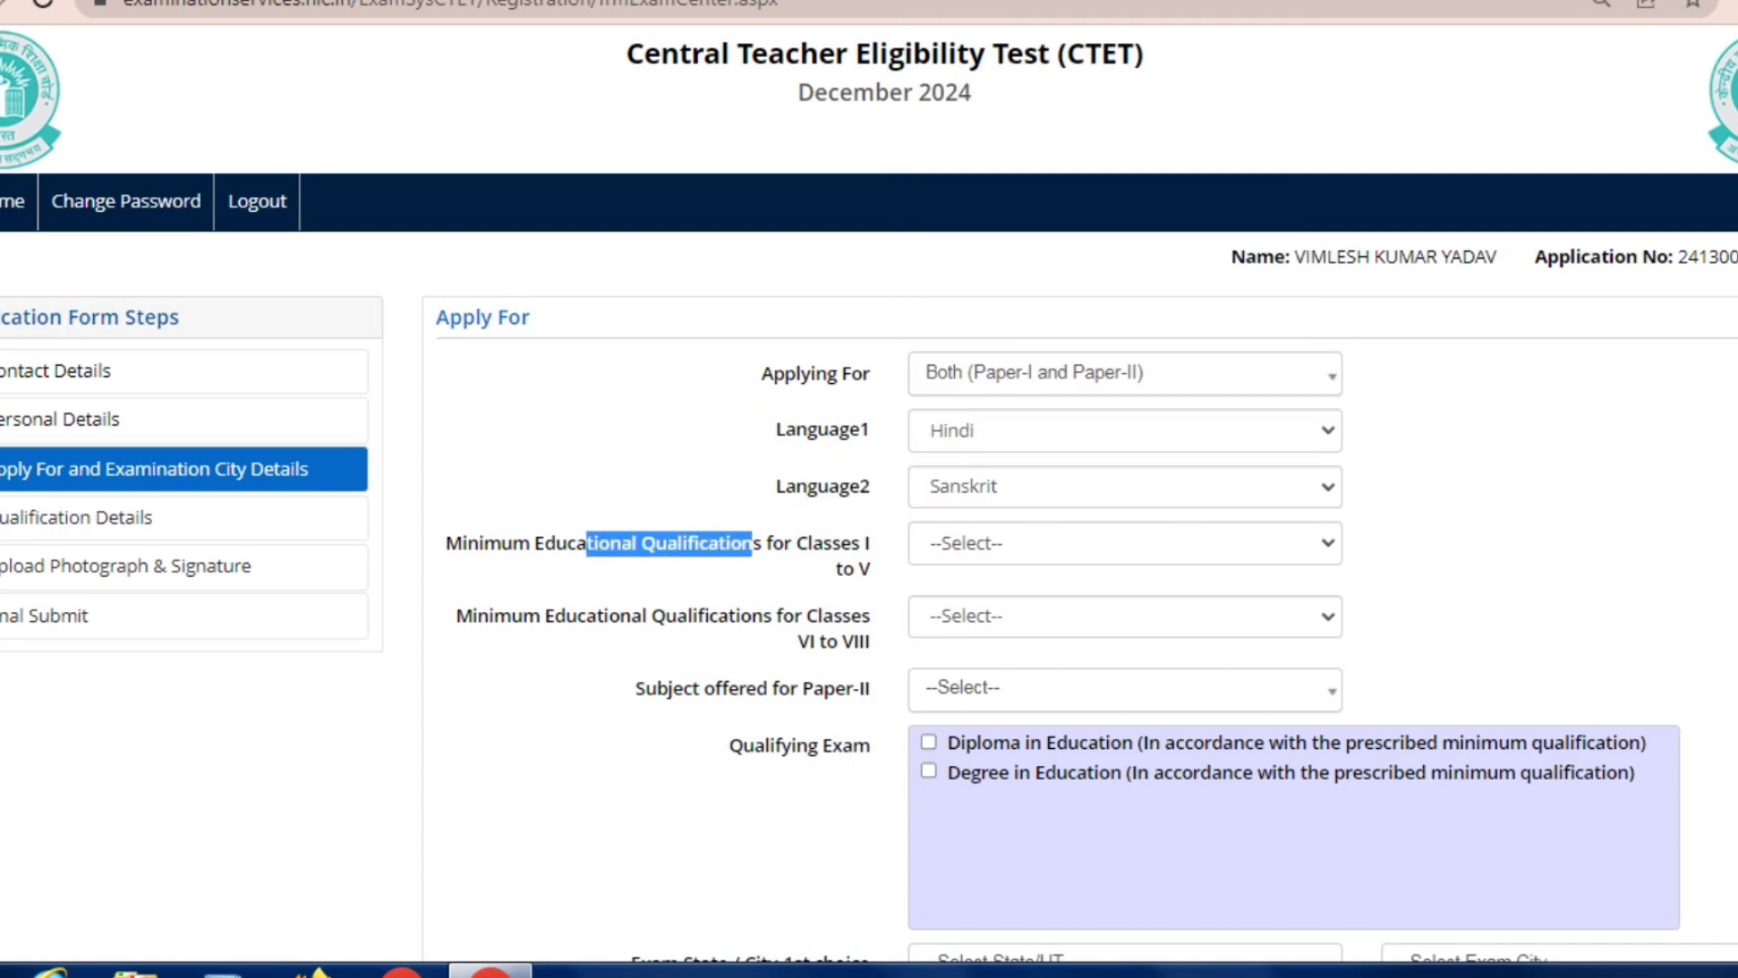
pyautogui.click(751, 543)
pyautogui.click(1125, 543)
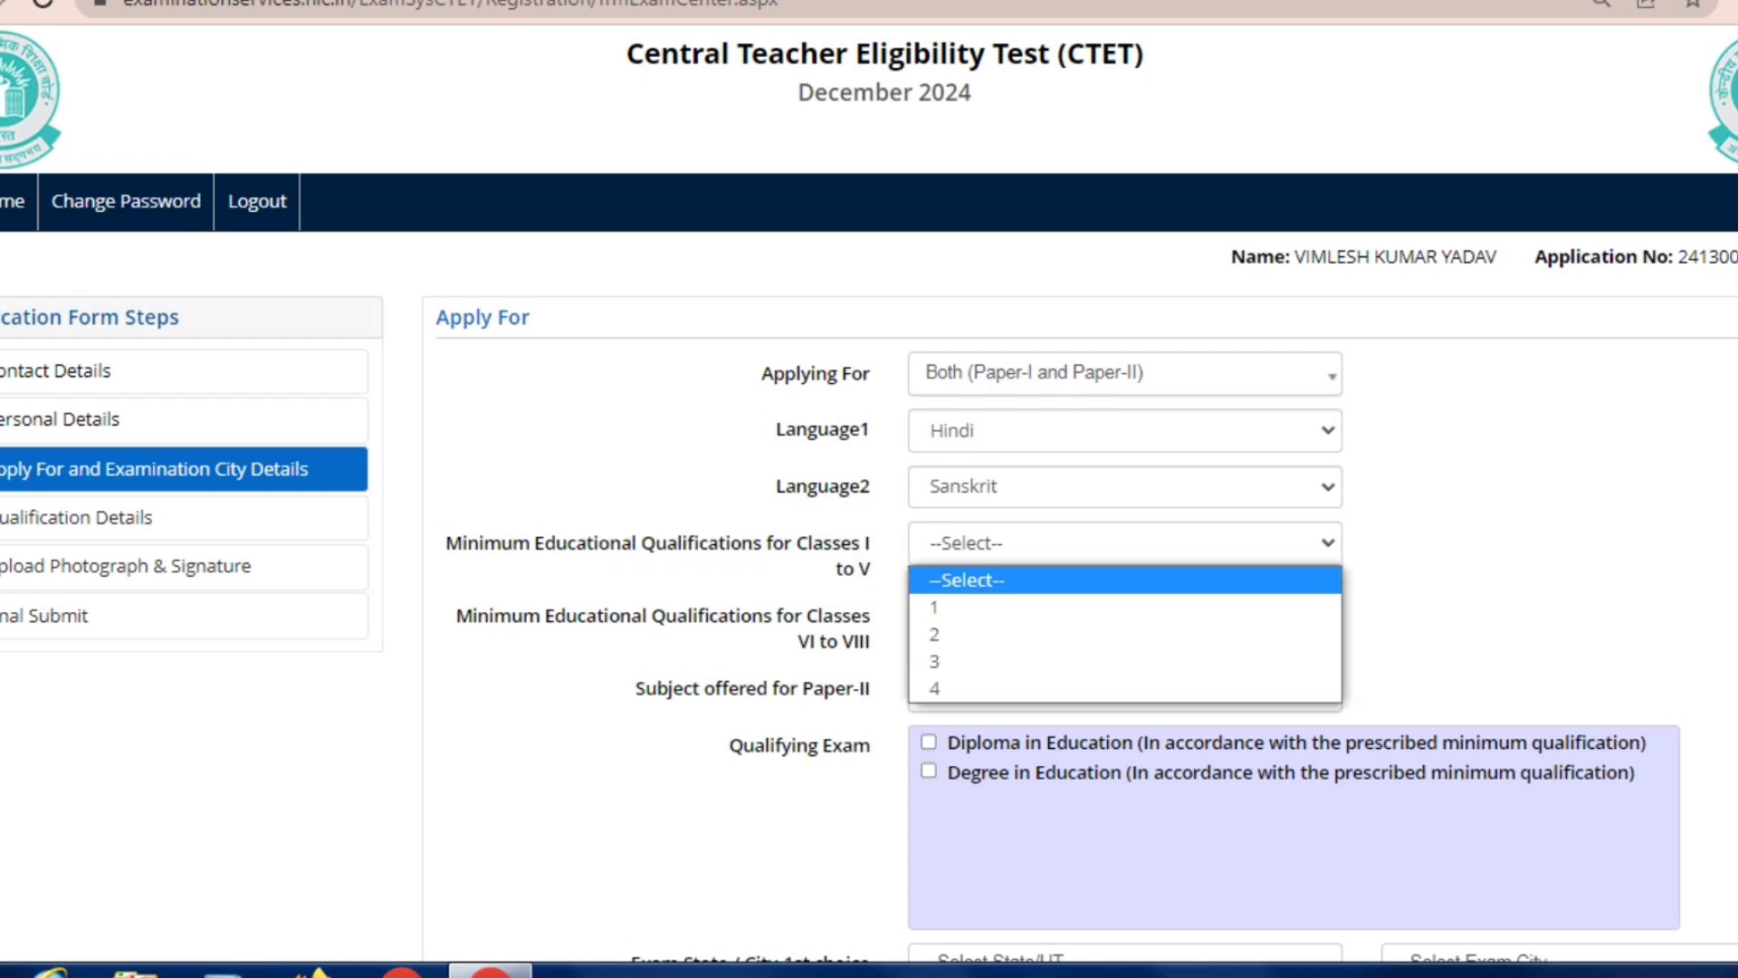
pyautogui.press('Down')
pyautogui.press('Down')
pyautogui.press('Down')
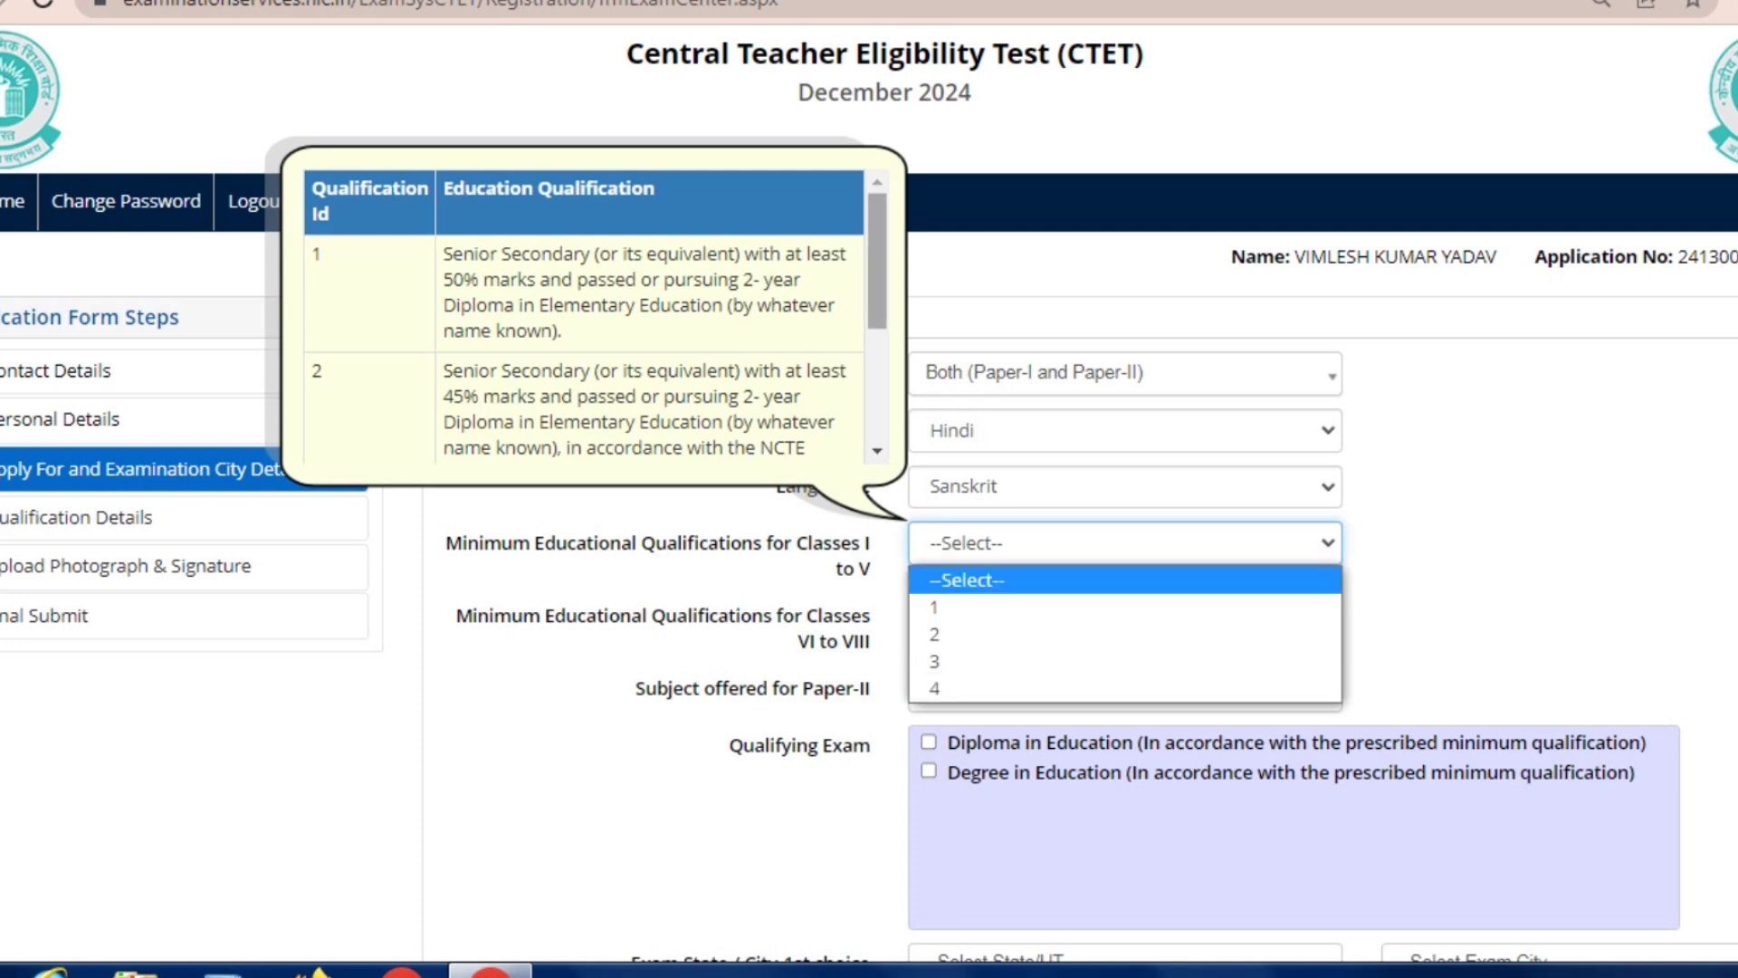
pyautogui.moveTo(464, 255); pyautogui.dragTo(726, 254)
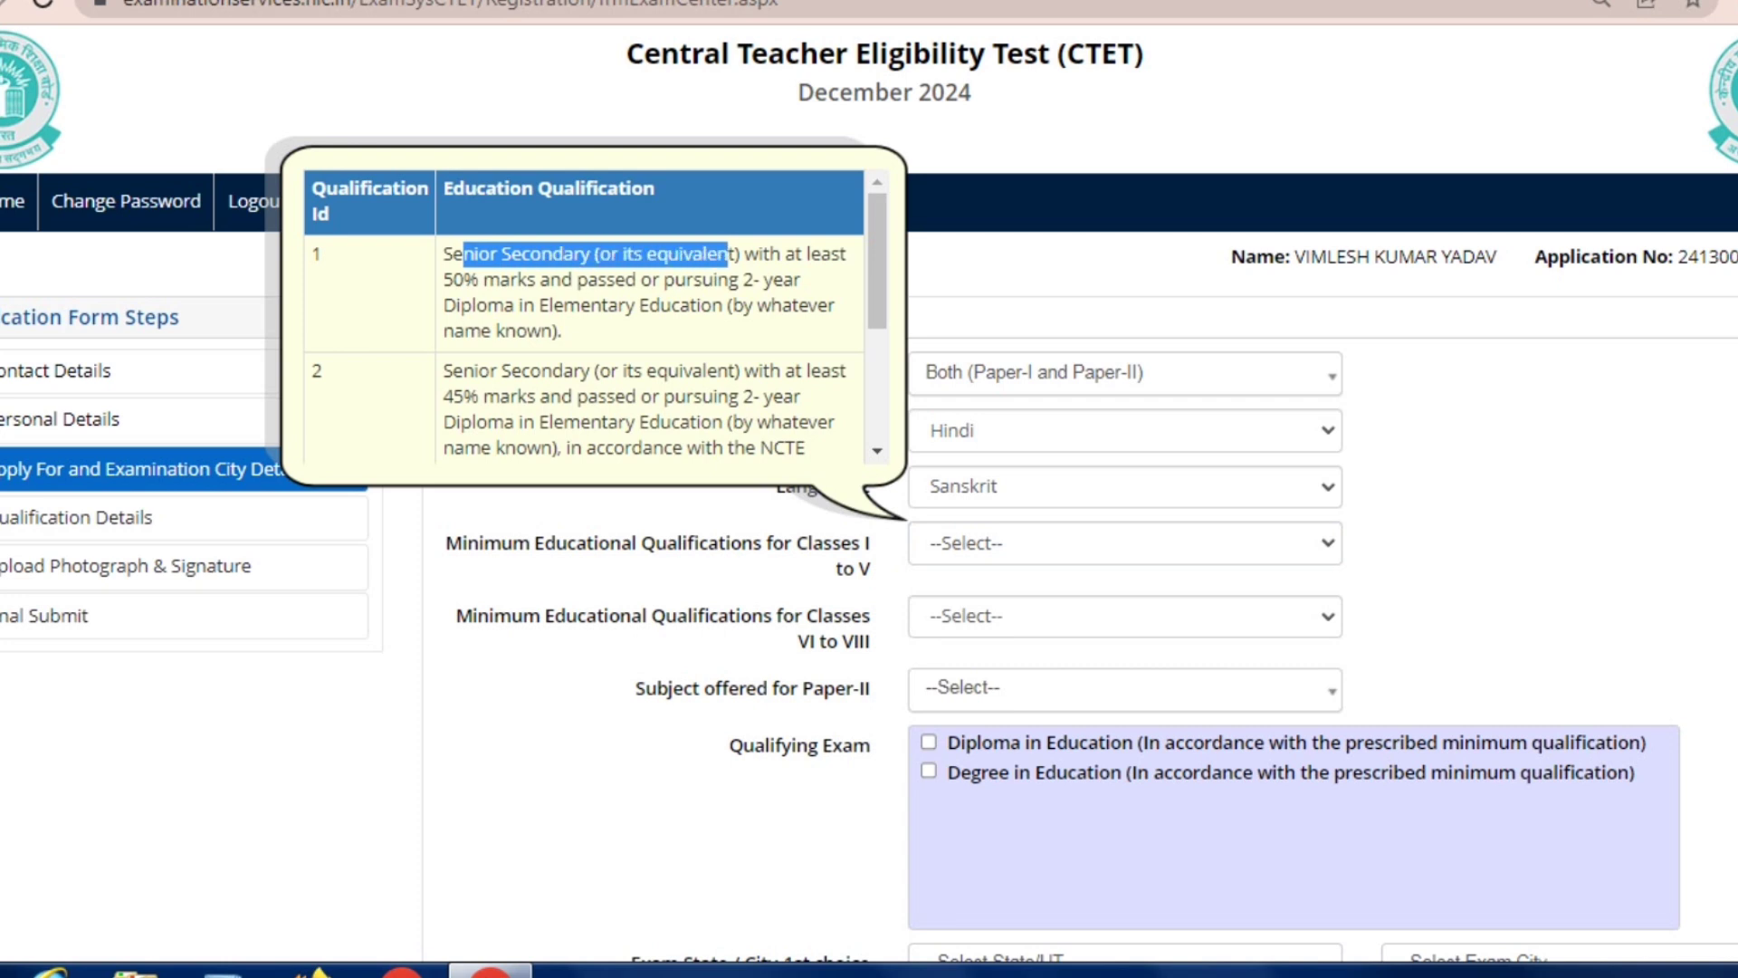
pyautogui.moveTo(488, 254); pyautogui.dragTo(647, 305)
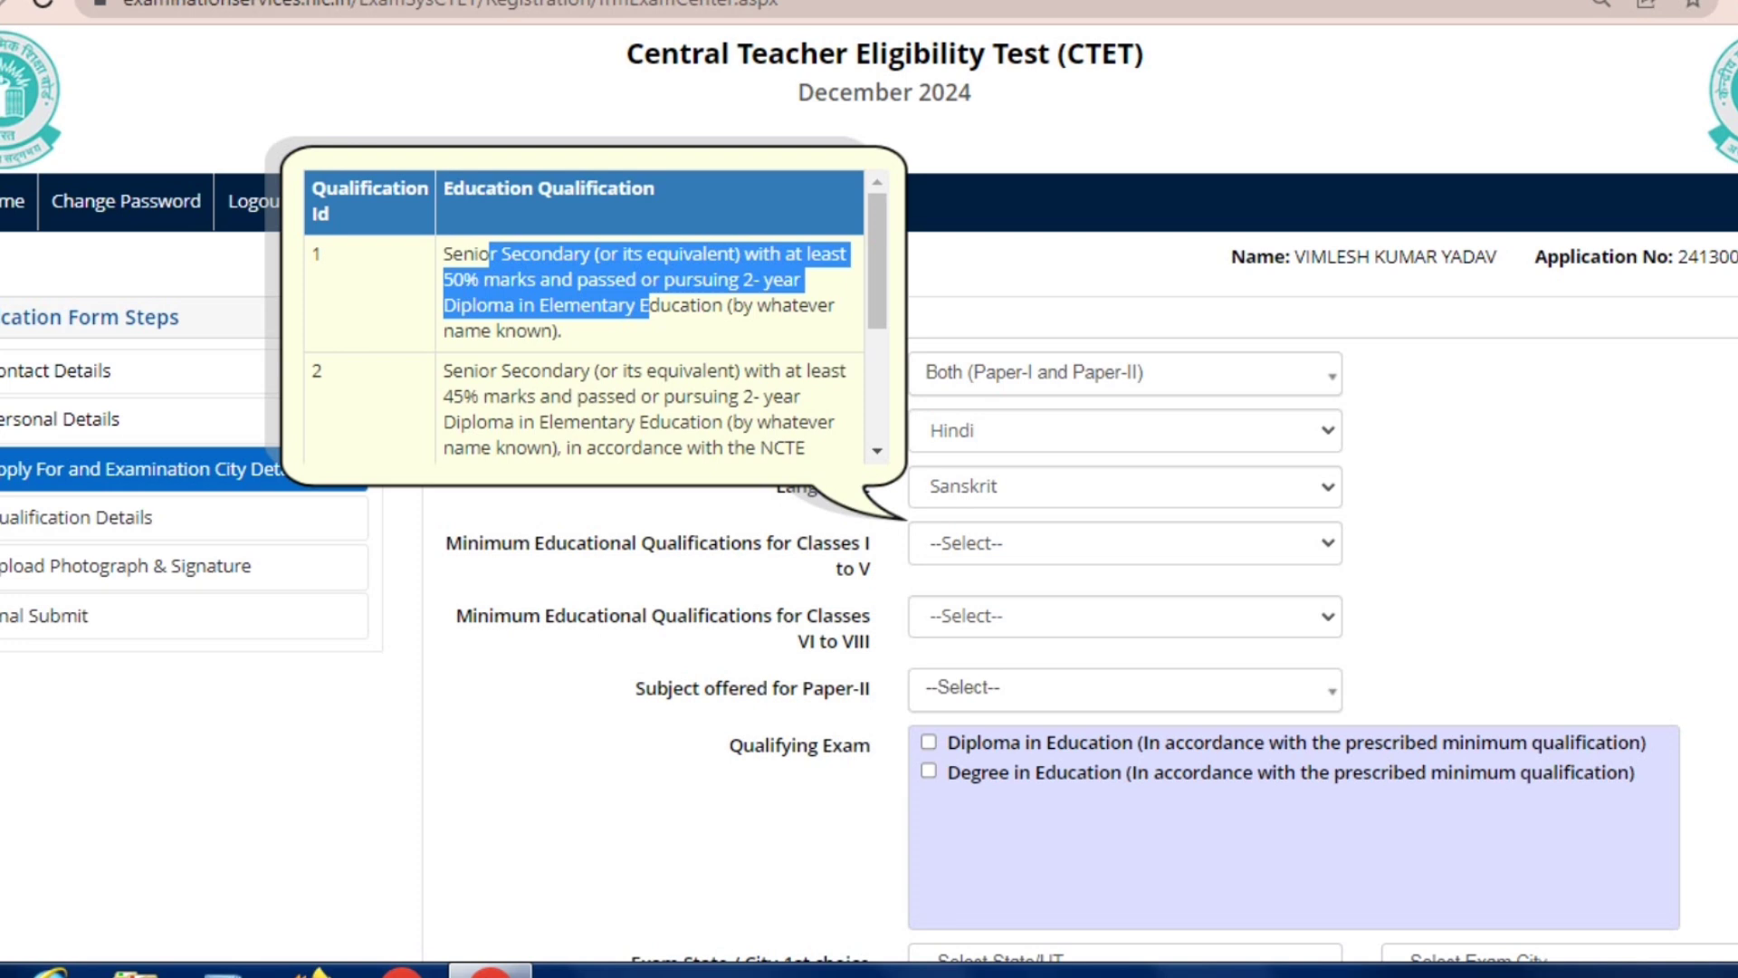
pyautogui.moveTo(313, 255); pyautogui.dragTo(694, 281)
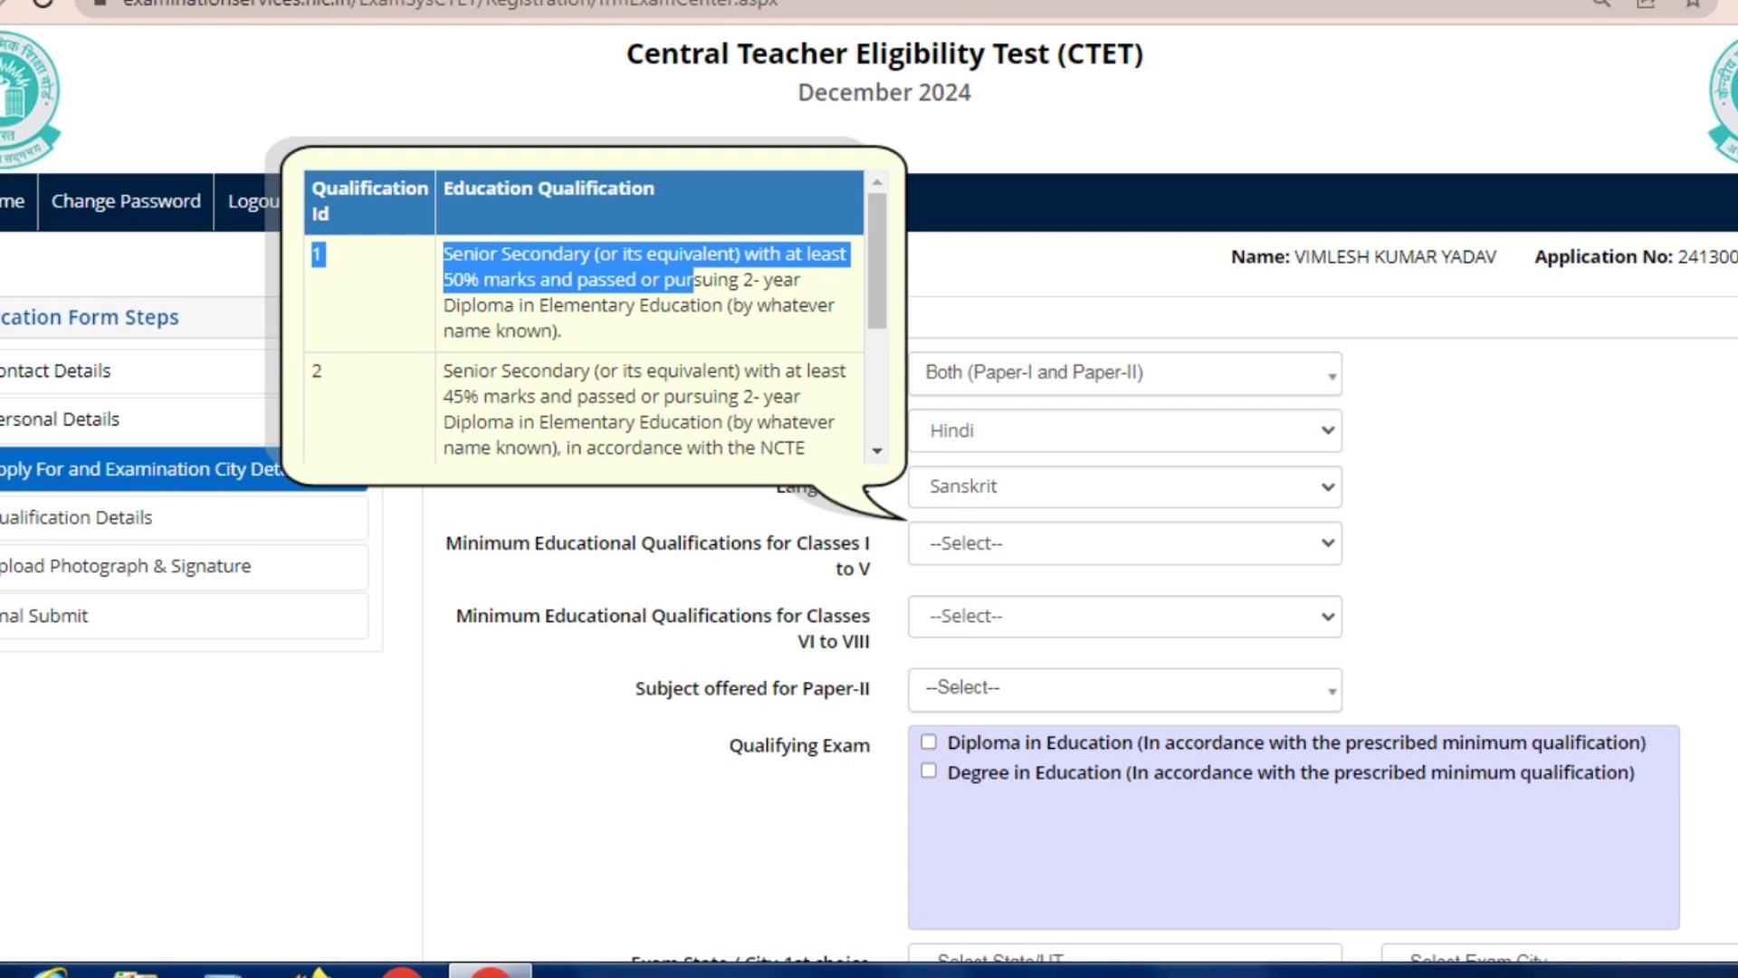
pyautogui.click(694, 281)
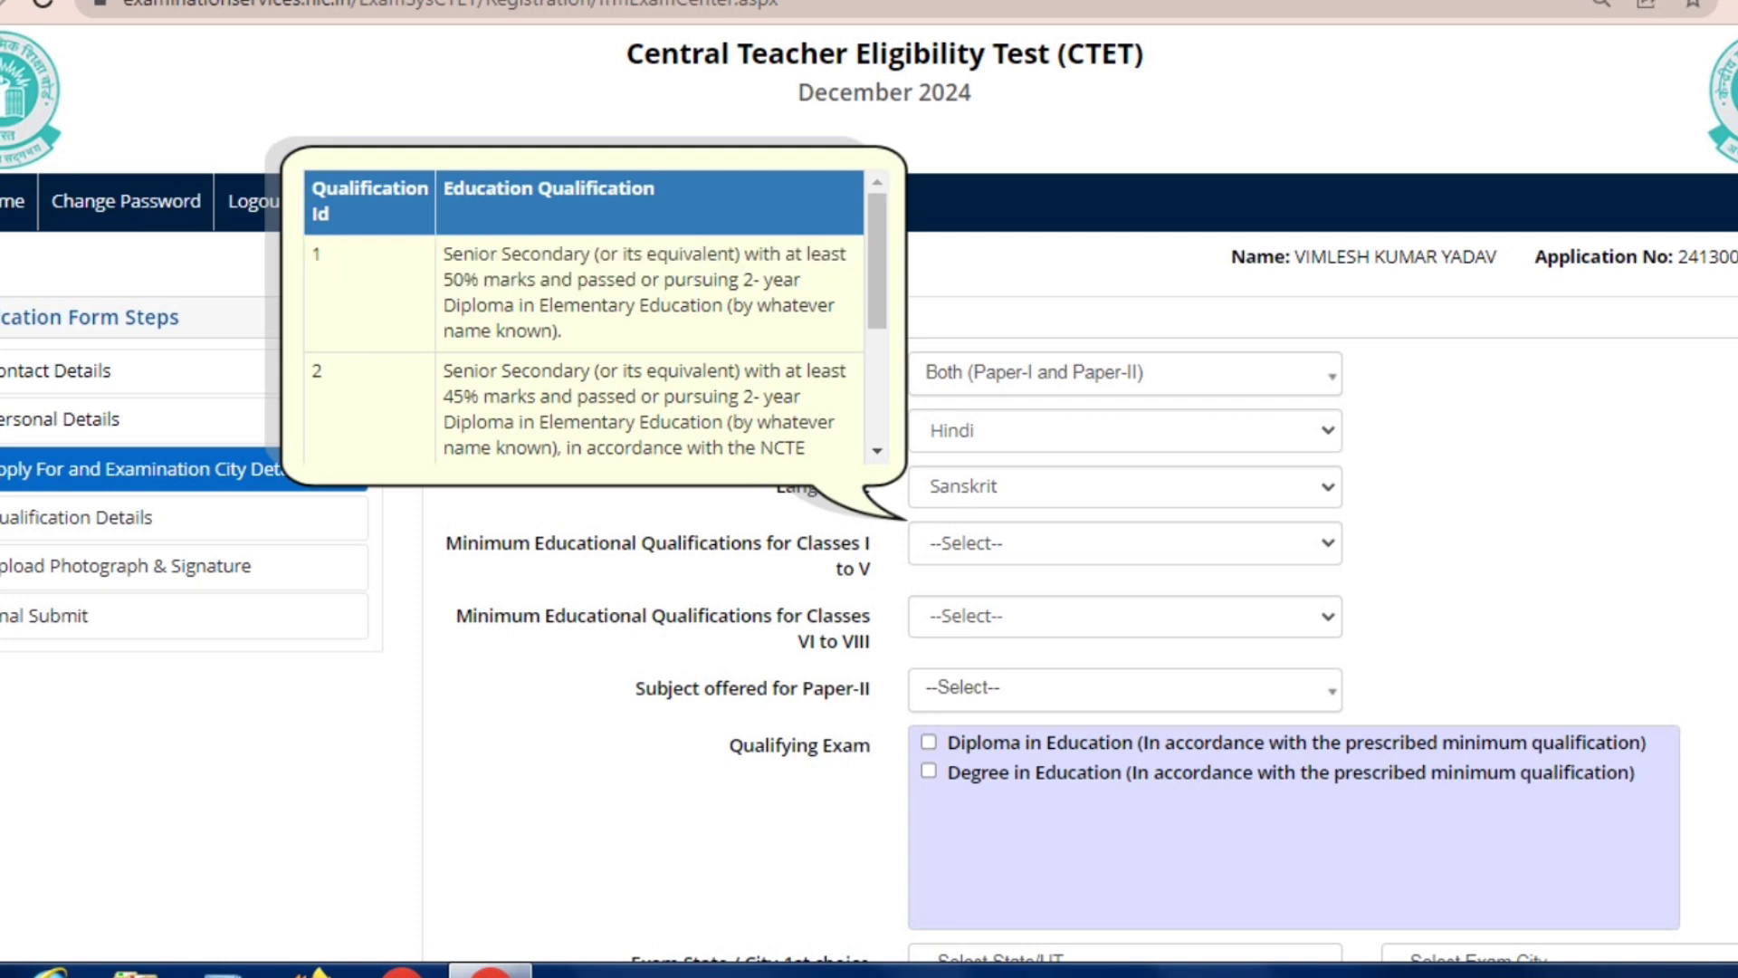
# Step: Read the description of qualification 2 in the minimum educational qualification list for Classes I to V
pyautogui.scroll(-2, 584, 316)
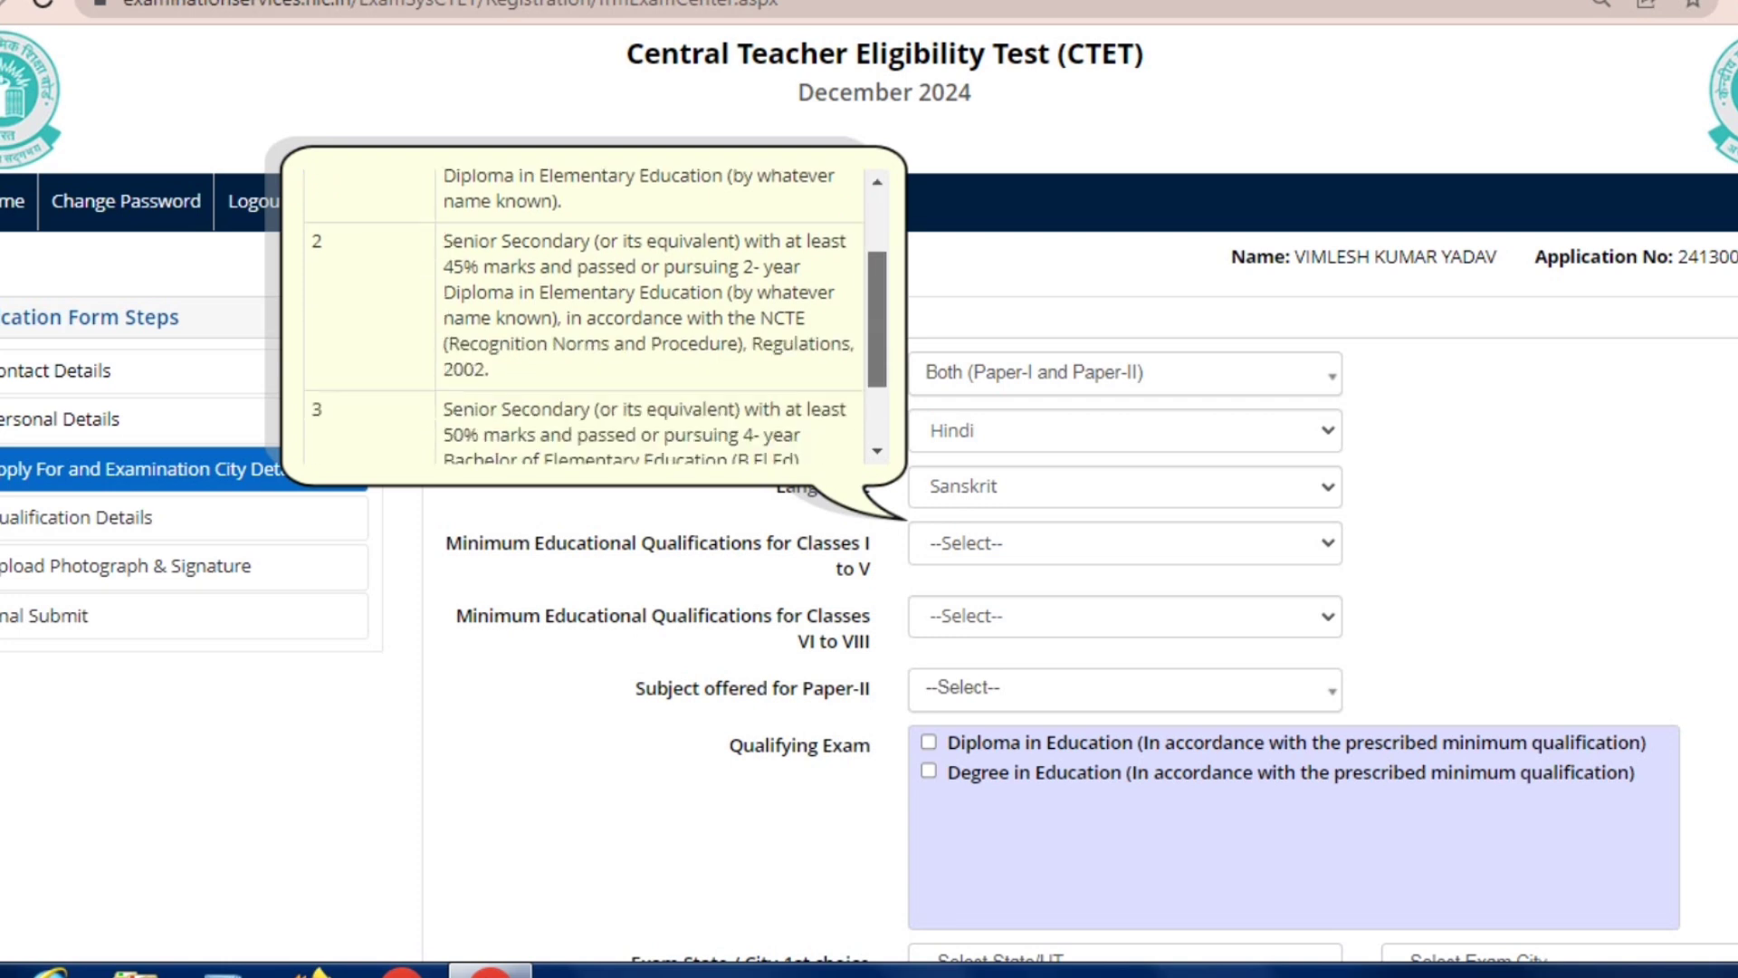
pyautogui.moveTo(489, 236); pyautogui.dragTo(541, 235)
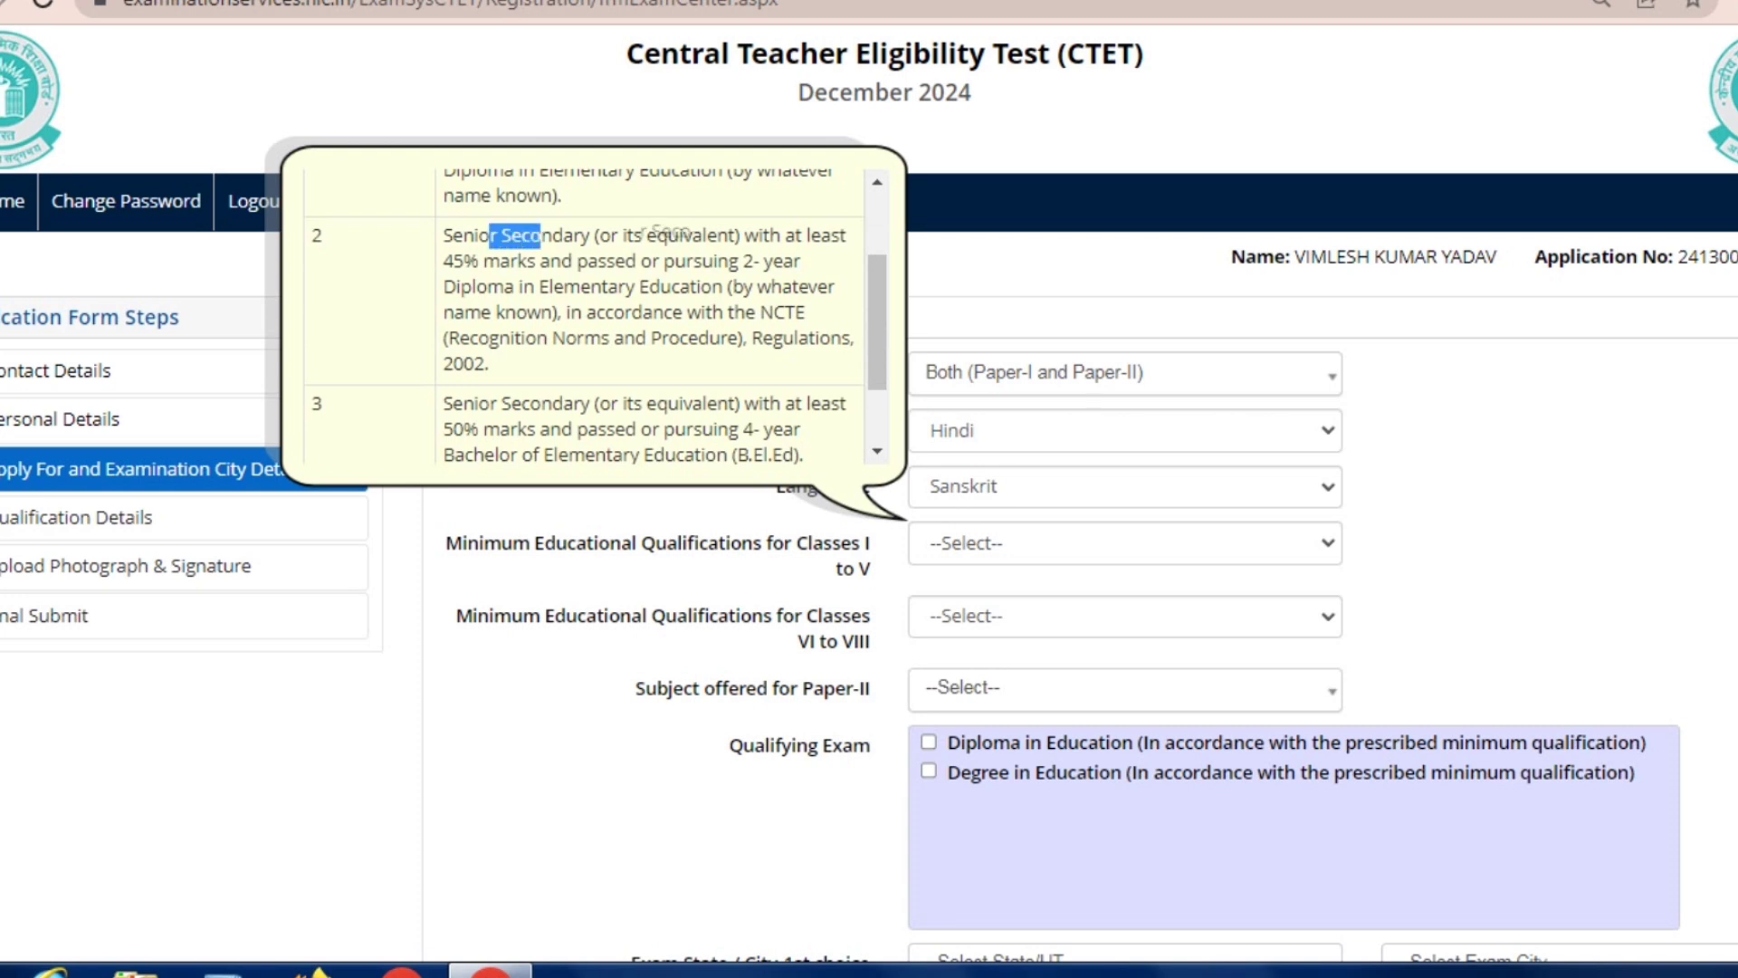
pyautogui.moveTo(527, 261); pyautogui.dragTo(597, 262)
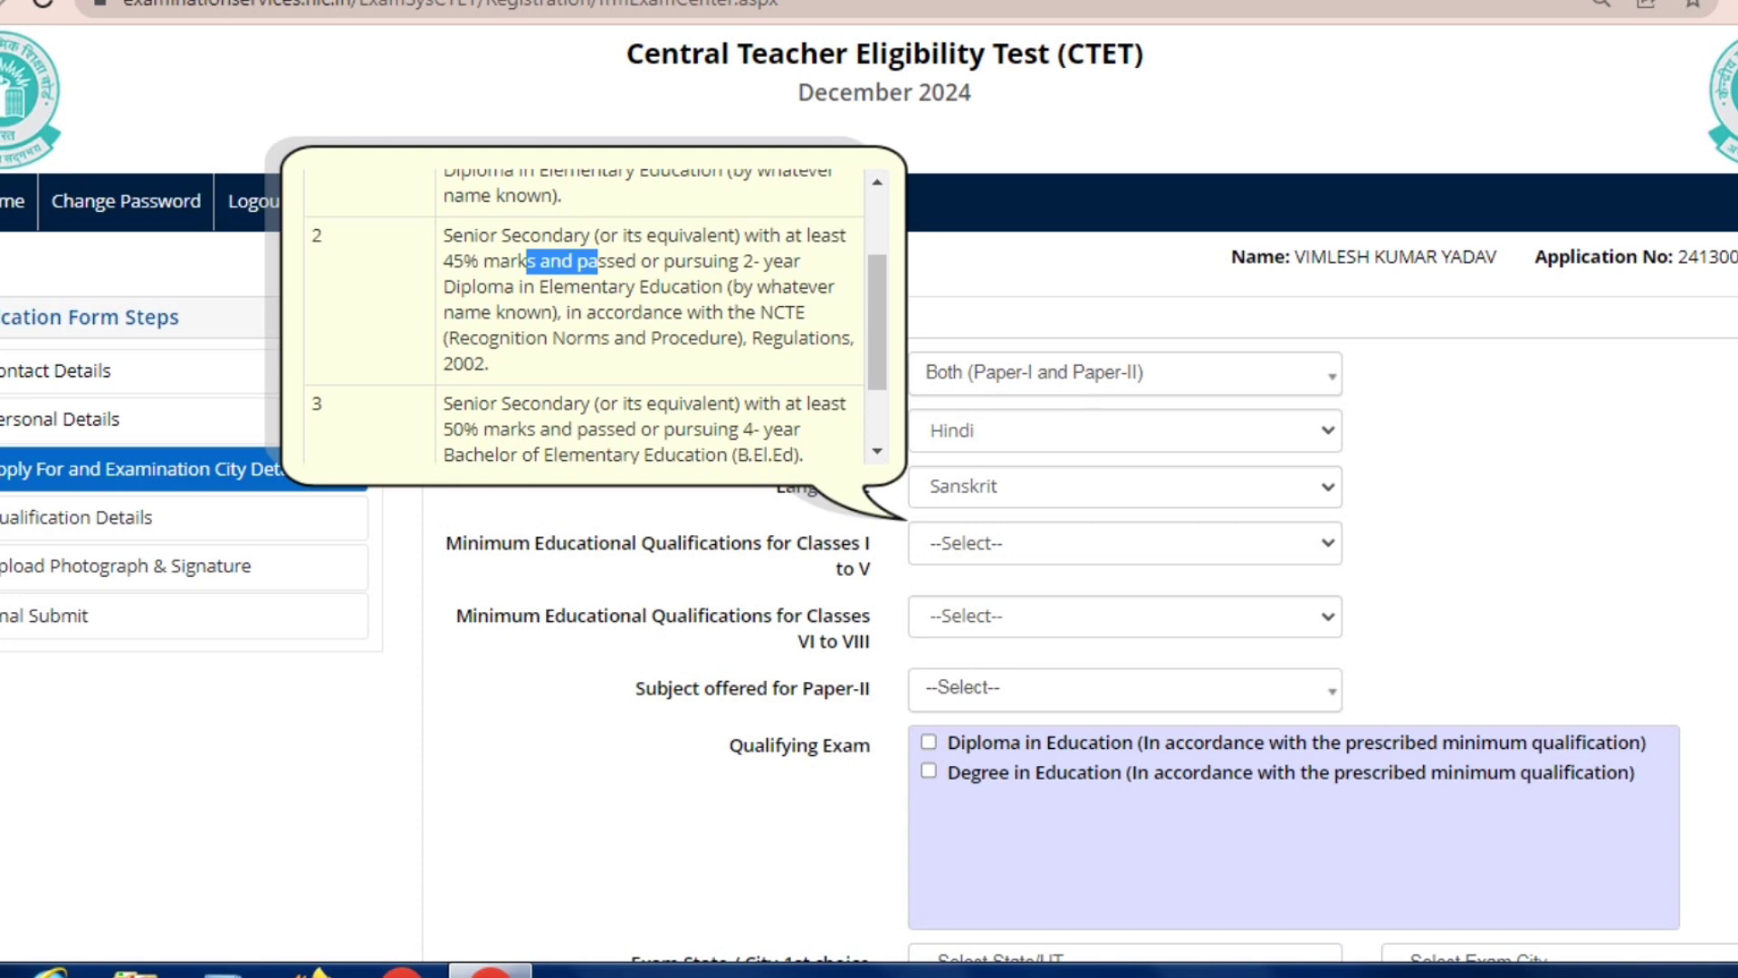
pyautogui.moveTo(694, 262); pyautogui.dragTo(803, 262)
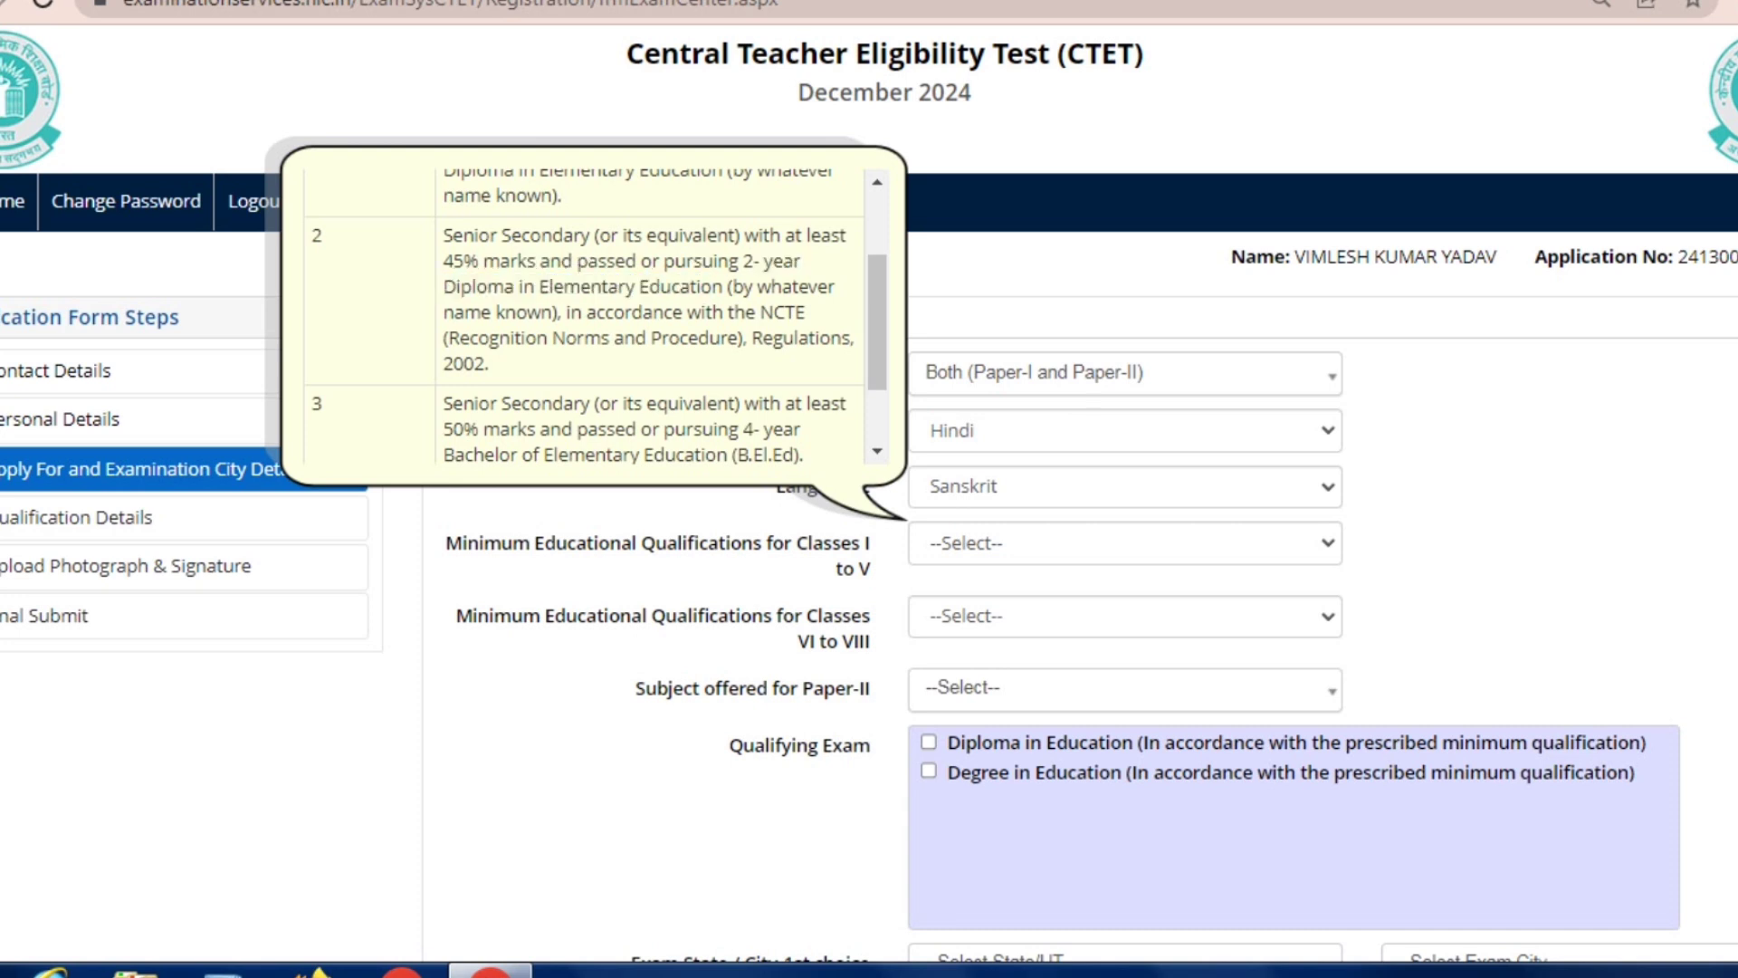
pyautogui.moveTo(700, 286); pyautogui.dragTo(516, 311)
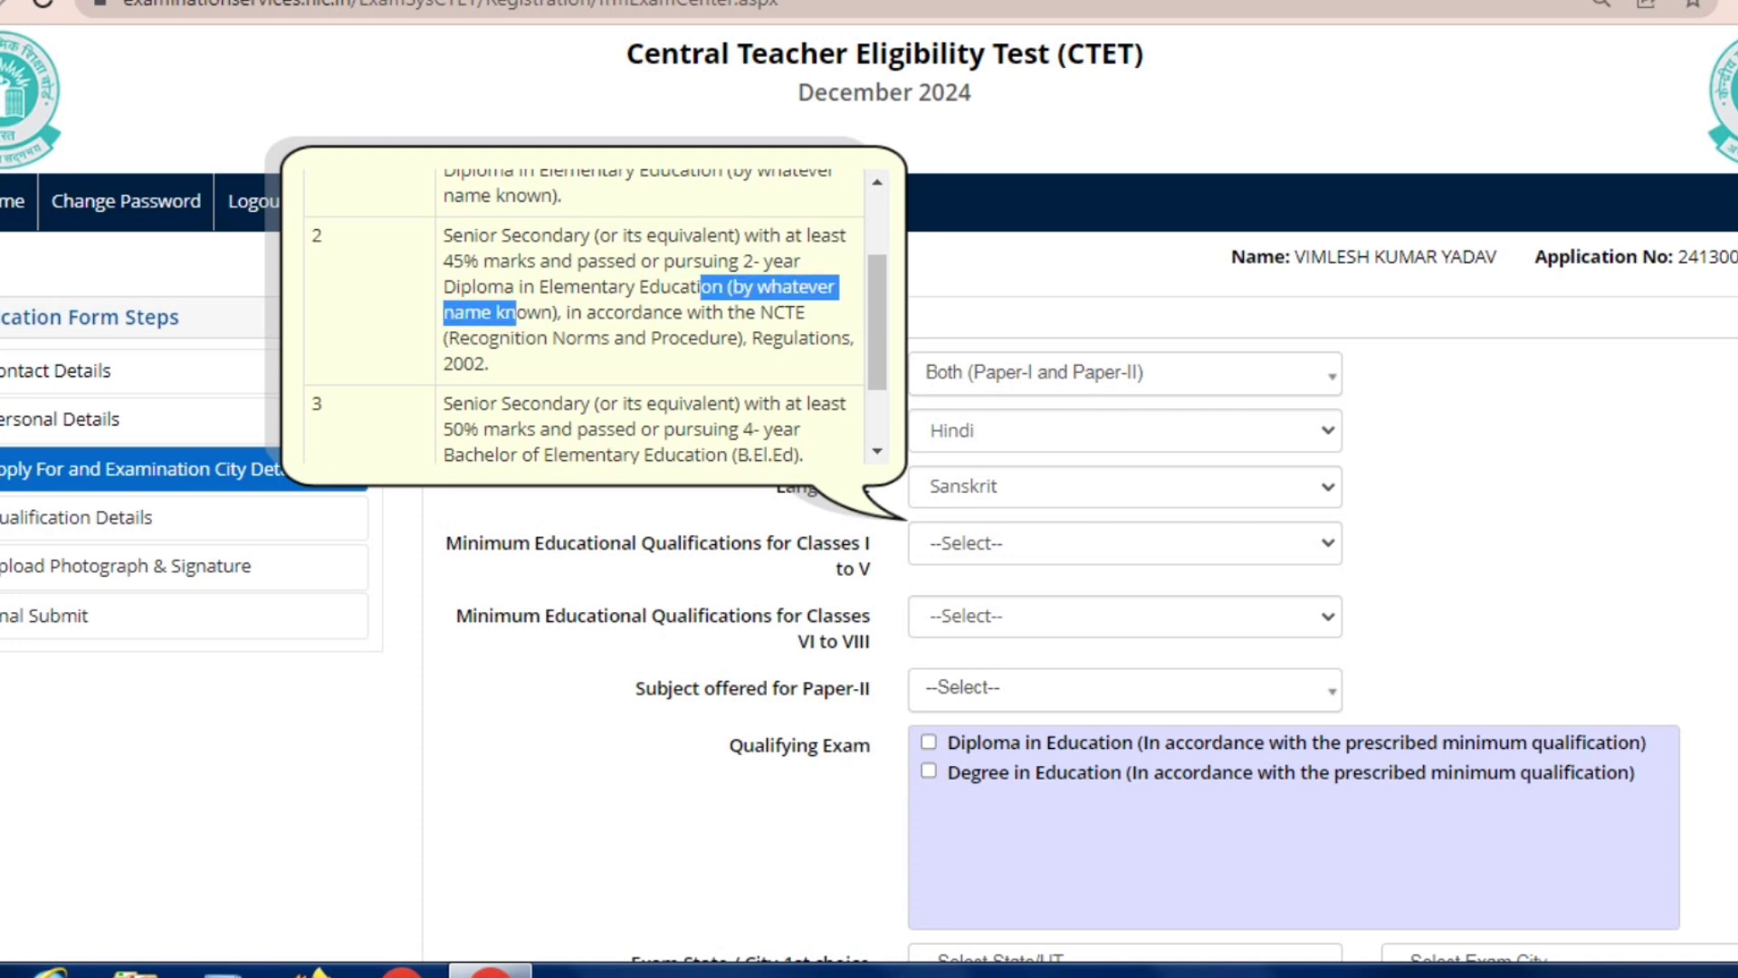
# Step: Read the descriptions of qualifications 3 and 4 in the qualification list for Classes I to V
pyautogui.scroll(-1, 596, 317)
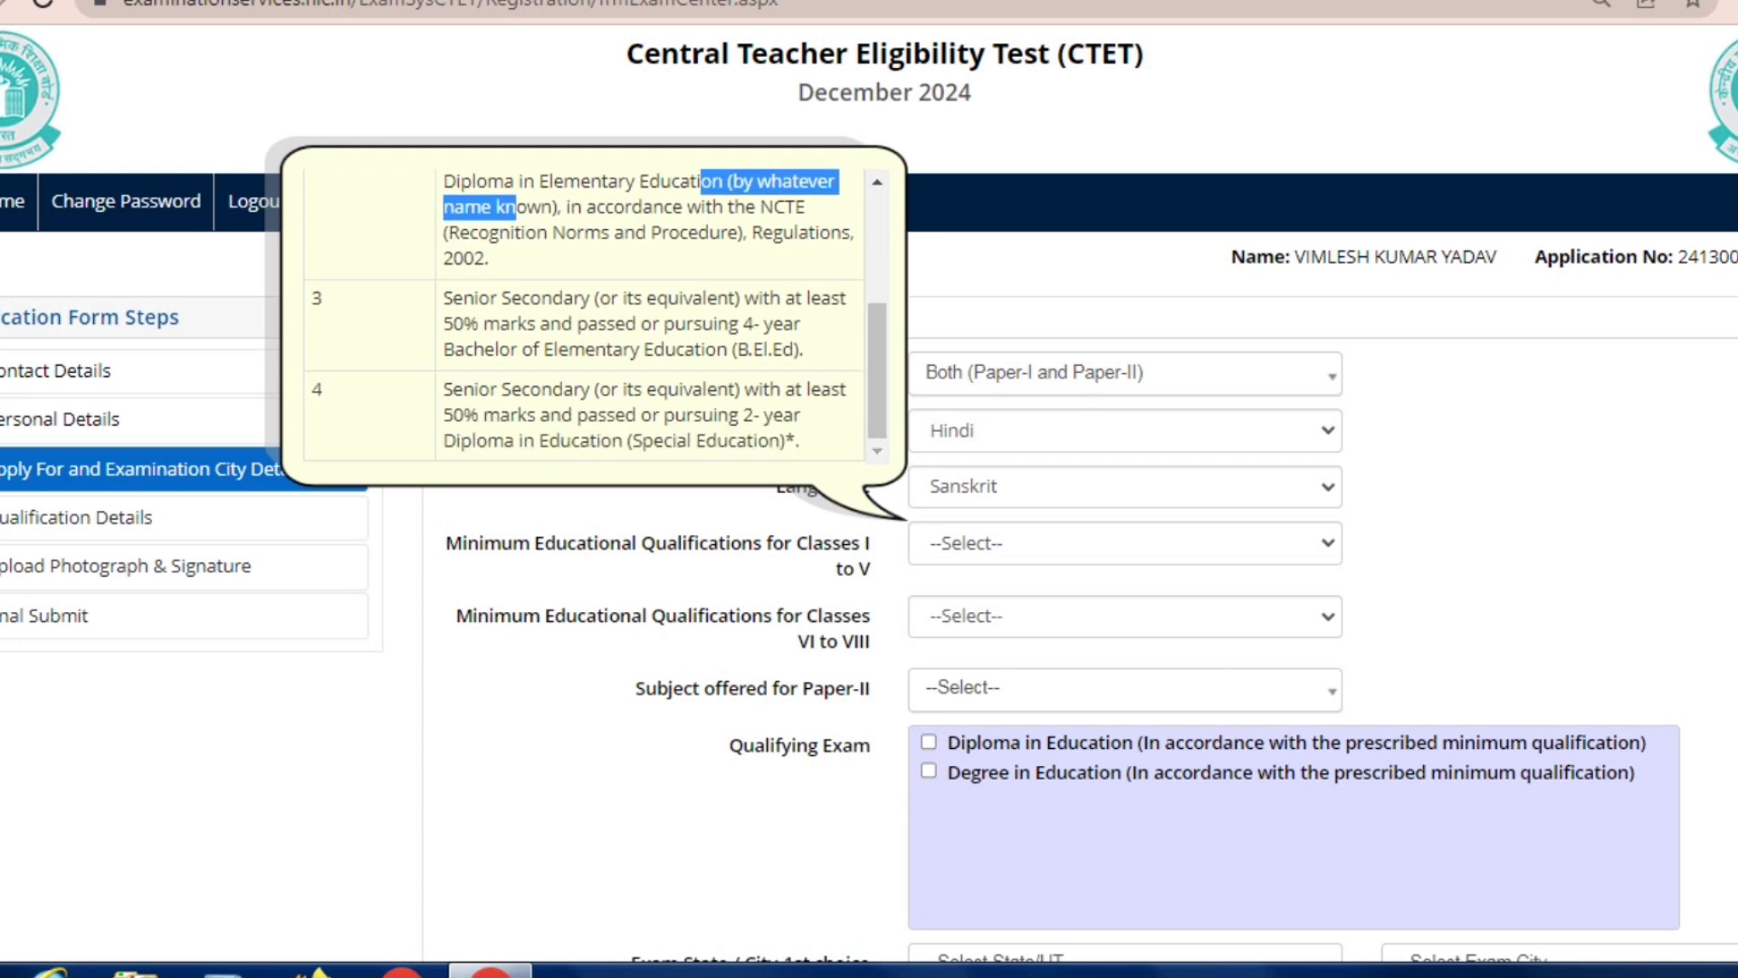
pyautogui.moveTo(541, 298); pyautogui.dragTo(463, 323)
pyautogui.click(465, 325)
pyautogui.moveTo(674, 323); pyautogui.dragTo(795, 350)
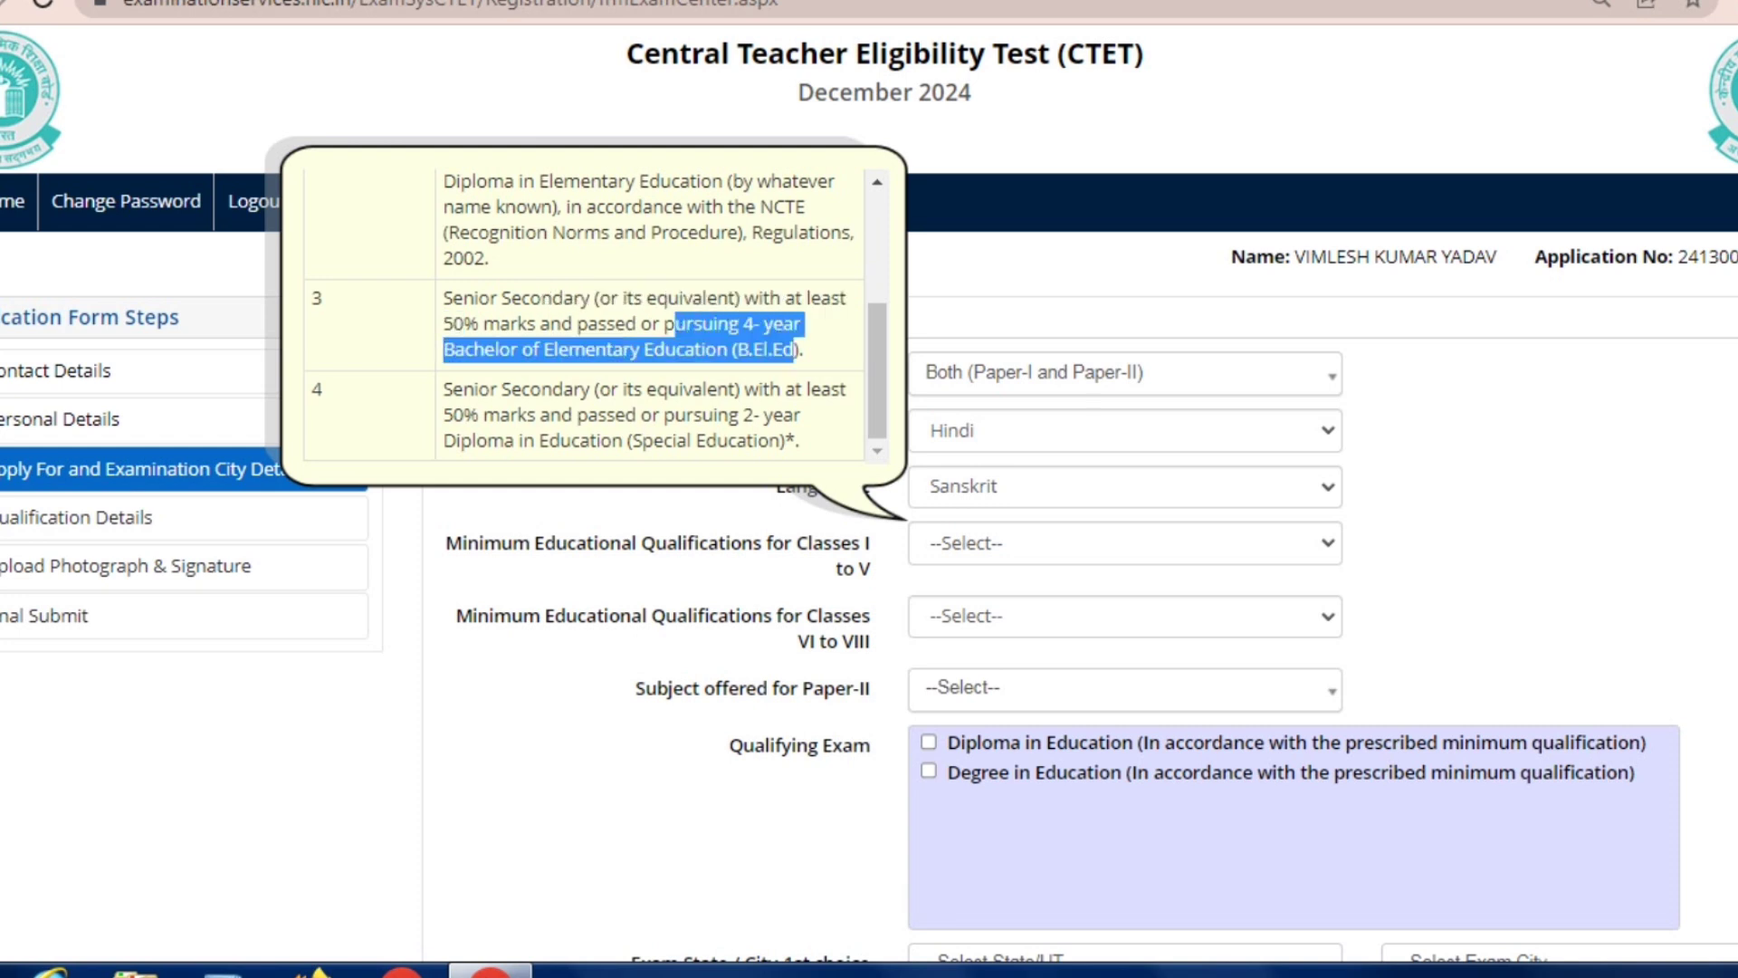
pyautogui.moveTo(444, 298); pyautogui.dragTo(444, 182)
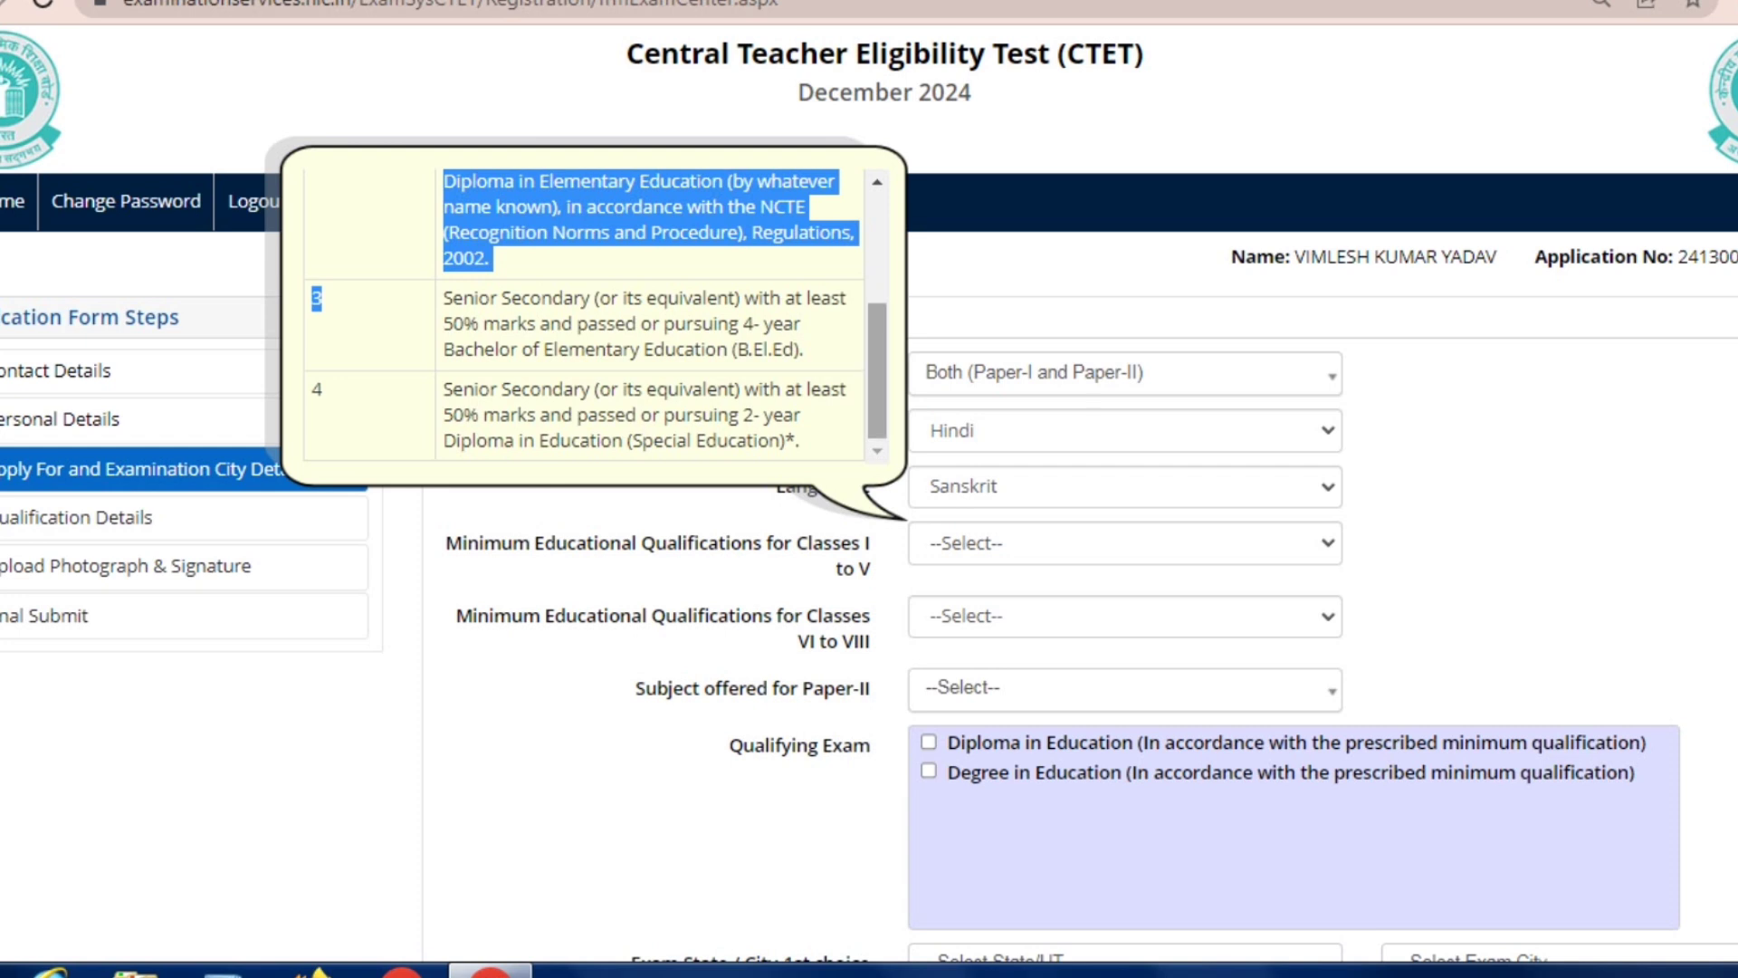
pyautogui.moveTo(497, 390); pyautogui.dragTo(744, 389)
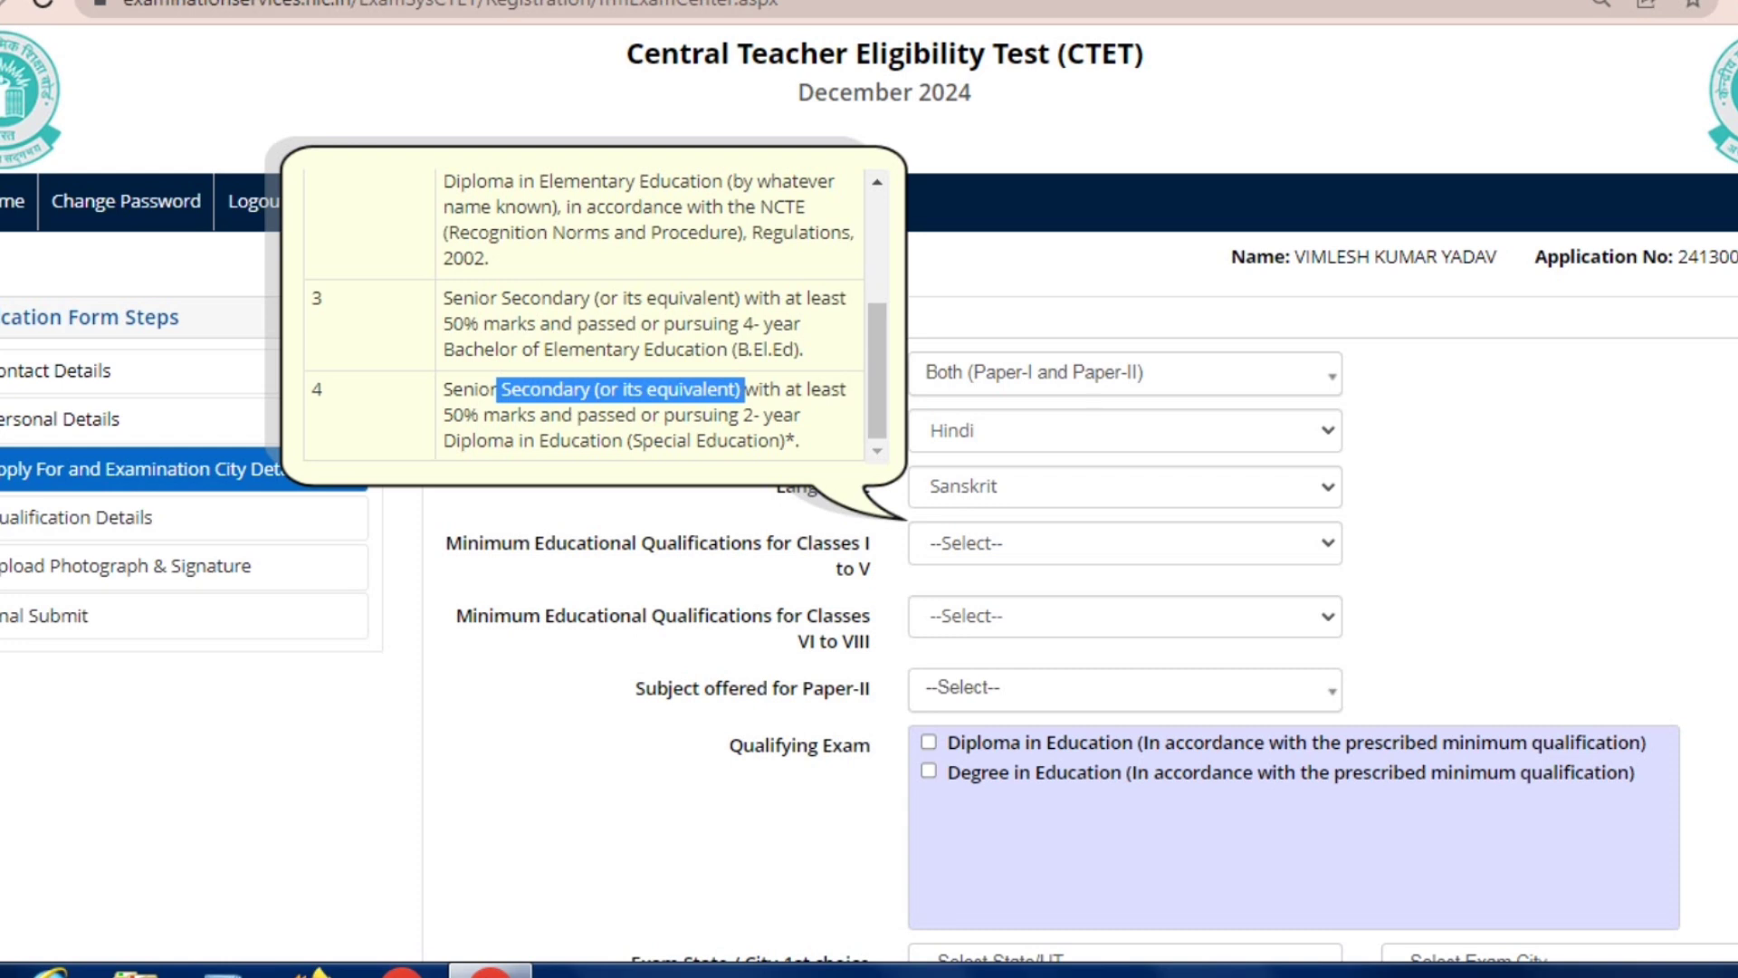
pyautogui.click(778, 403)
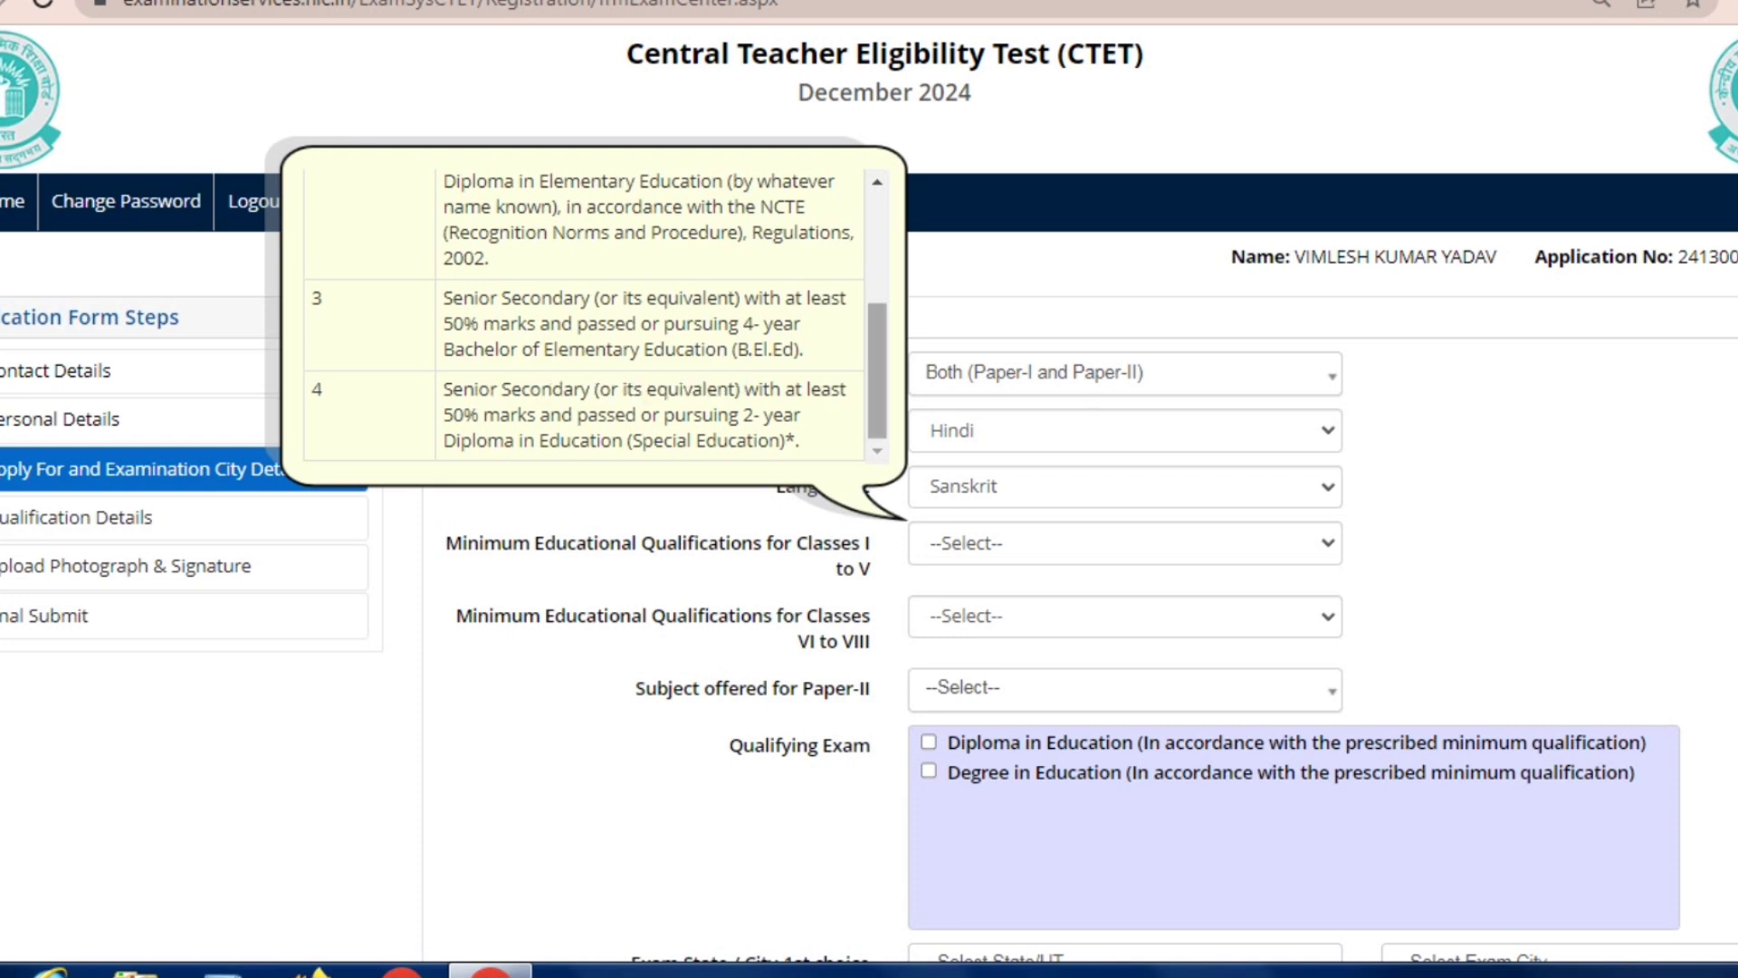
# Step: Set the Minimum Educational Qualifications for Classes I to V to 1
pyautogui.scroll(5, 584, 317)
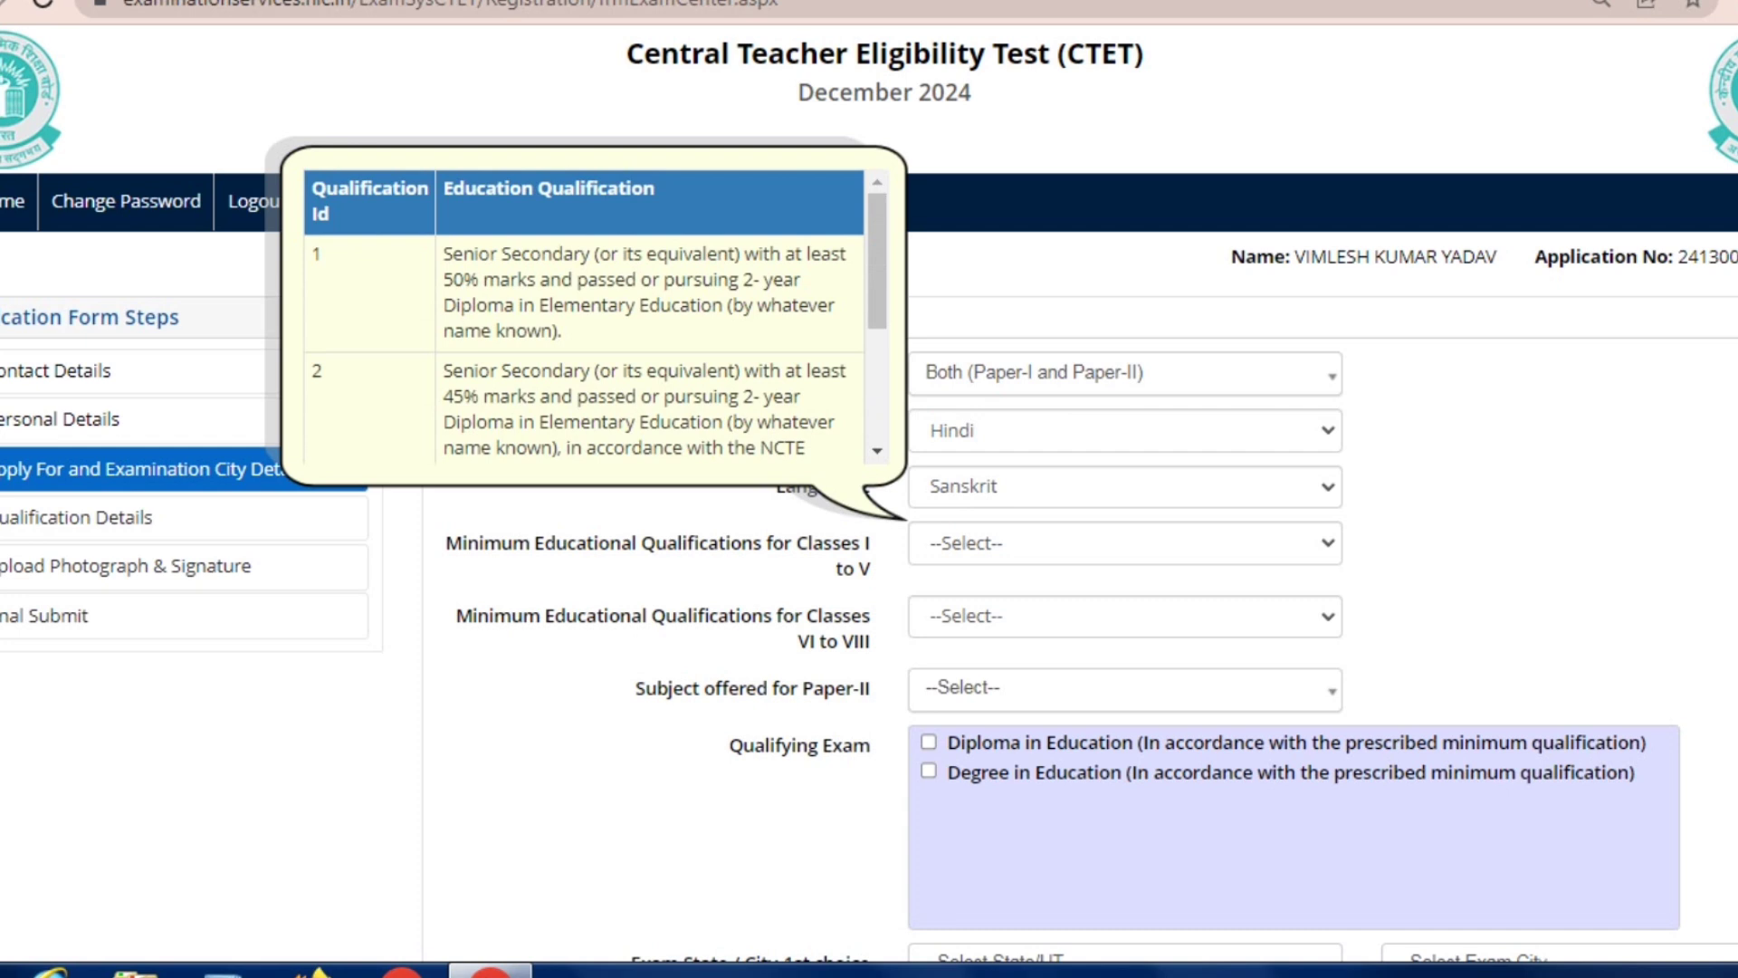
pyautogui.click(1124, 544)
pyautogui.click(1124, 606)
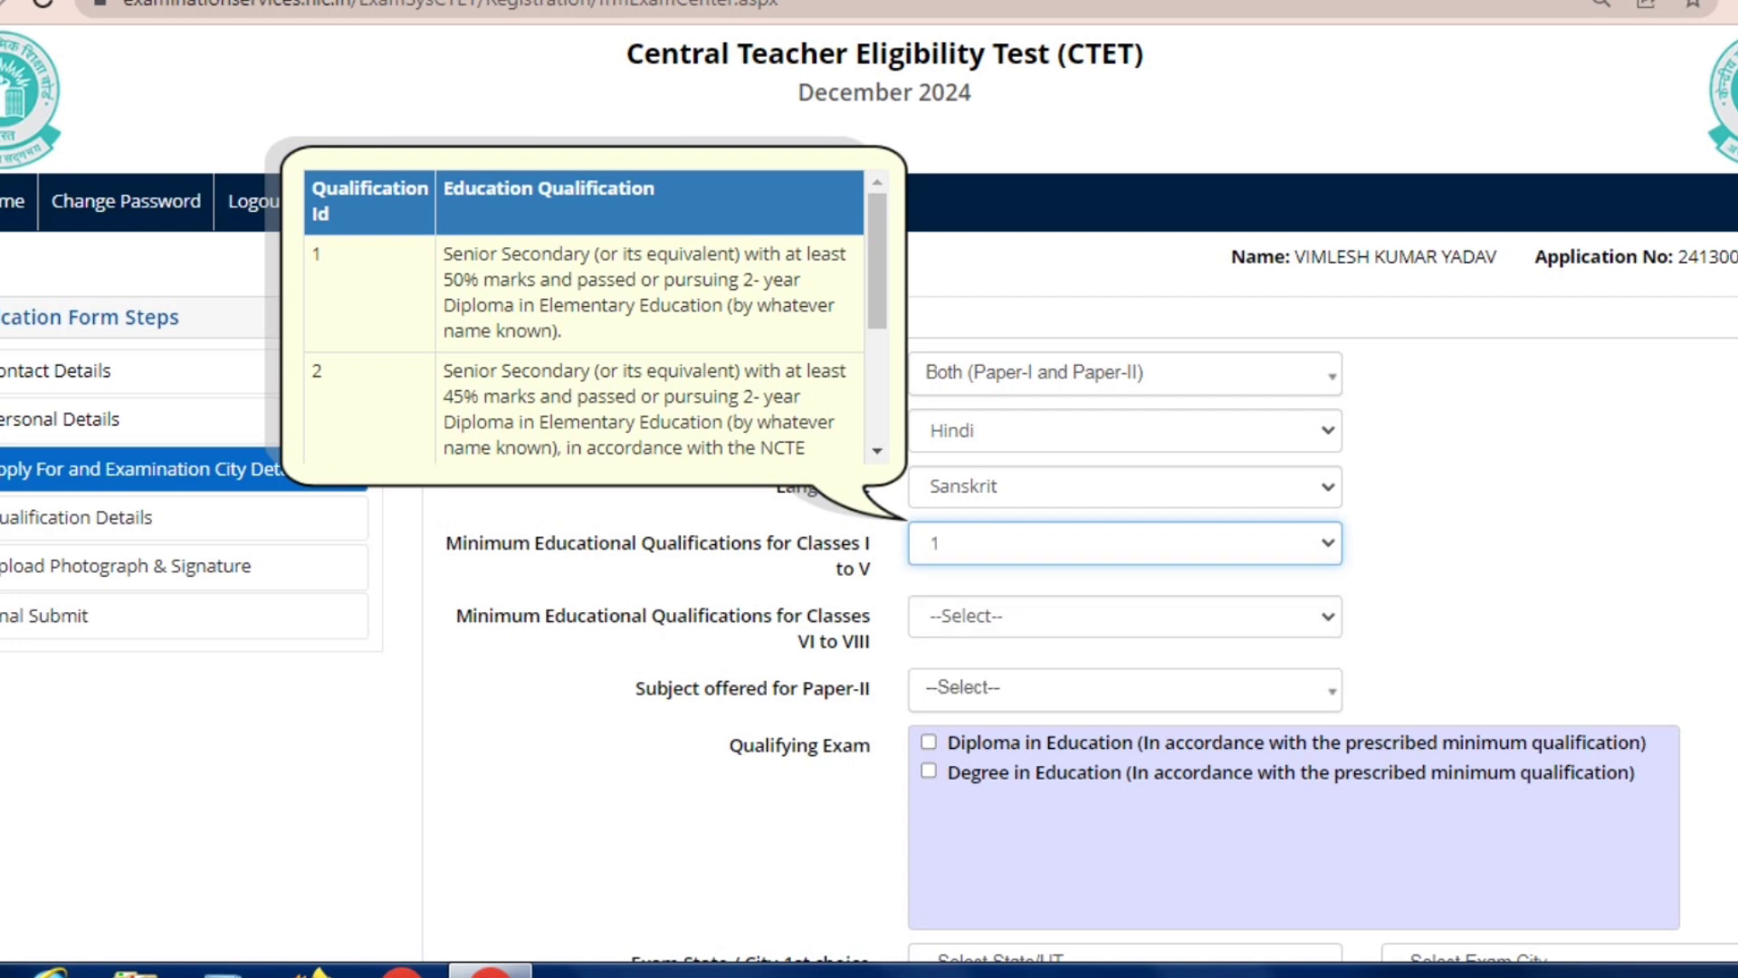
# Step: Open the minimum educational qualification choices for Classes VI to VIII and read the description of qualification 1
pyautogui.moveTo(477, 616); pyautogui.dragTo(619, 616)
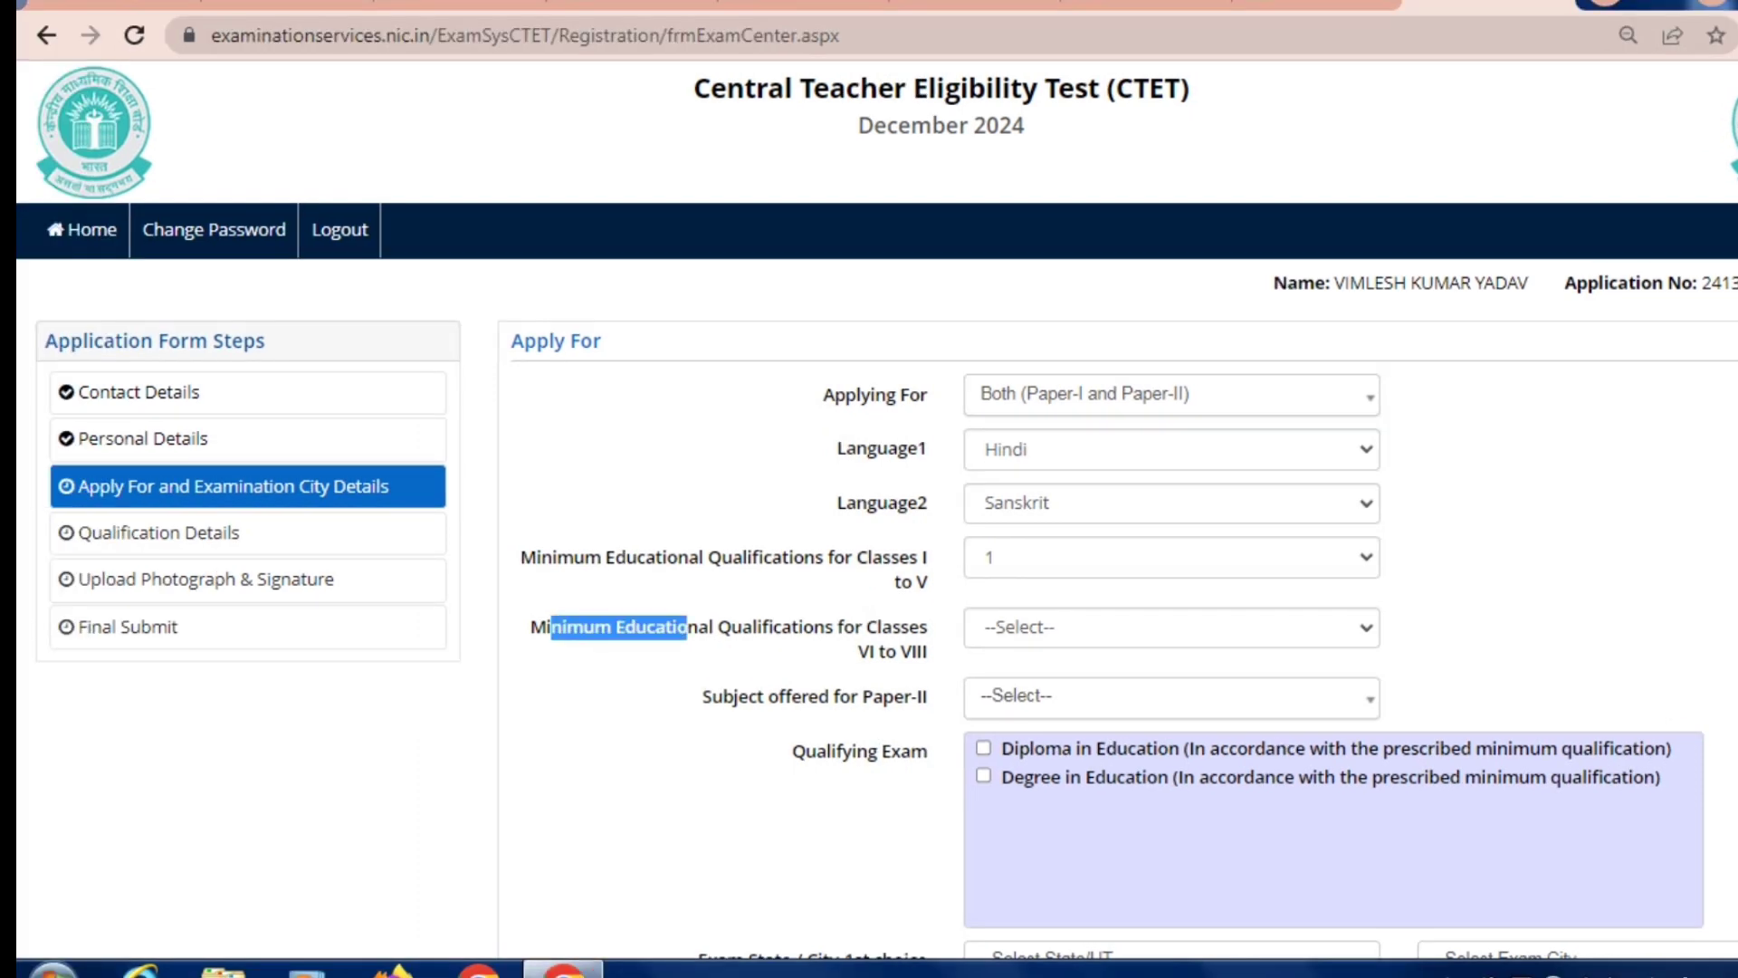
pyautogui.click(1171, 628)
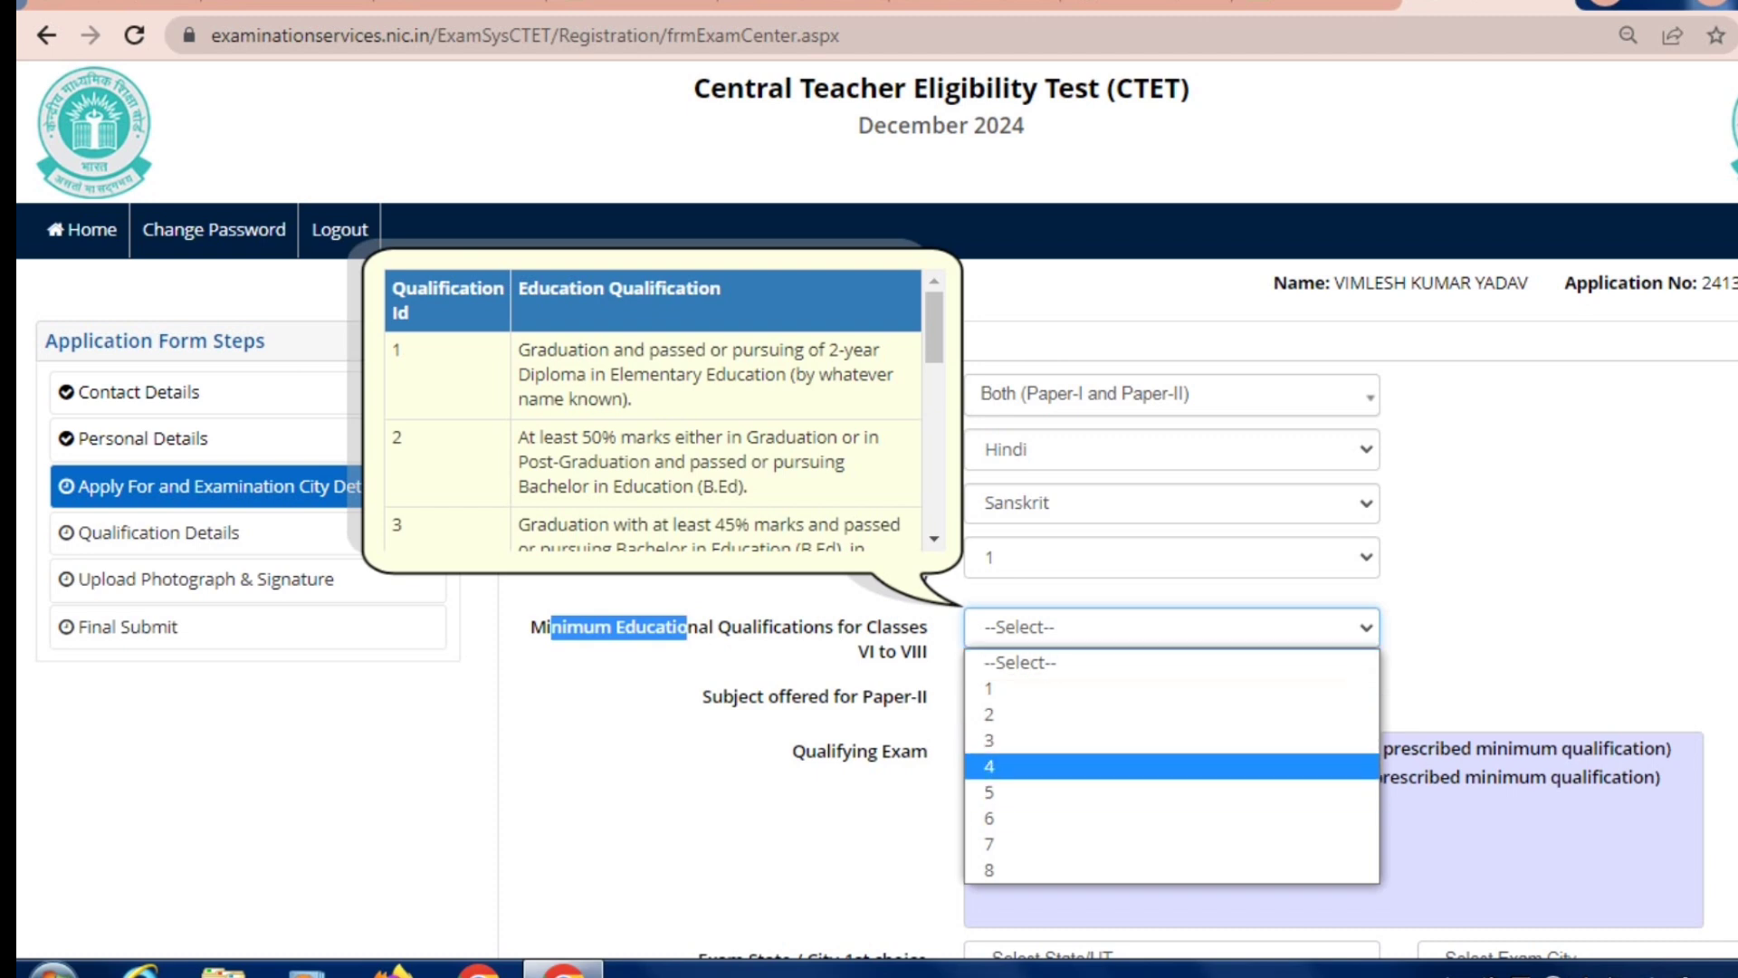
pyautogui.moveTo(537, 349); pyautogui.dragTo(744, 349)
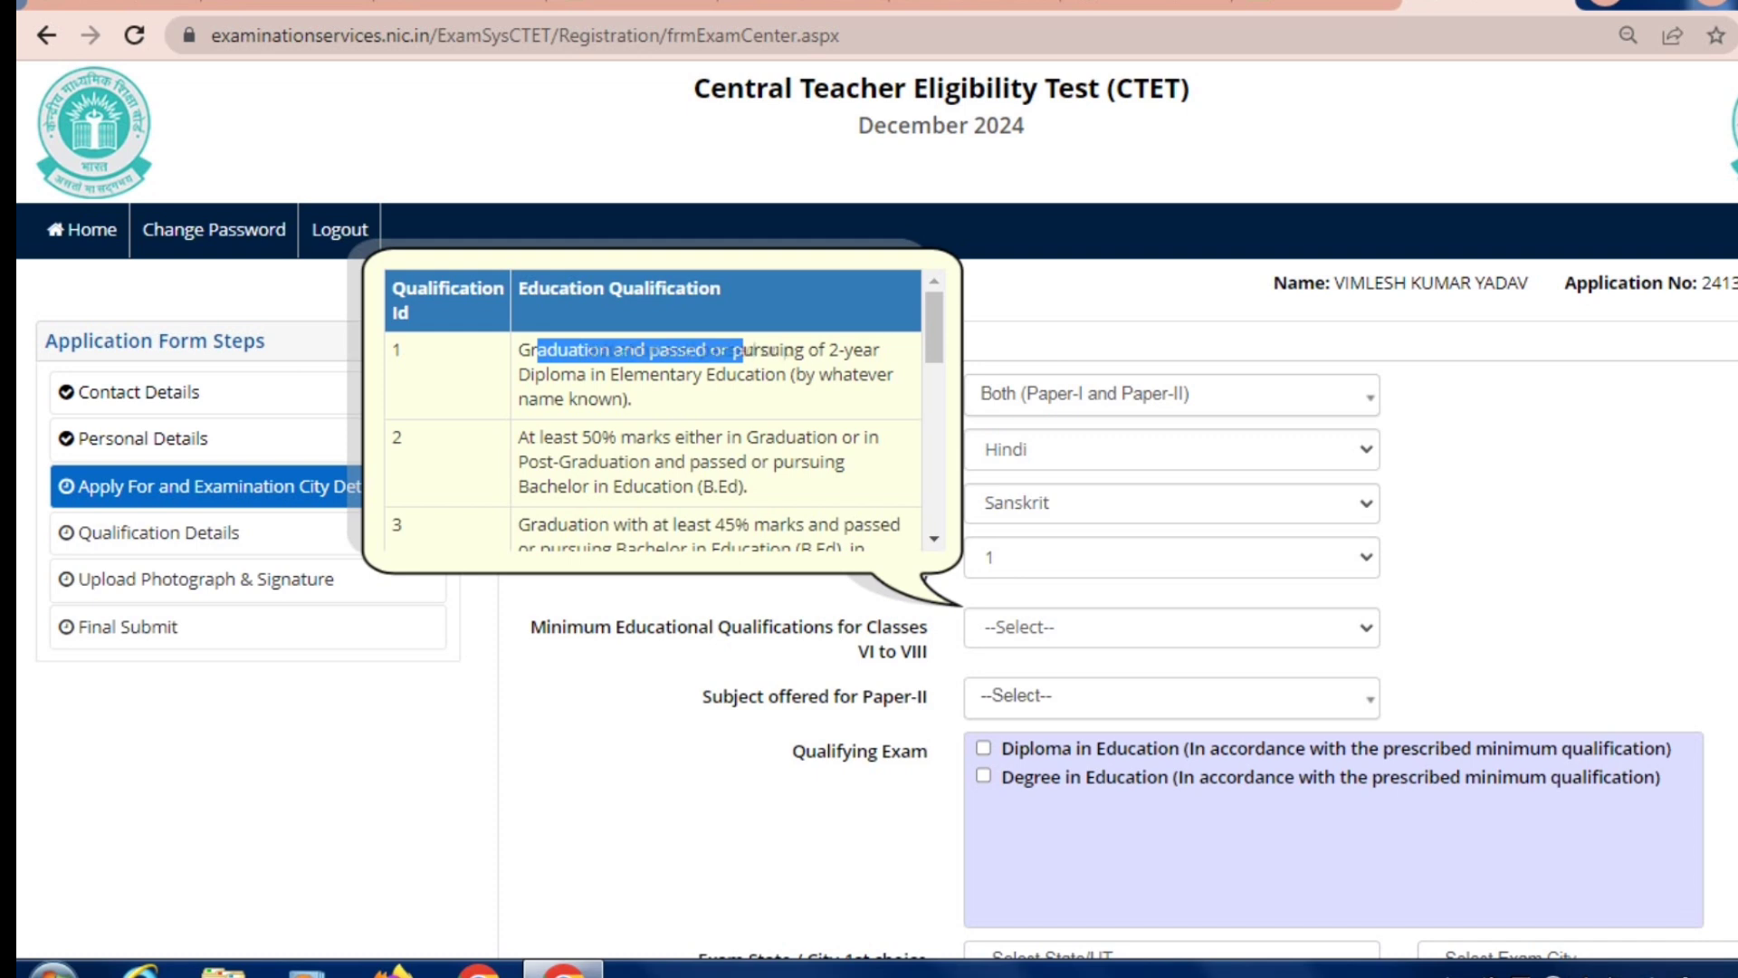
pyautogui.click(743, 352)
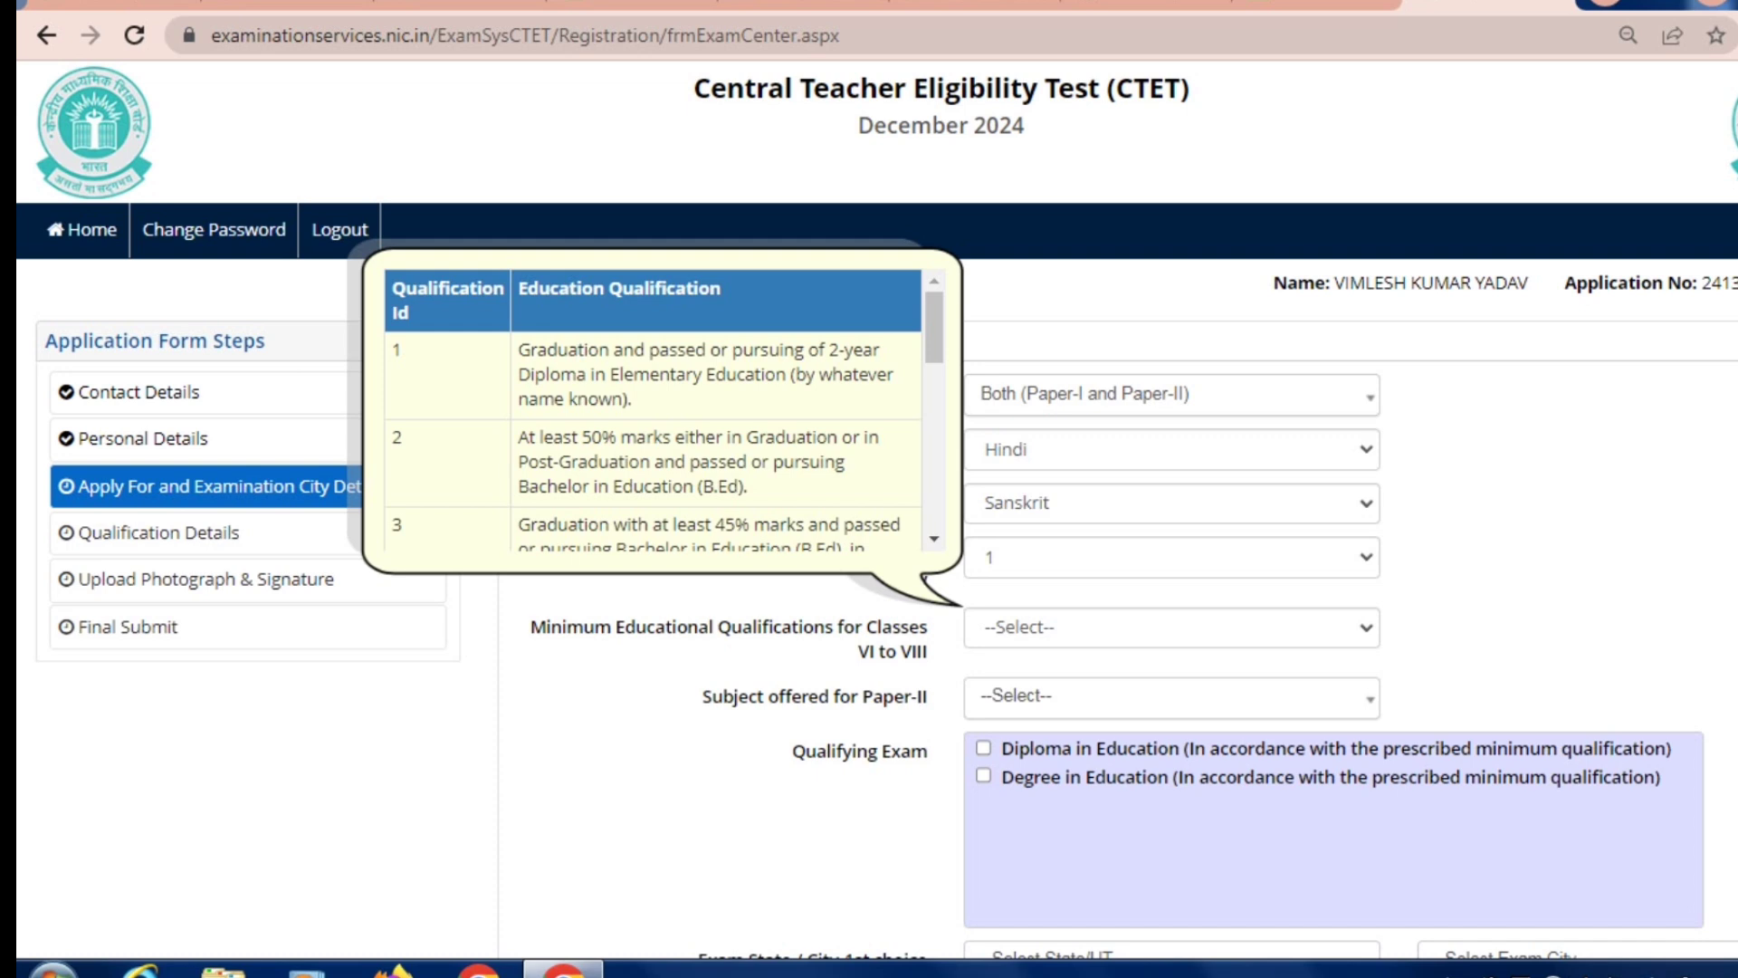
pyautogui.moveTo(594, 375); pyautogui.dragTo(807, 350)
pyautogui.click(685, 373)
pyautogui.click(695, 351)
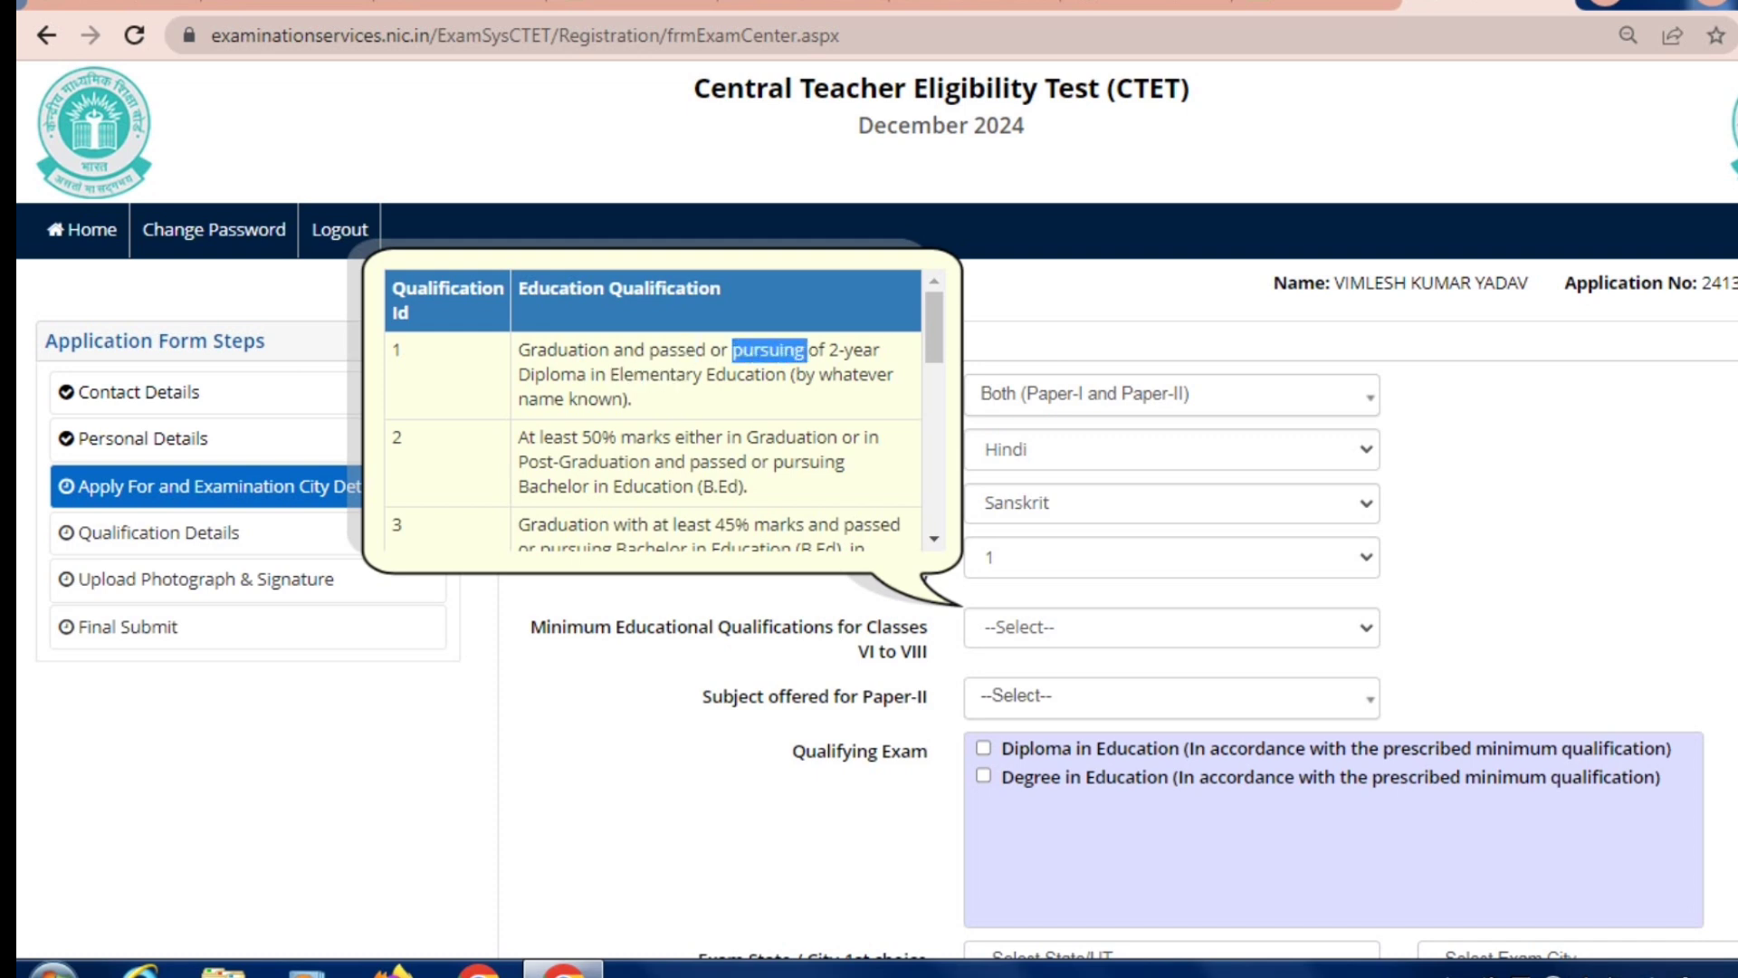
pyautogui.click(806, 351)
pyautogui.moveTo(544, 375); pyautogui.dragTo(659, 375)
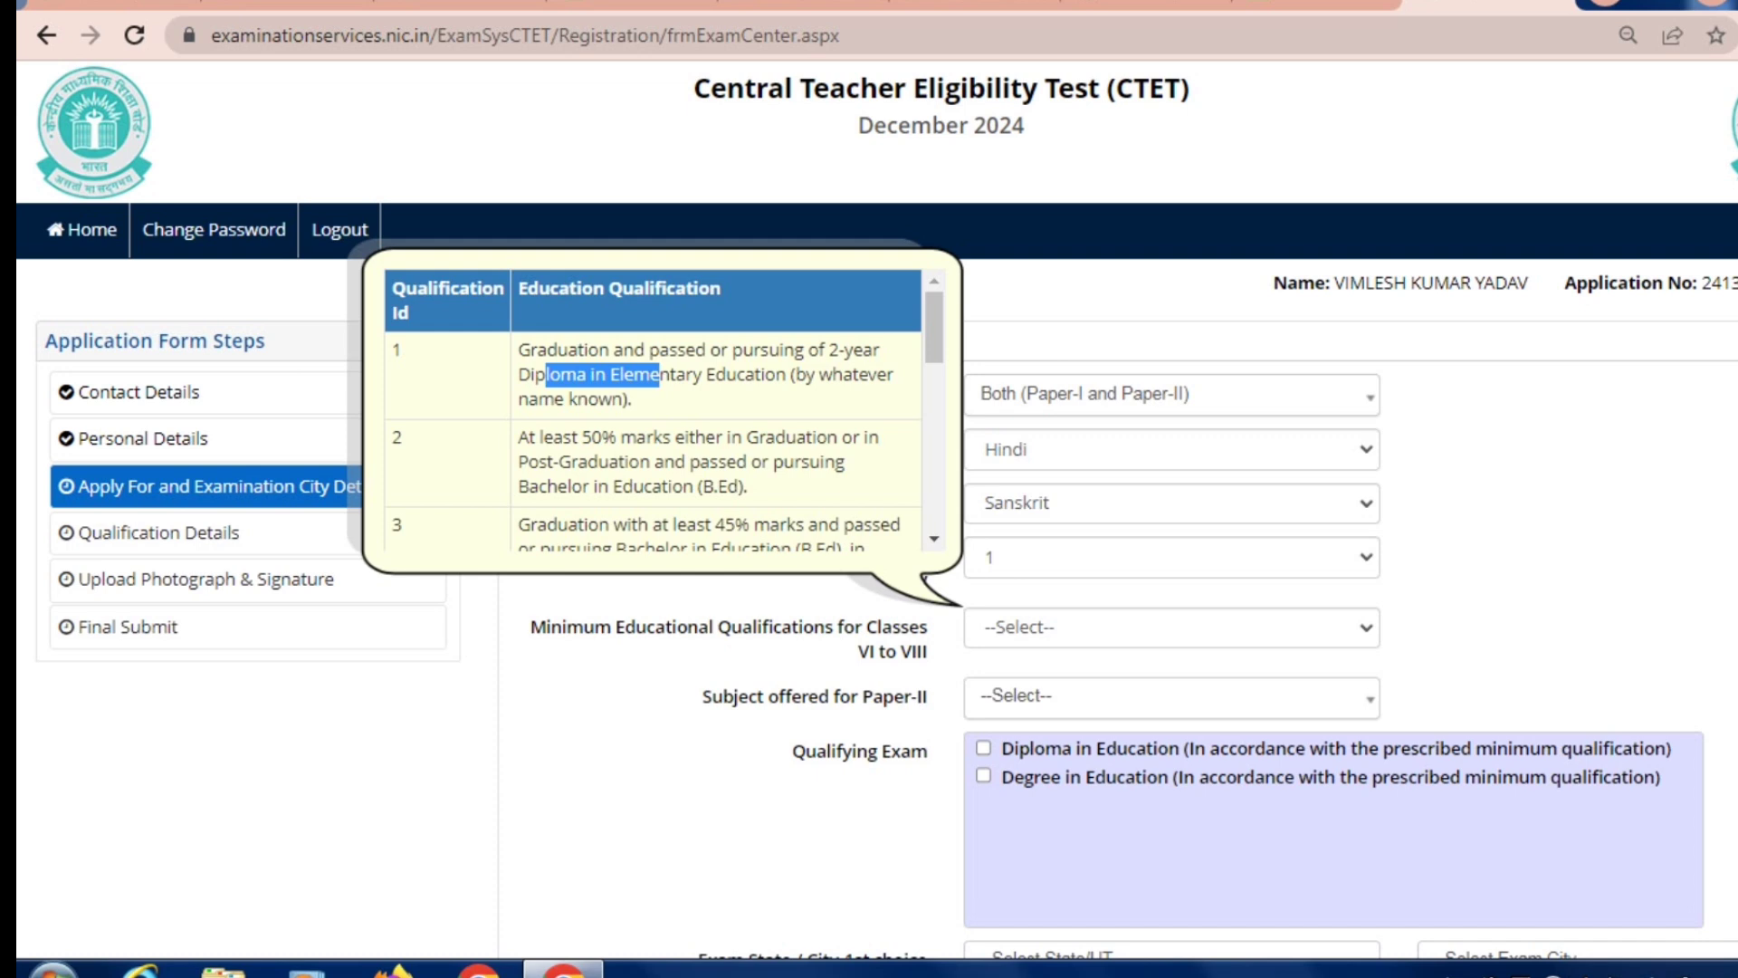
# Step: Examine the marks and degree requirements of qualification 2 in the list for Classes VI to VIII
pyautogui.moveTo(528, 437); pyautogui.dragTo(815, 437)
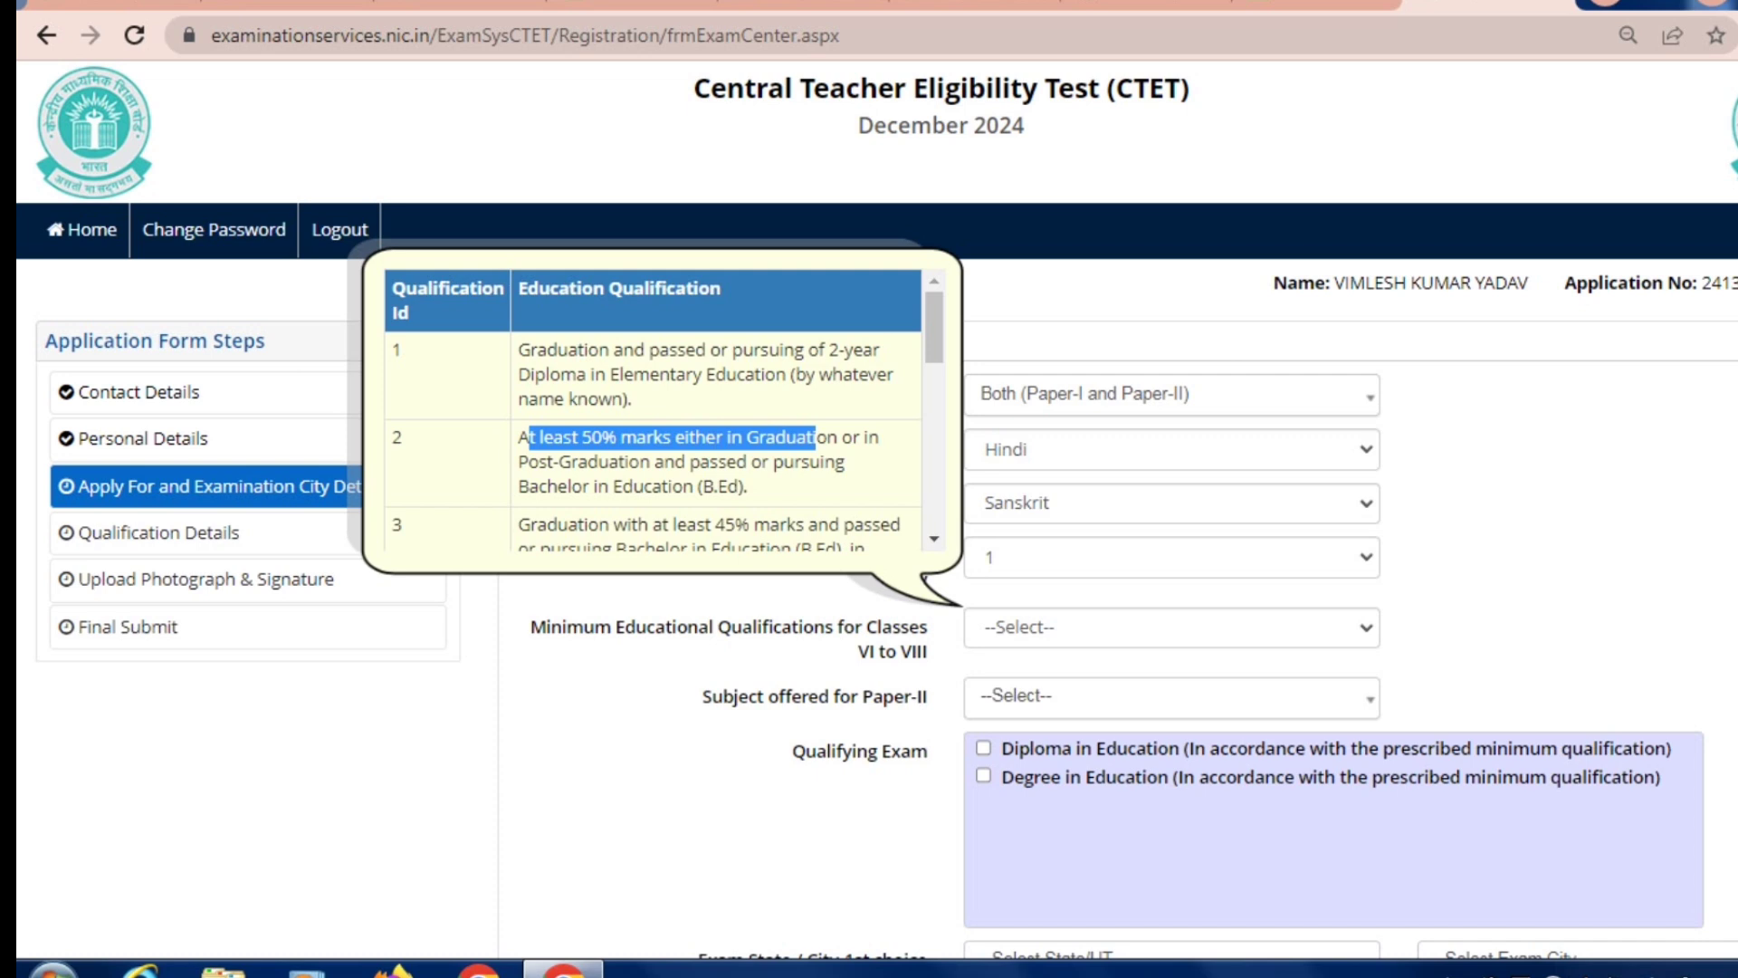
pyautogui.moveTo(731, 437)
pyautogui.mouseDown()
pyautogui.moveTo(614, 437)
pyautogui.moveTo(727, 438)
pyautogui.mouseUp()
pyautogui.click(617, 438)
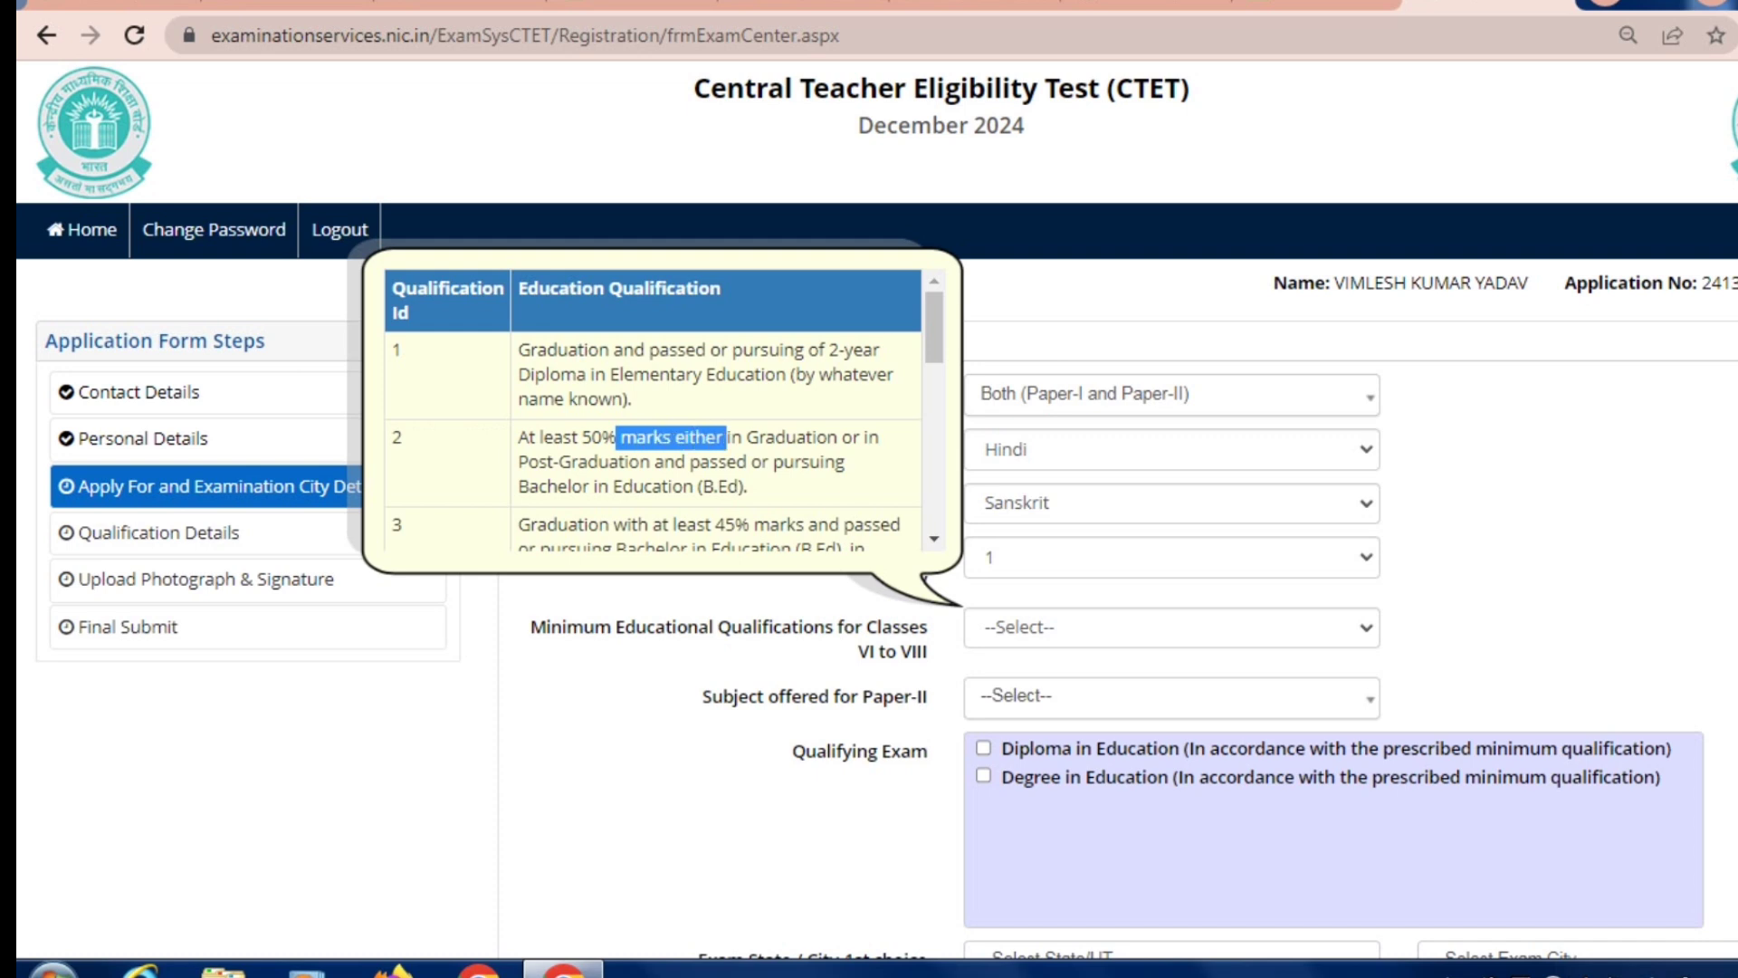
pyautogui.moveTo(827, 437); pyautogui.dragTo(553, 437)
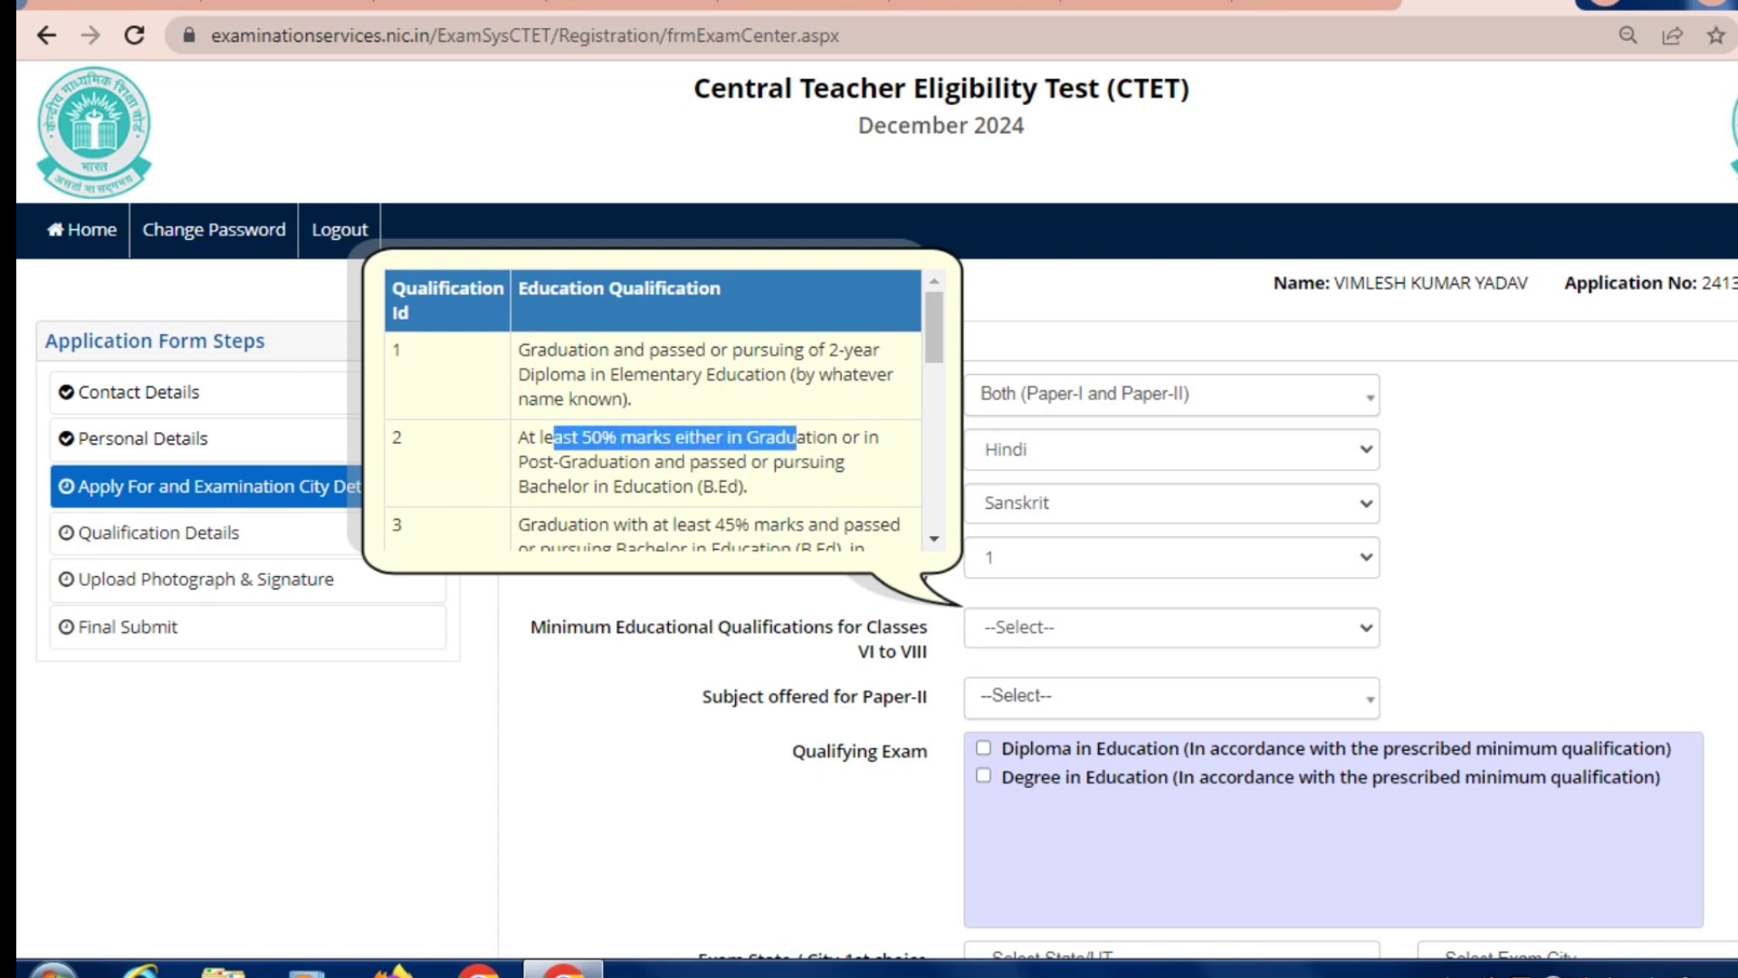
pyautogui.click(555, 439)
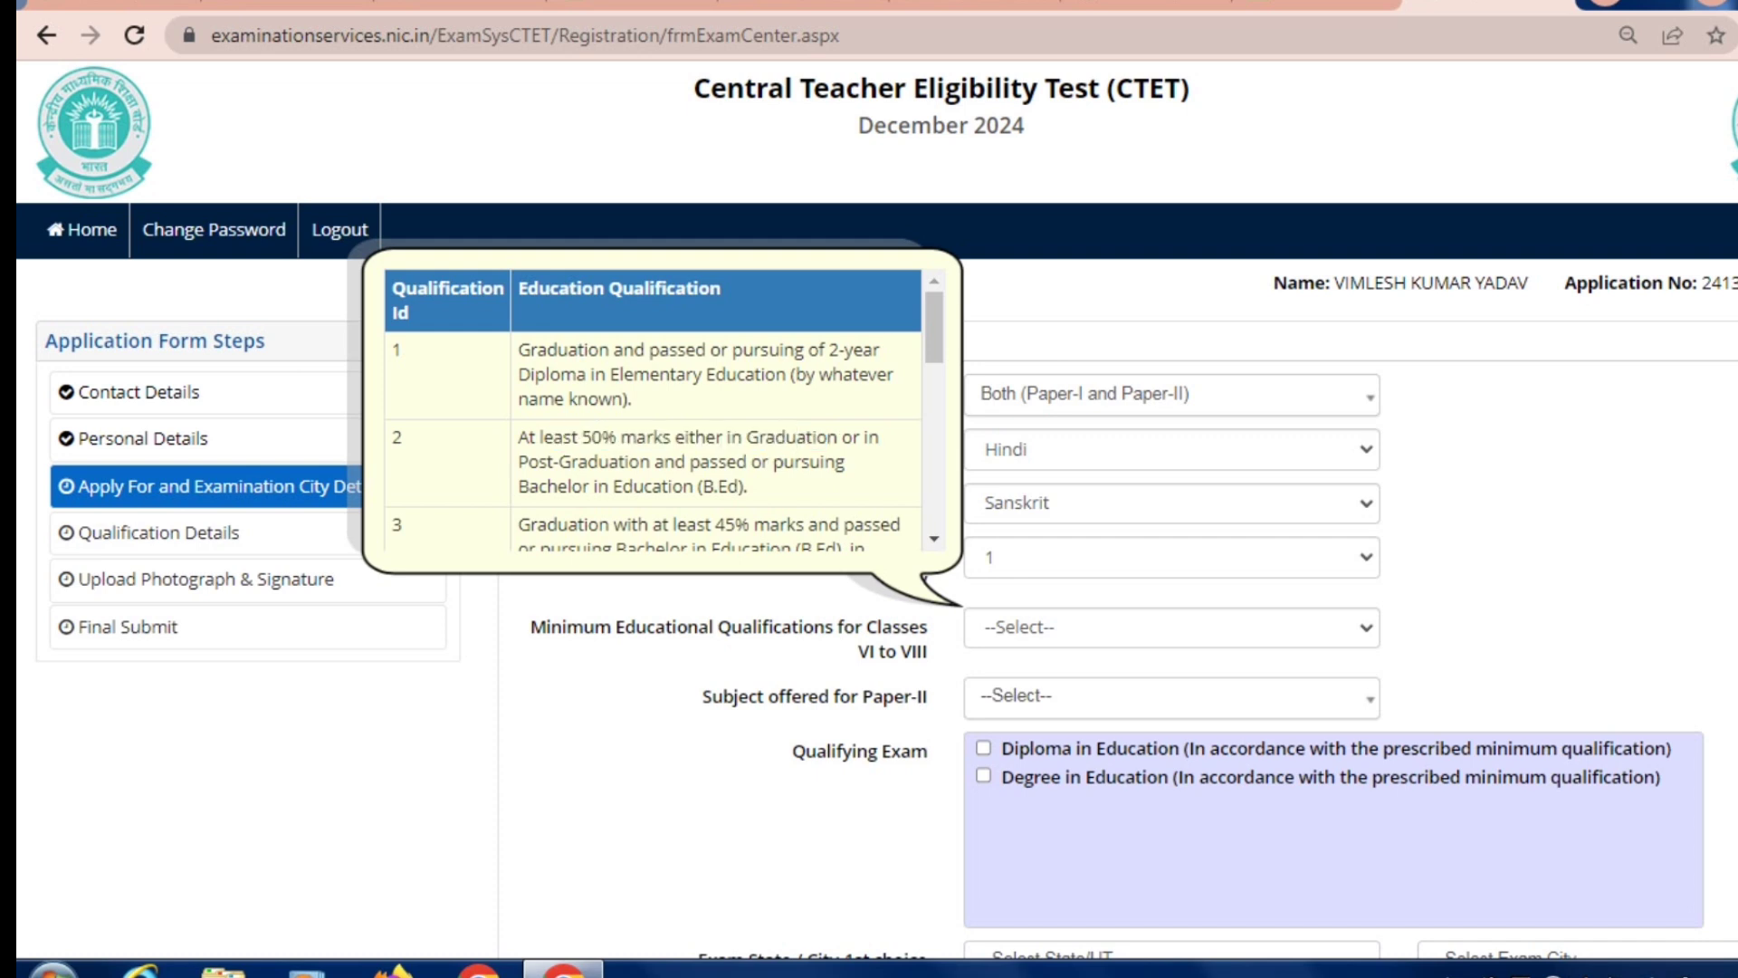
pyautogui.moveTo(573, 437); pyautogui.dragTo(820, 462)
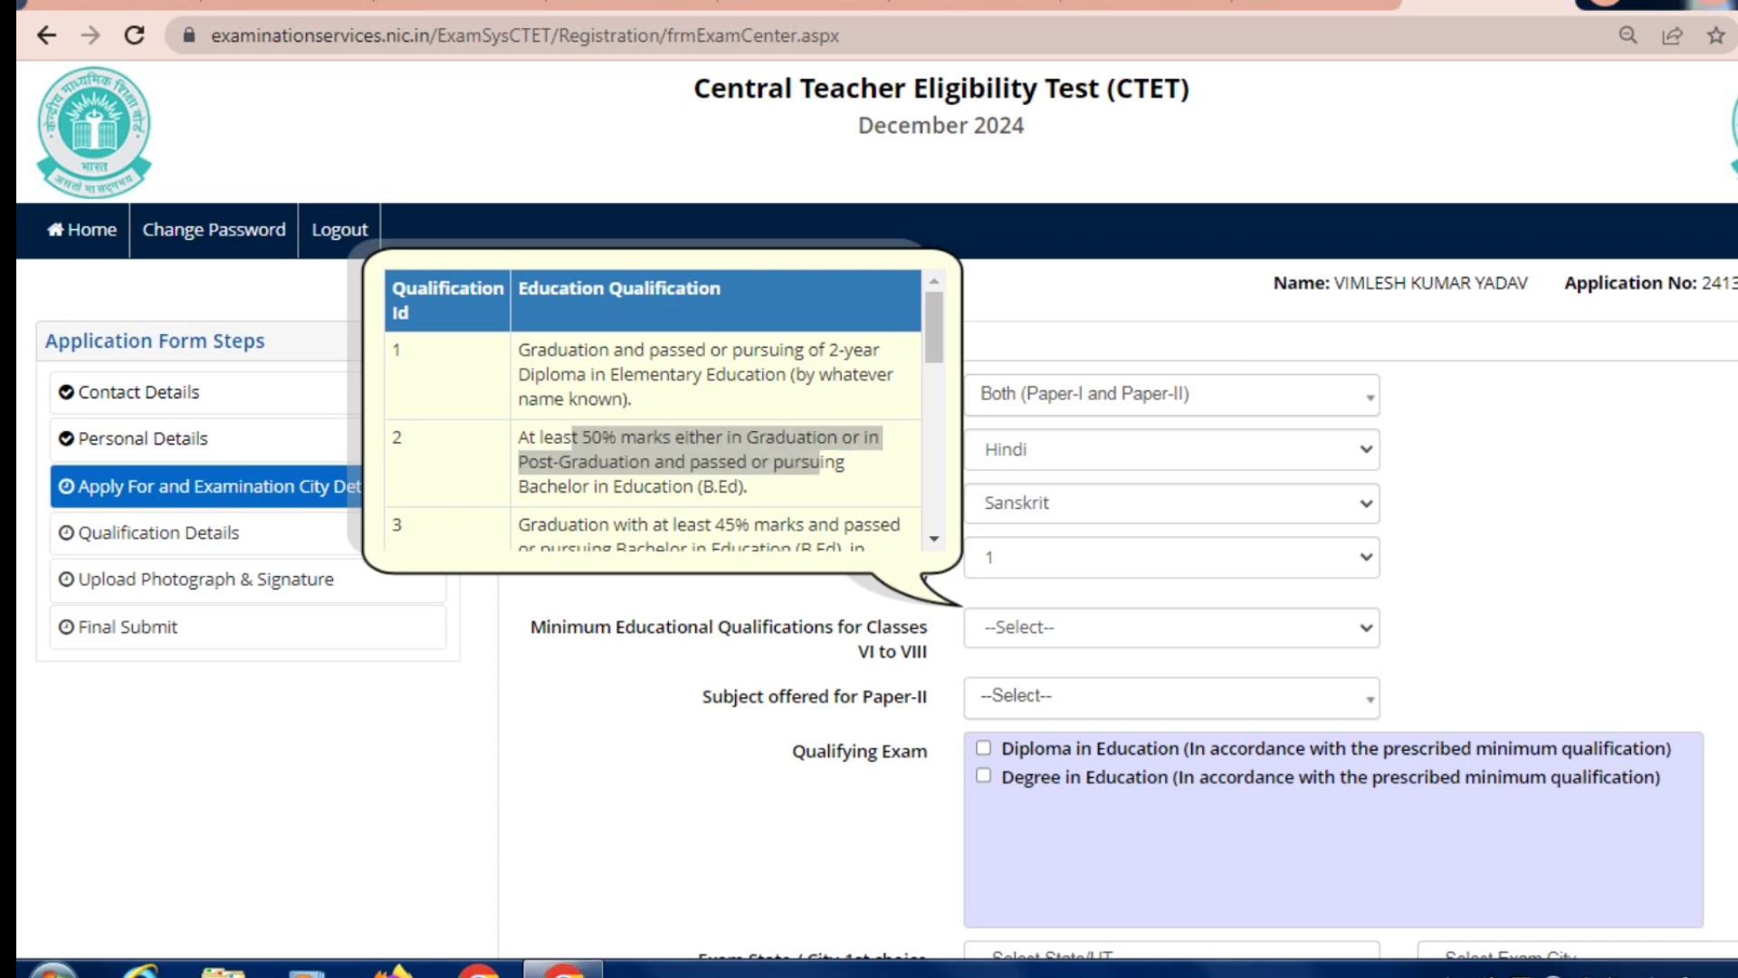
pyautogui.moveTo(519, 437); pyautogui.dragTo(580, 437)
pyautogui.click(727, 464)
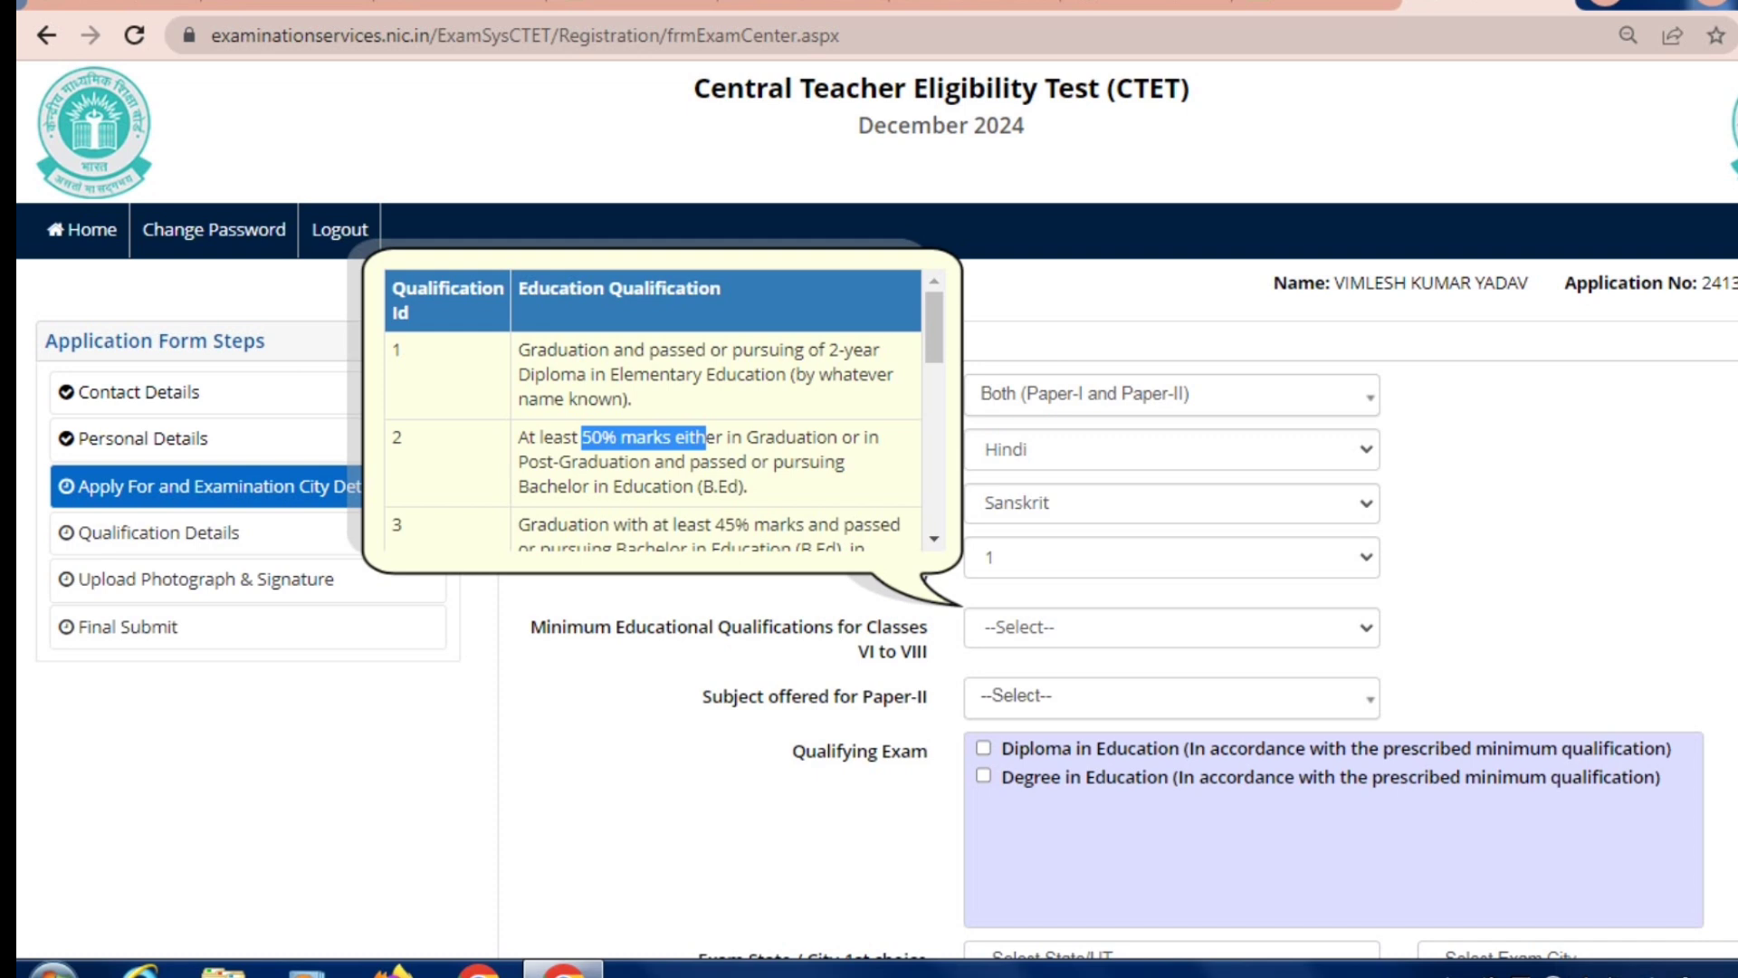
pyautogui.moveTo(718, 462); pyautogui.dragTo(547, 462)
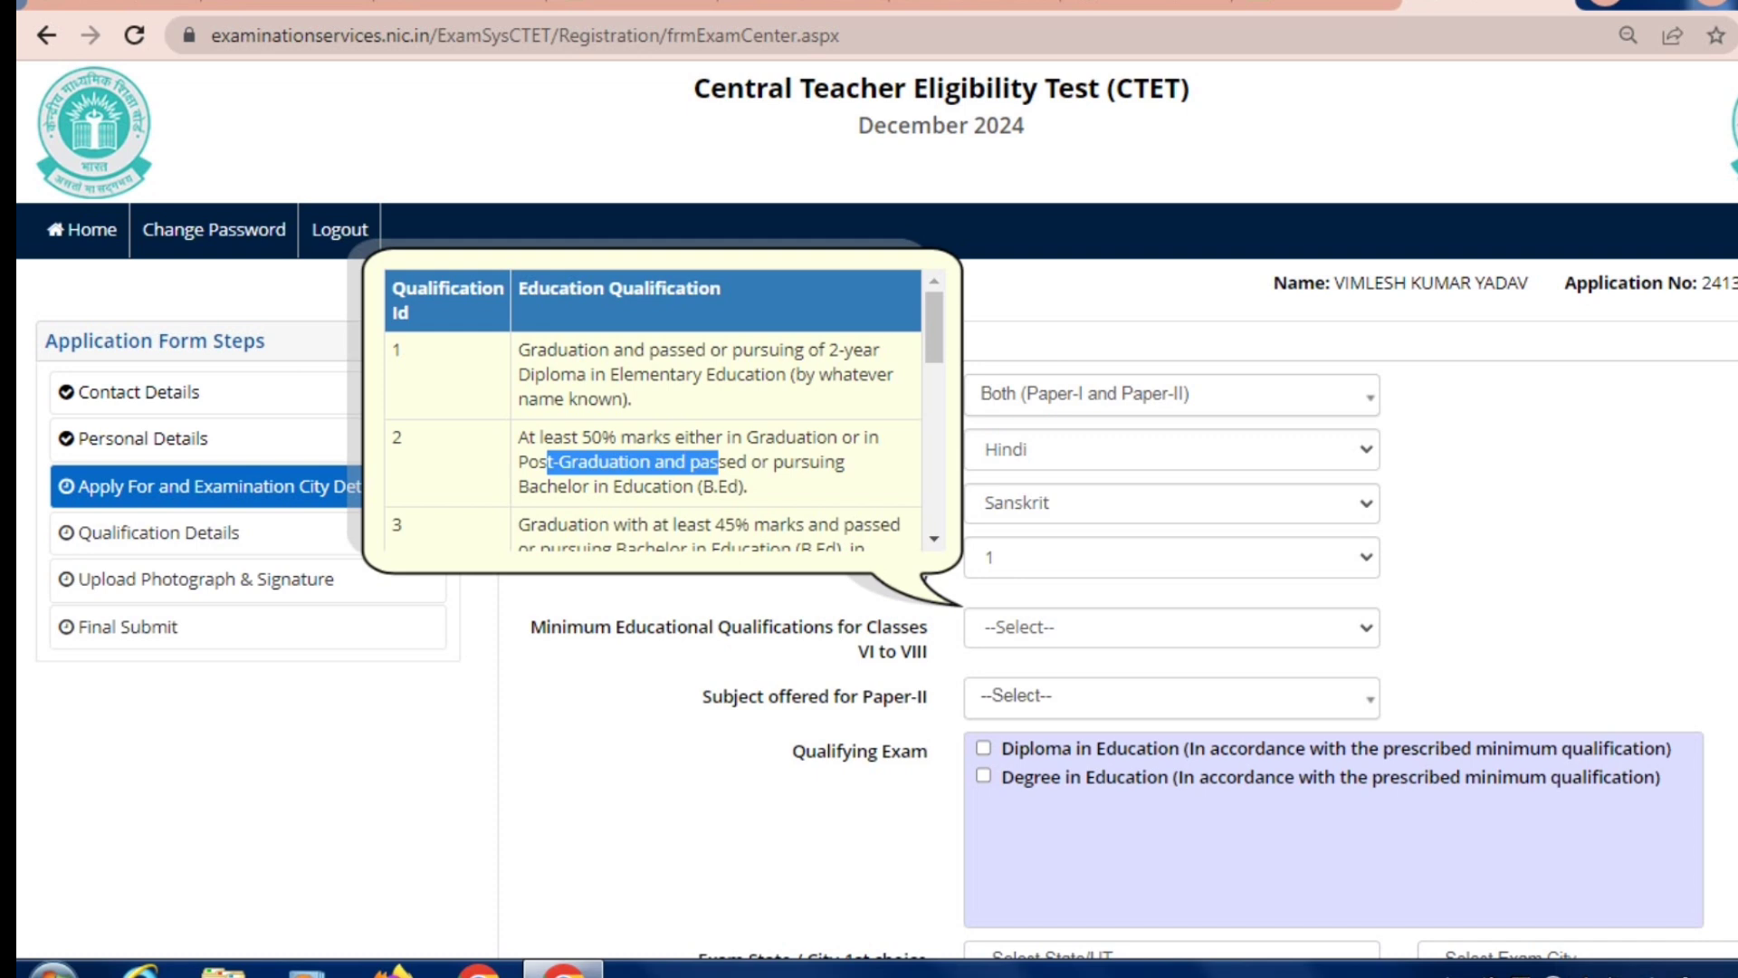
pyautogui.moveTo(747, 462); pyautogui.dragTo(750, 525)
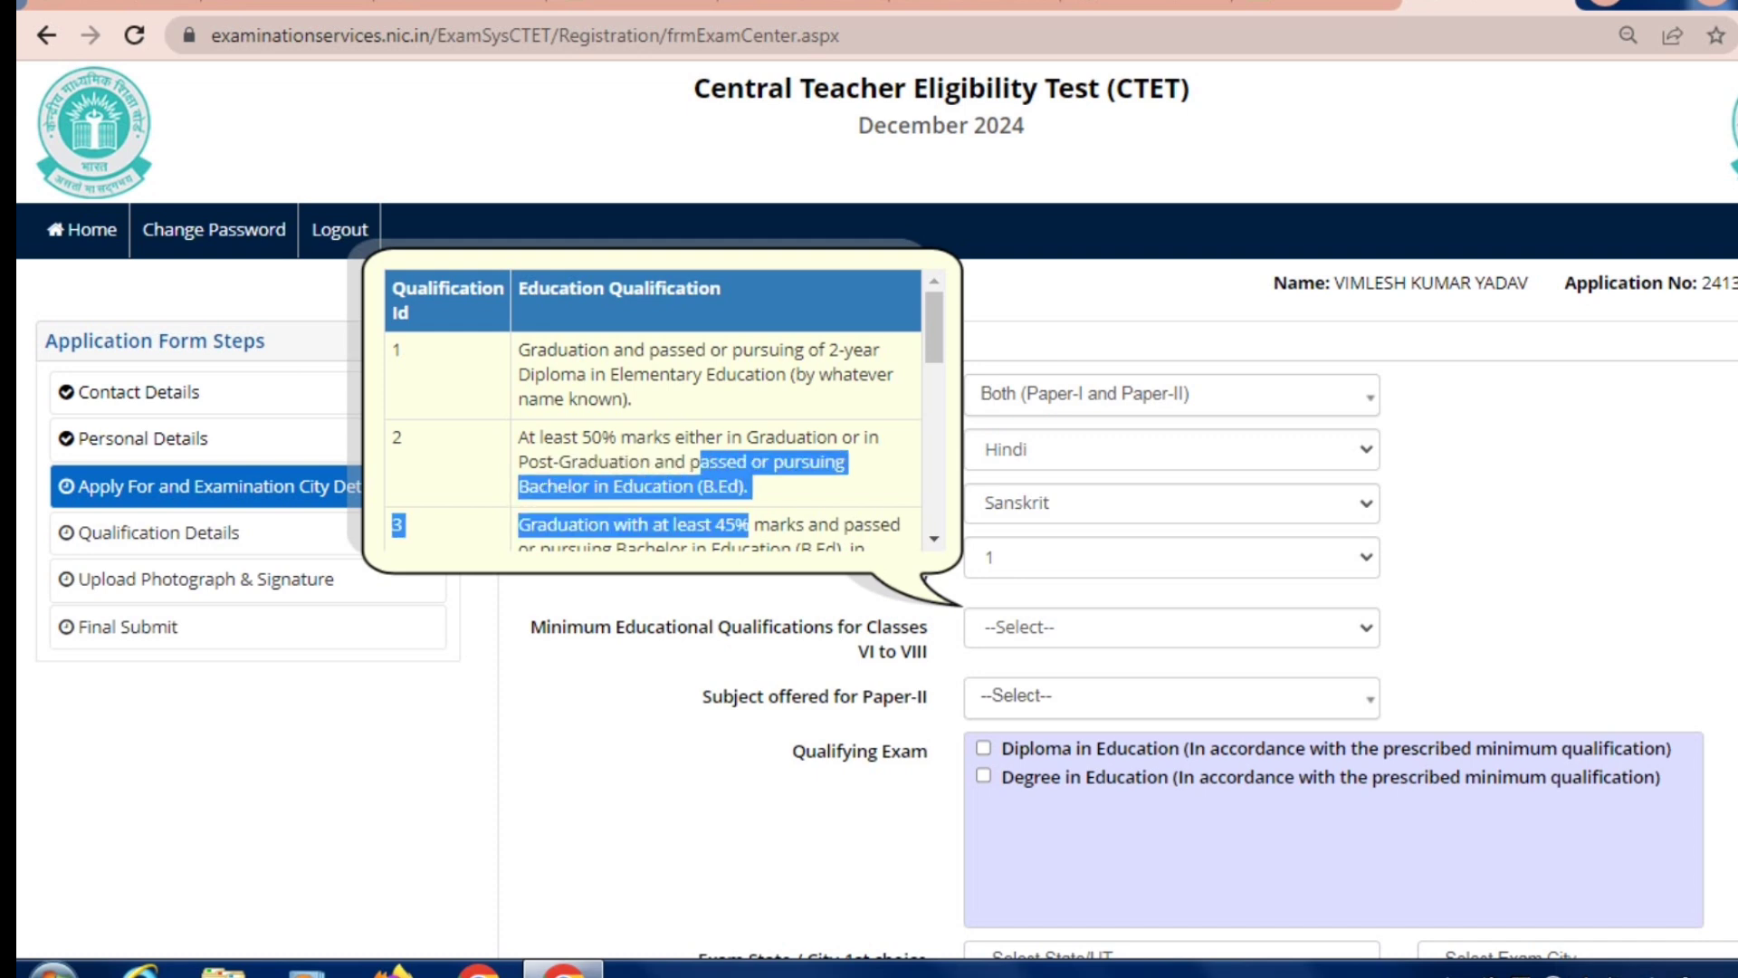
pyautogui.click(749, 525)
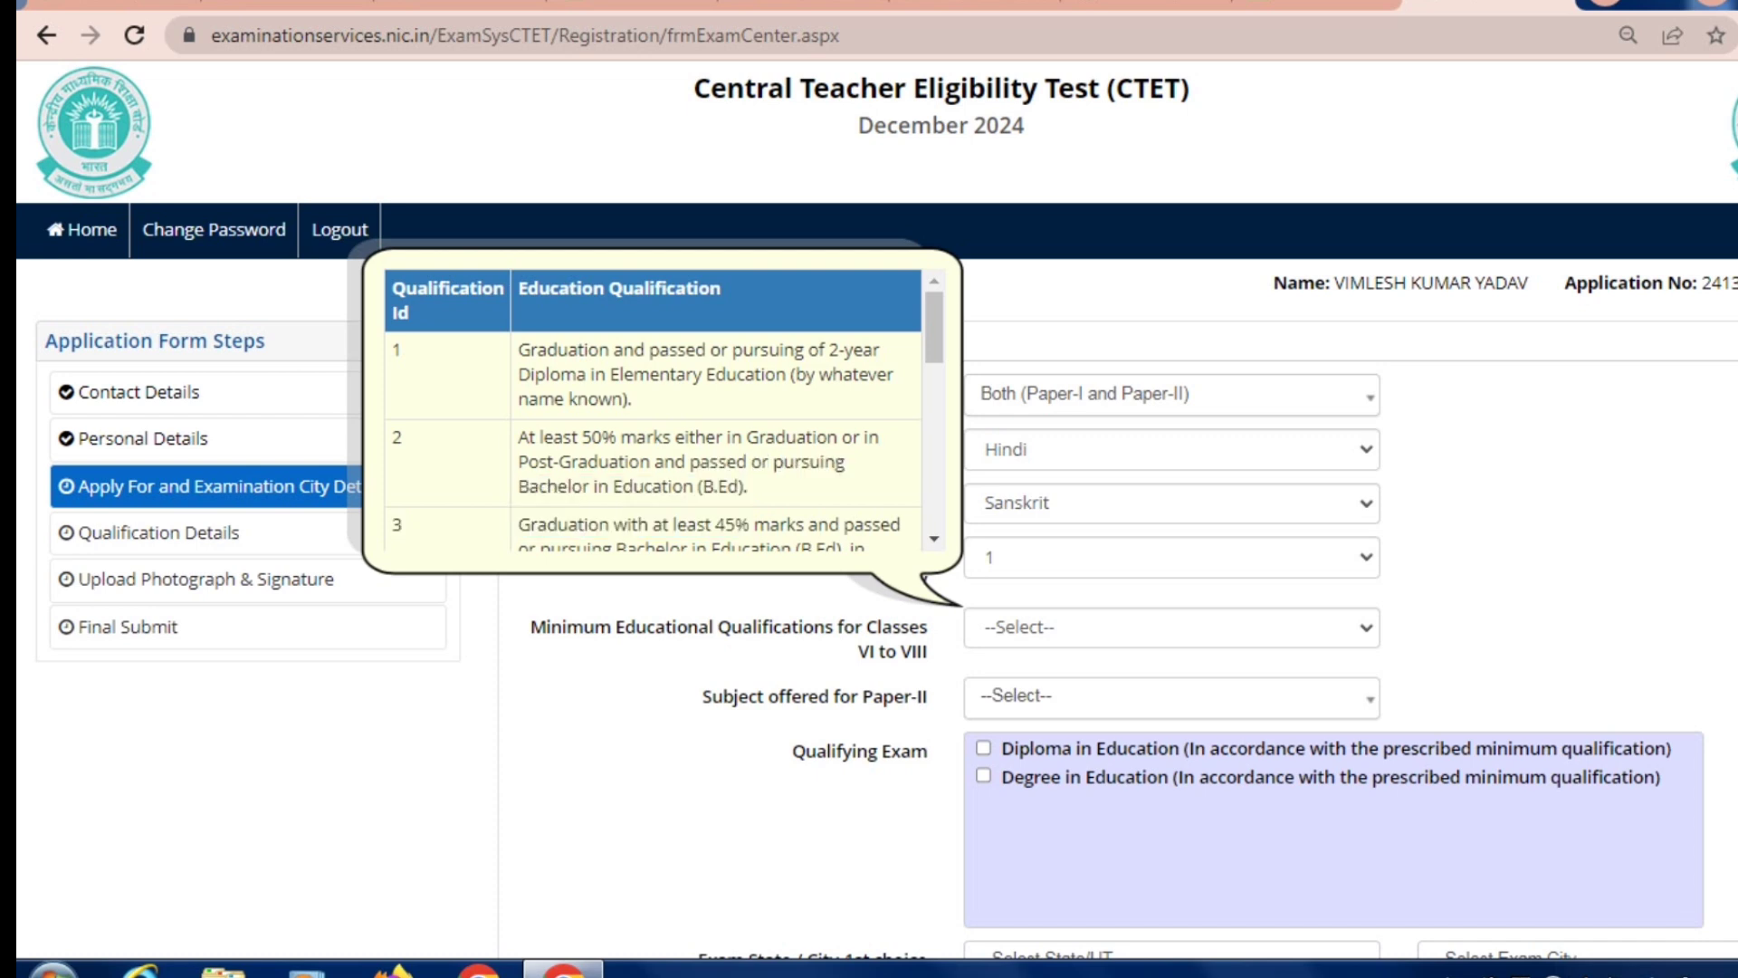
# Step: Read the description of qualification 3 in the qualification list for Classes VI to VIII
pyautogui.scroll(-2, 663, 410)
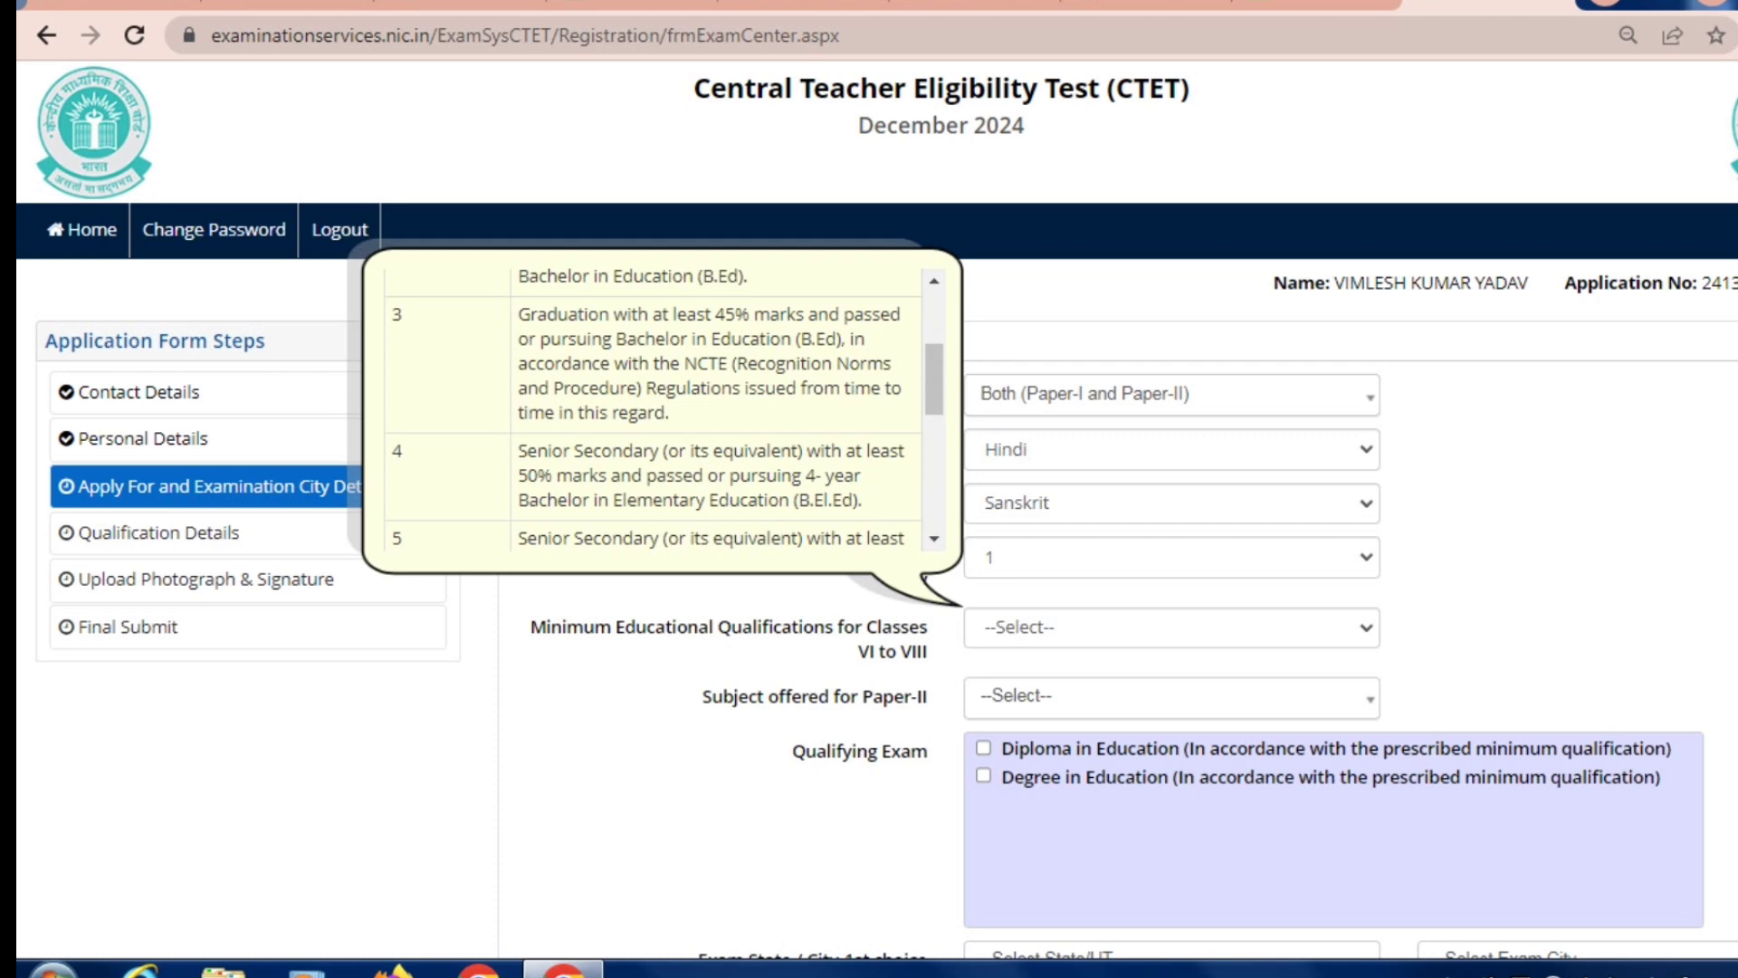
pyautogui.moveTo(557, 314); pyautogui.dragTo(715, 314)
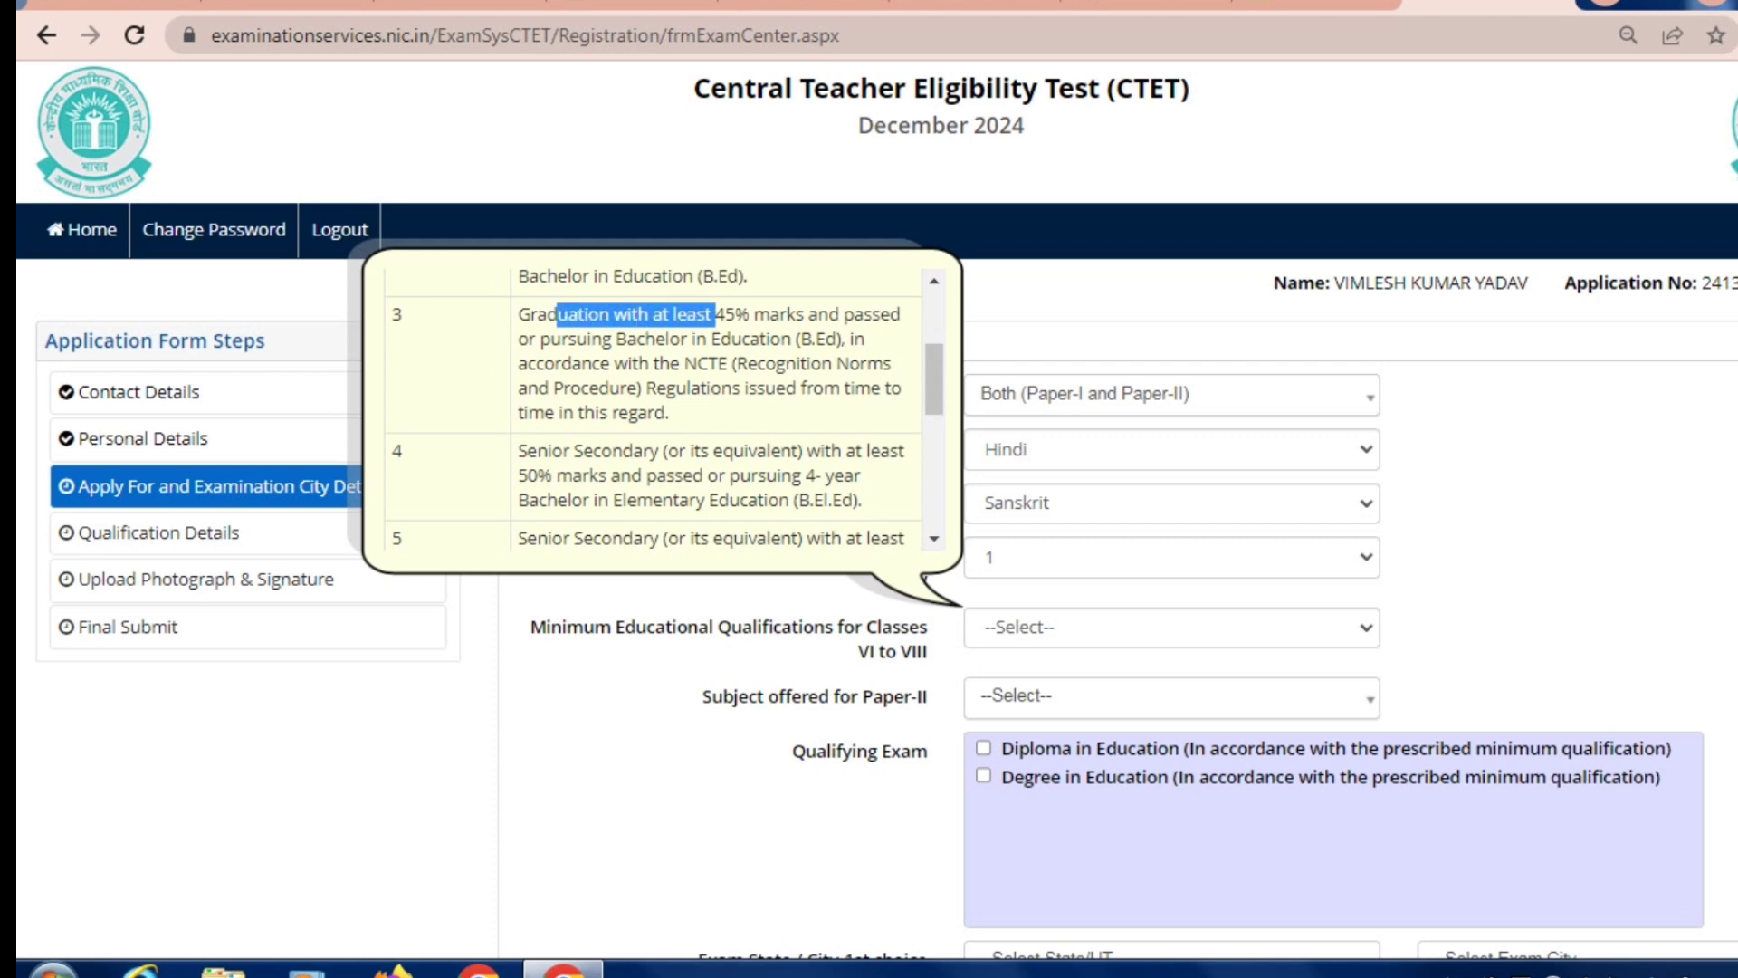
pyautogui.moveTo(715, 314); pyautogui.dragTo(736, 314)
pyautogui.moveTo(736, 314)
pyautogui.mouseDown()
pyautogui.moveTo(845, 314)
pyautogui.moveTo(736, 314)
pyautogui.mouseUp()
pyautogui.moveTo(736, 314); pyautogui.dragTo(765, 339)
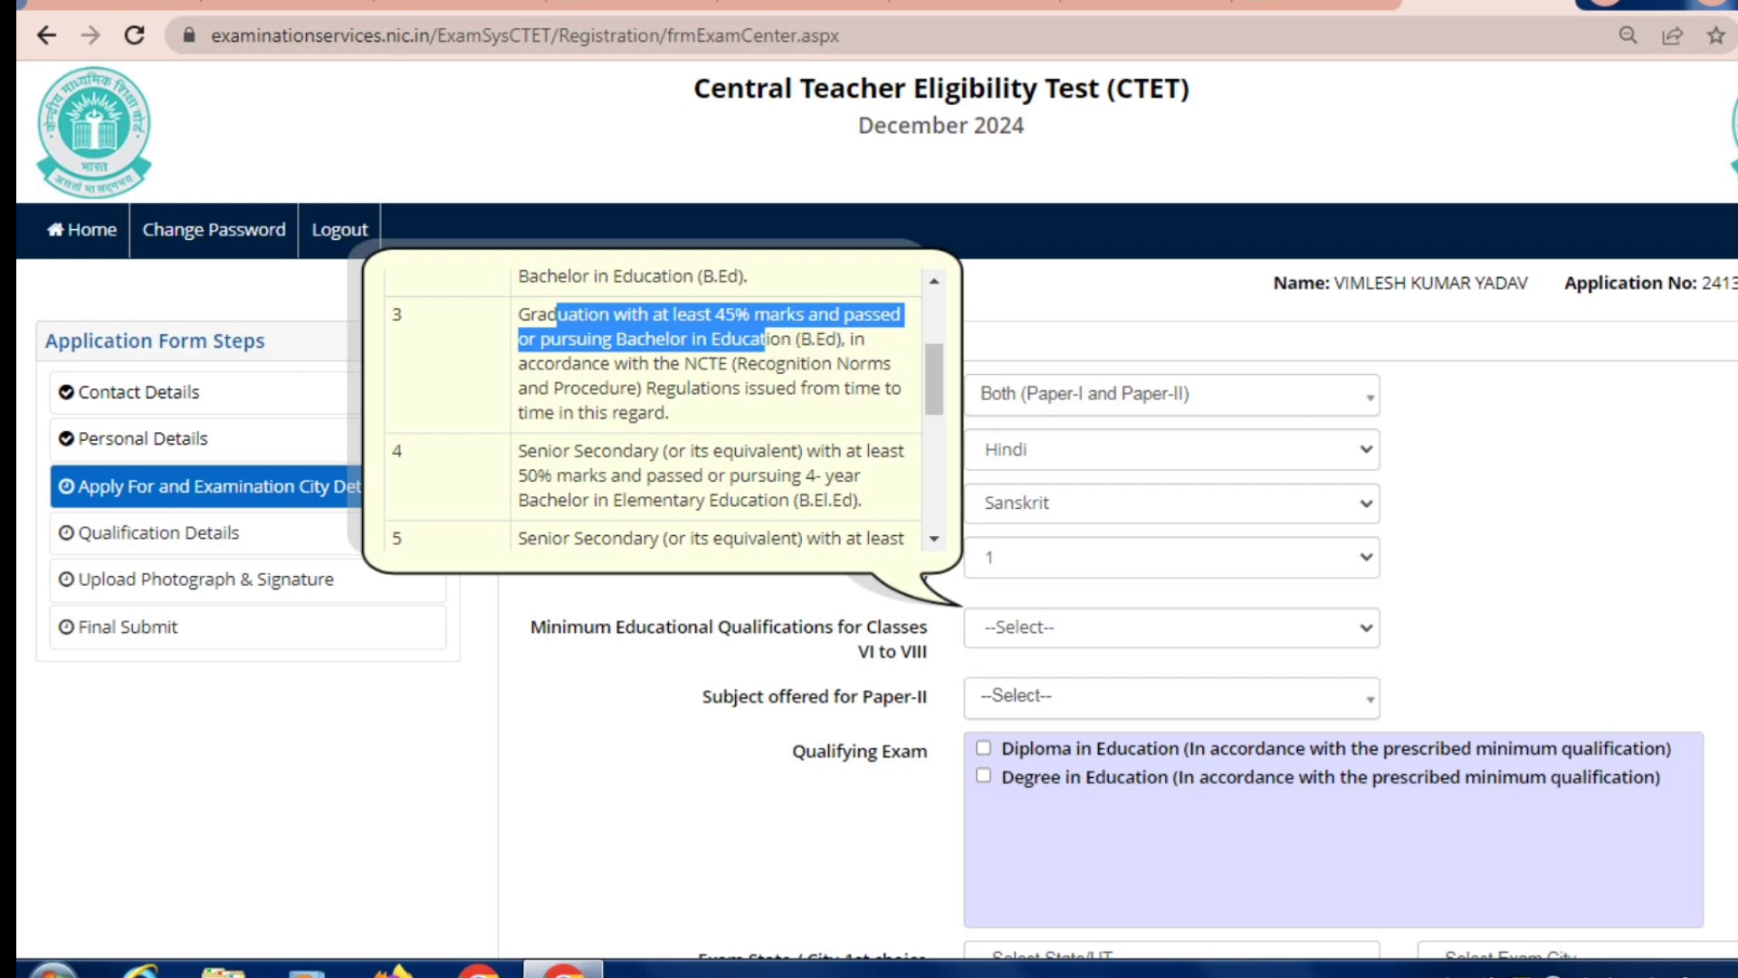
# Step: Read the descriptions of qualifications 4 and 5 in the qualification list for Classes VI to VIII
pyautogui.scroll(-3, 665, 407)
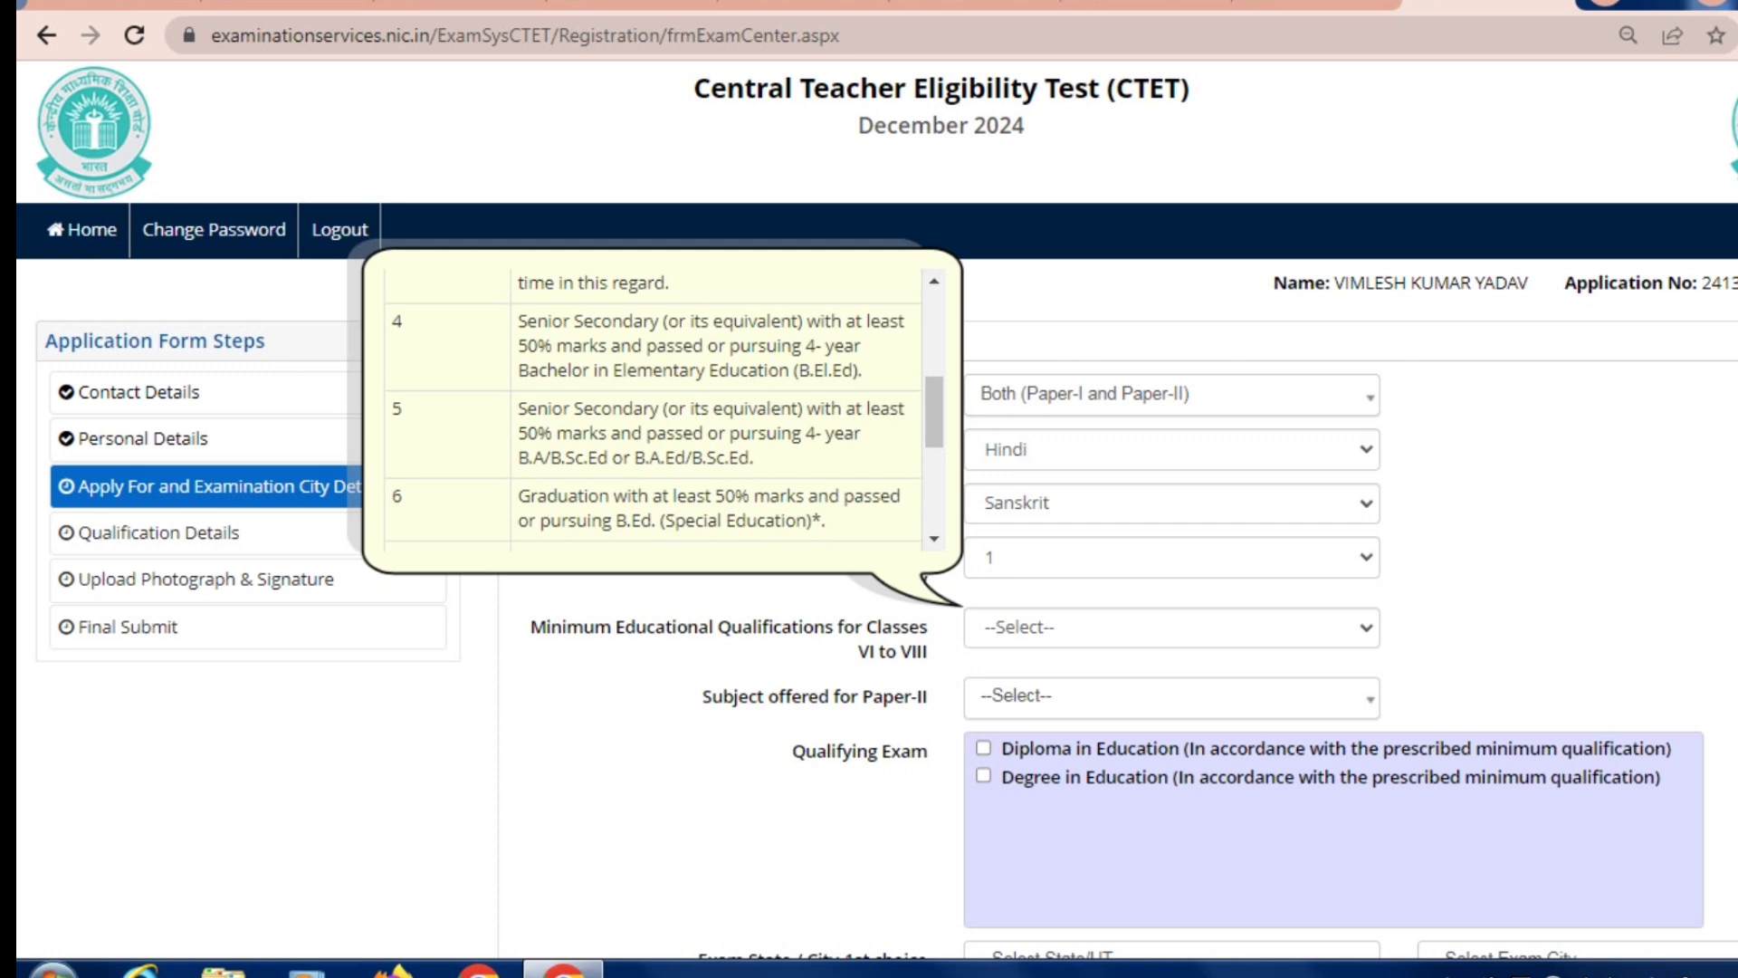
pyautogui.moveTo(584, 320); pyautogui.dragTo(852, 370)
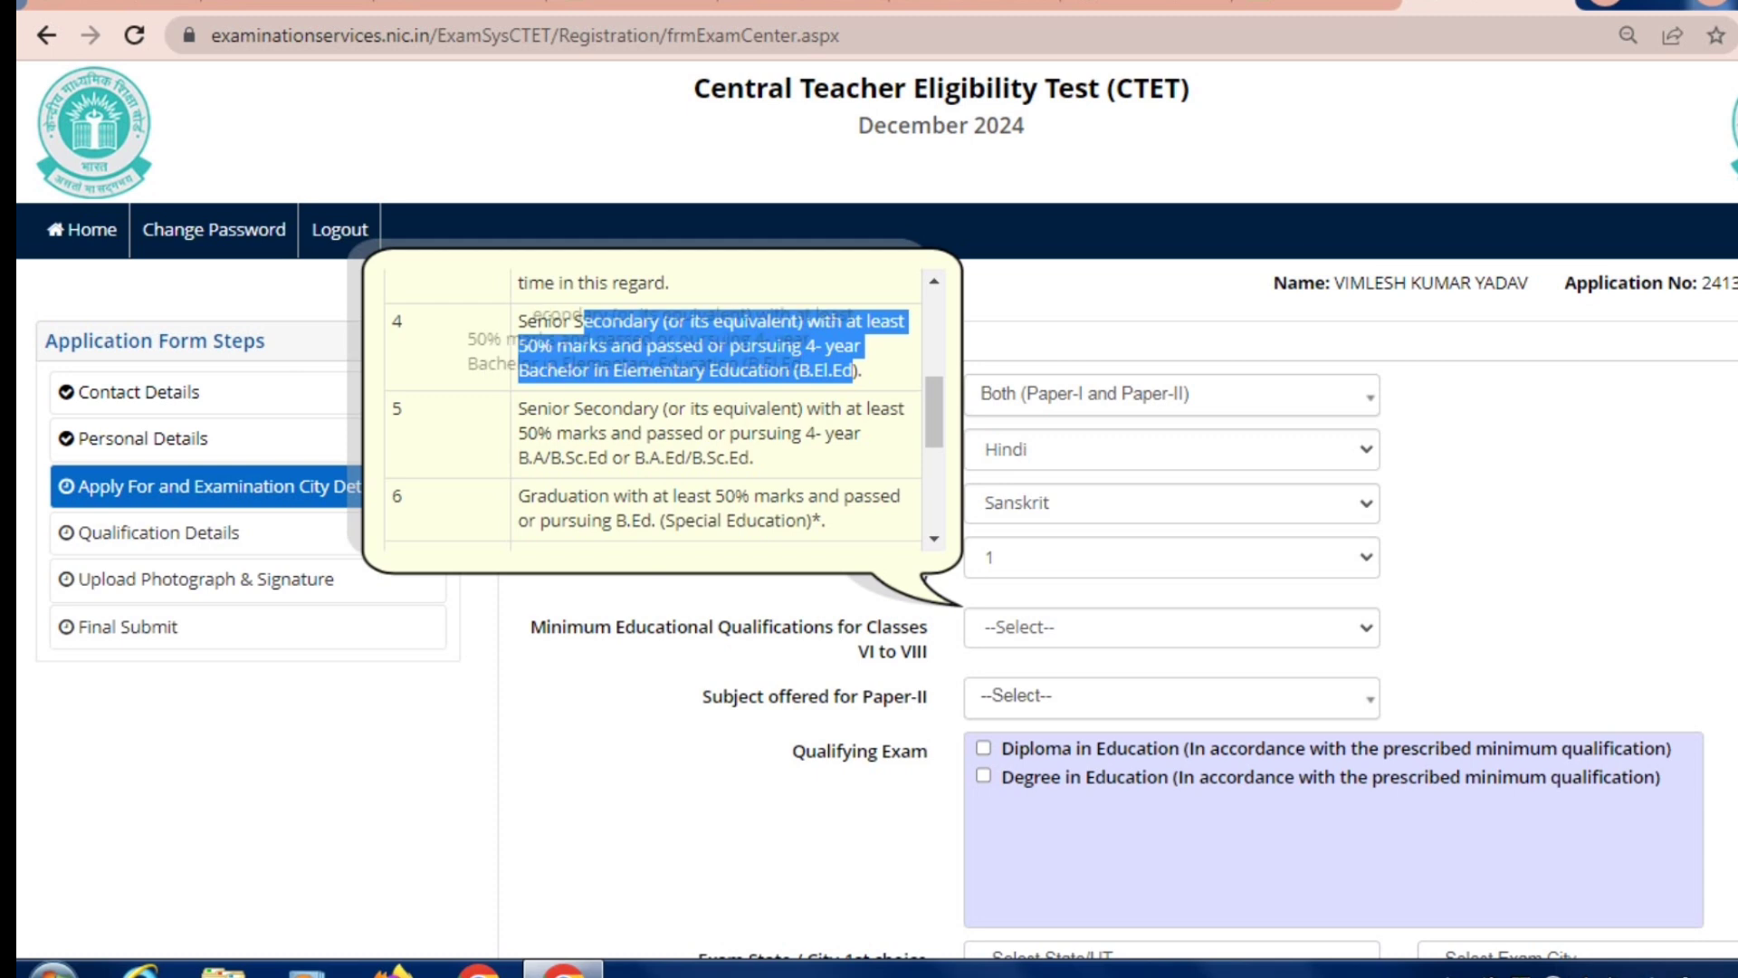
pyautogui.click(852, 371)
pyautogui.moveTo(563, 321); pyautogui.dragTo(622, 323)
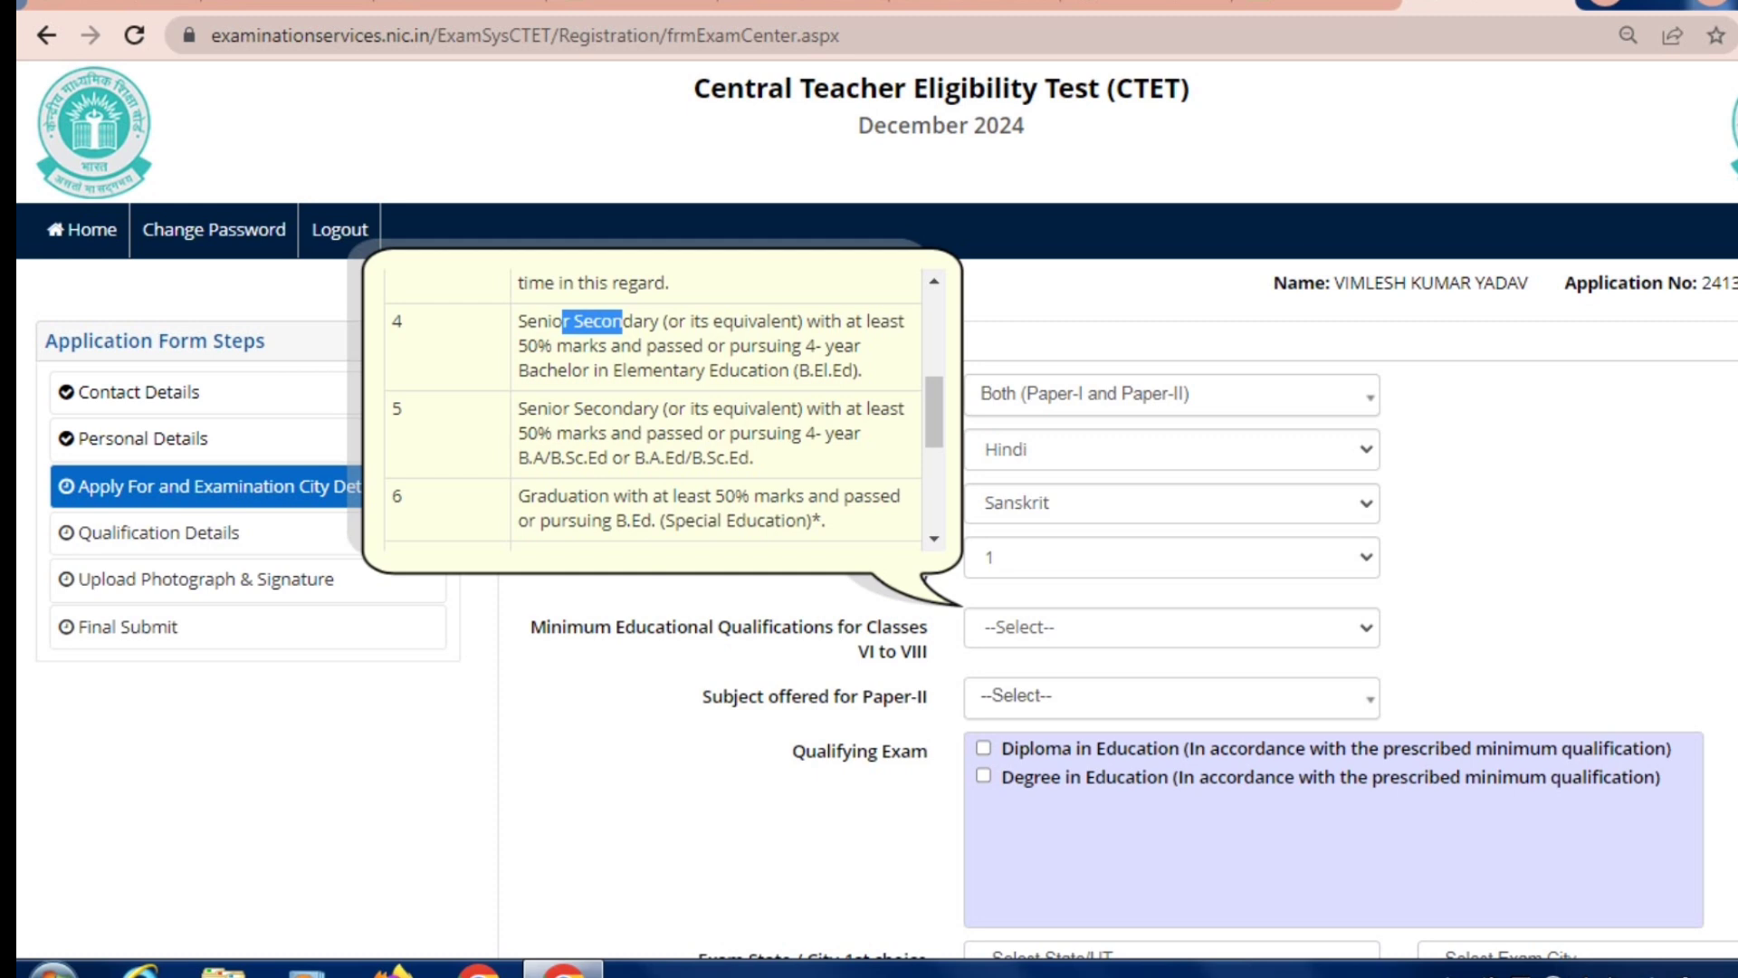
pyautogui.moveTo(546, 408); pyautogui.dragTo(659, 409)
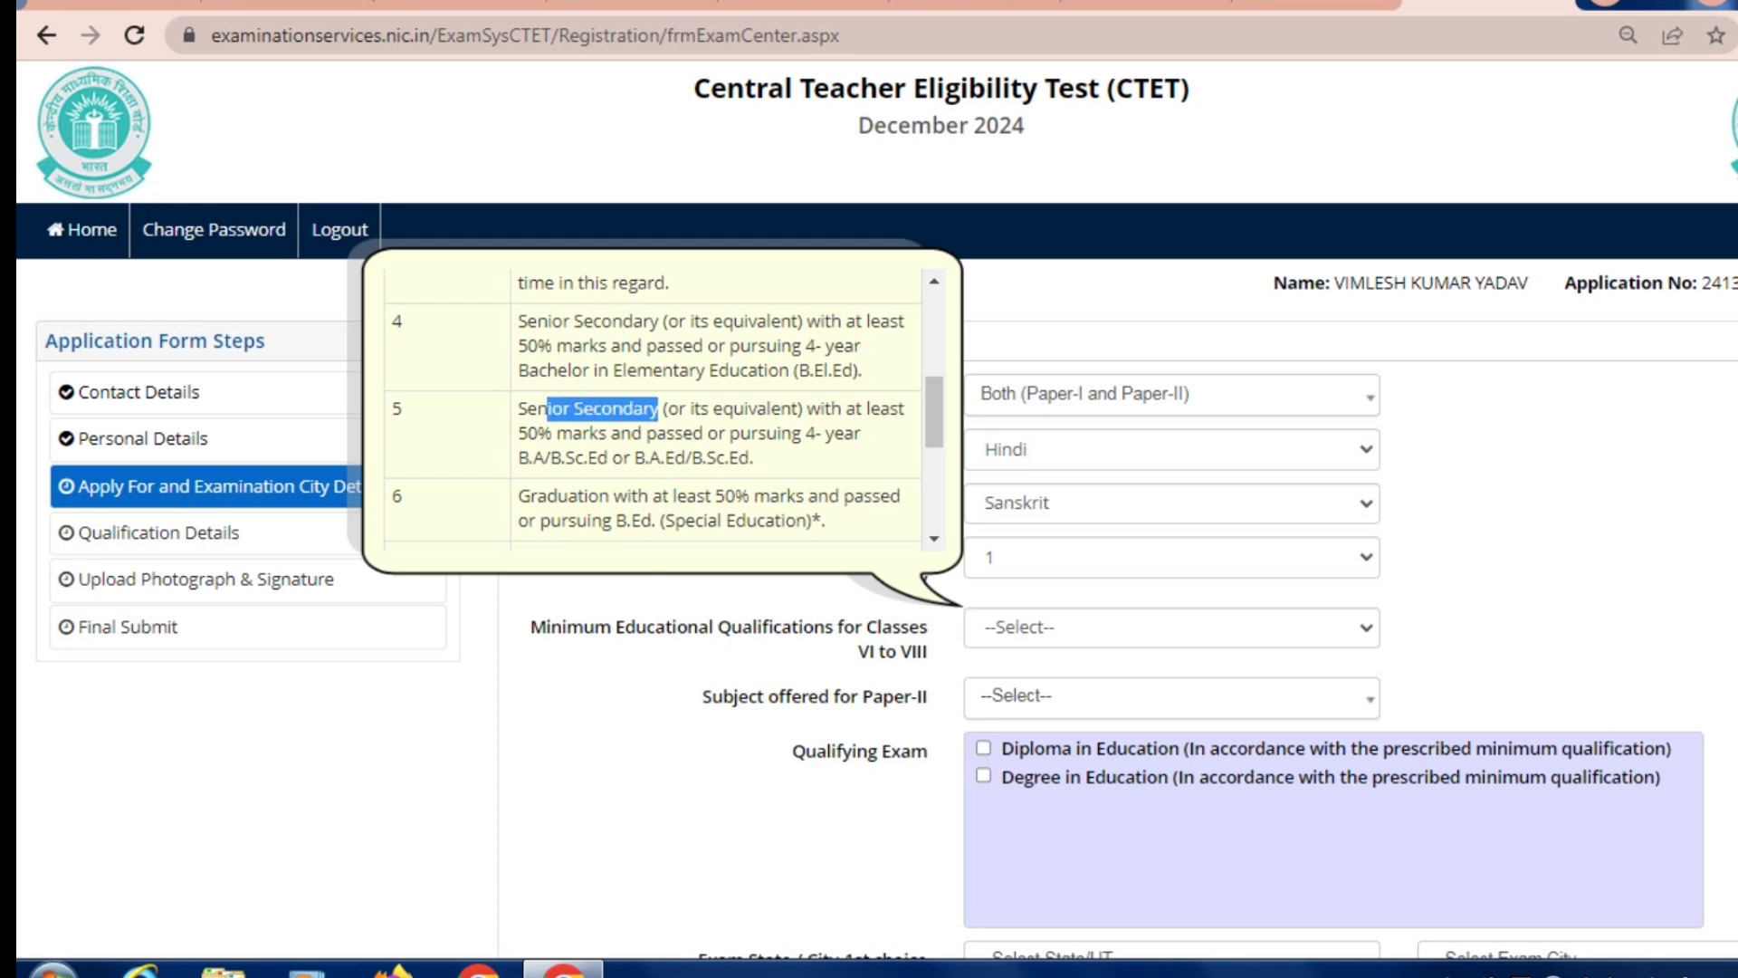
pyautogui.click(659, 410)
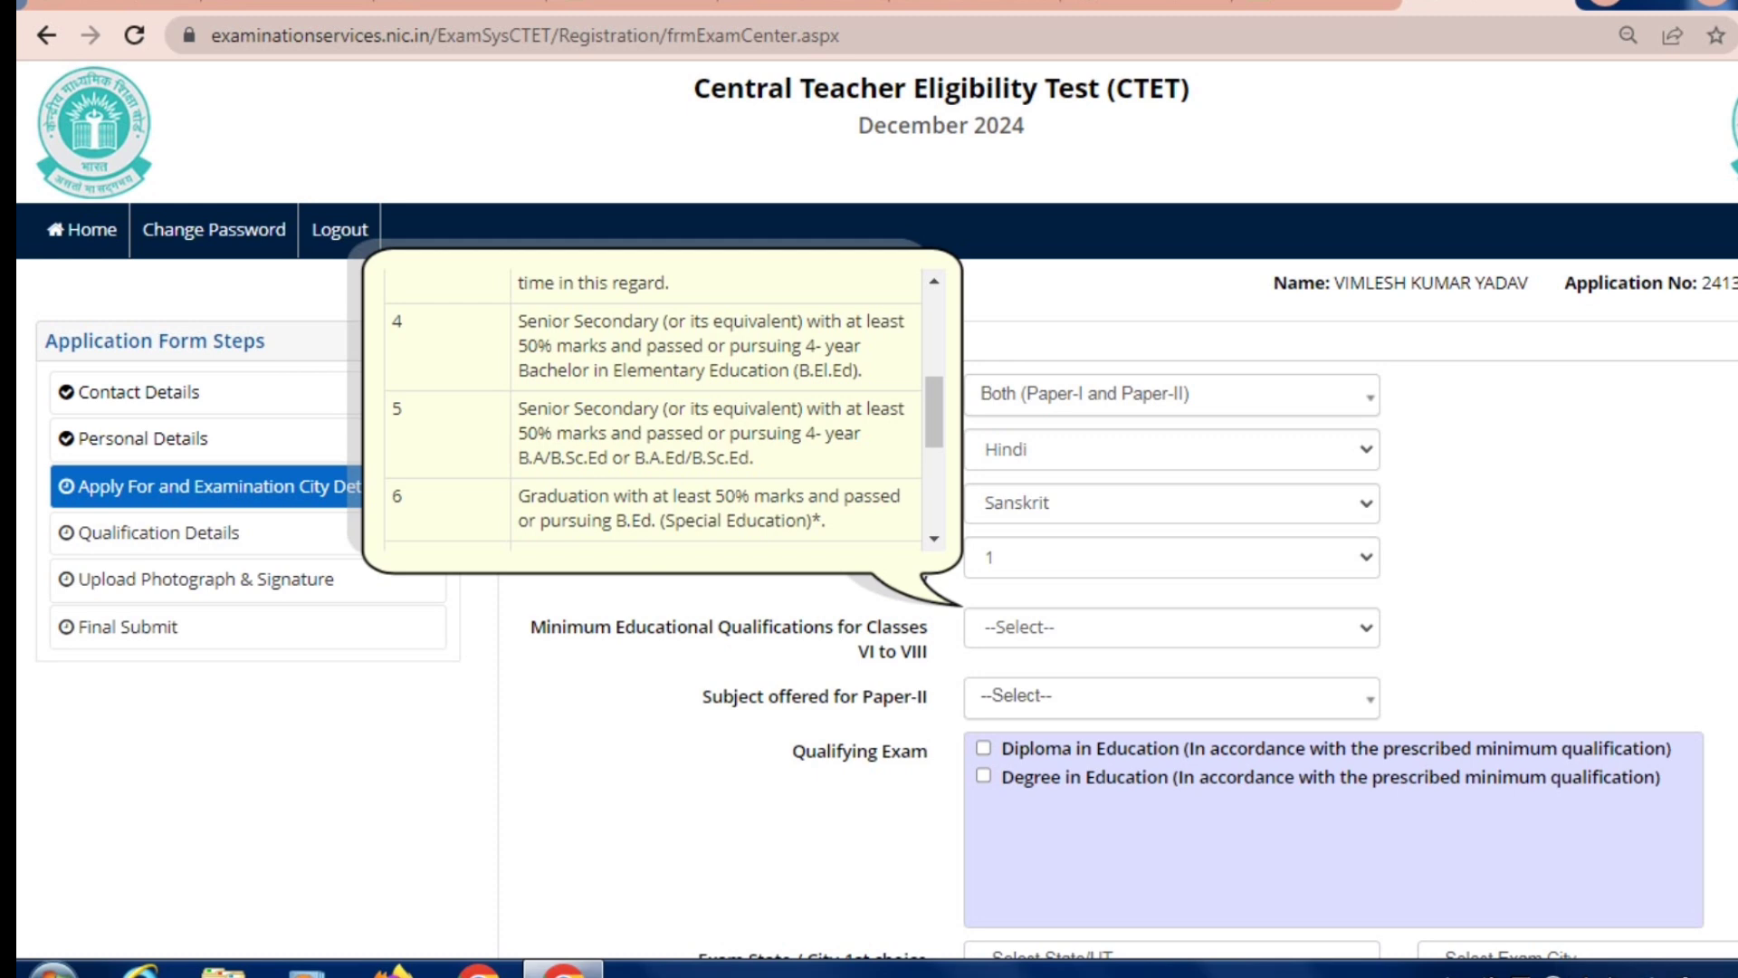
# Step: Read the descriptions of qualifications 5 and 6 in the qualification list for Classes VI to VIII
pyautogui.moveTo(757, 459); pyautogui.dragTo(571, 435)
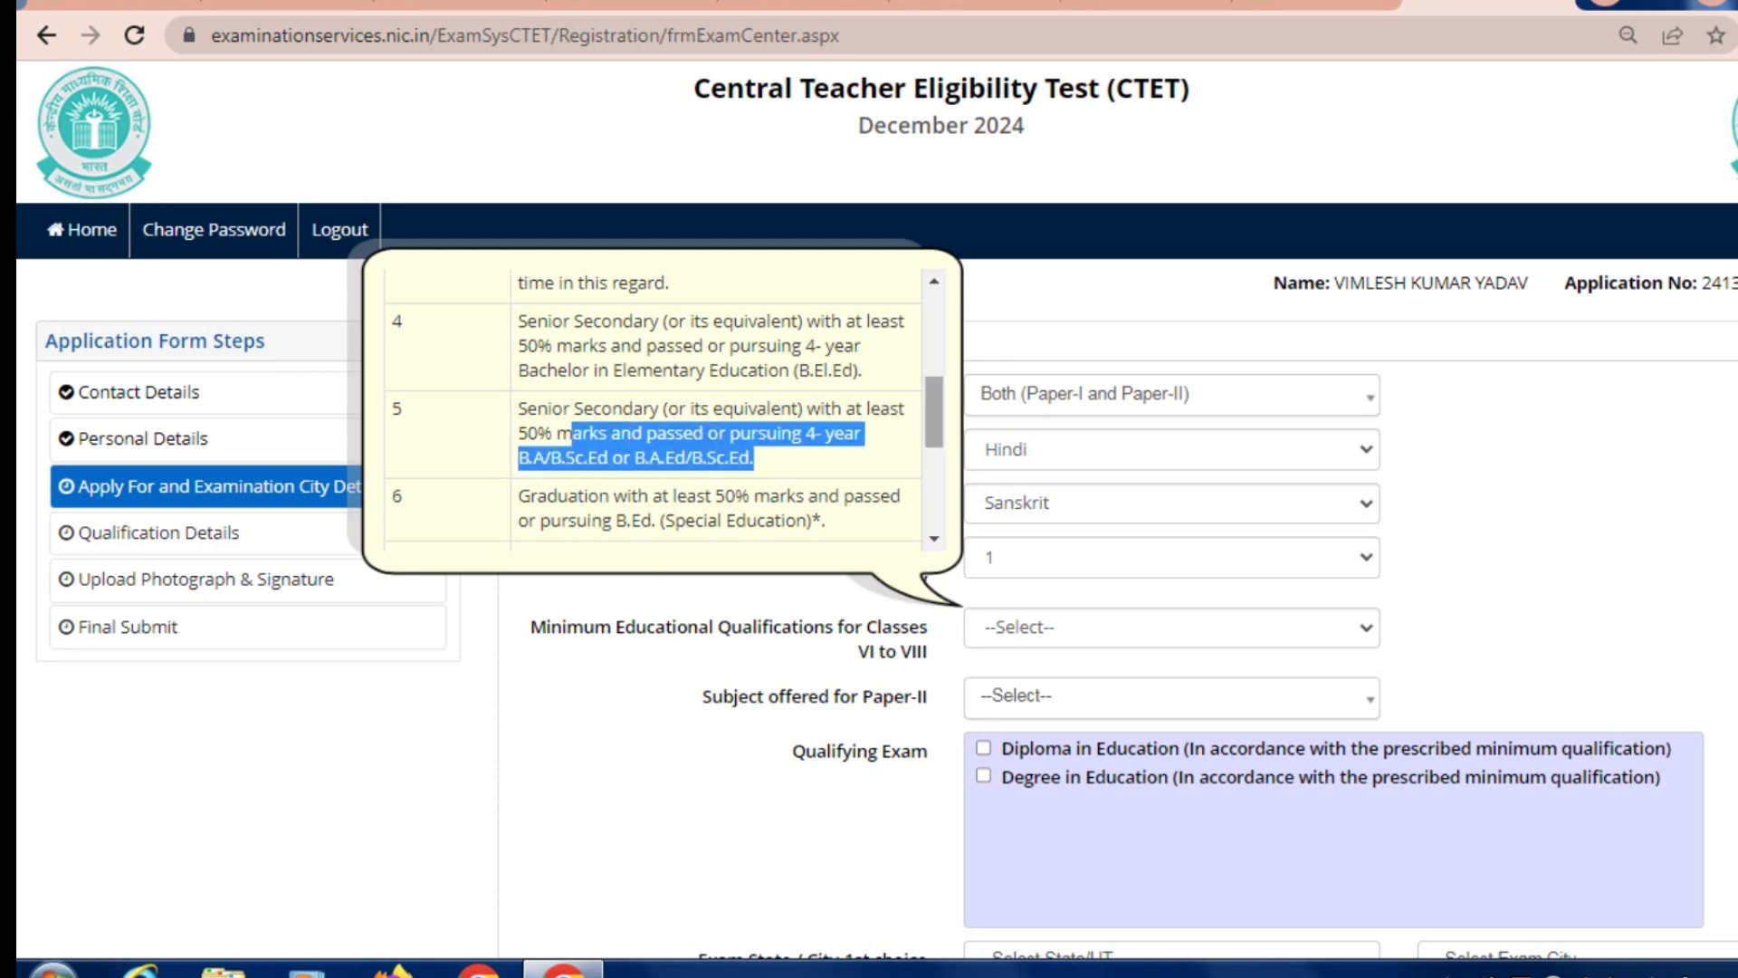
pyautogui.scroll(-2, 665, 412)
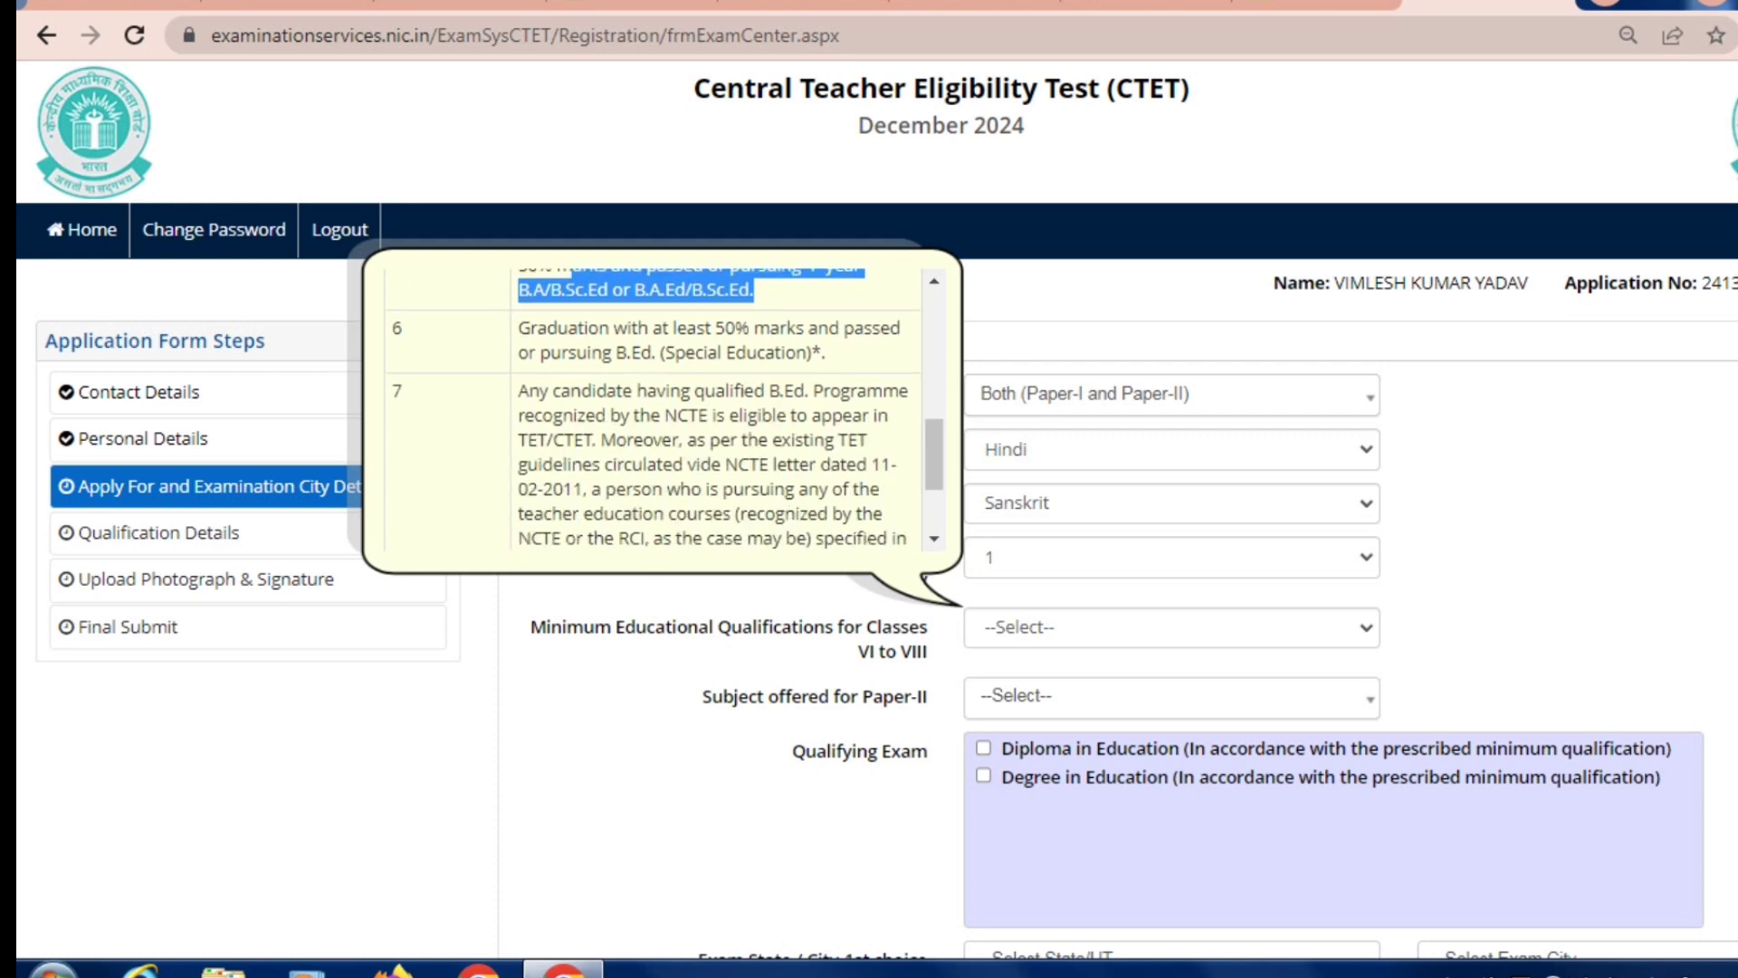
pyautogui.moveTo(589, 328); pyautogui.dragTo(677, 327)
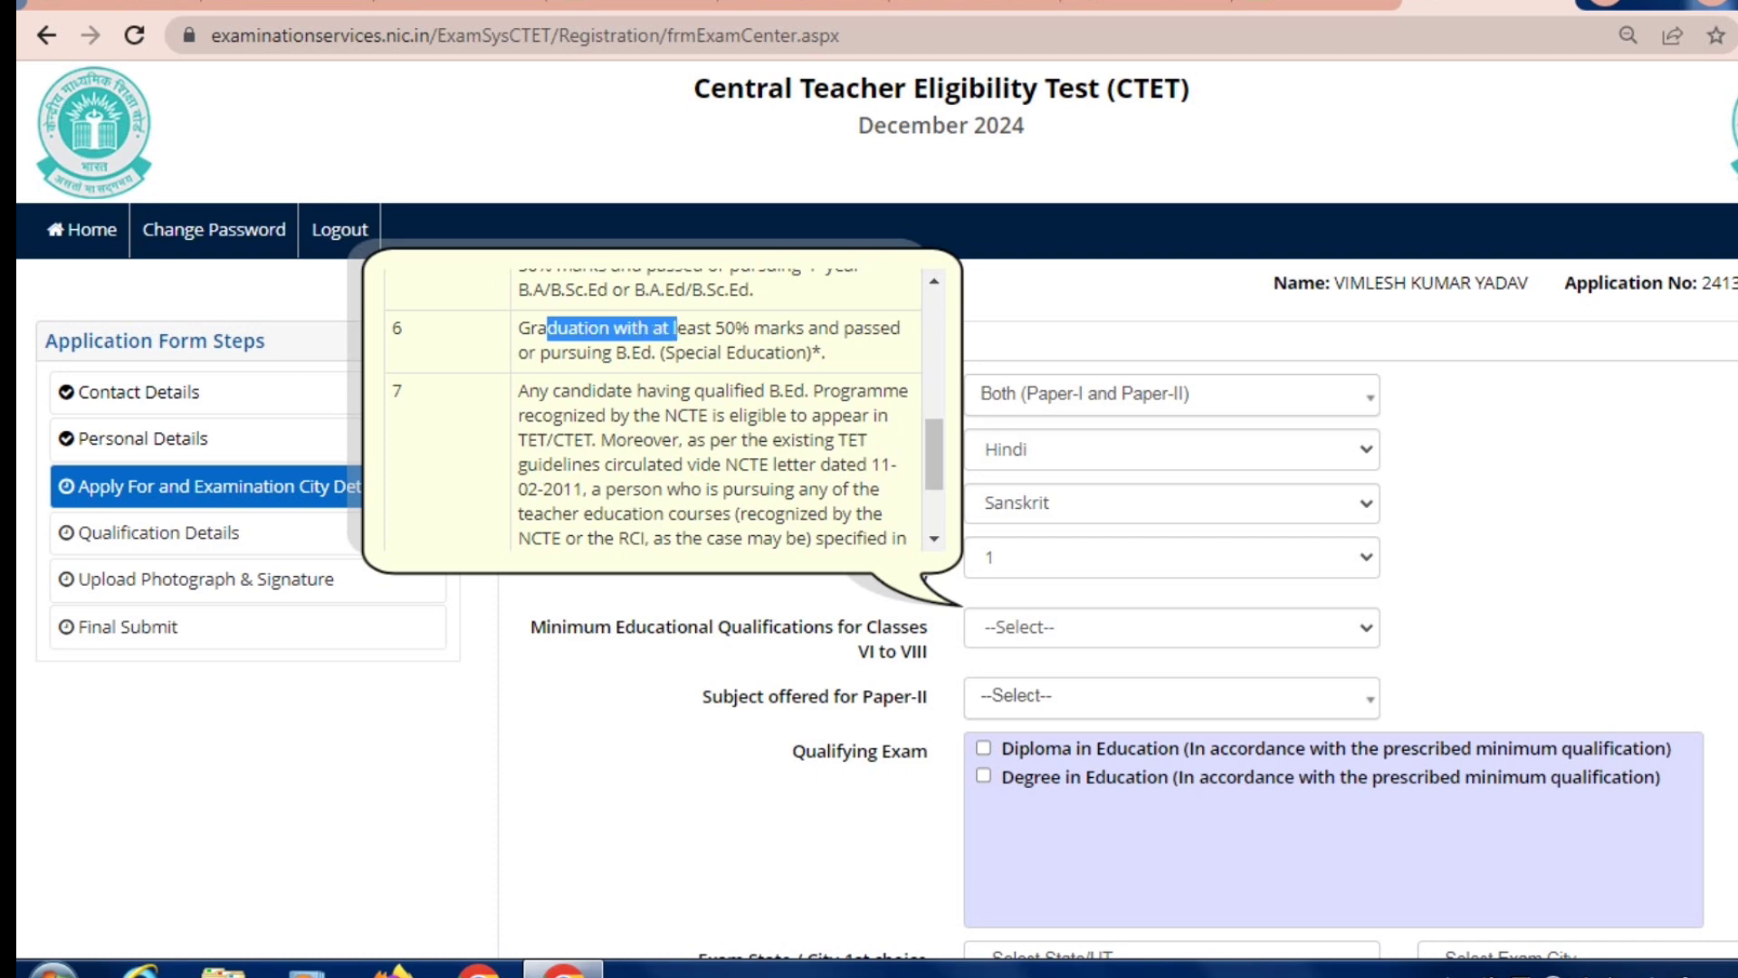
pyautogui.moveTo(934, 455); pyautogui.dragTo(934, 481)
pyautogui.moveTo(553, 290); pyautogui.dragTo(706, 279)
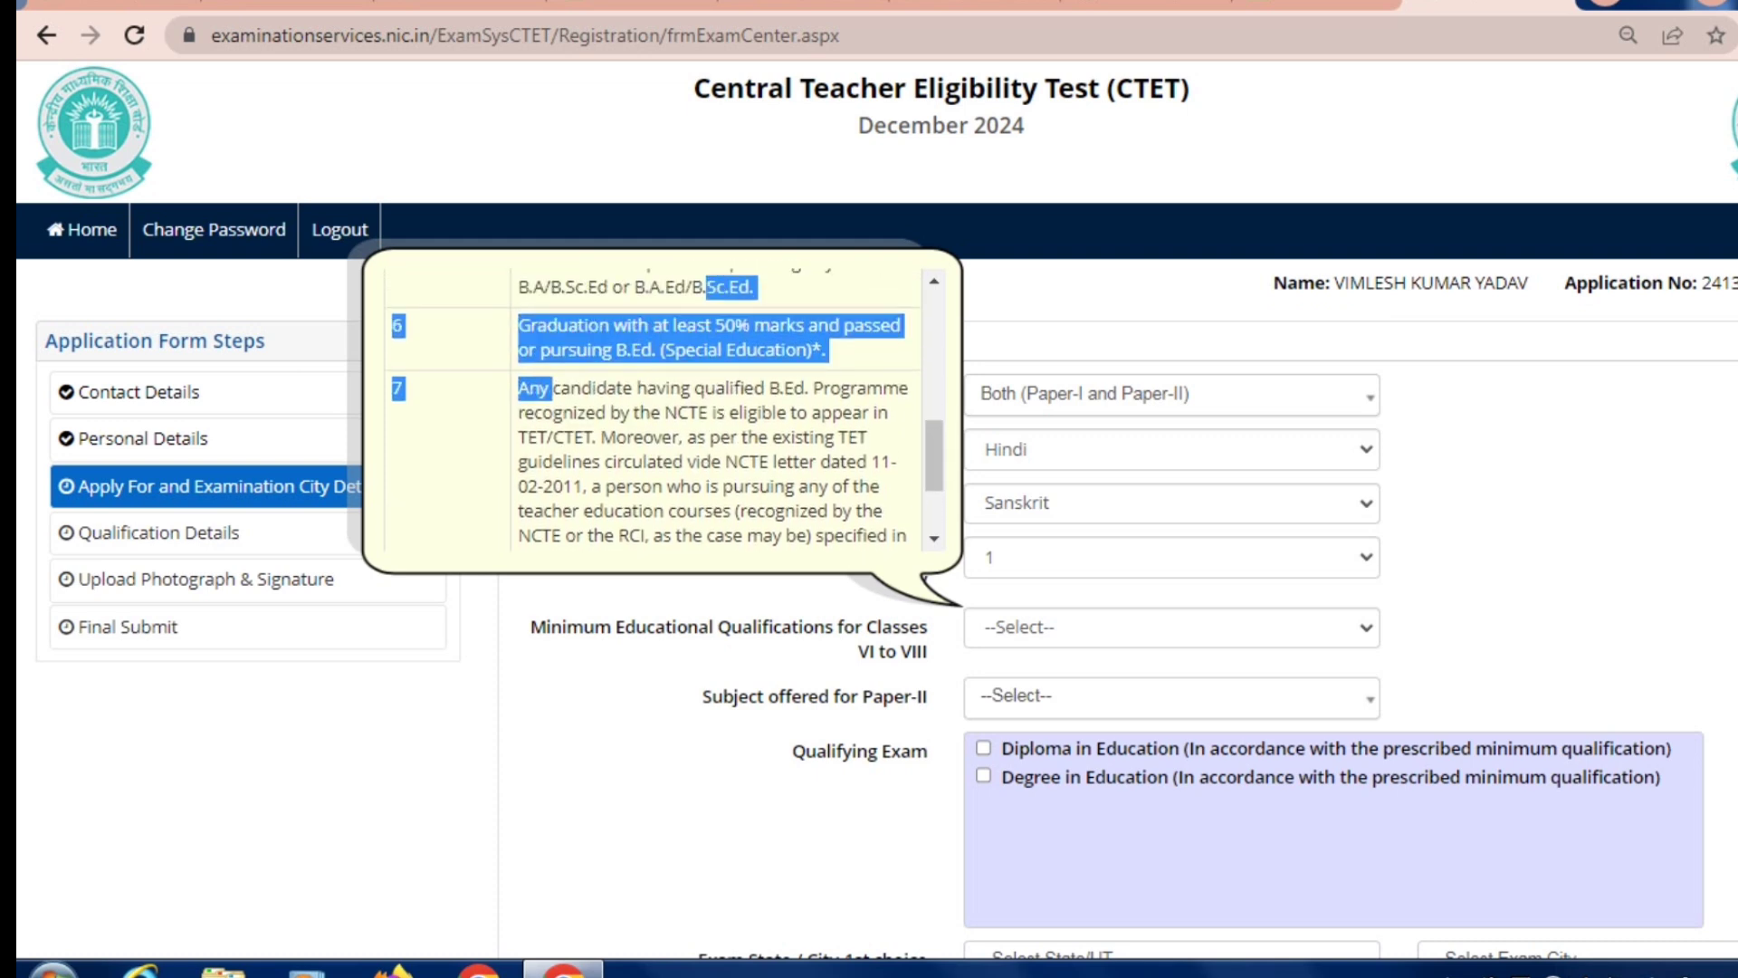
# Step: Read the descriptions of qualifications 7 and 8 in the qualification list for Classes VI to VIII
pyautogui.moveTo(769, 388); pyautogui.dragTo(840, 387)
pyautogui.moveTo(934, 455); pyautogui.dragTo(934, 482)
pyautogui.moveTo(710, 356); pyautogui.dragTo(783, 405)
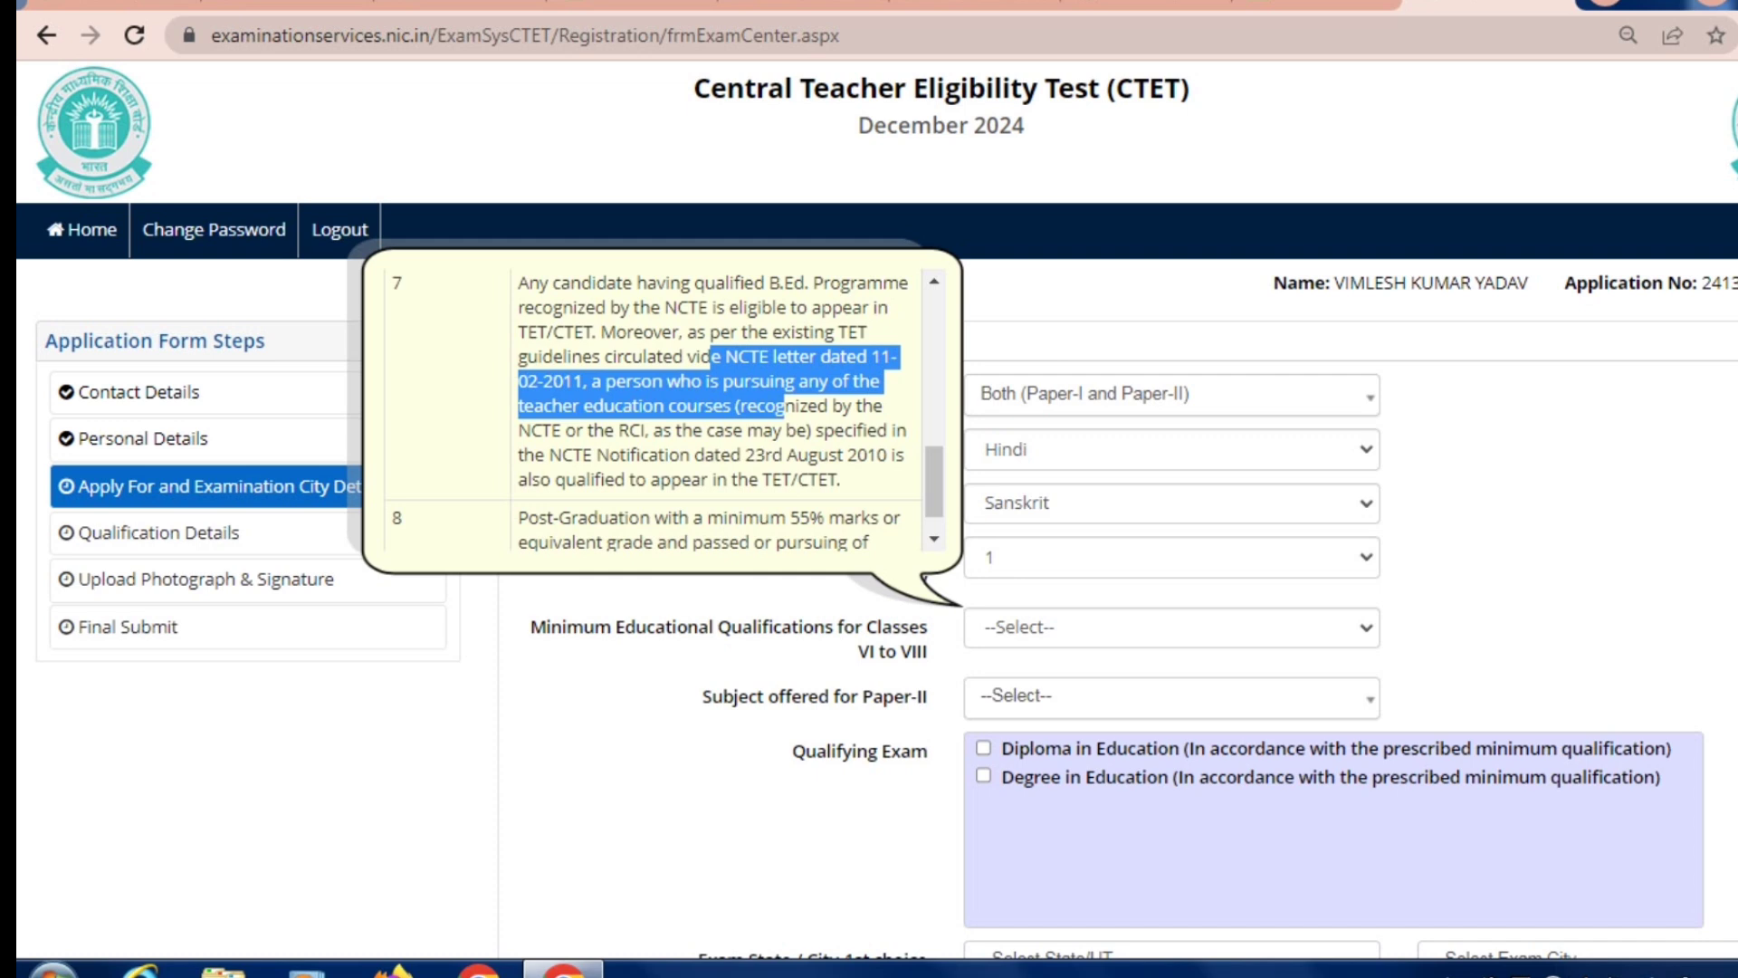
pyautogui.scroll(-1, 665, 407)
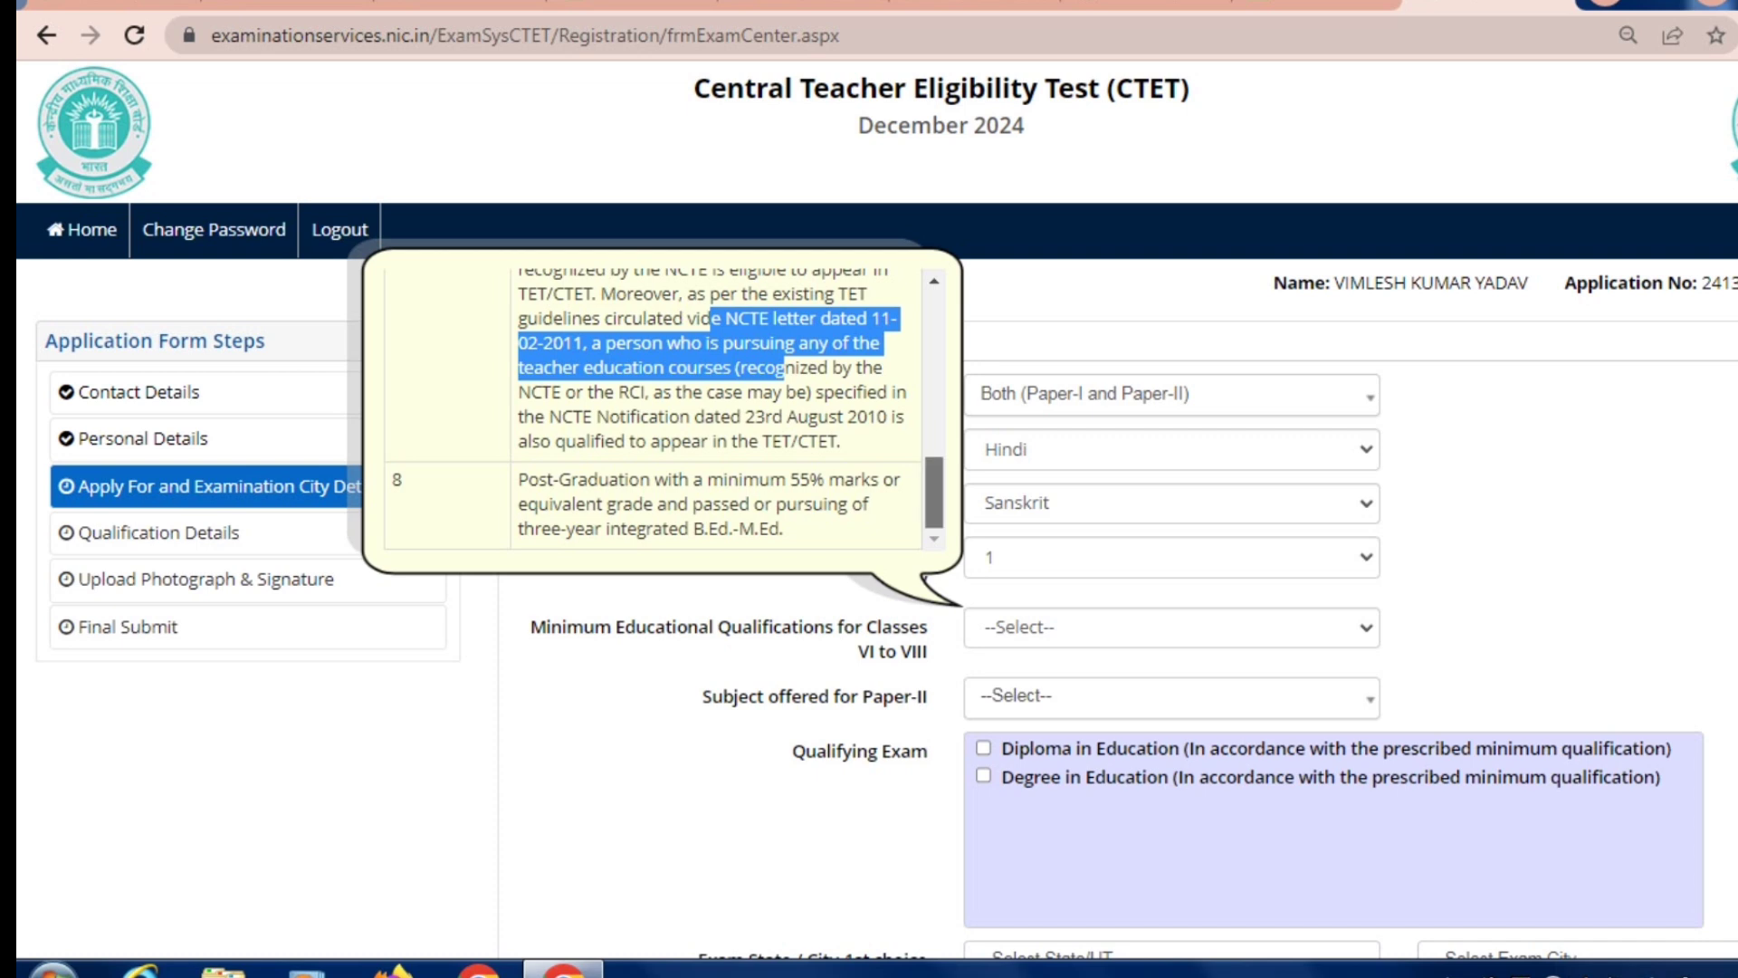
# Step: Return to qualification 2 in the list for Classes VI to VIII and reread its marks requirement
pyautogui.scroll(5, 651, 407)
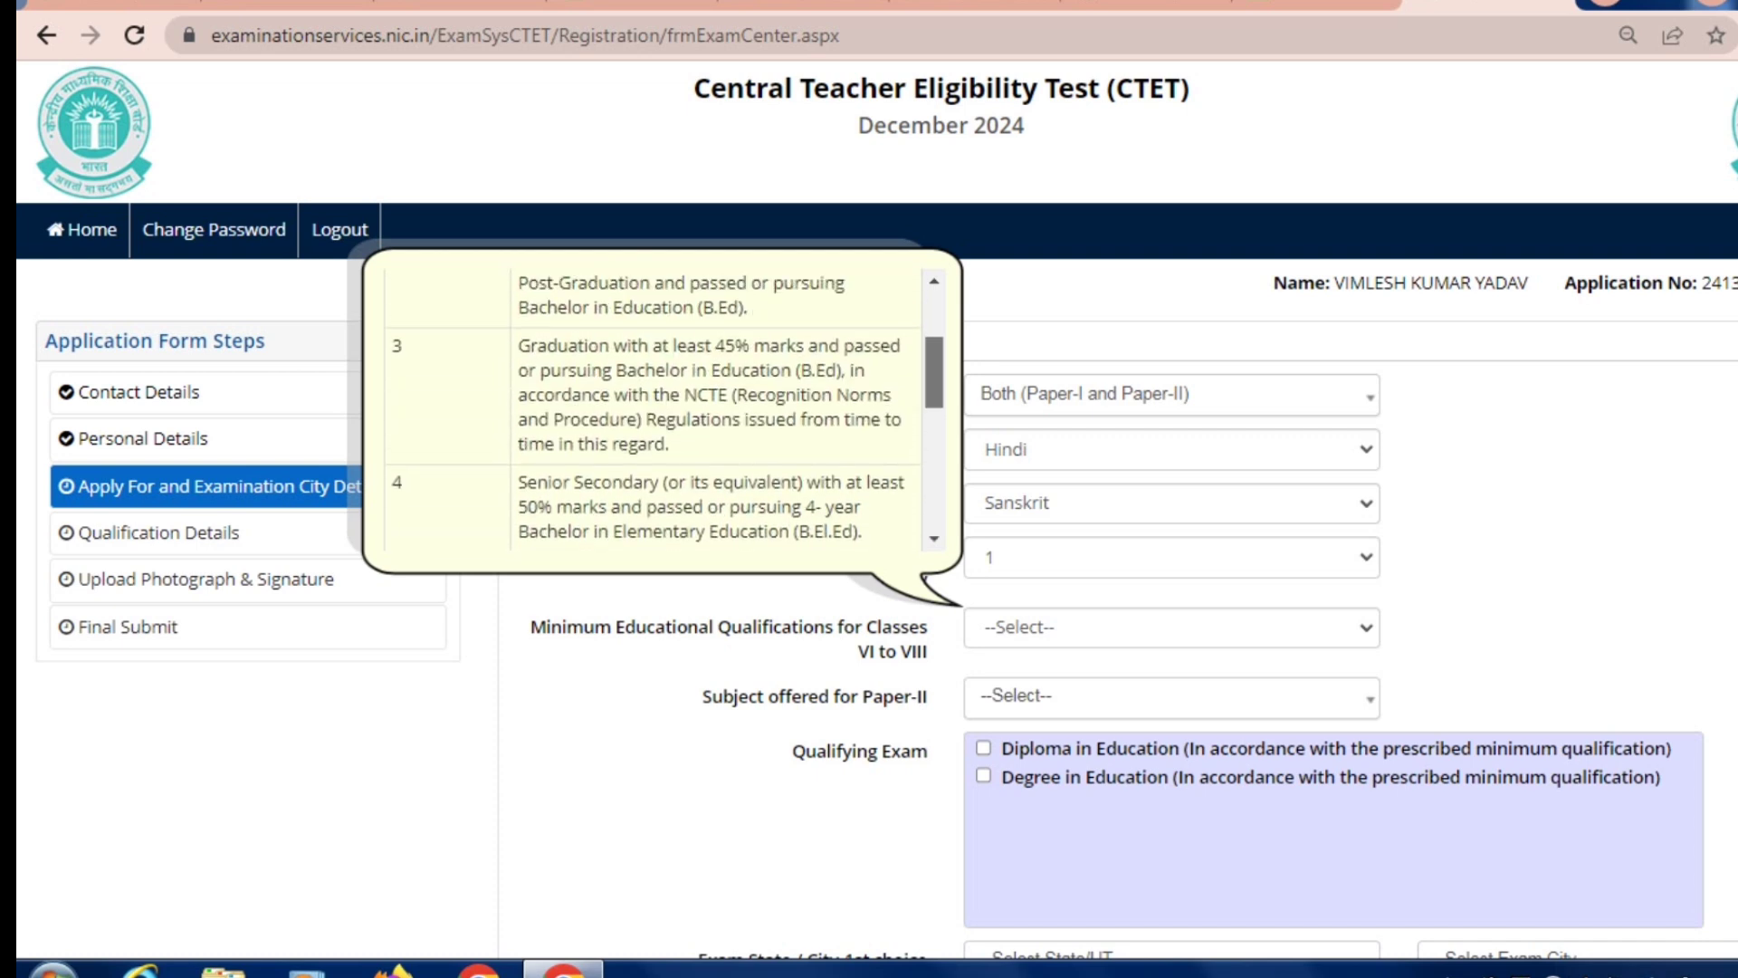
pyautogui.scroll(-1, 663, 410)
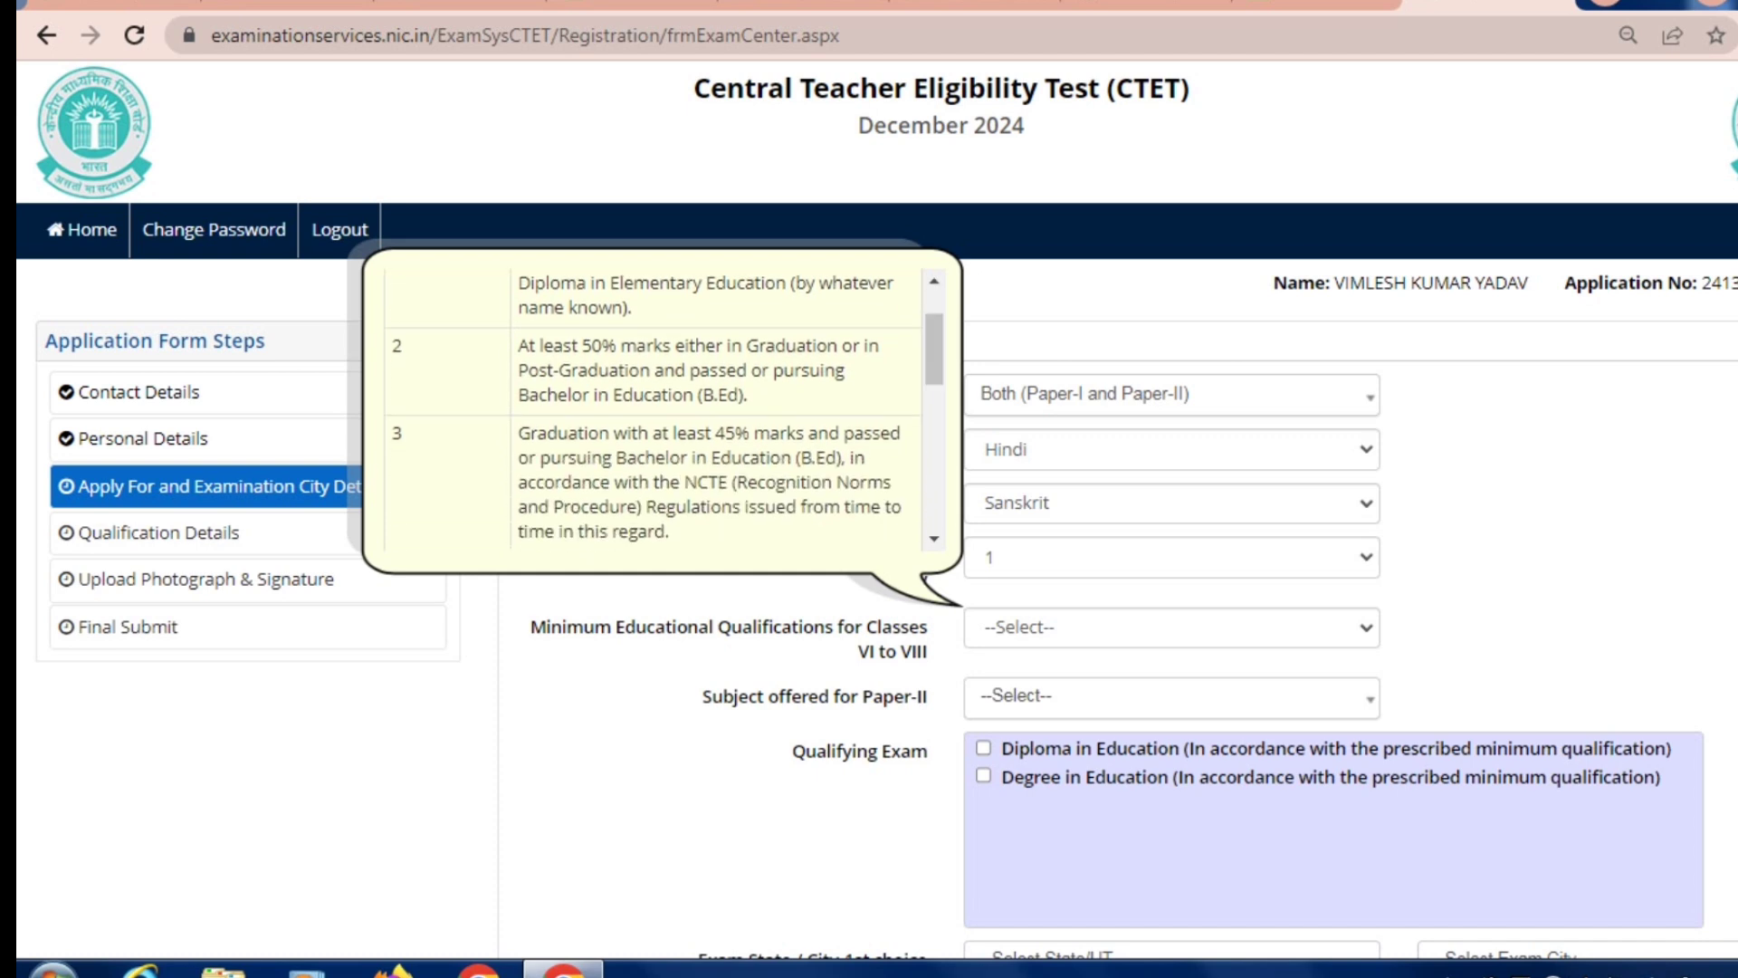
pyautogui.moveTo(536, 345); pyautogui.dragTo(601, 344)
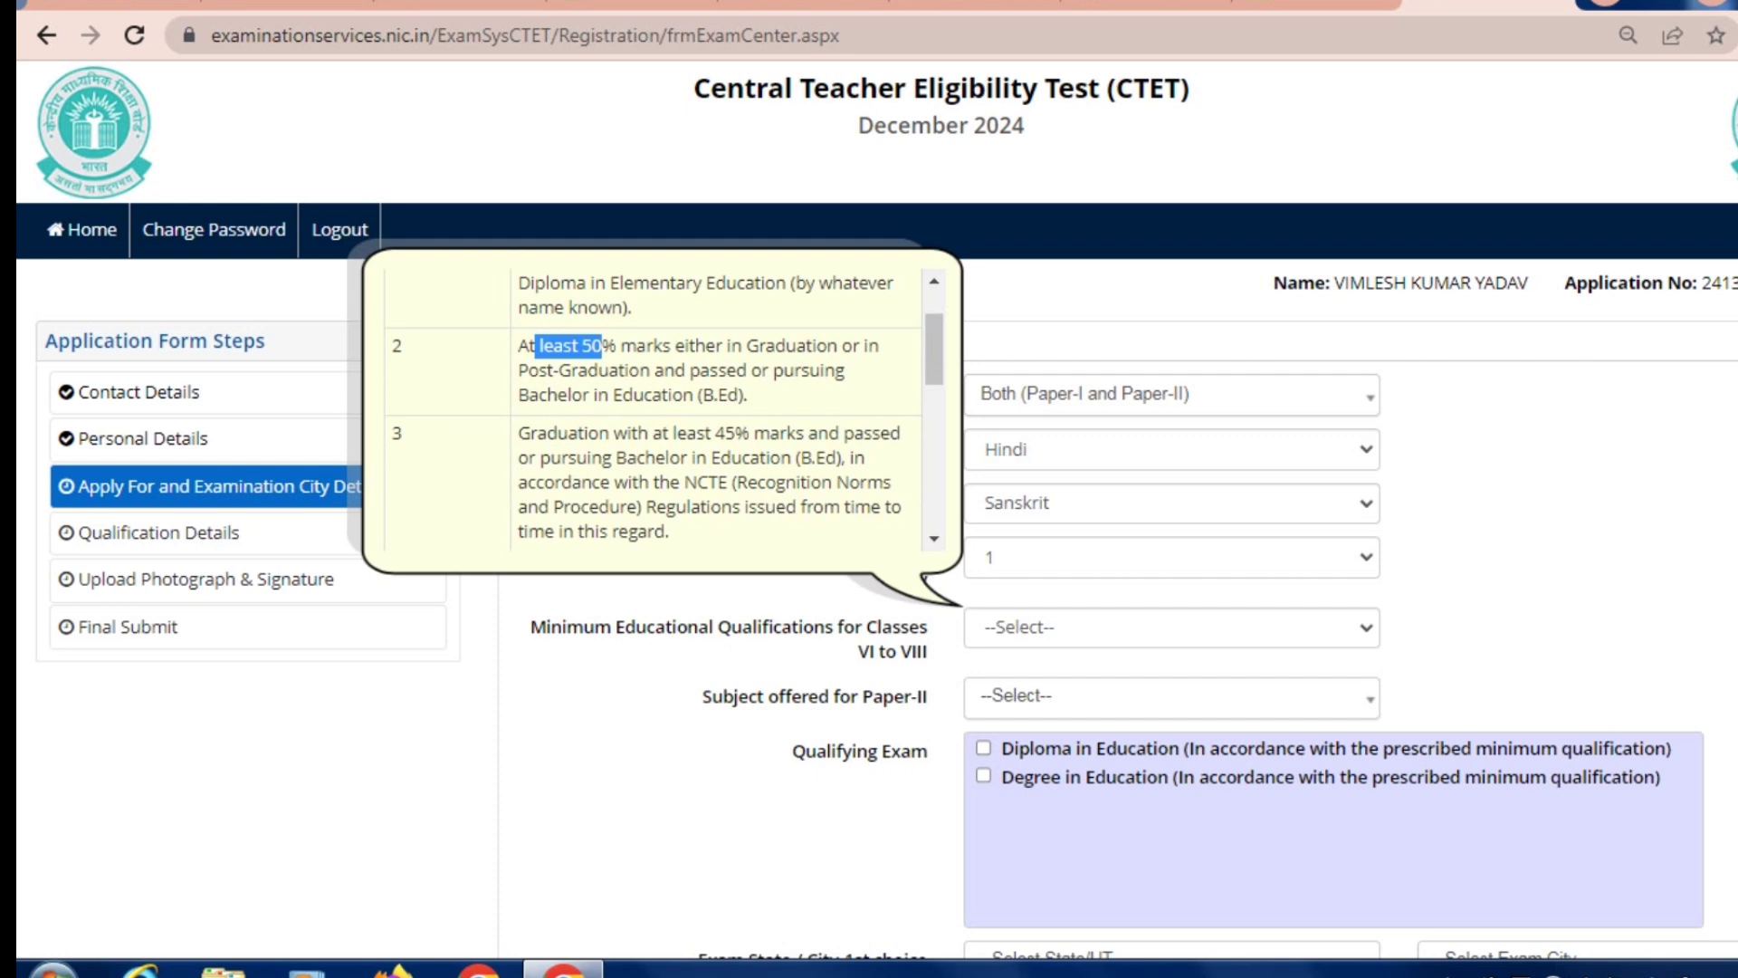
pyautogui.moveTo(840, 344); pyautogui.dragTo(511, 346)
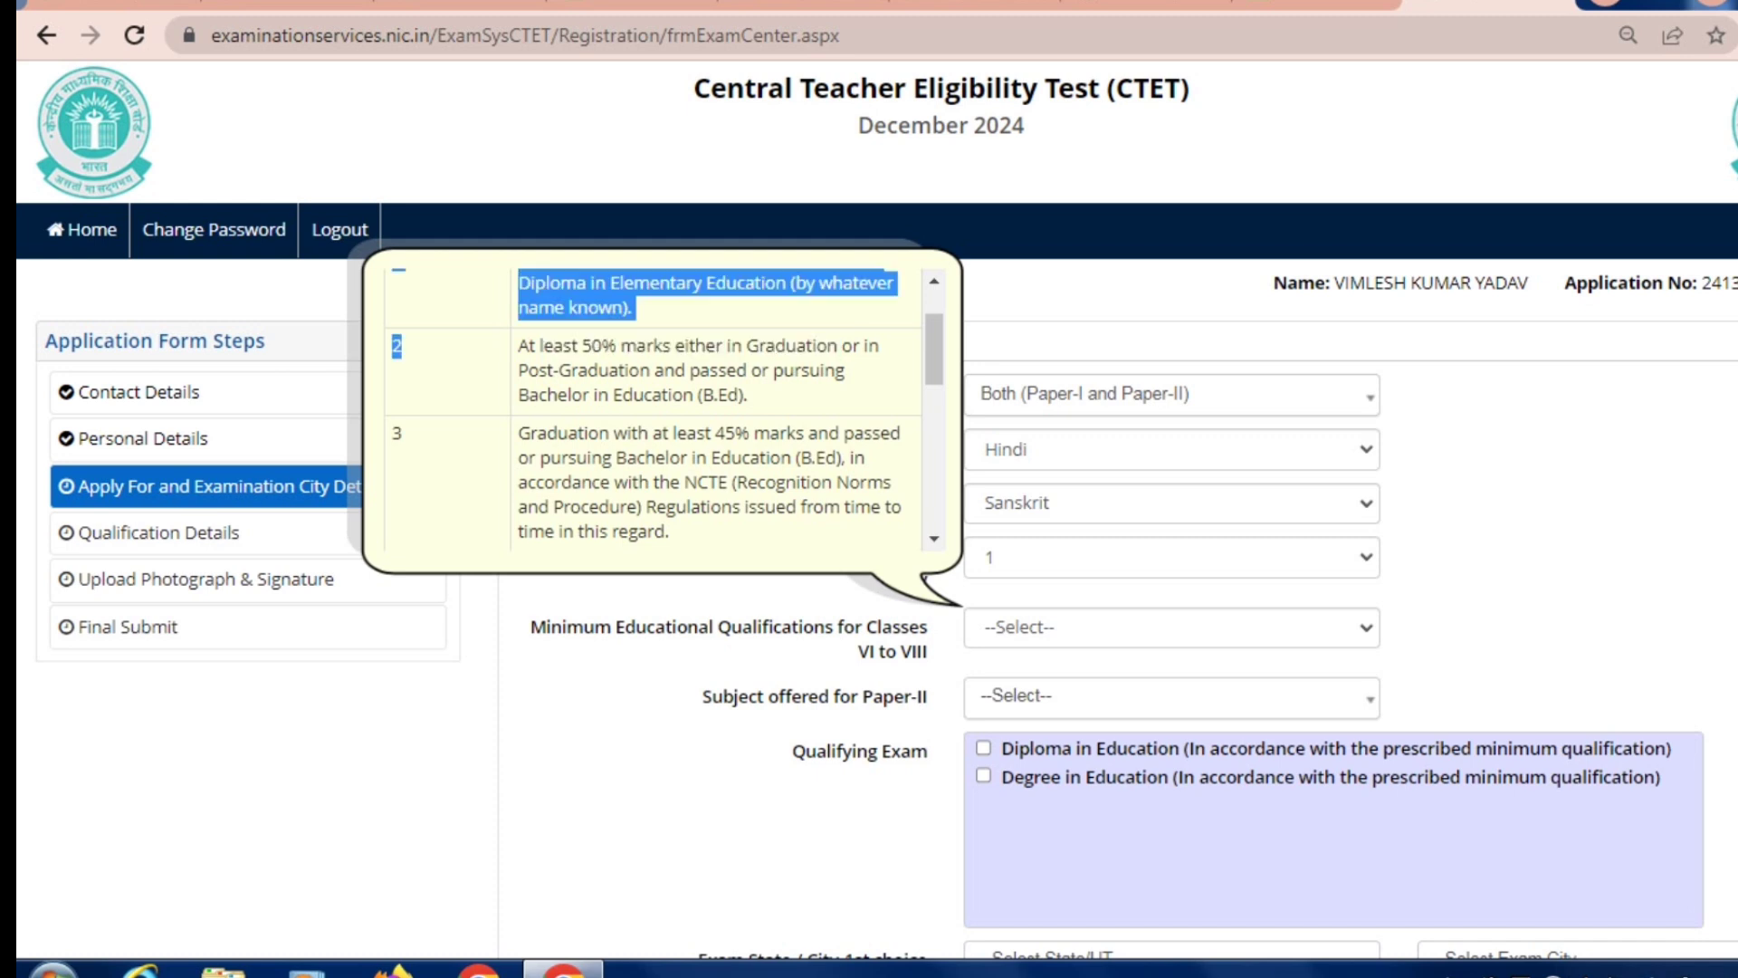
# Step: Try option 2 for the Classes VI to VIII minimum educational qualification, and settle on option 1
pyautogui.scroll(-2, 1172, 543)
pyautogui.click(1172, 489)
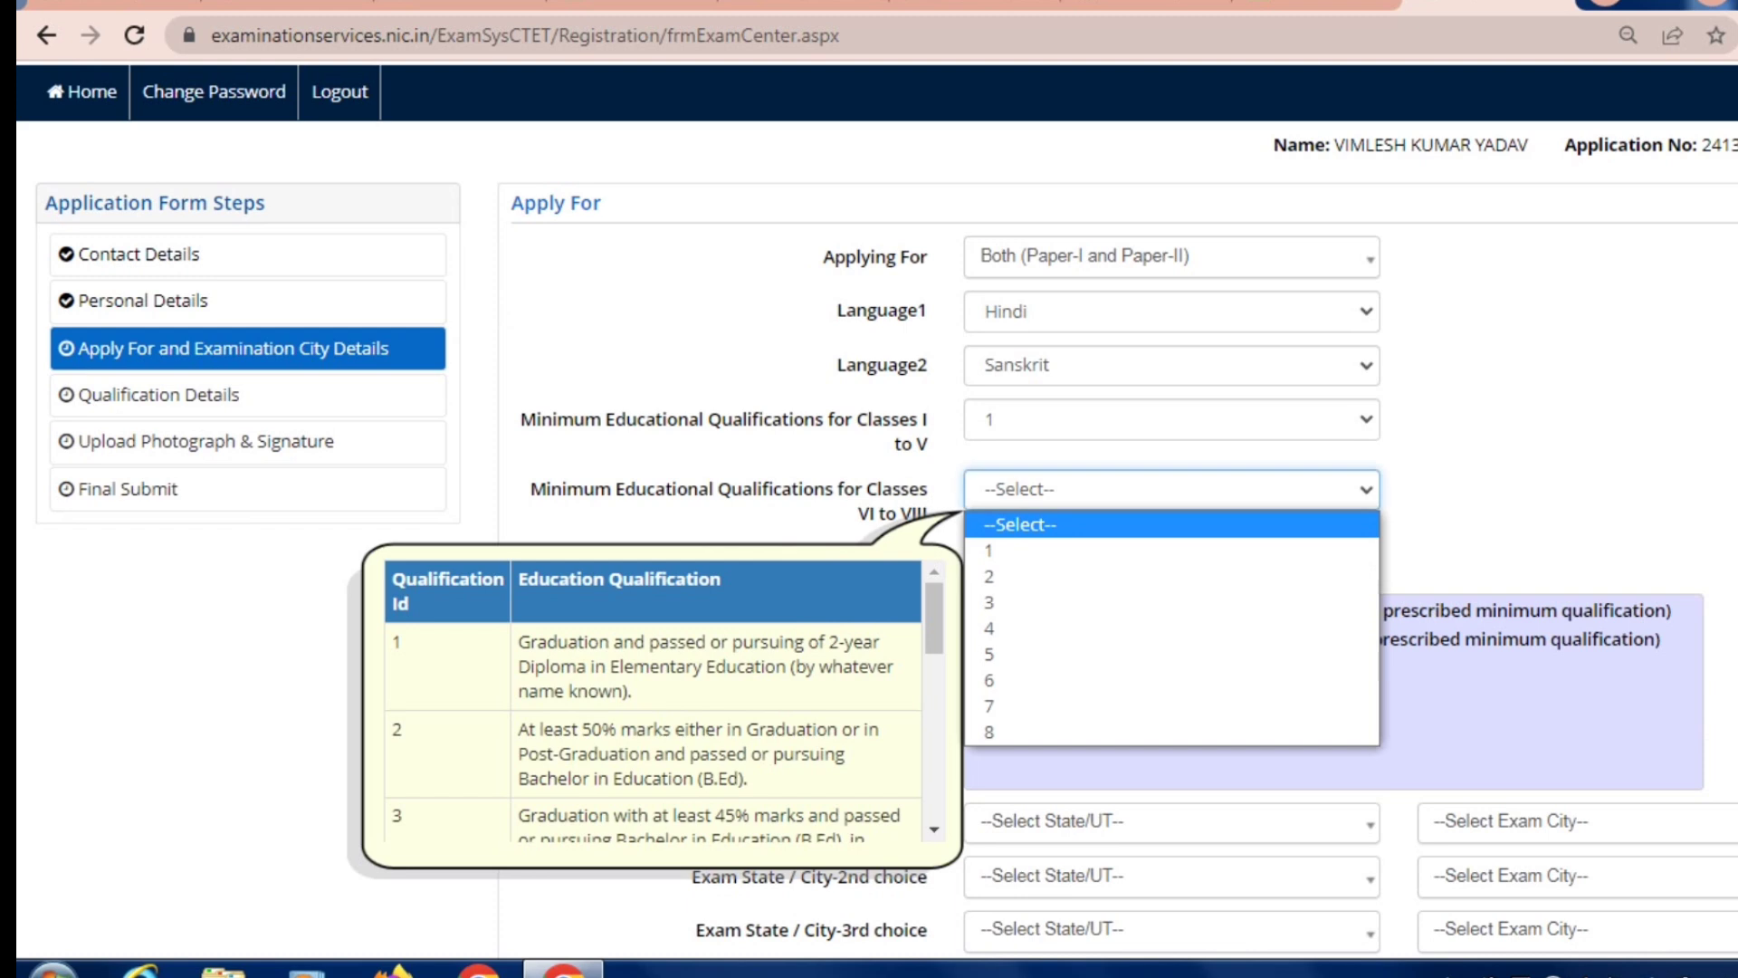
pyautogui.click(1172, 576)
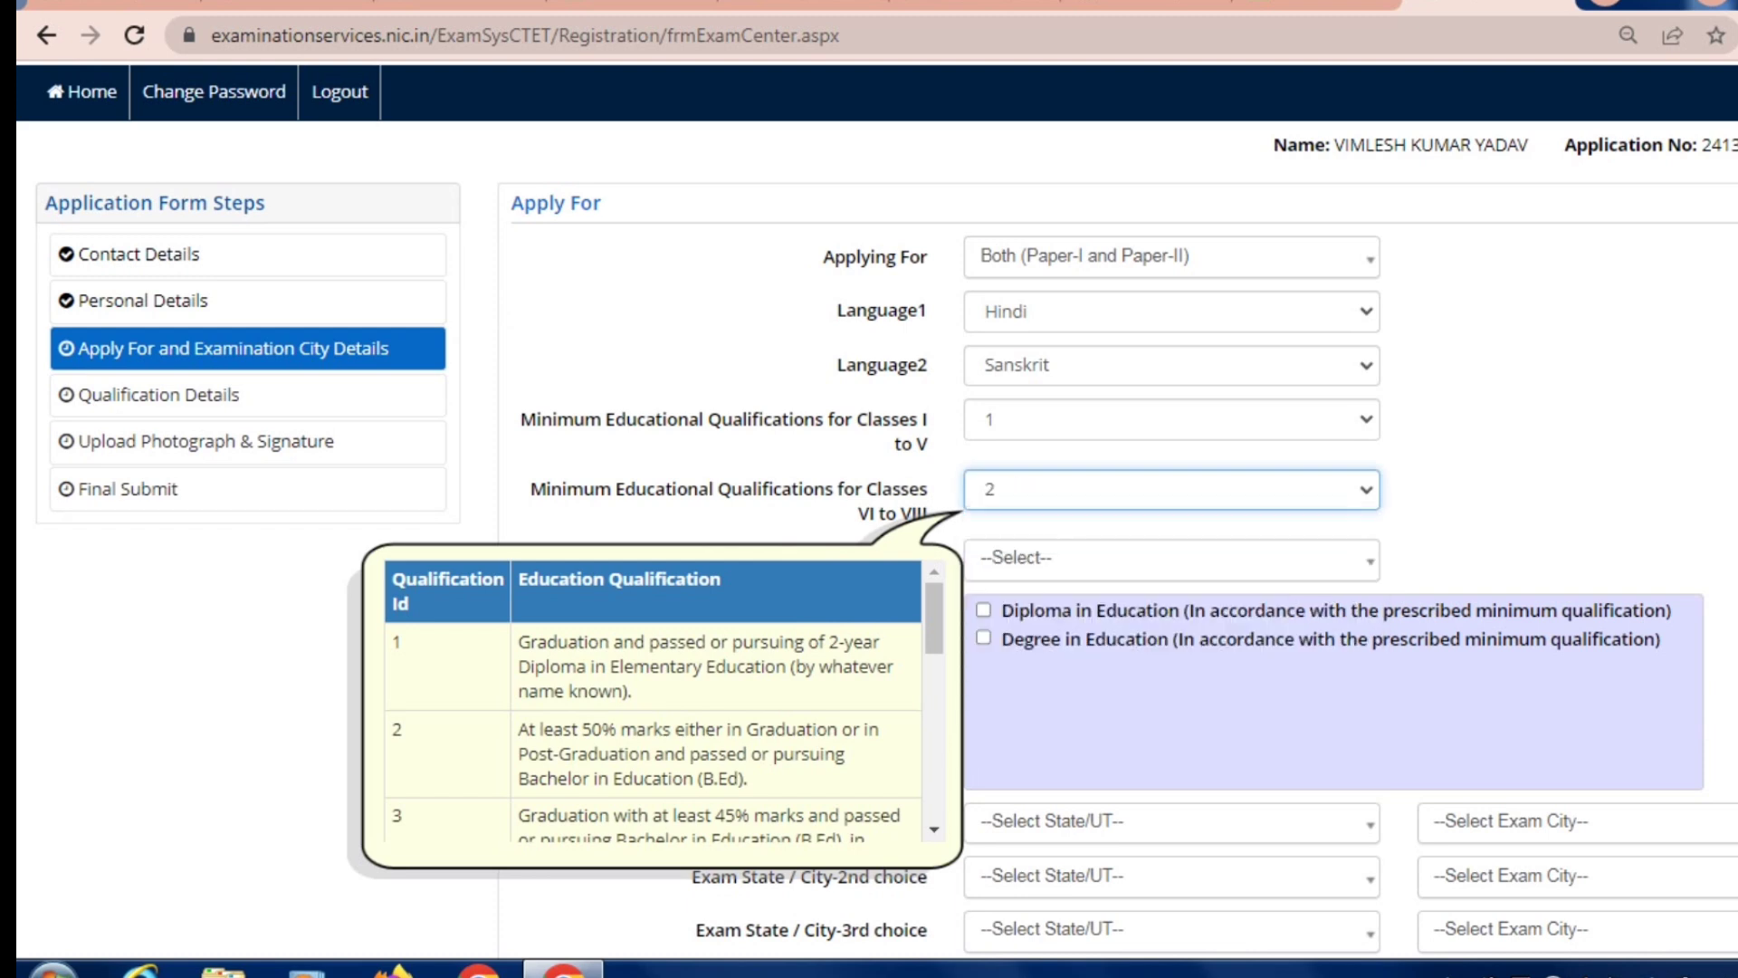
pyautogui.click(1172, 560)
pyautogui.click(1172, 490)
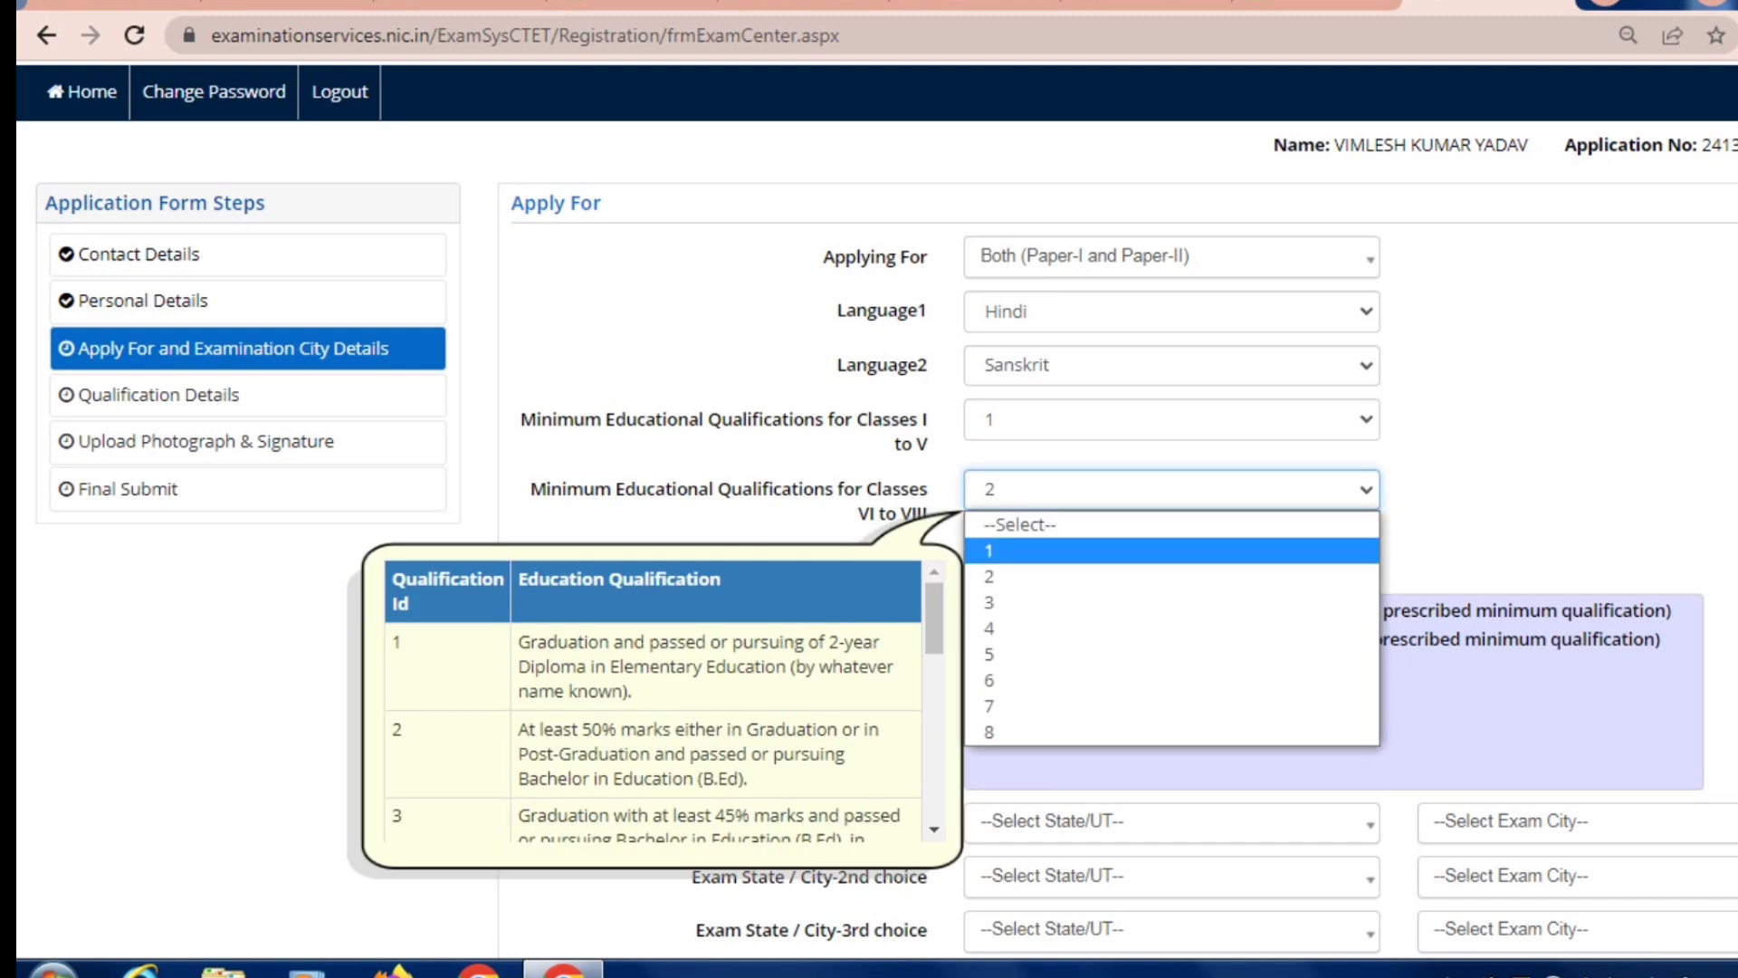
pyautogui.click(1173, 550)
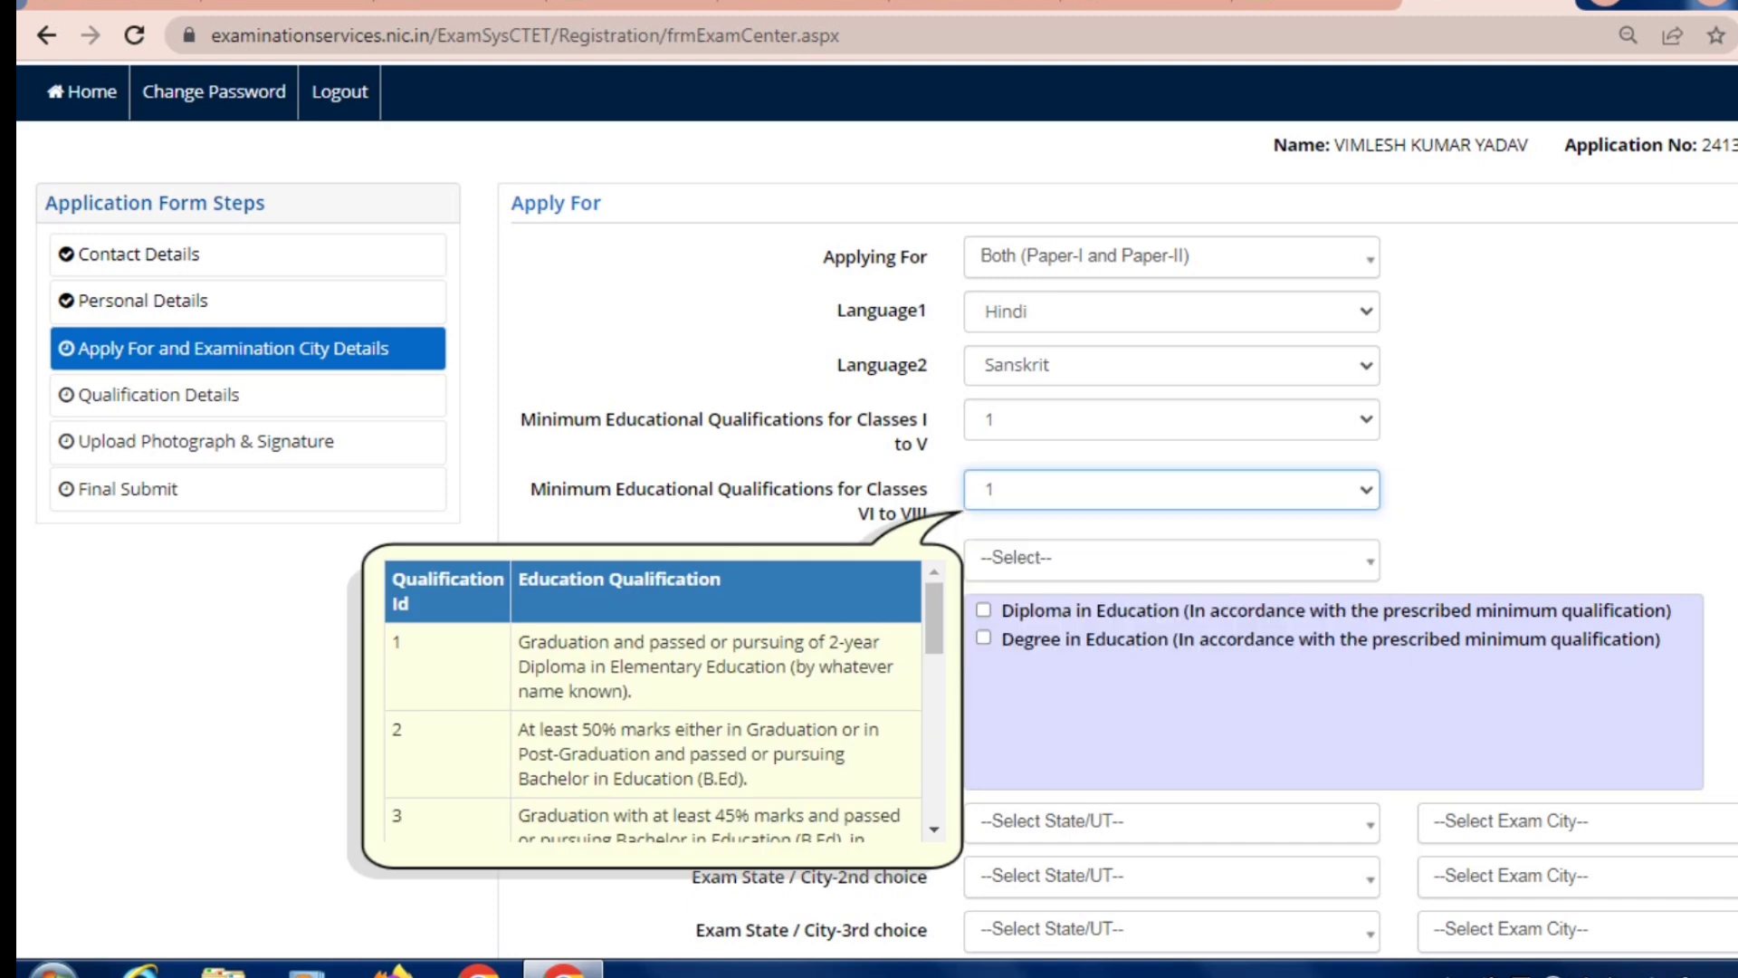
# Step: Review the Post-Graduation and B.Ed wording of qualification 2 in the list for Classes VI to VIII
pyautogui.click(1172, 490)
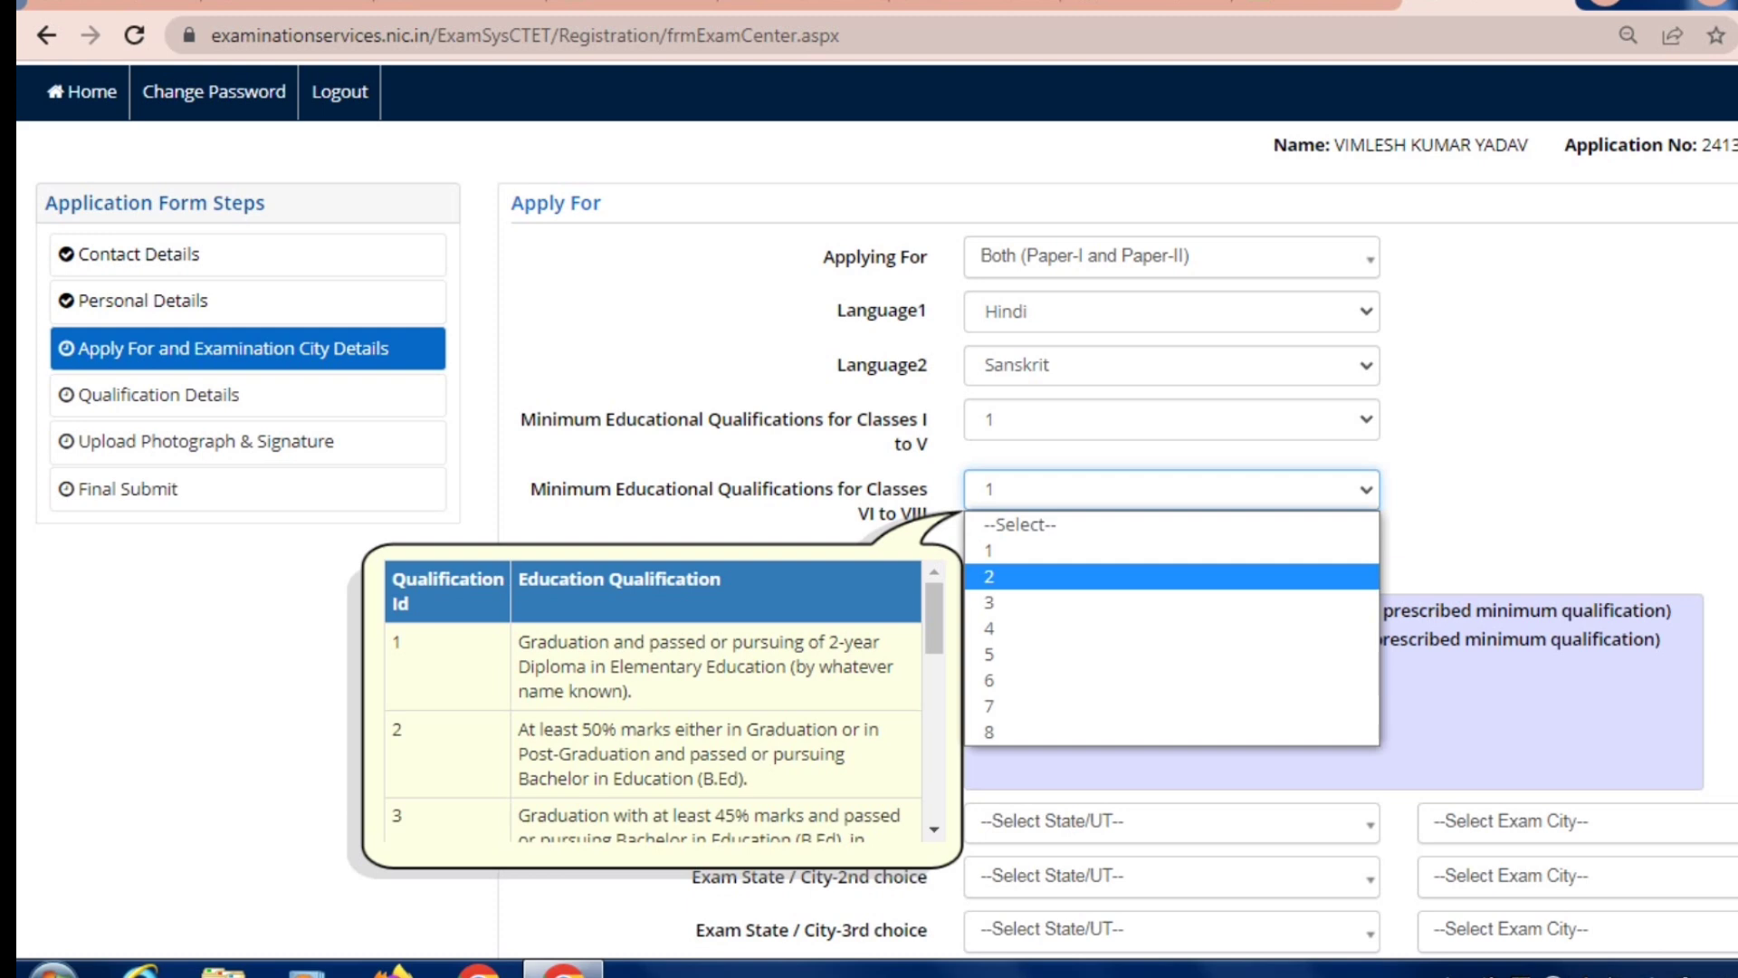
pyautogui.moveTo(934, 618); pyautogui.dragTo(934, 634)
pyautogui.moveTo(824, 685); pyautogui.dragTo(547, 685)
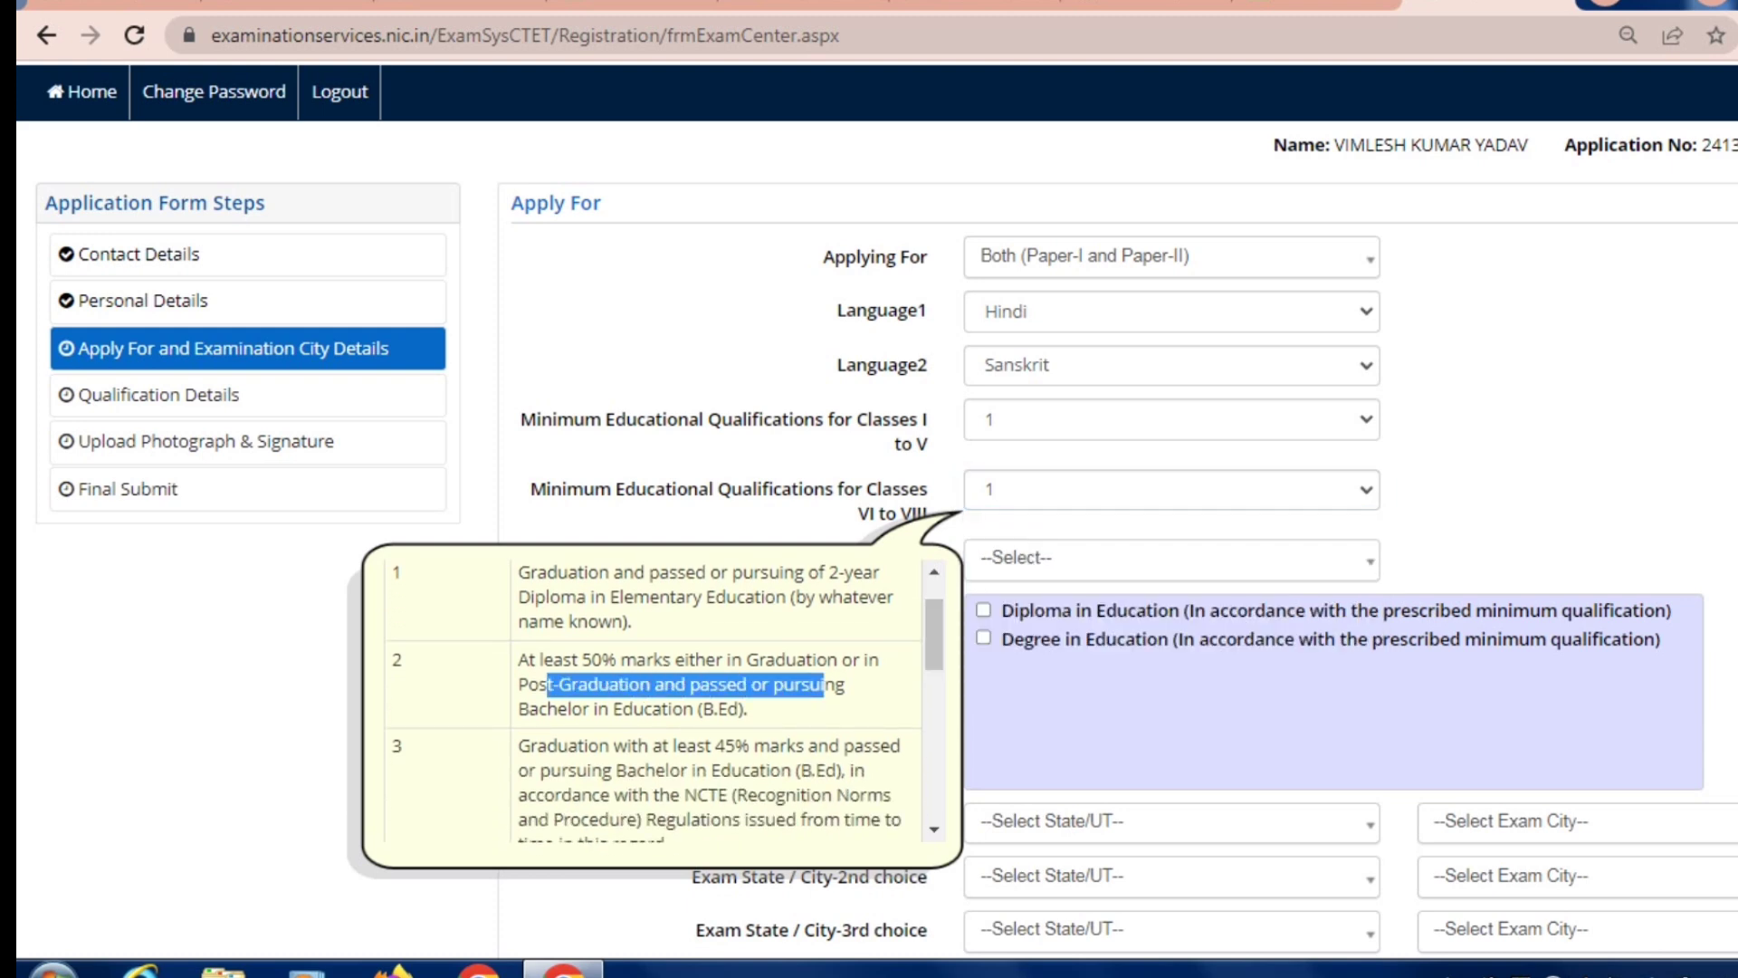
pyautogui.moveTo(934, 635); pyautogui.dragTo(934, 617)
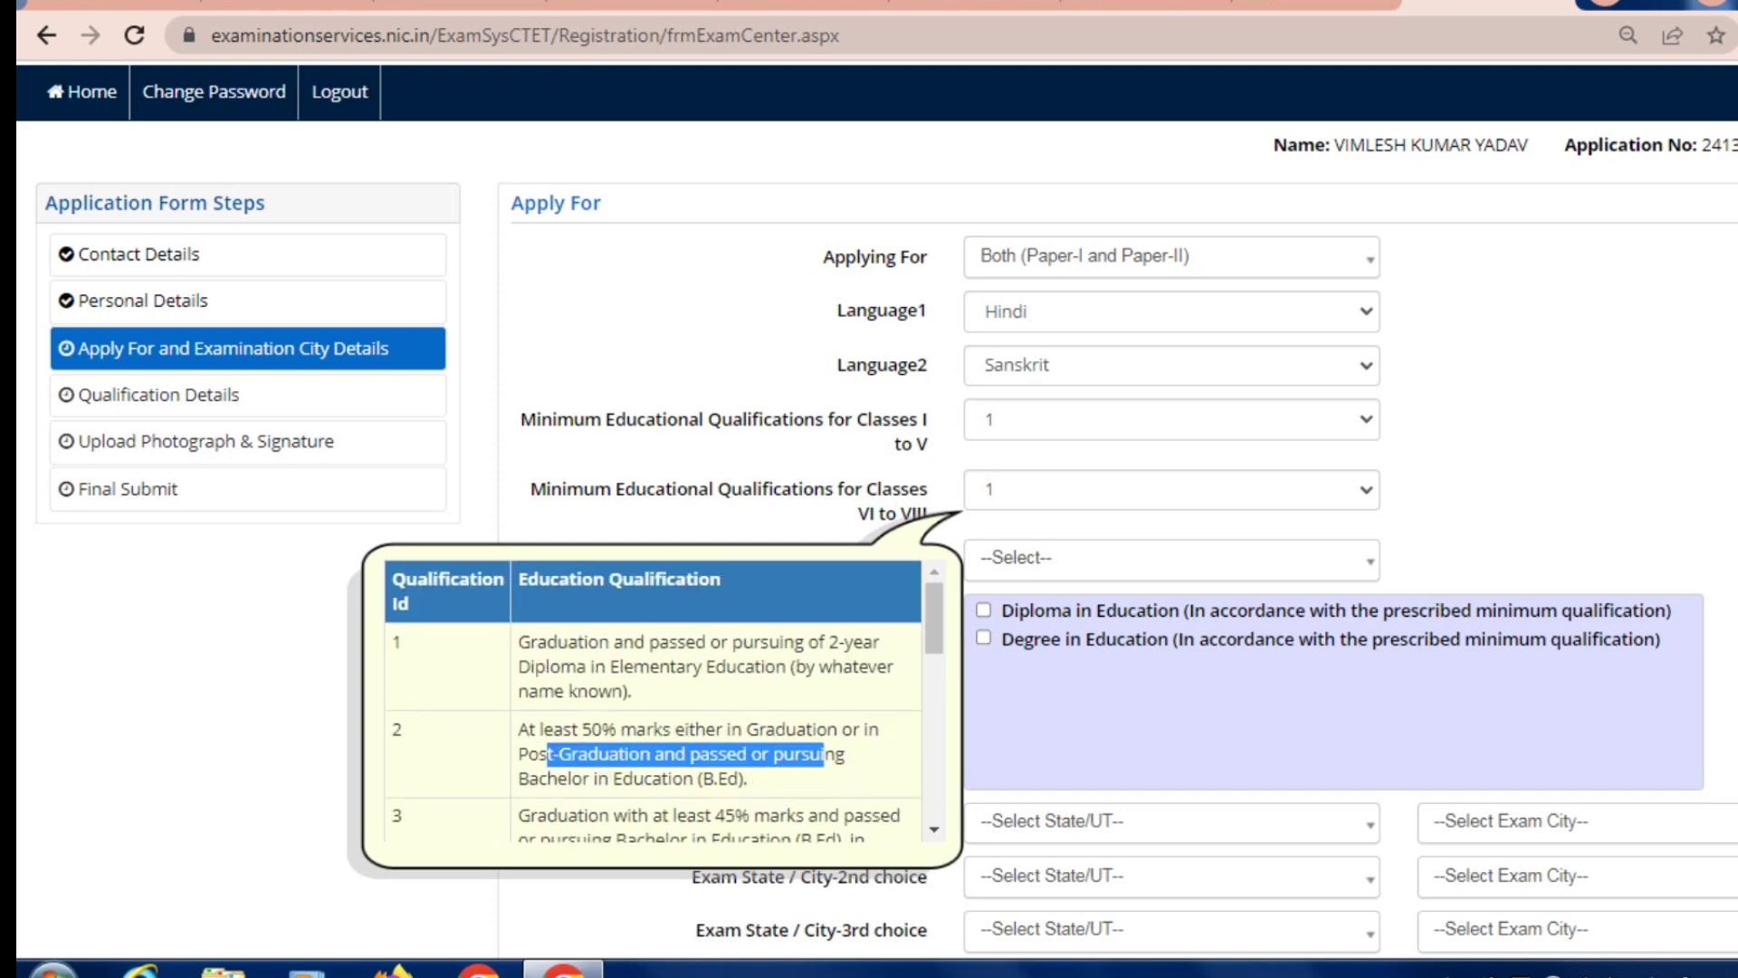
# Step: Compare the subjects offered for Paper-II and choose Social Science
pyautogui.scroll(-1, 869, 506)
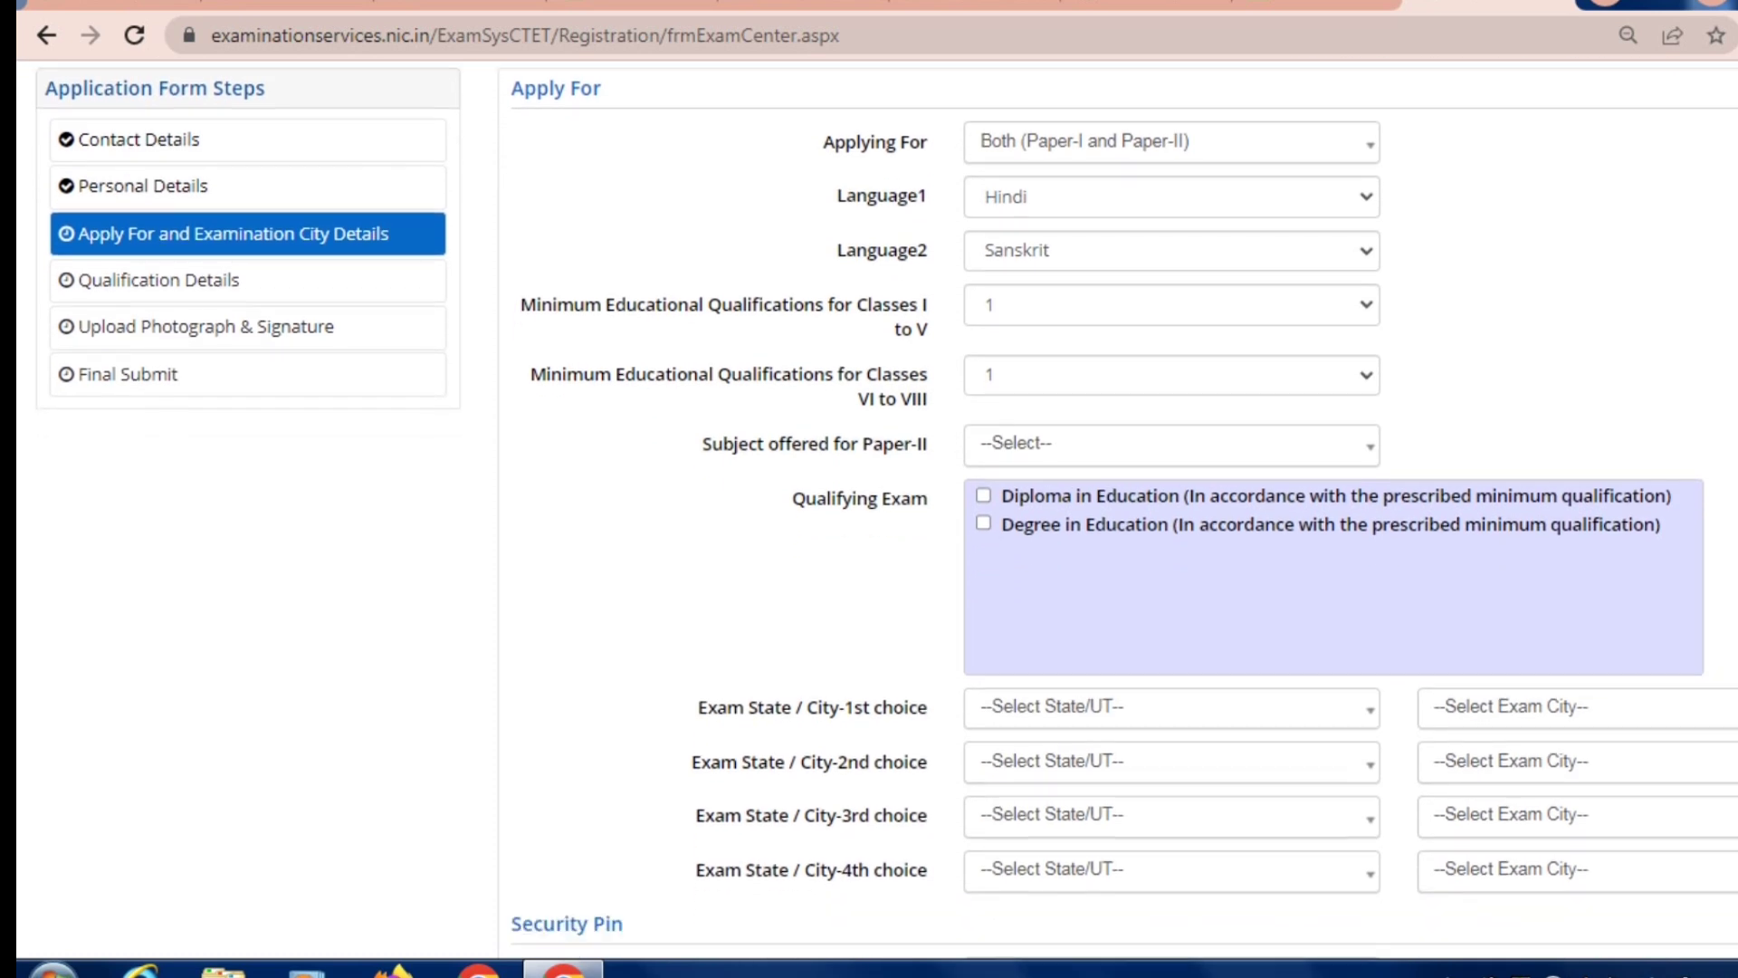
pyautogui.click(1171, 445)
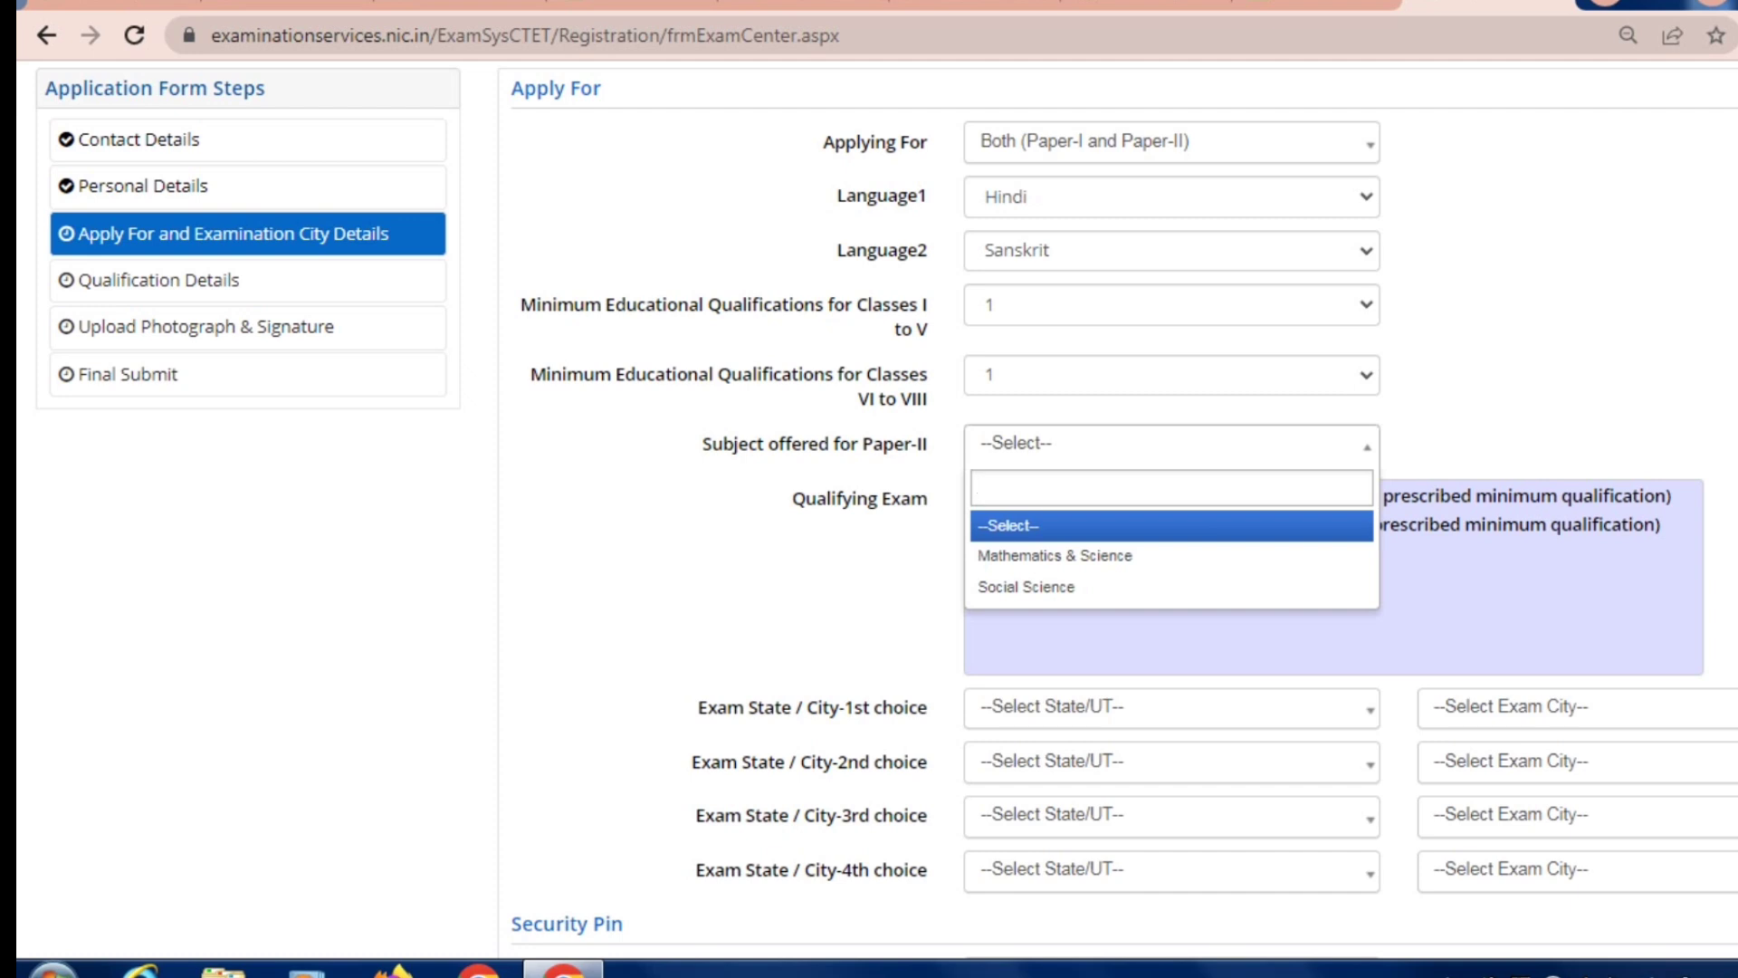
pyautogui.press('Down')
pyautogui.press('Down')
pyautogui.press('Up')
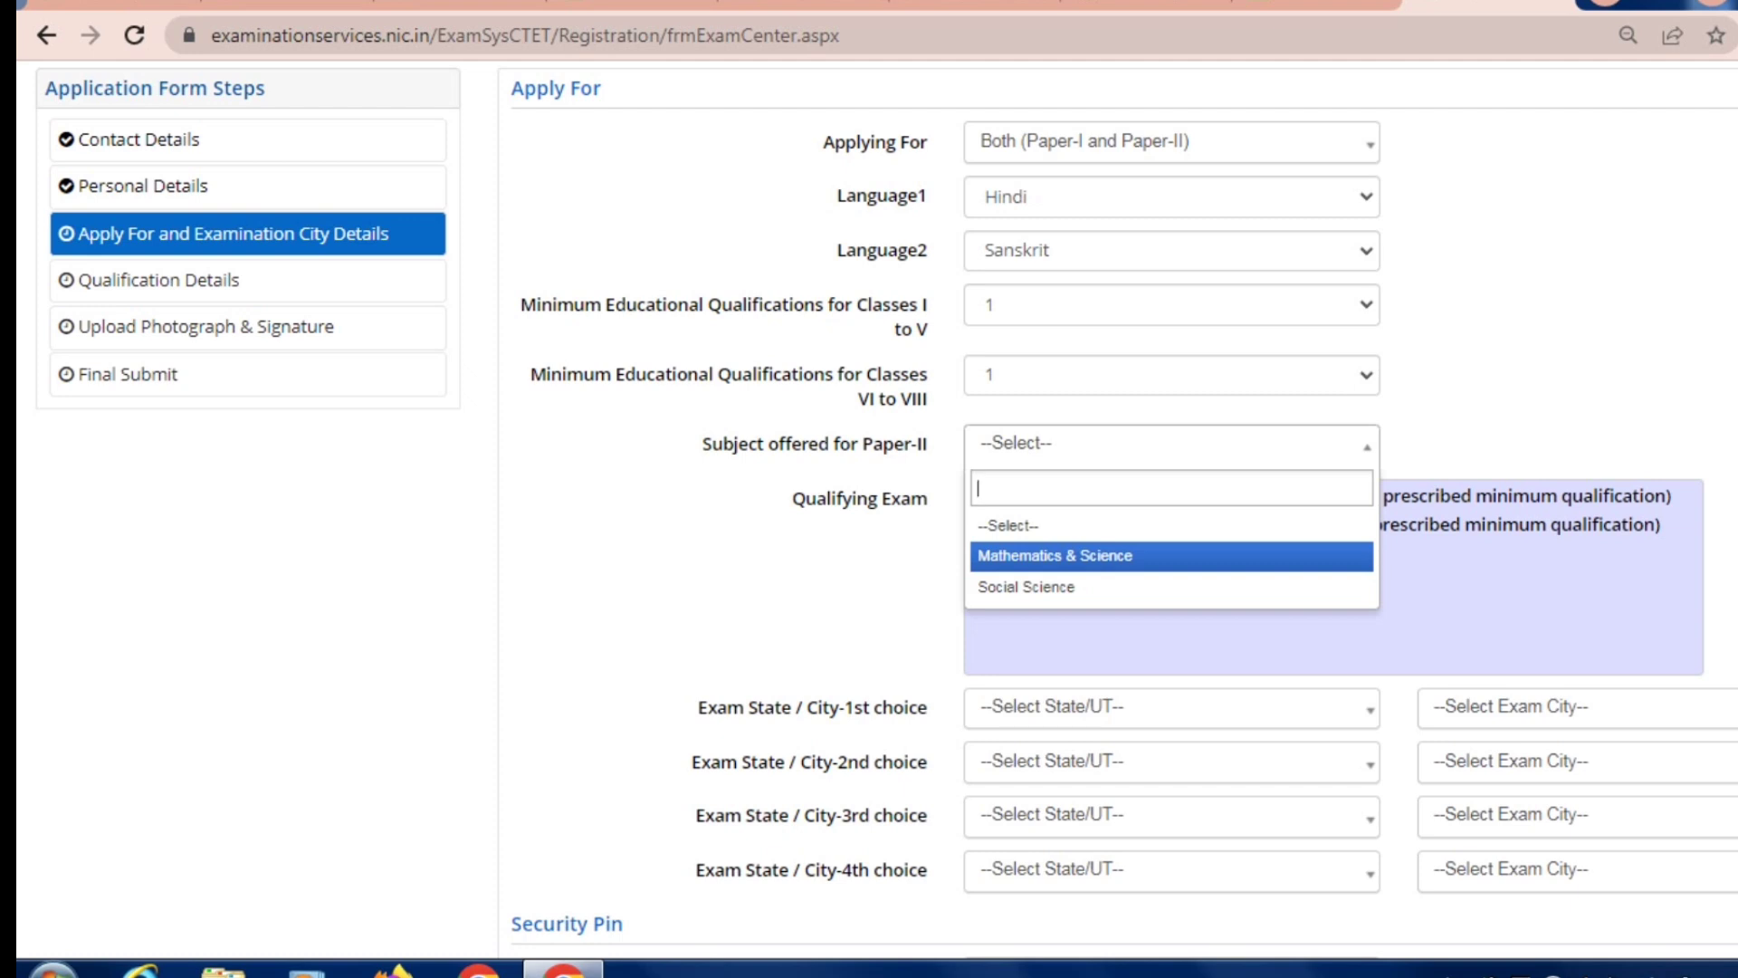
pyautogui.press('Down')
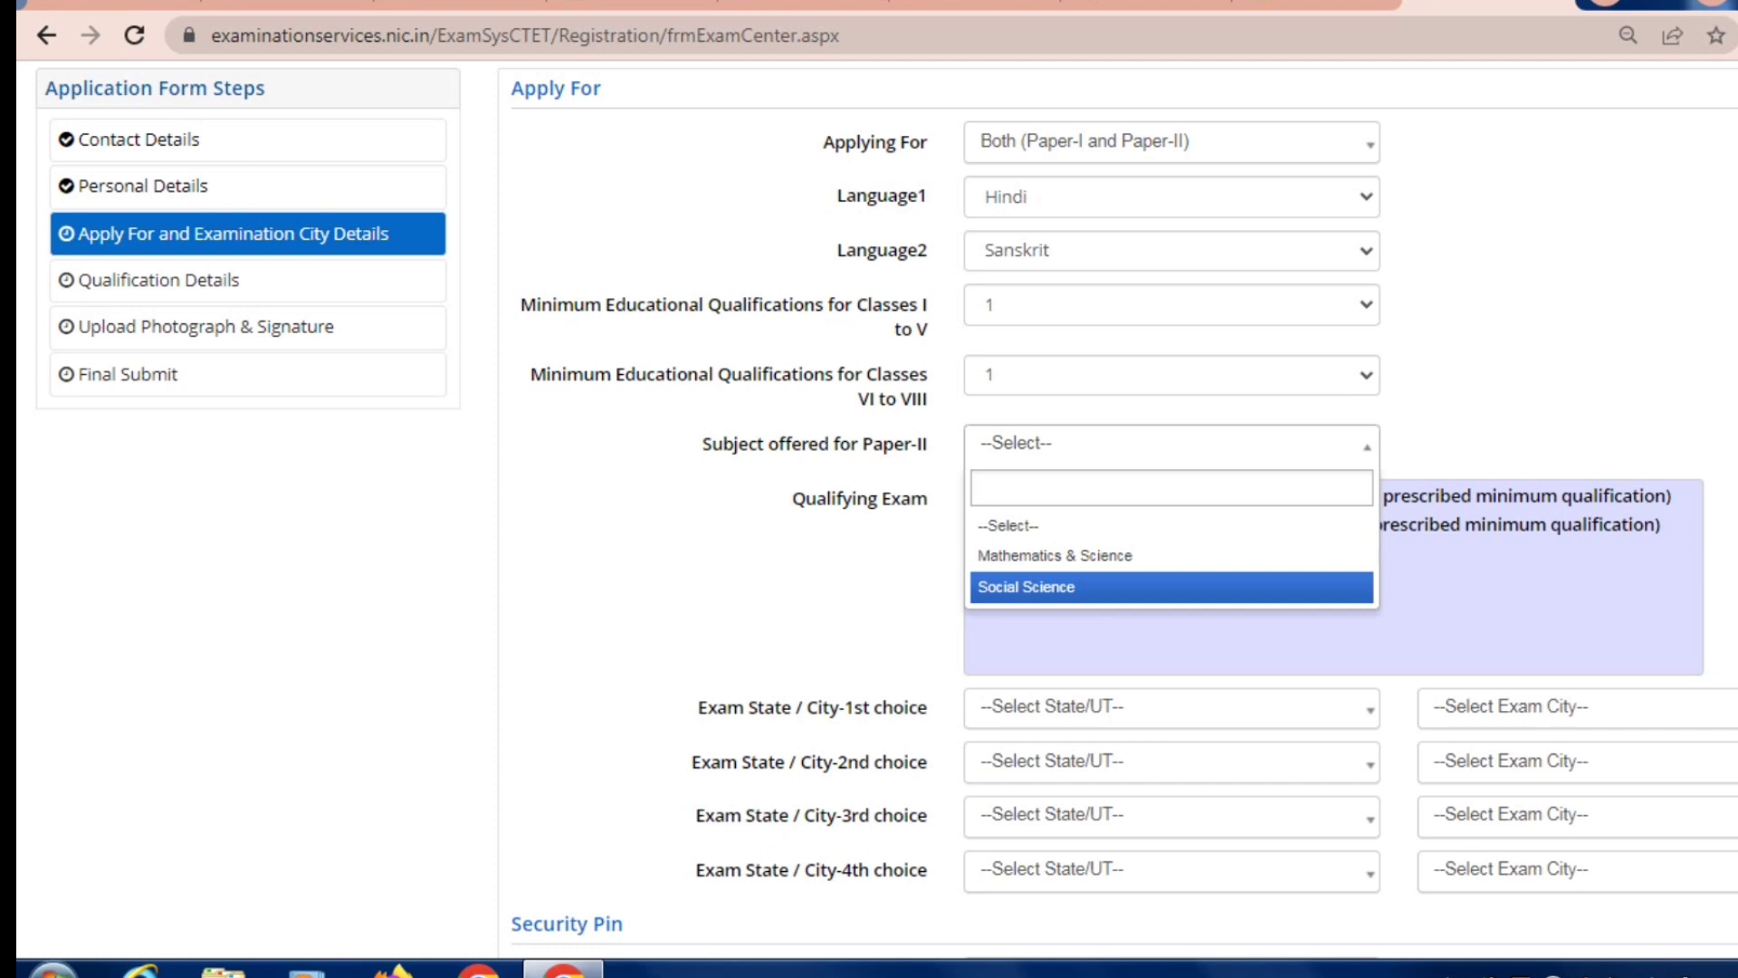
pyautogui.press('Up')
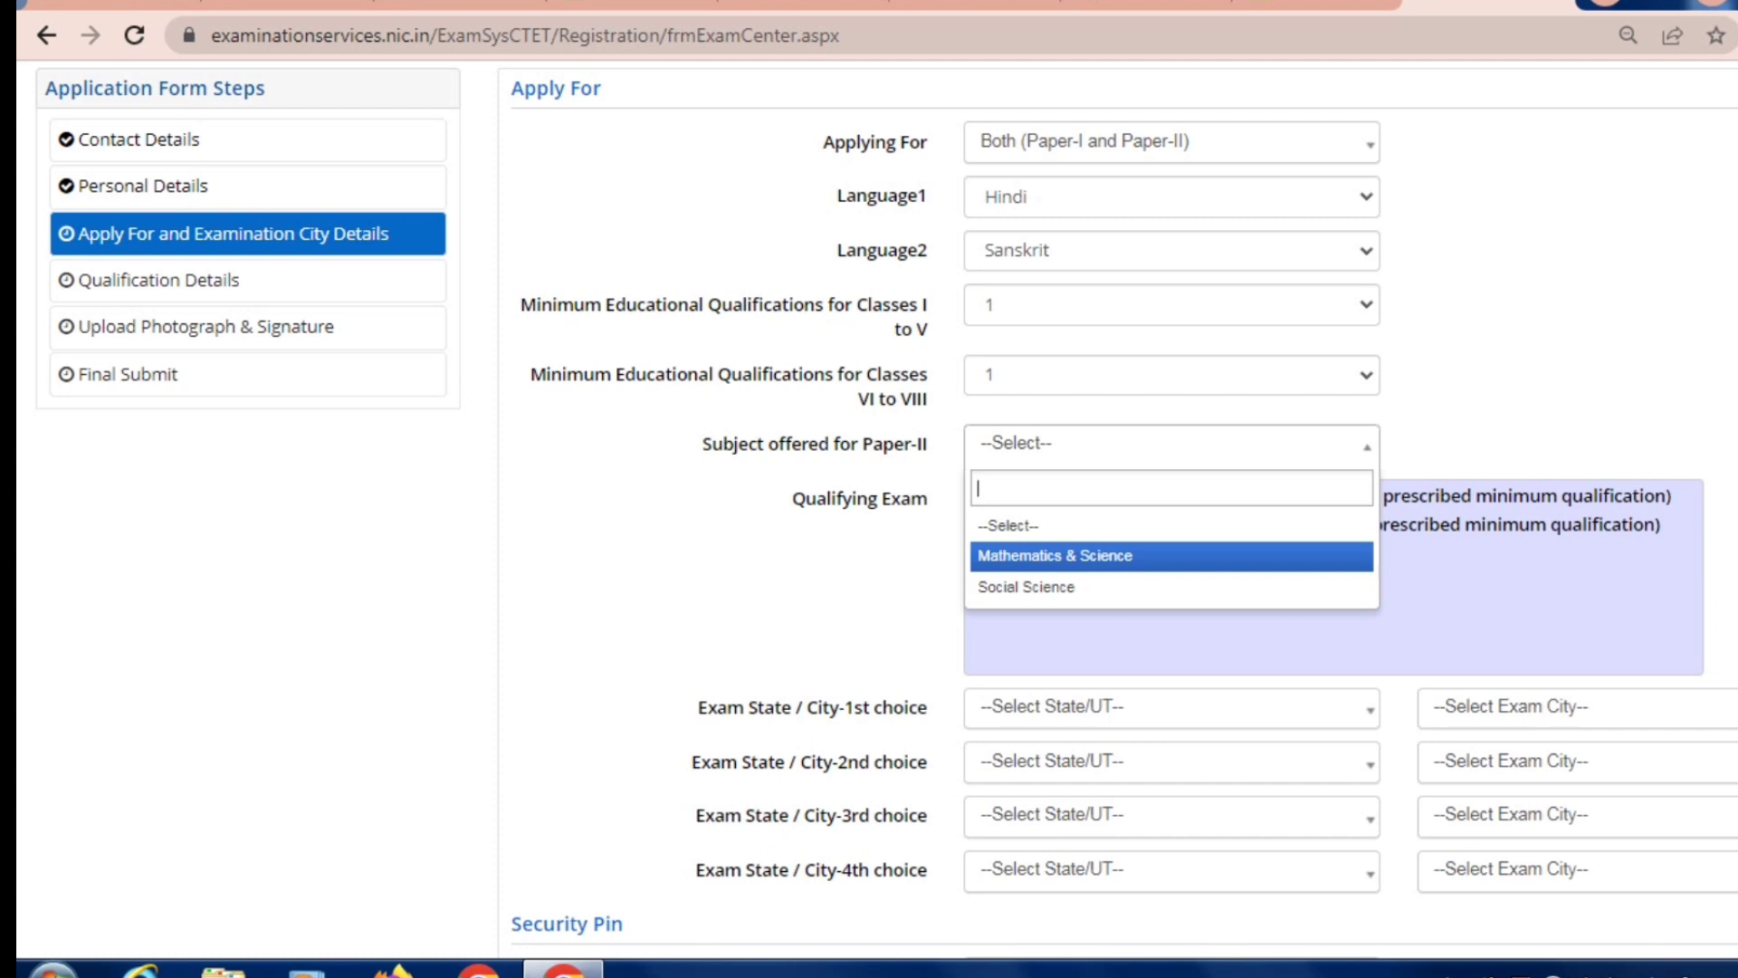
pyautogui.press('Down')
pyautogui.press('Return')
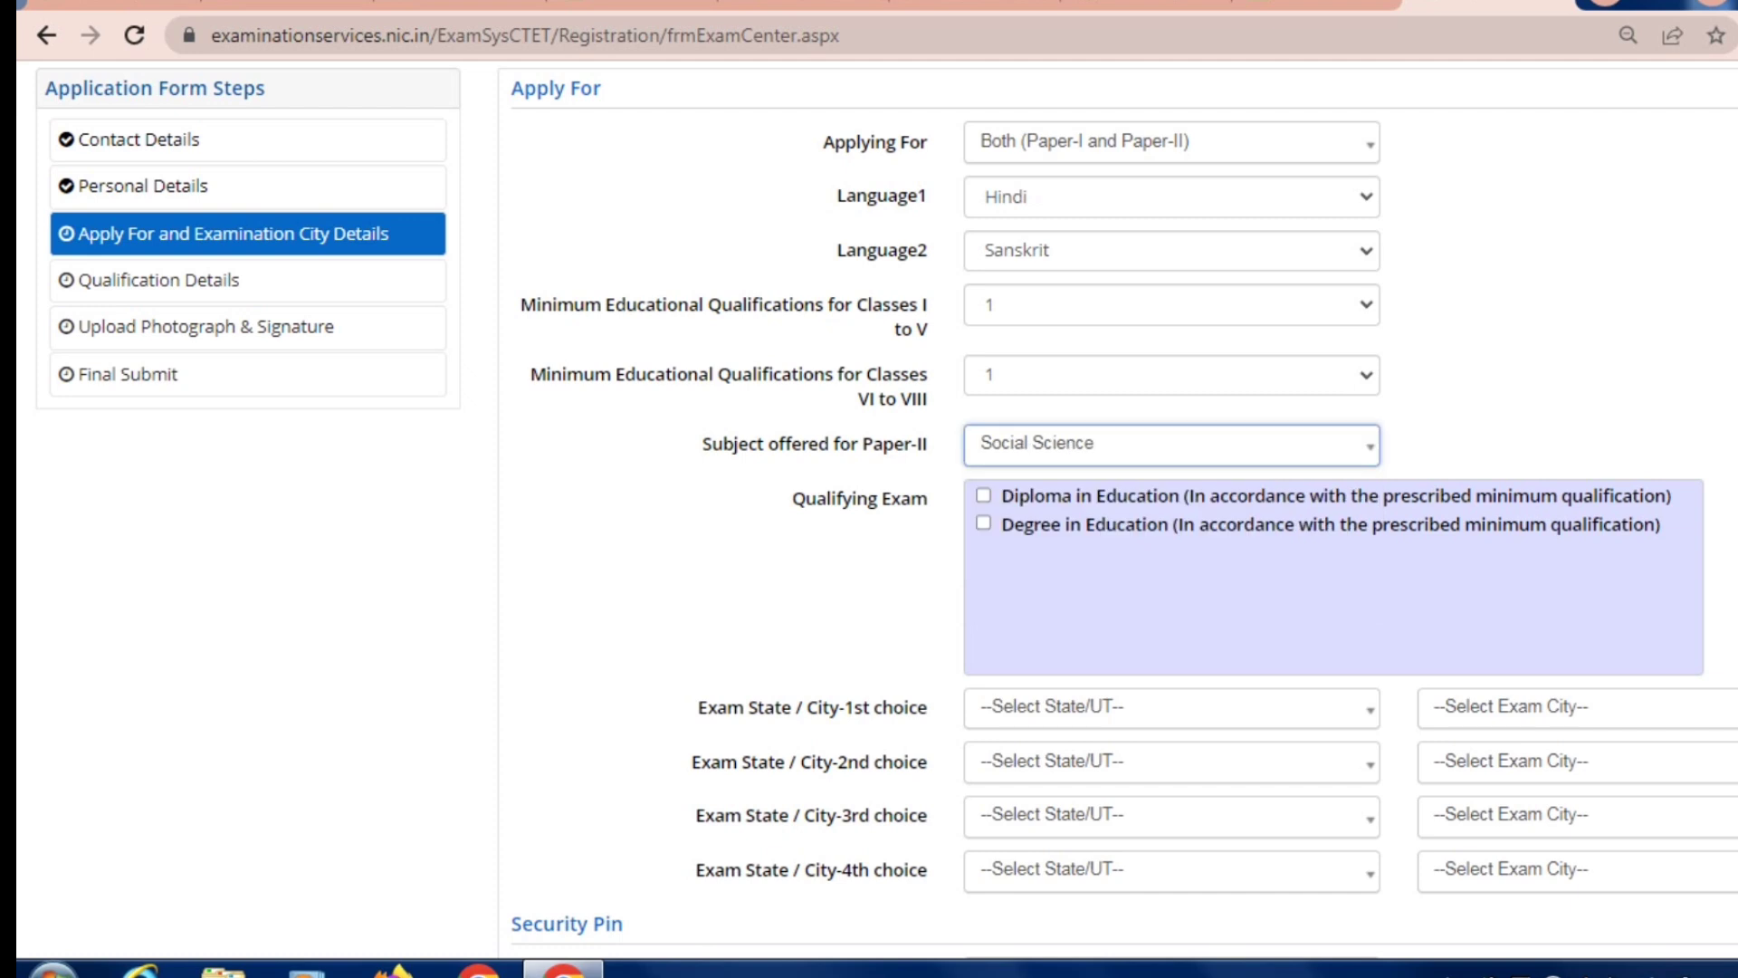
# Step: Mark Diploma in Education as the qualifying exam
pyautogui.moveTo(826, 498); pyautogui.dragTo(931, 499)
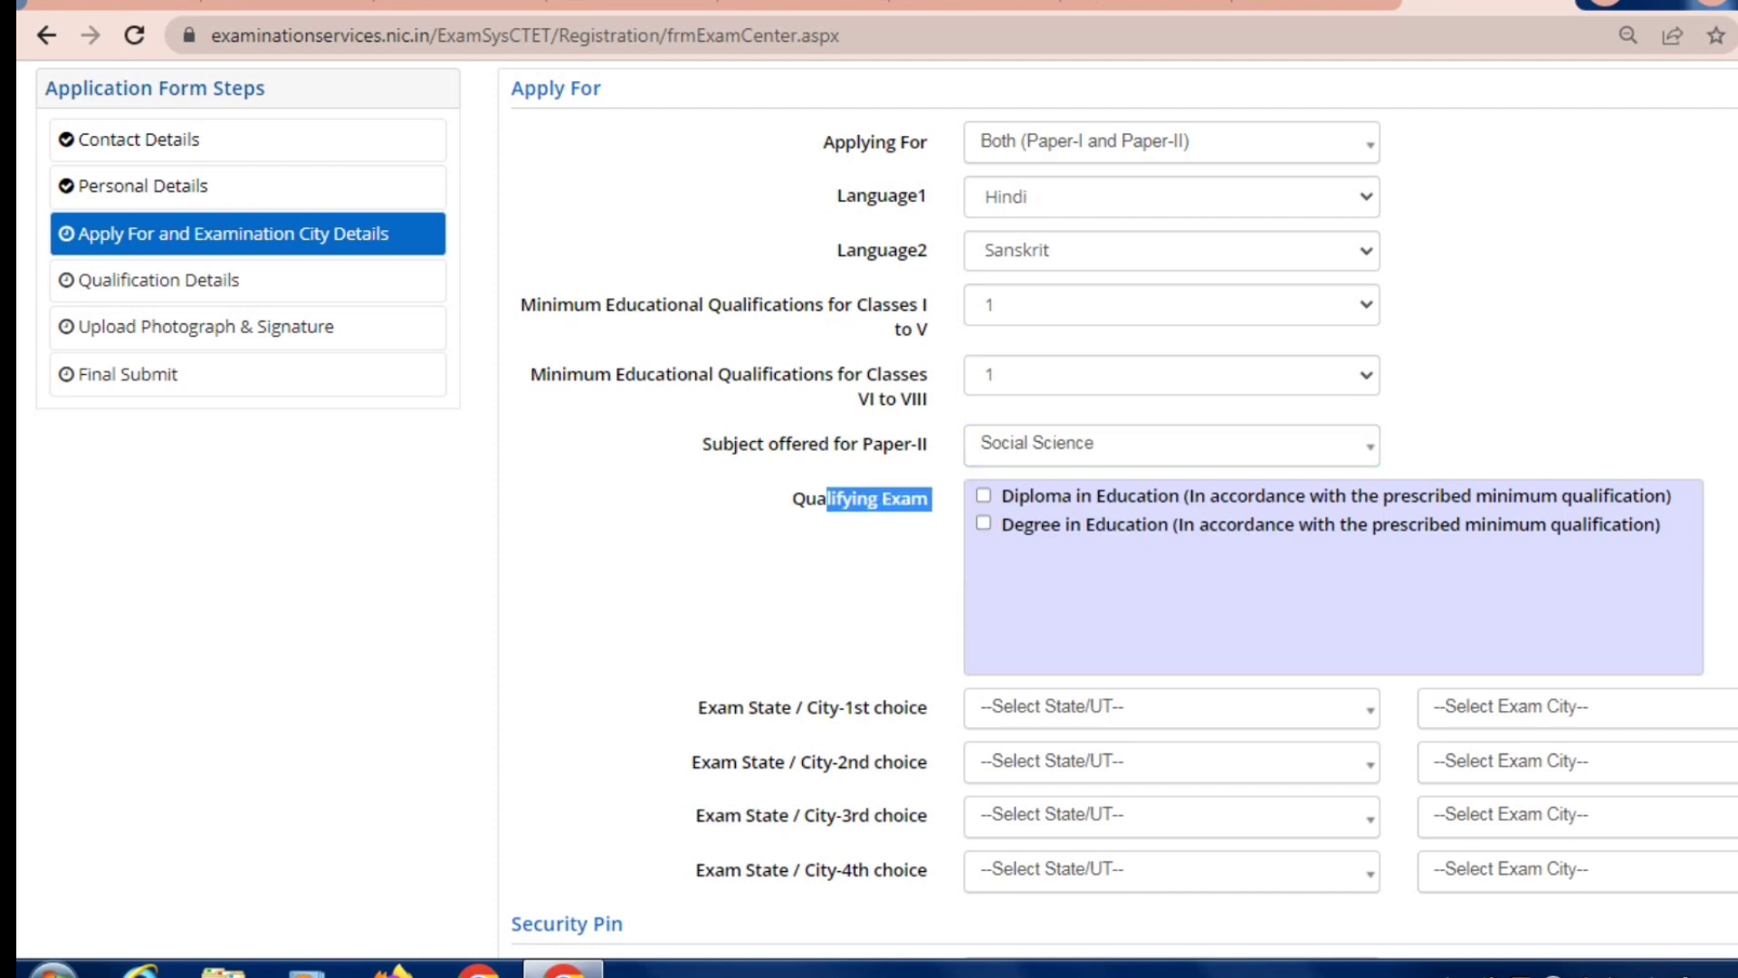
pyautogui.moveTo(1018, 496); pyautogui.dragTo(1146, 496)
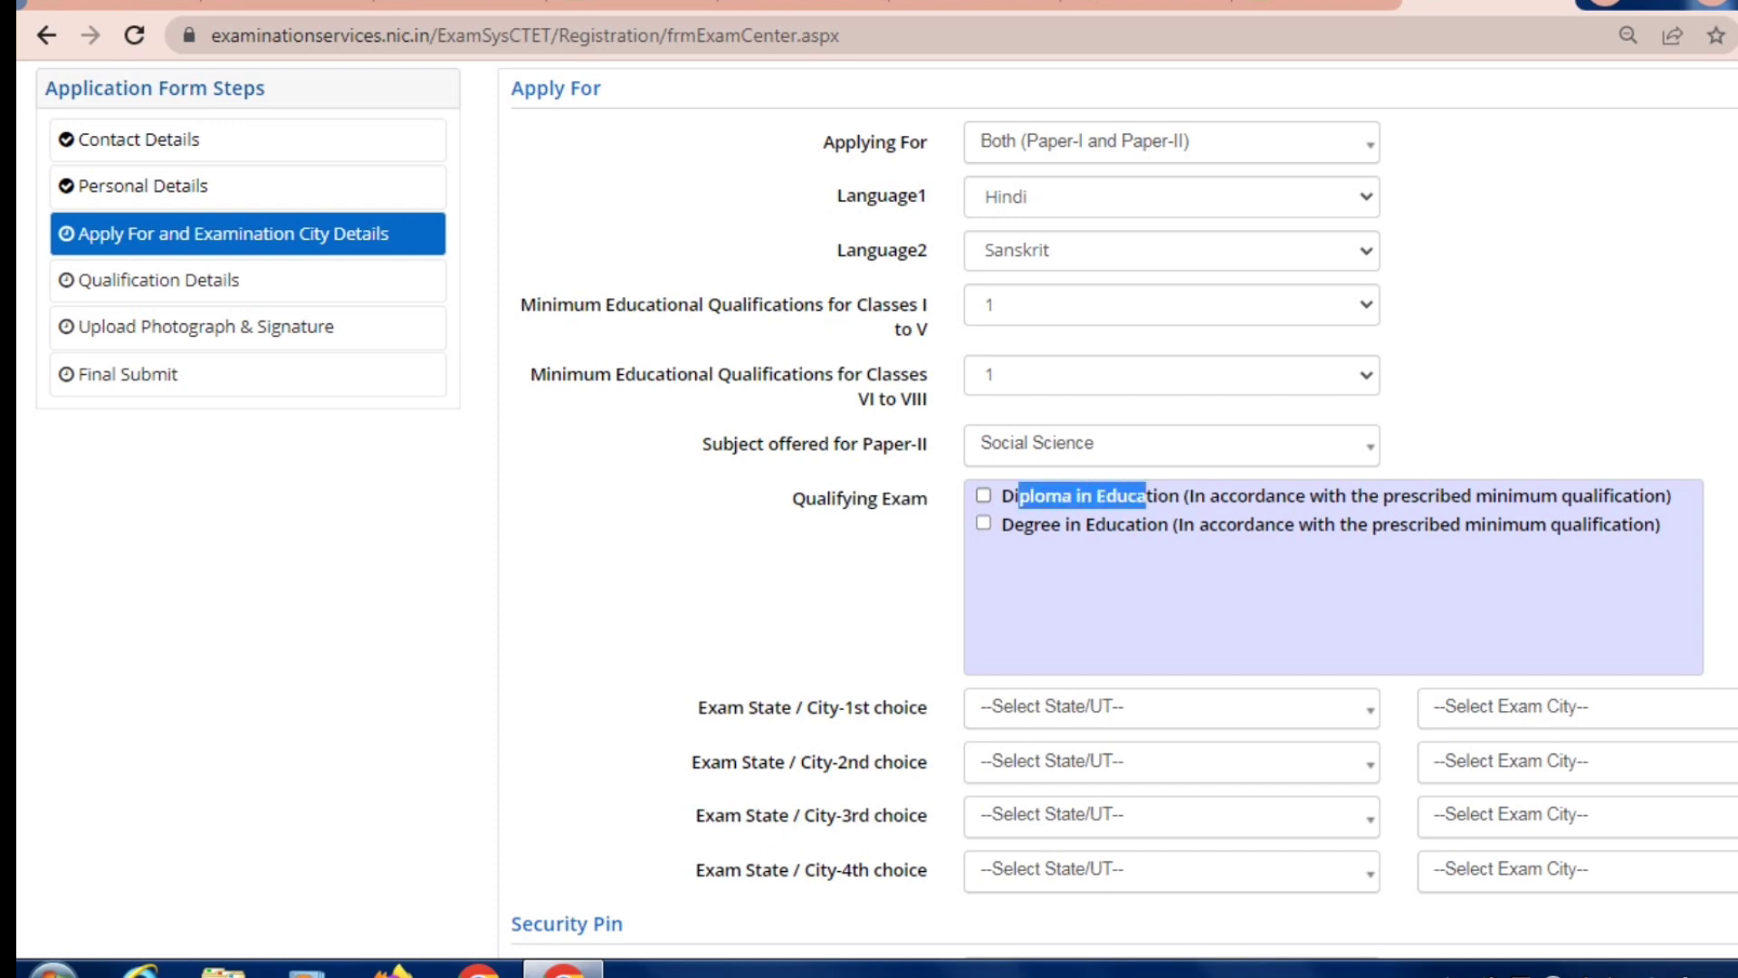
pyautogui.click(984, 496)
pyautogui.click(984, 496)
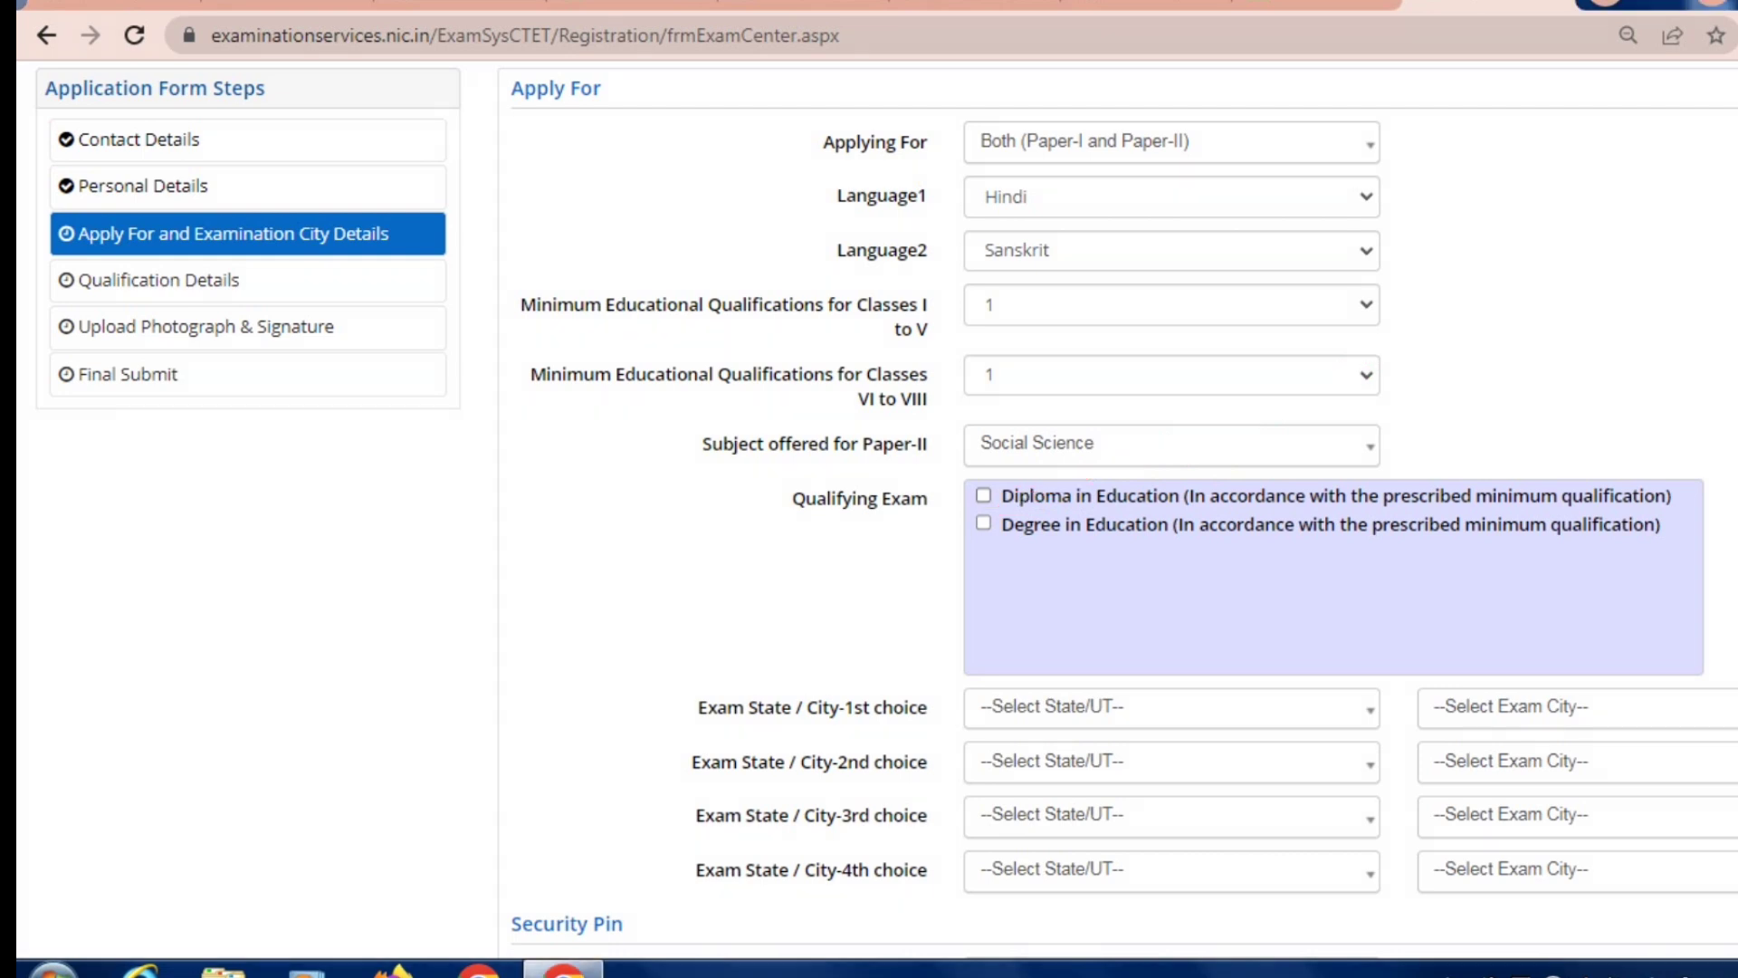
pyautogui.click(984, 495)
# Step: Set the first exam centre choice to UTTAR PRADESH with PRAYAGRAJ (ALLAHABAD) as the city
pyautogui.scroll(-3, 886, 509)
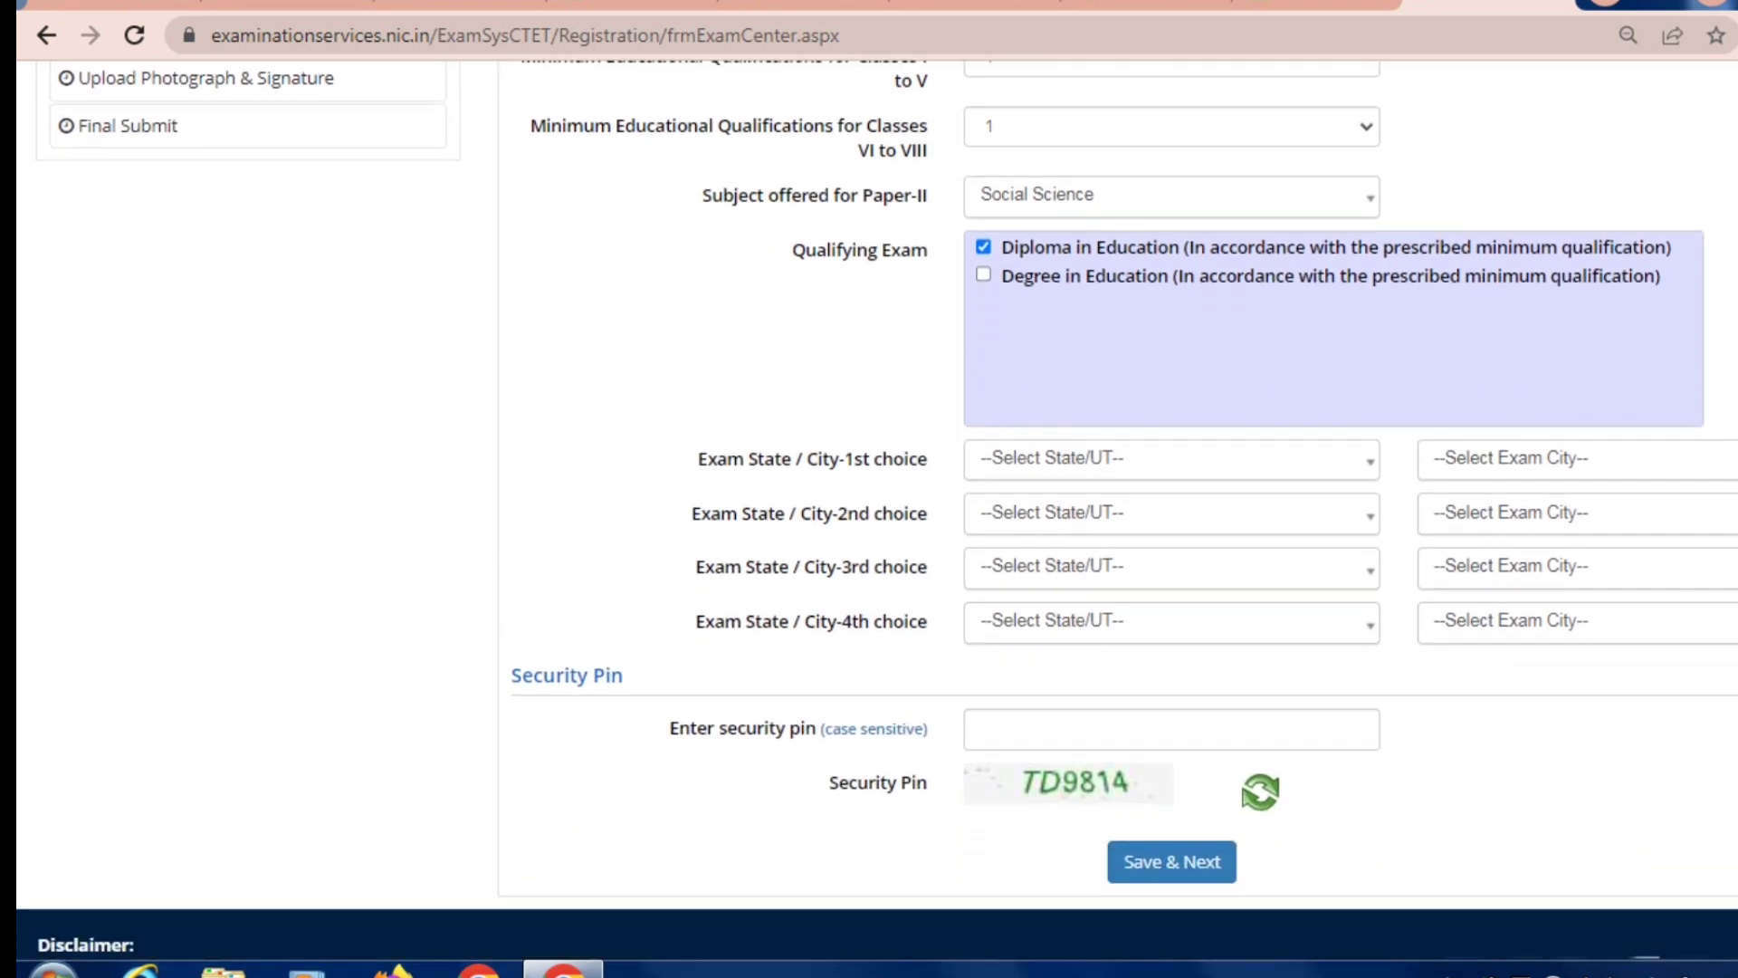
pyautogui.click(1171, 460)
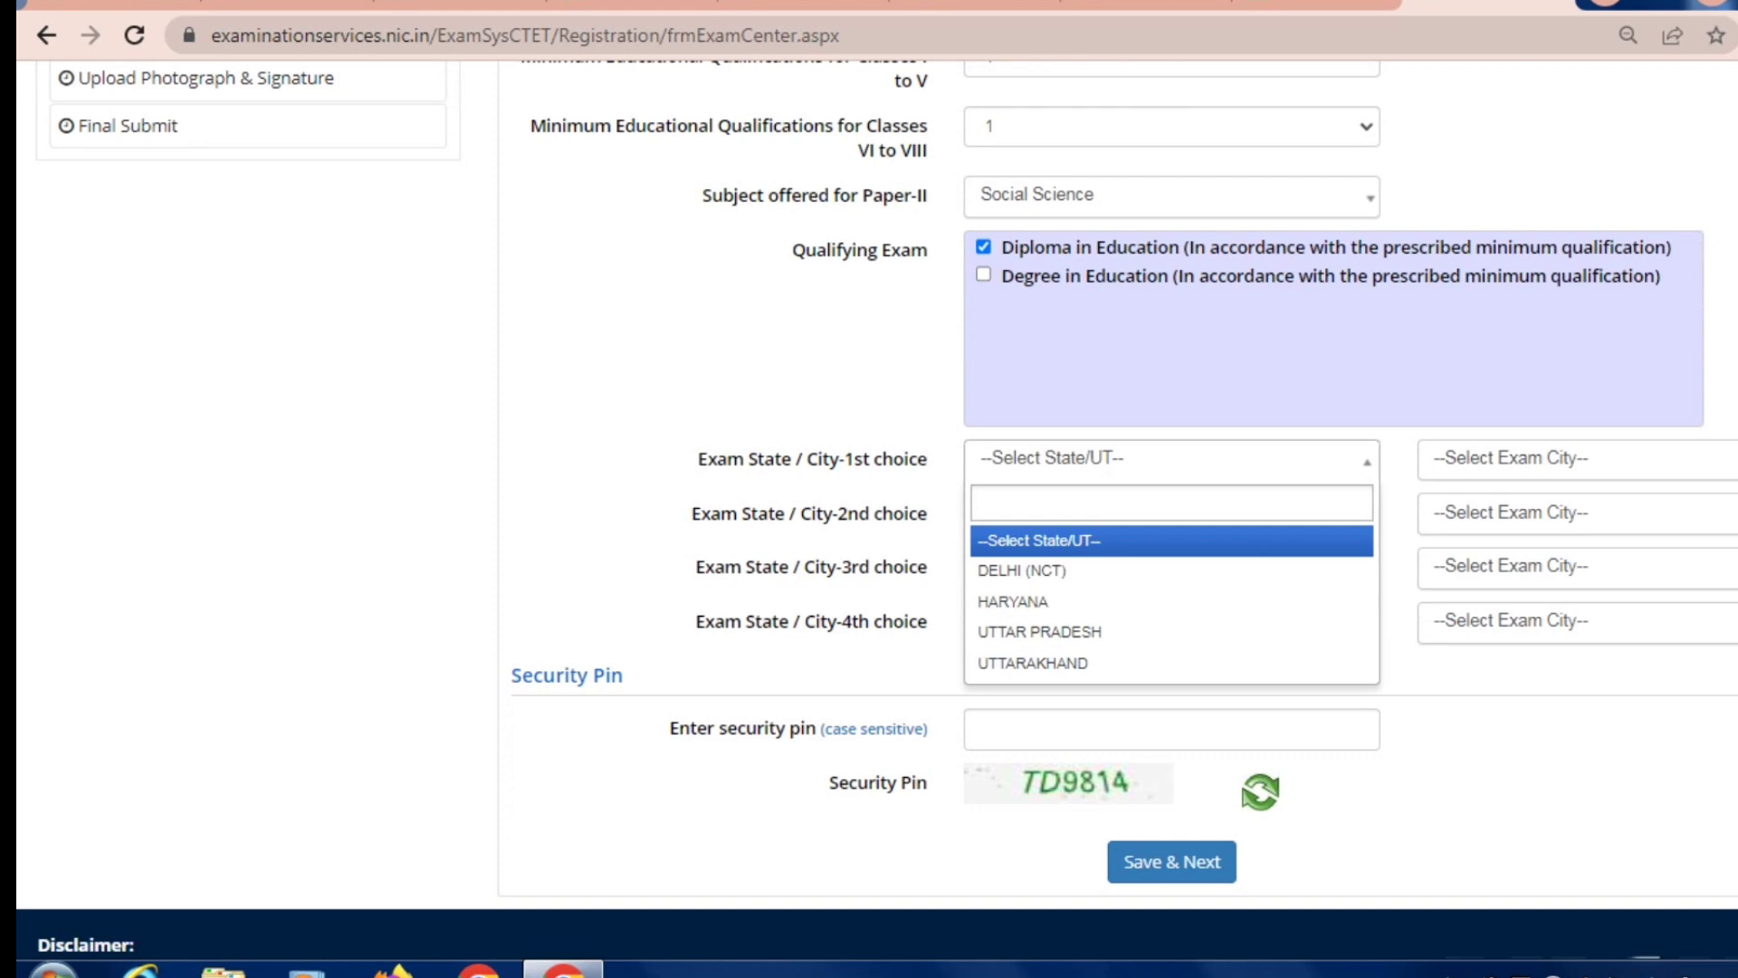
pyautogui.press('Down')
pyautogui.press('Down')
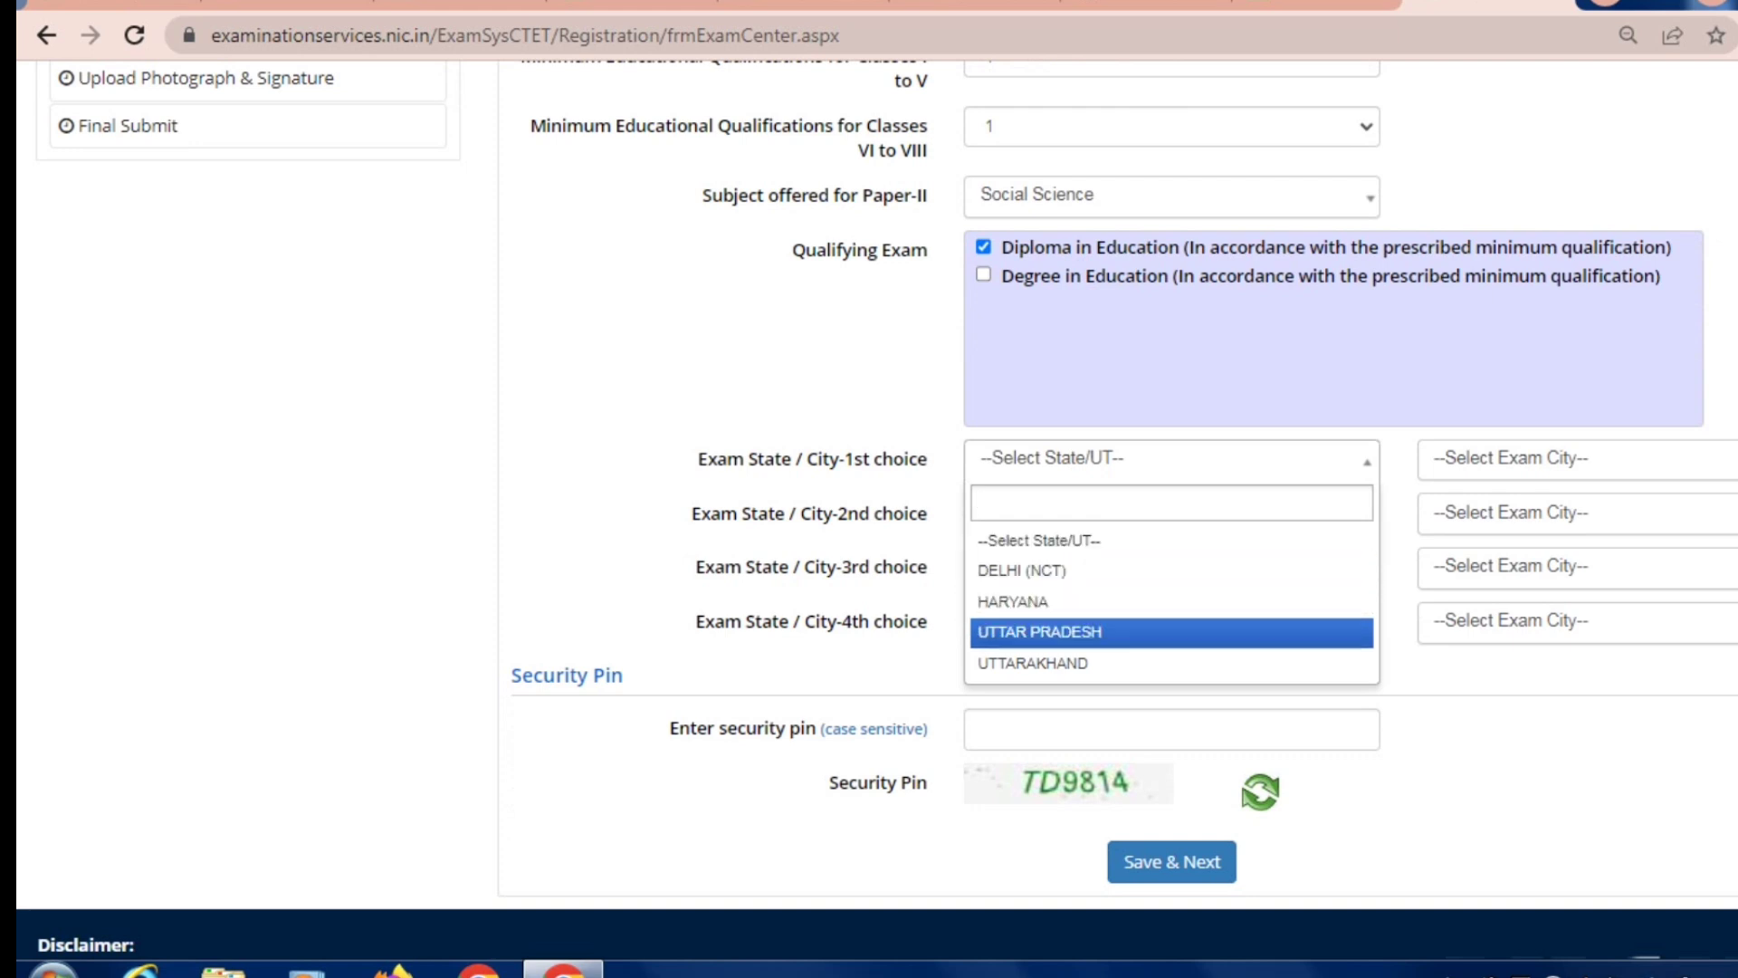
pyautogui.press('Return')
pyautogui.click(1577, 459)
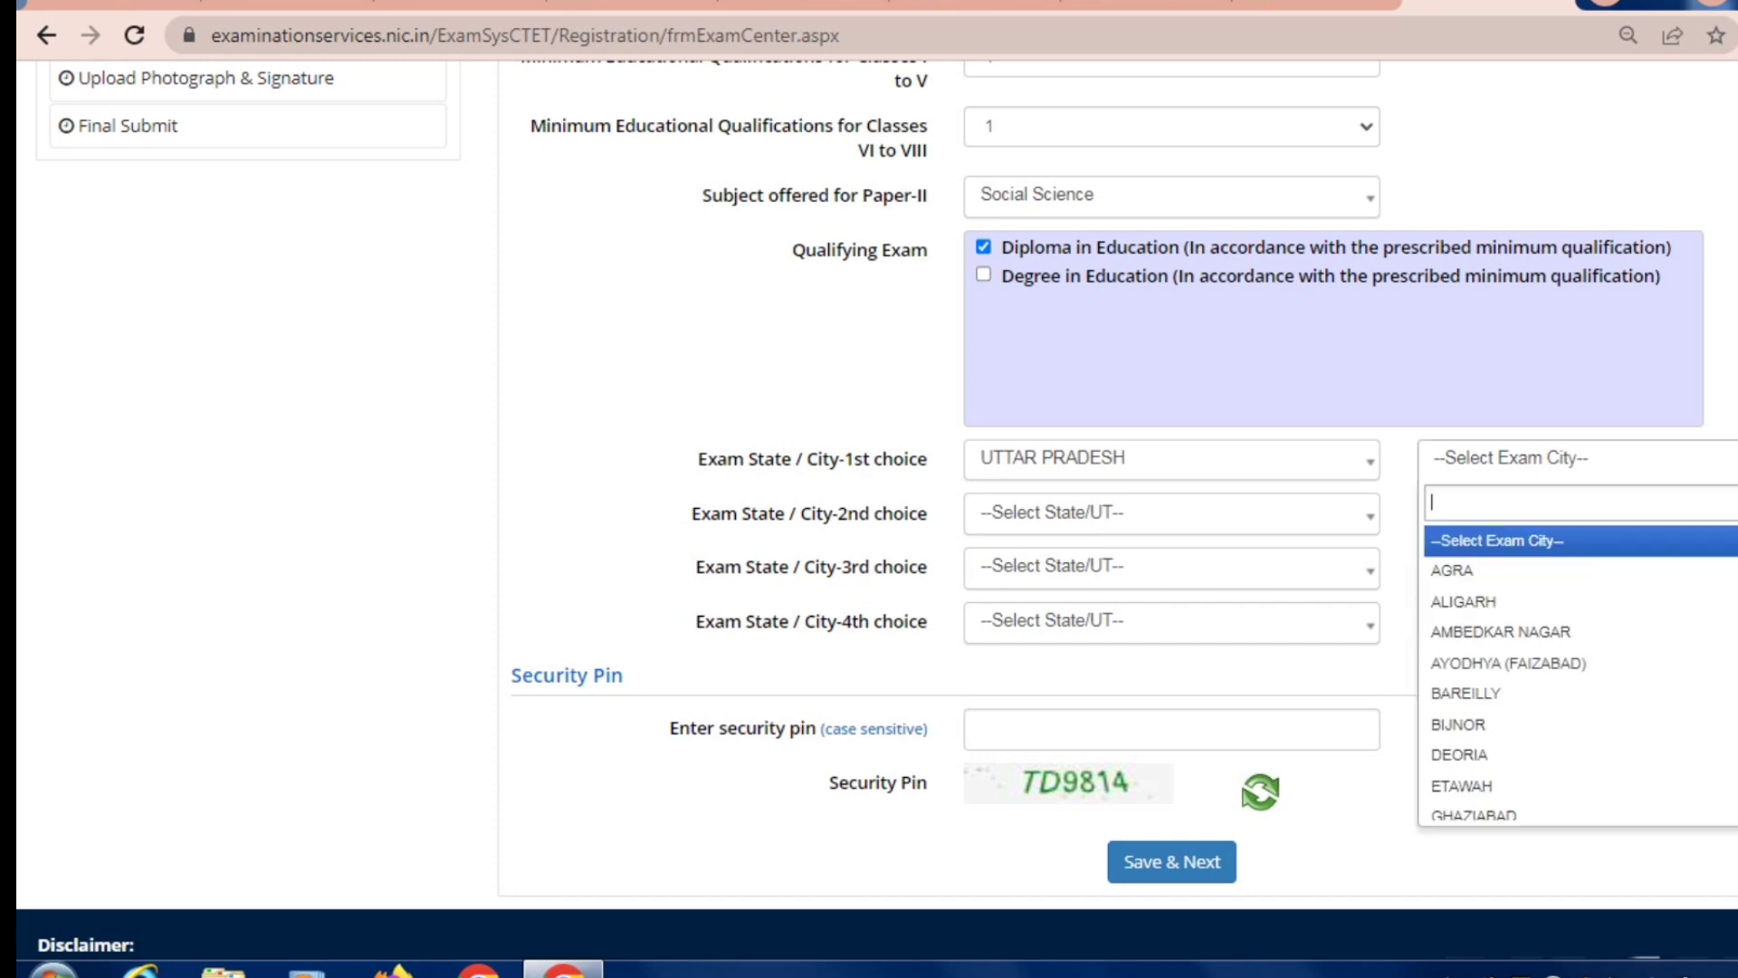
pyautogui.write('PRA')
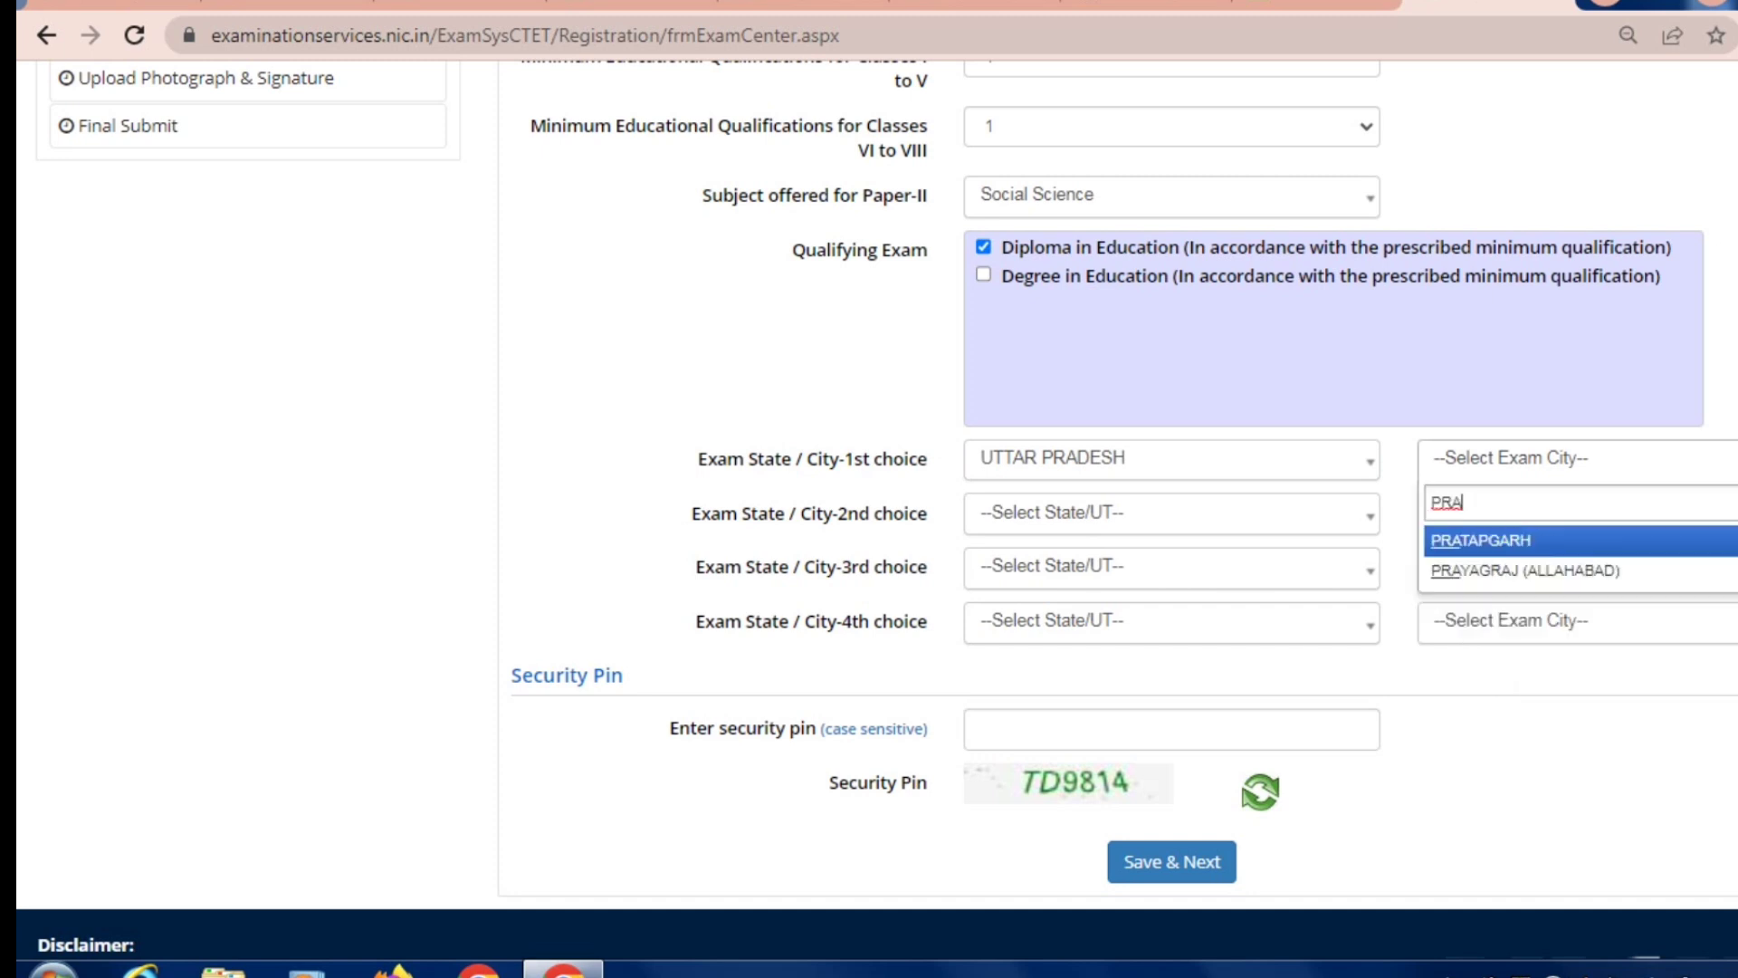
pyautogui.press('Down')
pyautogui.press('Return')
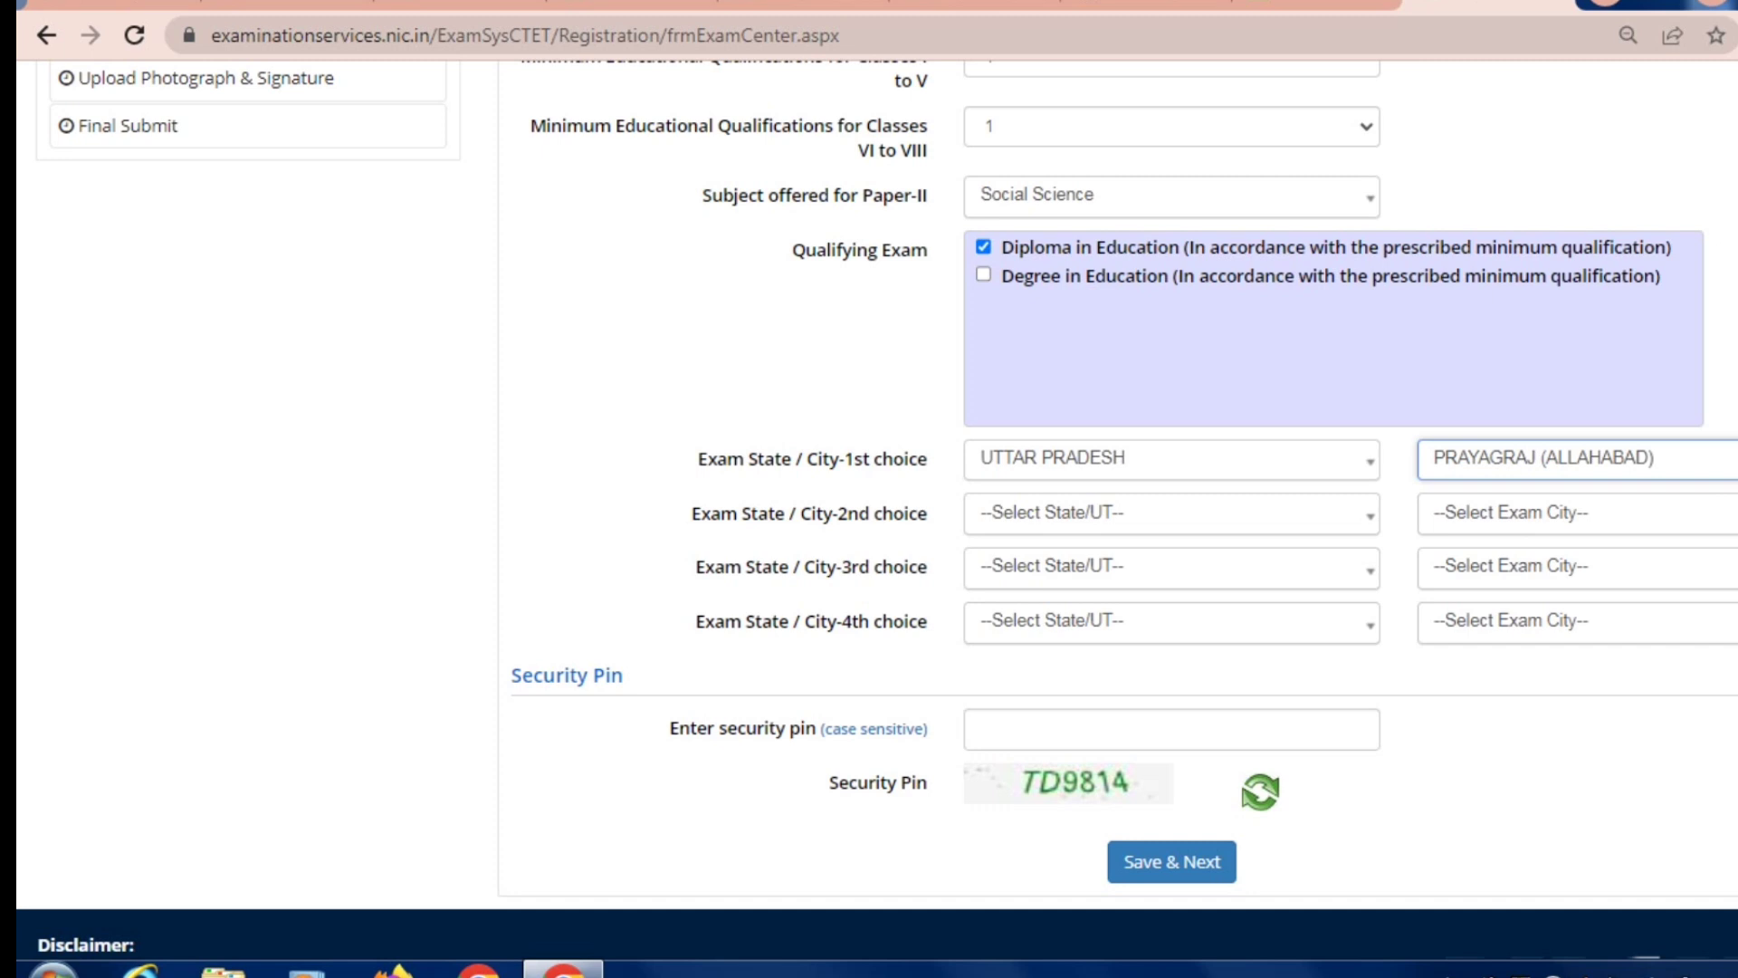
# Step: Set the second exam centre choice to UTTAR PRADESH with JAUNPUR as the city
pyautogui.click(1171, 513)
pyautogui.write('PRA')
pyautogui.press('Return')
pyautogui.press('Tab')
pyautogui.press('Return')
pyautogui.write('JAU')
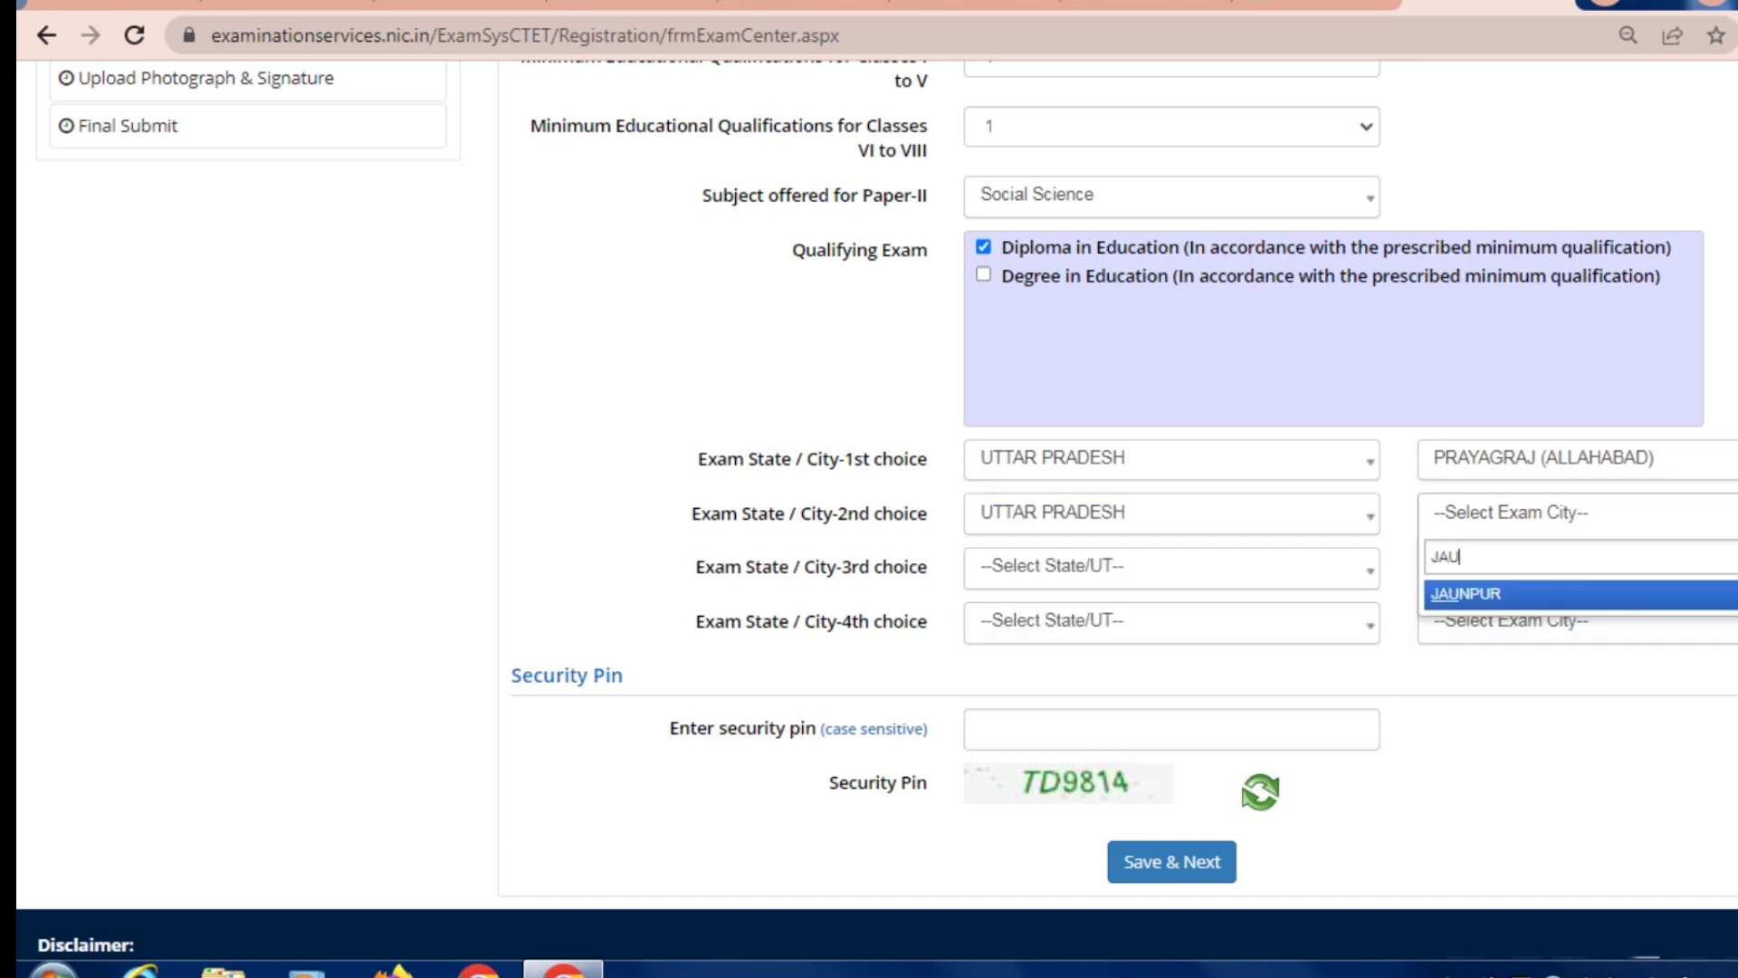
pyautogui.press('Return')
# Step: Set the third exam centre choice to UTTAR PRADESH with VARANASI as the city
pyautogui.press('Tab')
pyautogui.press('Return')
pyautogui.write('UTT')
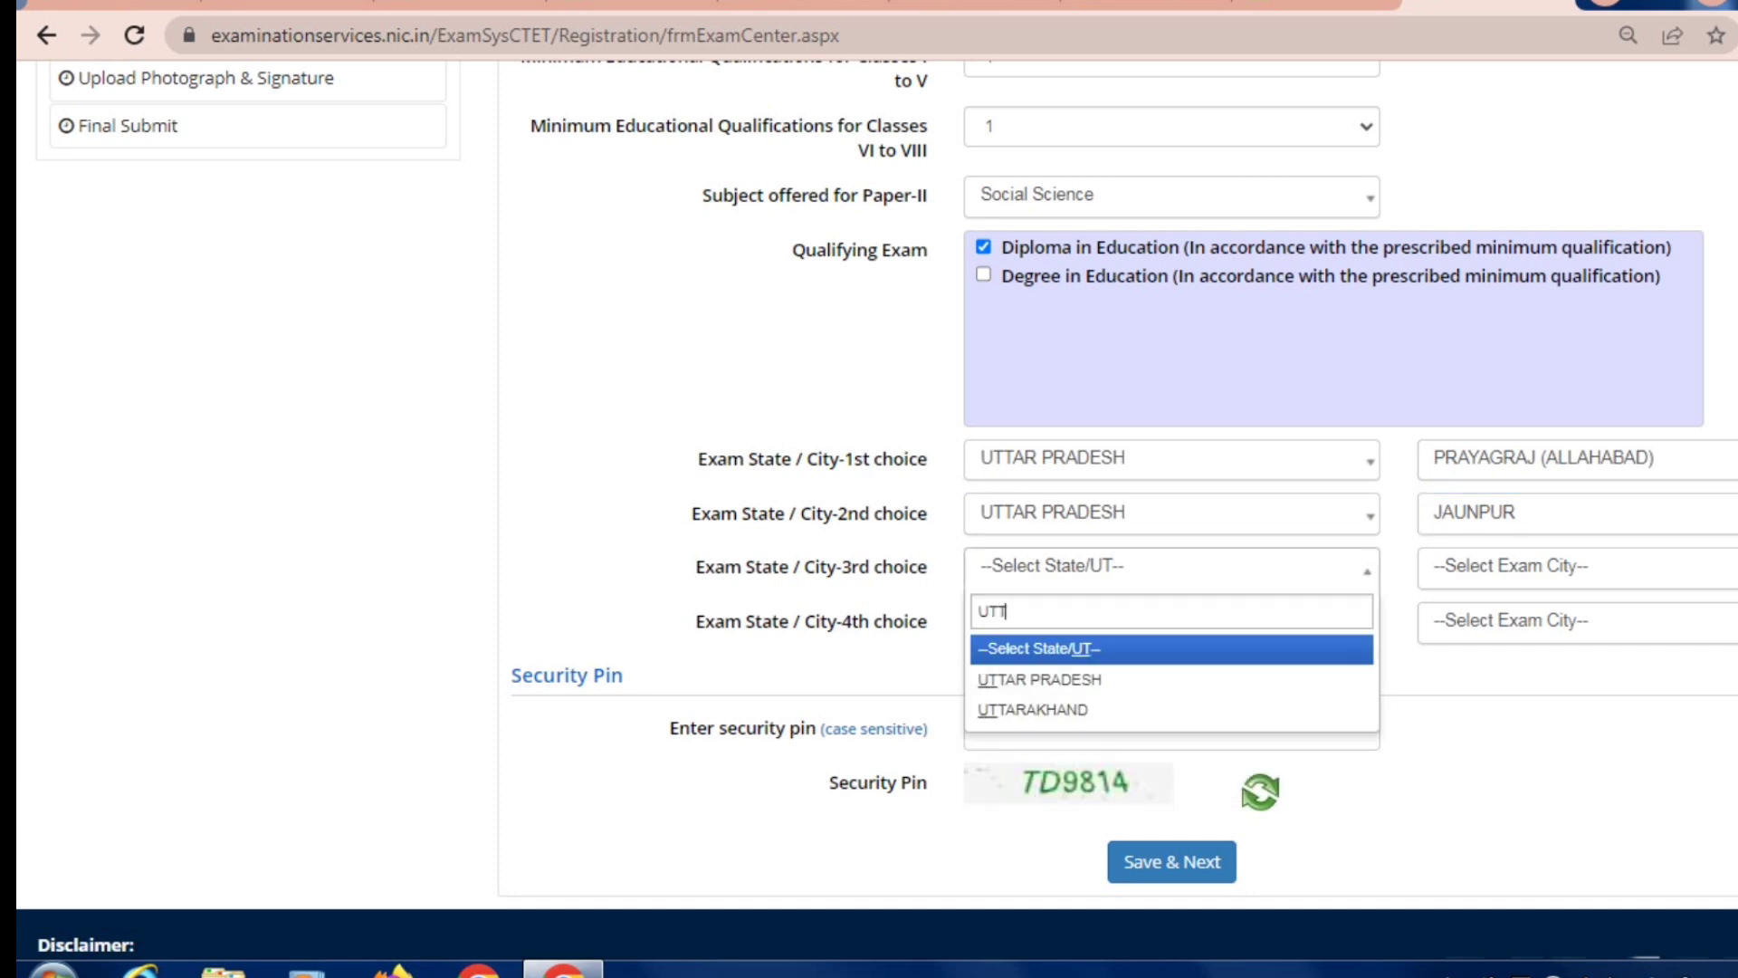
pyautogui.press('Return')
pyautogui.press('Tab')
pyautogui.press('Return')
pyautogui.write('vara')
pyautogui.press('Return')
# Step: Set the fourth exam centre choice to UTTAR PRADESH with LUCKNOW as the city
pyautogui.press('Tab')
pyautogui.press('Return')
pyautogui.write('UTT')
pyautogui.press('Return')
pyautogui.press('Tab')
pyautogui.press('Return')
pyautogui.write('luc')
pyautogui.press('Return')
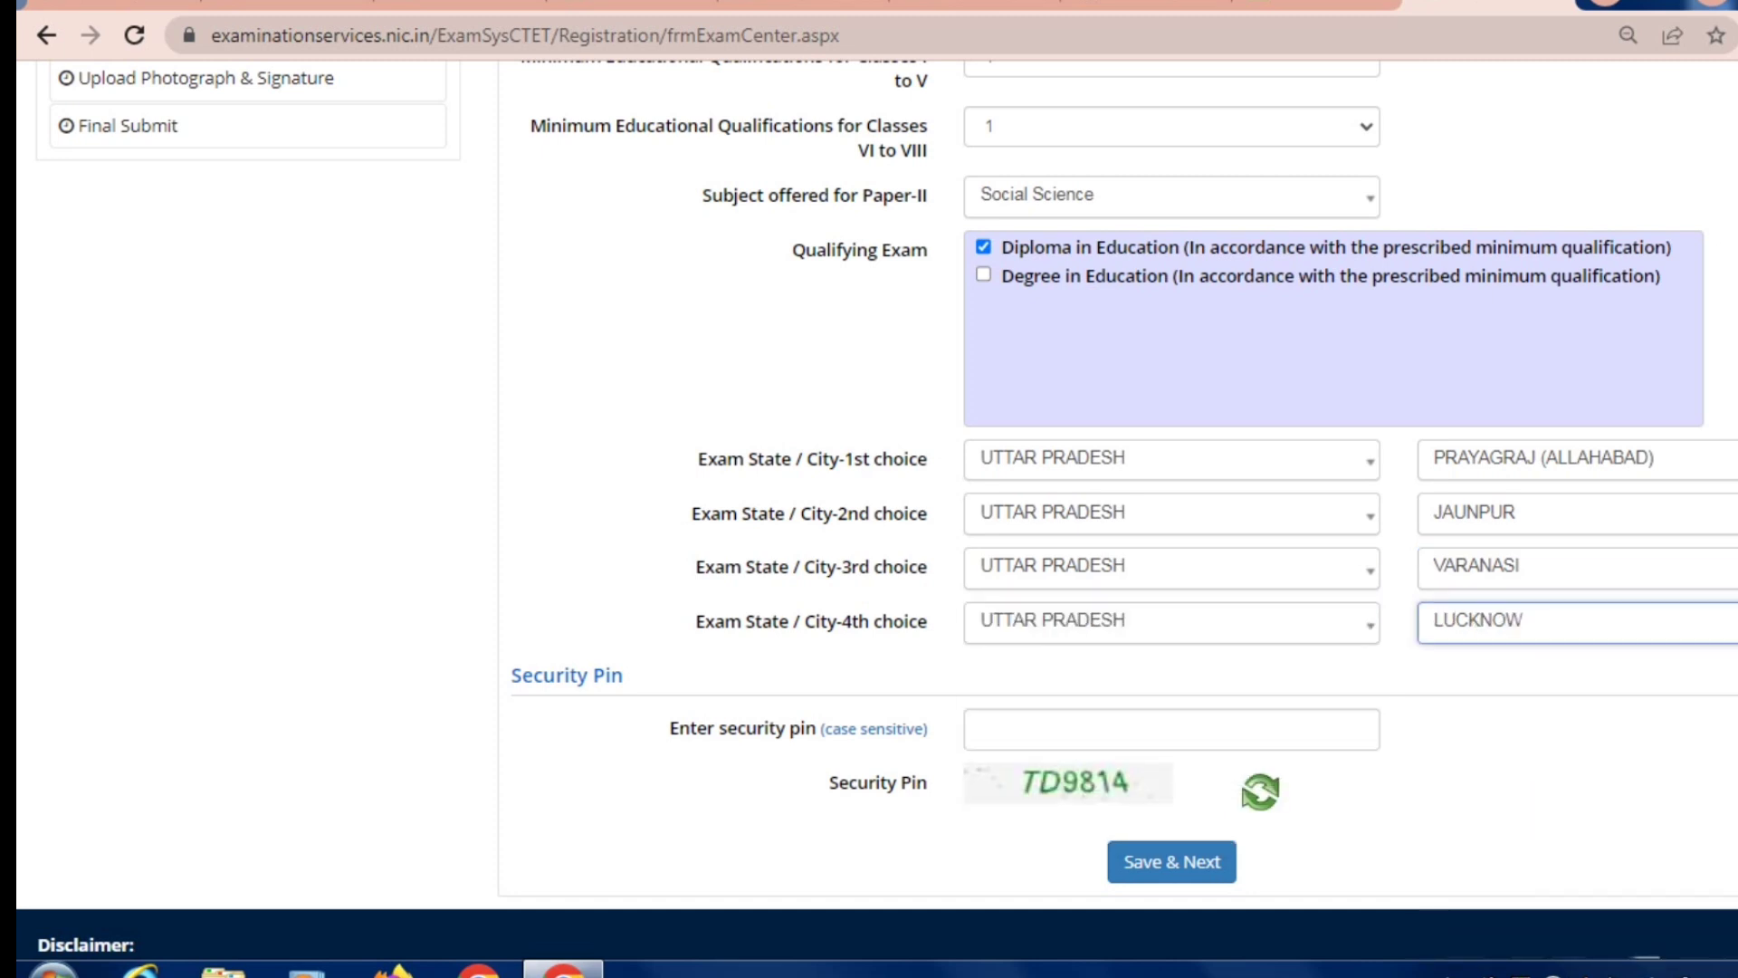
# Step: Enter the displayed security pin, then save and submit the exam city details section
pyautogui.press('Tab')
pyautogui.write('TD')
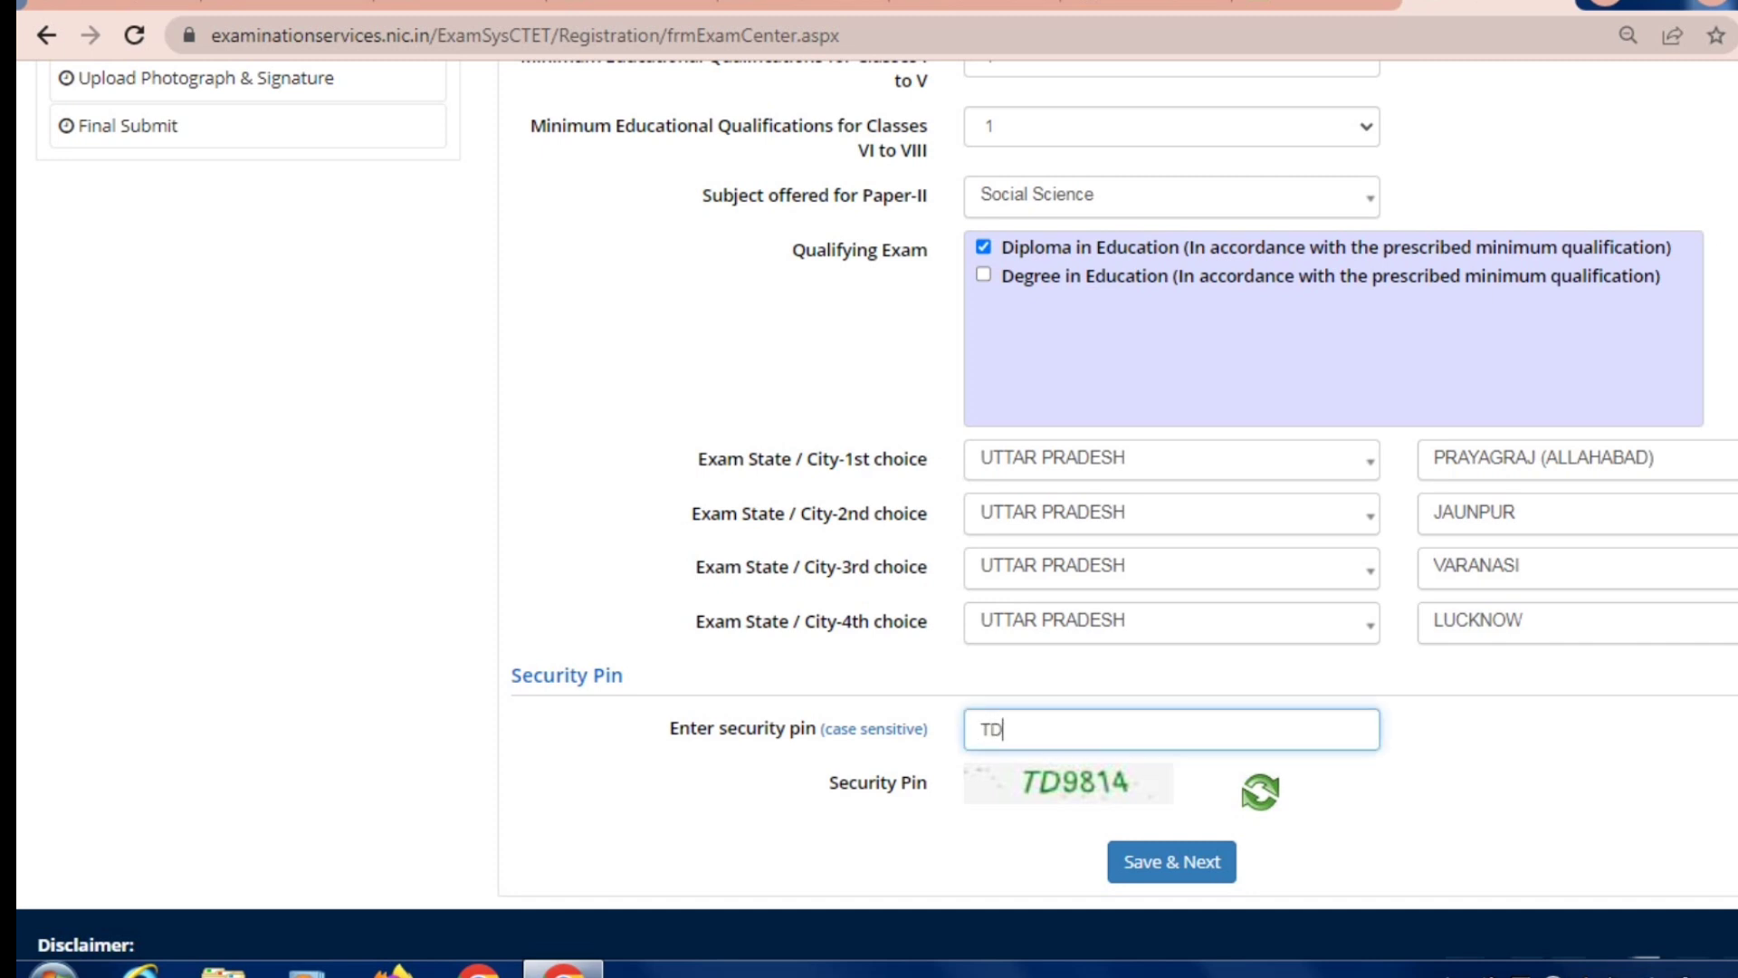
pyautogui.write('9814')
pyautogui.click(1171, 861)
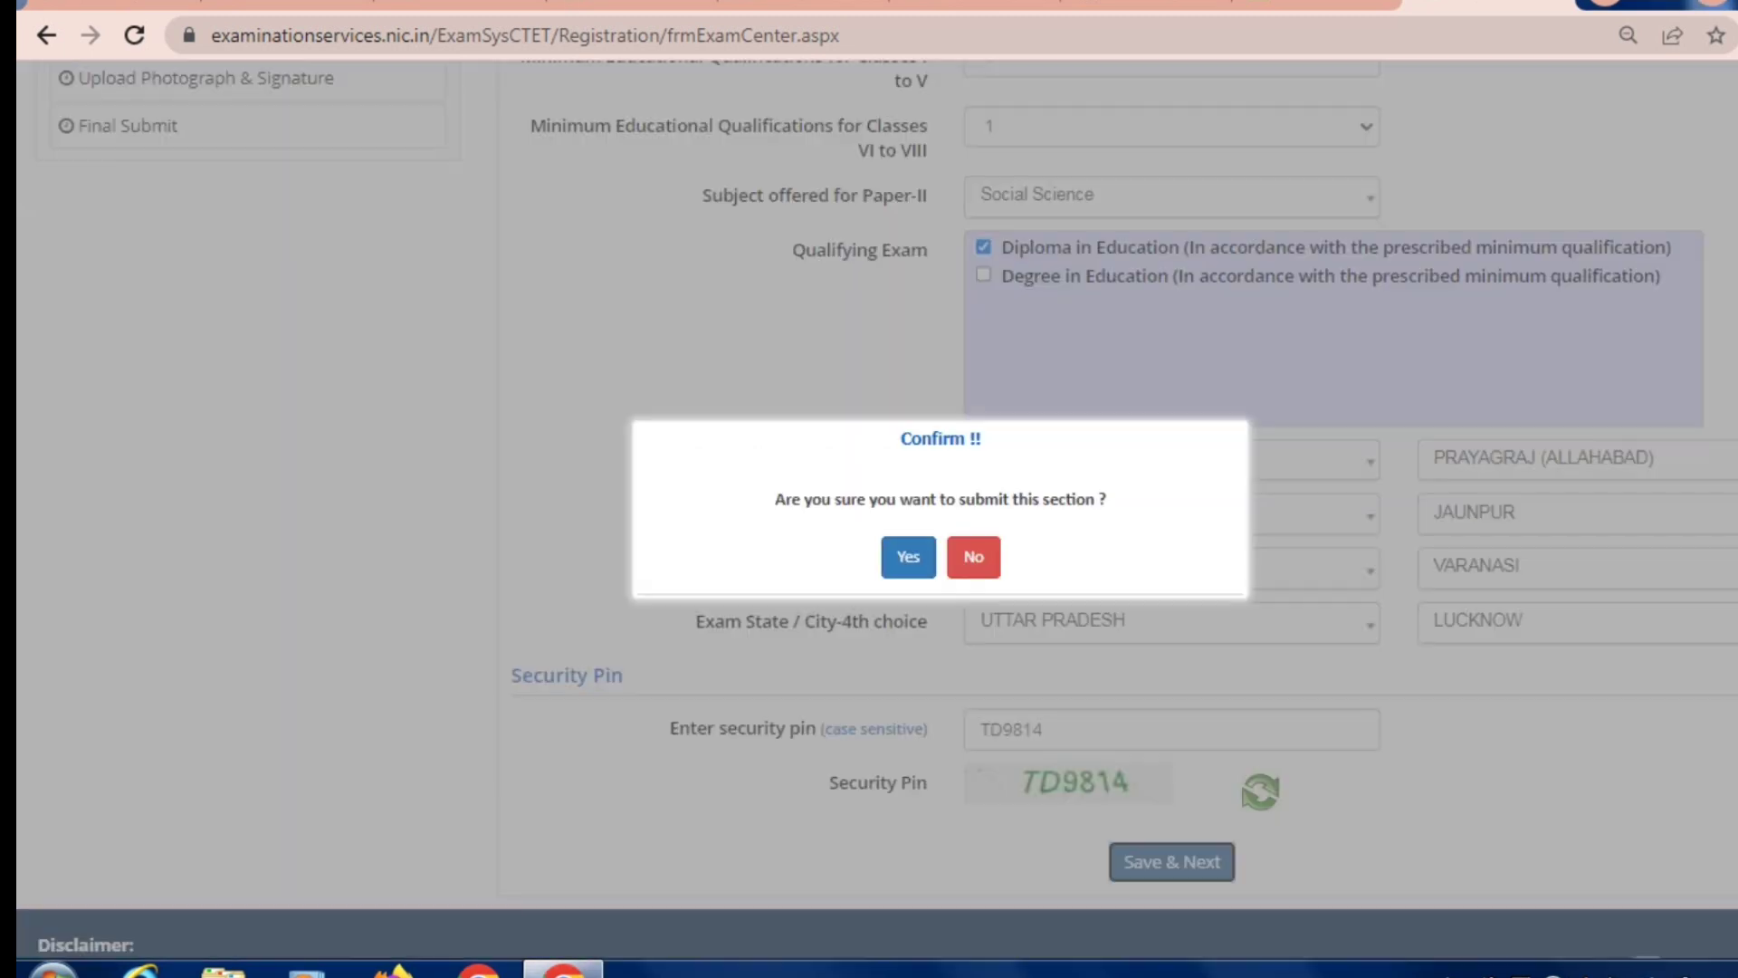
pyautogui.click(908, 557)
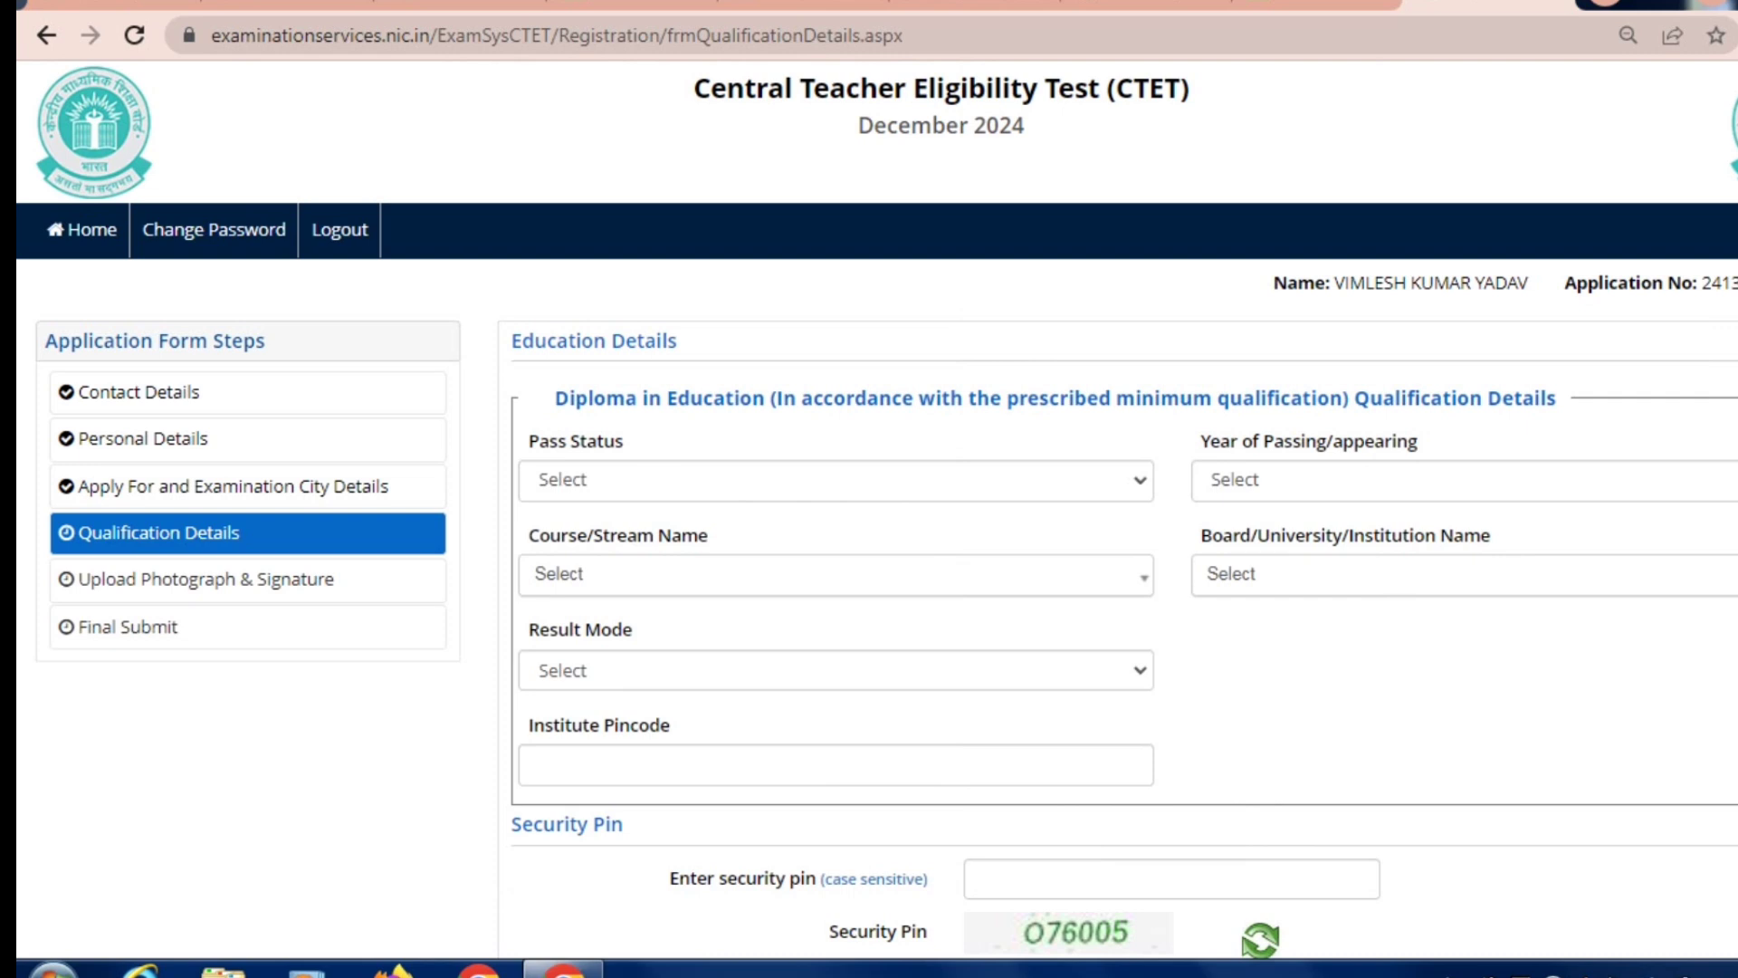
# Step: Set the pass status of the Diploma in Education qualification to Passed
pyautogui.moveTo(568, 399); pyautogui.dragTo(752, 398)
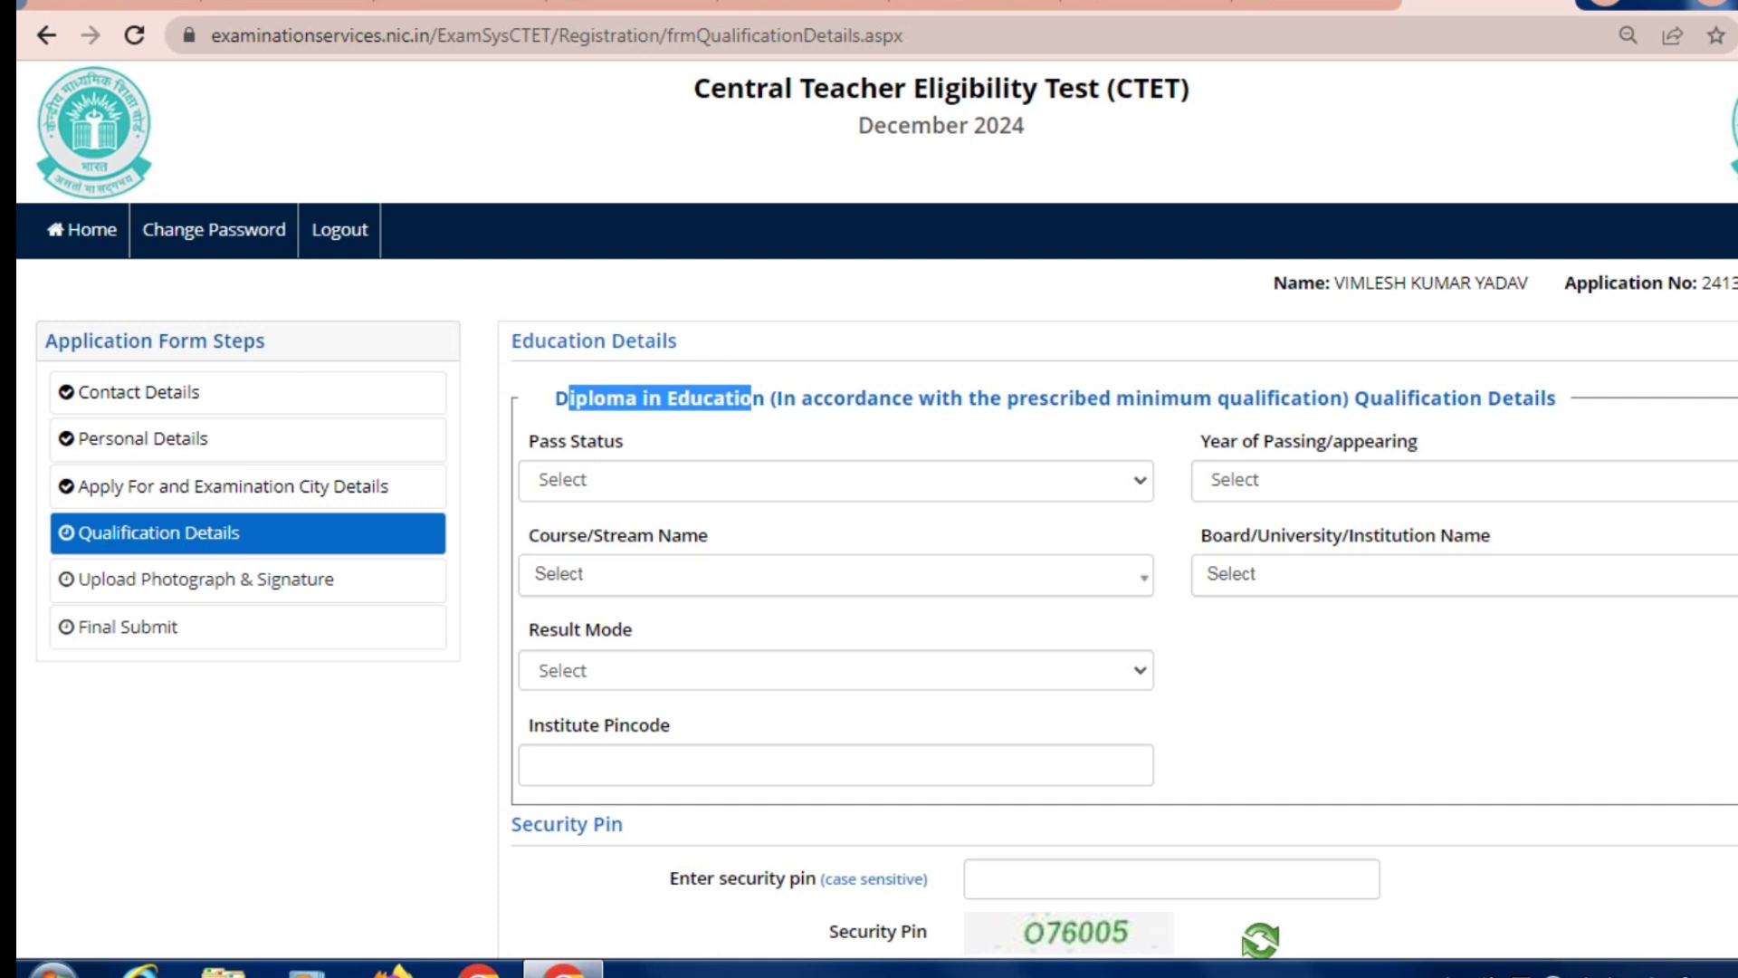
pyautogui.click(752, 399)
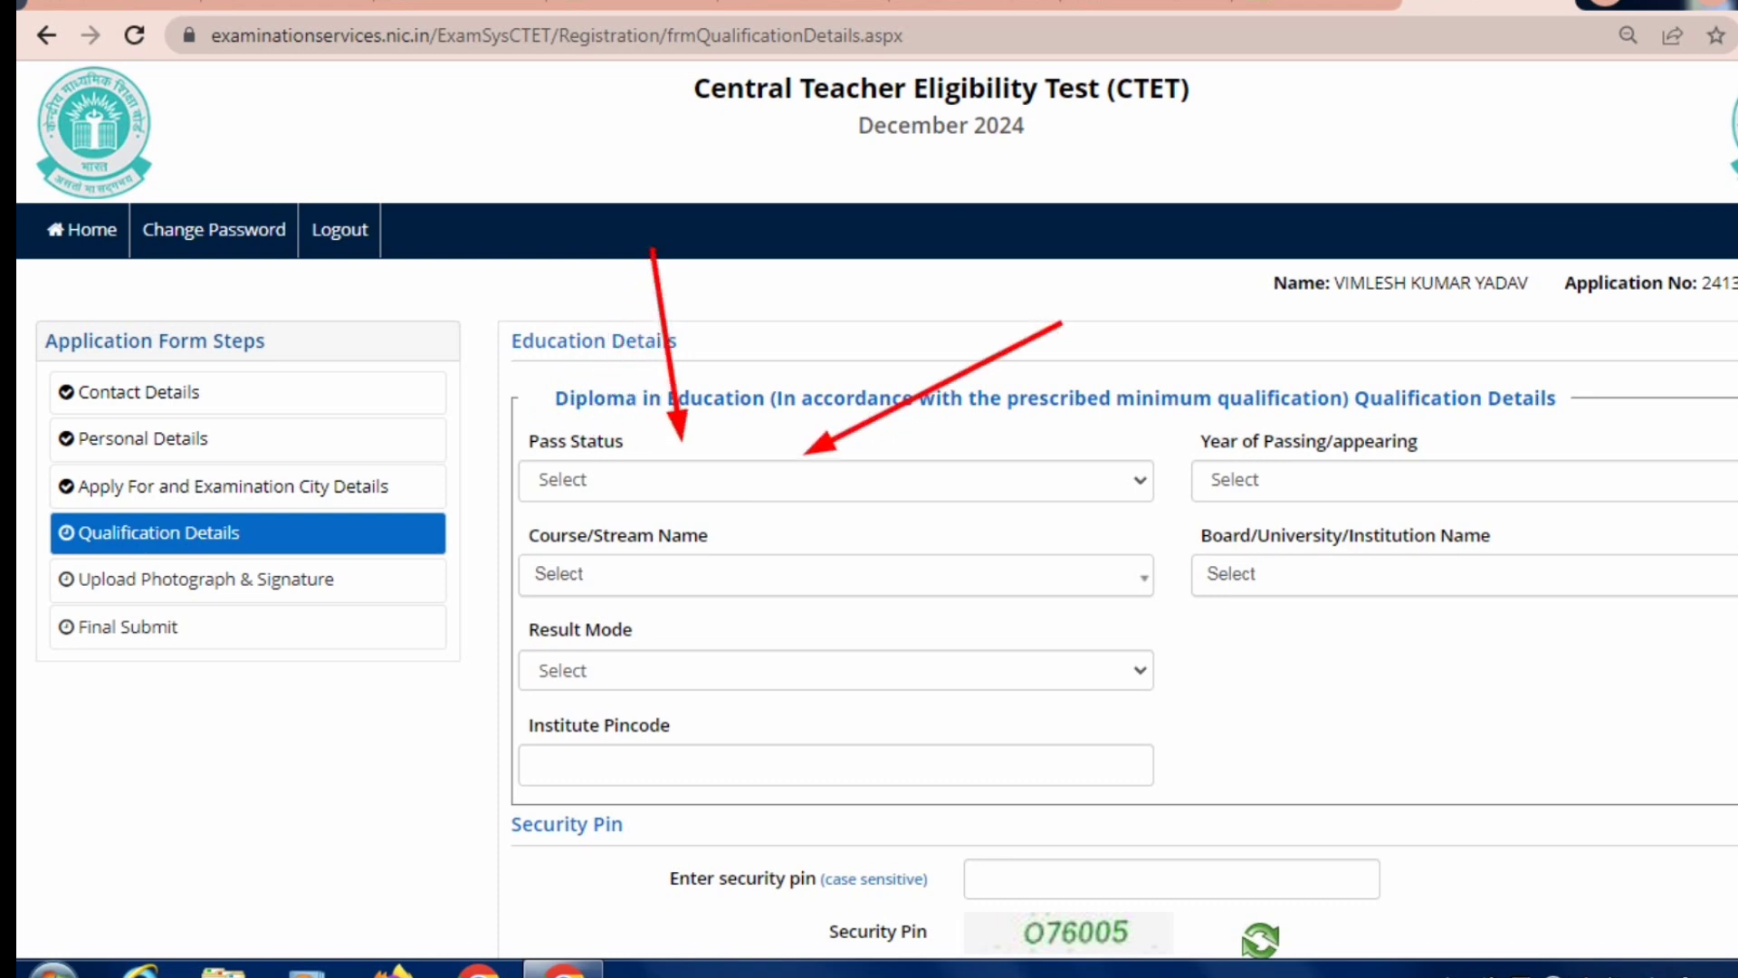
pyautogui.click(835, 481)
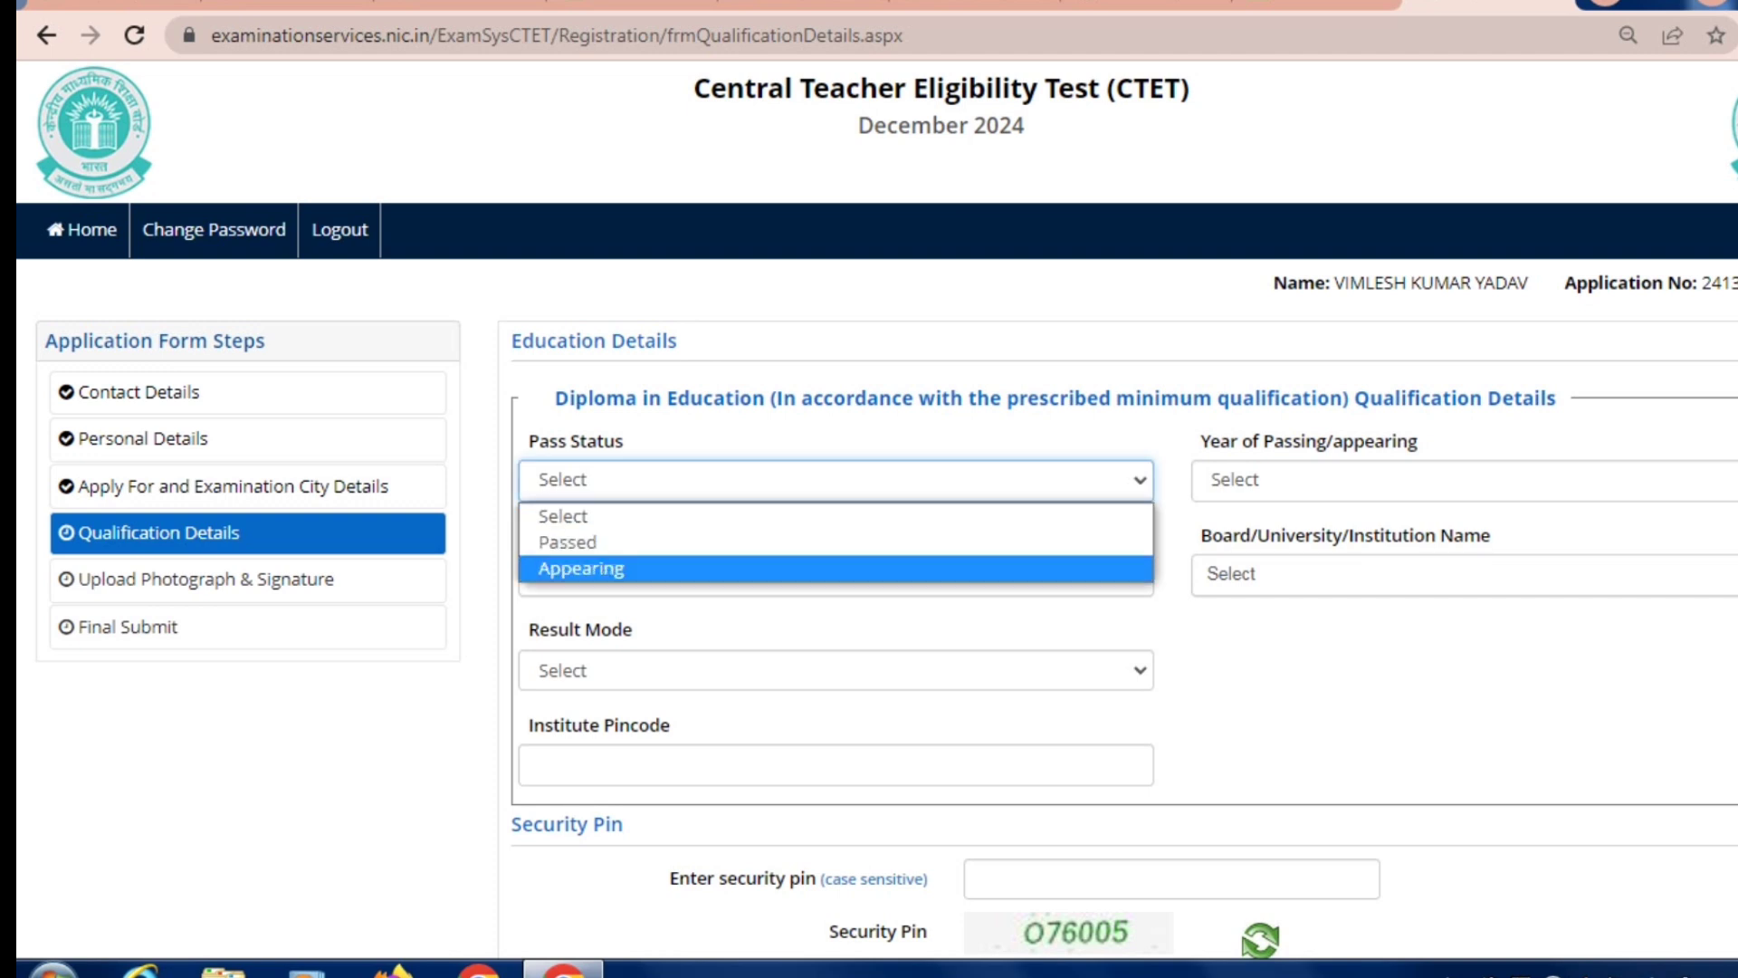
pyautogui.click(836, 542)
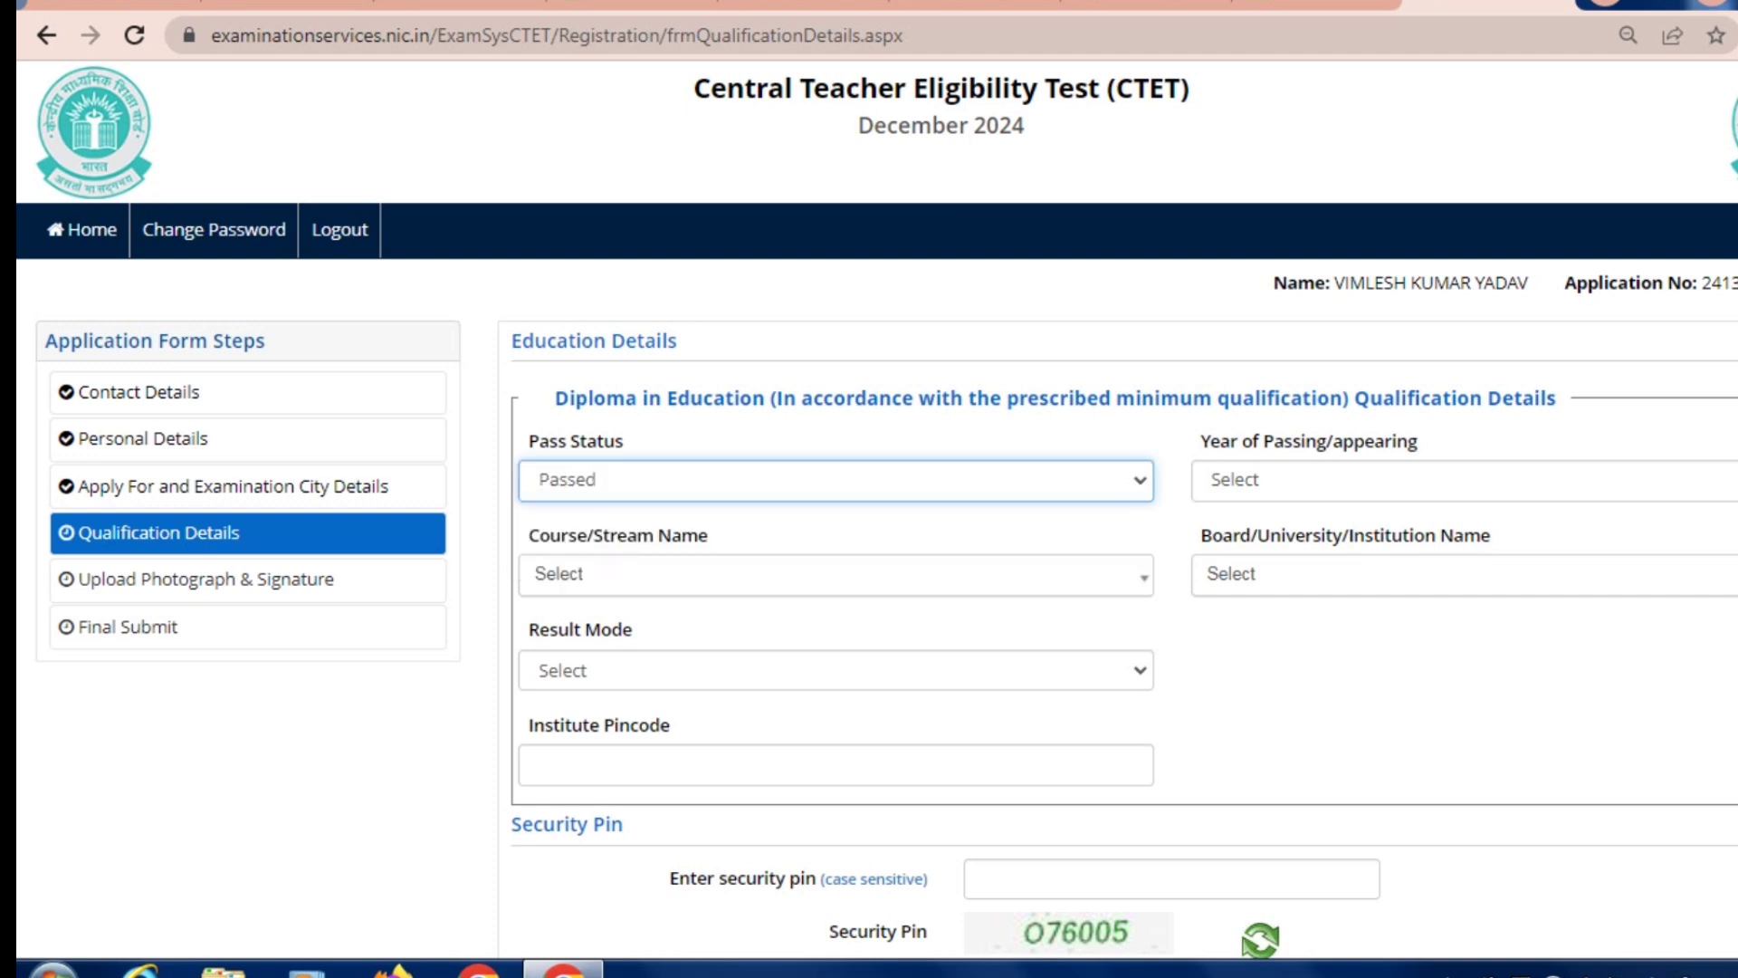
# Step: Try to choose a year of passing for the Diploma in Education
pyautogui.click(1464, 480)
pyautogui.write('2018')
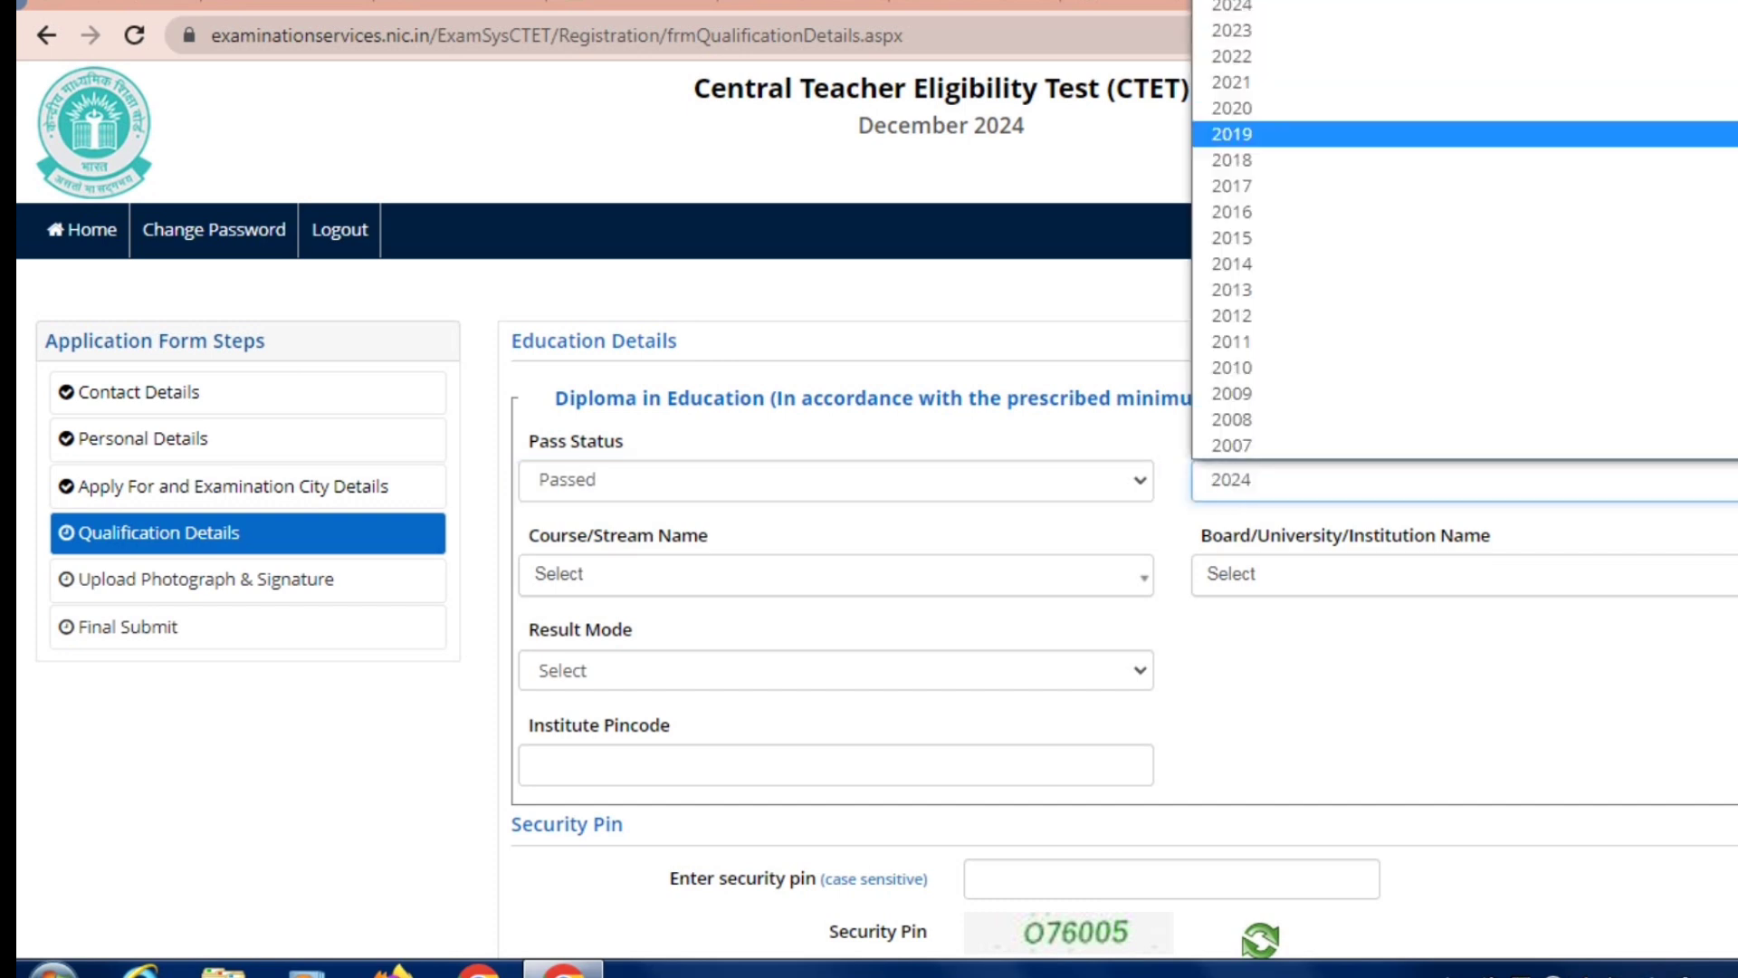
pyautogui.press('Return')
# Step: Choose Education/Elementry Education etc as the course/stream name of the diploma
pyautogui.click(835, 575)
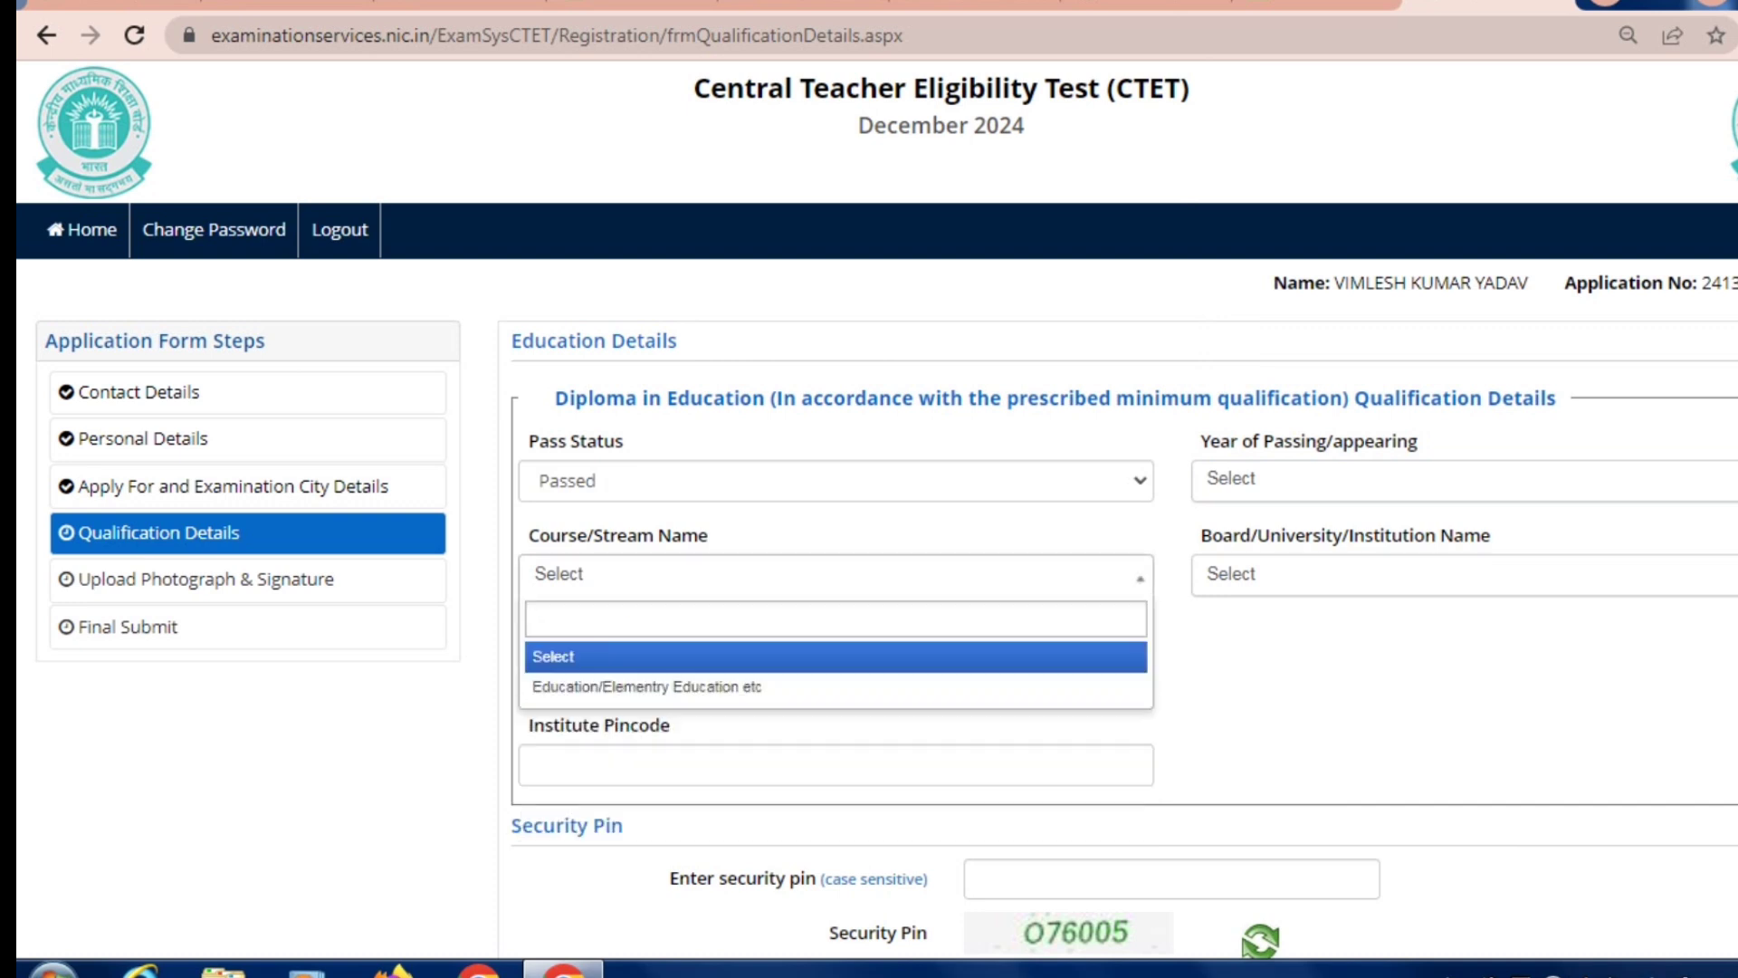
pyautogui.press('Down')
pyautogui.press('Return')
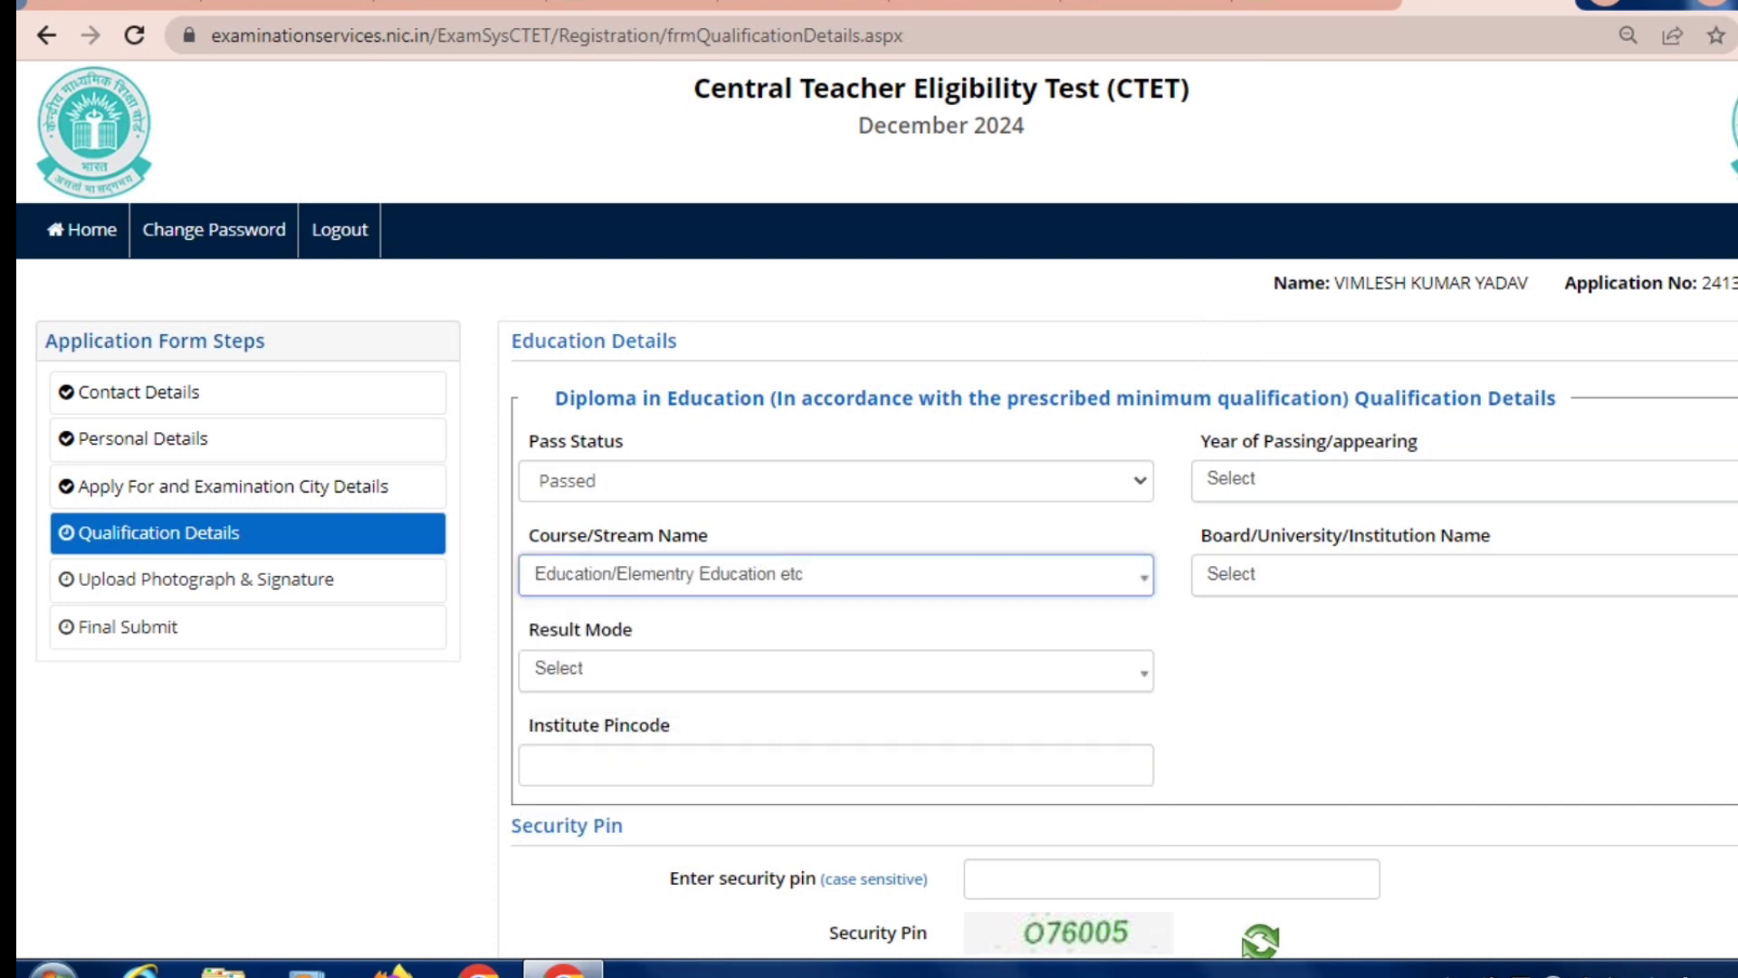
pyautogui.press('Tab')
# Step: Set the year of passing of the Diploma in Education to 2020
pyautogui.click(1466, 575)
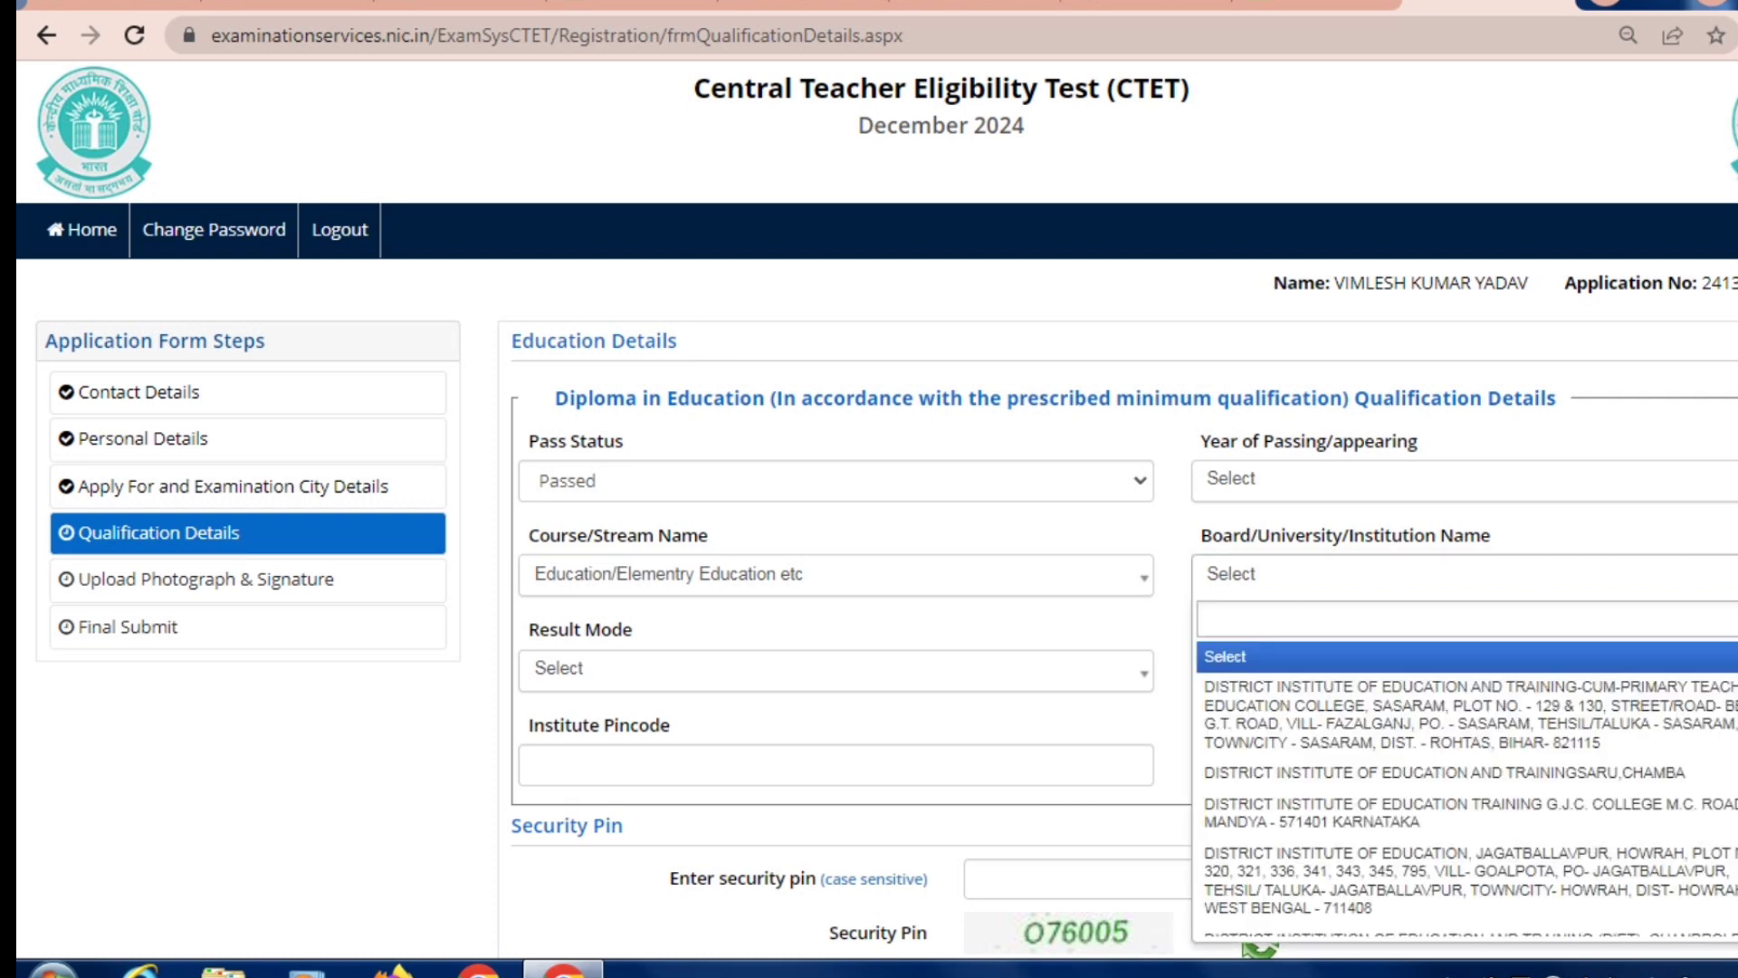
pyautogui.click(1466, 480)
pyautogui.press('Down')
pyautogui.press('Down')
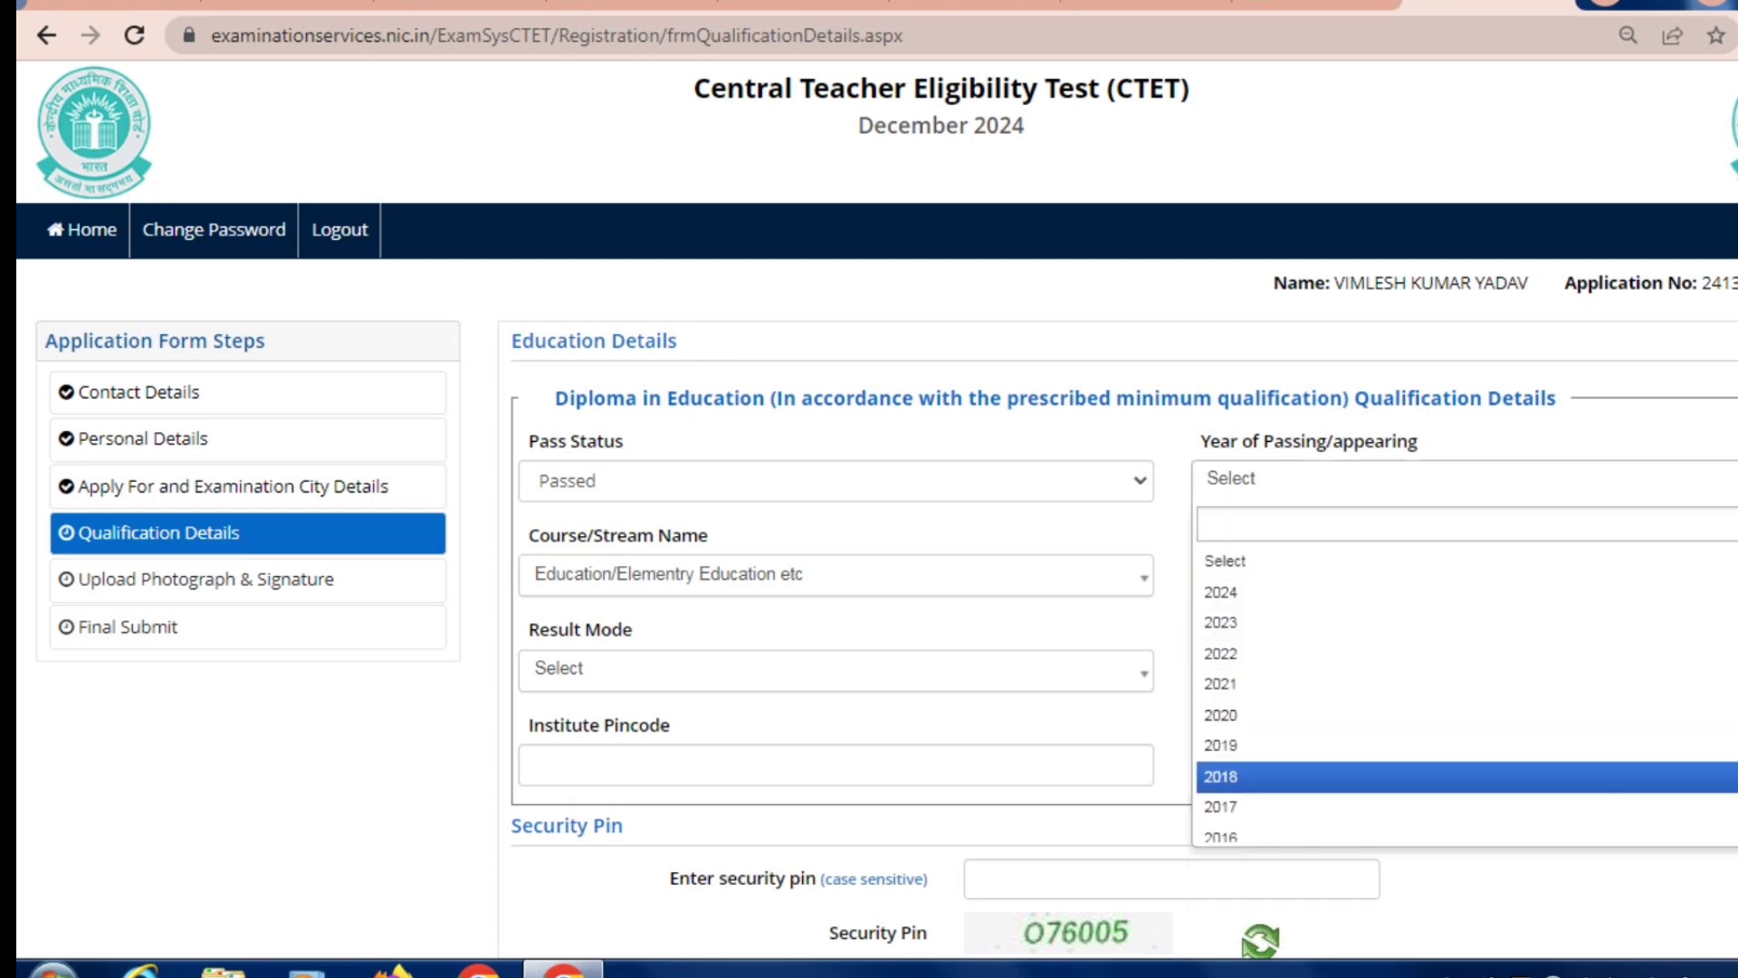
pyautogui.press('Return')
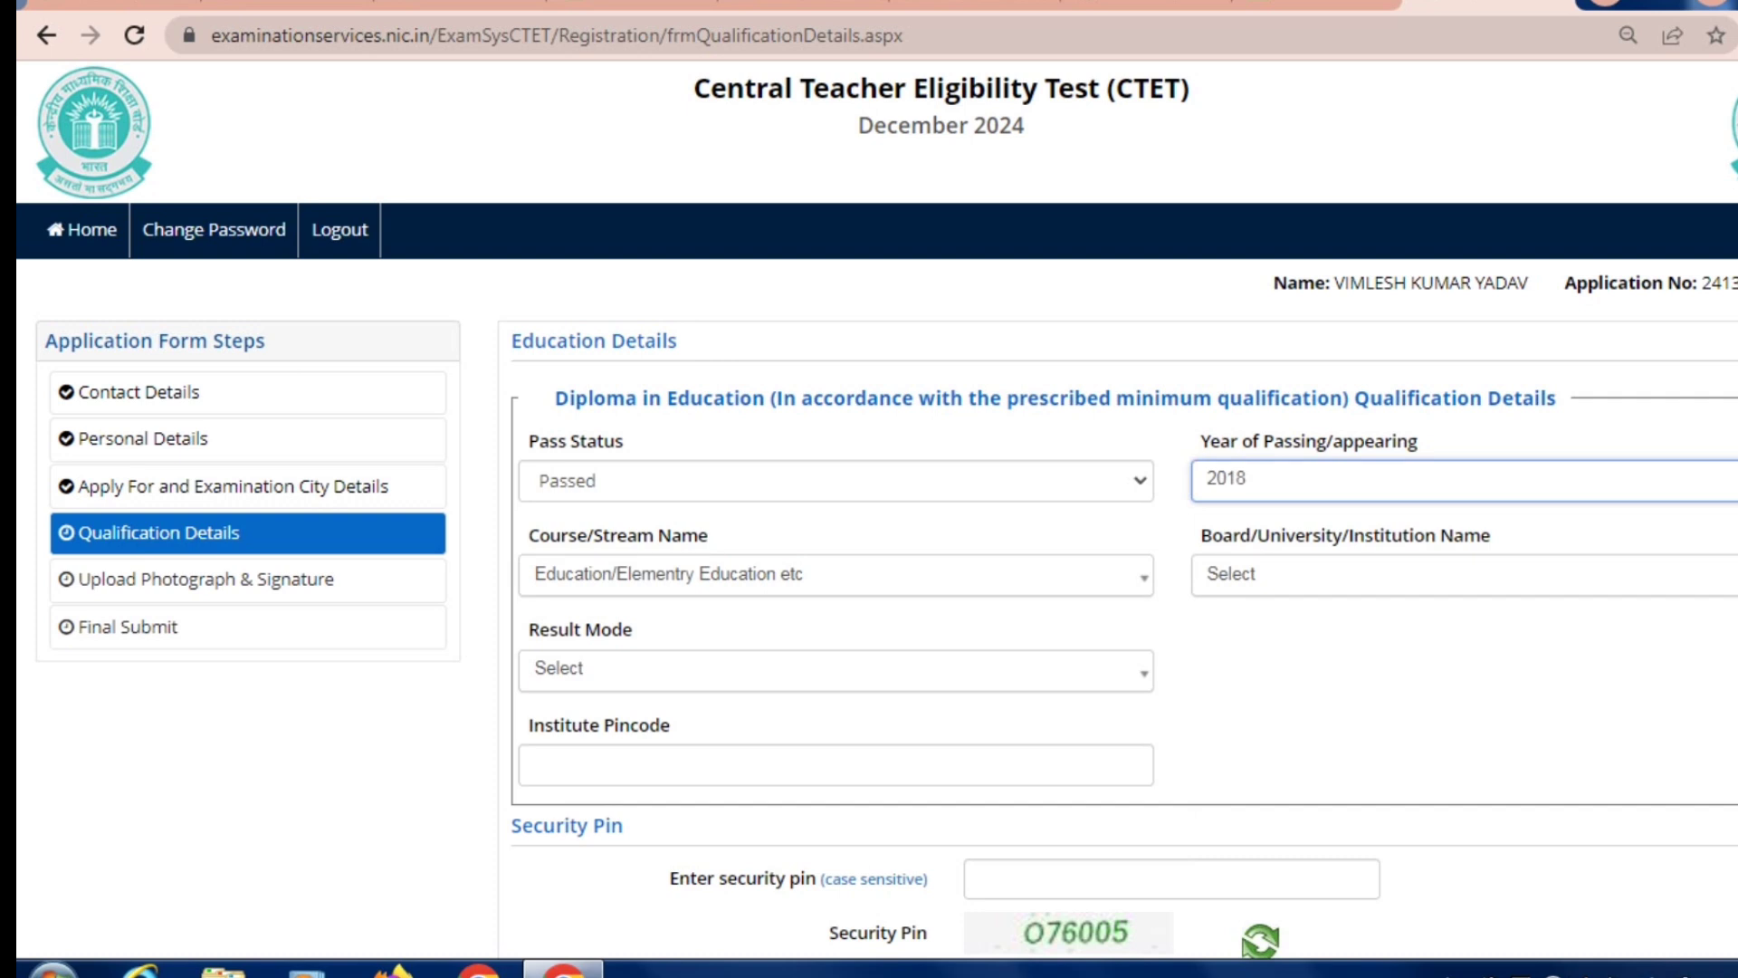
pyautogui.click(1467, 575)
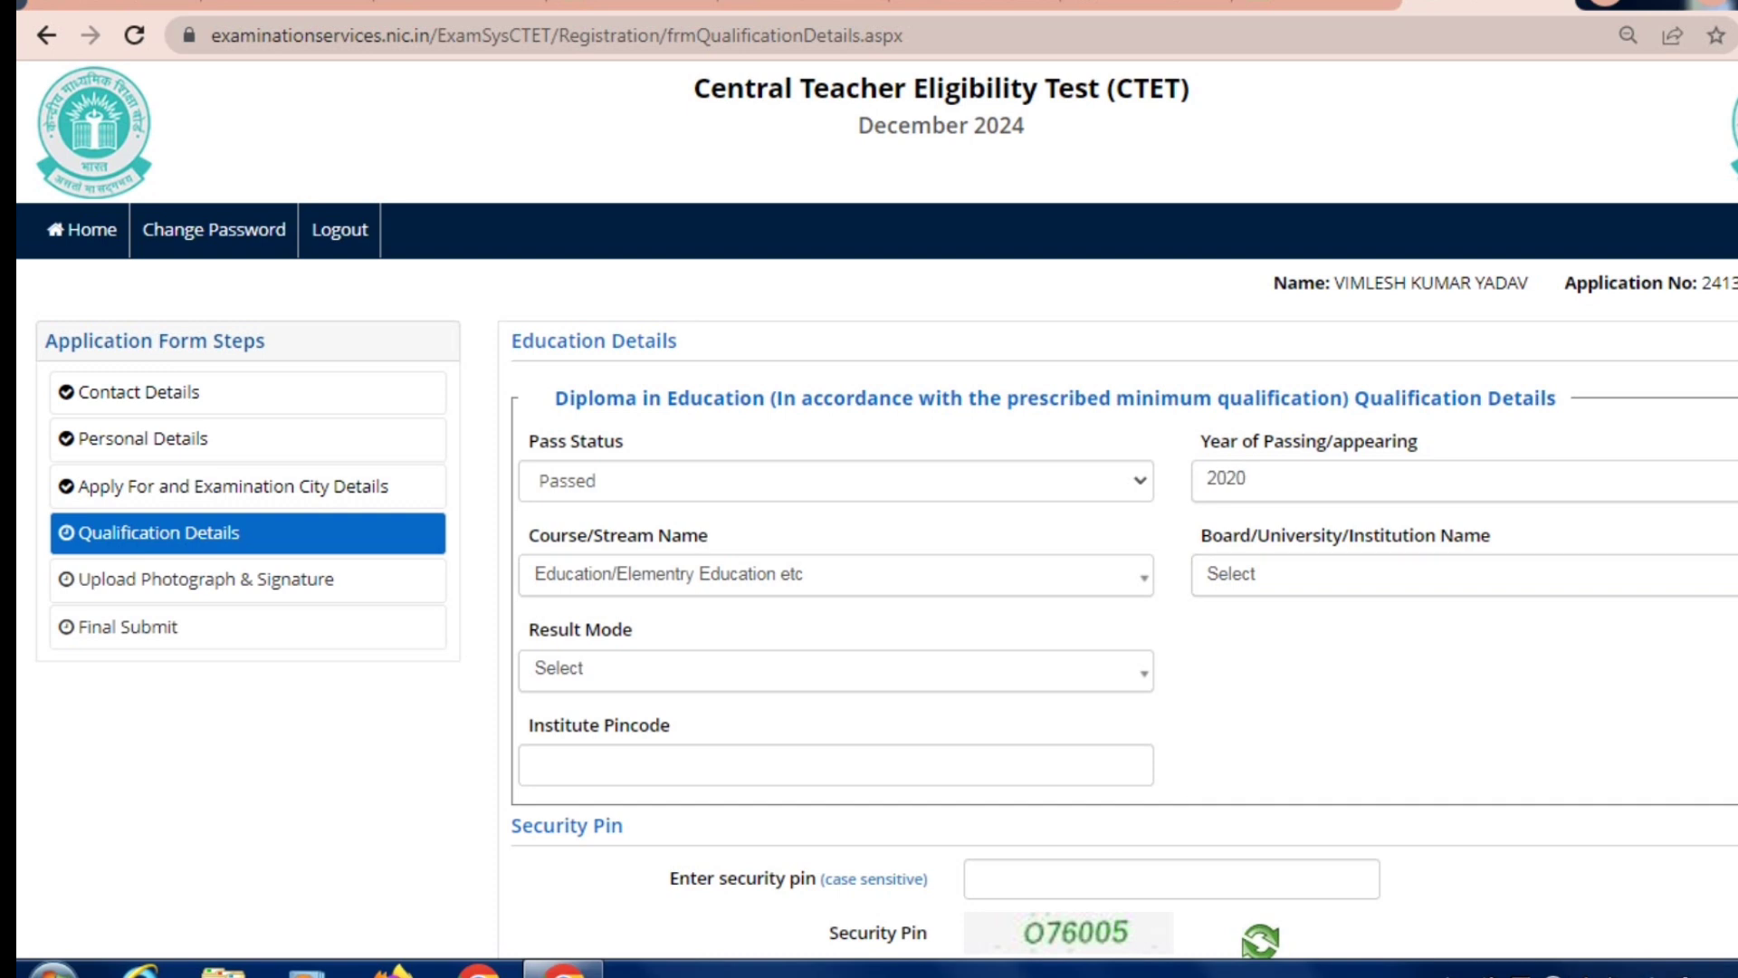
# Step: Search the board/university/institution list for PAREKSH and clear the search text
pyautogui.click(1509, 575)
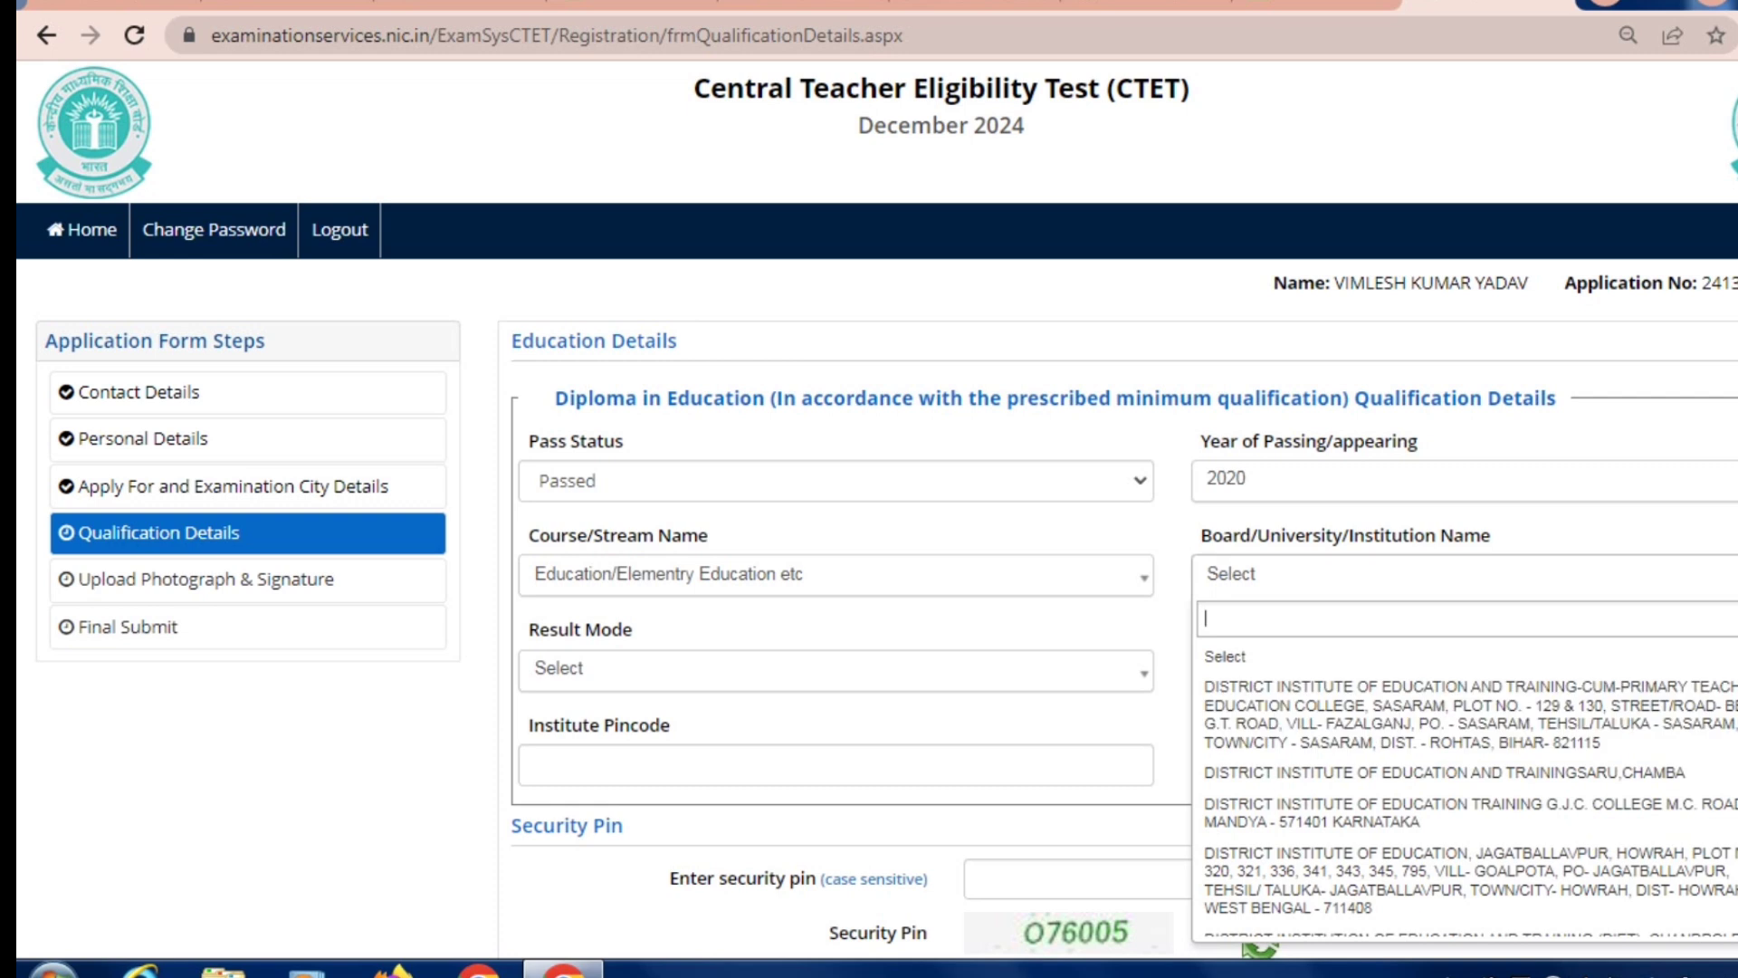
pyautogui.scroll(-1, 877, 508)
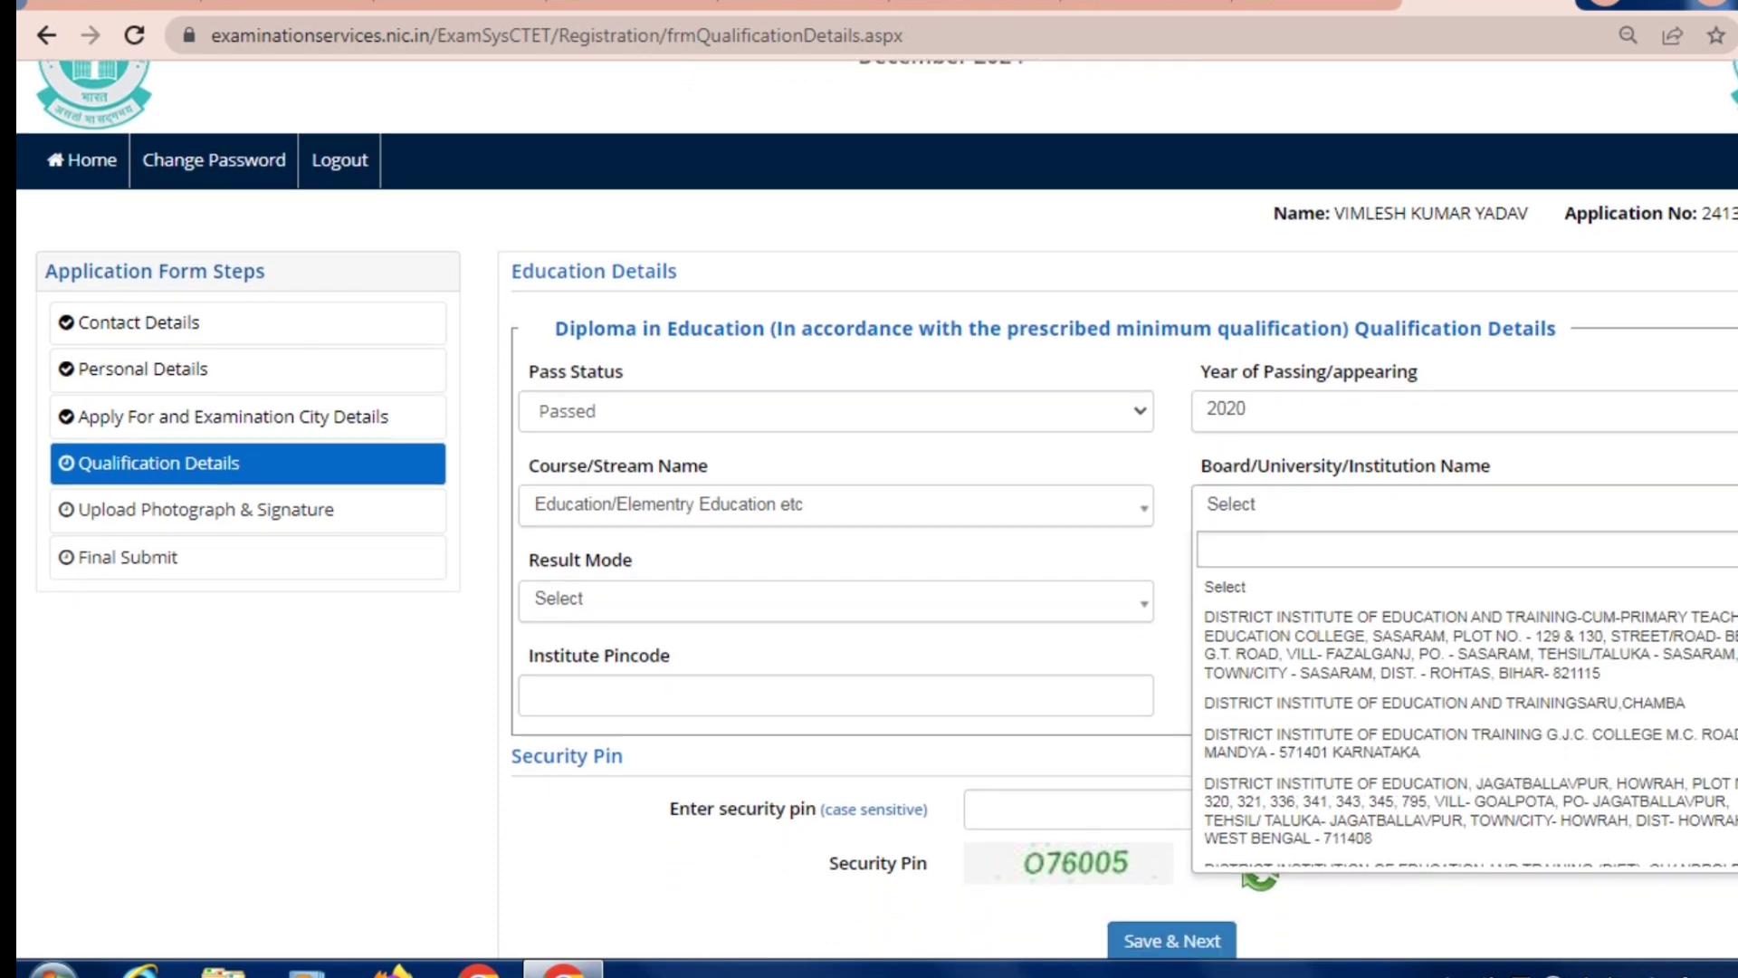
pyautogui.write('PAREKSH')
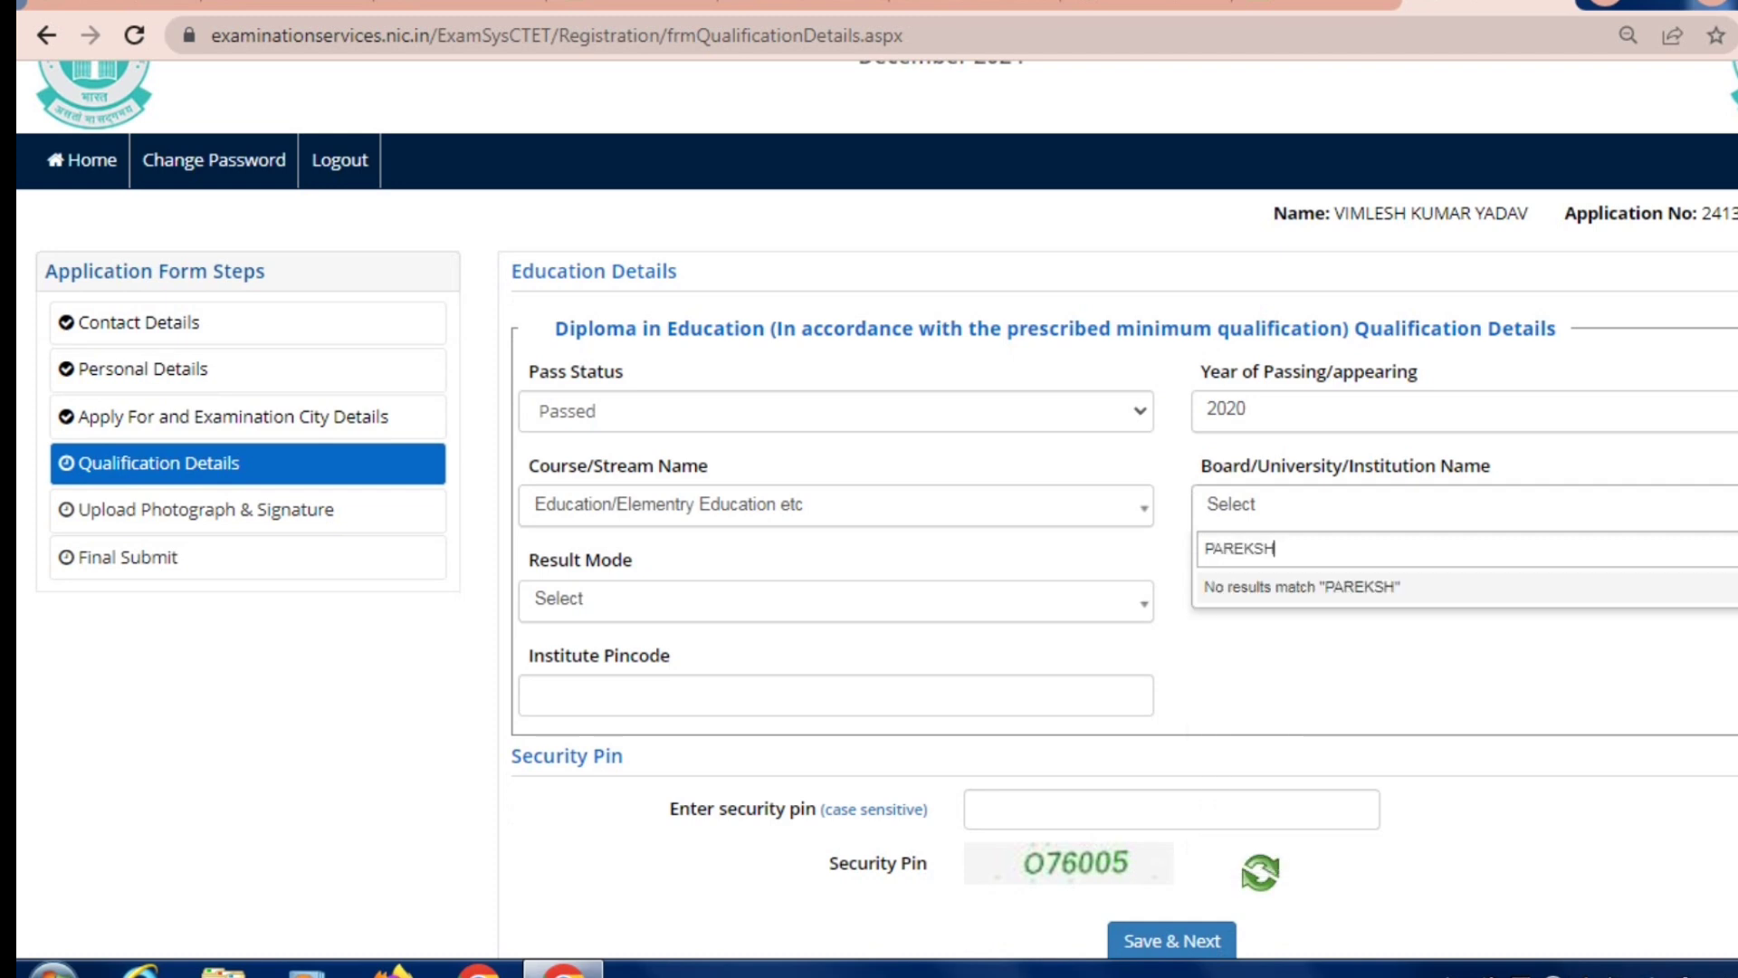
pyautogui.press('BackSpace')
pyautogui.press('BackSpace')
pyautogui.press('BackSpace')
pyautogui.press('BackSpace')
pyautogui.press('BackSpace')
pyautogui.press('BackSpace')
pyautogui.press('BackSpace')
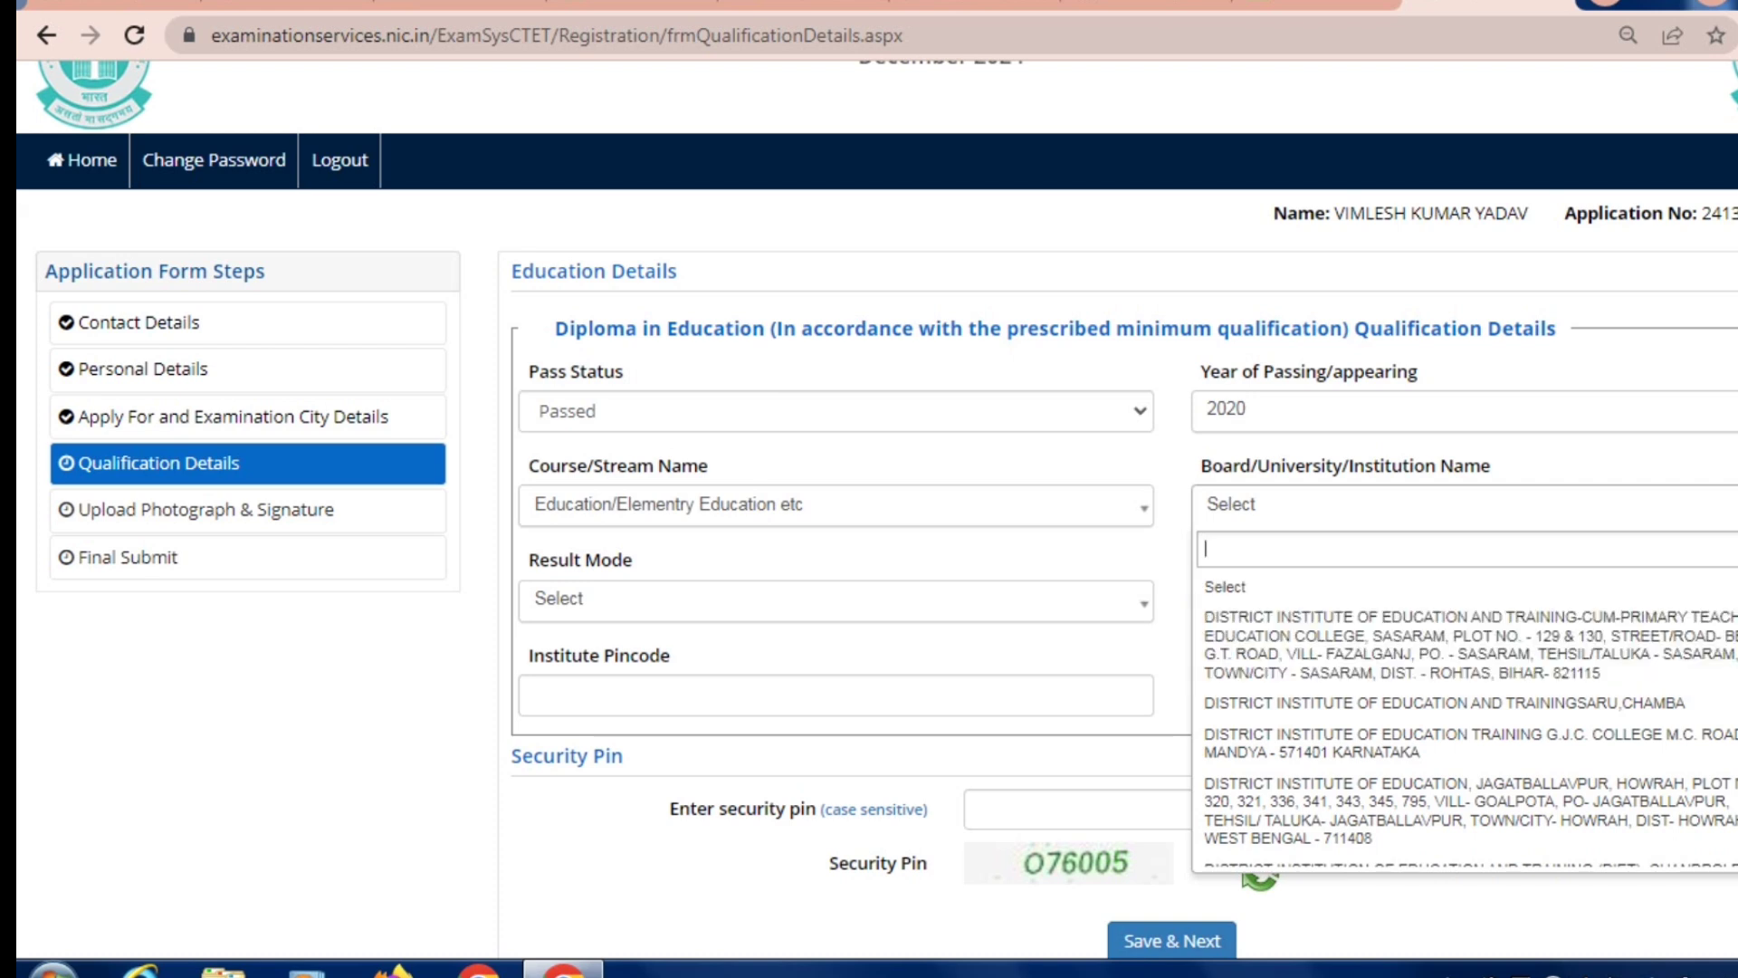
# Step: Choose OTHERS as the board/university/institution name for the diploma
pyautogui.scroll(-20, 1465, 724)
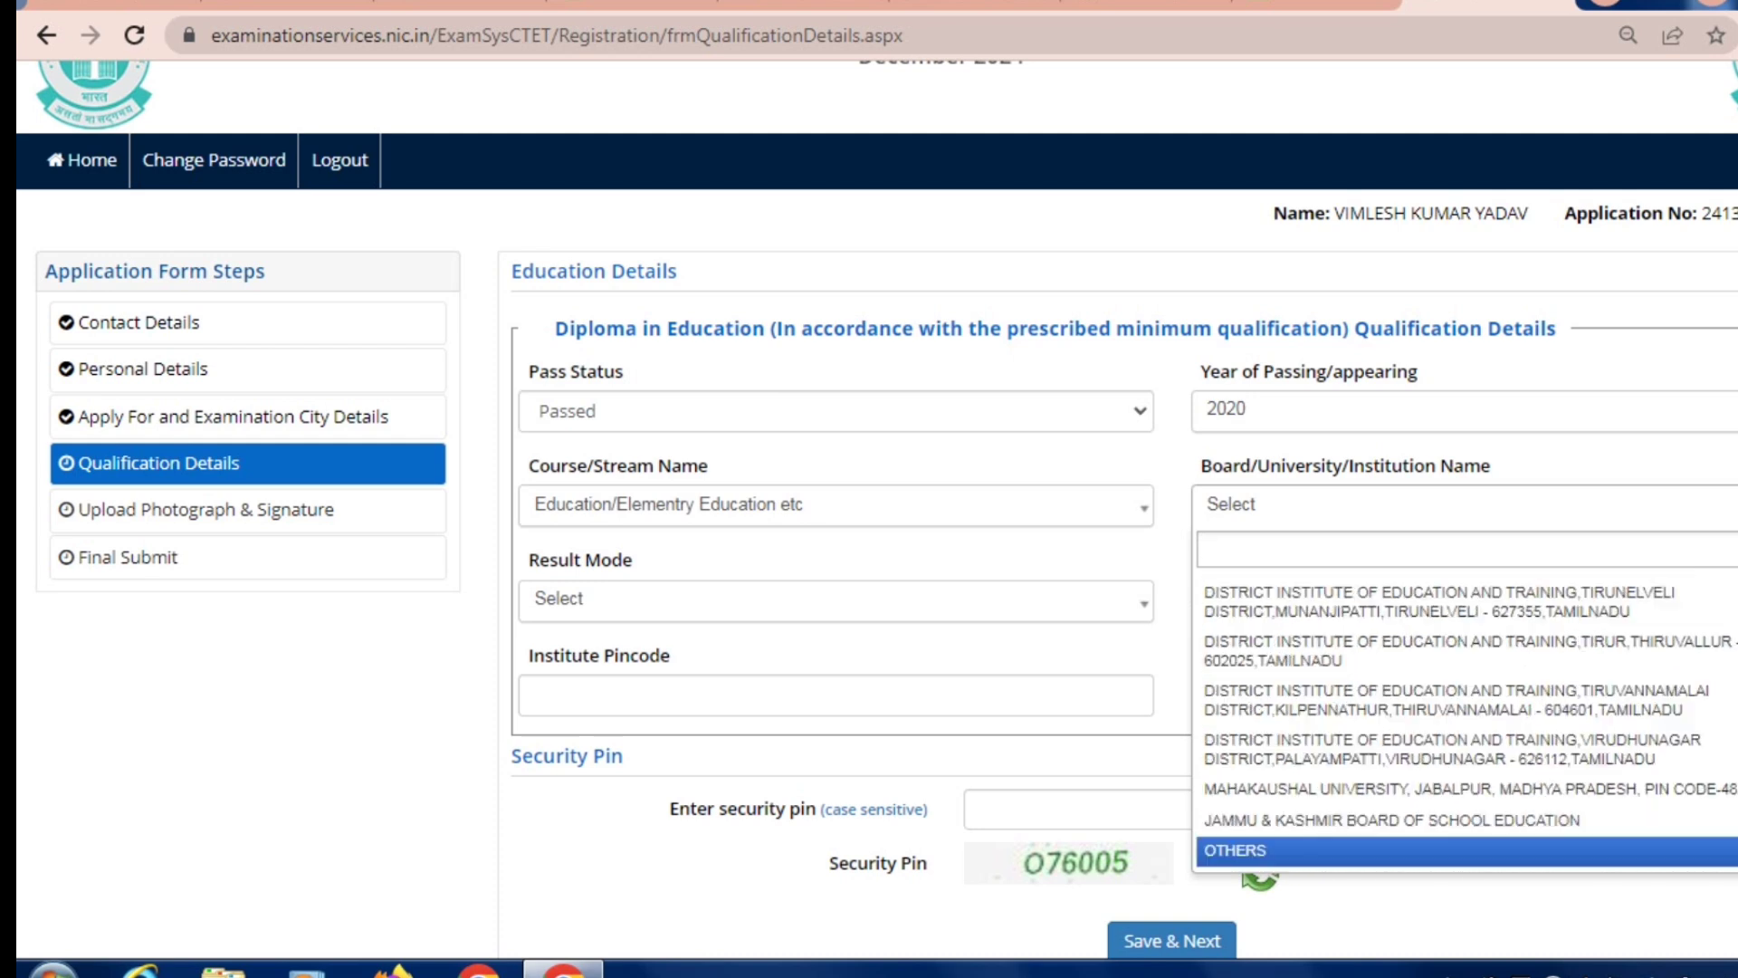
pyautogui.press('Return')
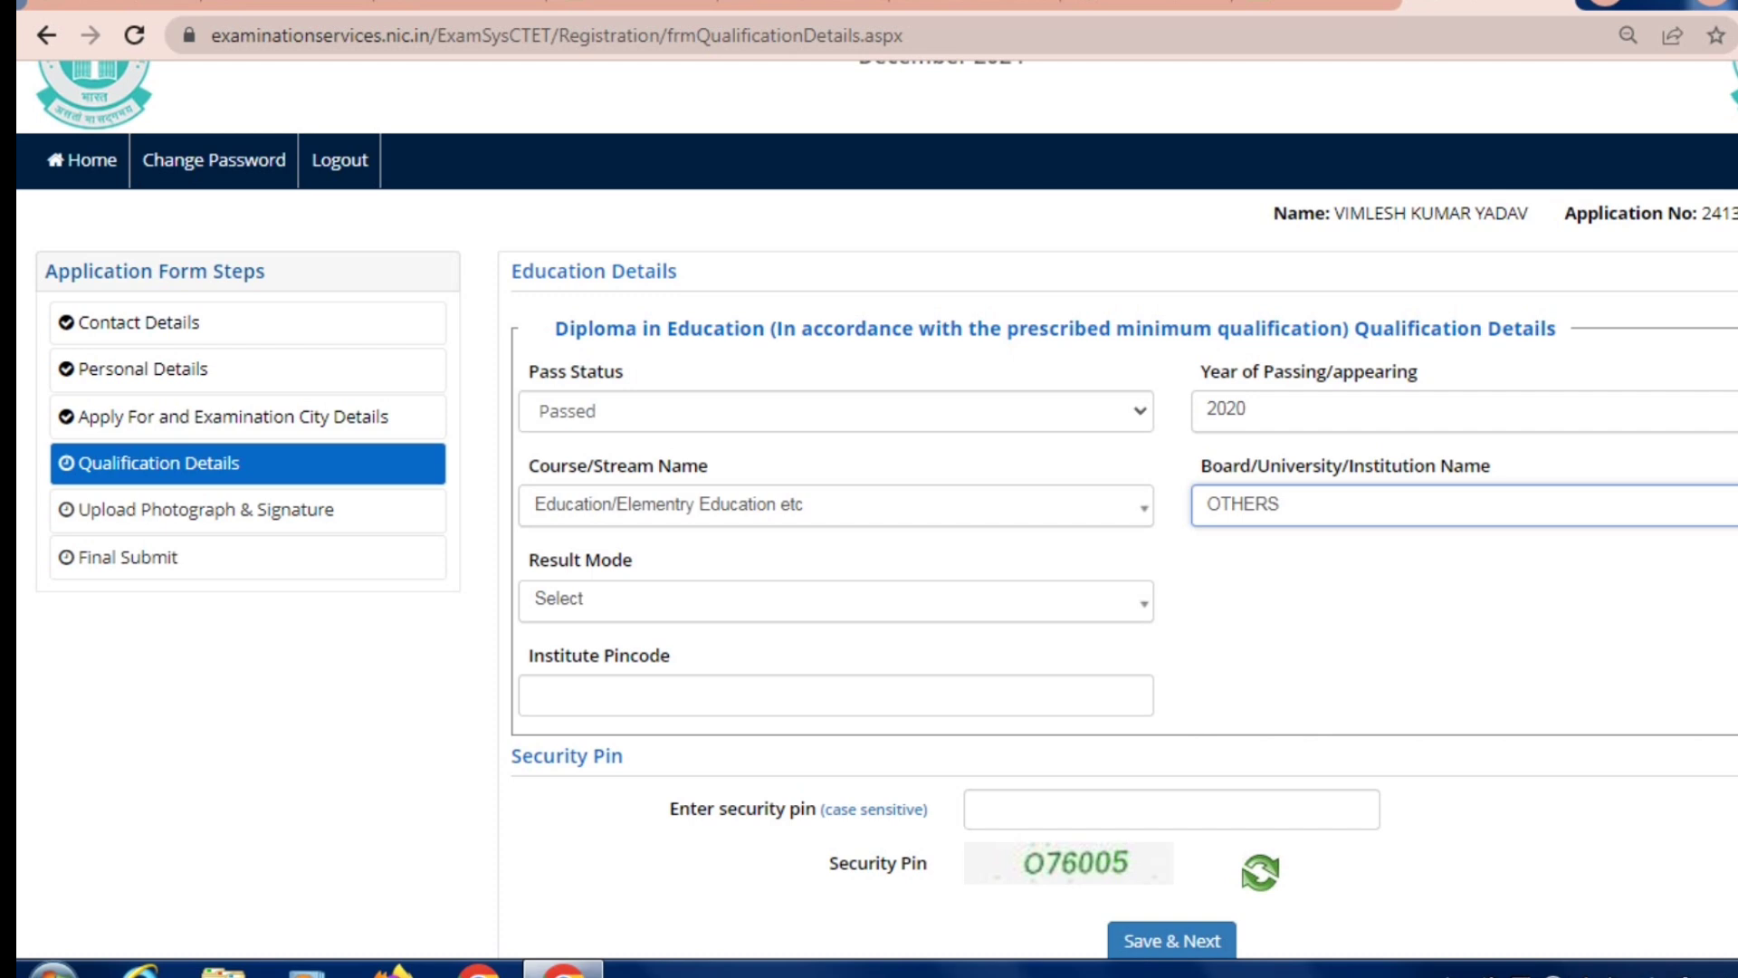
pyautogui.moveTo(538, 560); pyautogui.dragTo(612, 560)
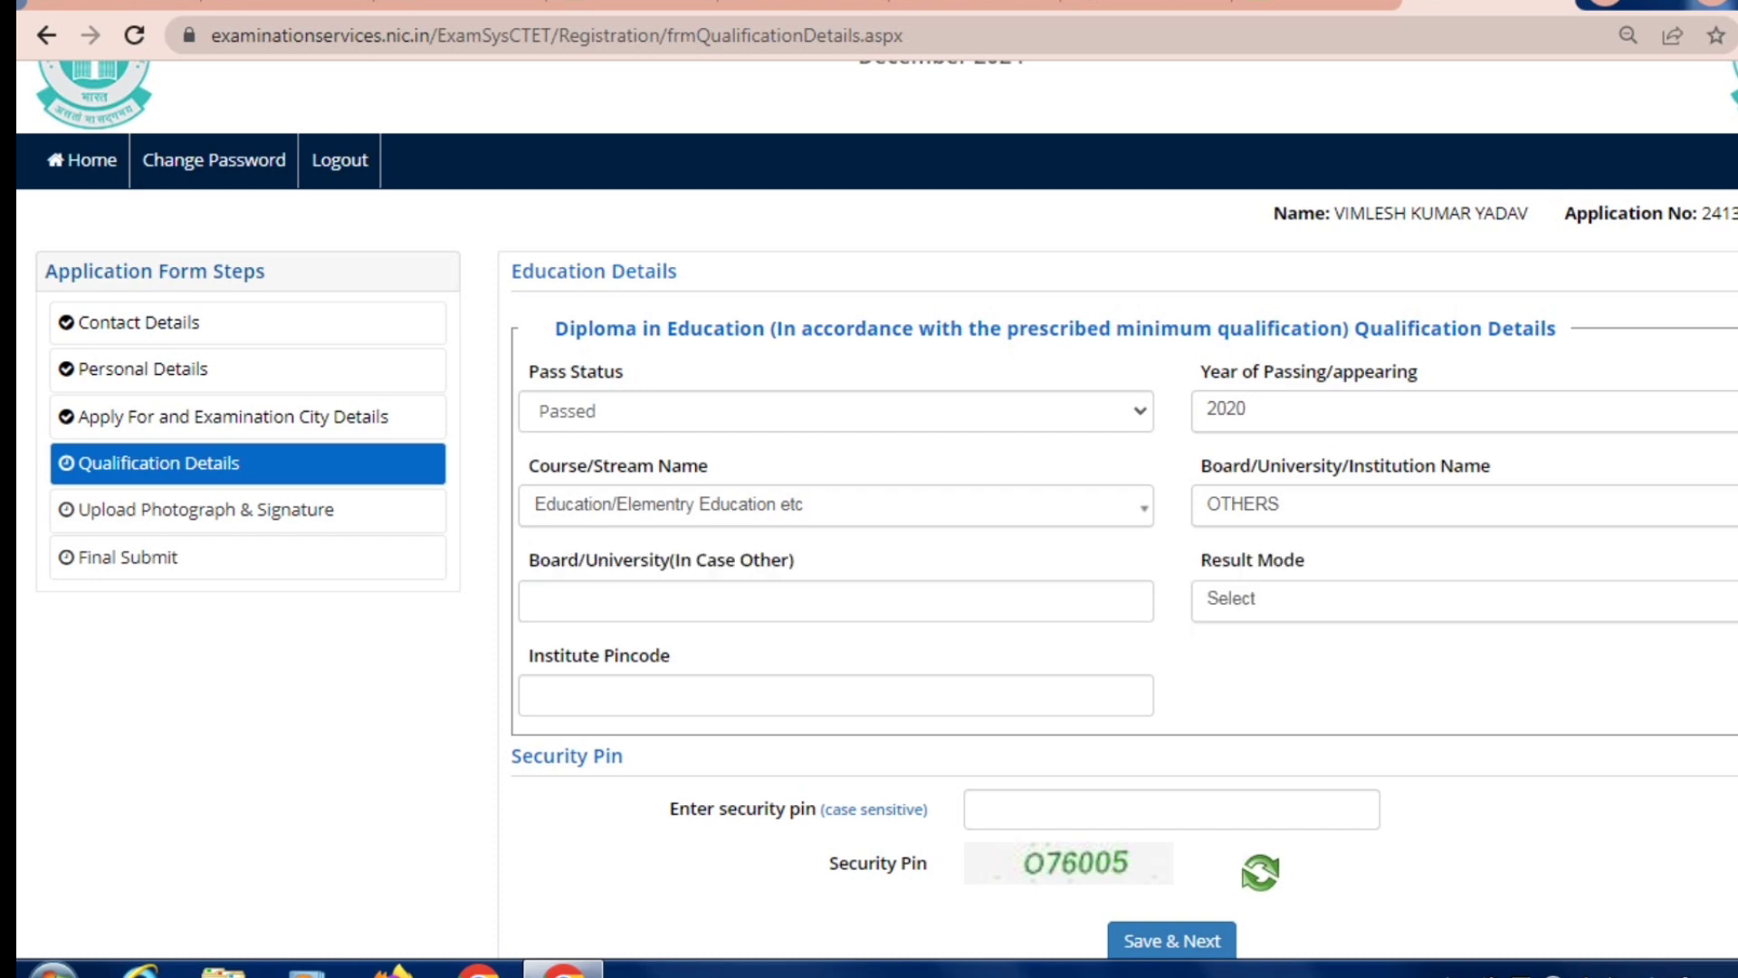
# Step: Enter PNP UP PRAYAGRAJ as the board/university name for the case of other
pyautogui.moveTo(1384, 466); pyautogui.dragTo(794, 561)
pyautogui.click(834, 601)
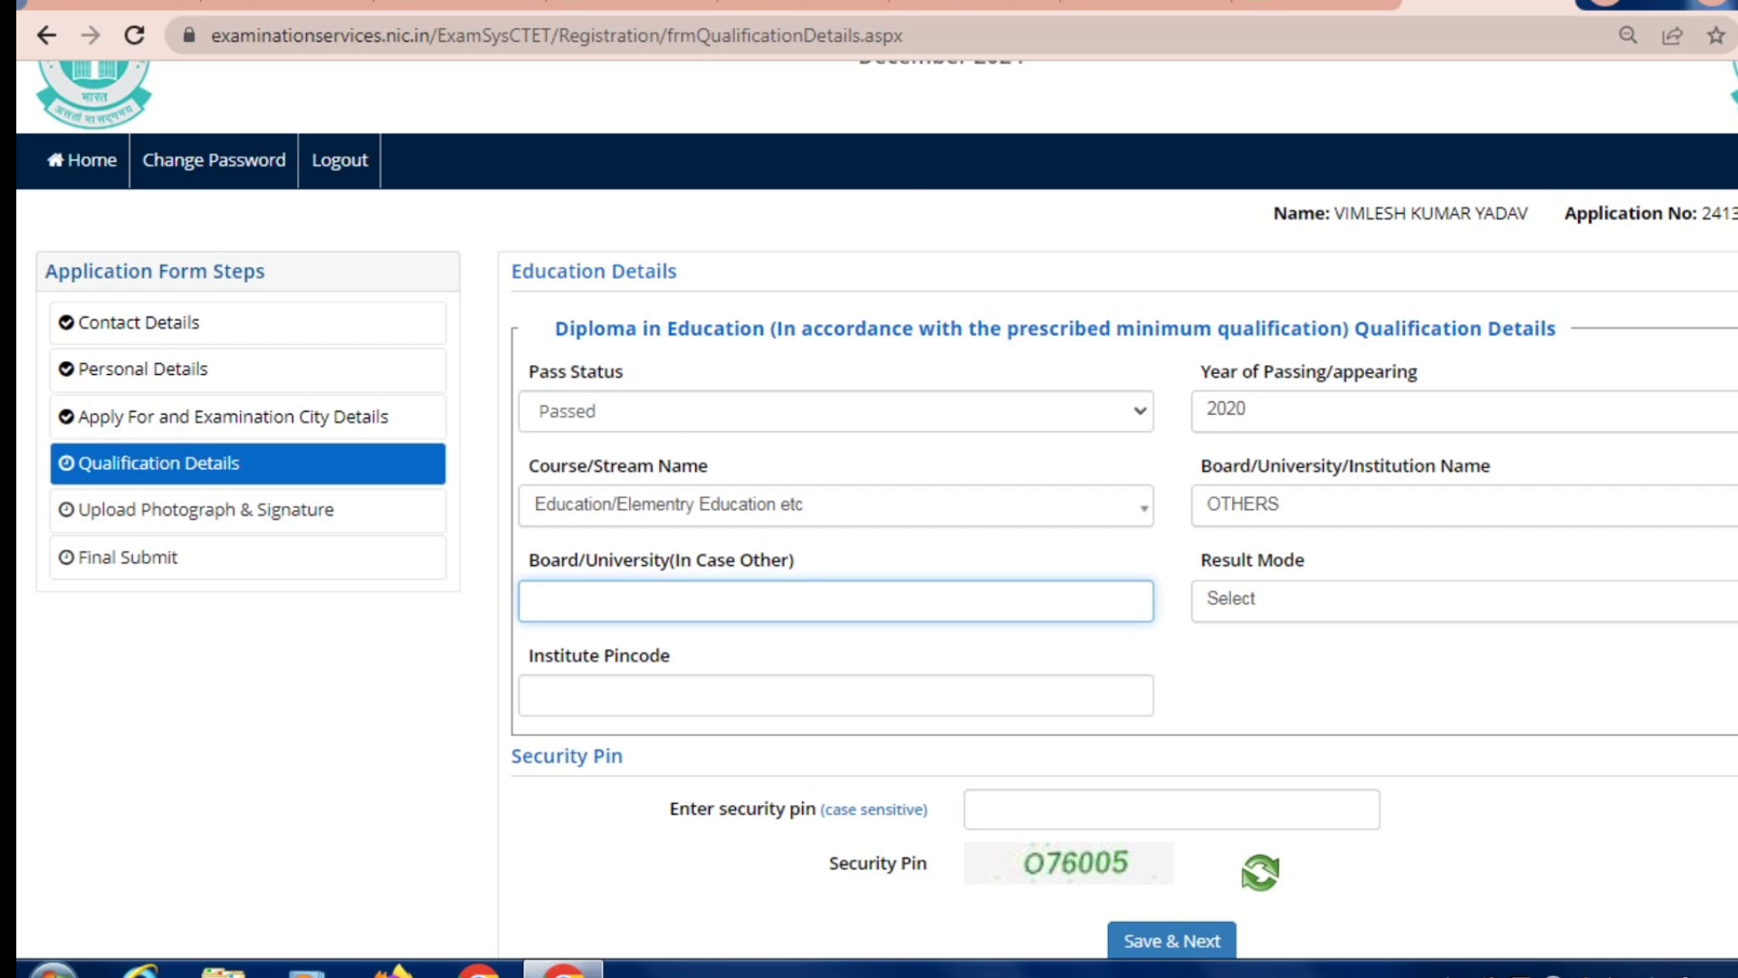
pyautogui.write('PNP UP PRAYAGRAJ')
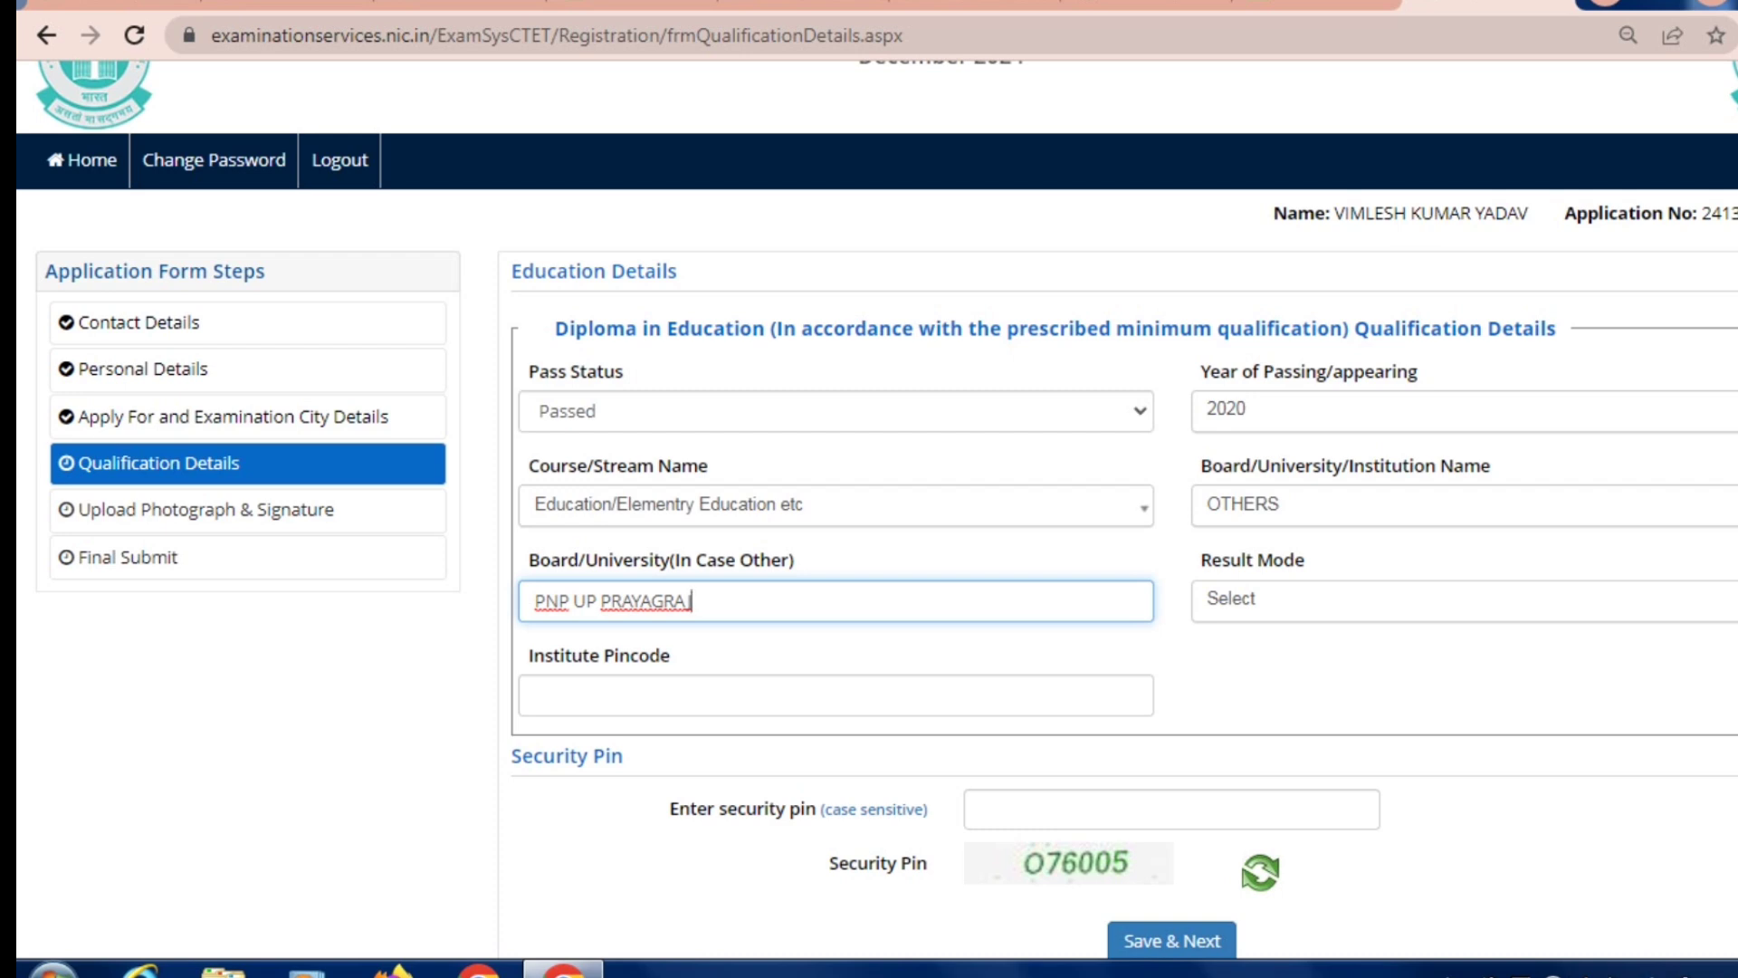
# Step: Set the result mode of the diploma to Percentage
pyautogui.click(1484, 599)
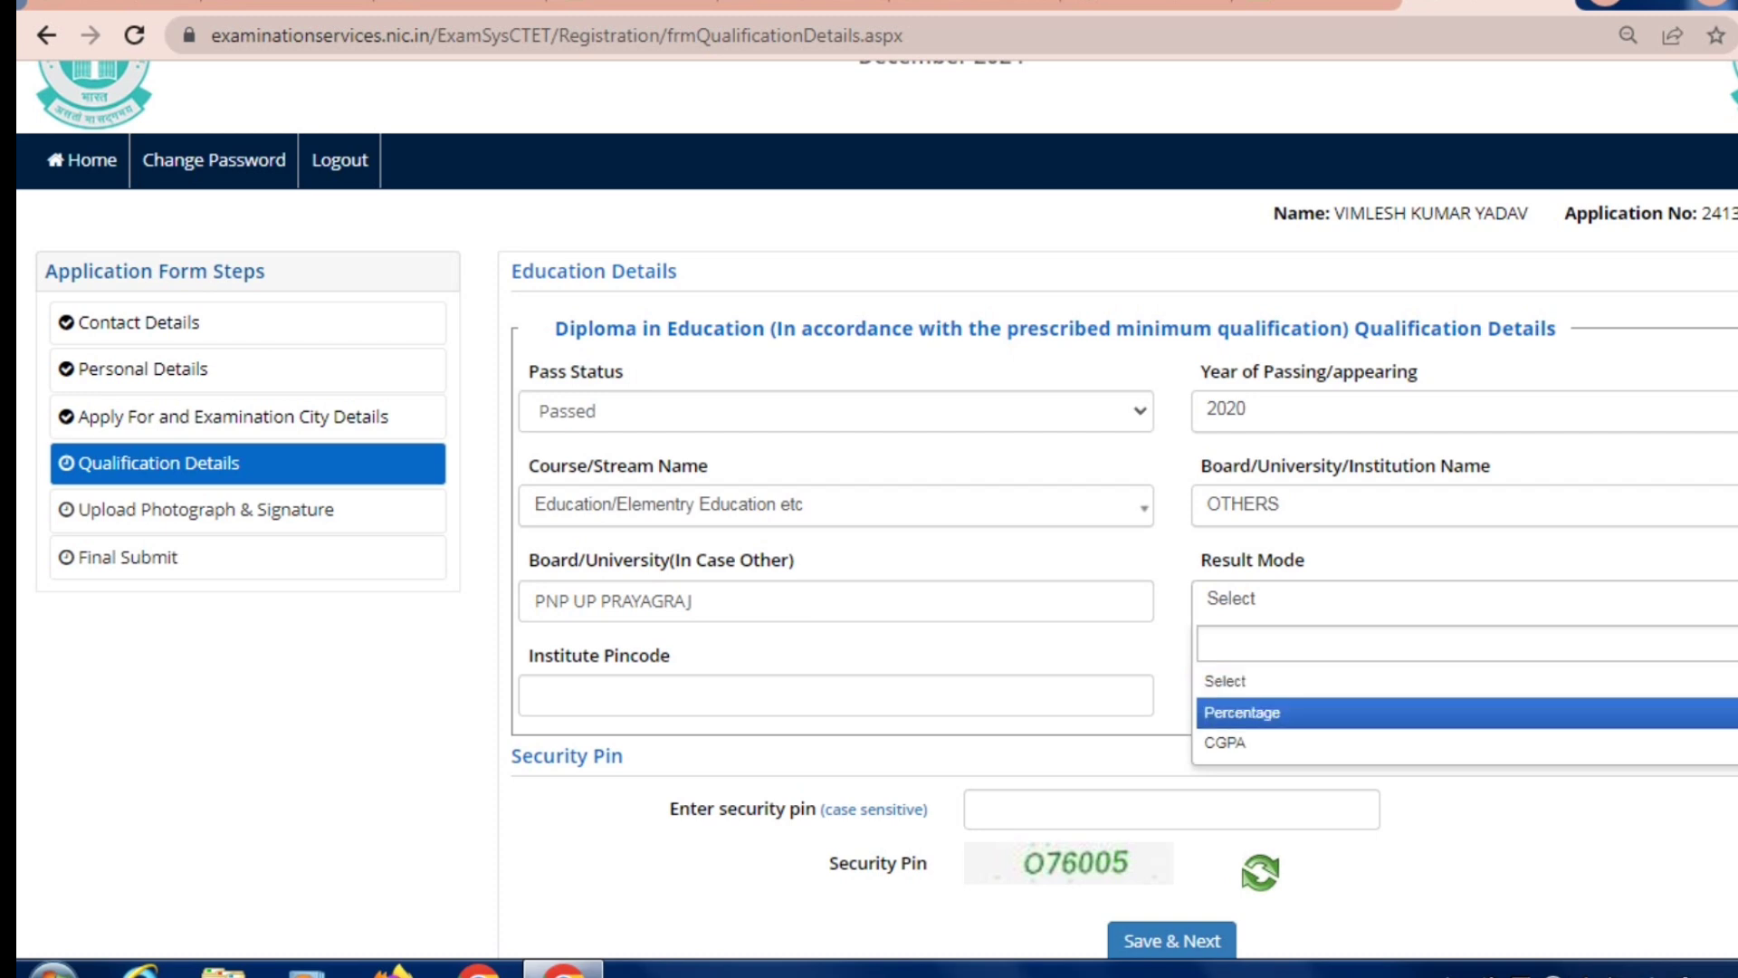
pyautogui.press('Return')
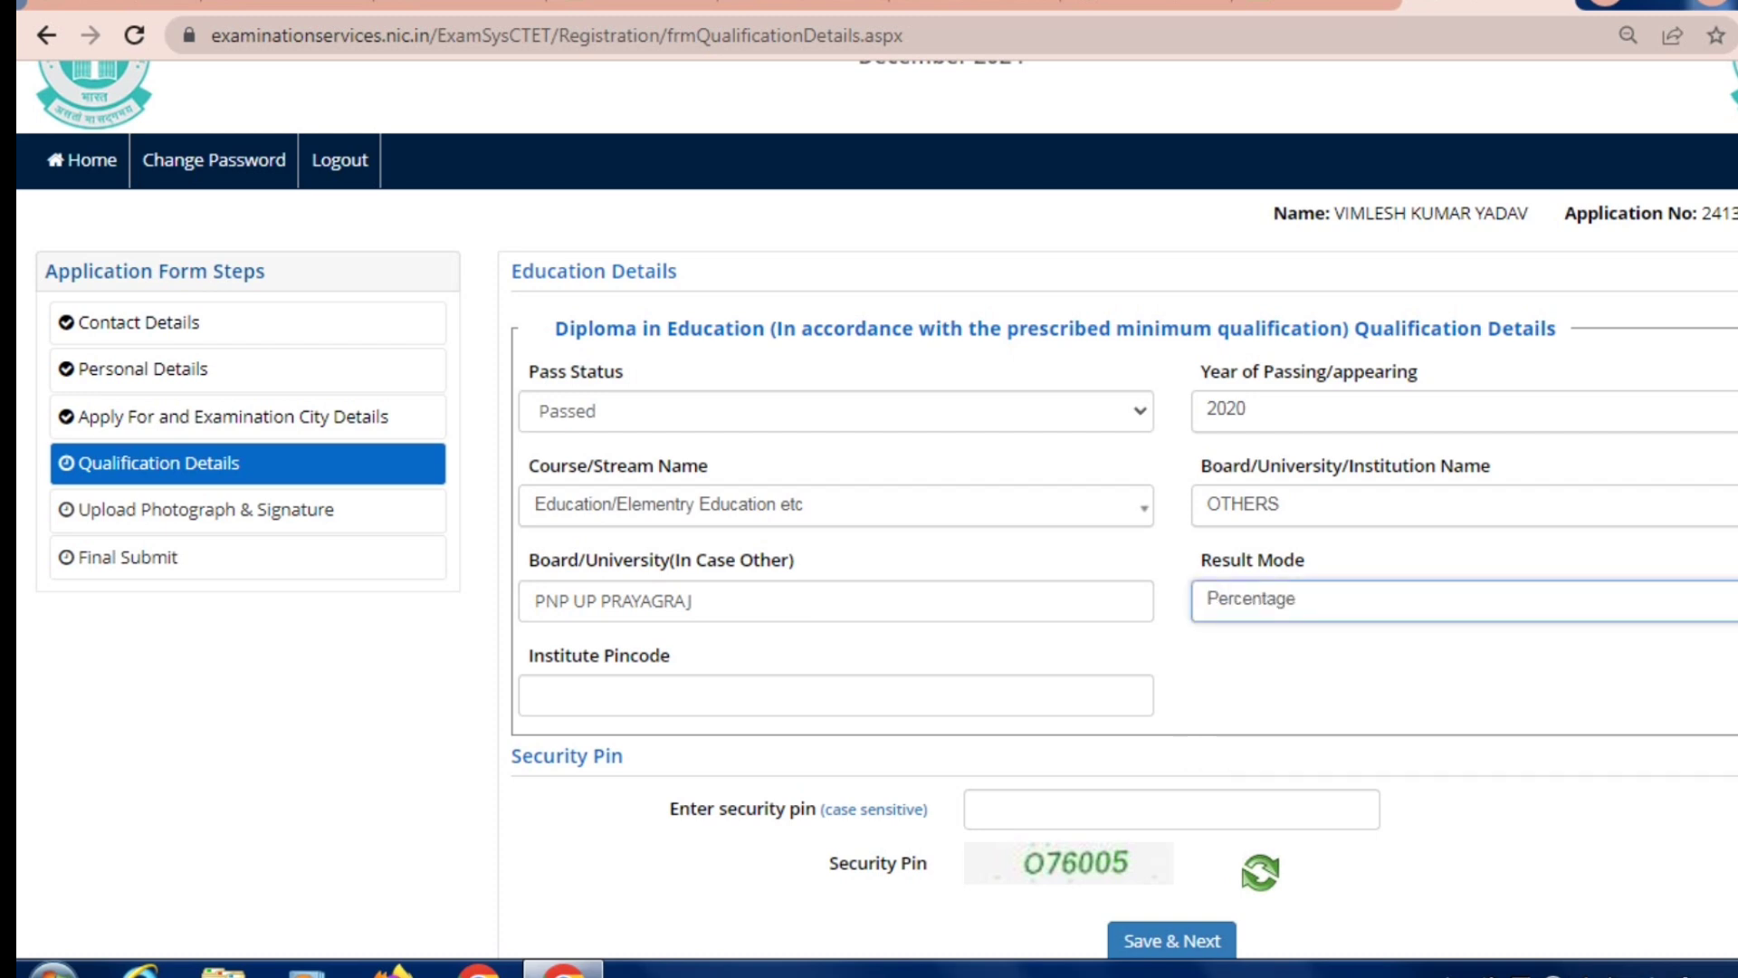
pyautogui.moveTo(565, 655); pyautogui.dragTo(660, 656)
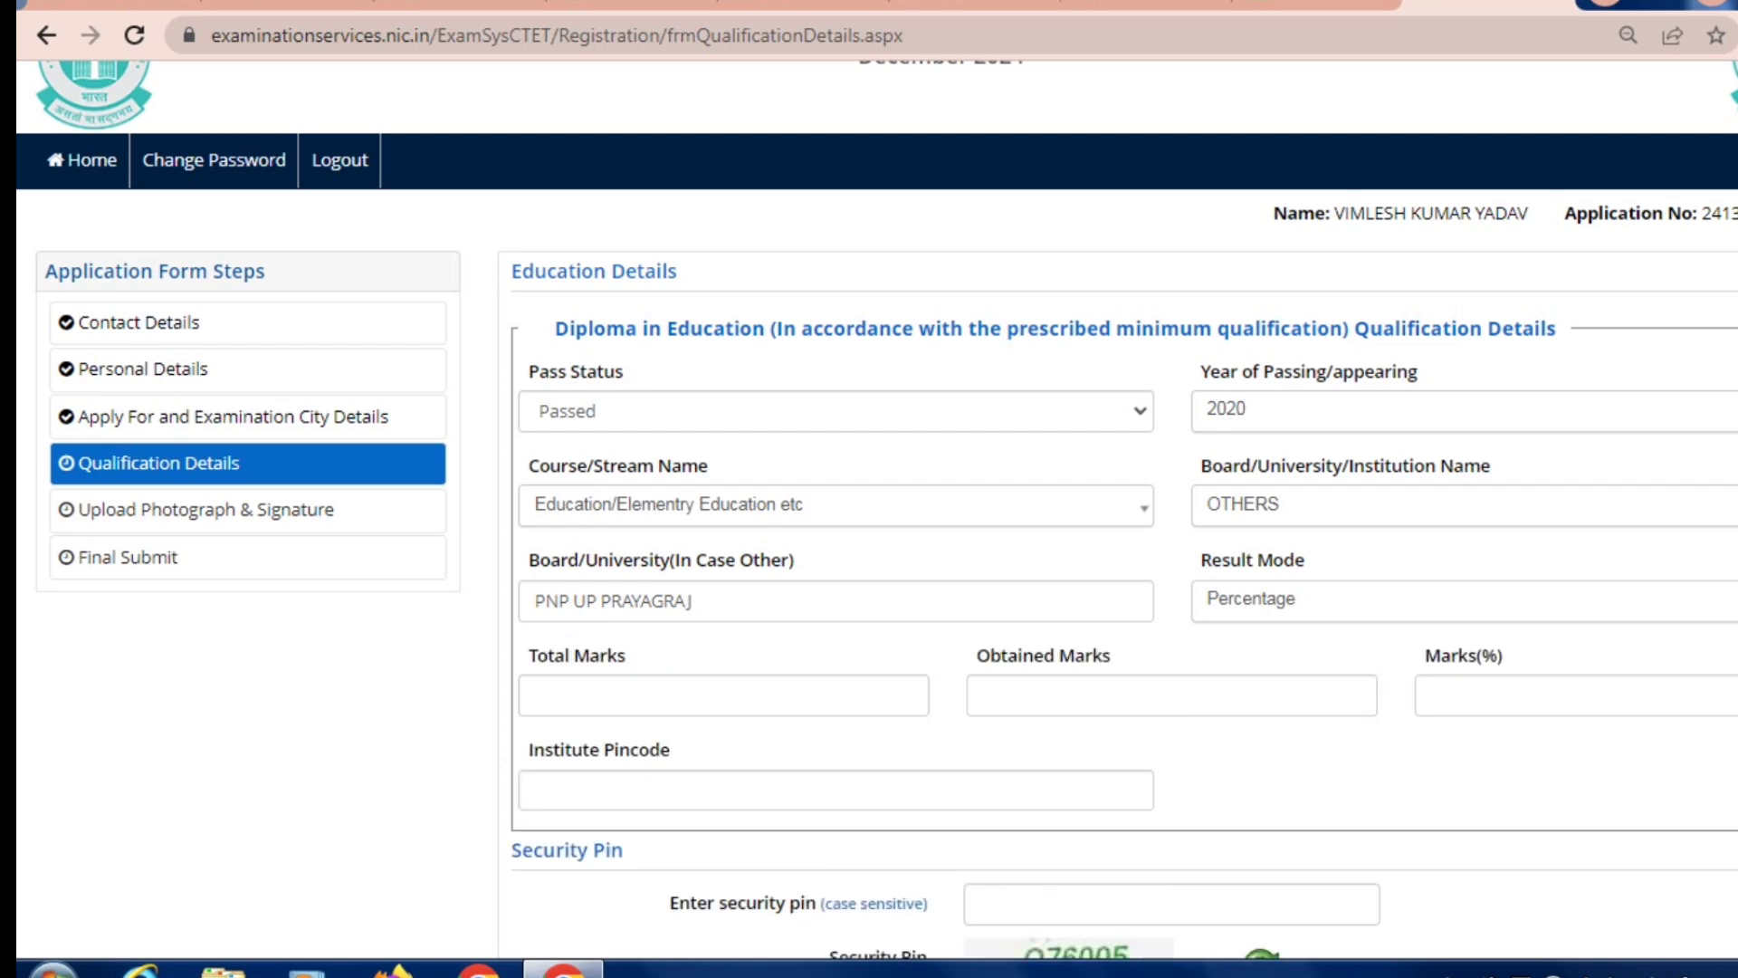
# Step: Enter 3200 as the total marks and 2850 as the obtained marks for the diploma
pyautogui.scroll(-2, 869, 507)
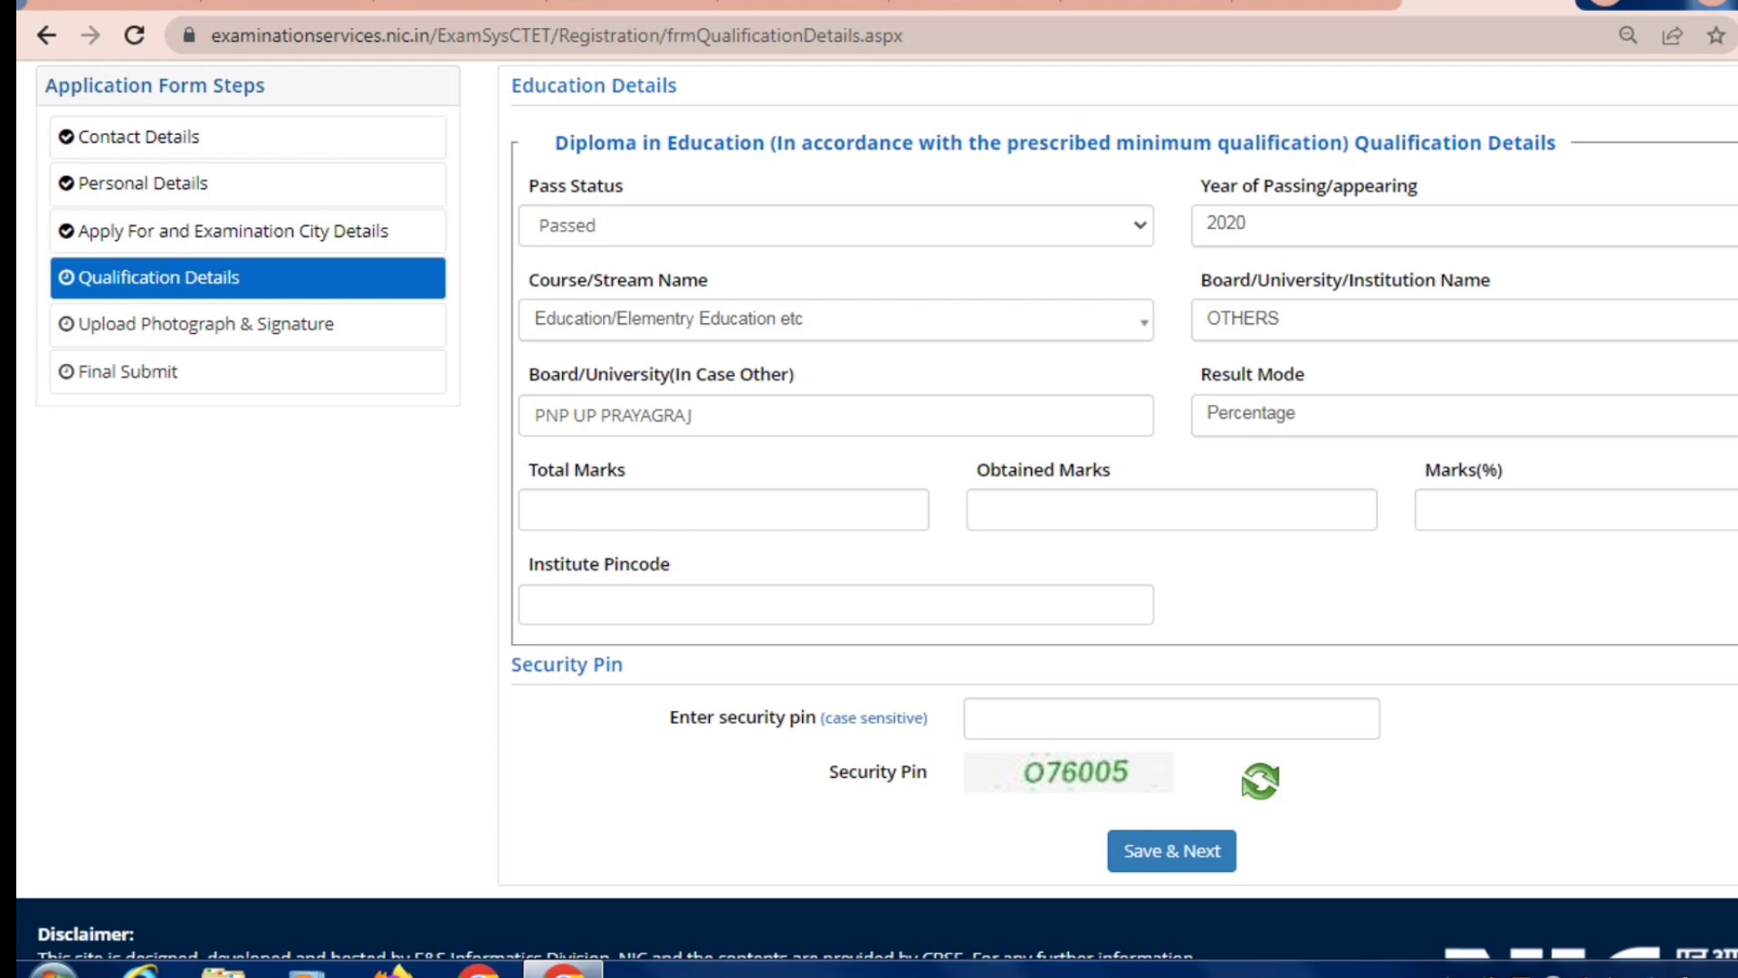
pyautogui.click(723, 509)
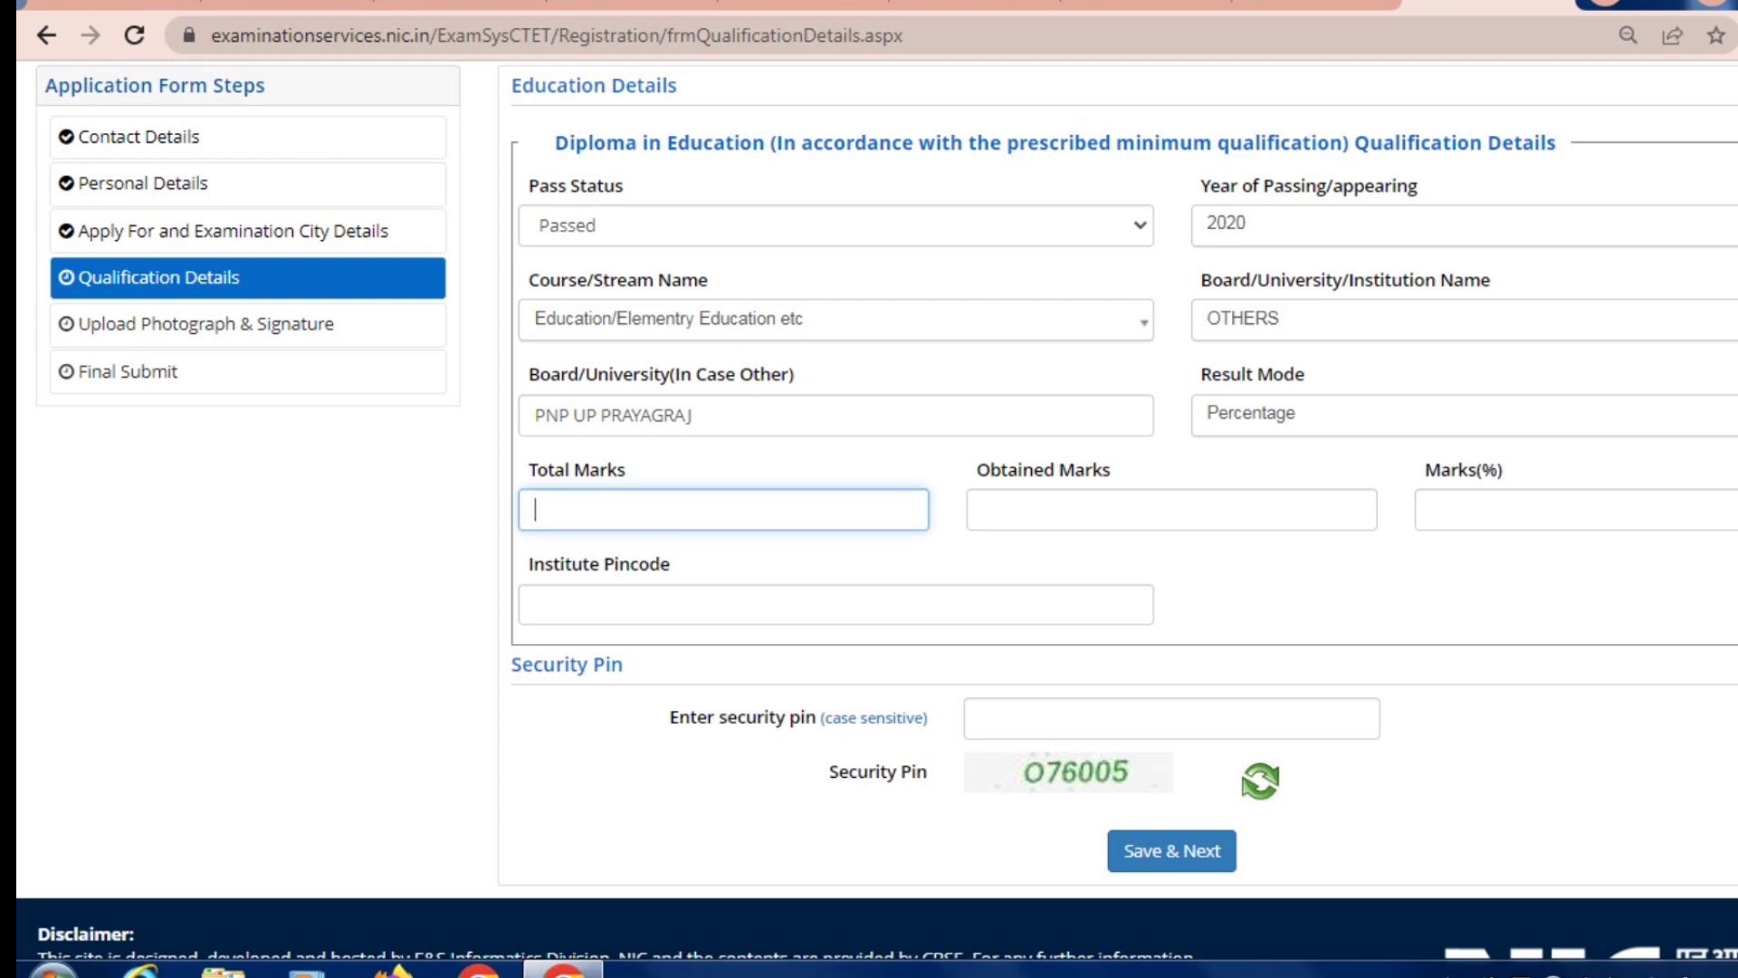
pyautogui.scroll(-1, 869, 507)
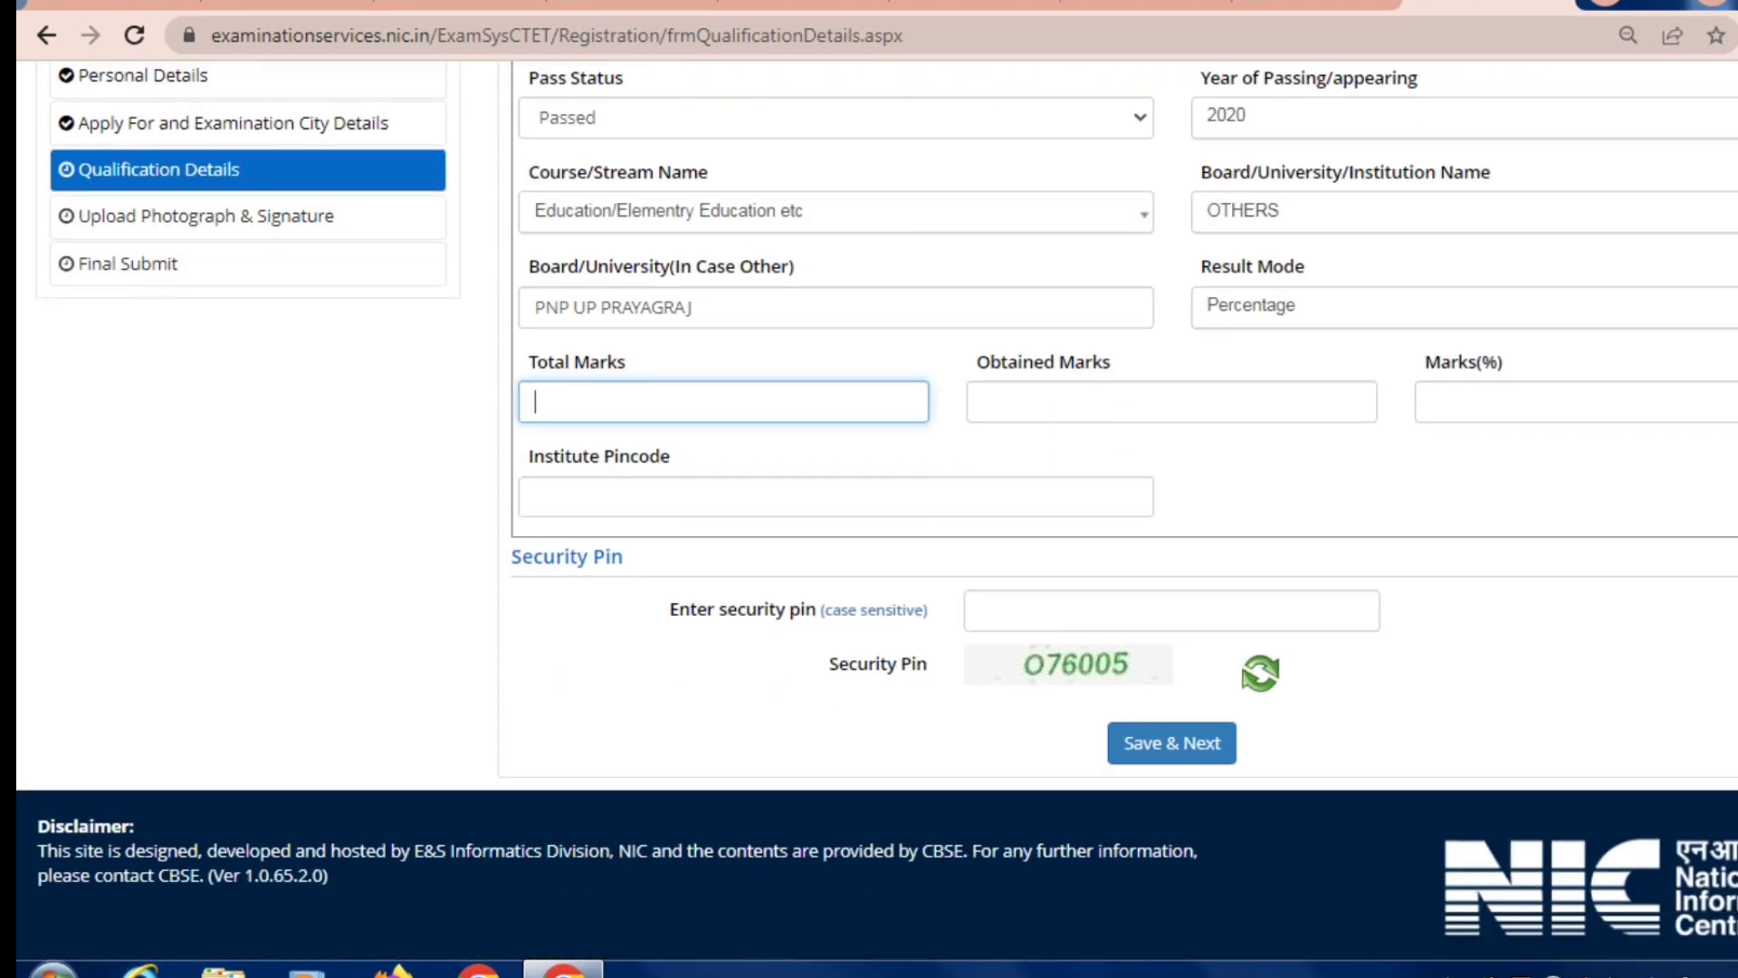
pyautogui.write('3200')
pyautogui.press('Tab')
pyautogui.write('2850')
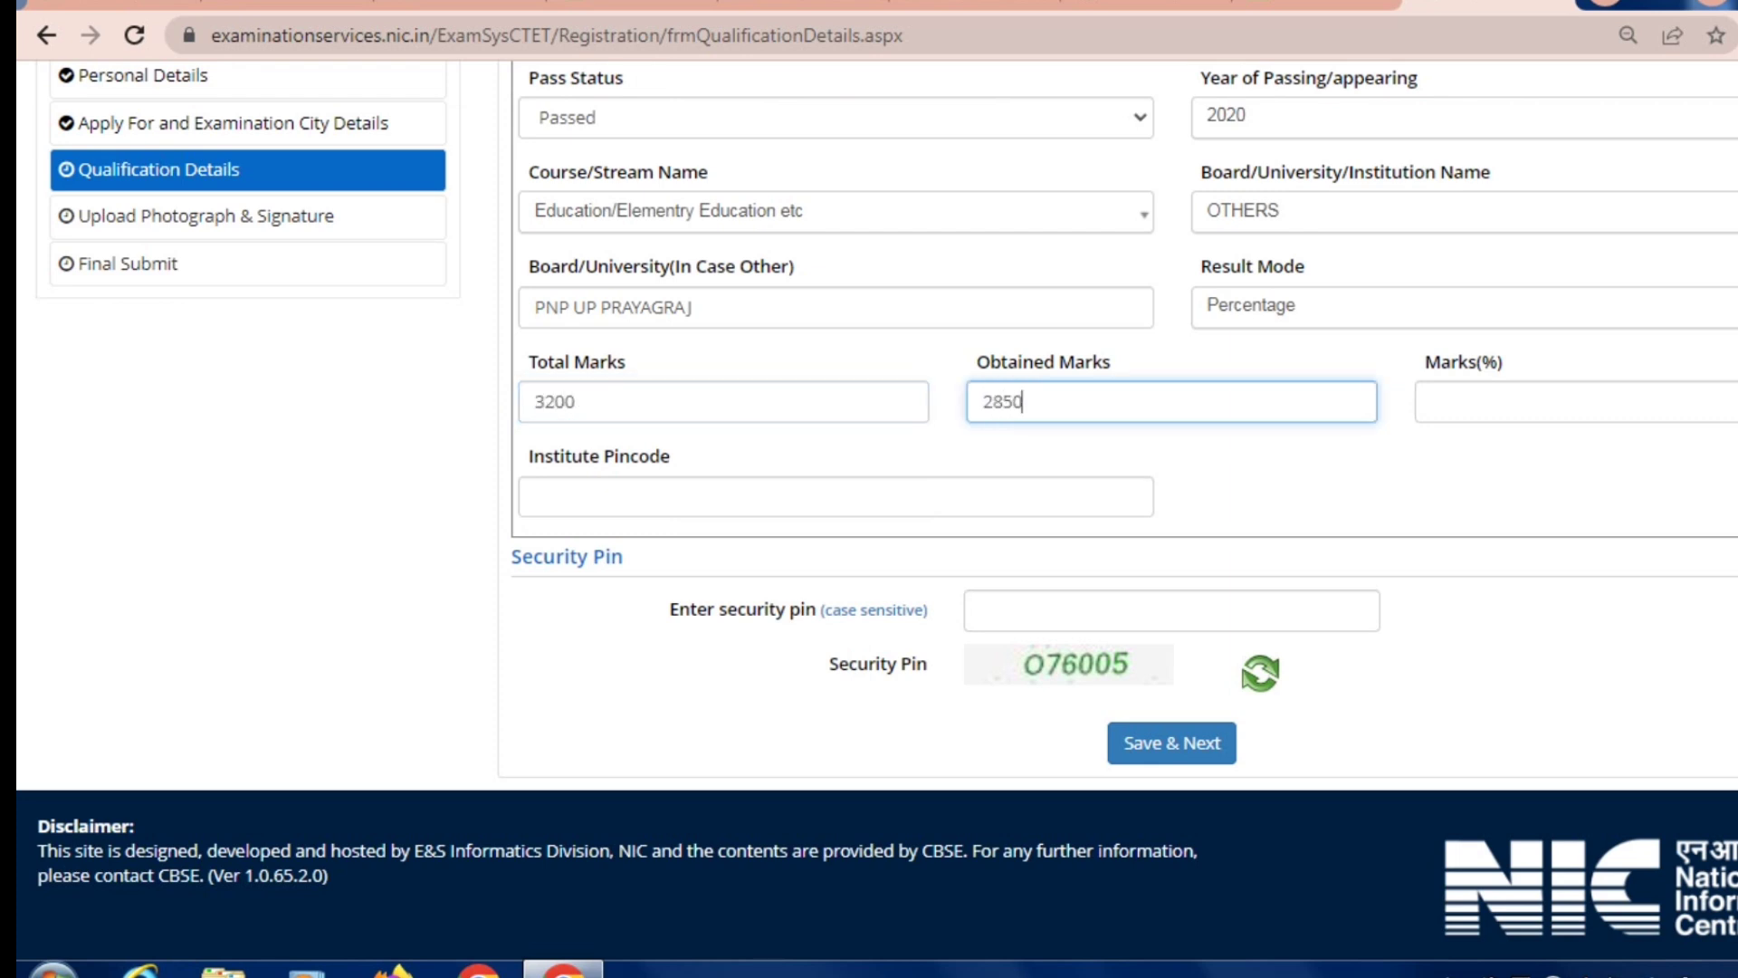
pyautogui.press('Tab')
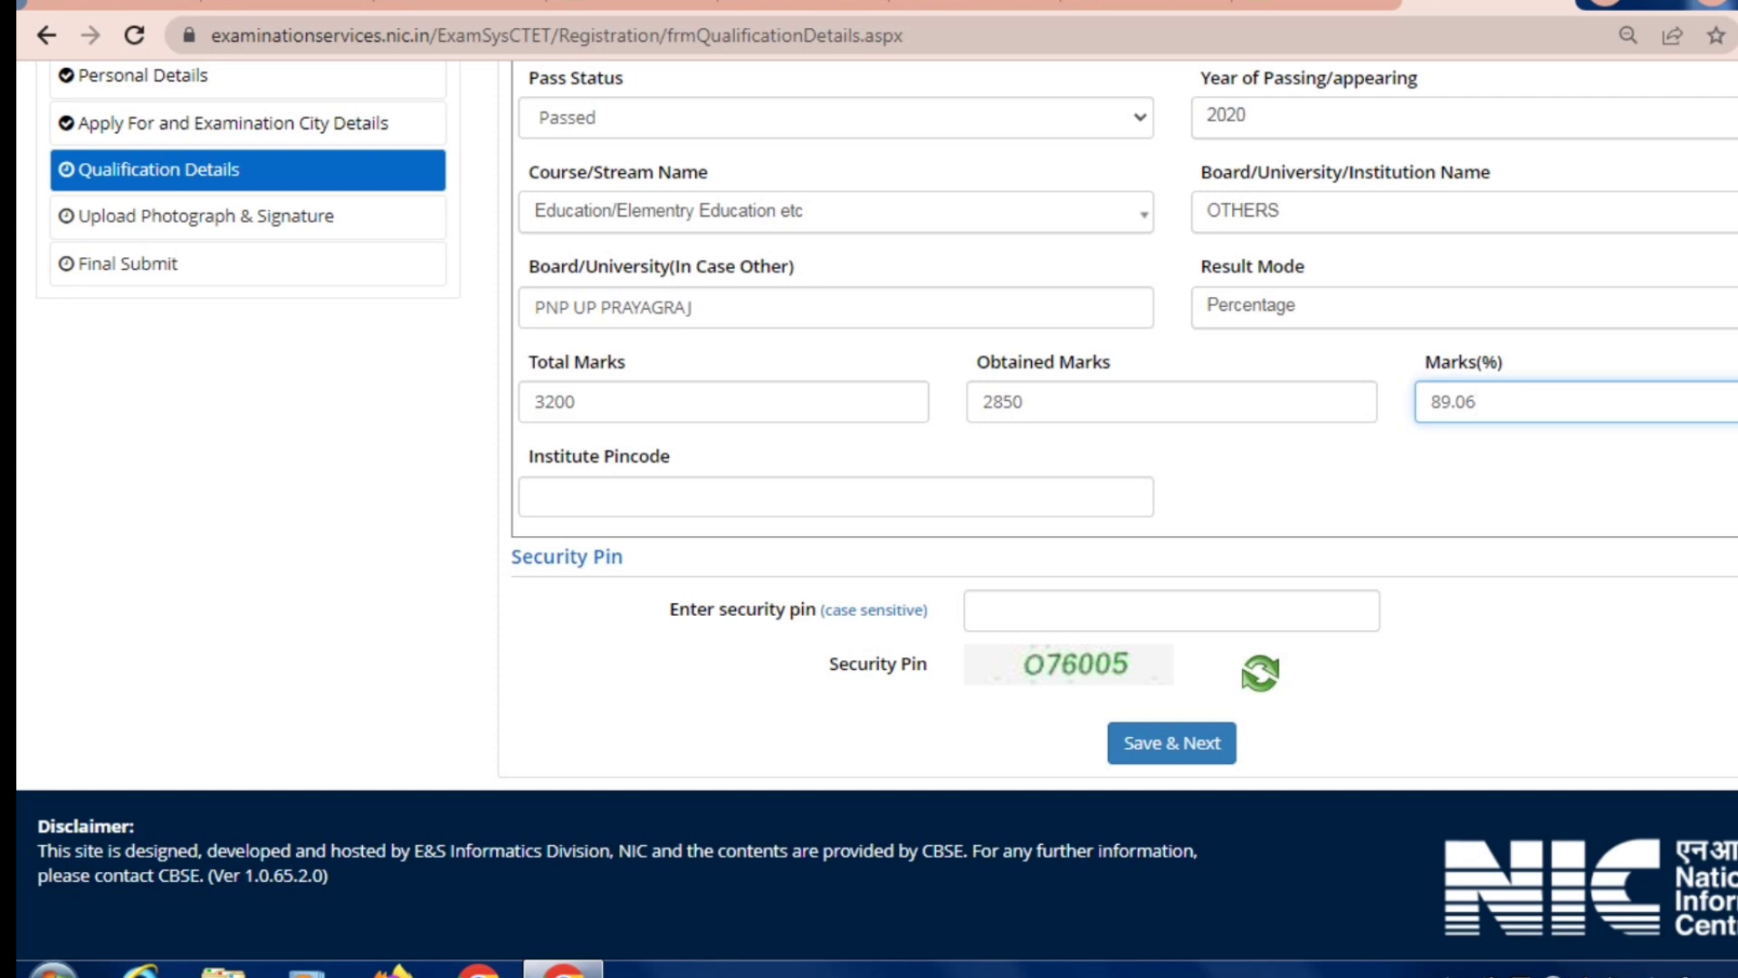
# Step: Fill in the institute's pincode in the diploma qualification details
pyautogui.press('Tab')
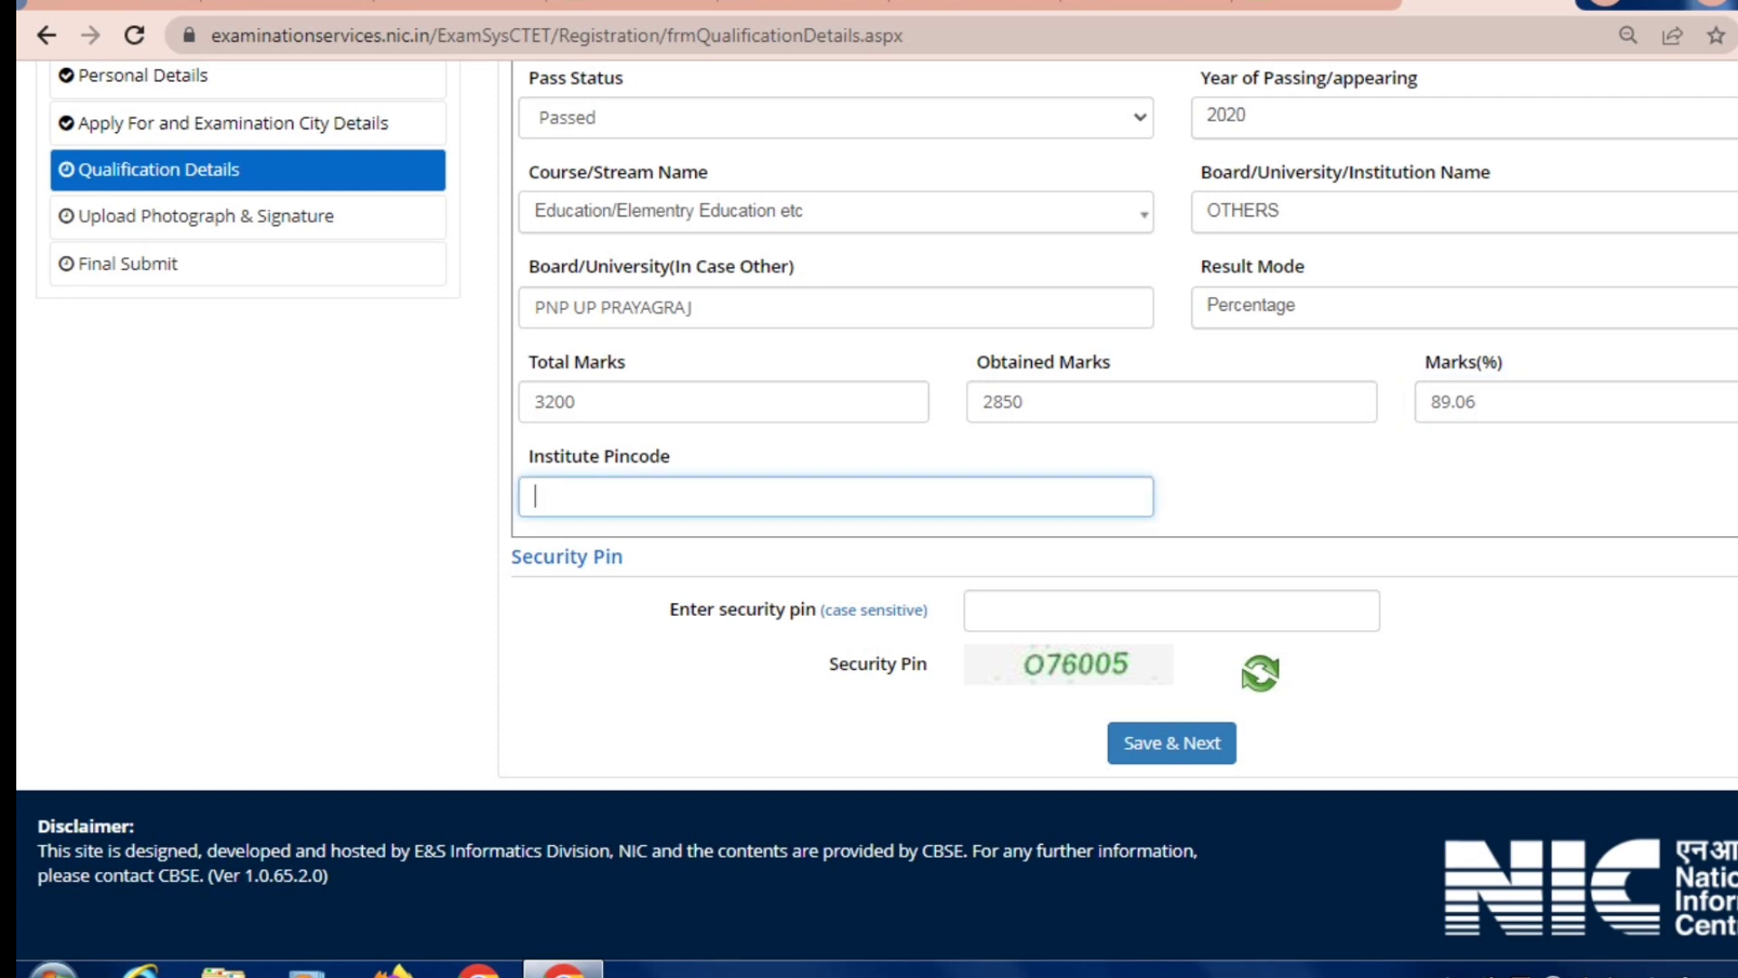
pyautogui.write('255555')
# Step: Enter the displayed security pin, then save and submit the qualification details section
pyautogui.press('Tab')
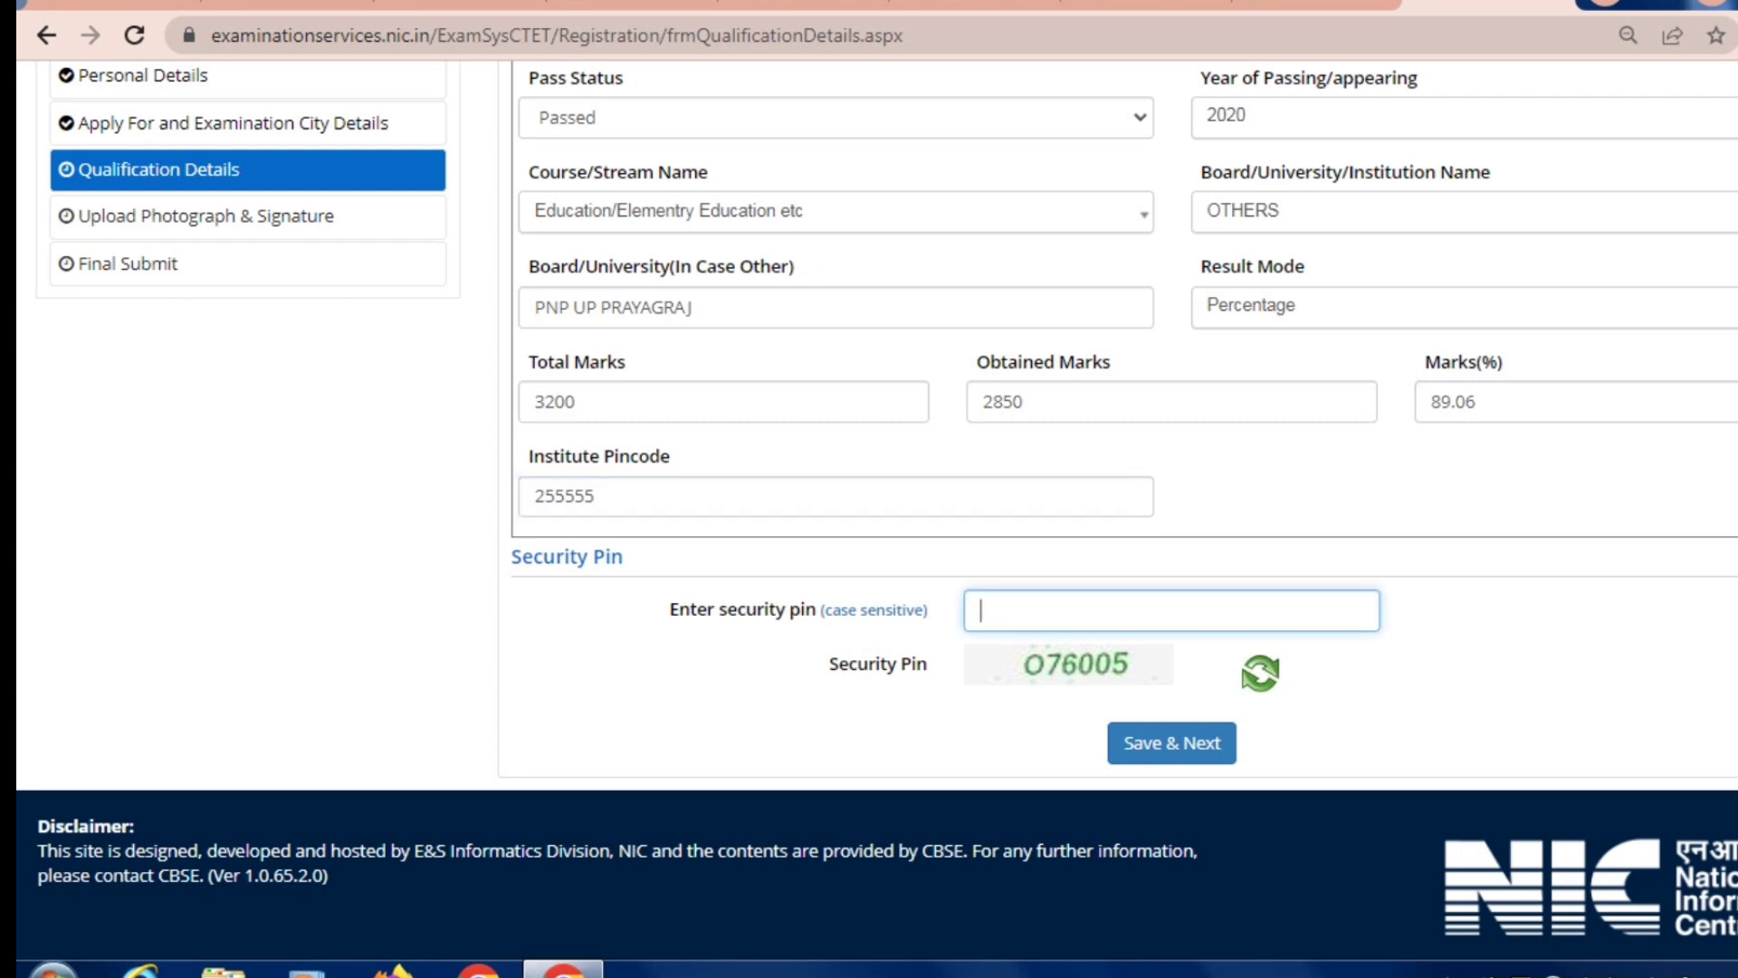
pyautogui.write('O')
pyautogui.press('BackSpace')
pyautogui.write('O76005')
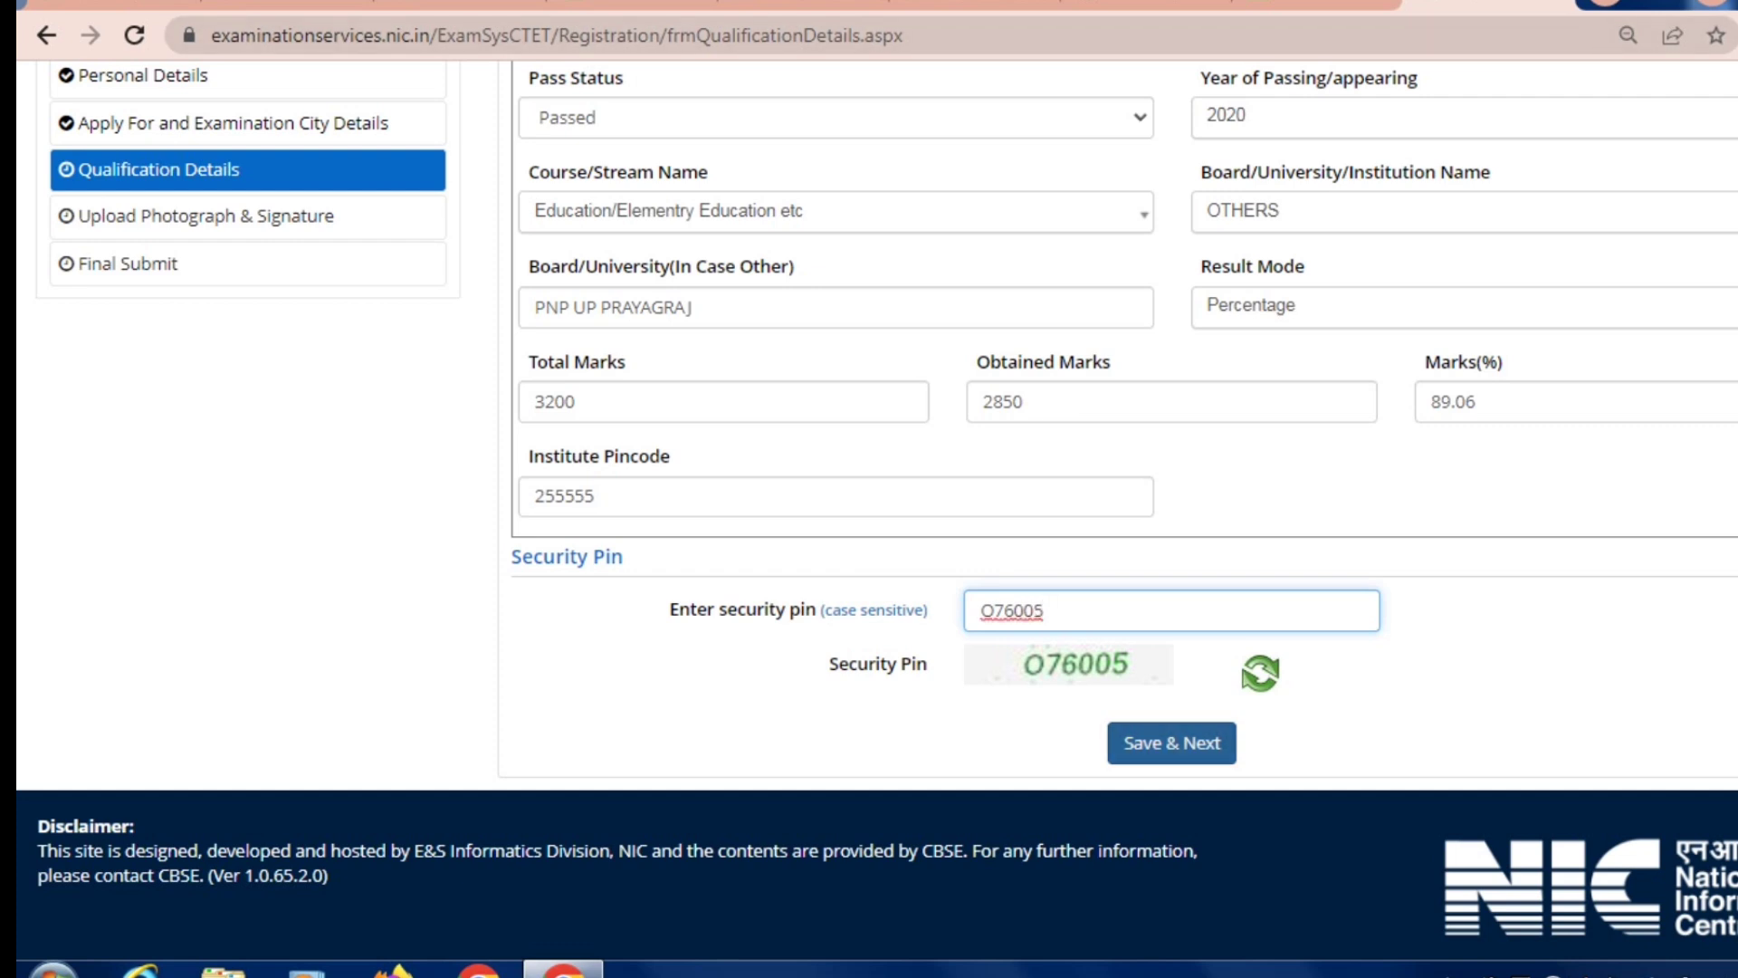
pyautogui.click(1171, 743)
pyautogui.click(908, 557)
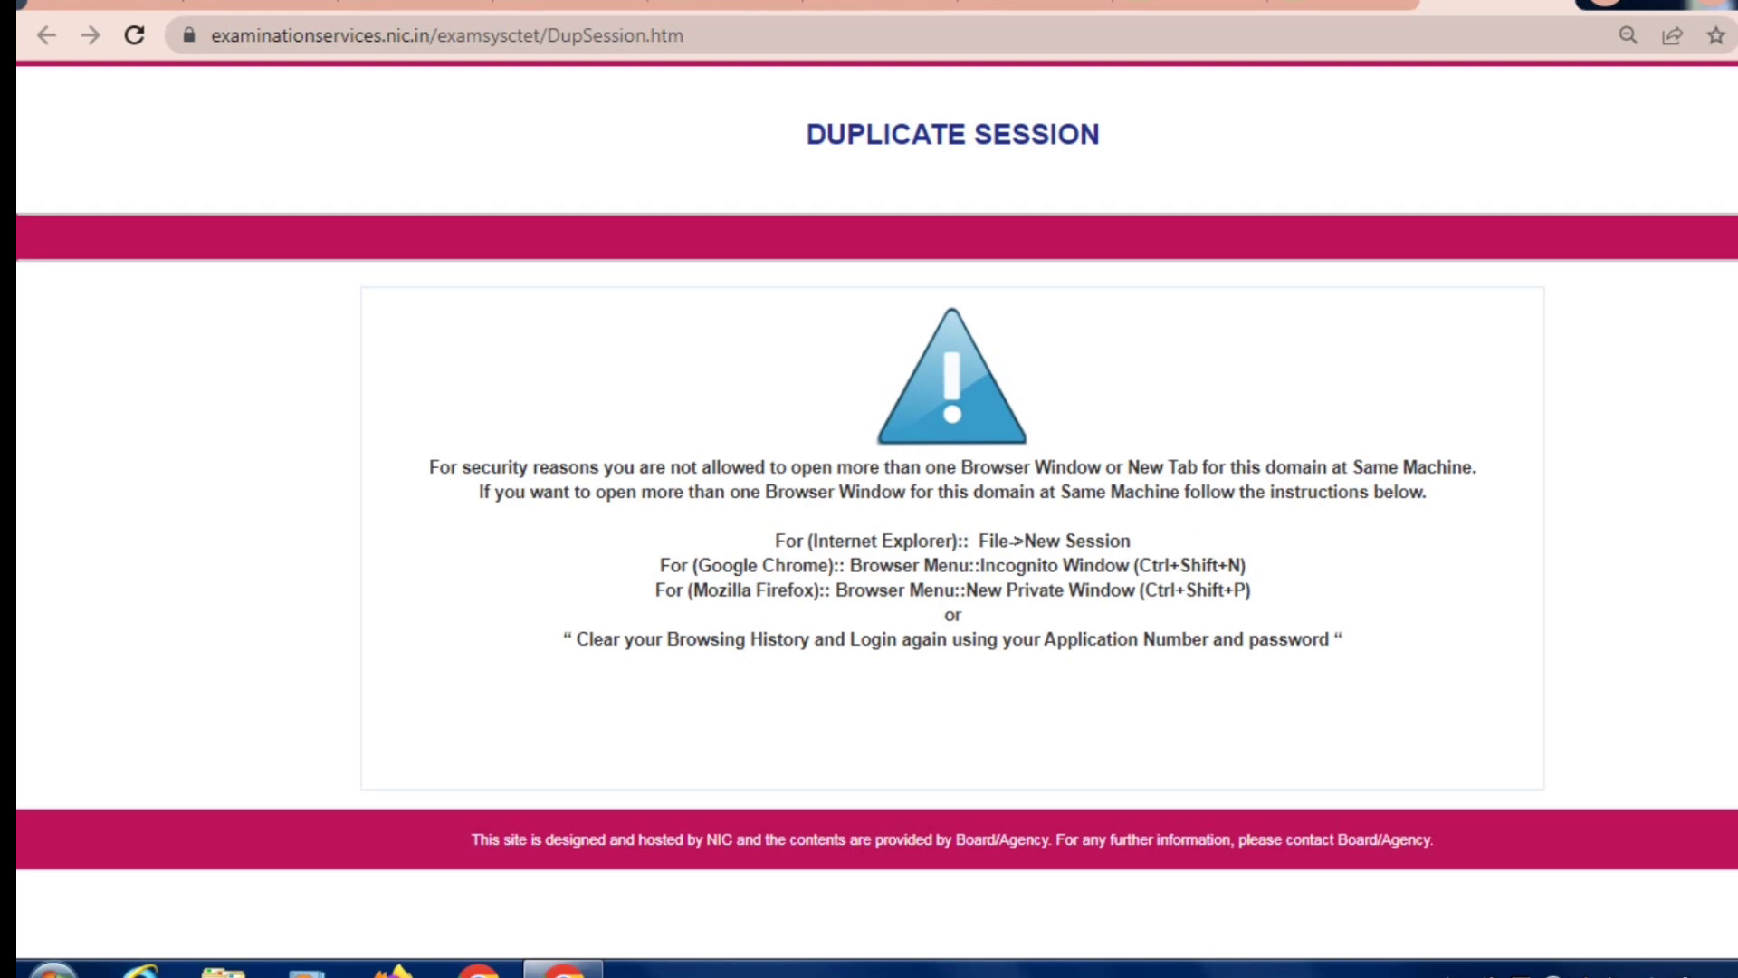
pyautogui.click(1737, 35)
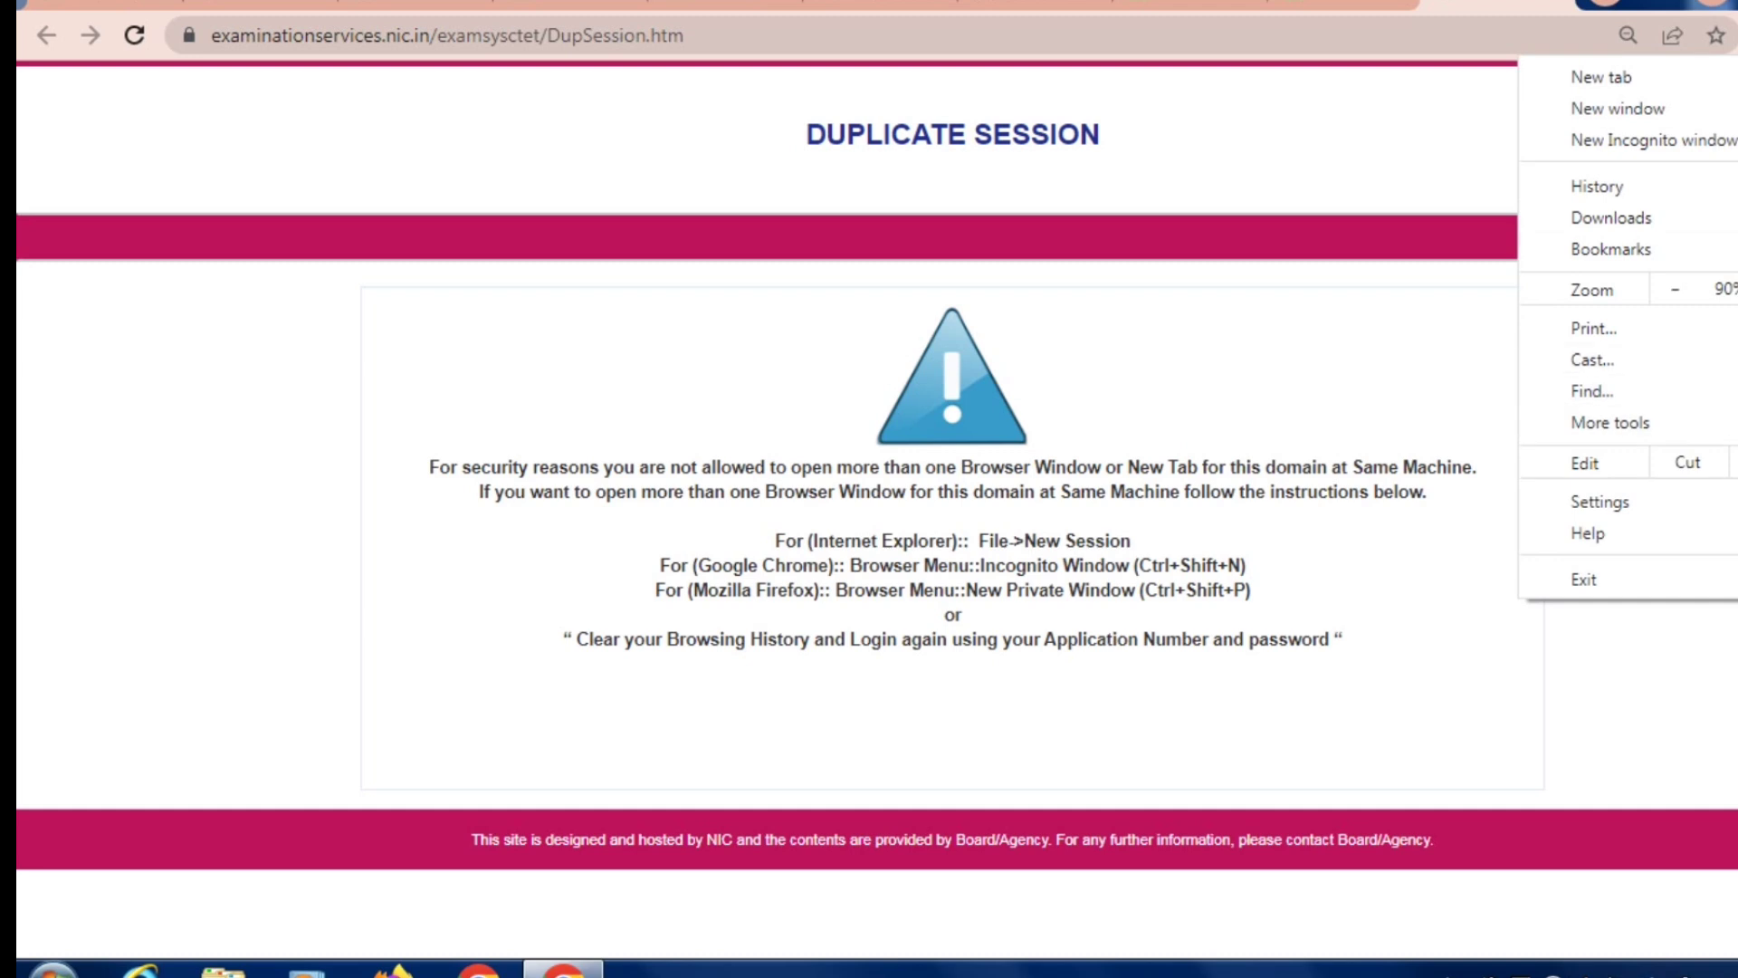
pyautogui.moveTo(1620, 185)
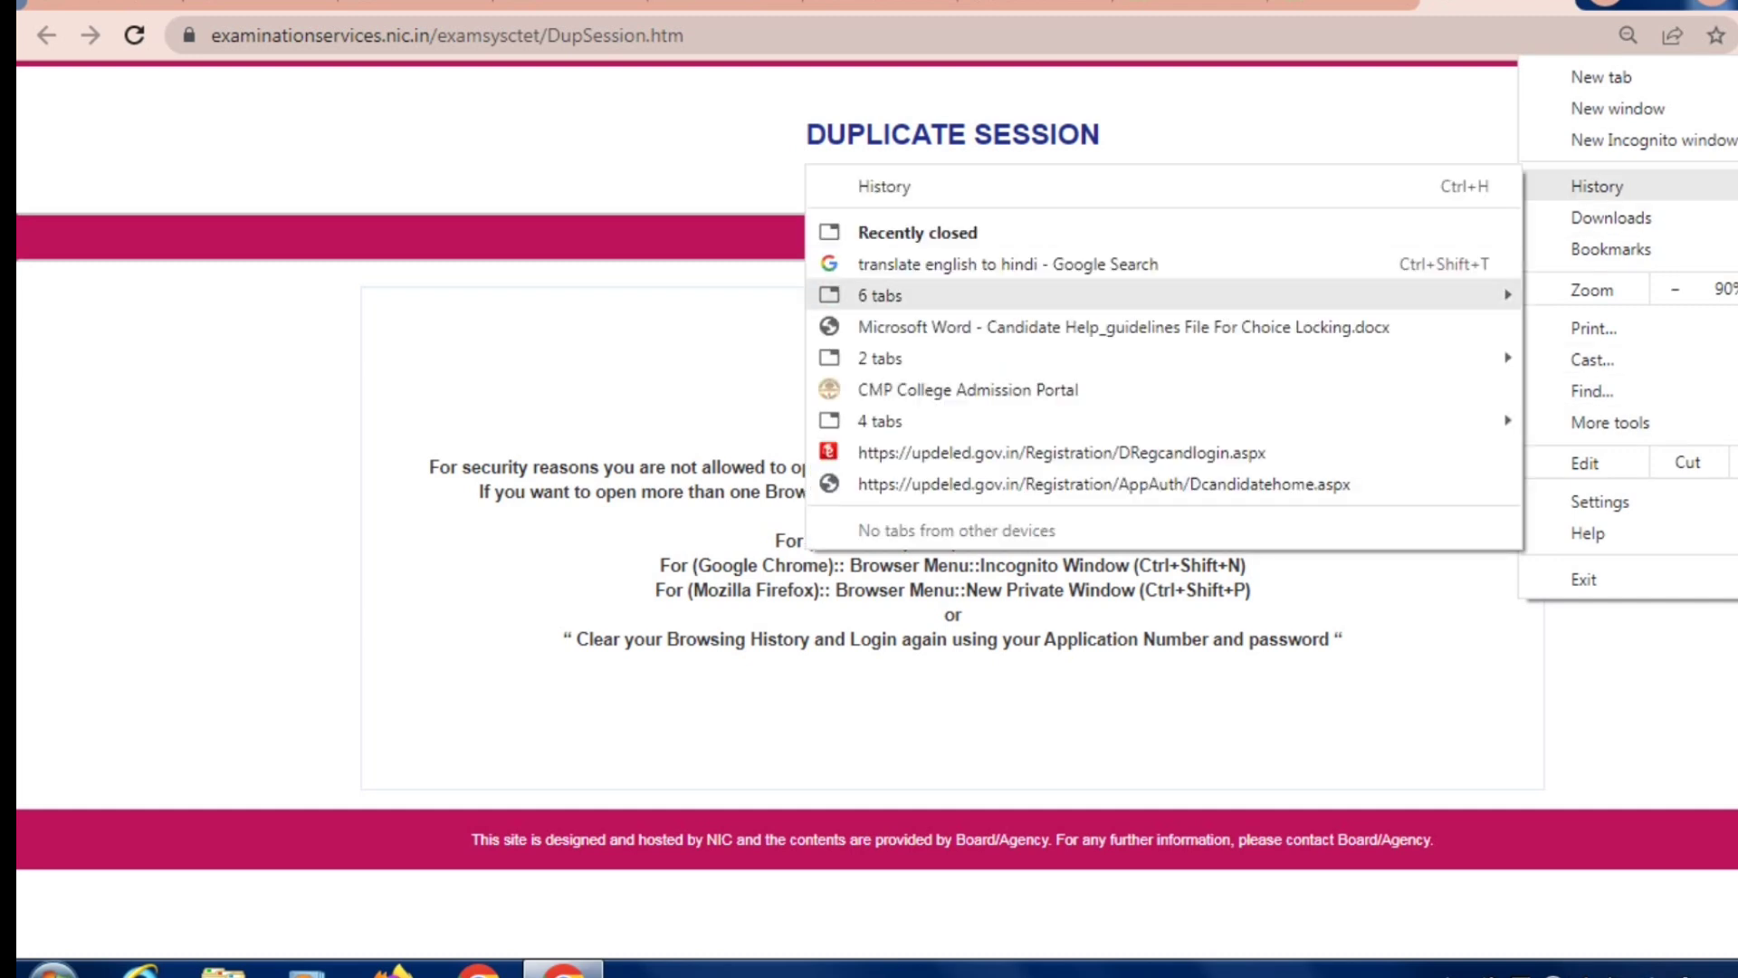
pyautogui.click(1611, 217)
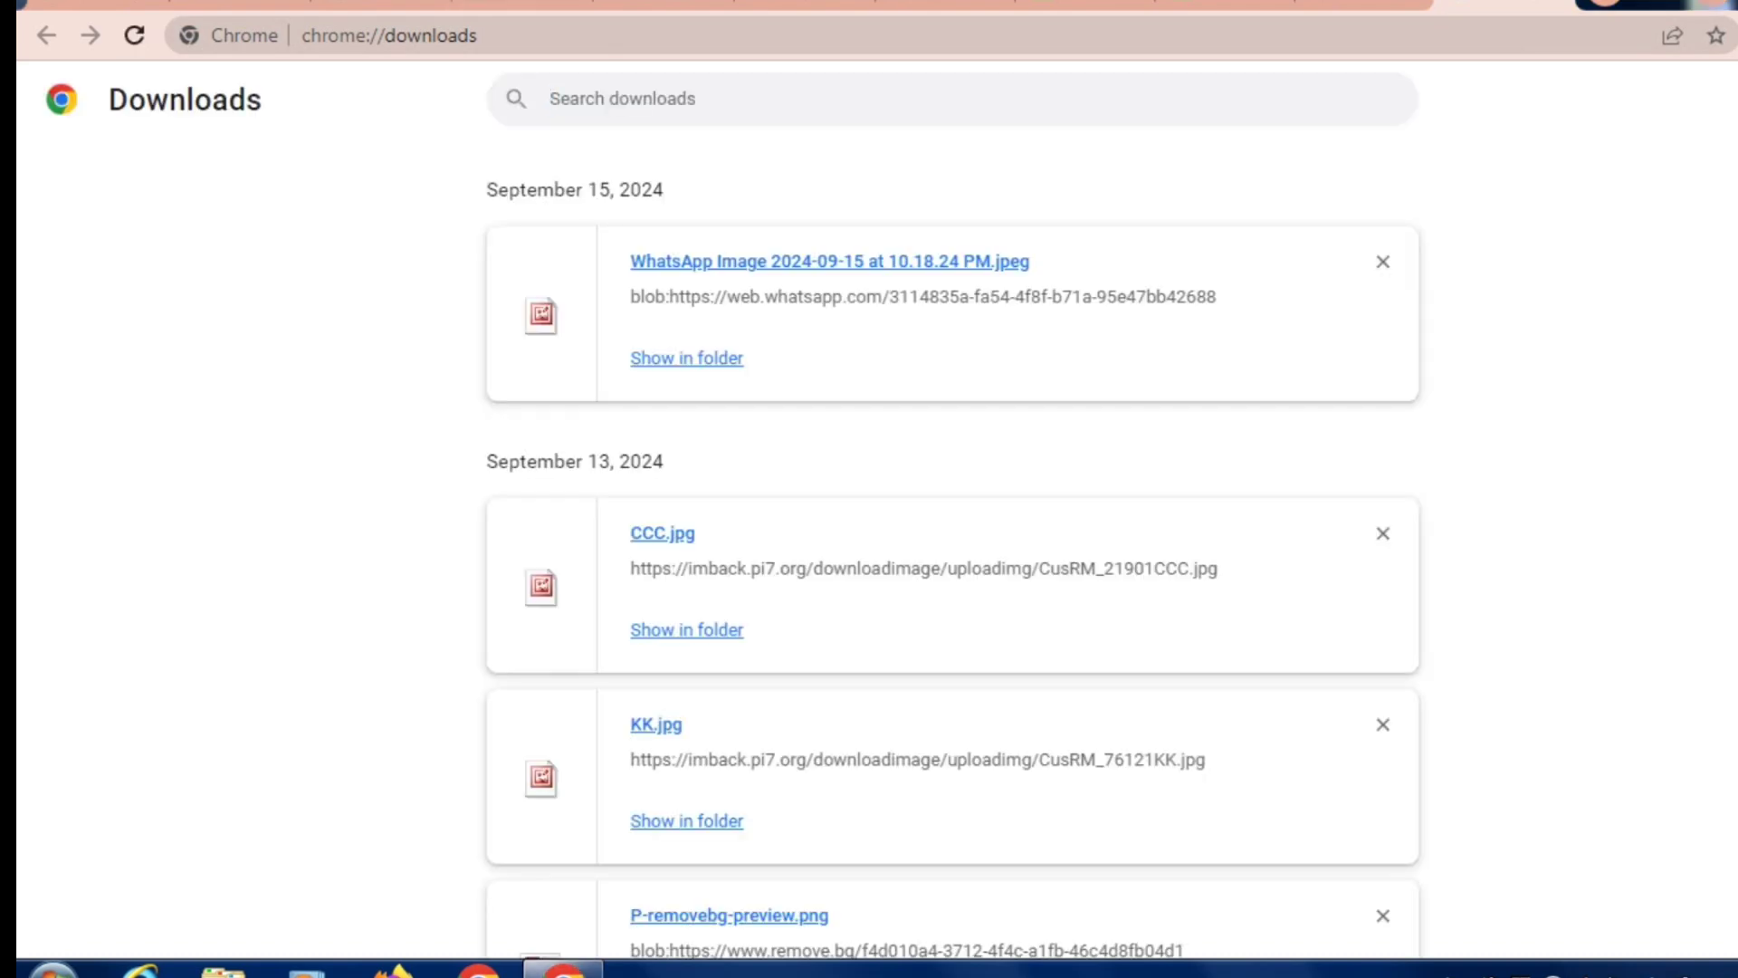
pyautogui.click(1737, 36)
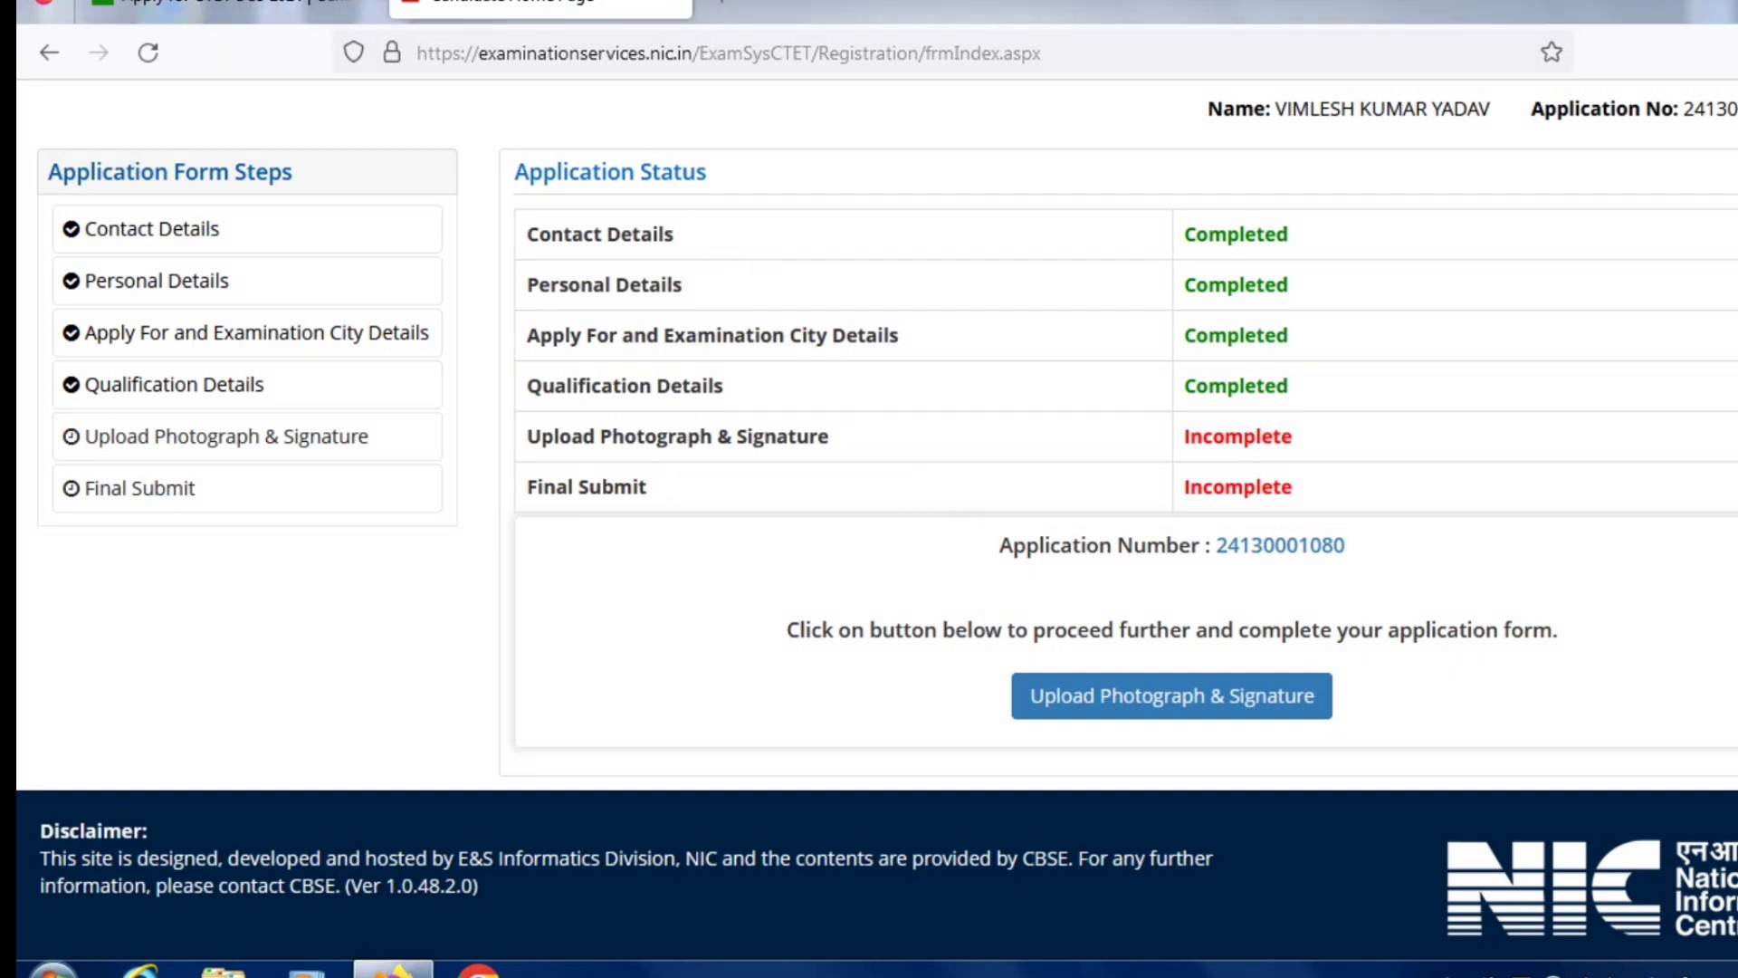
# Step: Open the photograph and signature upload section and check the size limits for the photograph
pyautogui.click(1171, 695)
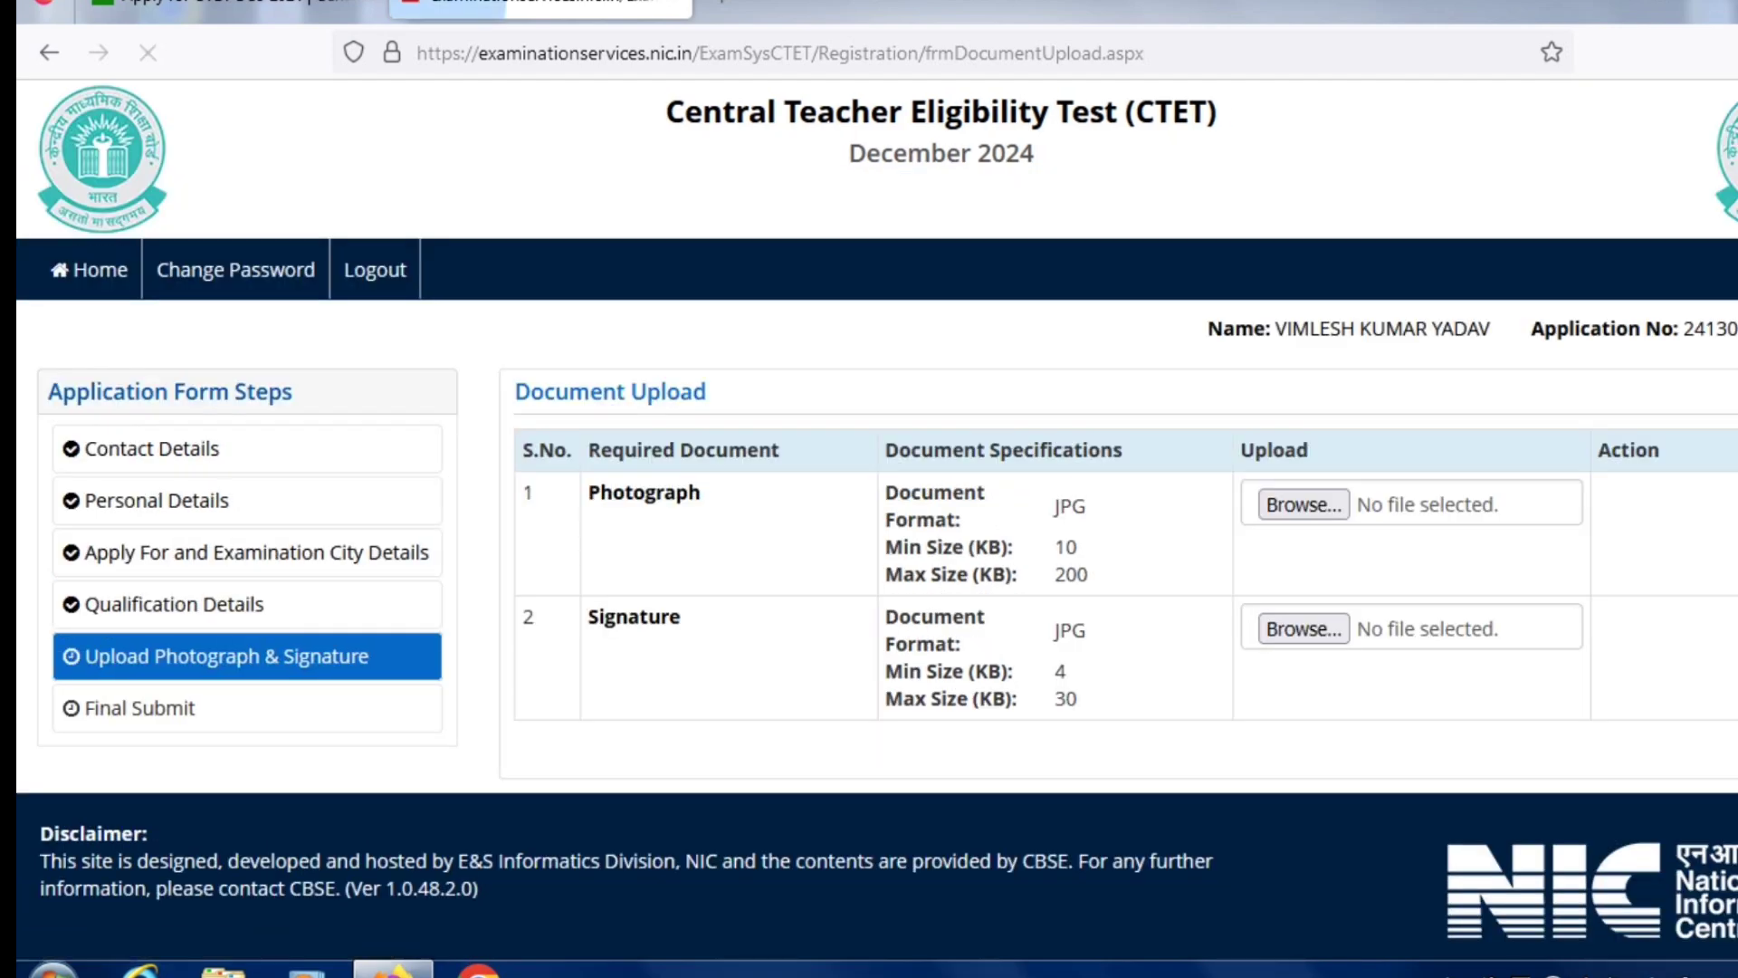
pyautogui.moveTo(624, 494); pyautogui.dragTo(978, 575)
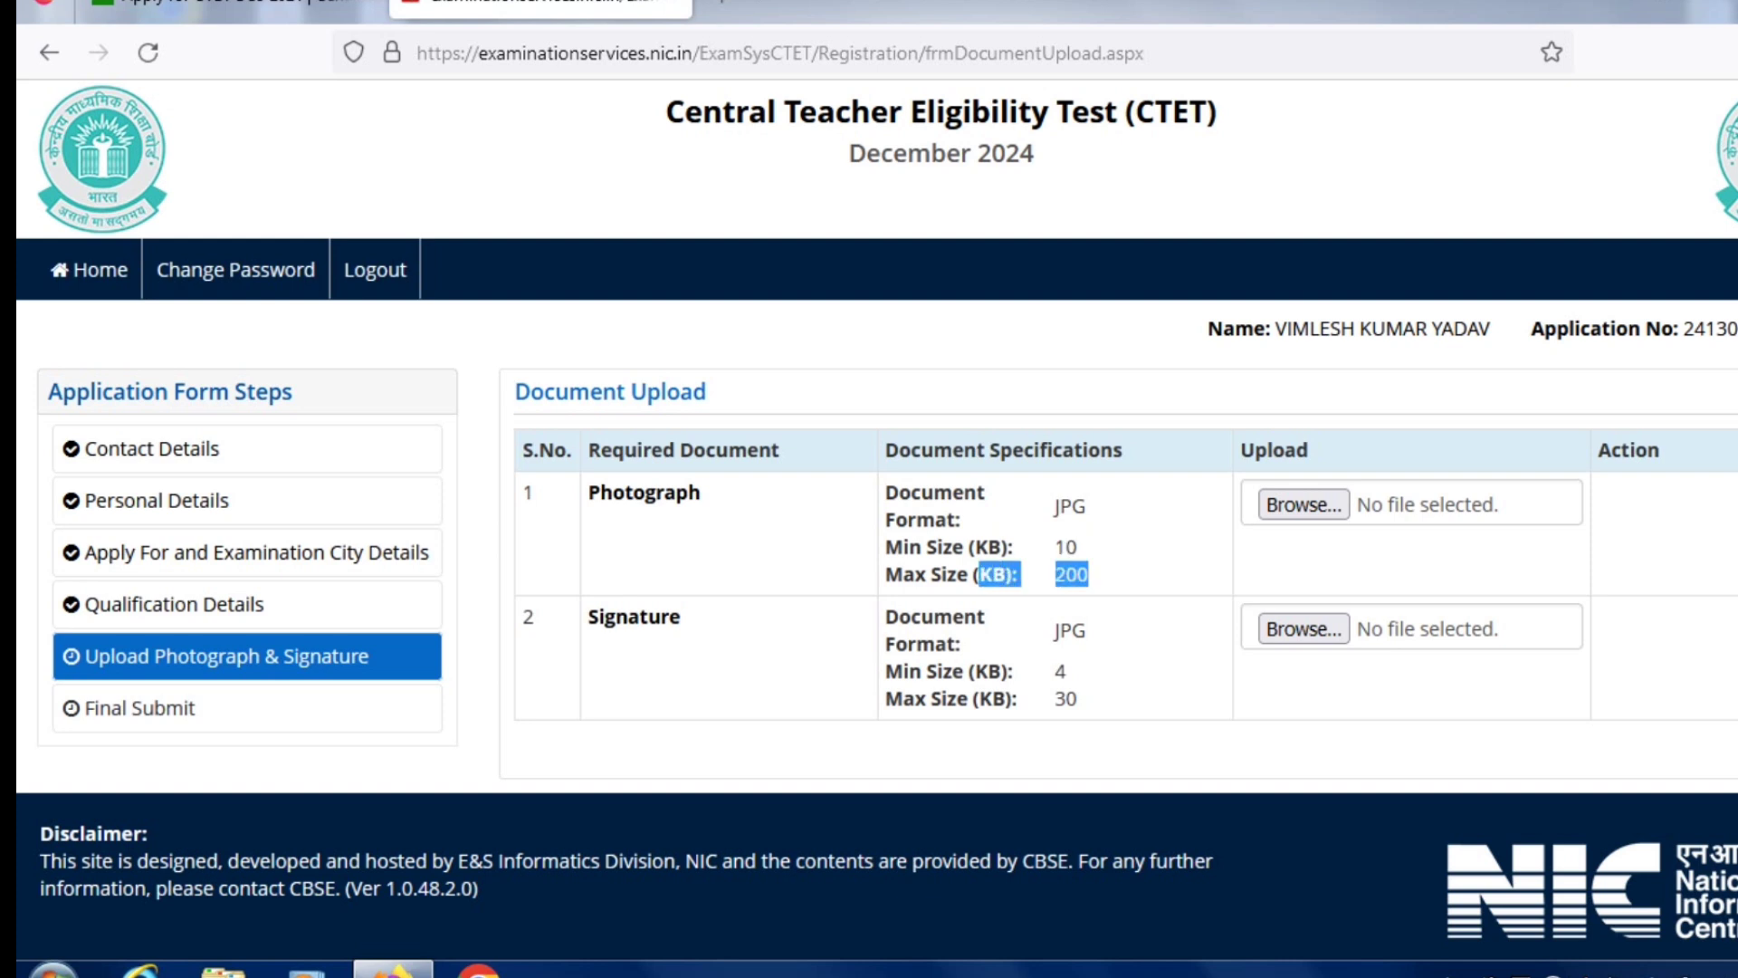
# Step: Try to upload the image K from the desktop as the applicant's photograph, and dismiss the resulting alert
pyautogui.click(1304, 504)
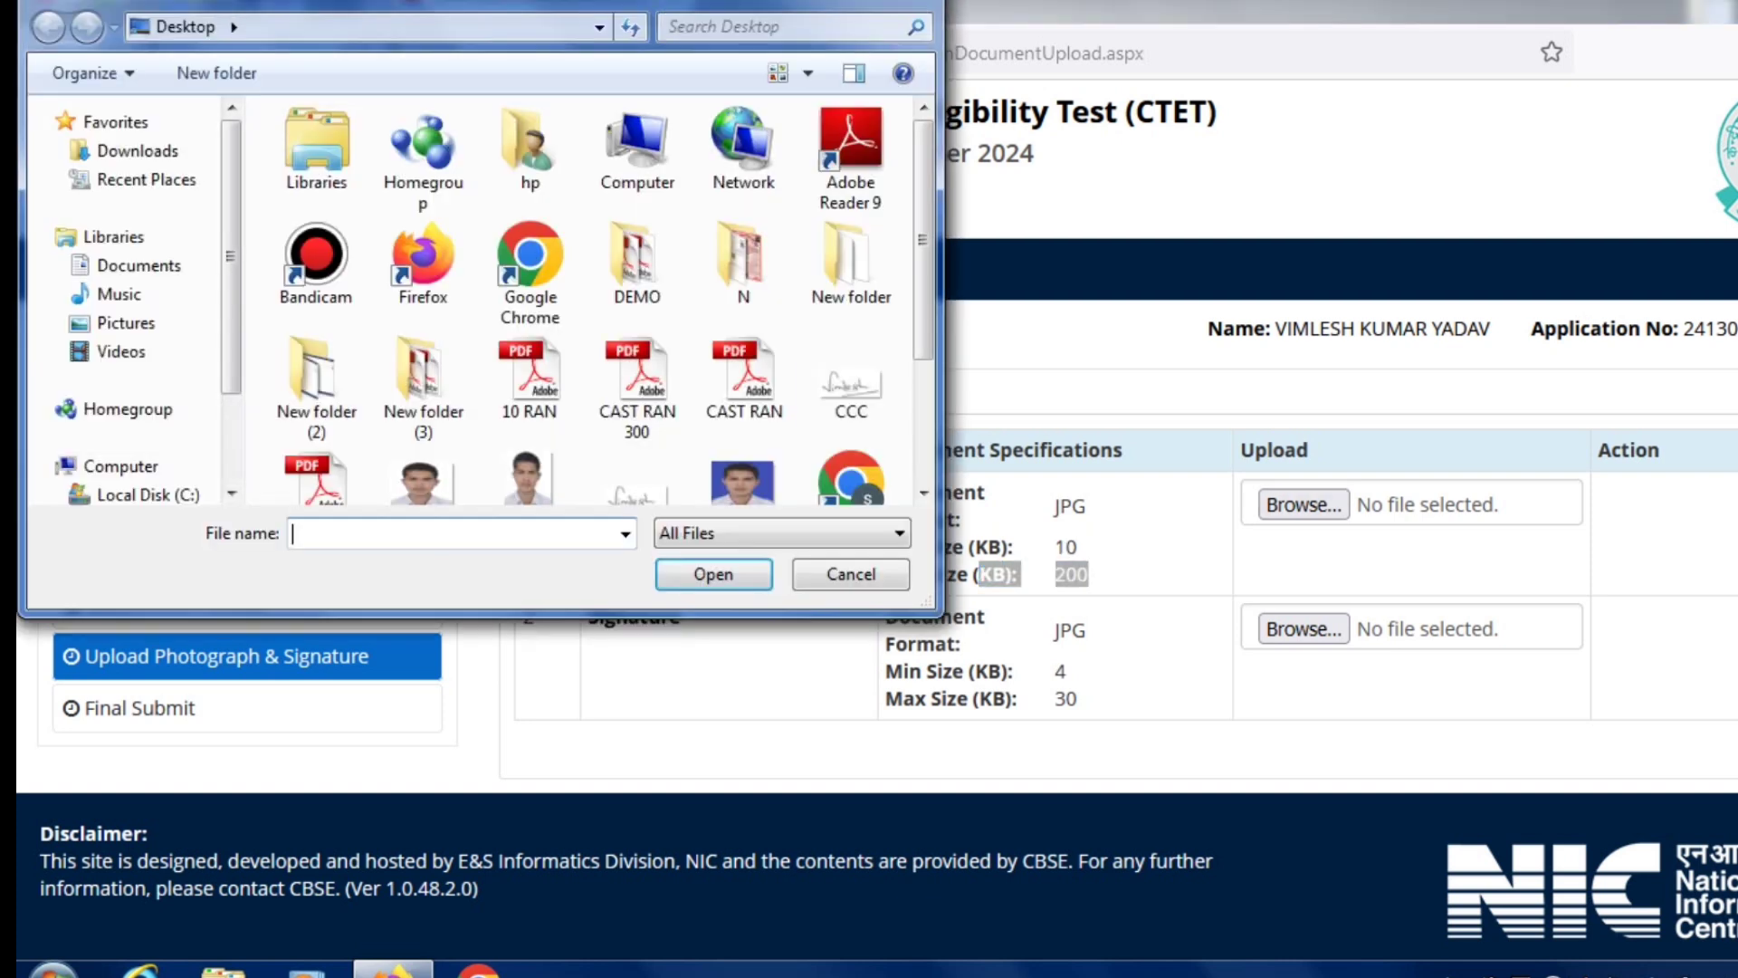
pyautogui.click(422, 478)
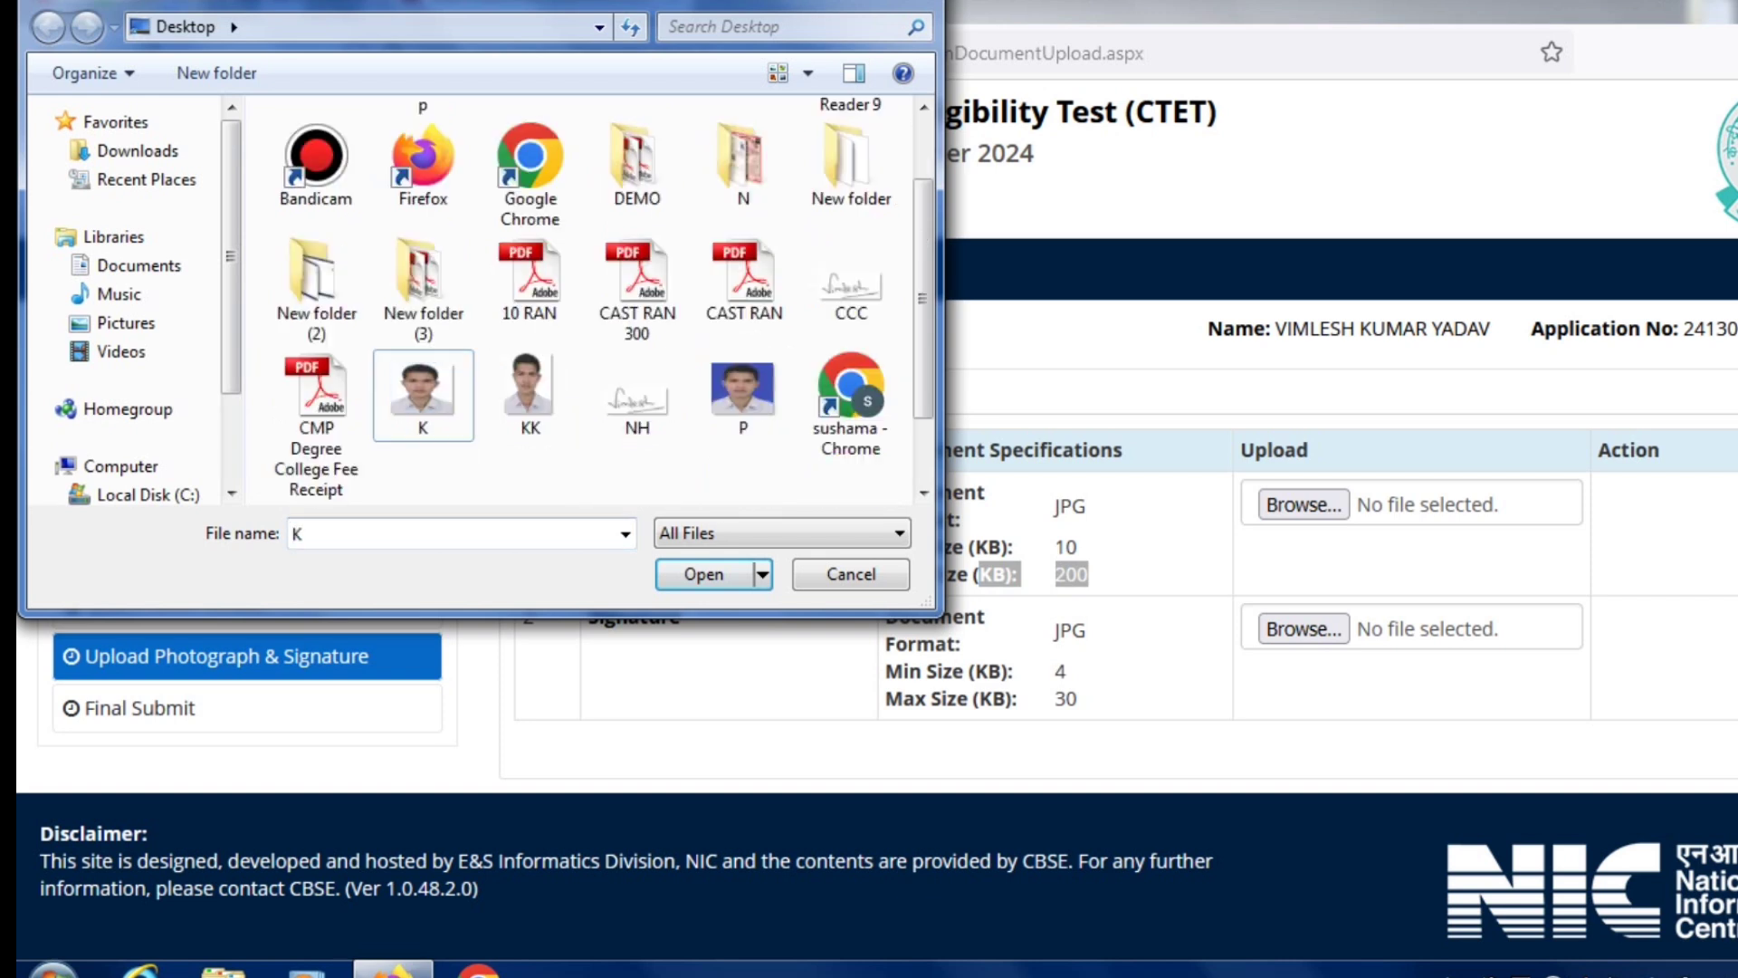
pyautogui.doubleClick(423, 393)
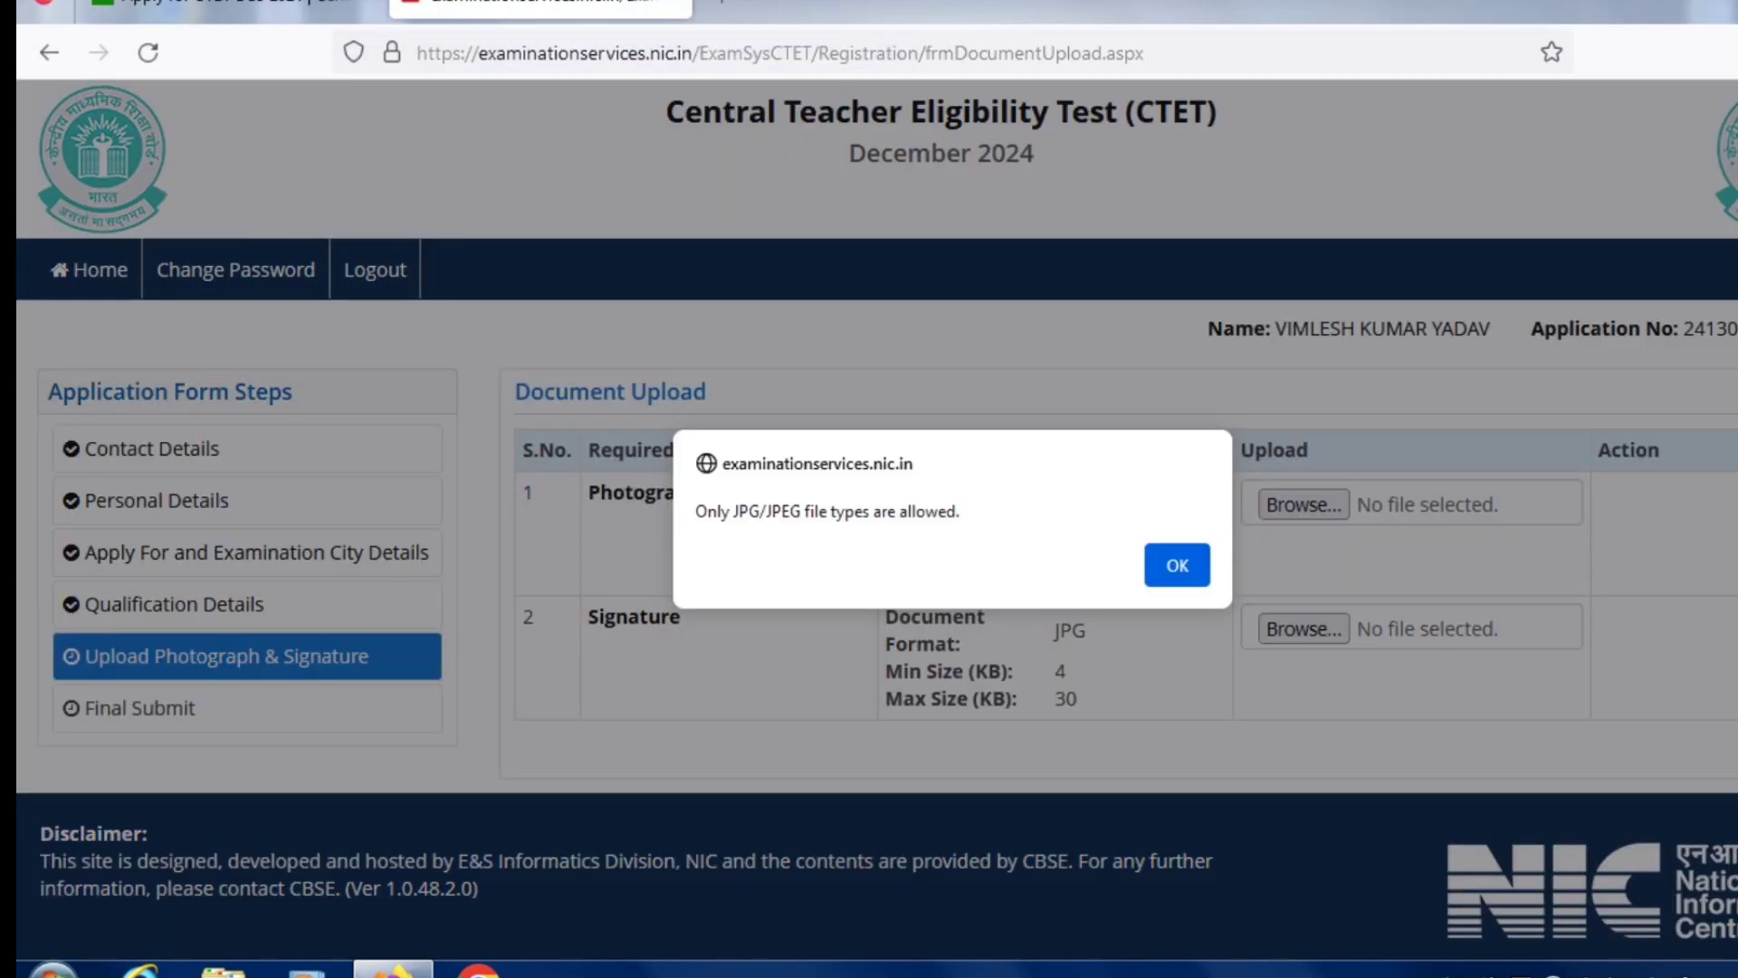
pyautogui.moveTo(771, 512); pyautogui.dragTo(831, 511)
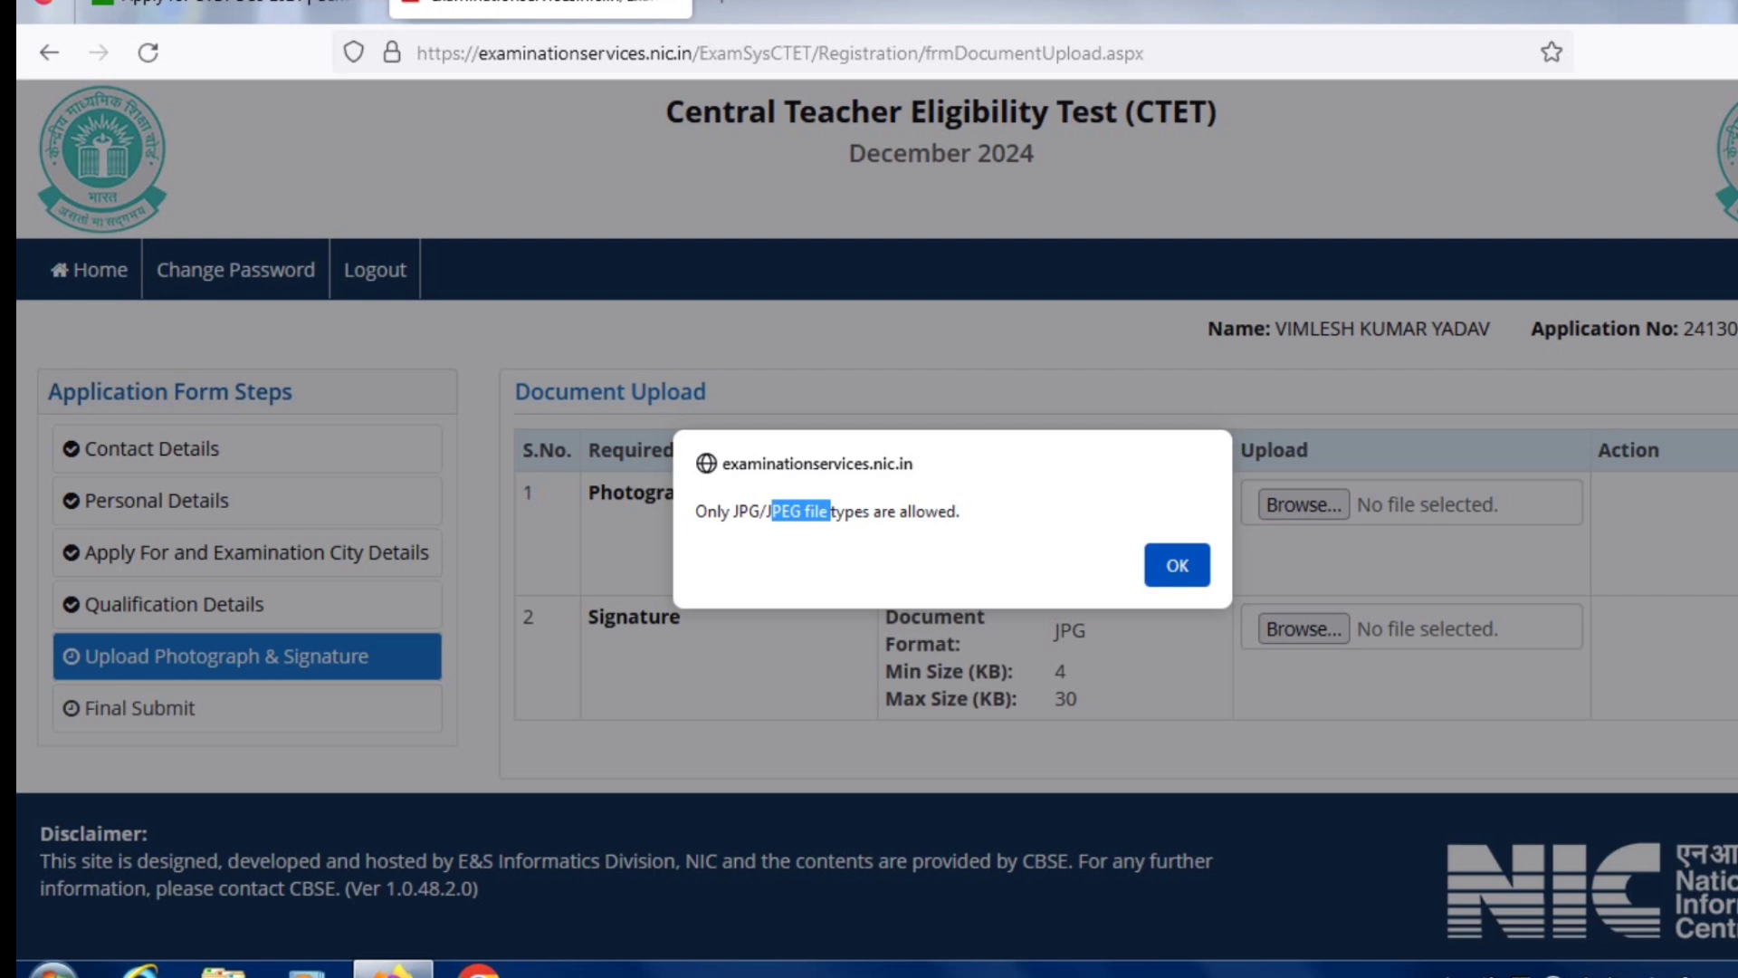
pyautogui.click(1176, 565)
# Step: Choose AAA.jpg from the DEMO folder on the desktop as the applicant's photograph
pyautogui.click(1303, 504)
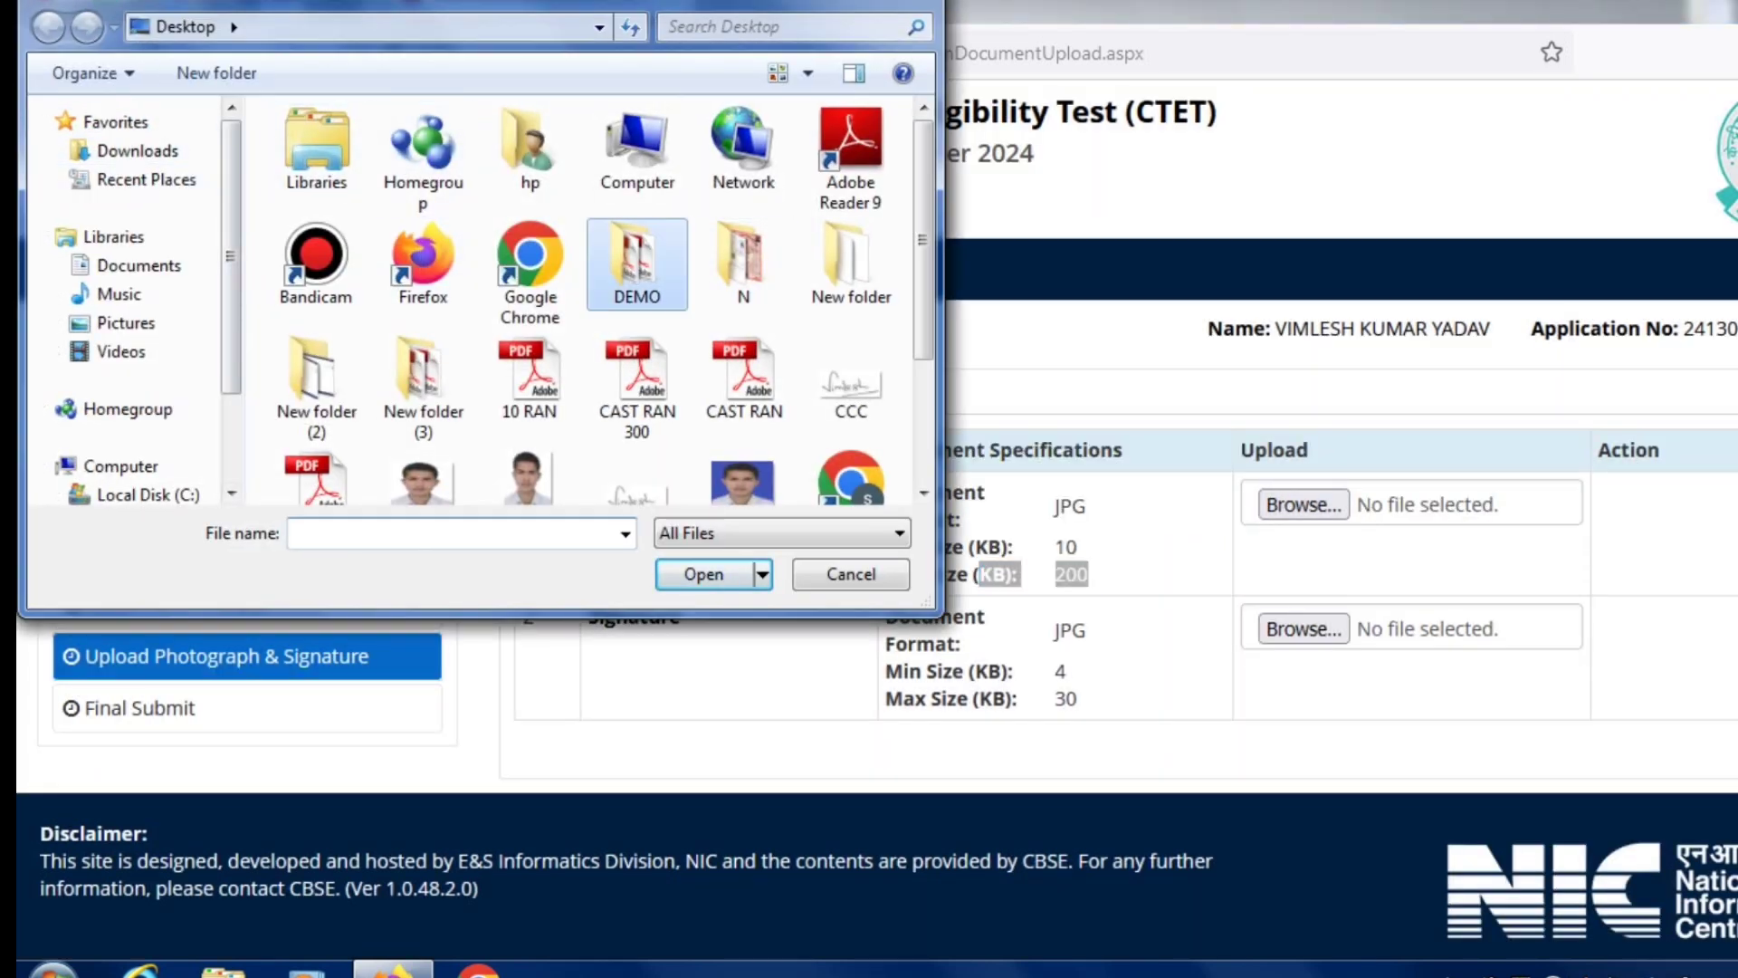
pyautogui.doubleClick(637, 262)
pyautogui.doubleClick(496, 344)
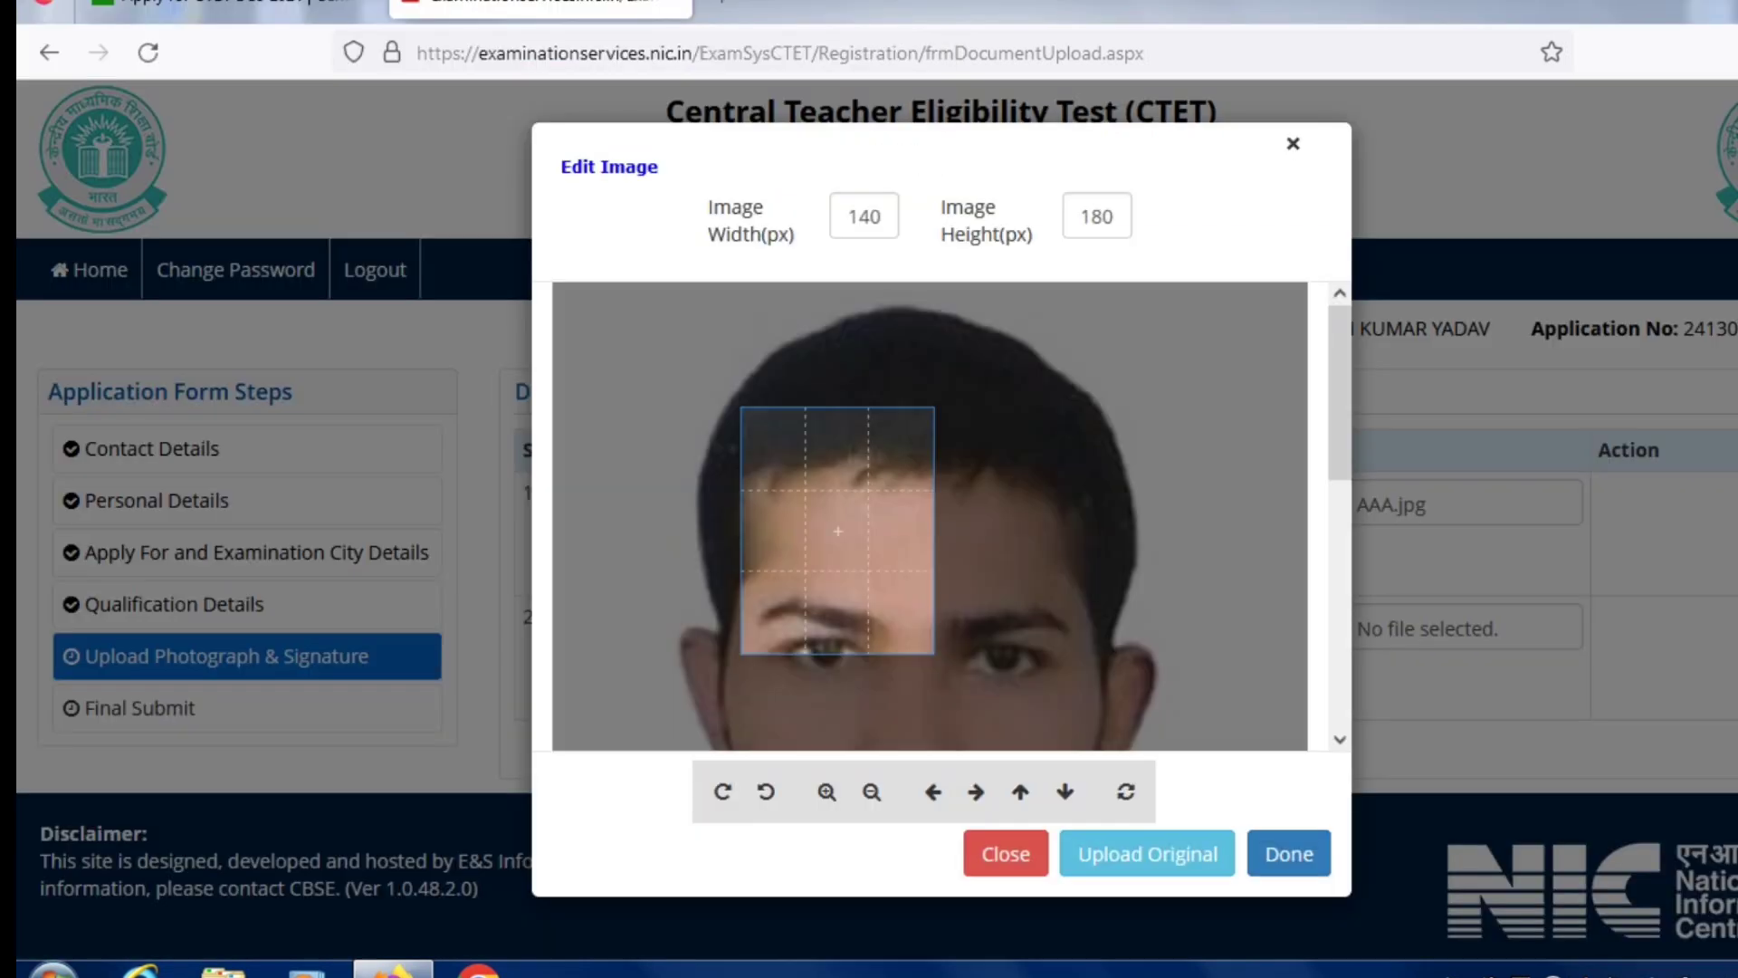
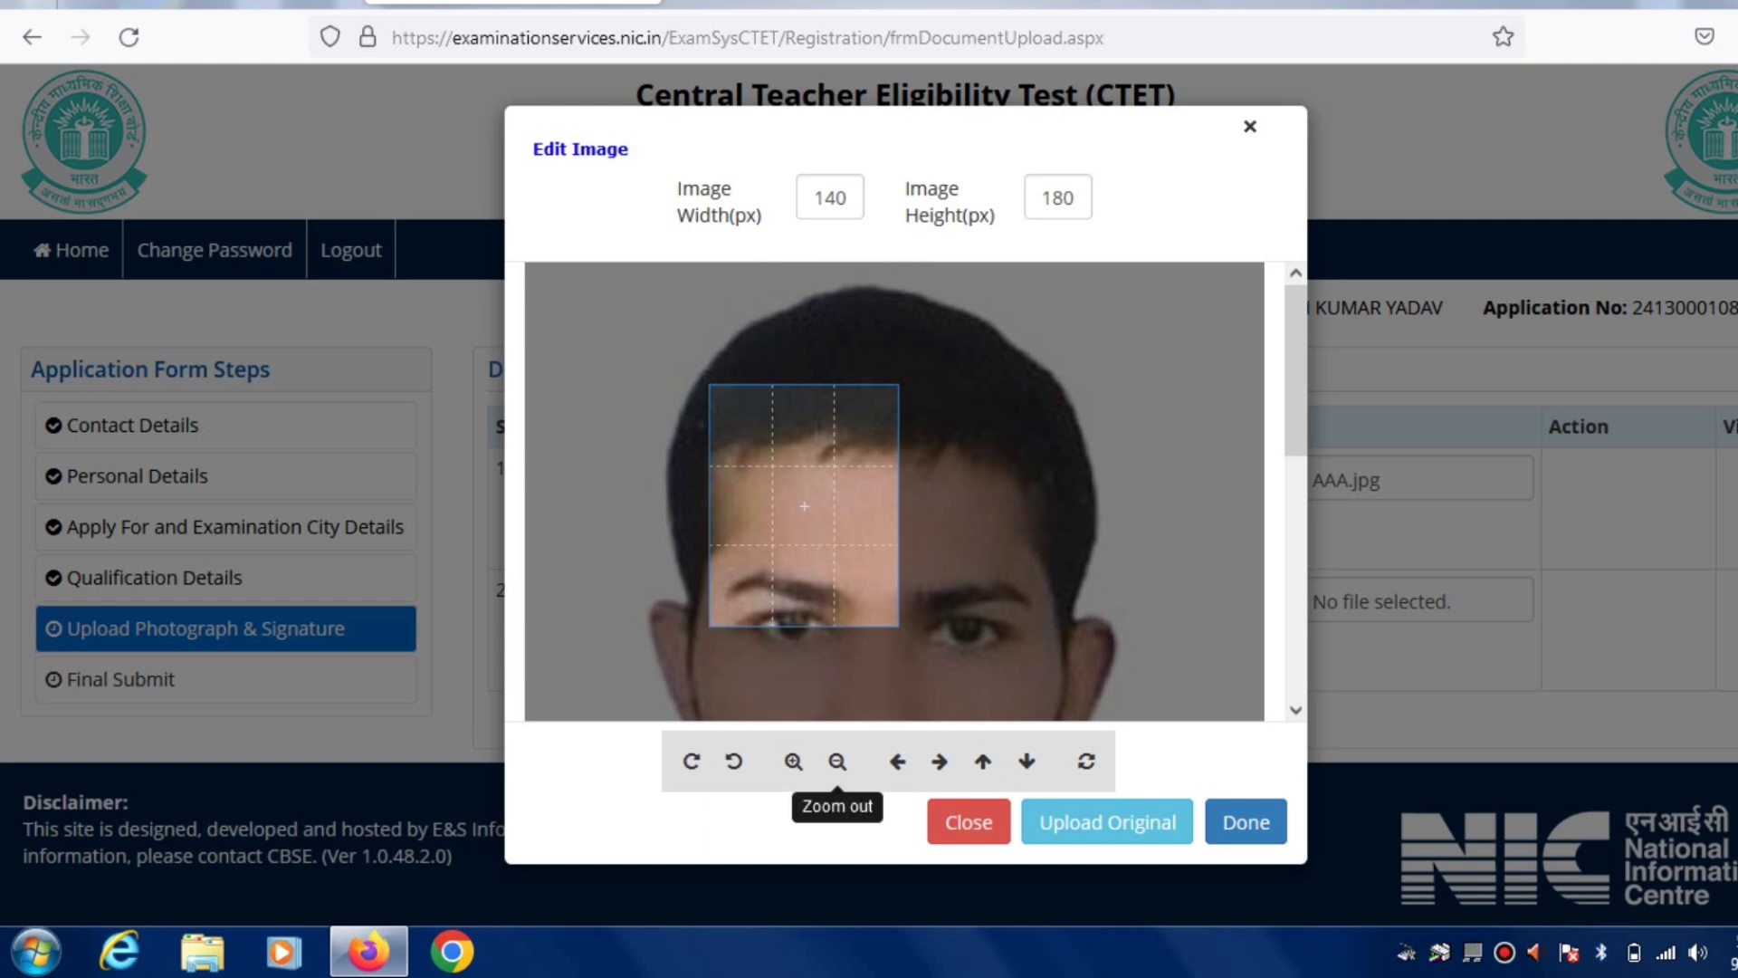
# Step: Zoom out the photograph until it fits the 140 × 180 pixel crop frame, accept the crop, and upload it
pyautogui.click(837, 760)
pyautogui.click(837, 761)
pyautogui.click(837, 760)
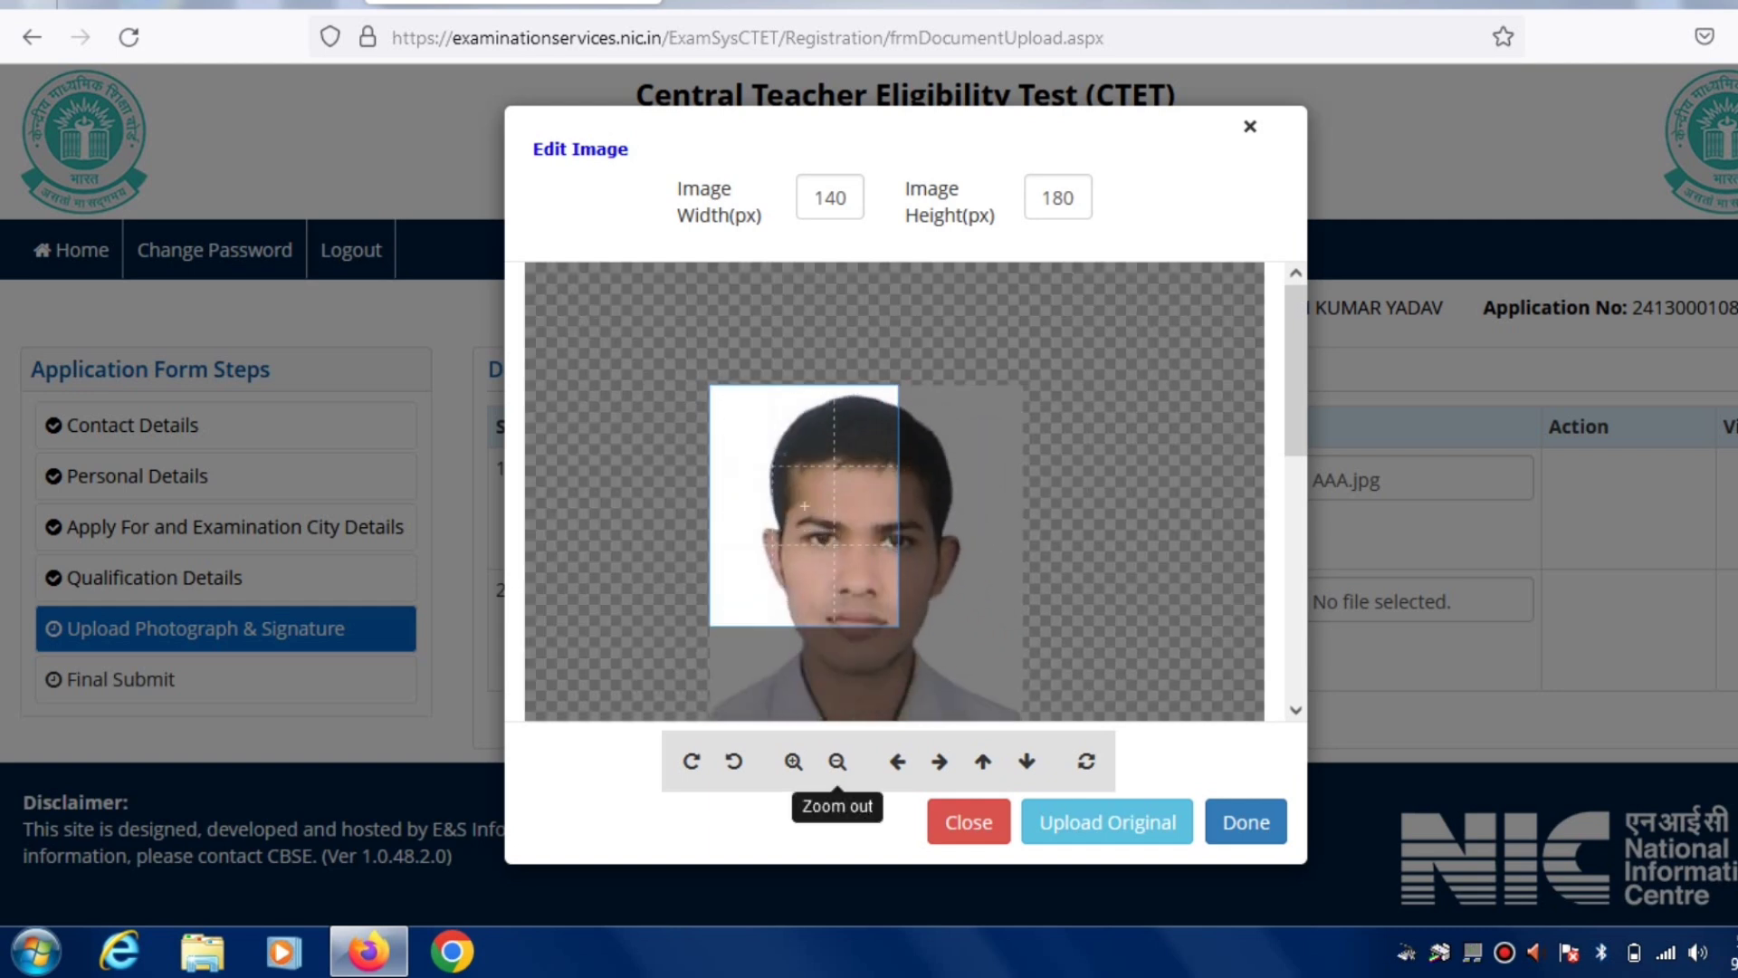
pyautogui.click(837, 760)
pyautogui.click(837, 761)
pyautogui.click(837, 761)
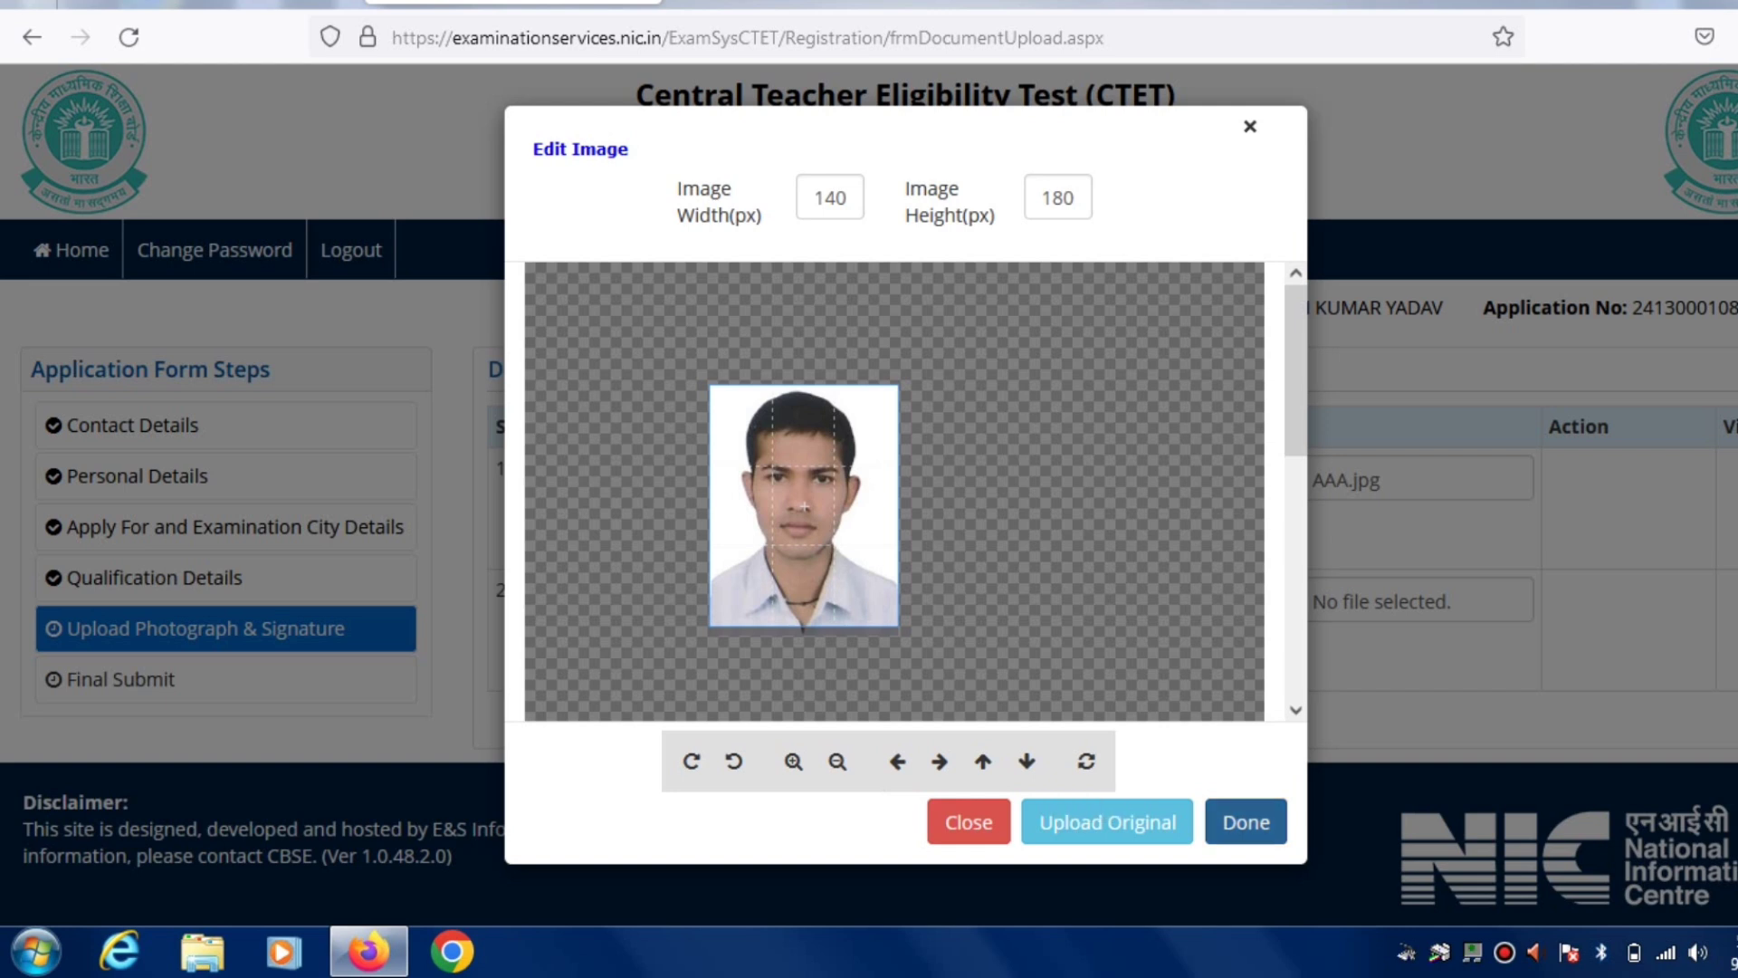
pyautogui.click(1245, 822)
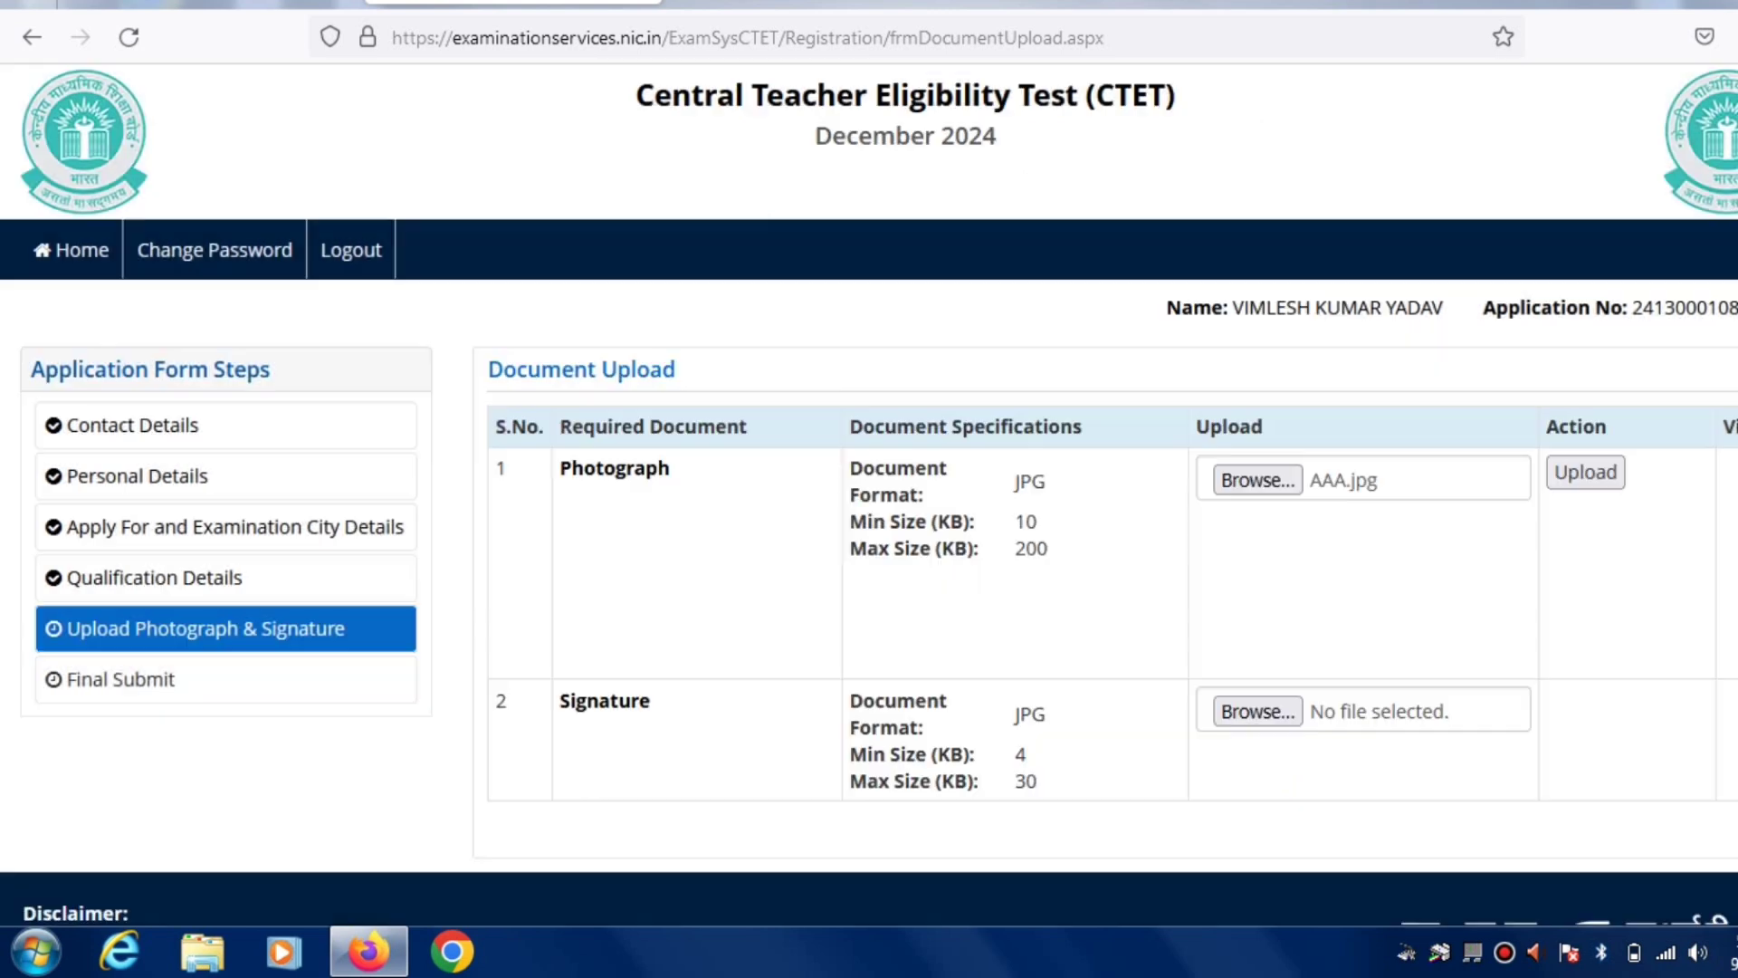
pyautogui.click(1585, 471)
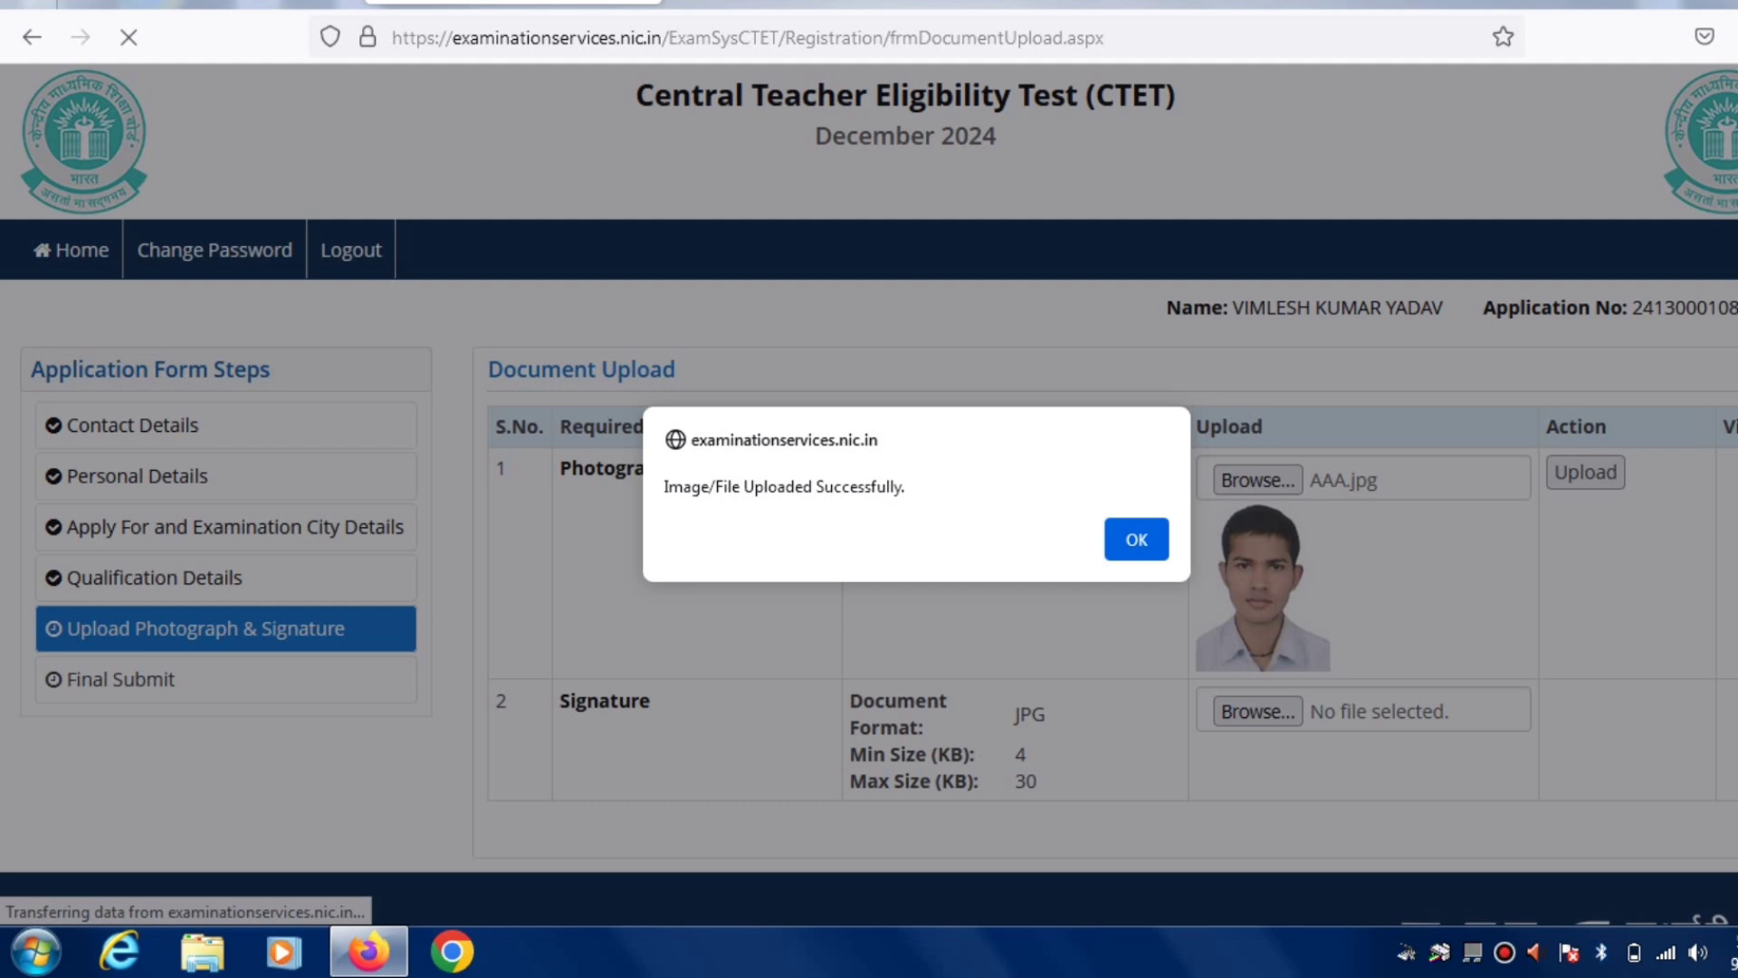
# Step: View the document preview of the uploaded photograph and close the preview
pyautogui.moveTo(730, 486); pyautogui.dragTo(905, 486)
pyautogui.click(1136, 538)
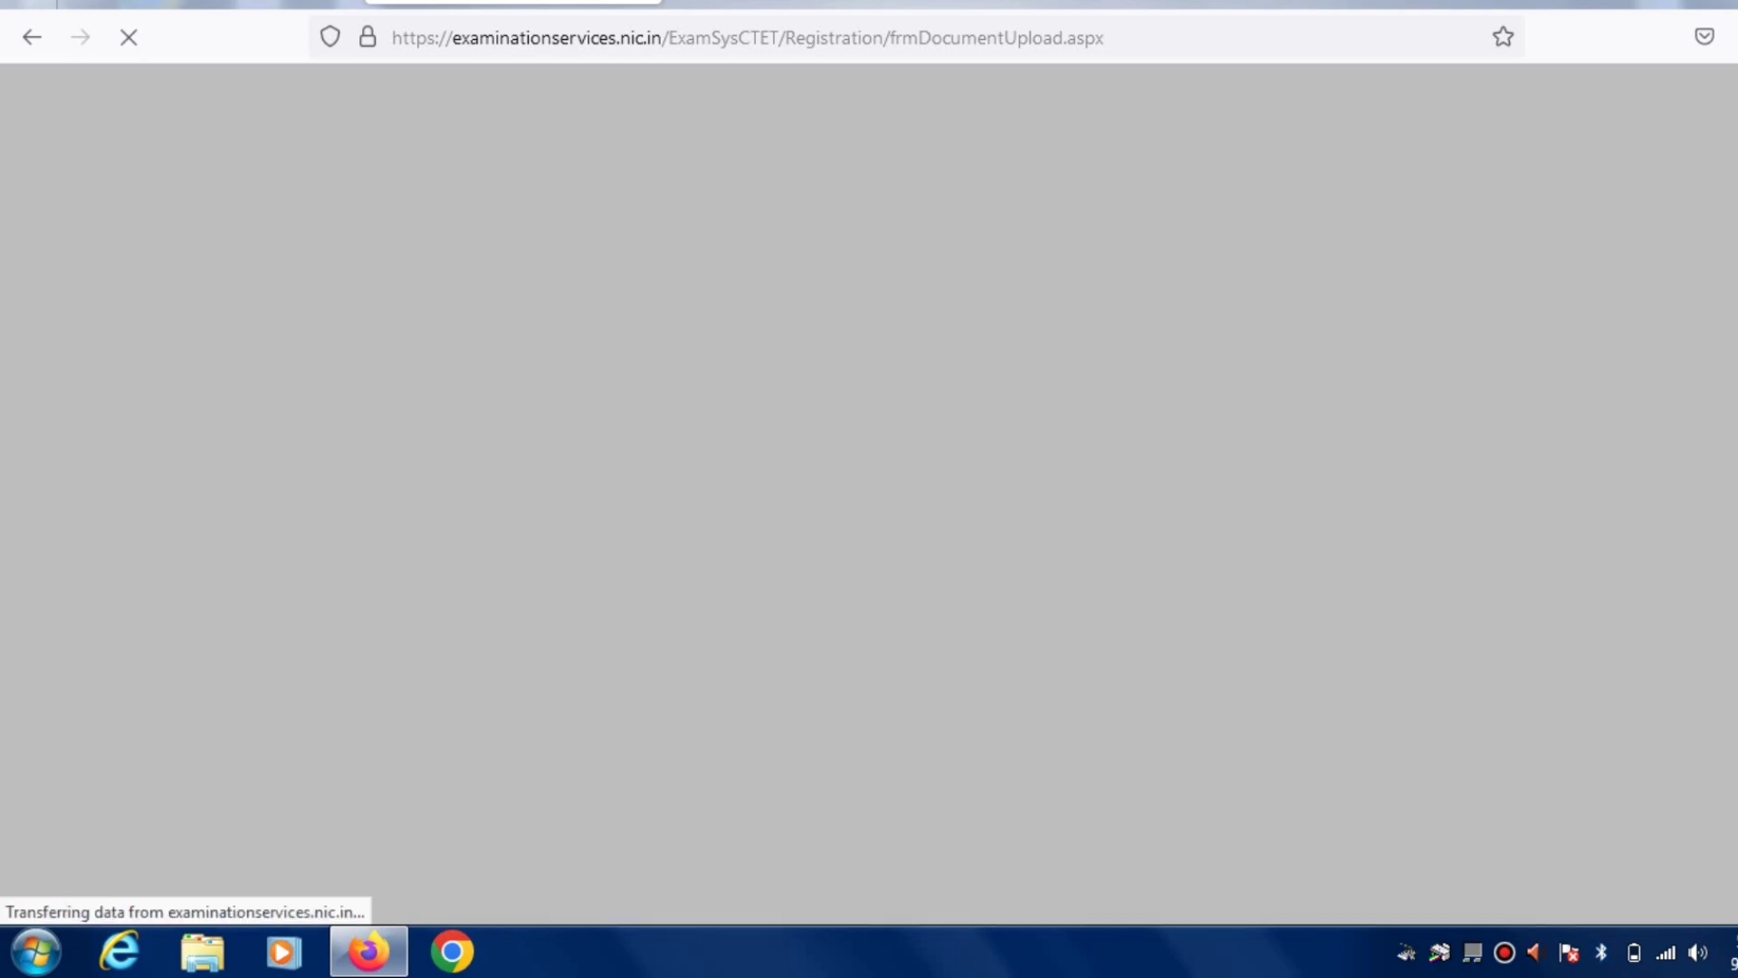
pyautogui.click(1648, 468)
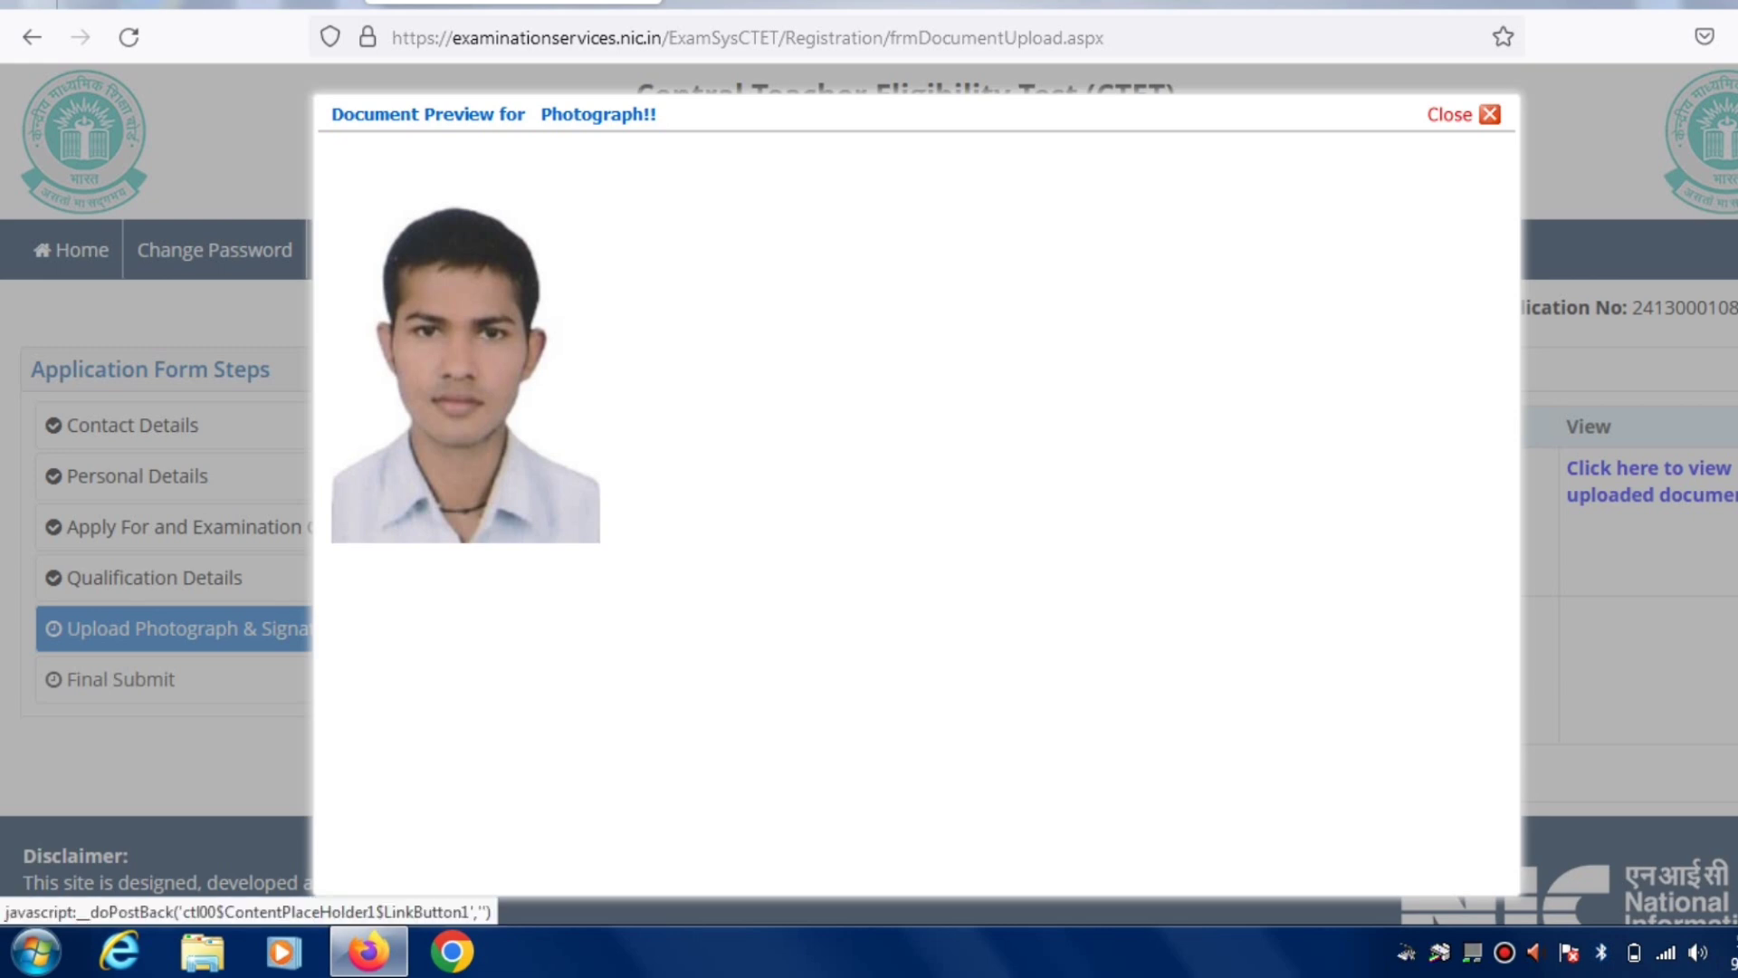
pyautogui.click(1487, 115)
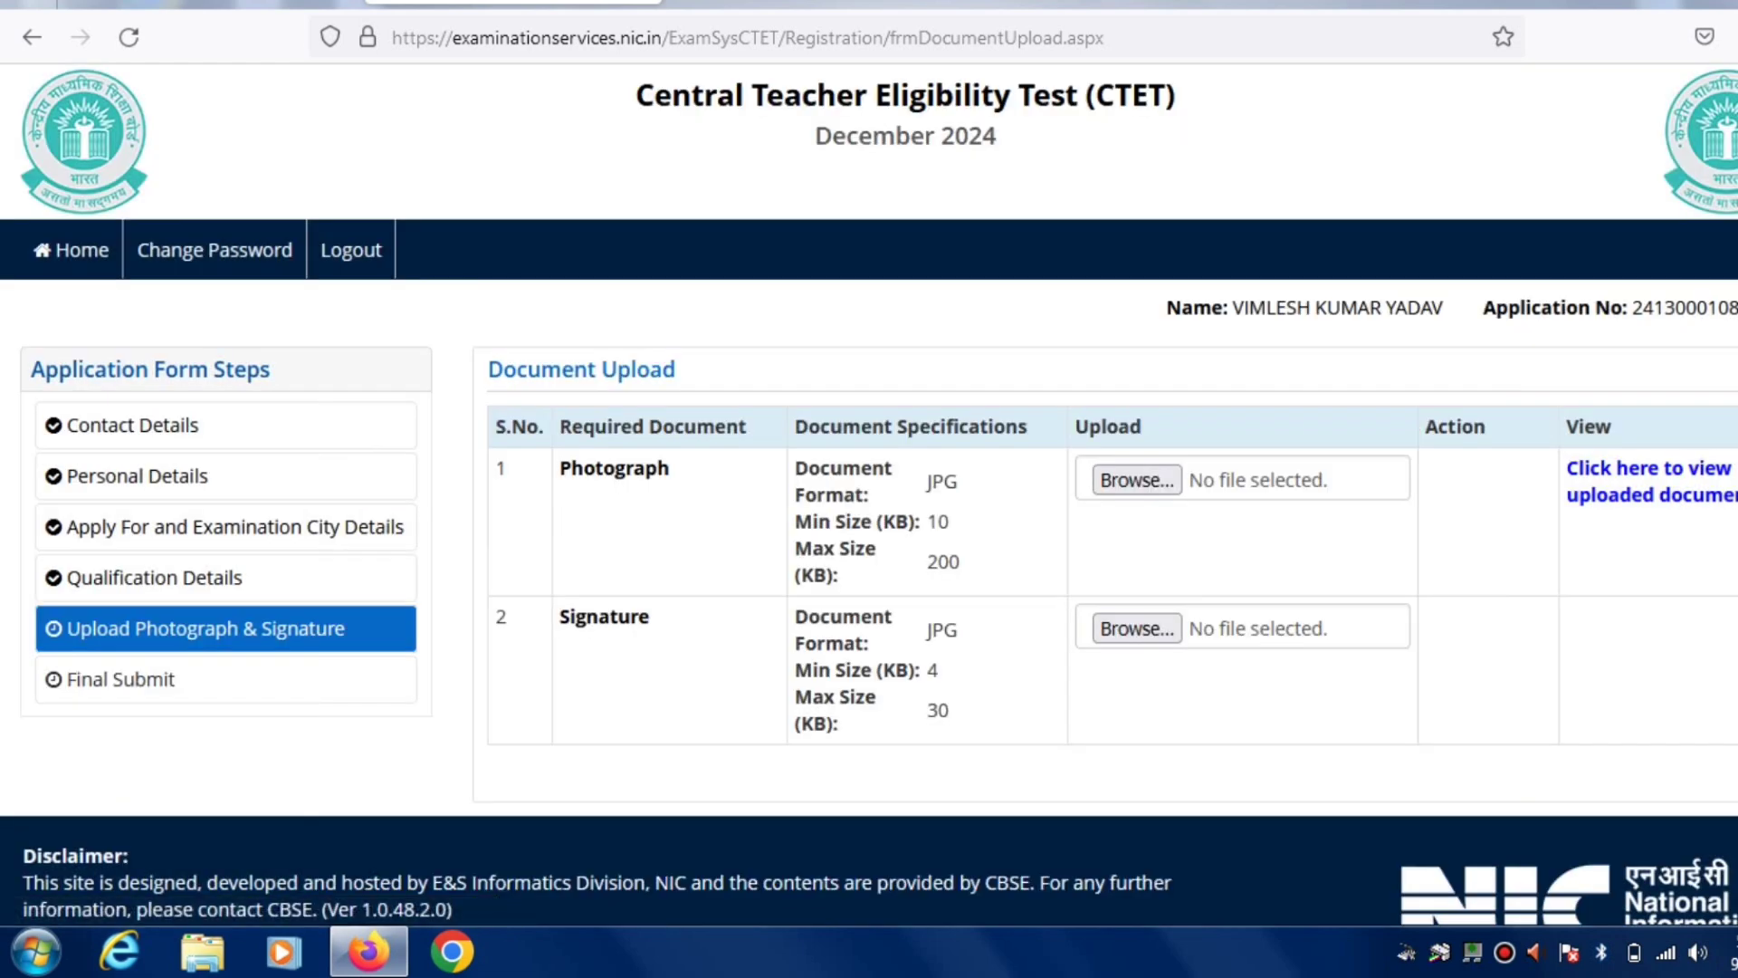
# Step: Check the signature's maximum size and try a signature image from the DEMO folder for the Signature upload
pyautogui.moveTo(870, 643)
pyautogui.mouseDown()
pyautogui.moveTo(937, 672)
pyautogui.moveTo(948, 711)
pyautogui.mouseUp()
pyautogui.click(1136, 628)
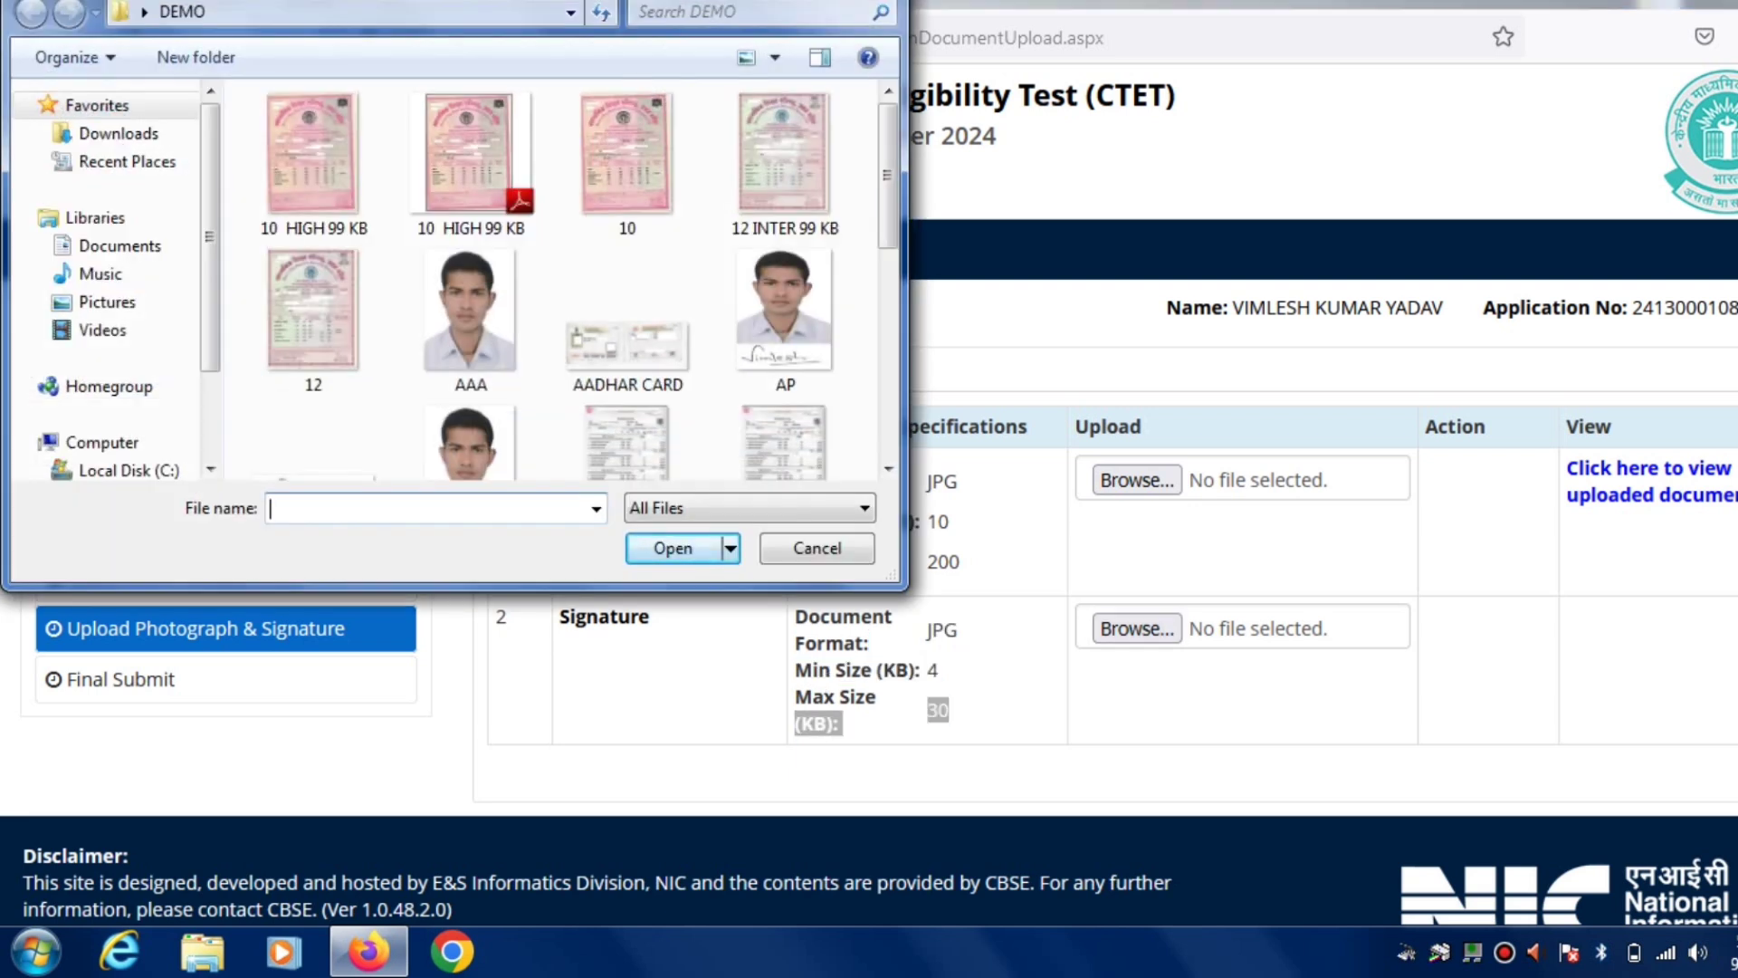
pyautogui.scroll(-4, 628, 299)
pyautogui.moveTo(608, 335)
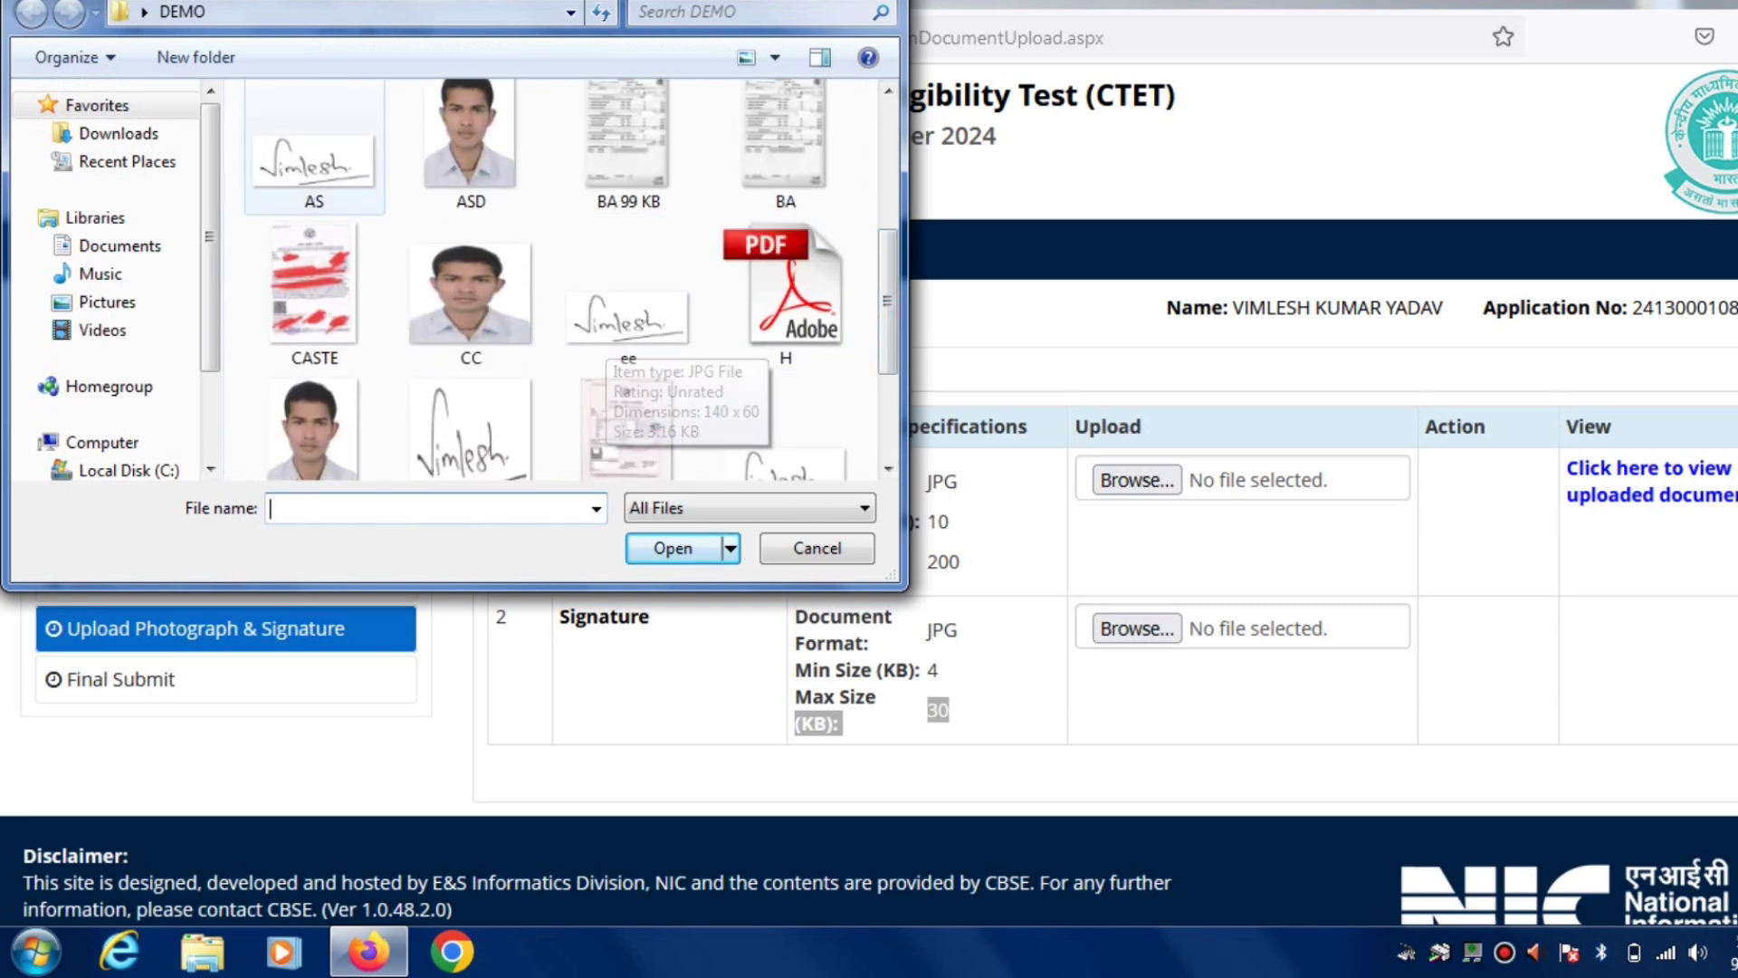
pyautogui.moveTo(307, 188)
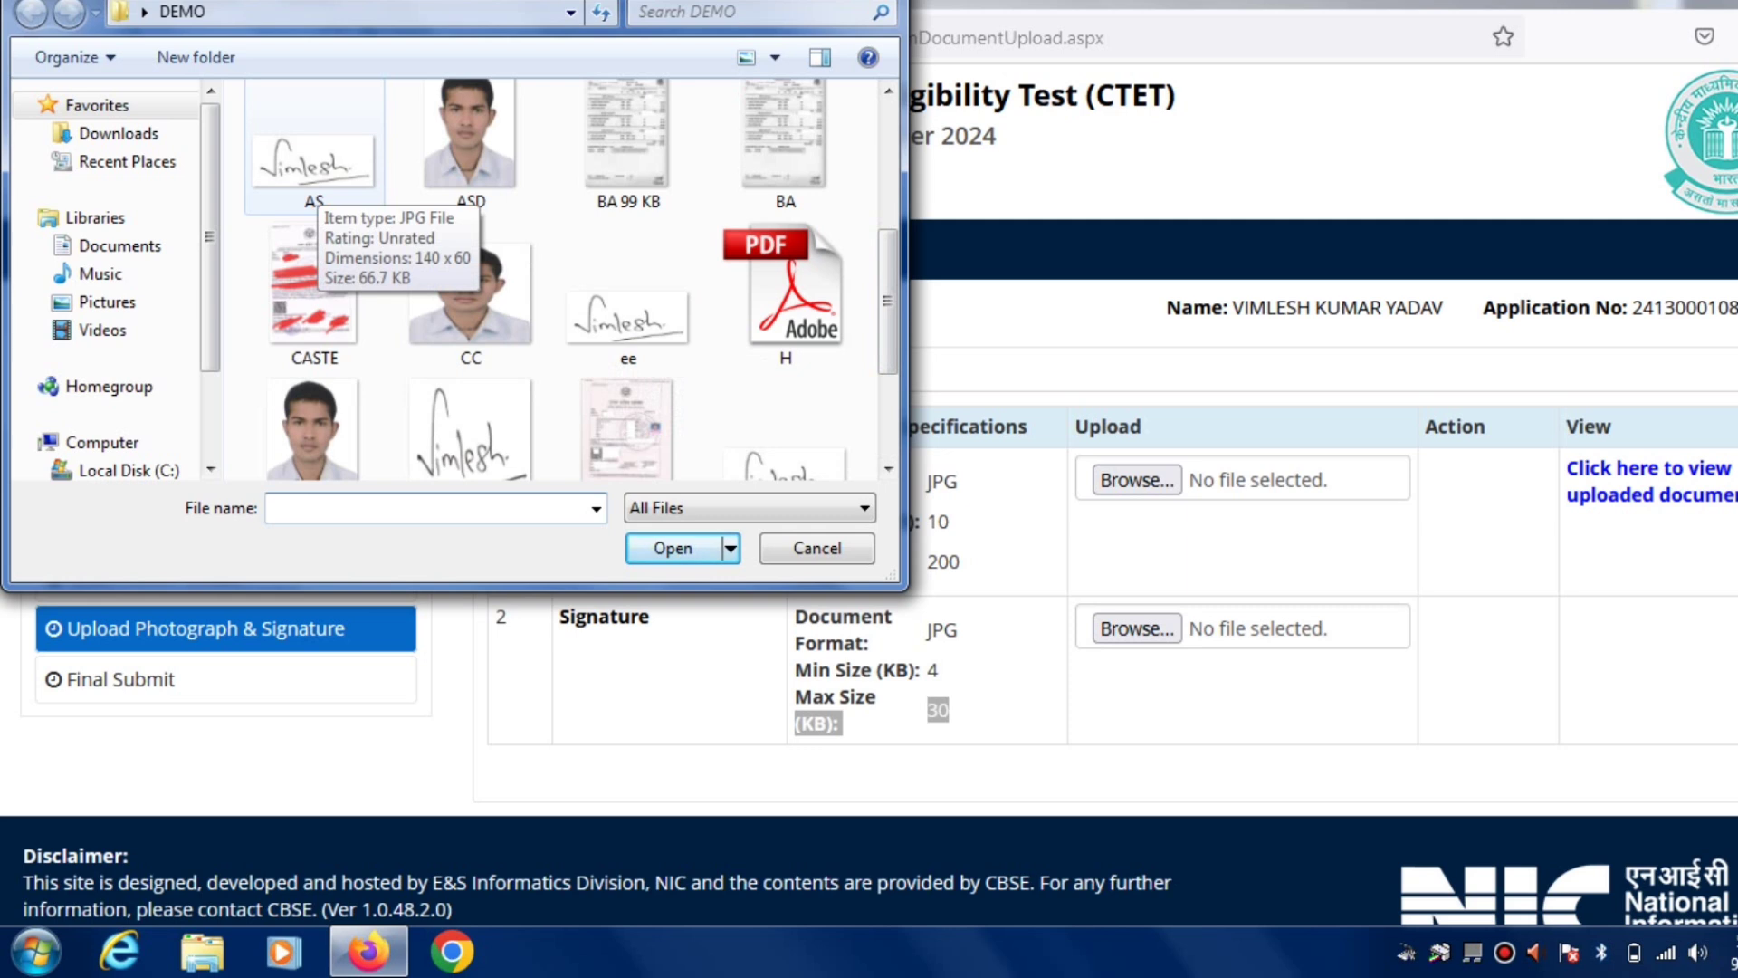
pyautogui.scroll(-2, 471, 417)
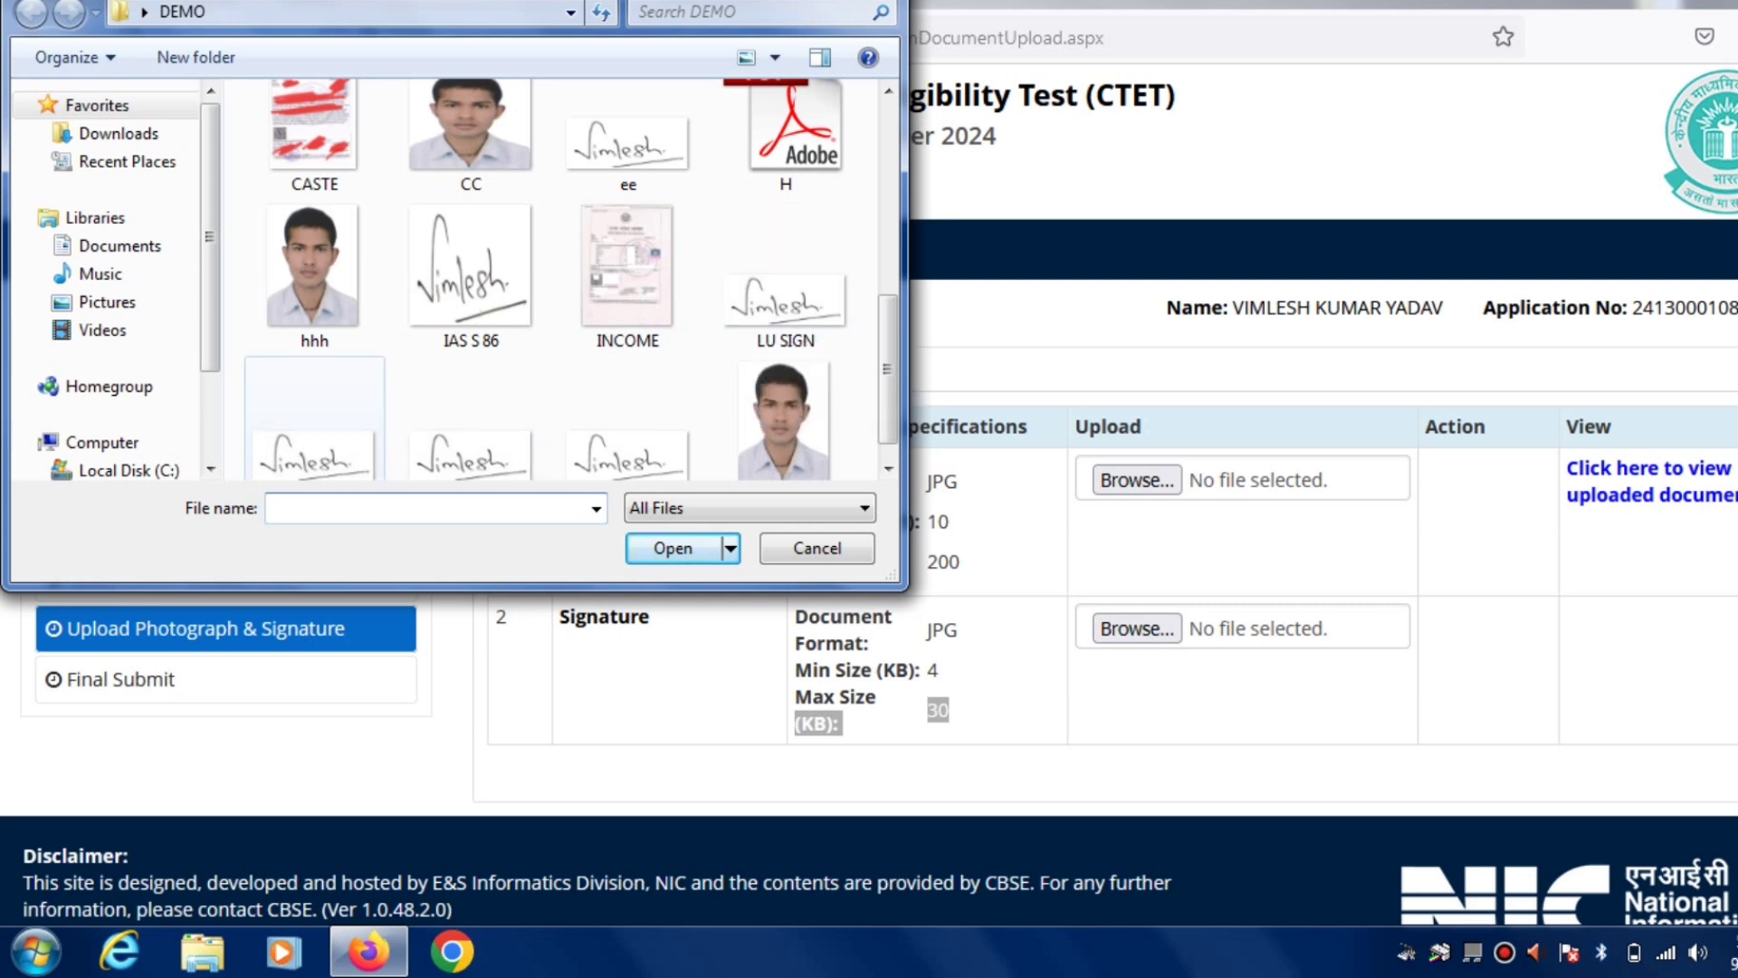
pyautogui.doubleClick(314, 426)
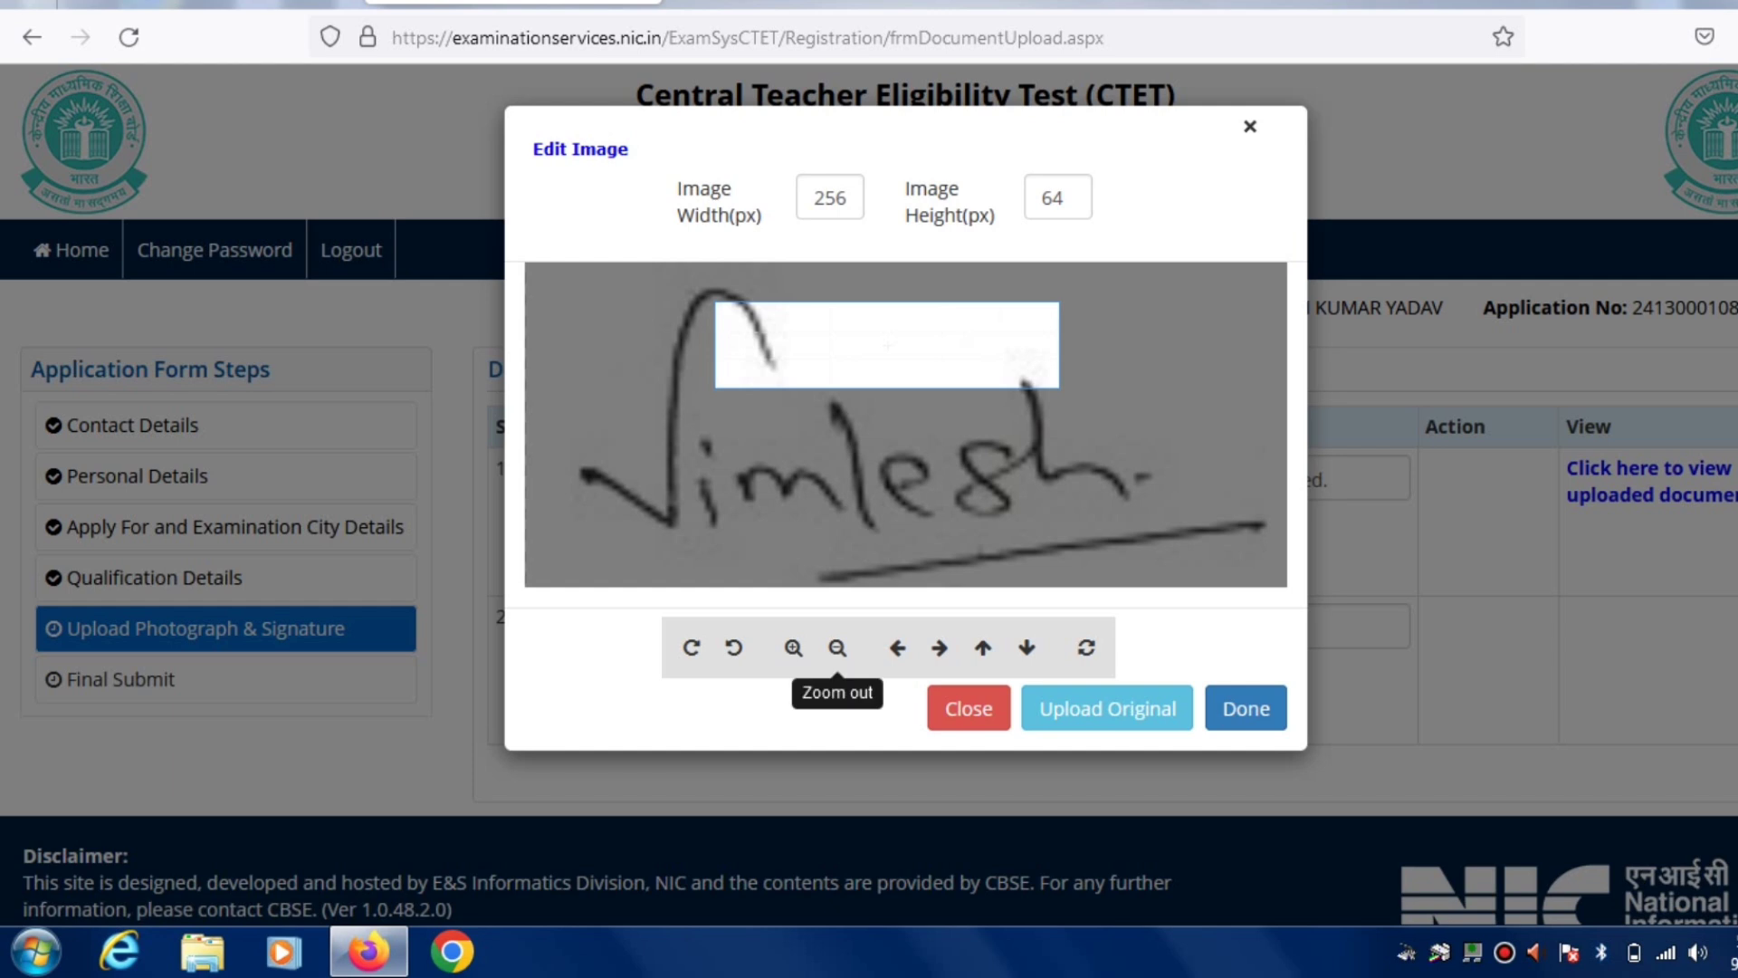
# Step: Try to fit the signature into the crop frame by zooming out and moving the frame down, and close the editor
pyautogui.click(837, 648)
pyautogui.click(837, 648)
pyautogui.click(837, 648)
pyautogui.click(837, 648)
pyautogui.click(837, 648)
pyautogui.click(837, 648)
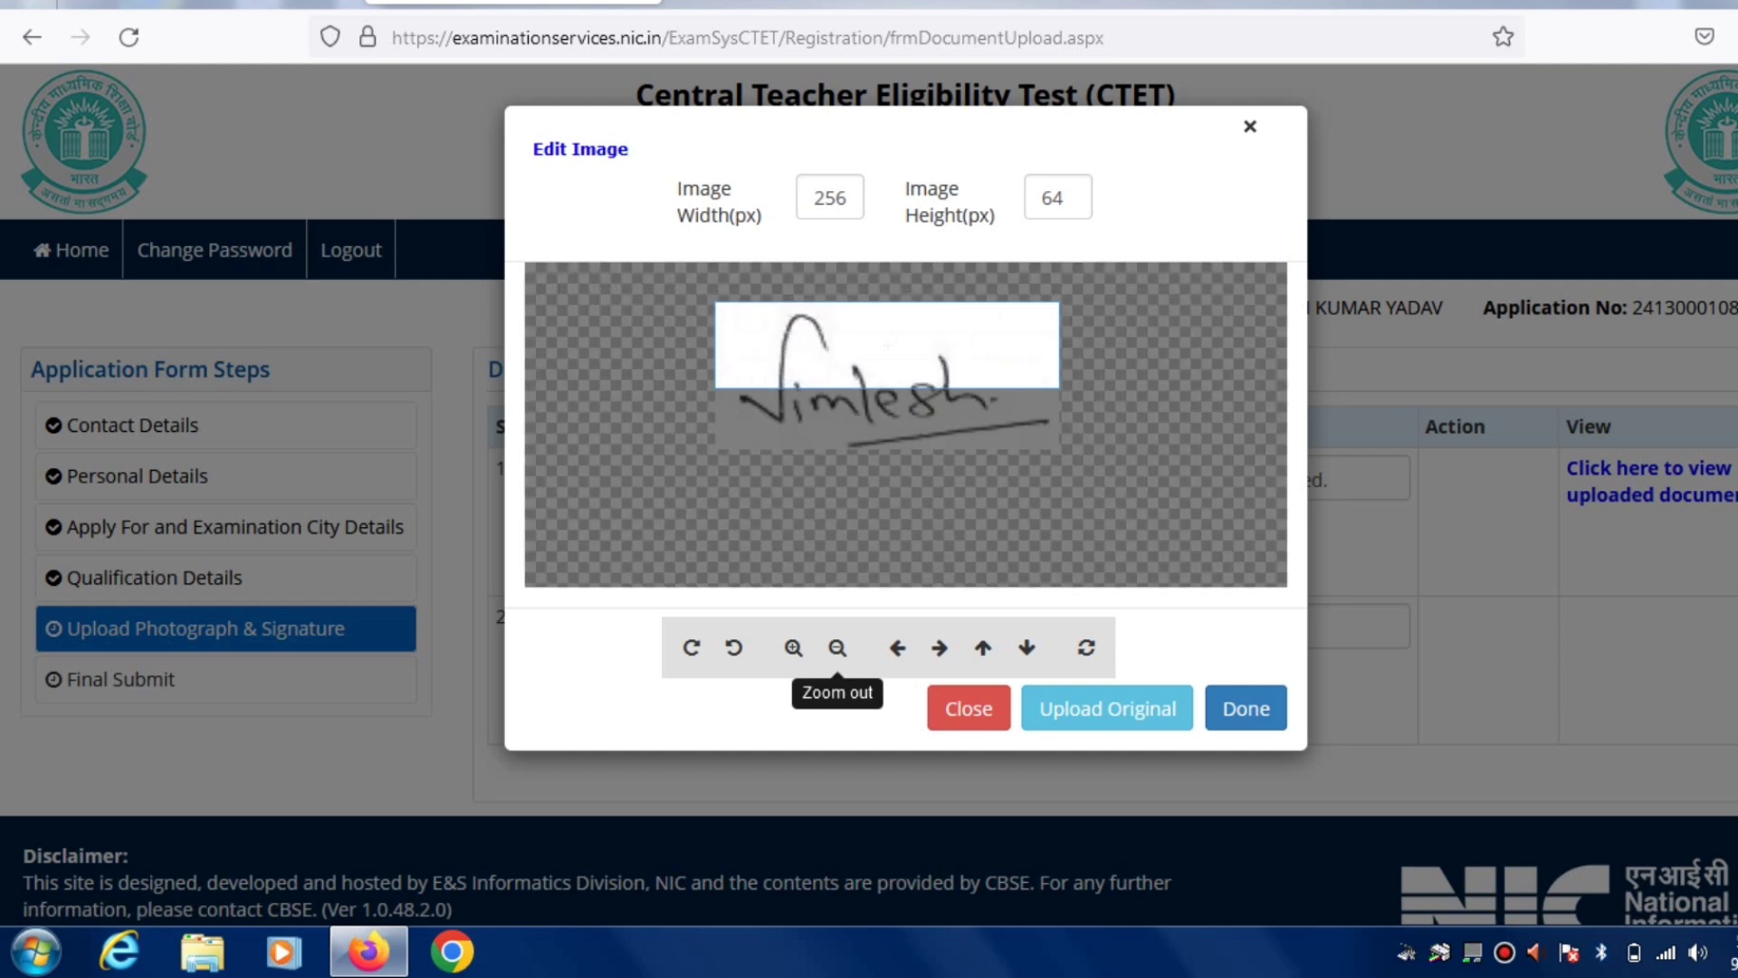
pyautogui.moveTo(887, 345); pyautogui.dragTo(887, 368)
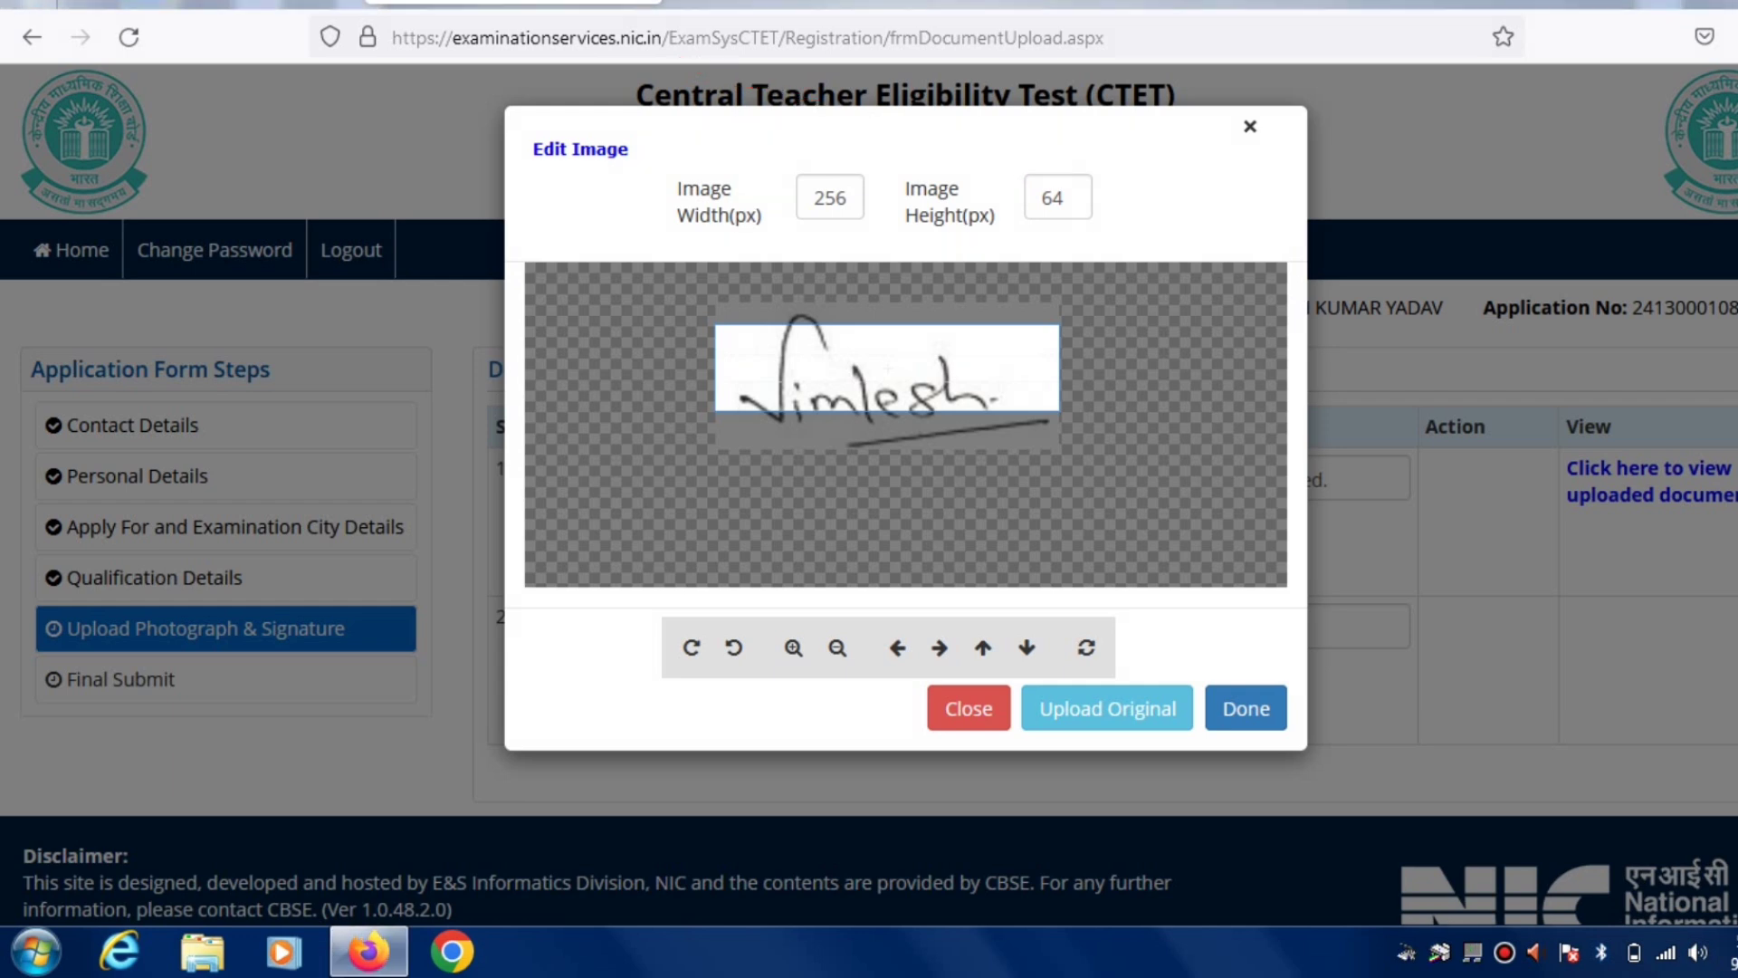
pyautogui.click(968, 708)
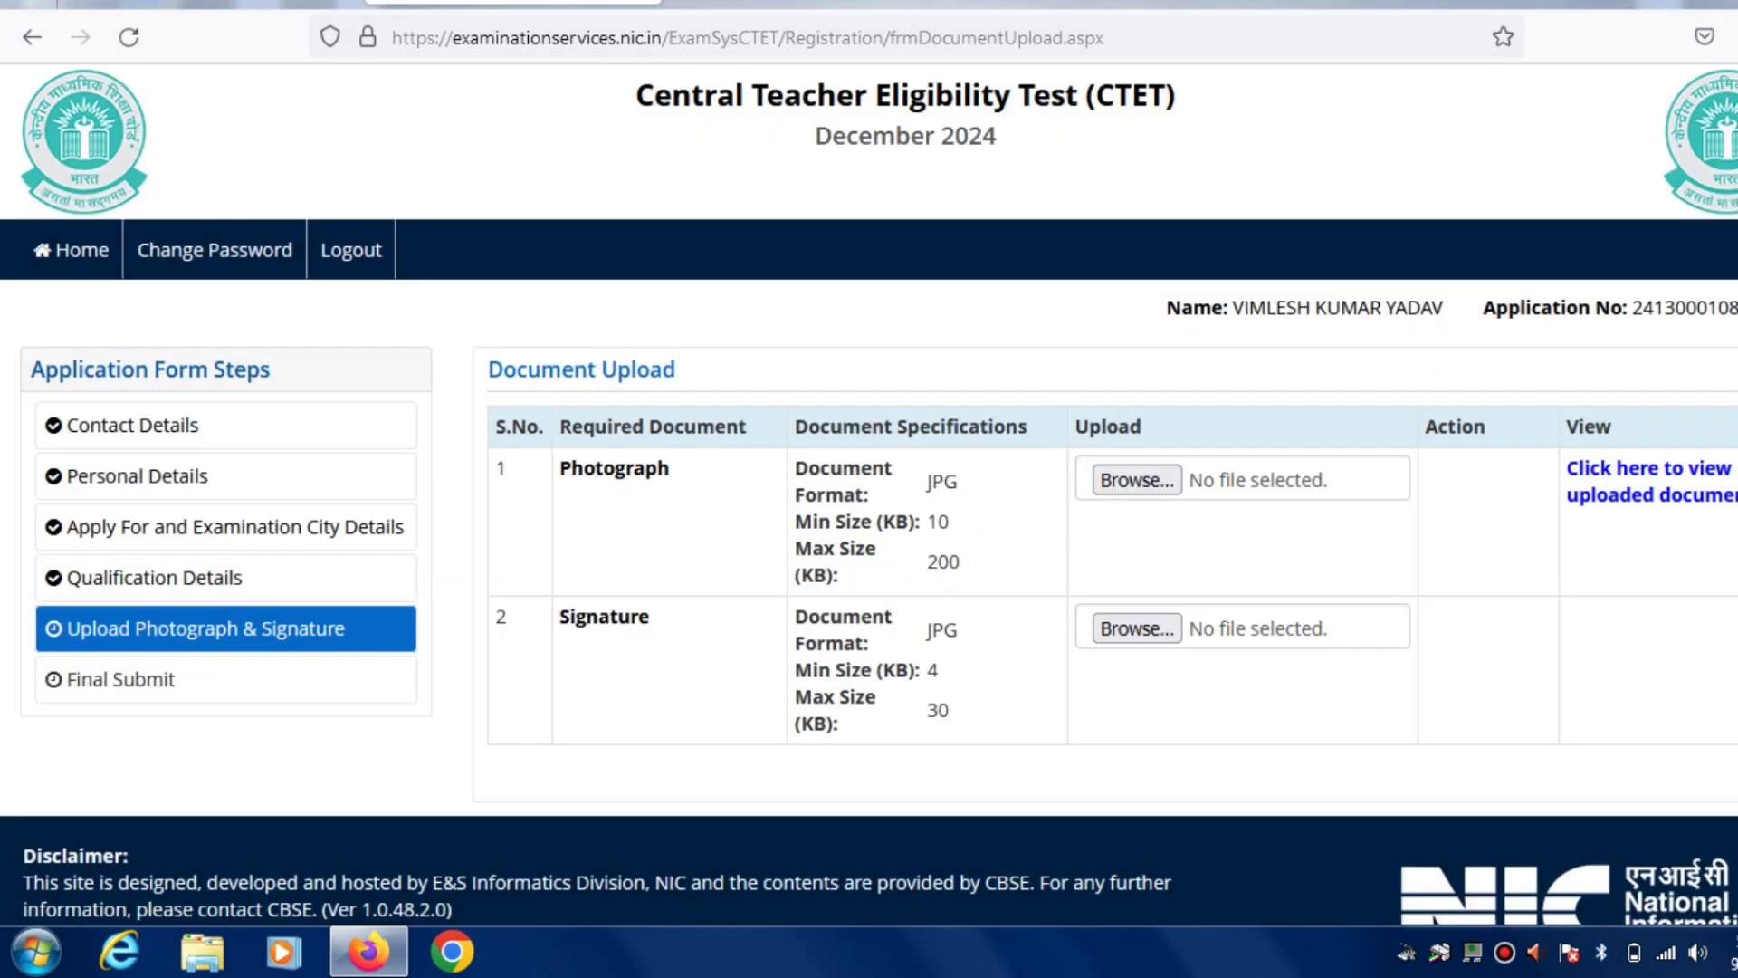
# Step: Go to the desktop and open the signature image NH in Paint
pyautogui.click(1658, 2)
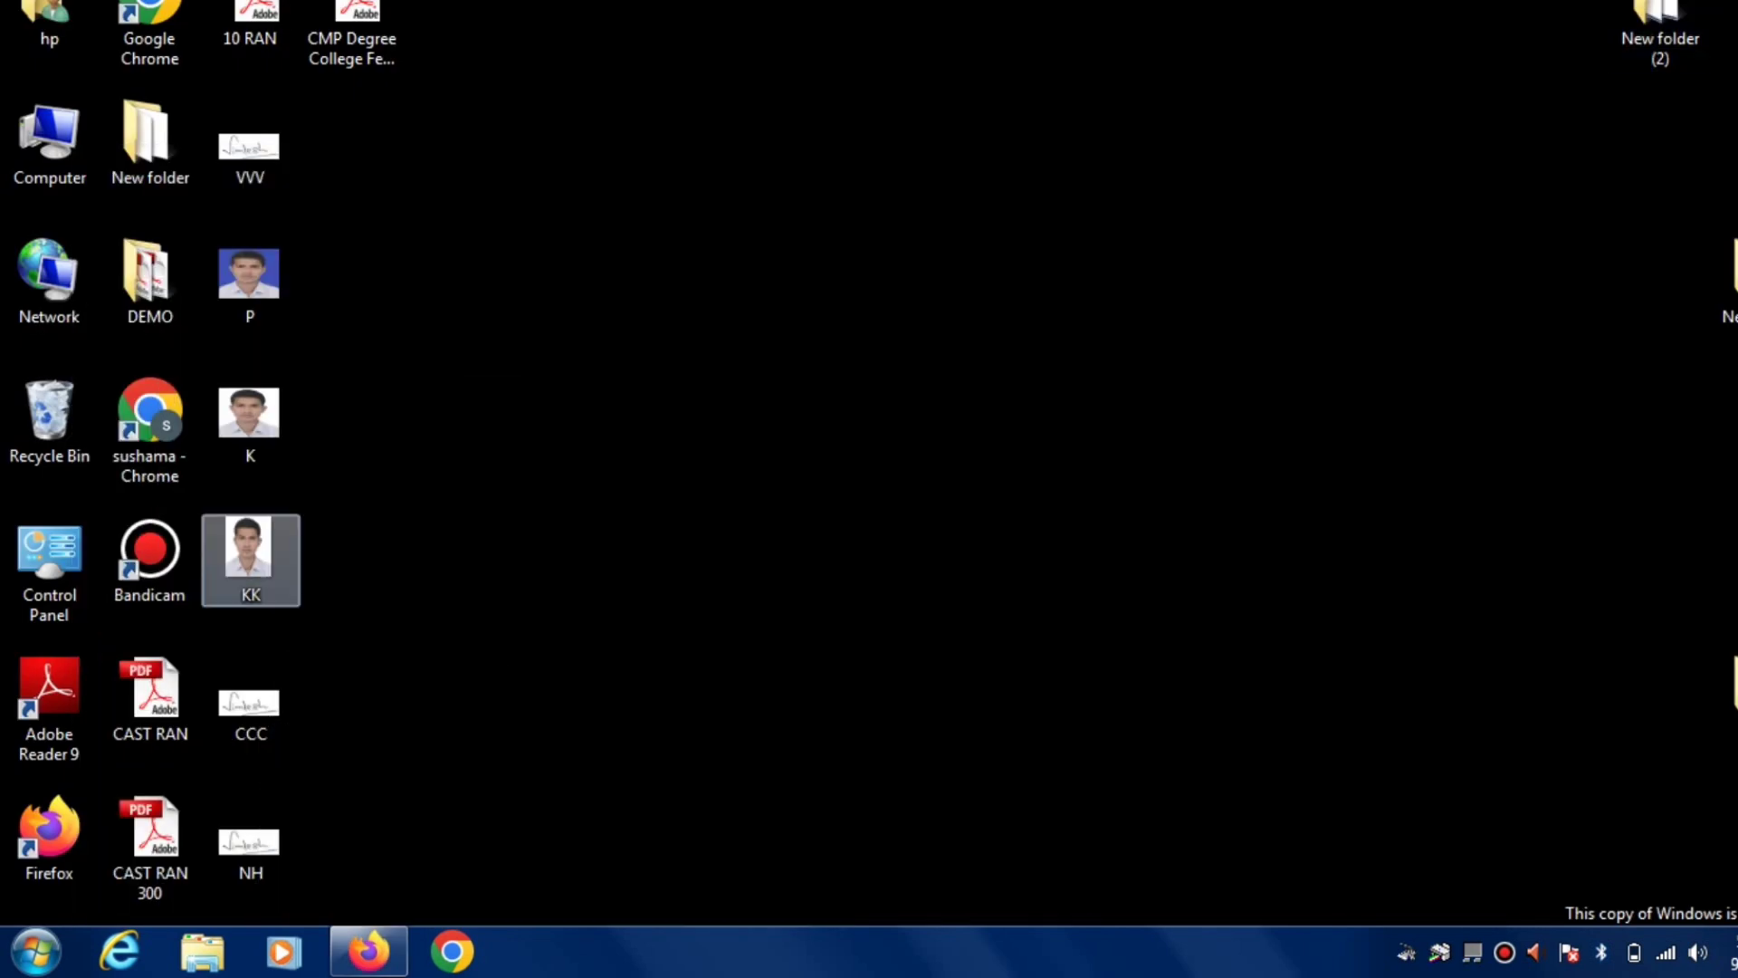
pyautogui.click(251, 840)
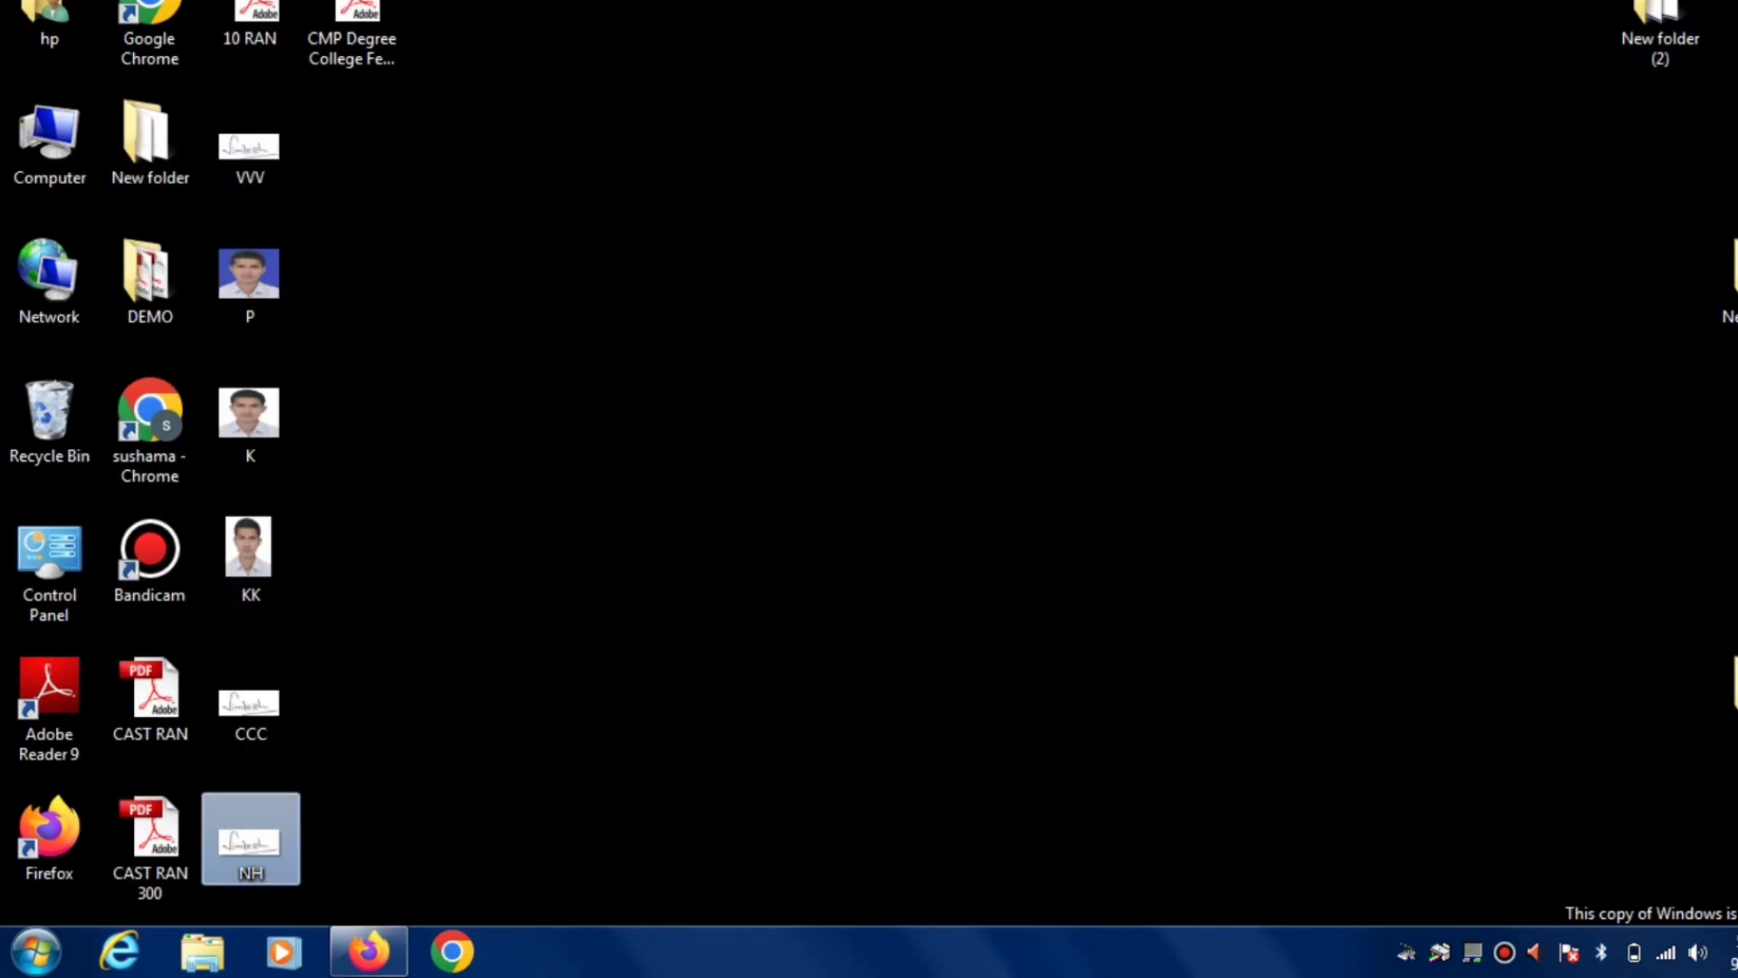
pyautogui.rightClick(264, 819)
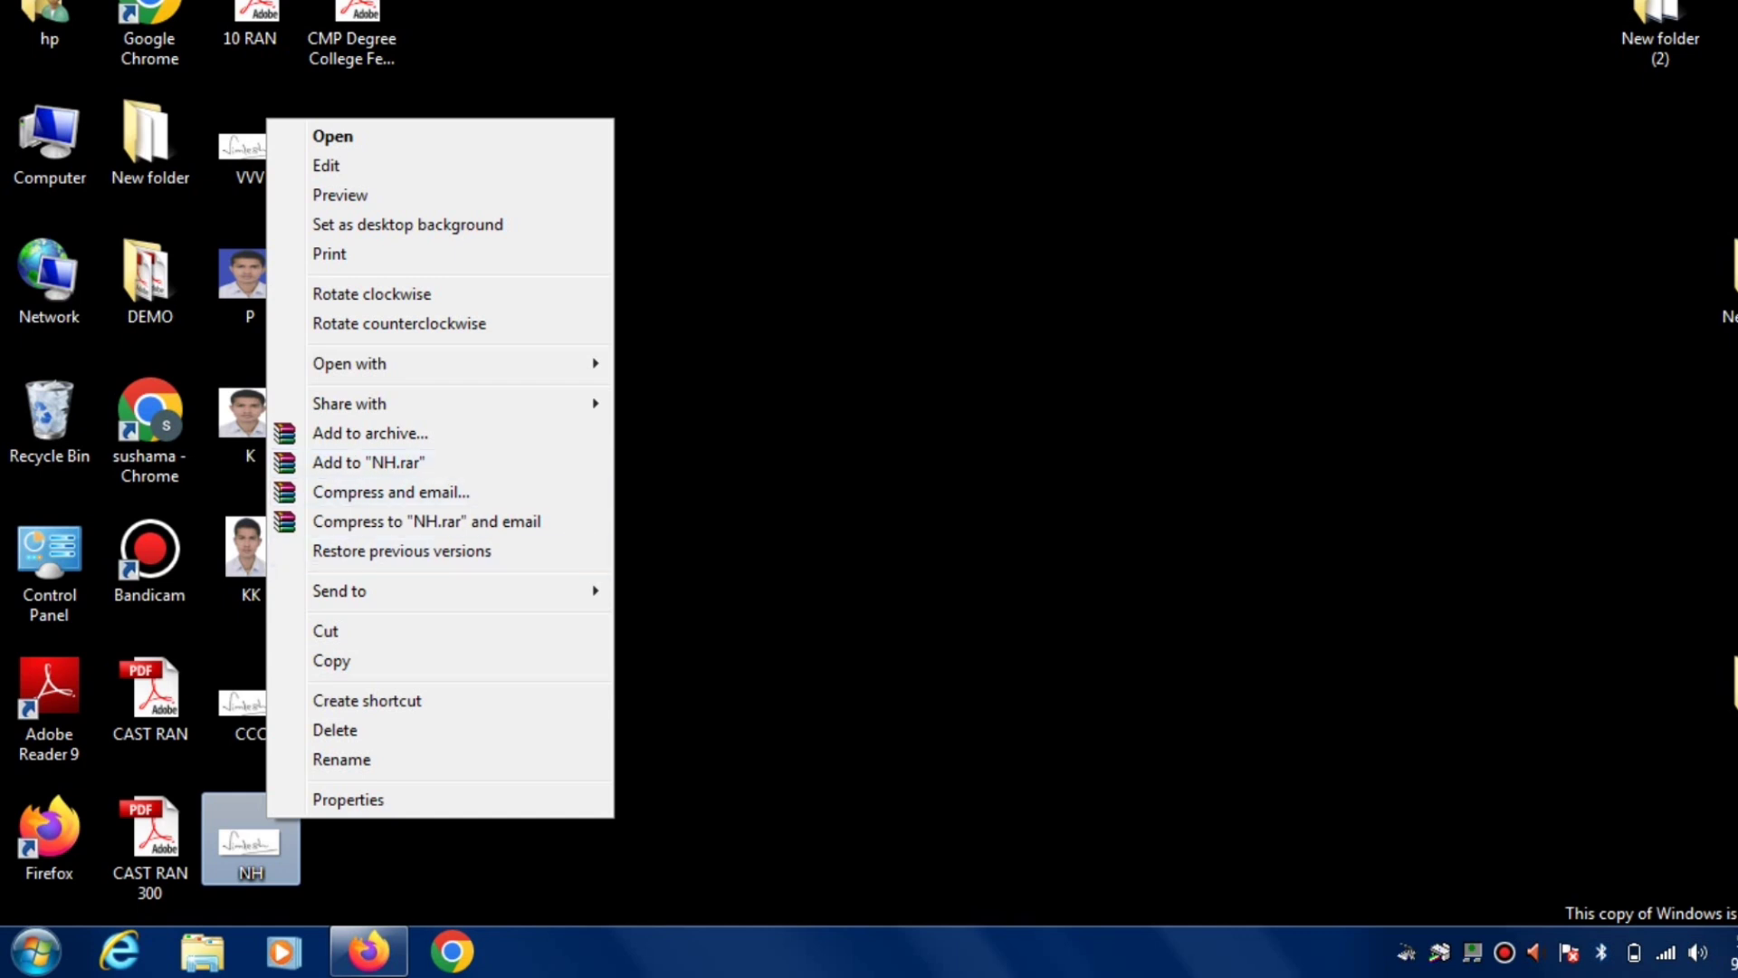
pyautogui.click(332, 661)
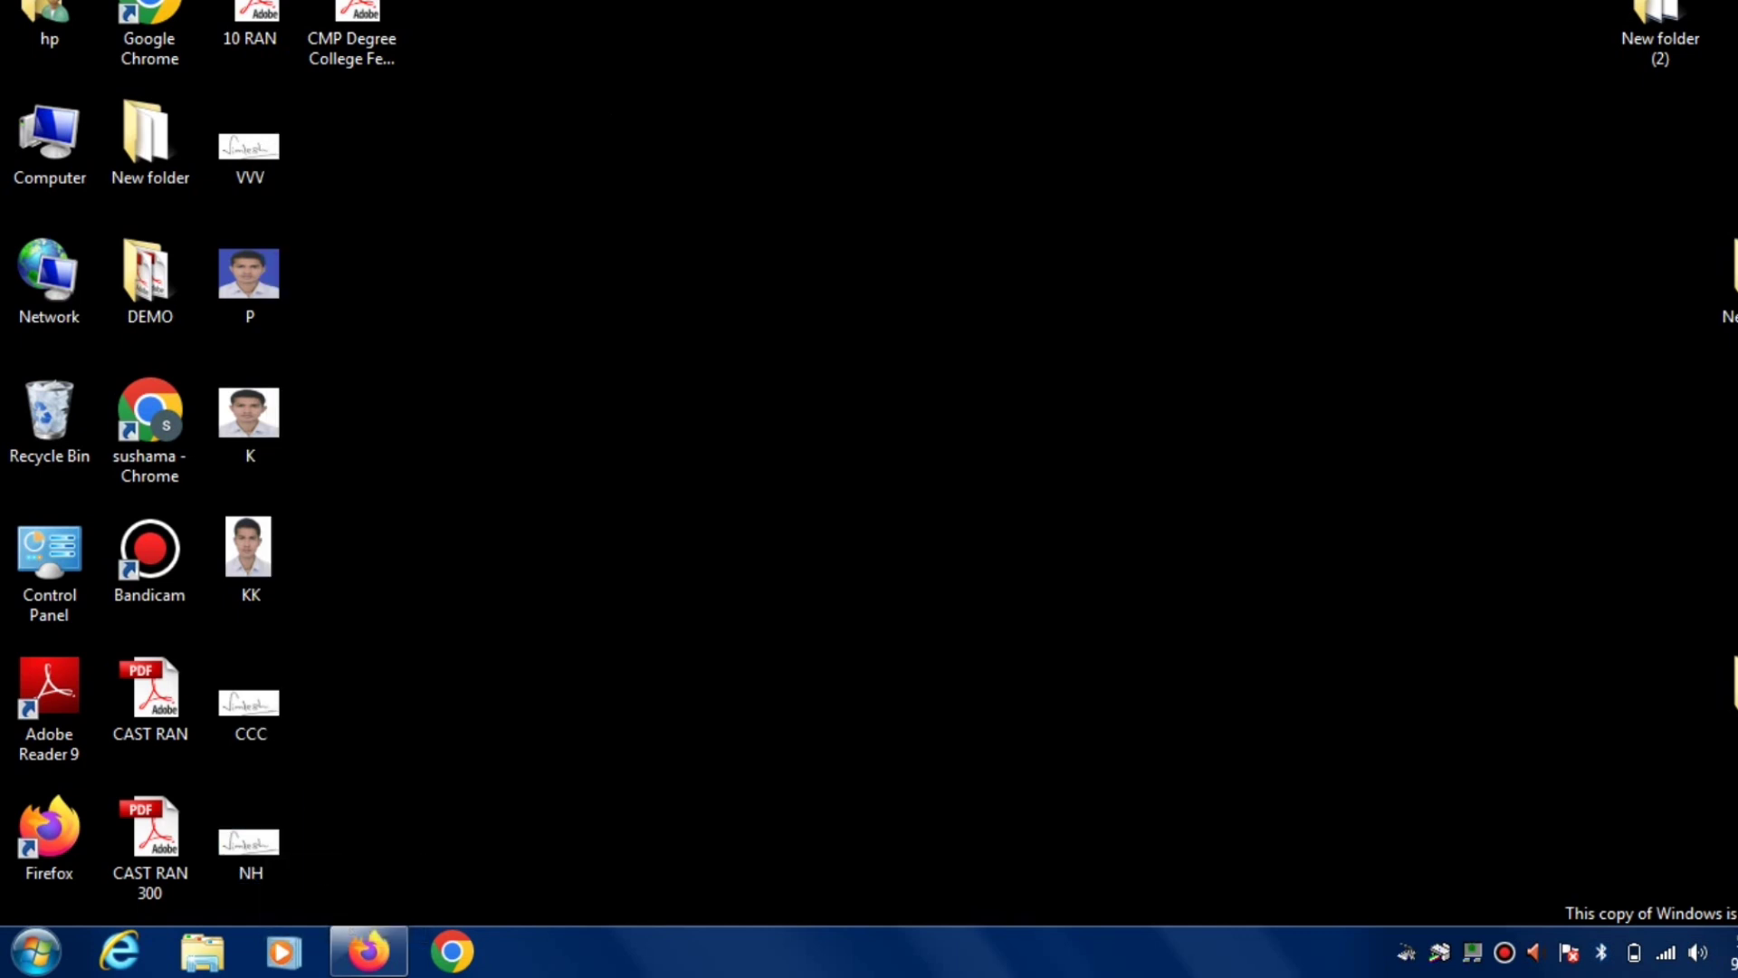
pyautogui.rightClick(254, 837)
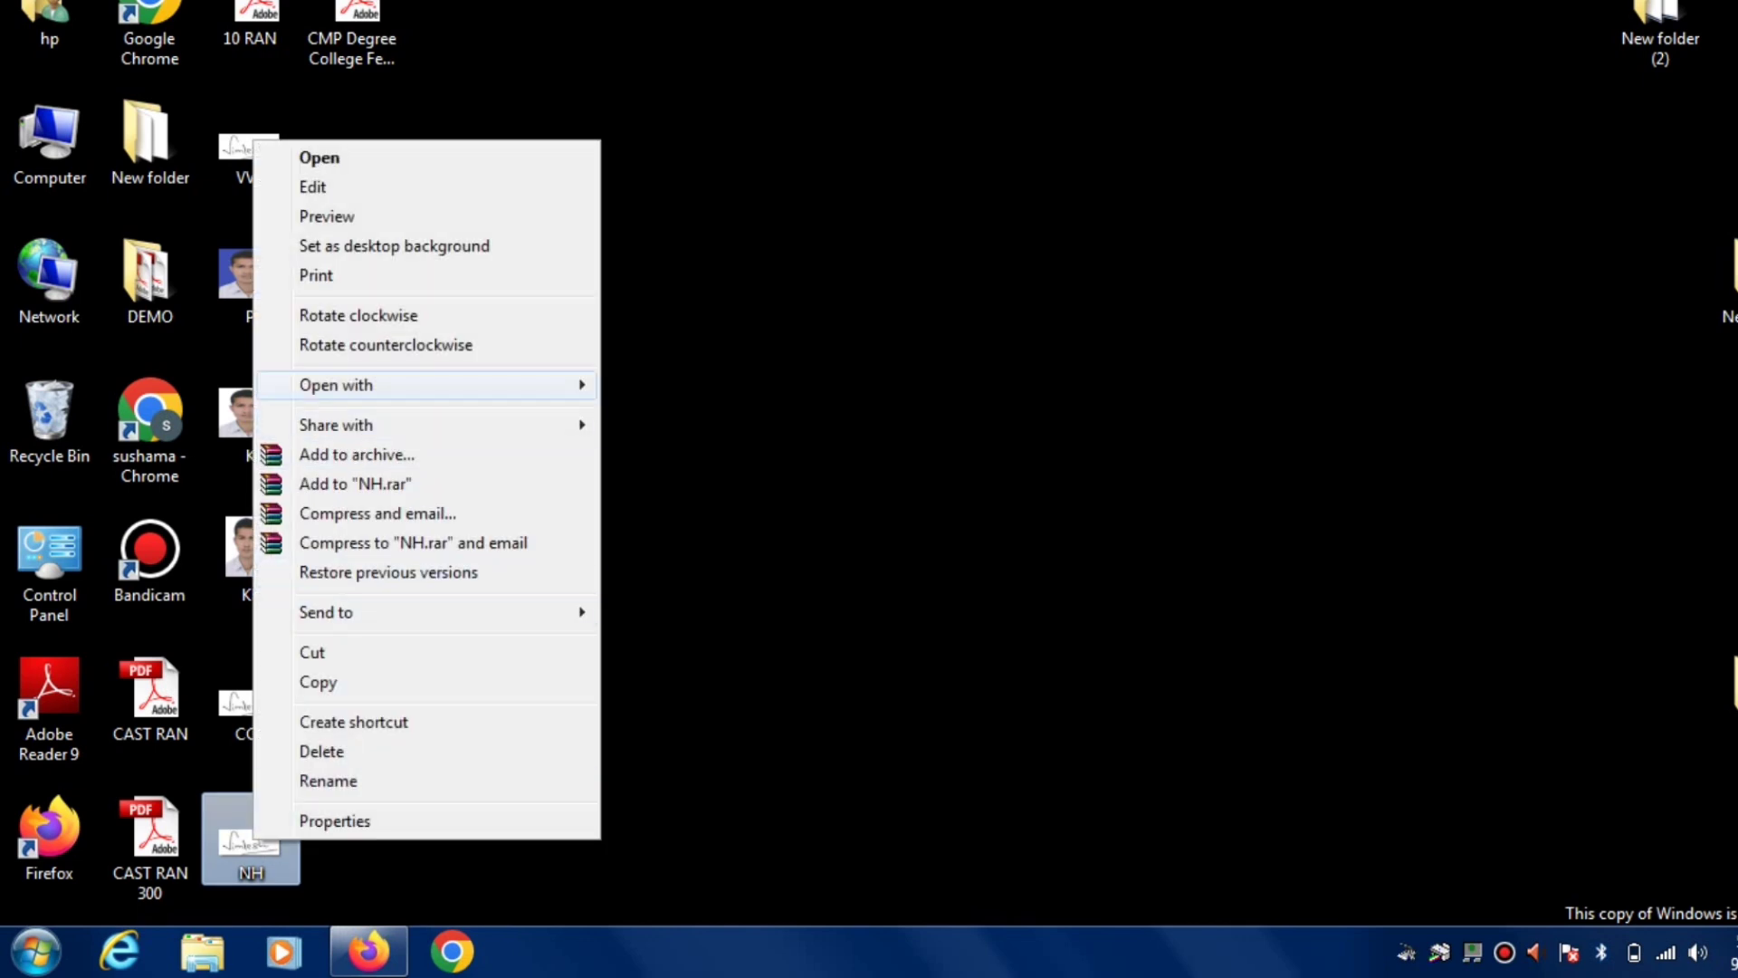
pyautogui.moveTo(362, 384)
pyautogui.click(658, 443)
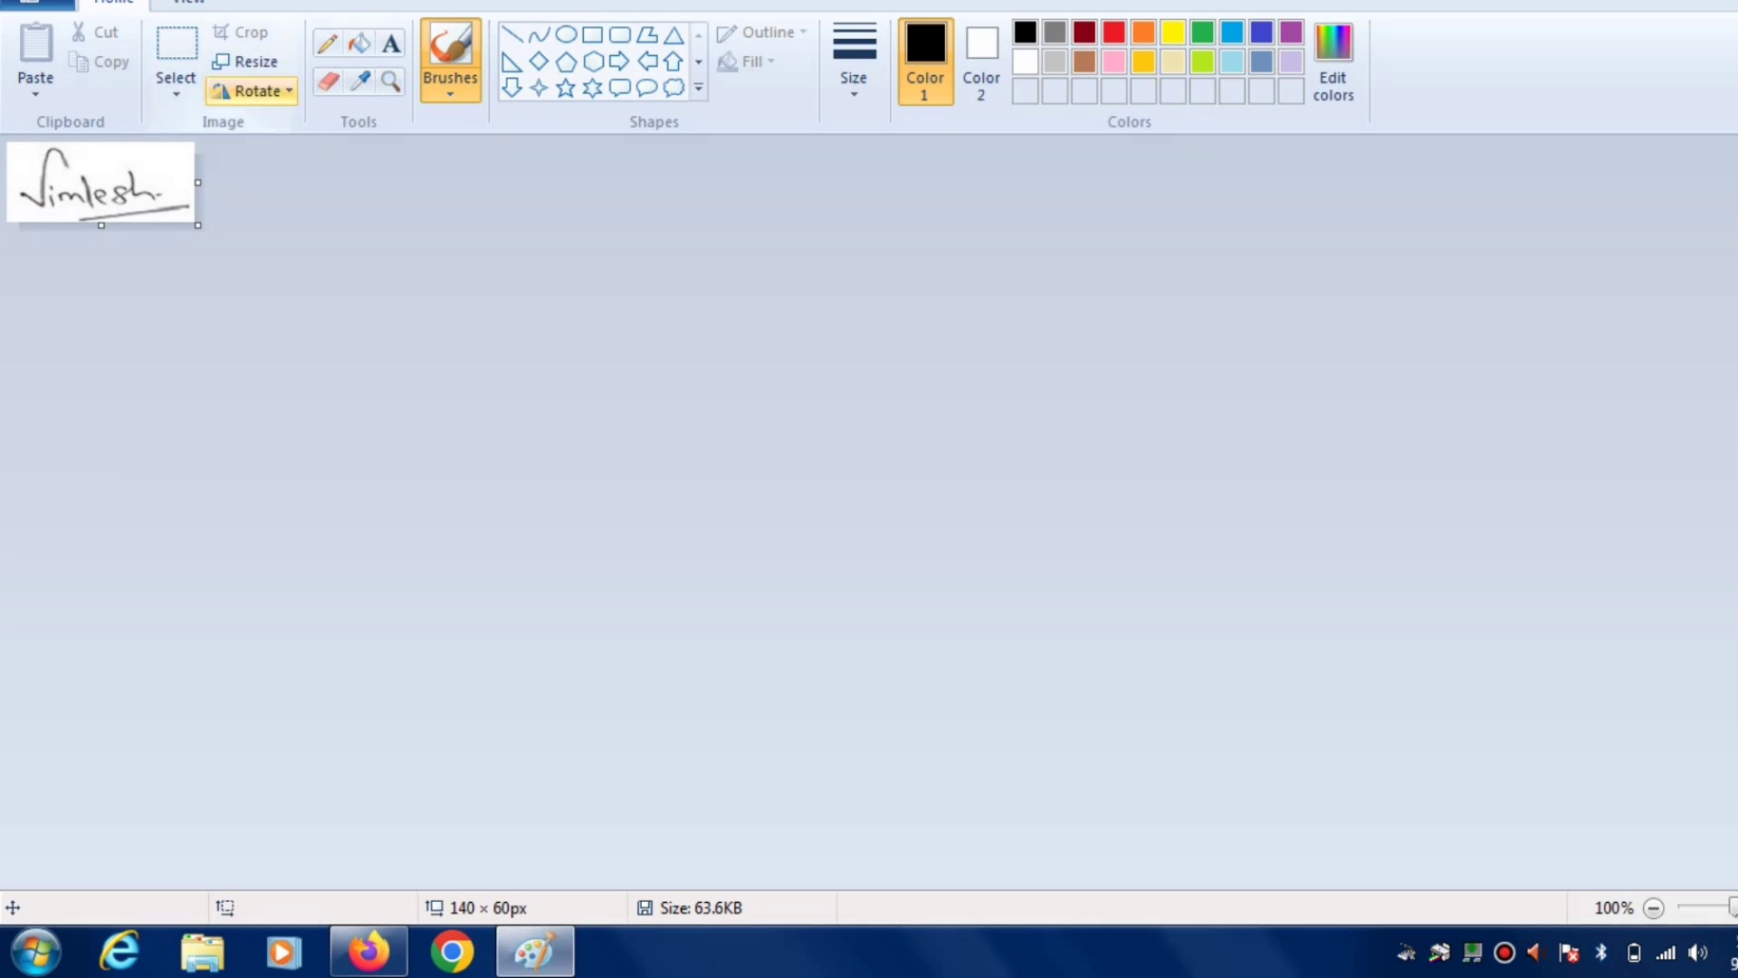
# Step: Start resizing the signature by pixels without maintaining the aspect ratio, and set the horizontal size to 256
pyautogui.click(244, 60)
pyautogui.click(294, 160)
pyautogui.click(97, 308)
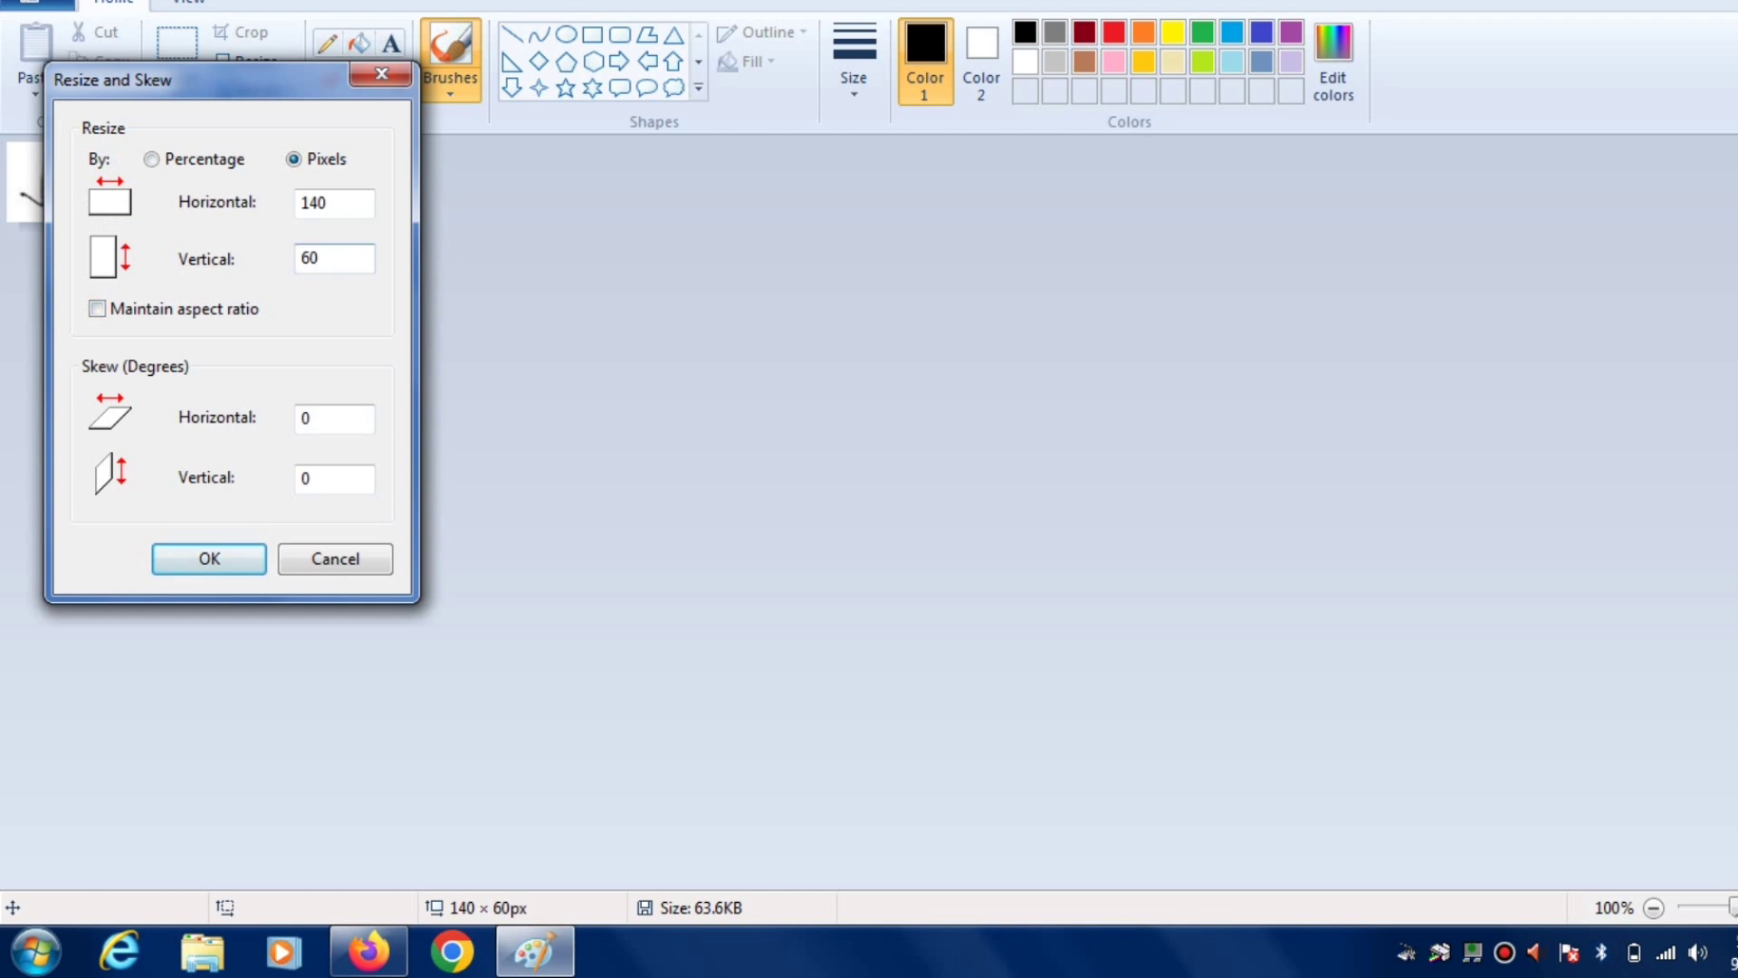
pyautogui.moveTo(337, 204); pyautogui.dragTo(297, 204)
pyautogui.write('256')
# Step: Return to the form in Firefox and choose image 12 as the signature to check the required pixel dimensions
pyautogui.click(368, 950)
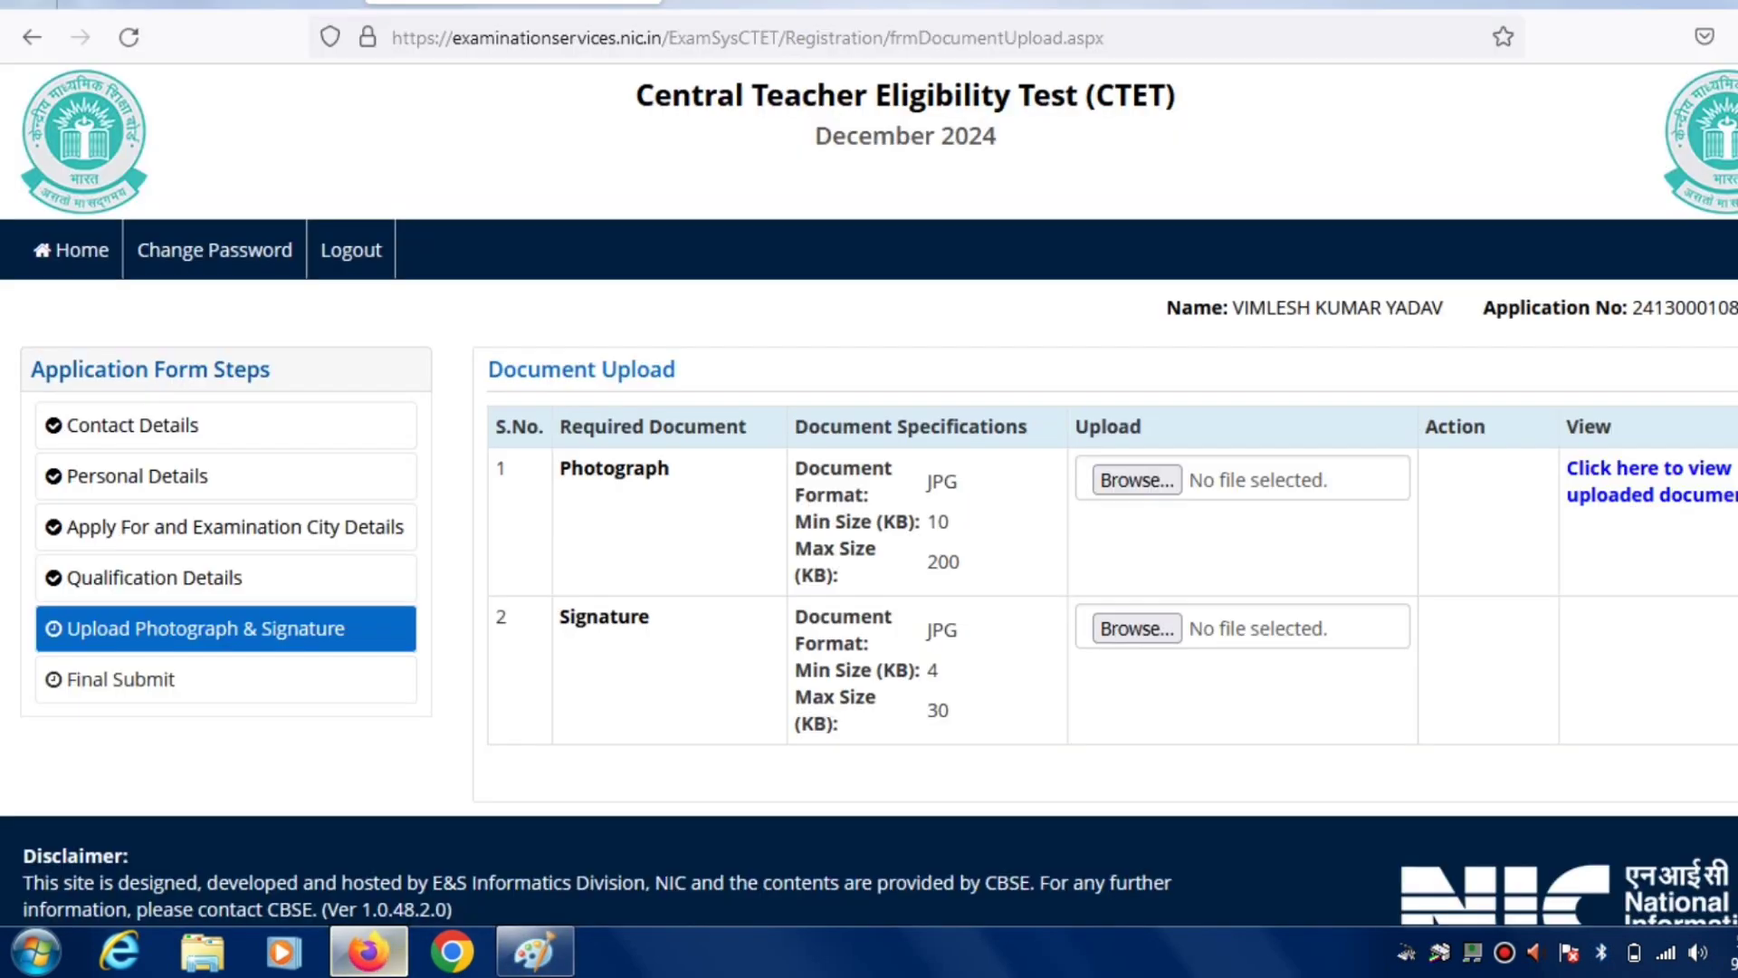
pyautogui.click(1137, 628)
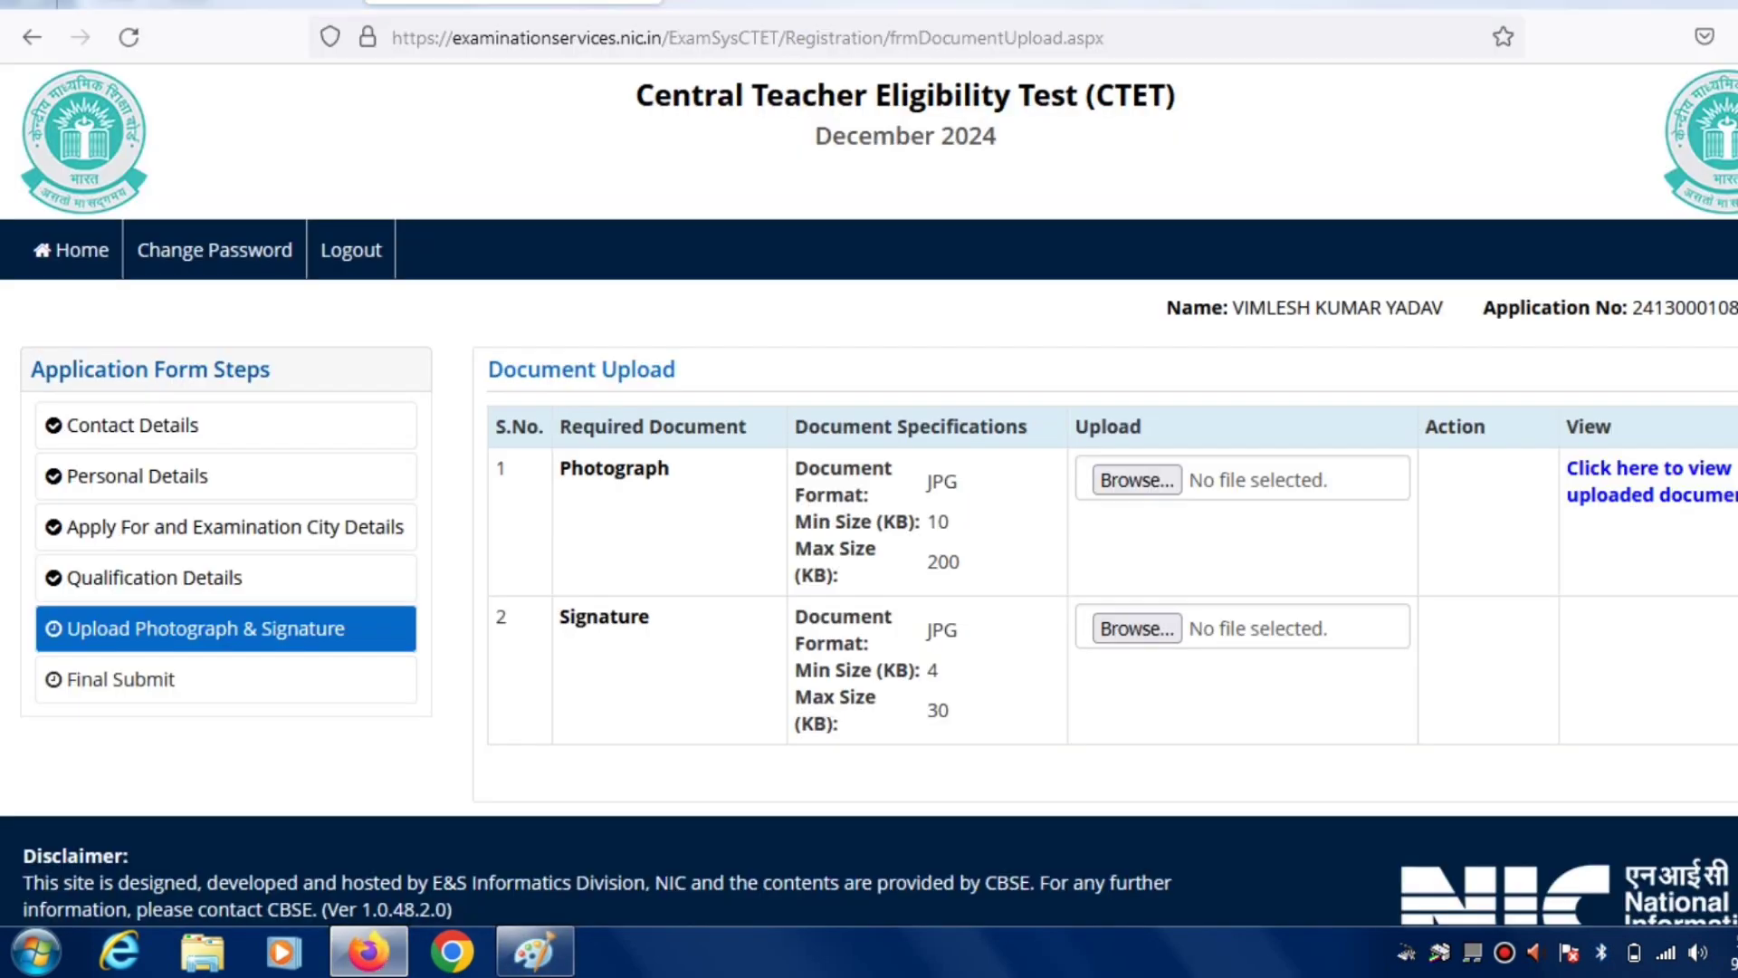
pyautogui.click(314, 322)
pyautogui.press('Return')
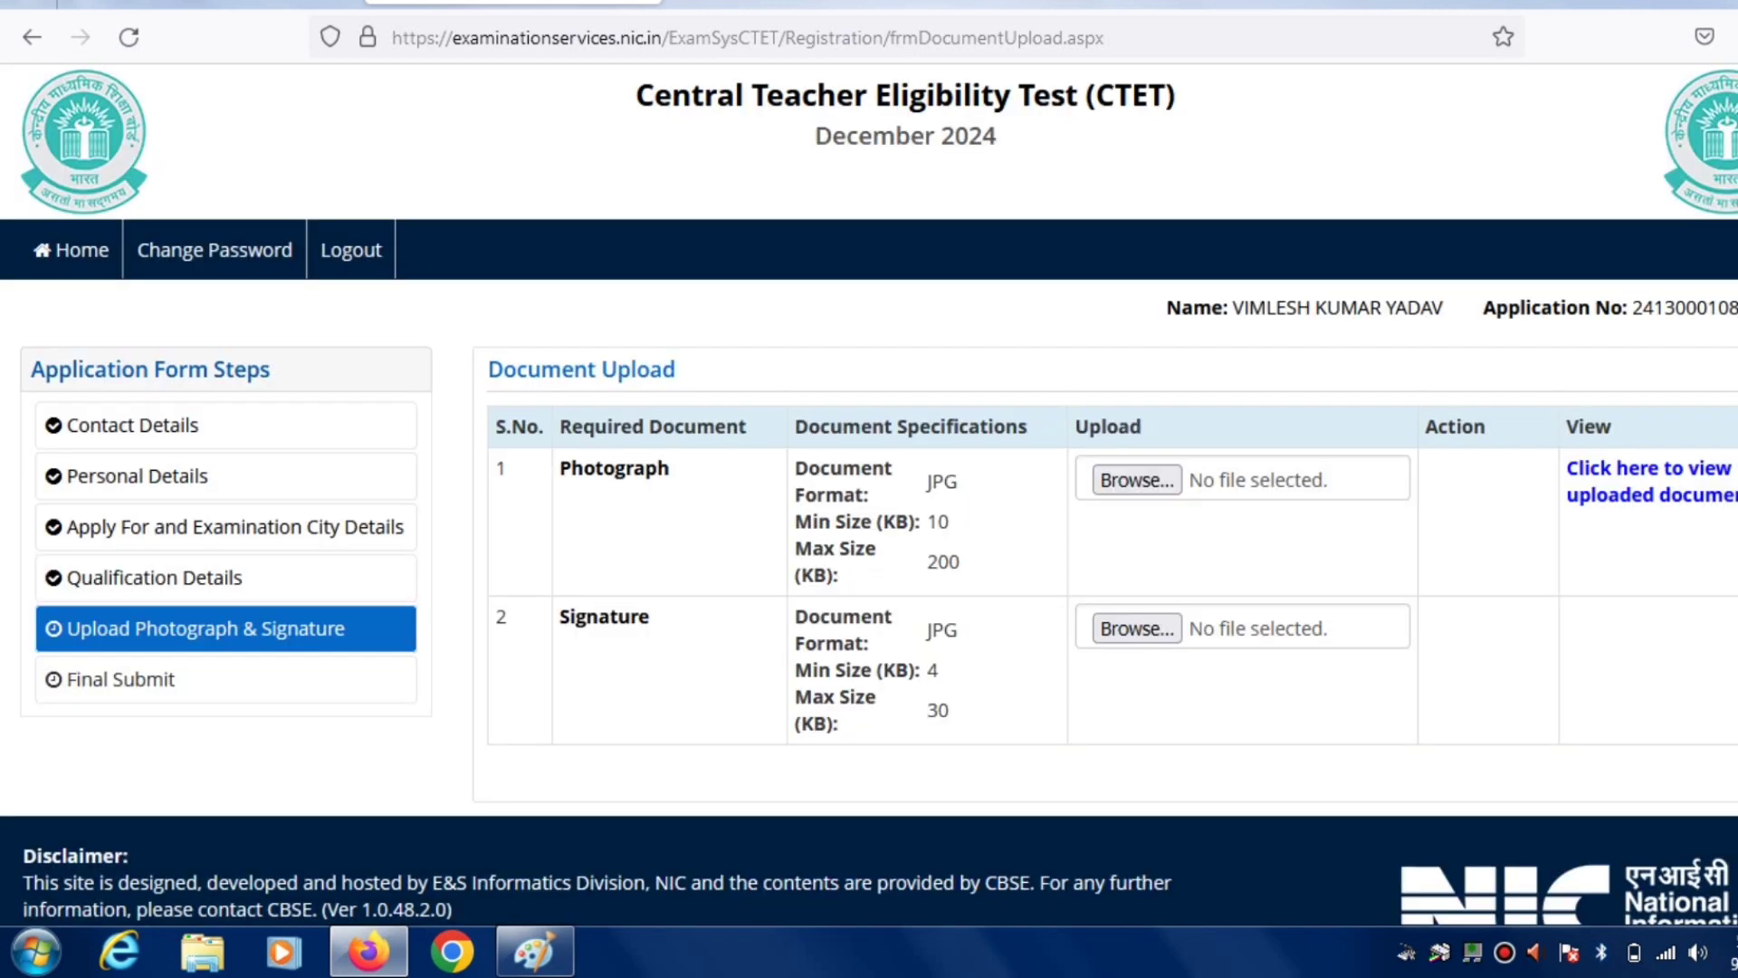
# Step: Switch back to Paint, set the signature's vertical size to 64 pixels, and apply the resize
pyautogui.click(534, 951)
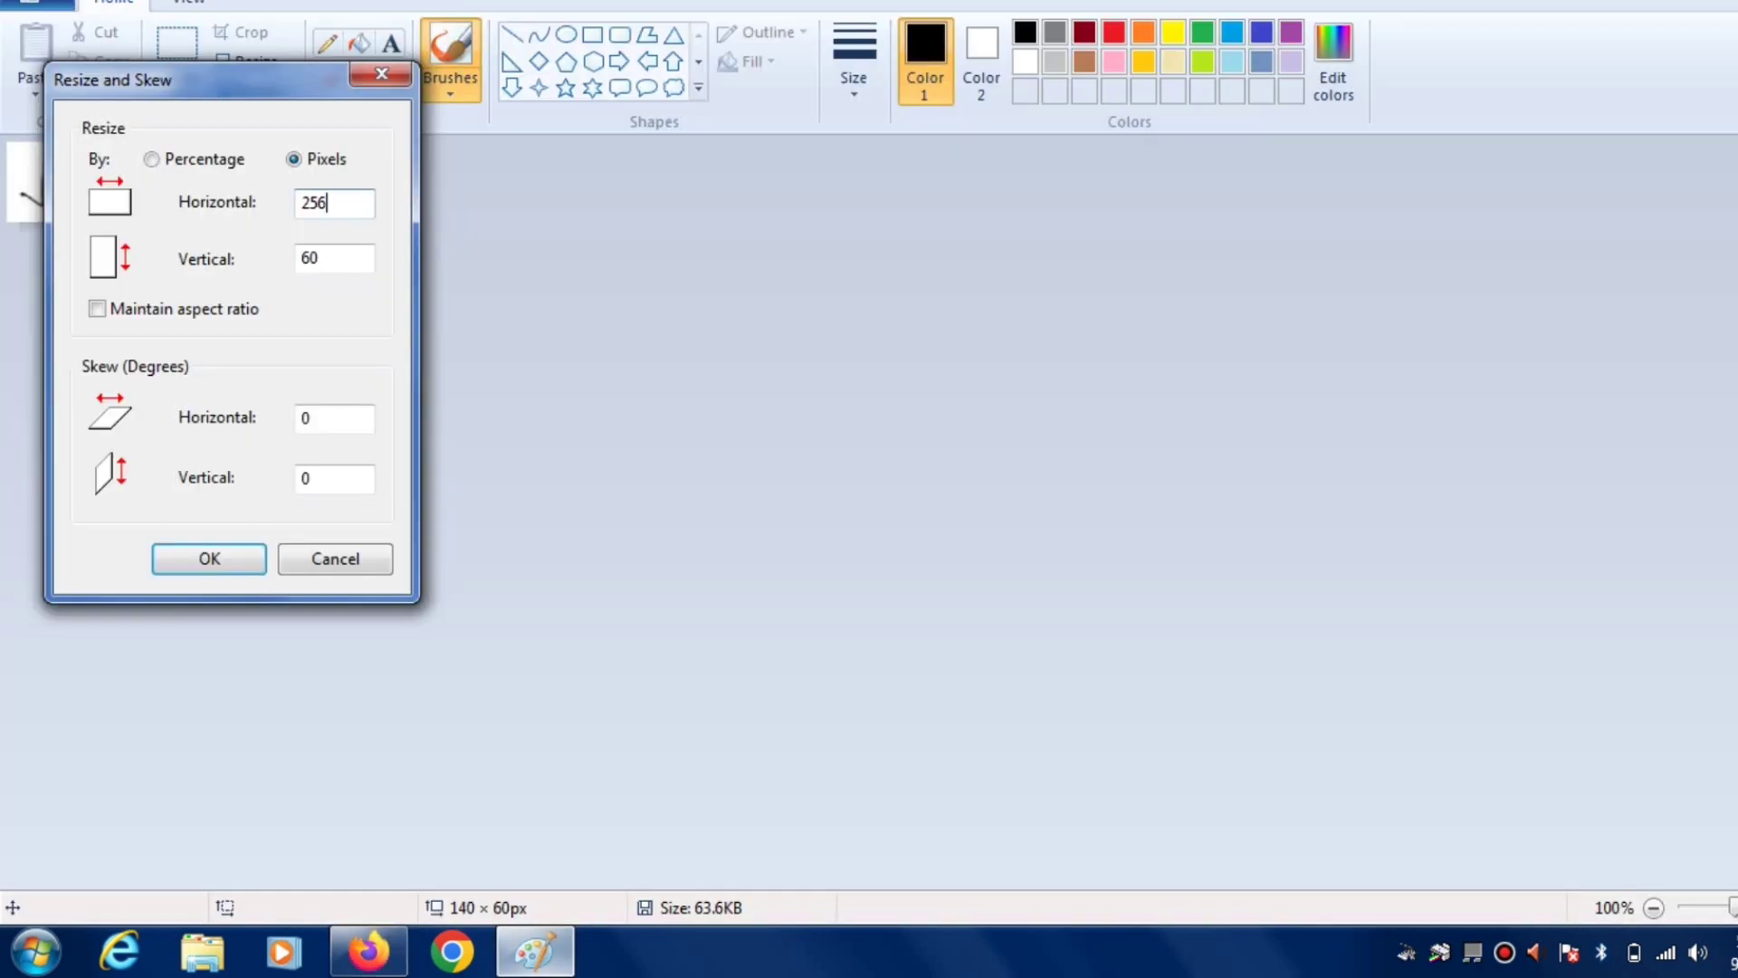
pyautogui.moveTo(324, 258); pyautogui.dragTo(303, 258)
pyautogui.write('64')
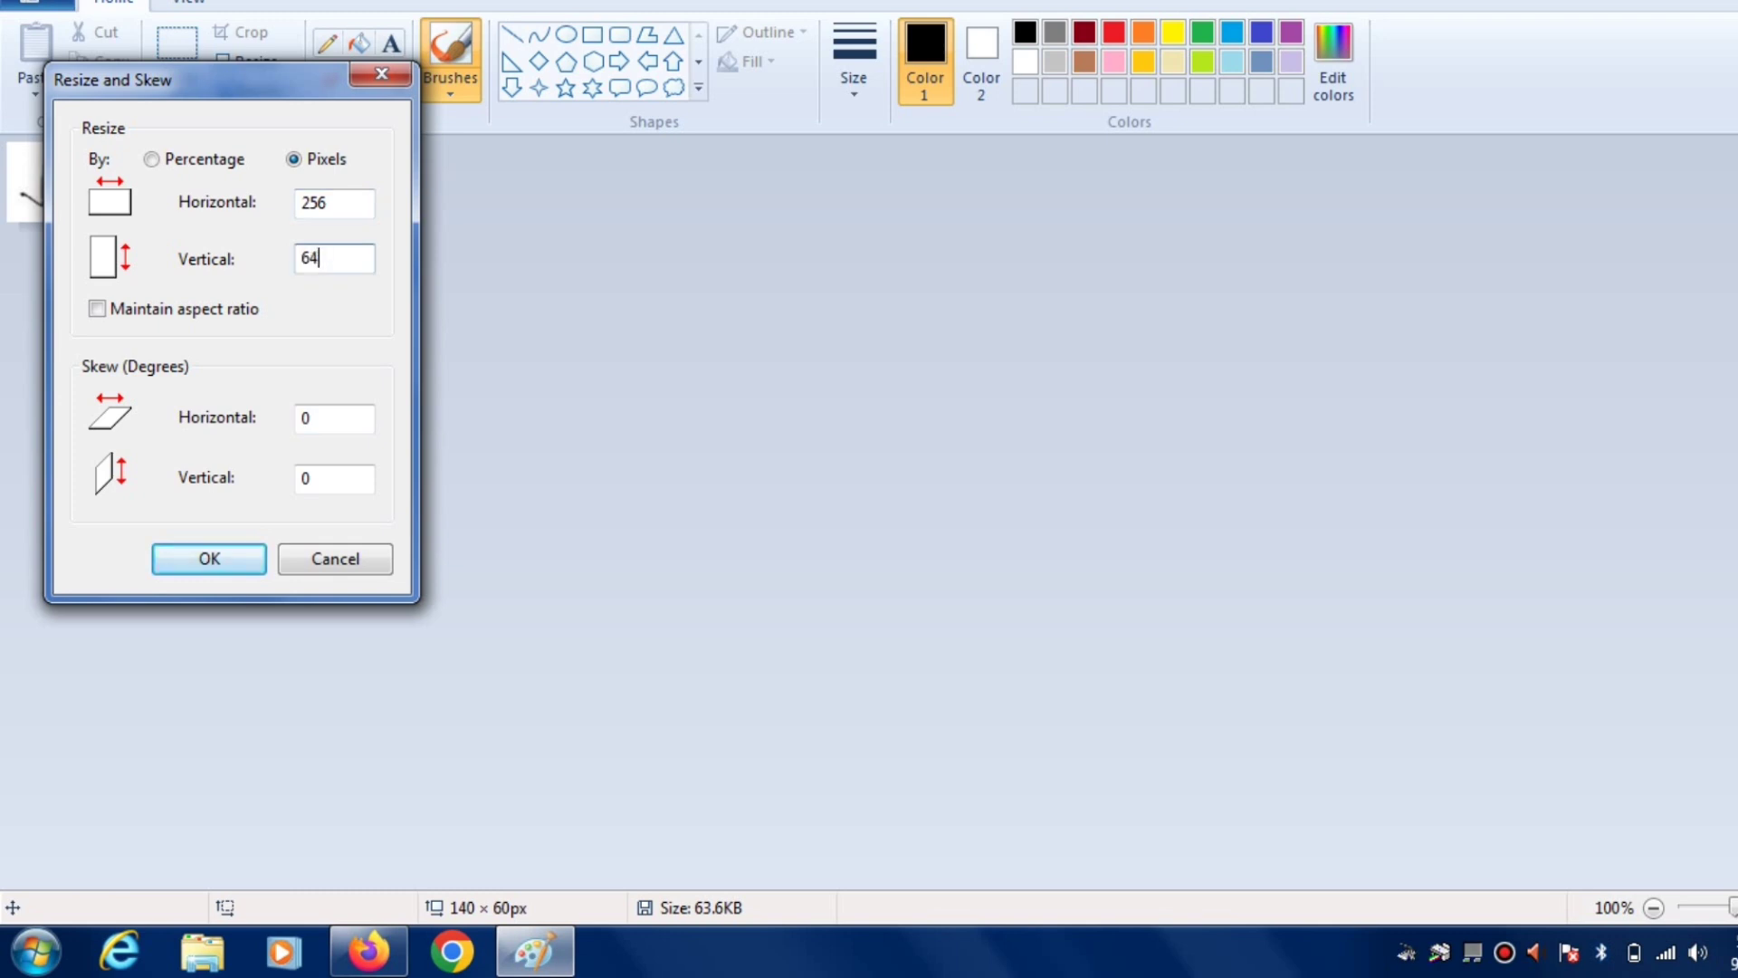
pyautogui.click(209, 559)
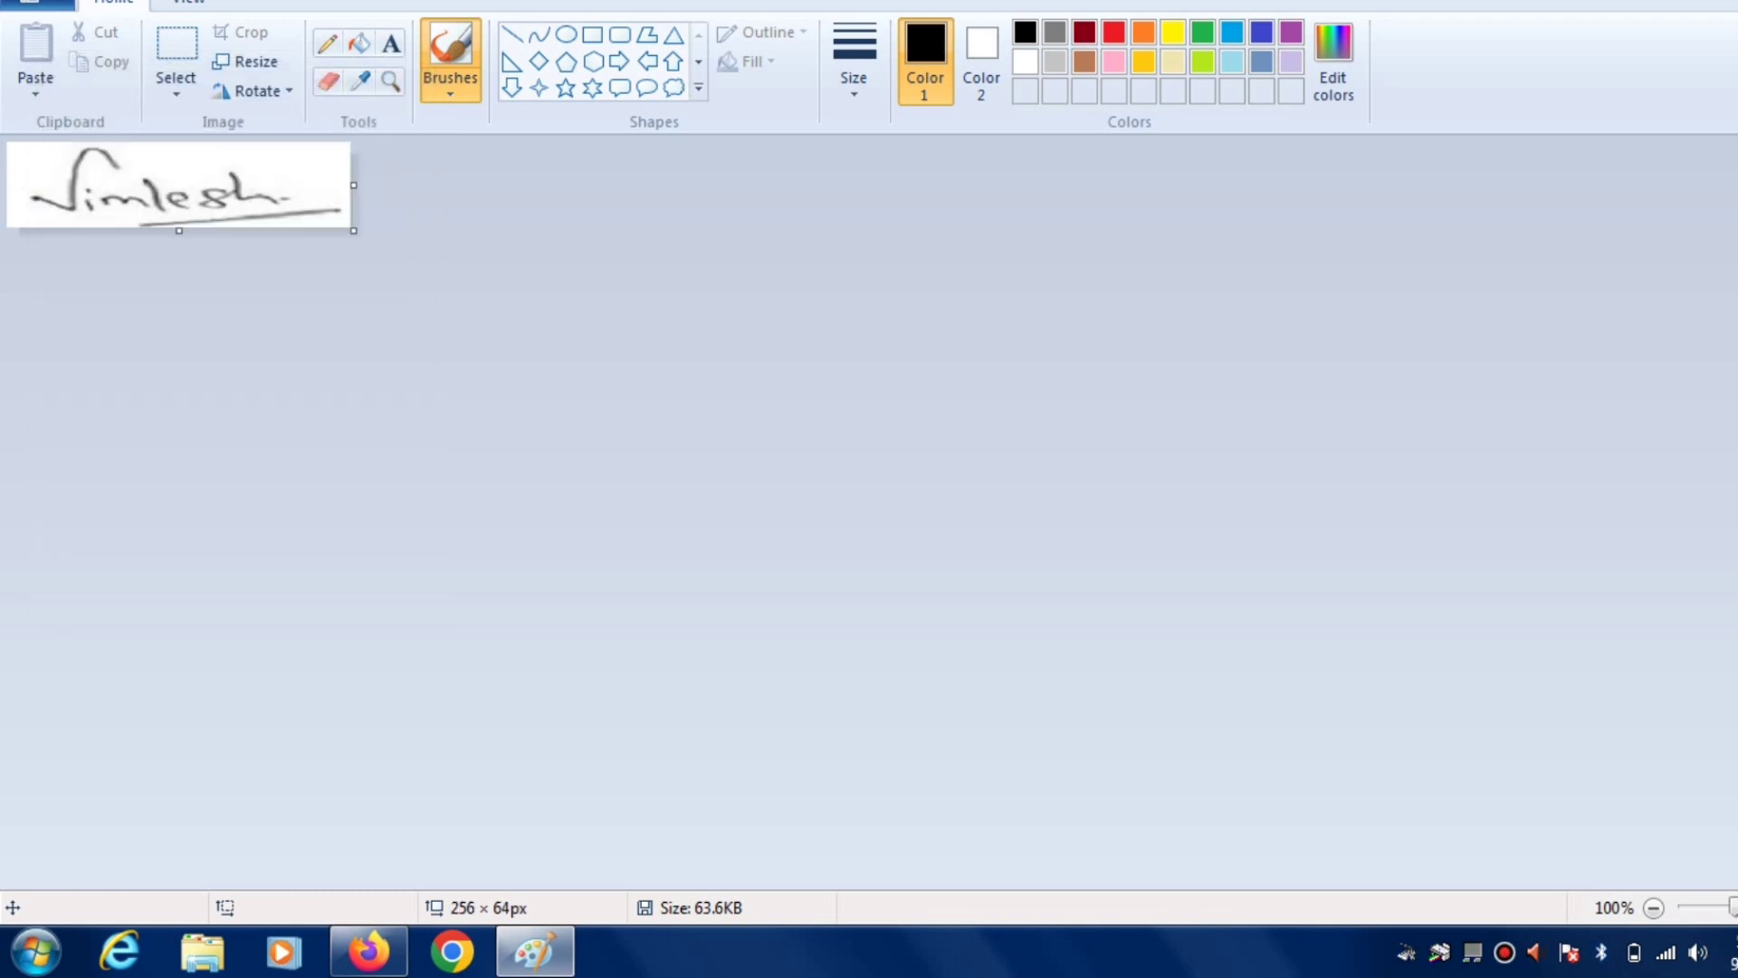
# Step: Save the resized signature as a new image named s on the desktop
pyautogui.click(36, 5)
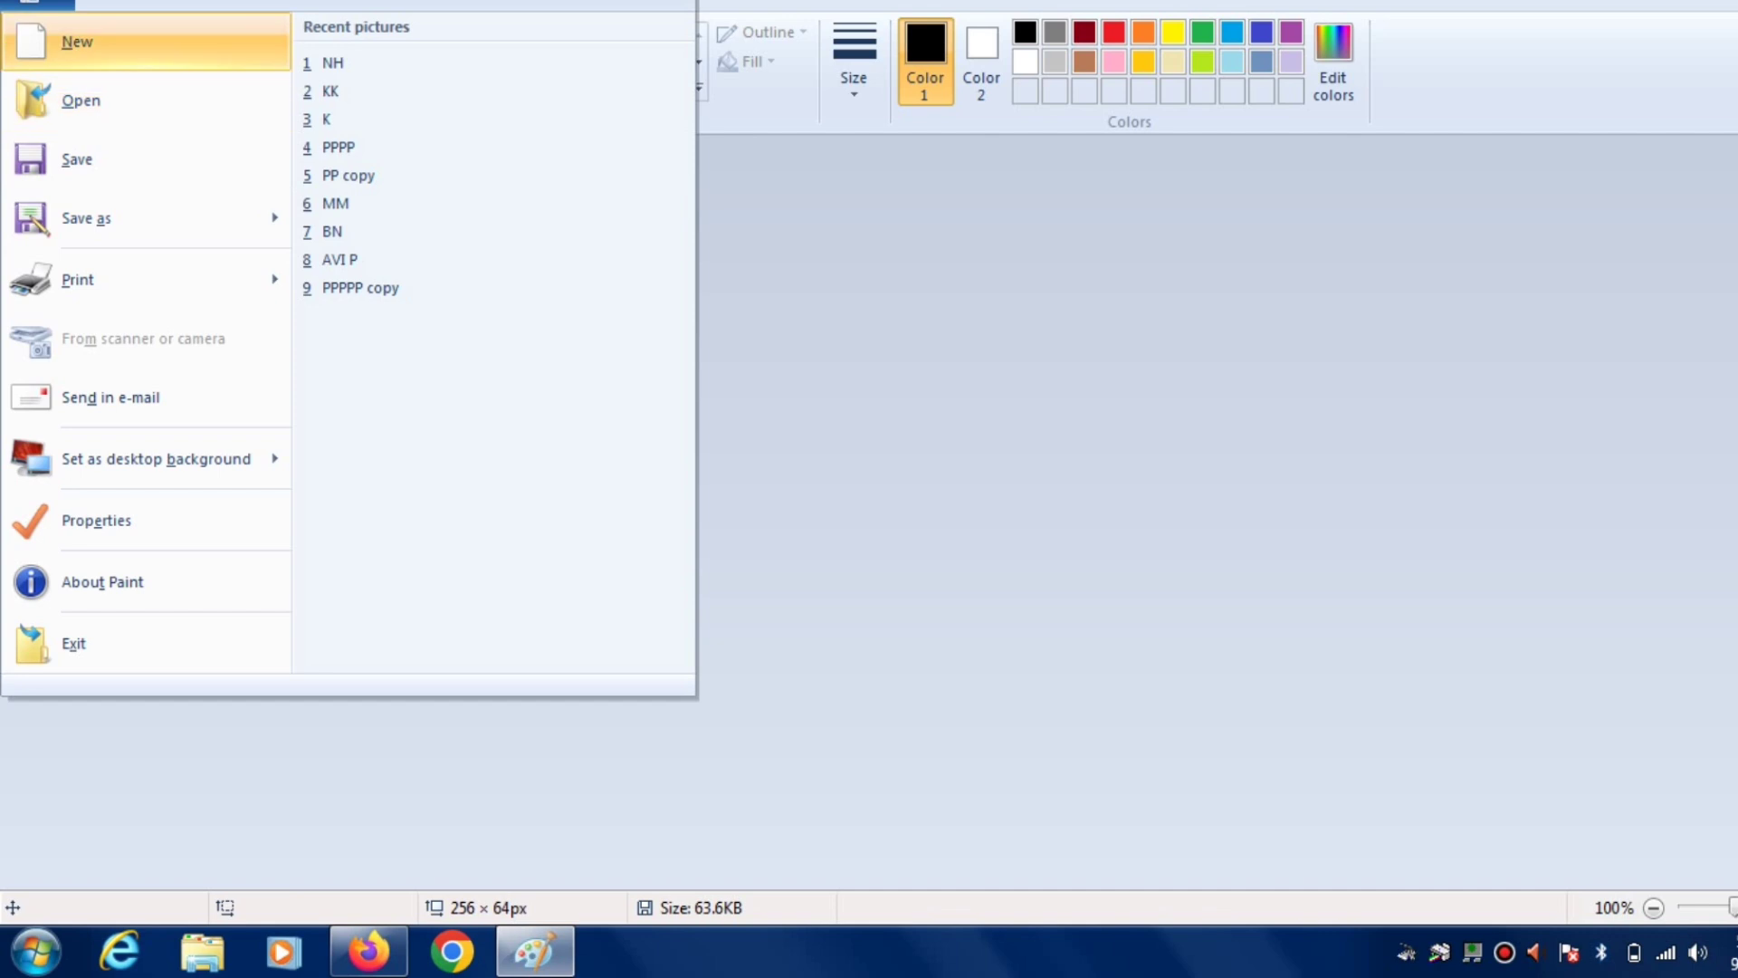
pyautogui.click(86, 218)
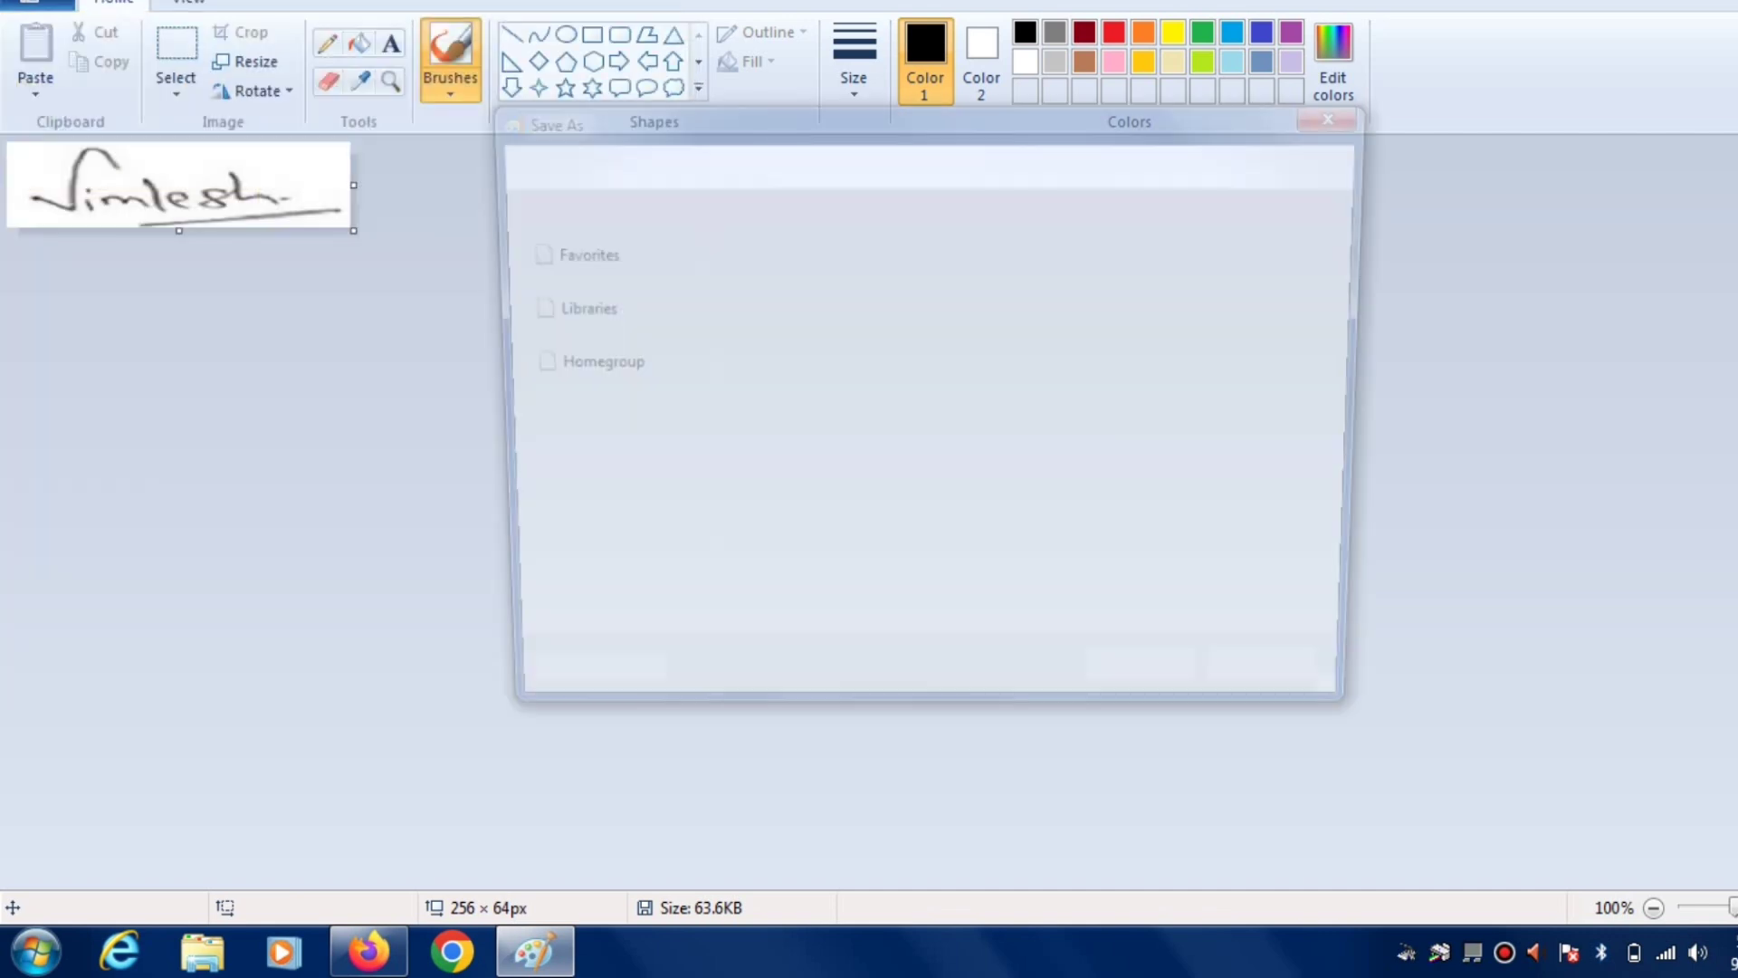
pyautogui.write('s')
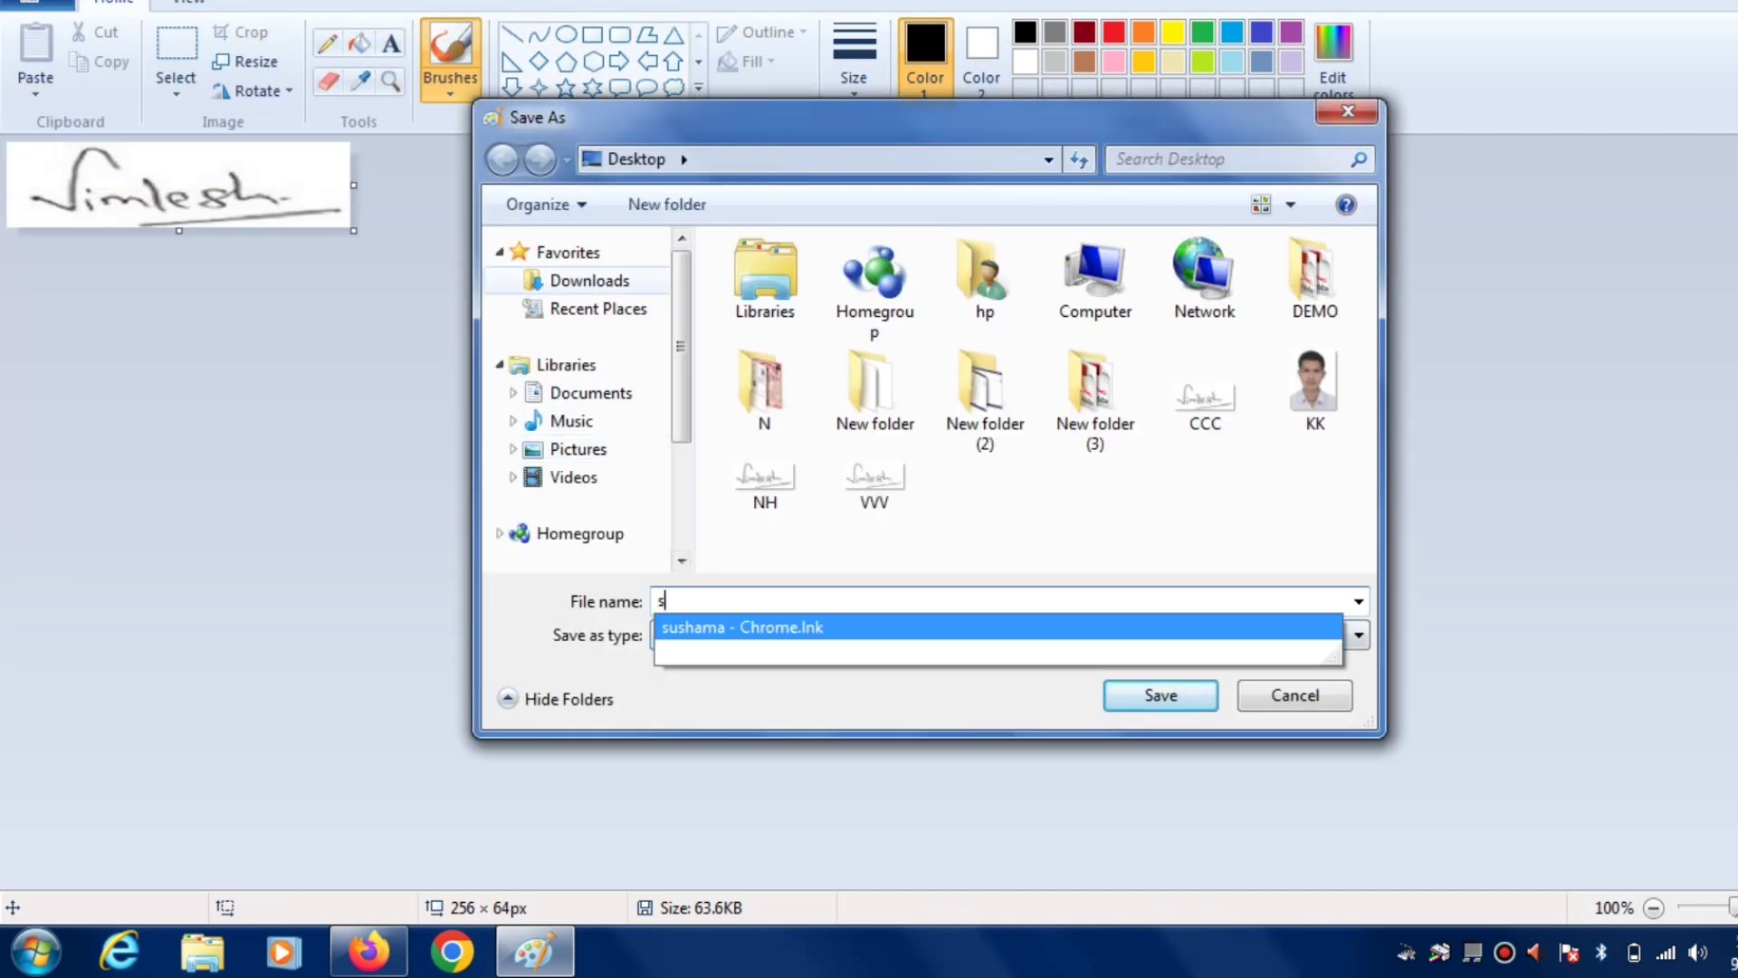
pyautogui.click(819, 536)
pyautogui.press('Return')
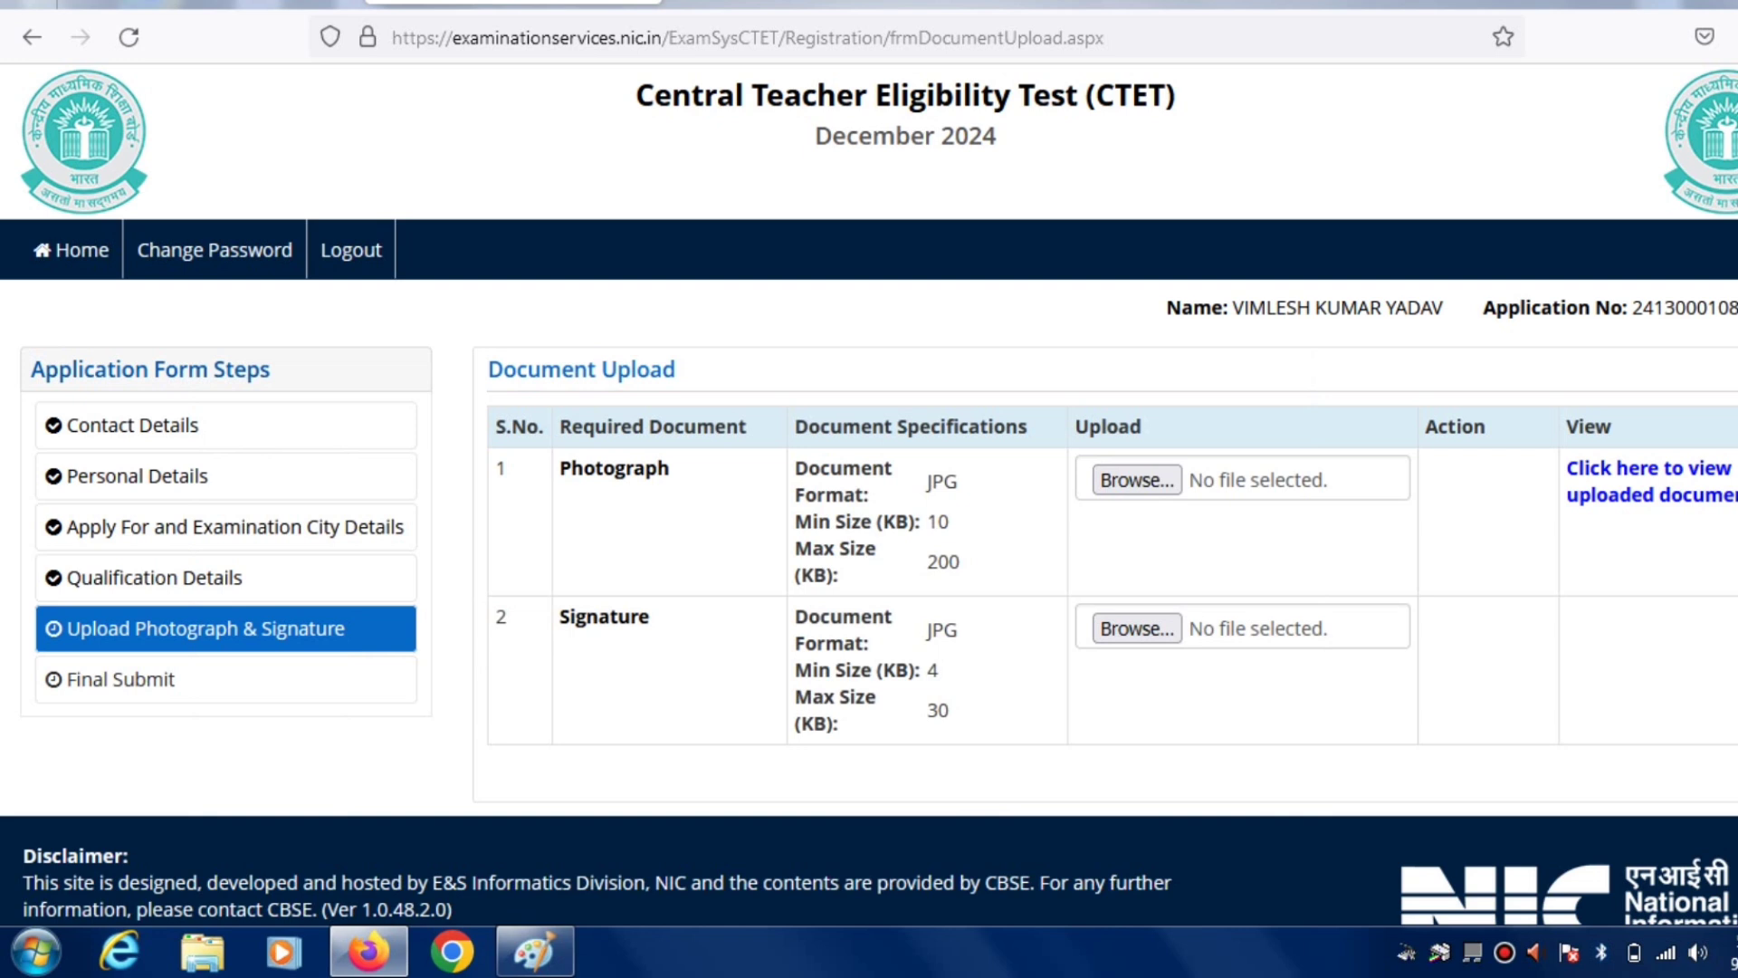
# Step: Check the form's maximum signature size and the file details of image s on the desktop
pyautogui.moveTo(950, 710); pyautogui.dragTo(938, 711)
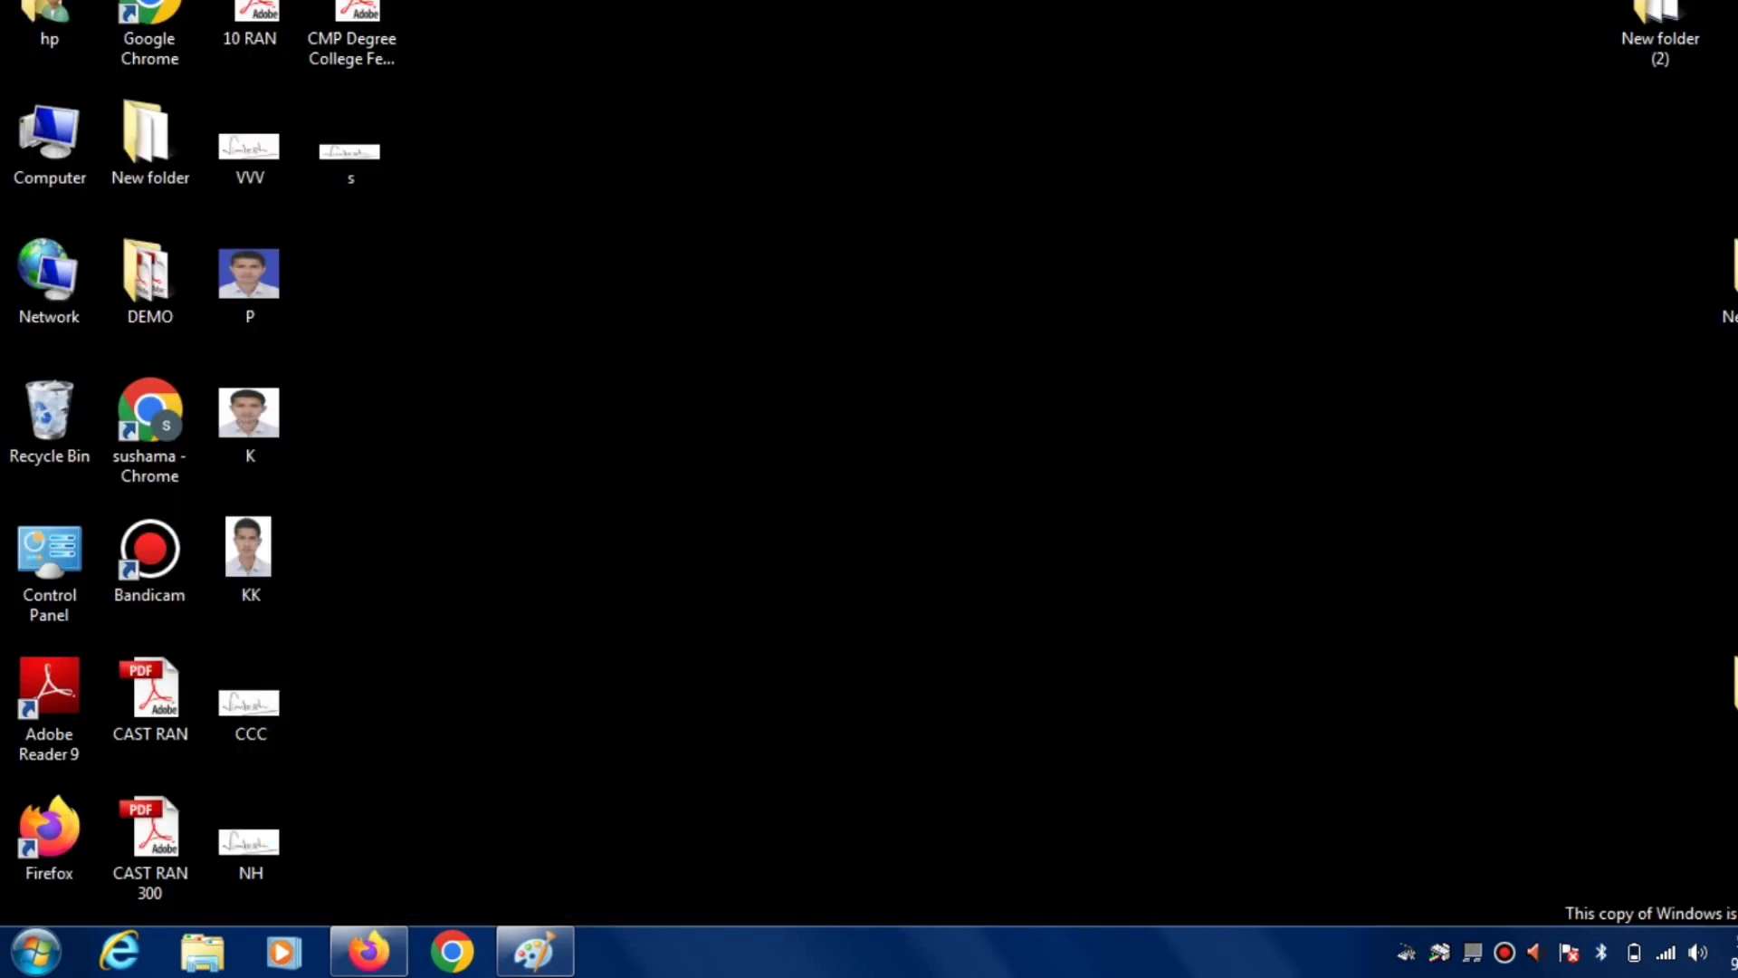
pyautogui.click(351, 149)
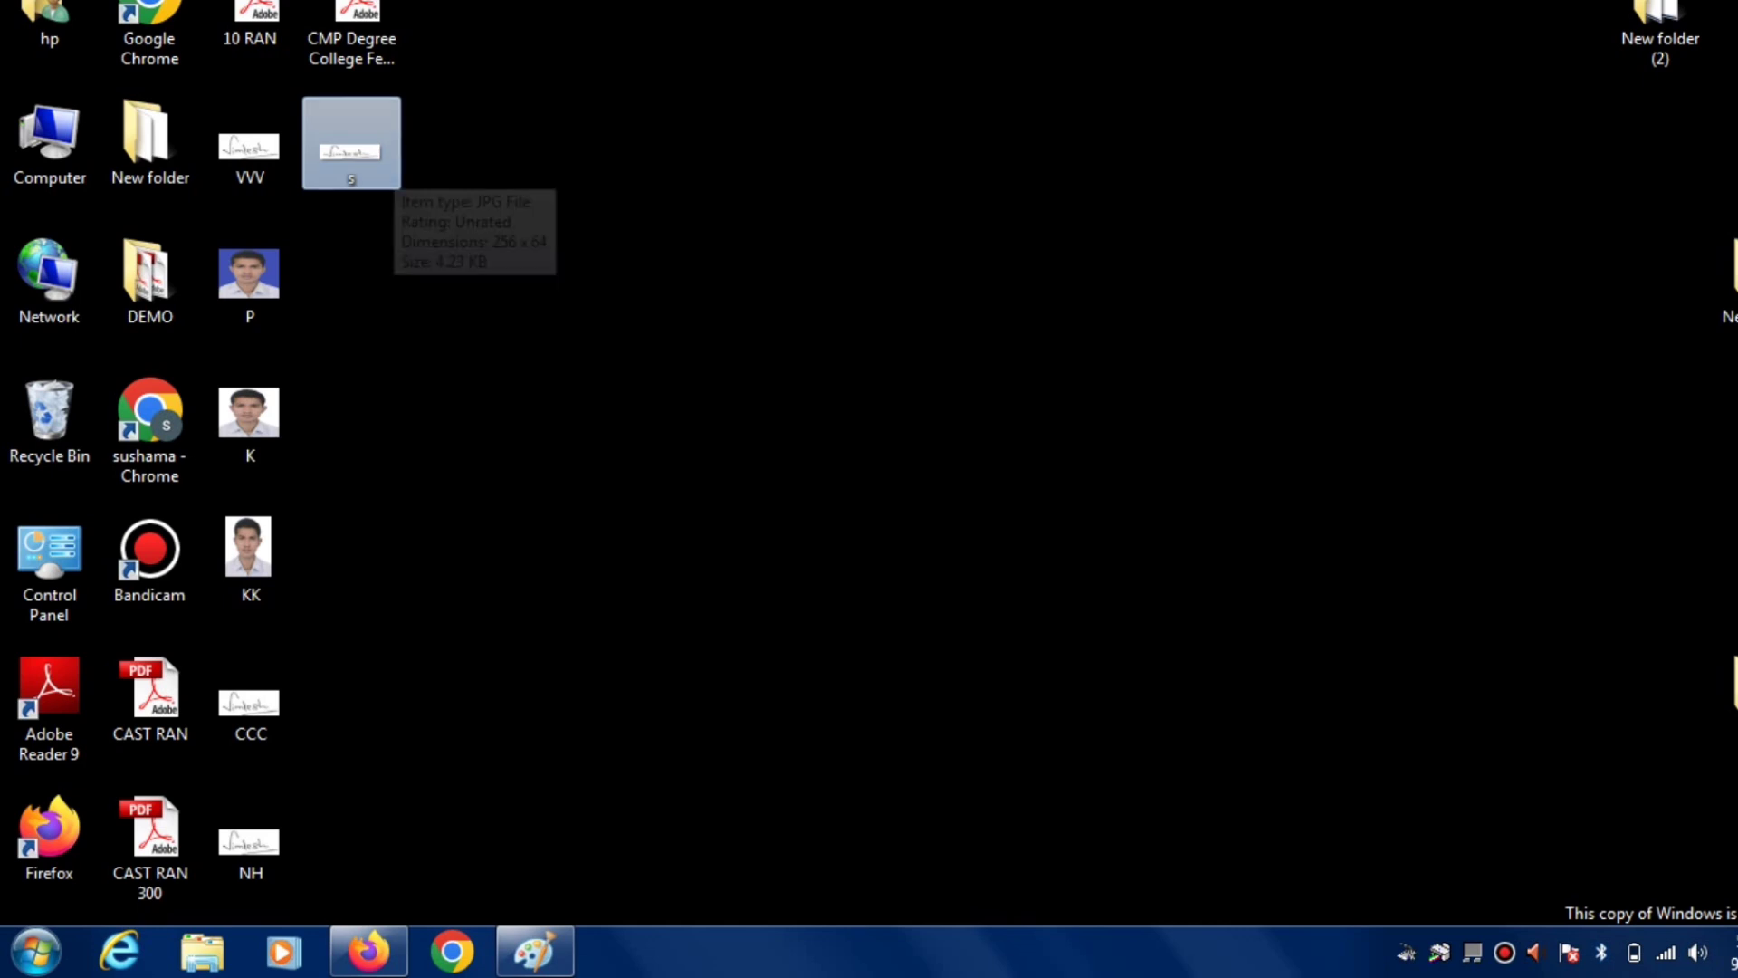
# Step: Switch to Chrome, search for "jpg pi 6", and open the Pi7 tool Compress Image To 10kb
pyautogui.click(453, 952)
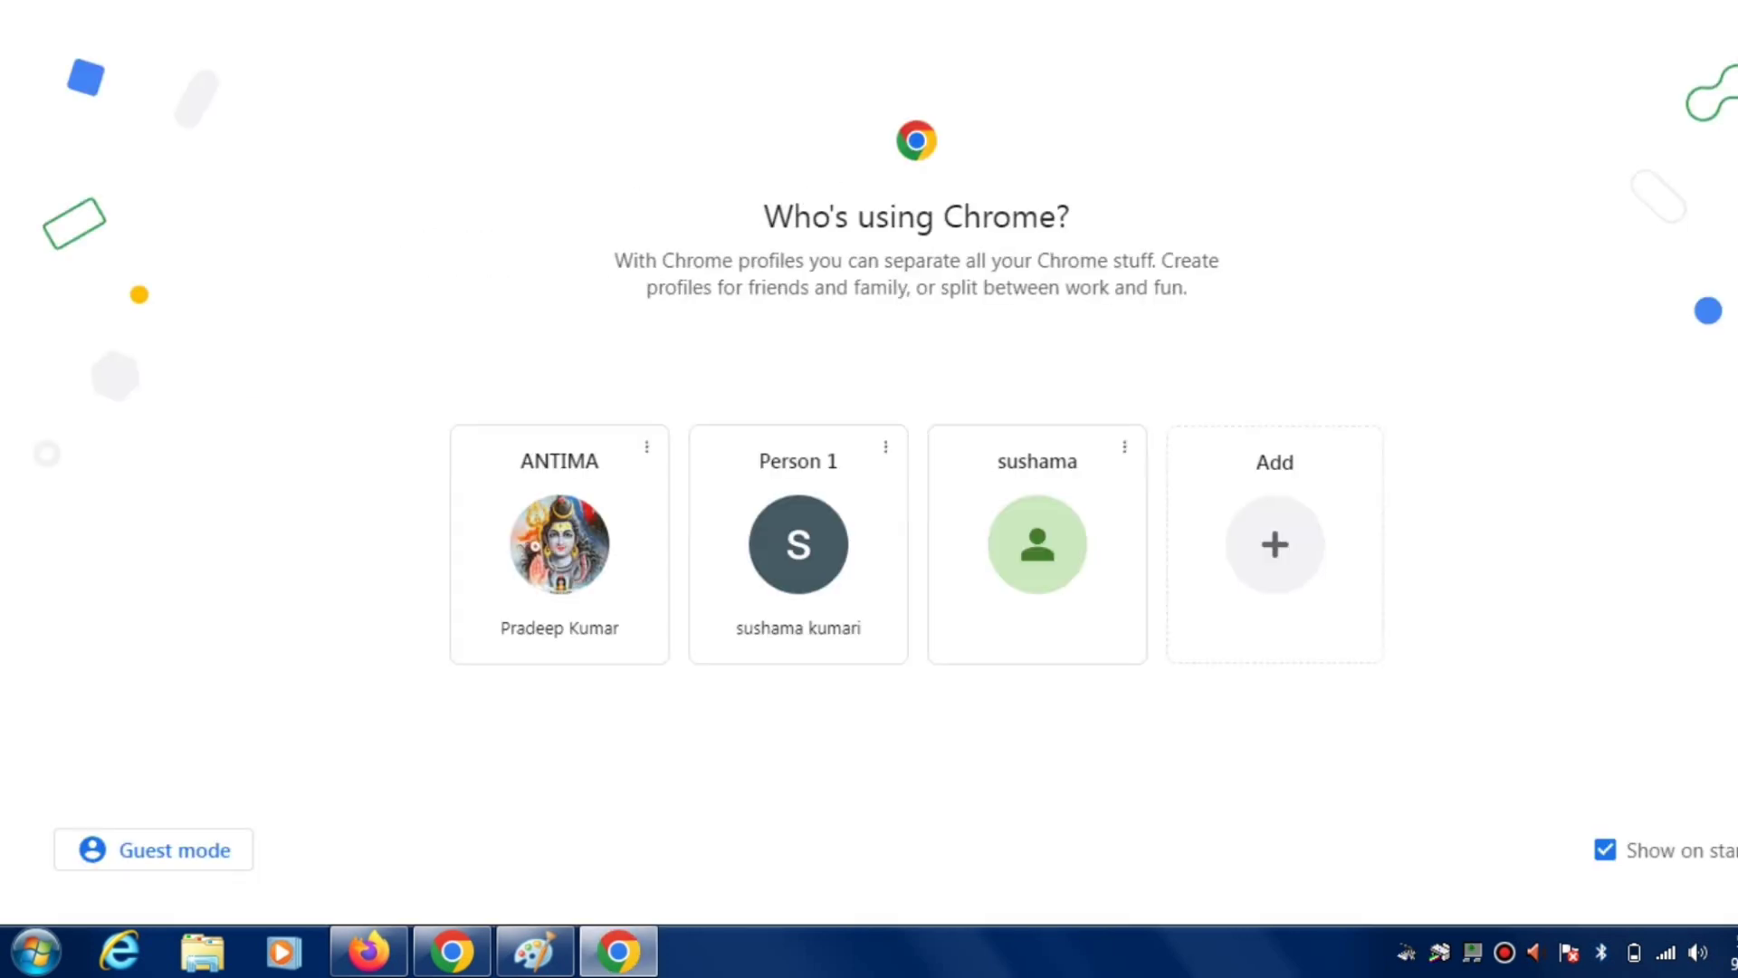
pyautogui.click(560, 544)
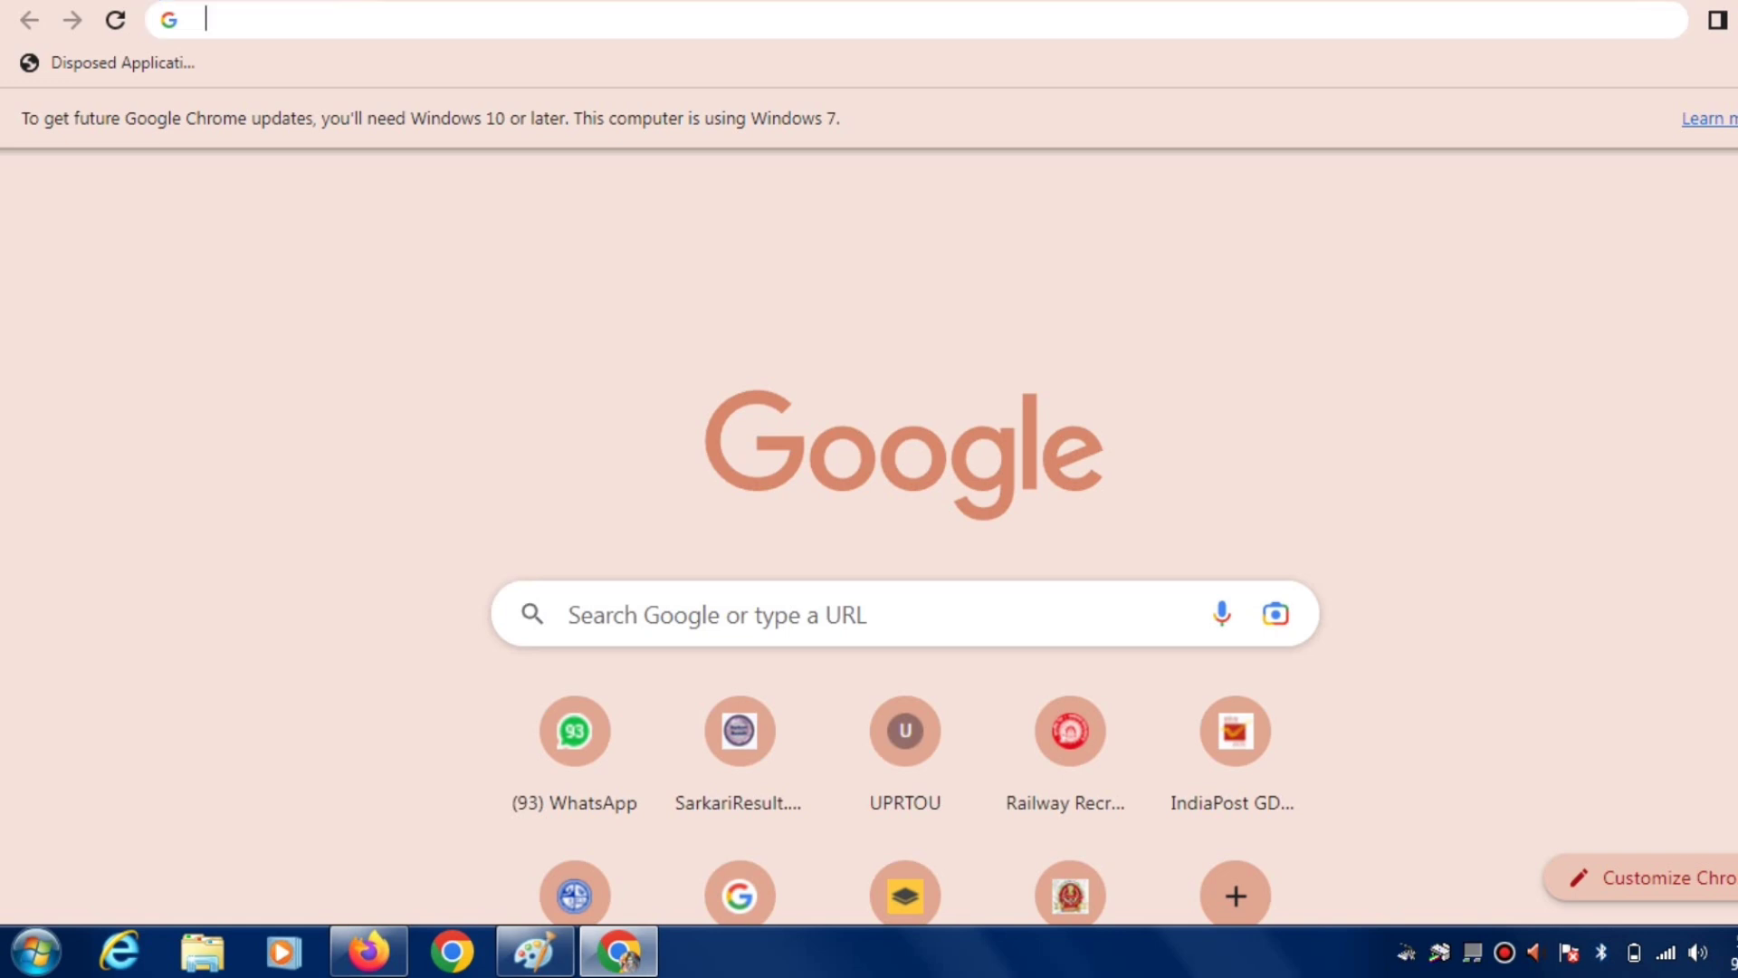
pyautogui.write('jpg ')
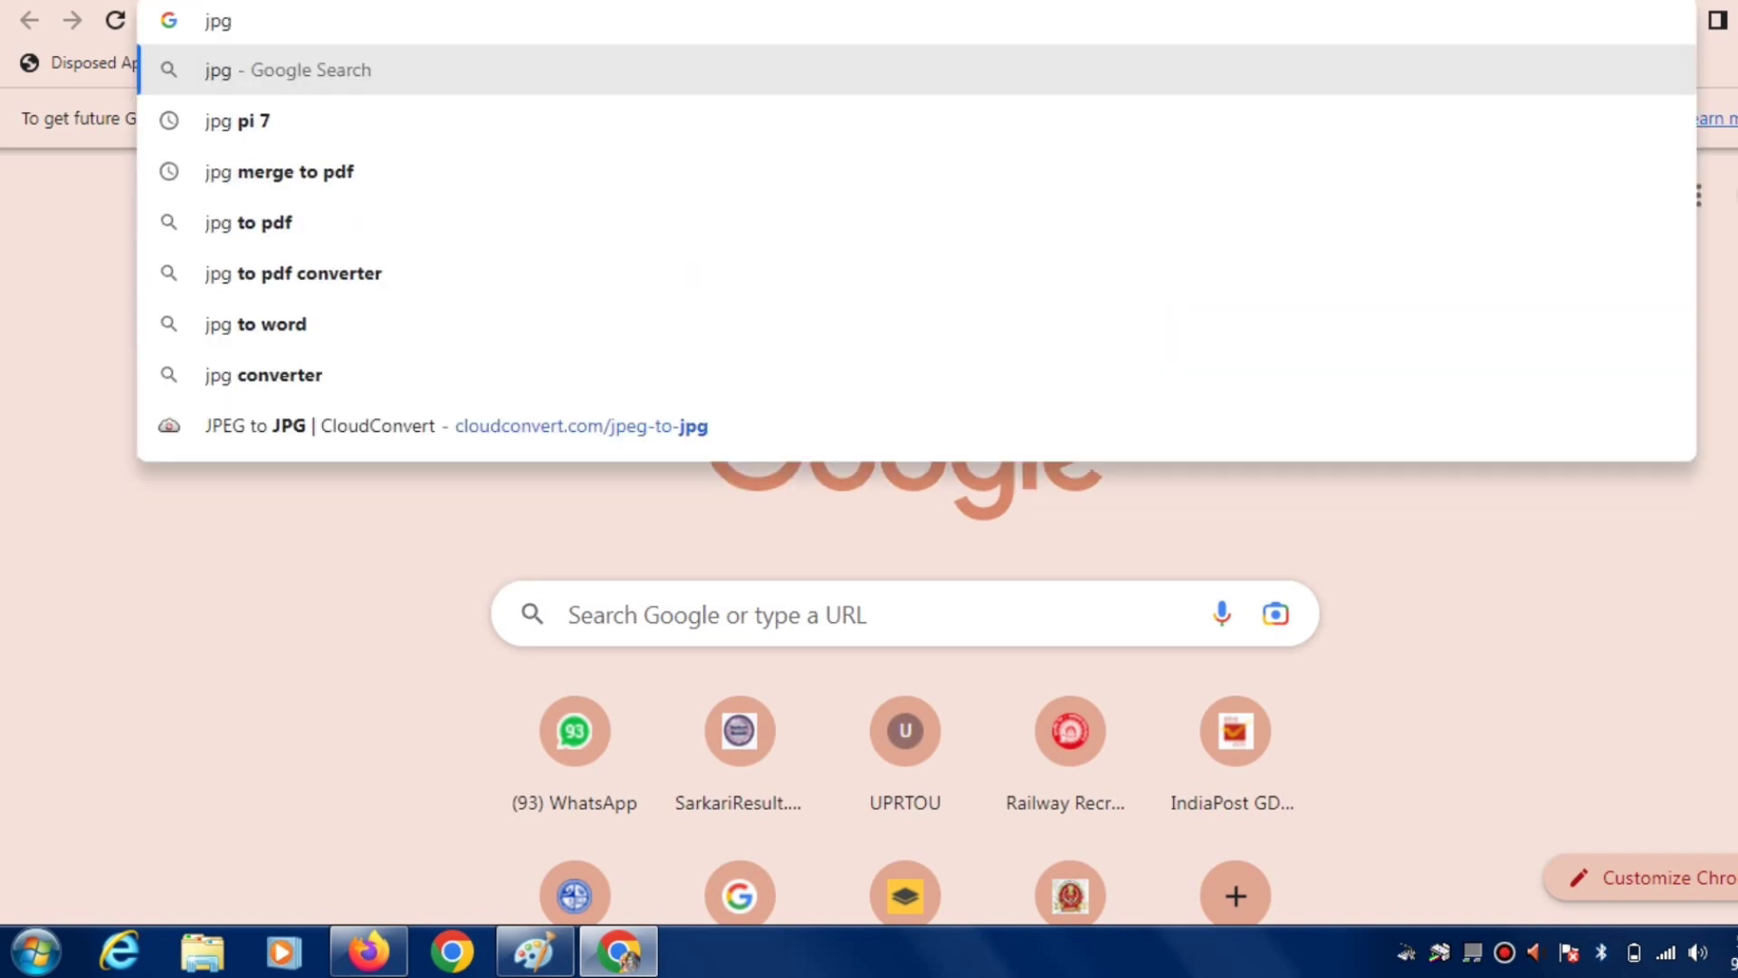
pyautogui.write('pi 6')
pyautogui.press('Return')
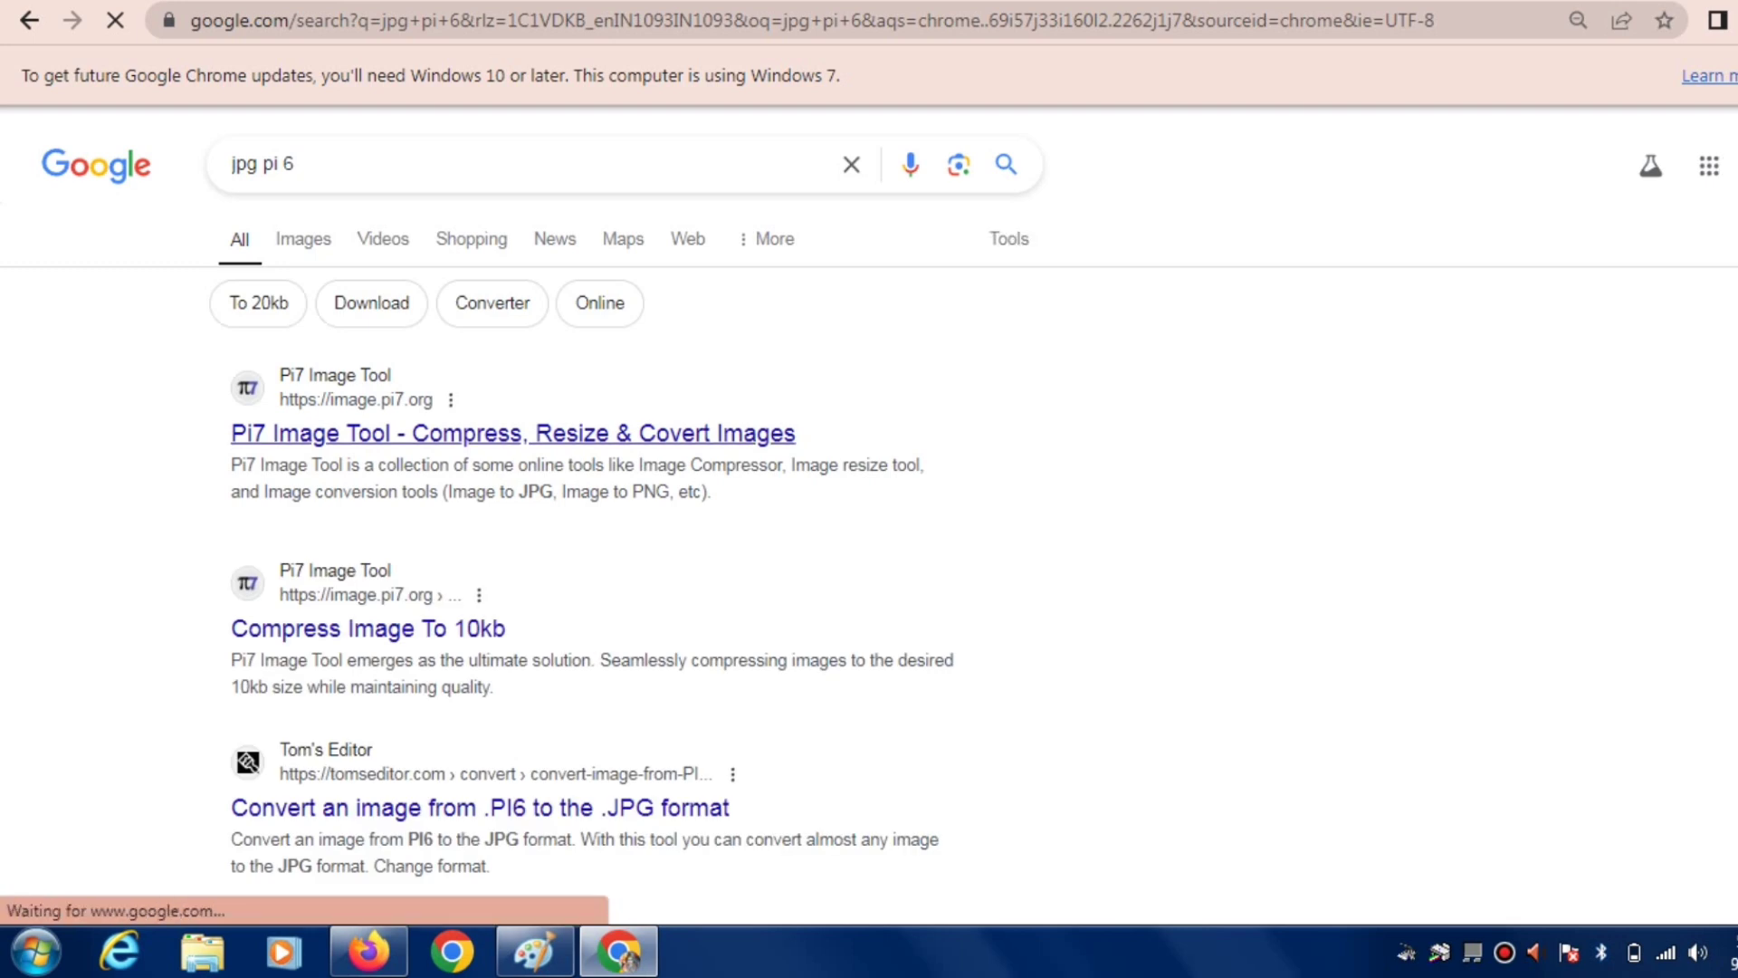
pyautogui.click(512, 433)
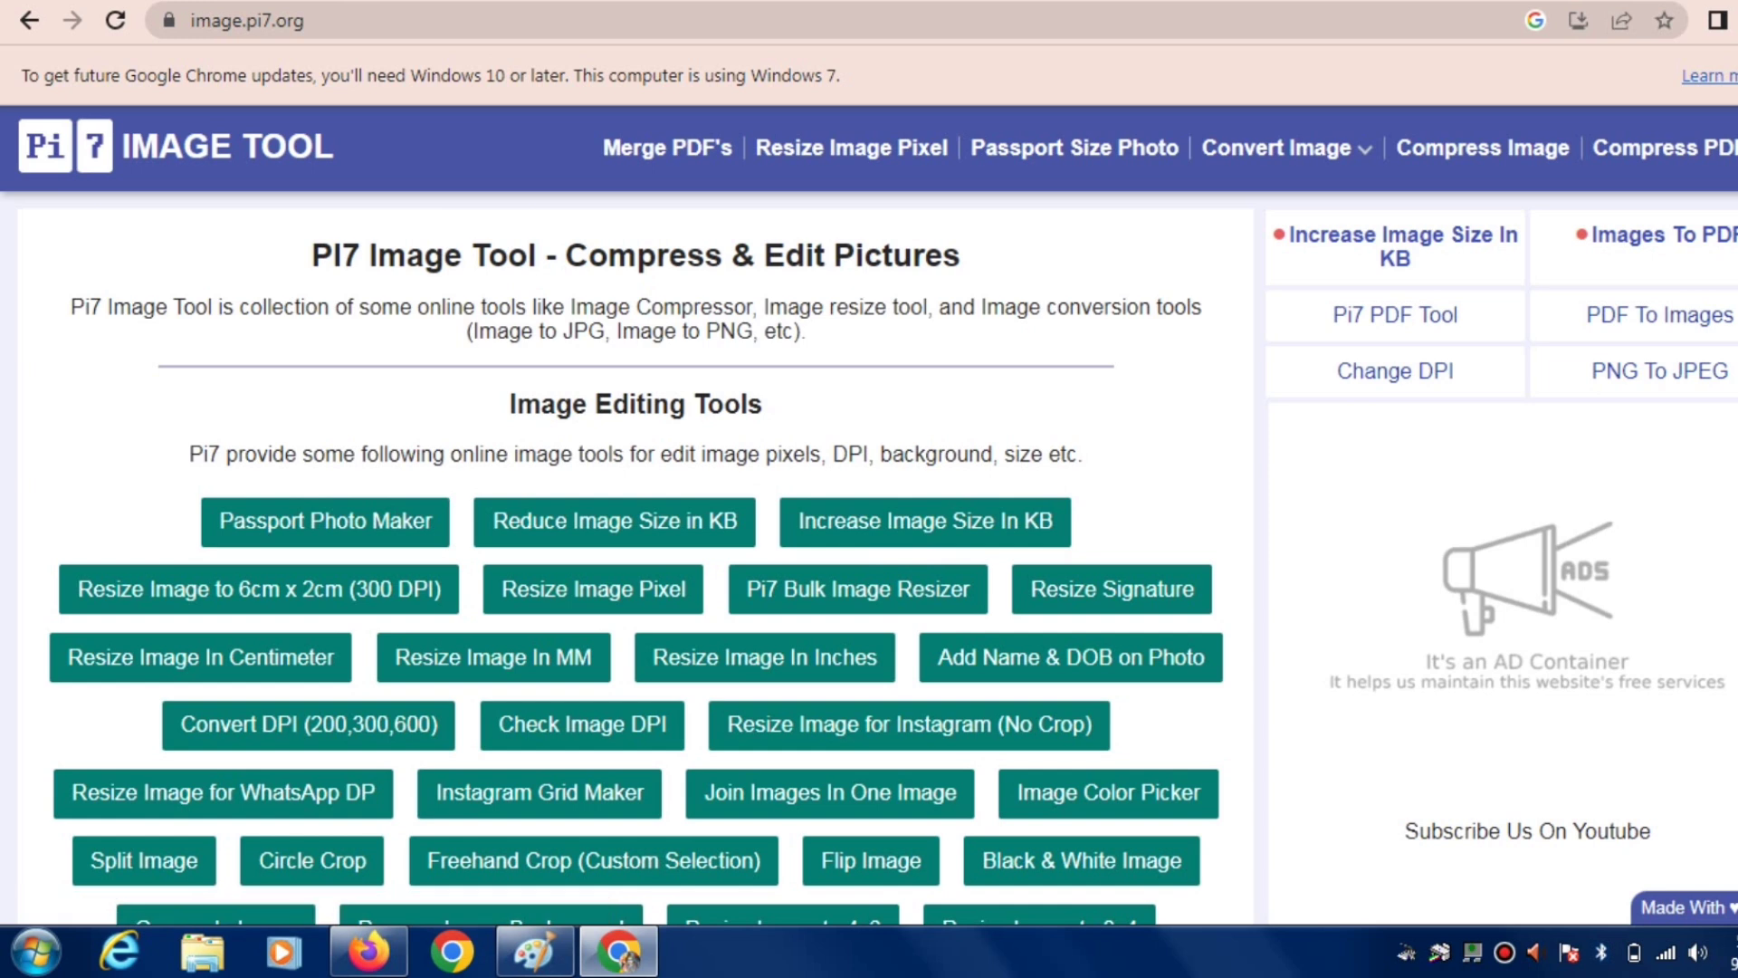
pyautogui.click(29, 20)
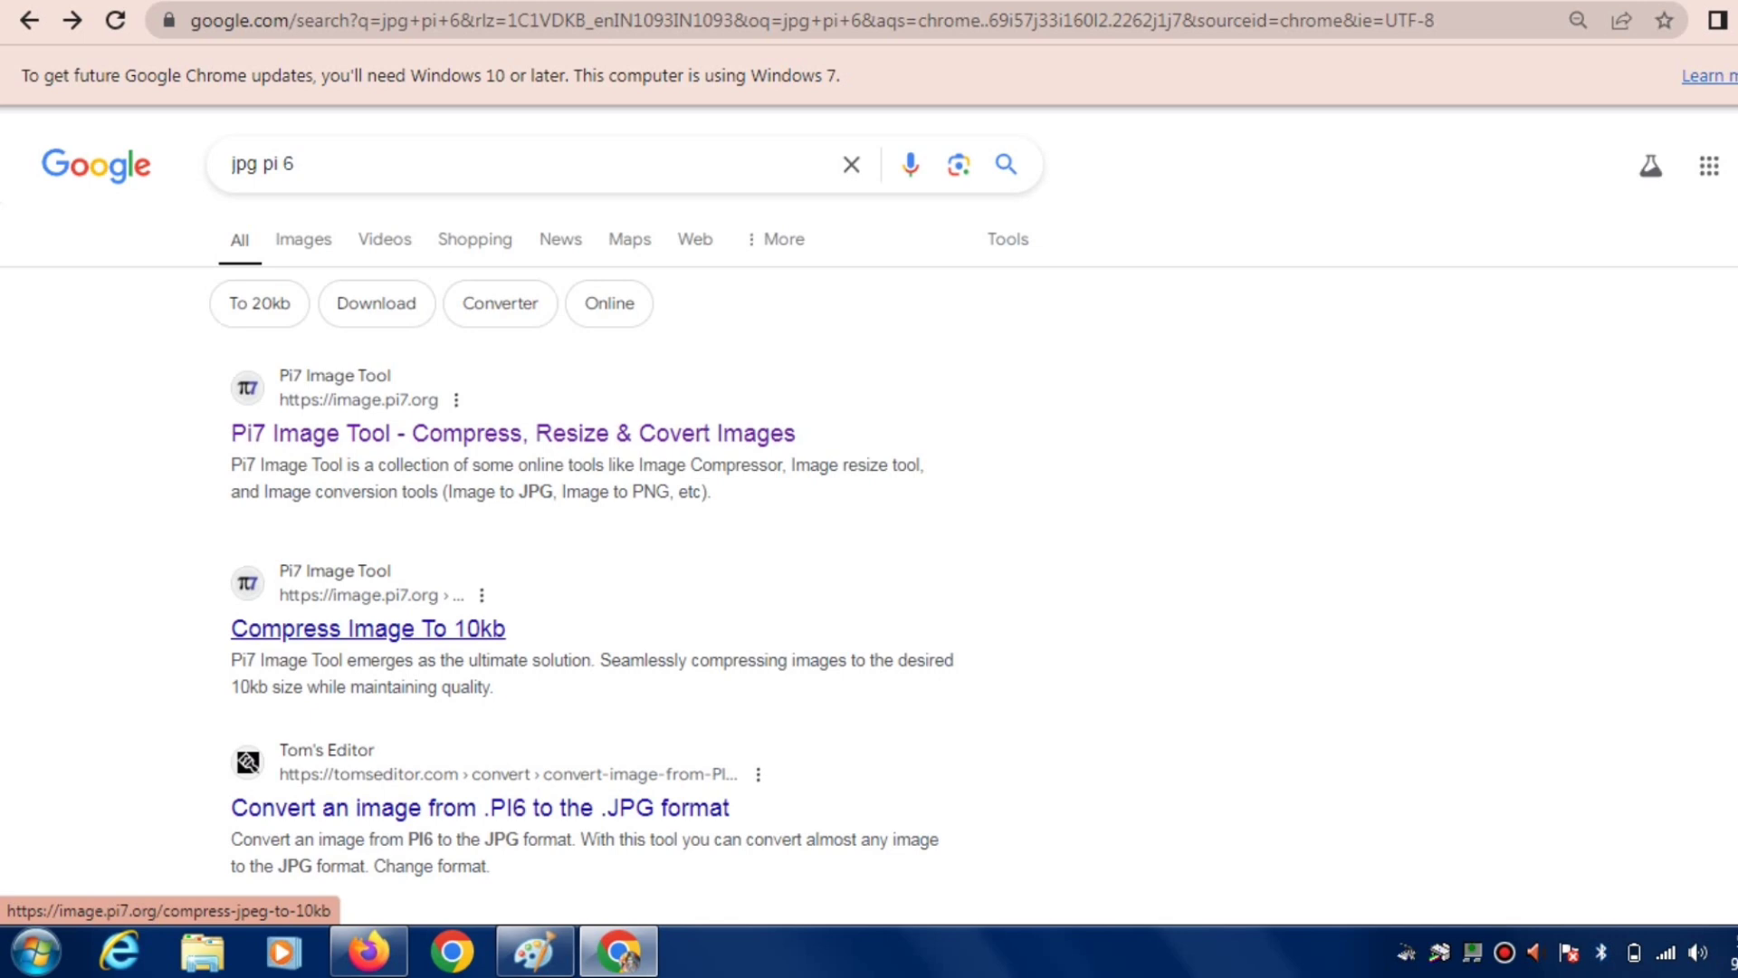
pyautogui.click(368, 628)
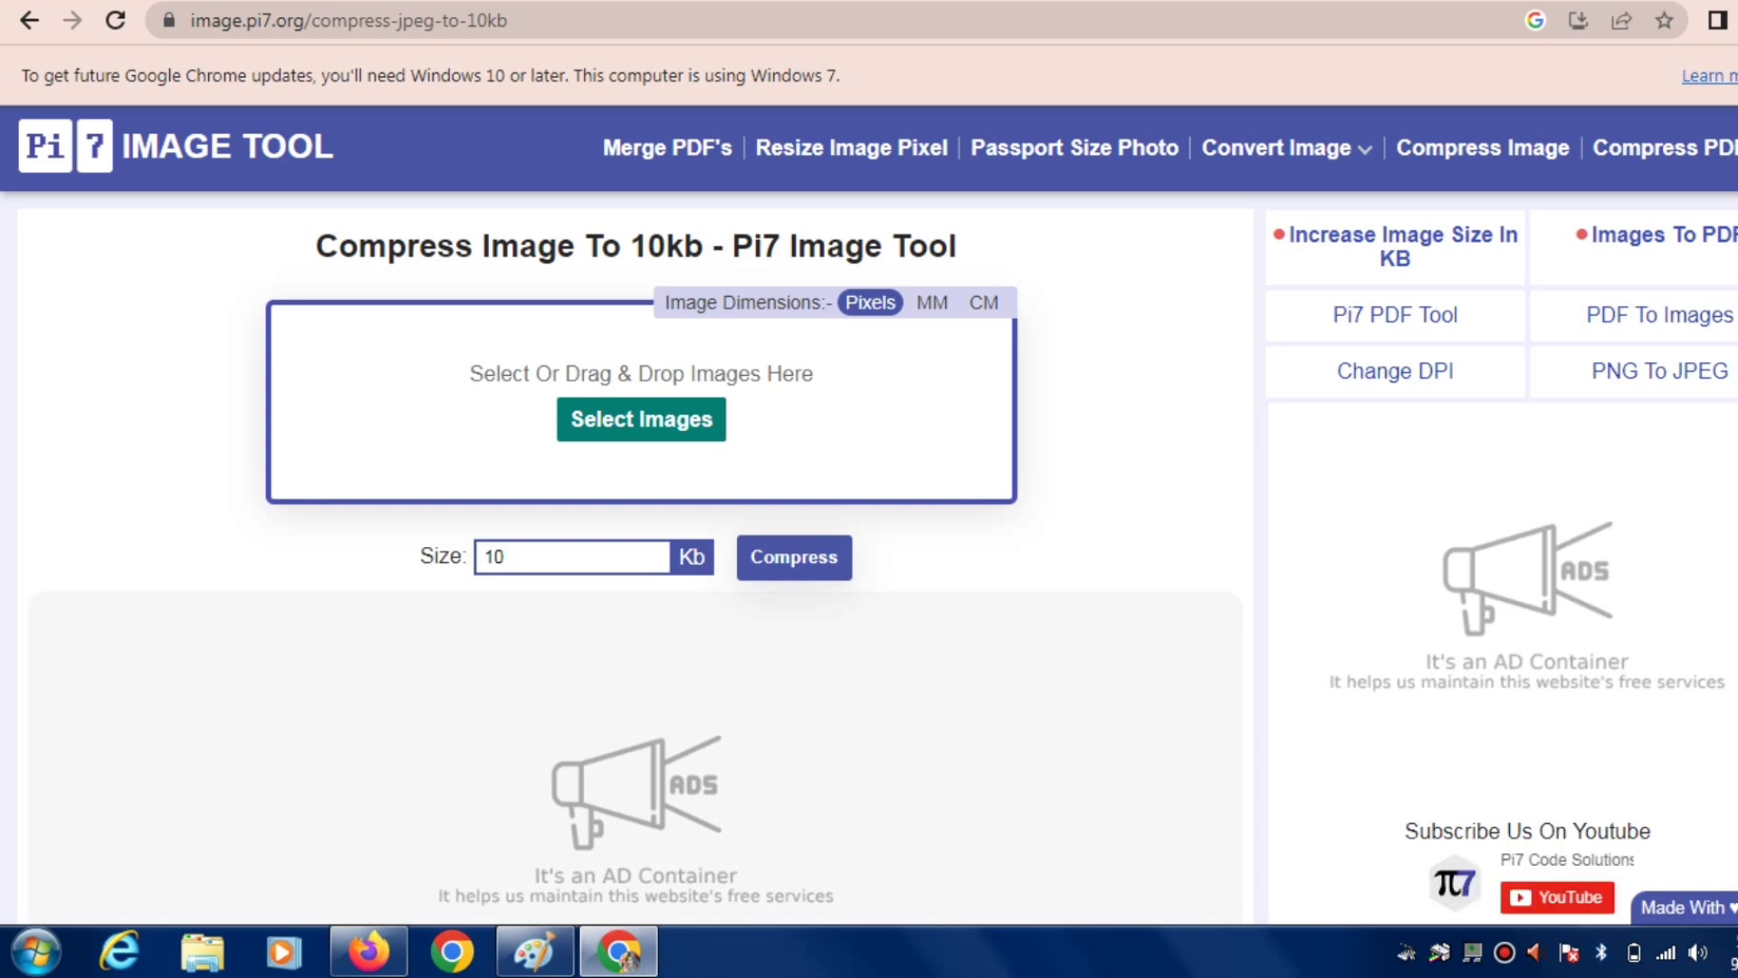
# Step: Load image s from the desktop into the compressor and set the target size to 25 KB
pyautogui.click(641, 419)
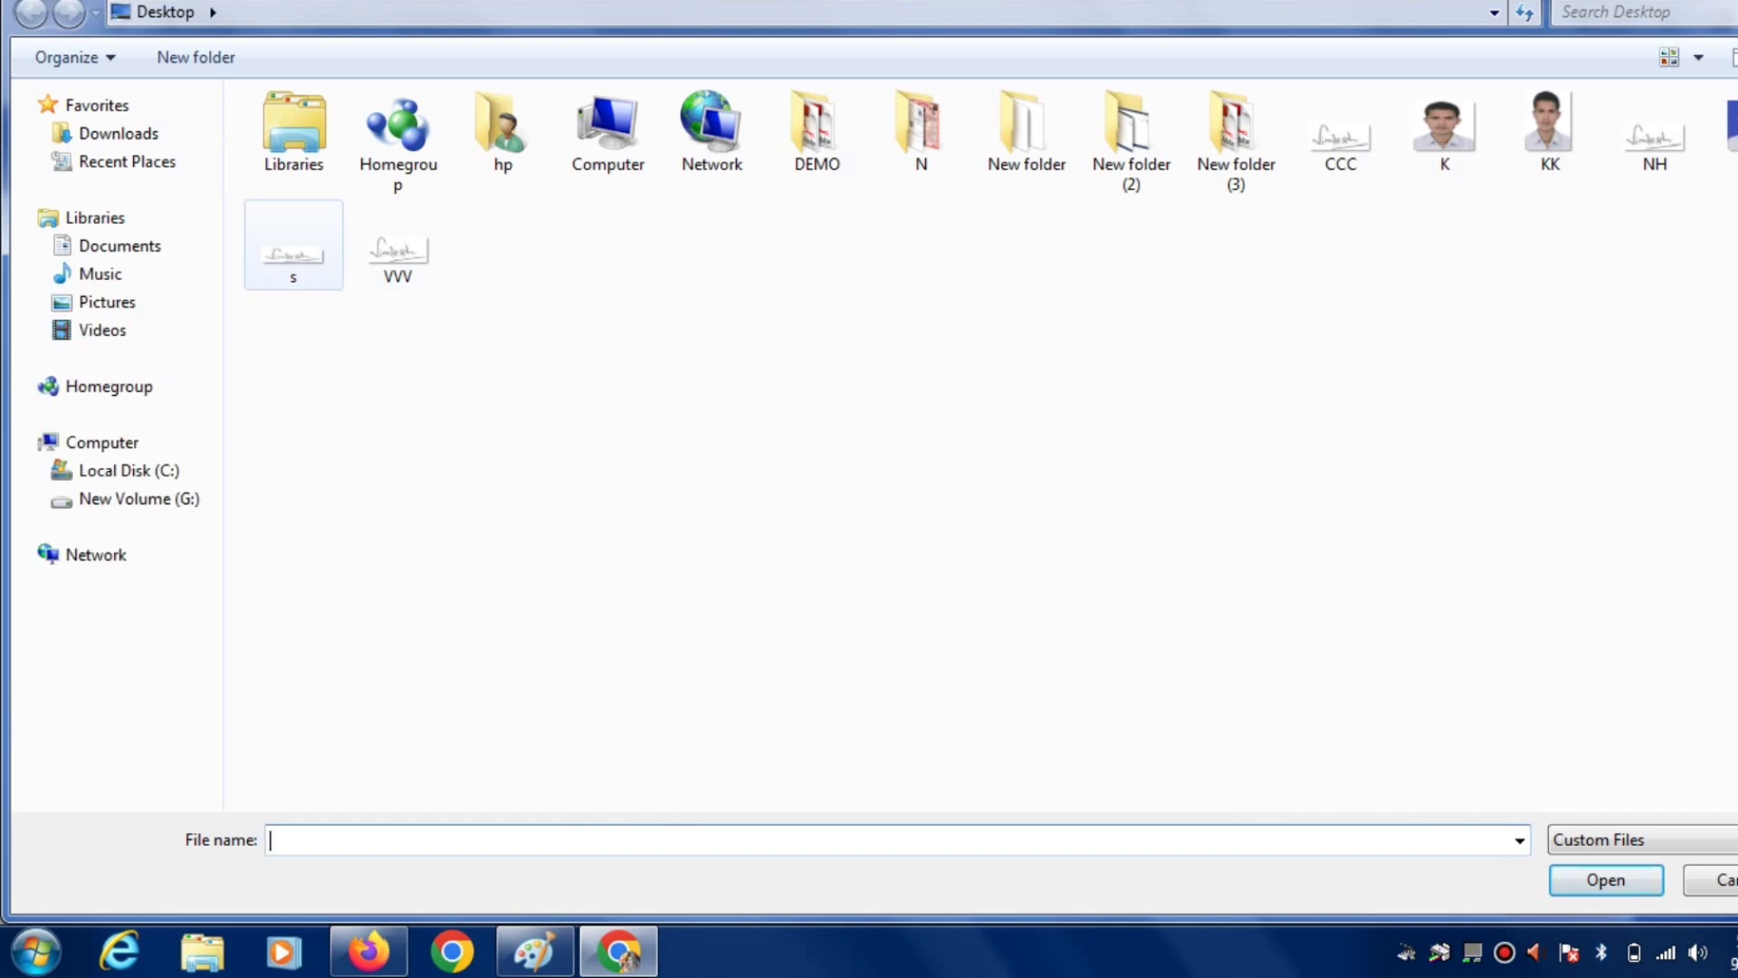
pyautogui.doubleClick(293, 246)
pyautogui.doubleClick(495, 722)
pyautogui.write('25')
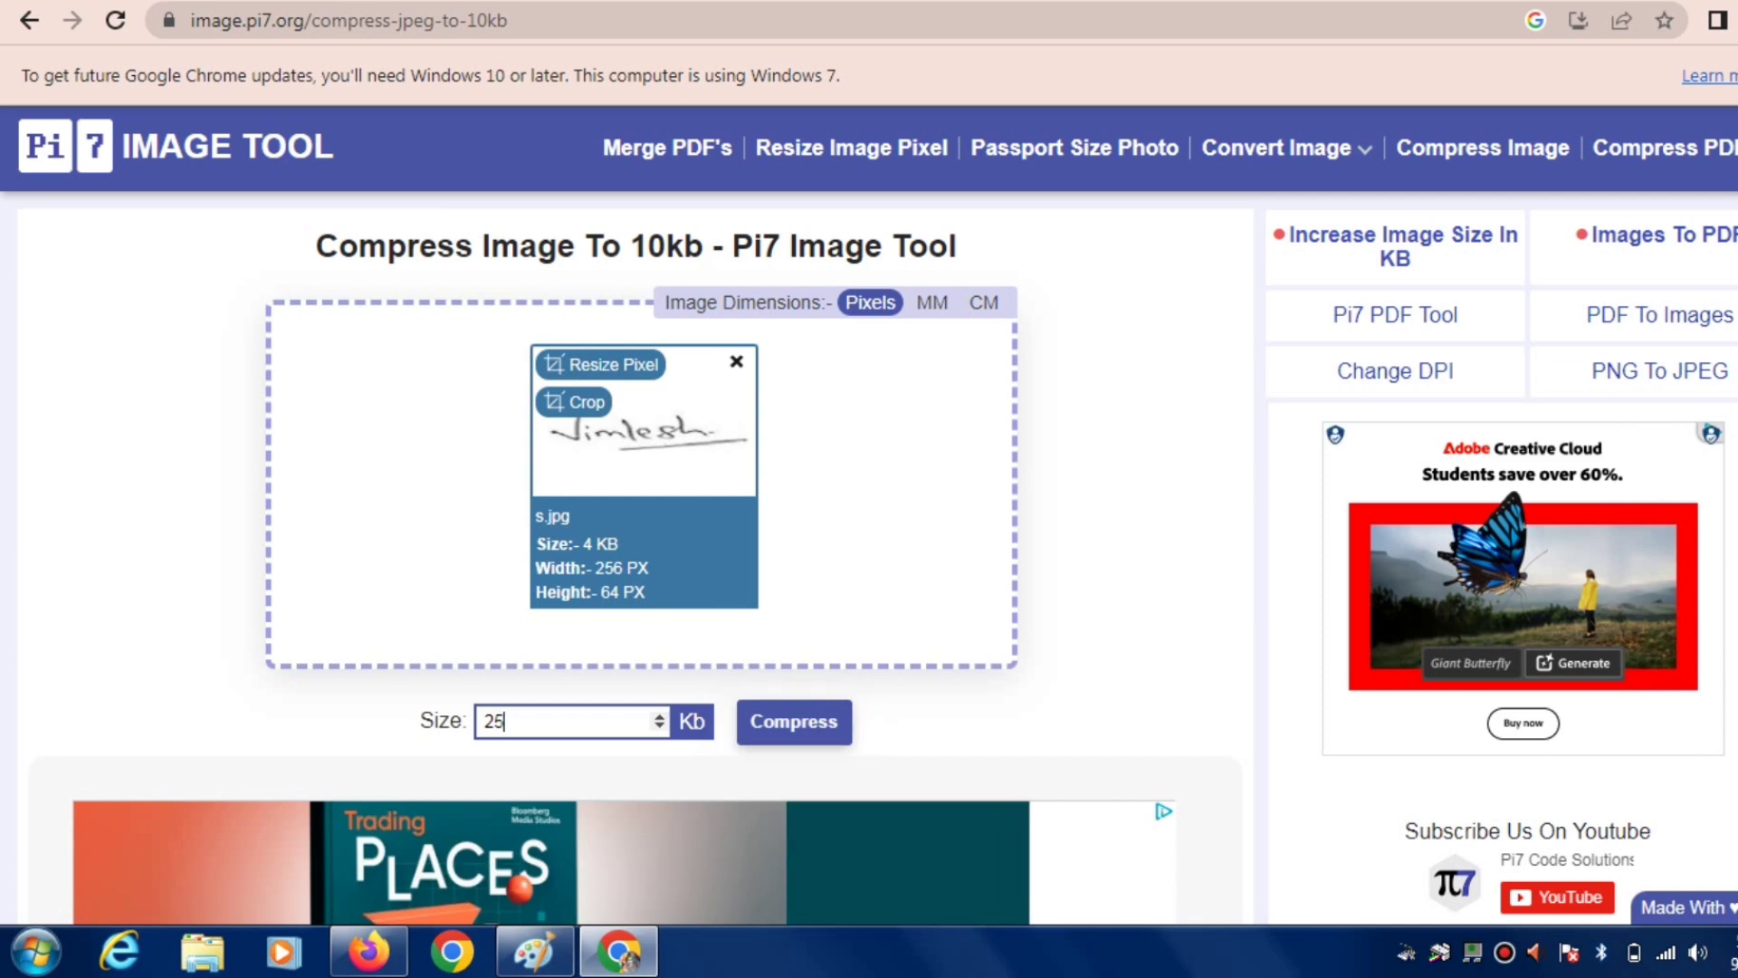
# Step: Compress the signature image and download the resulting s.jpg
pyautogui.click(794, 721)
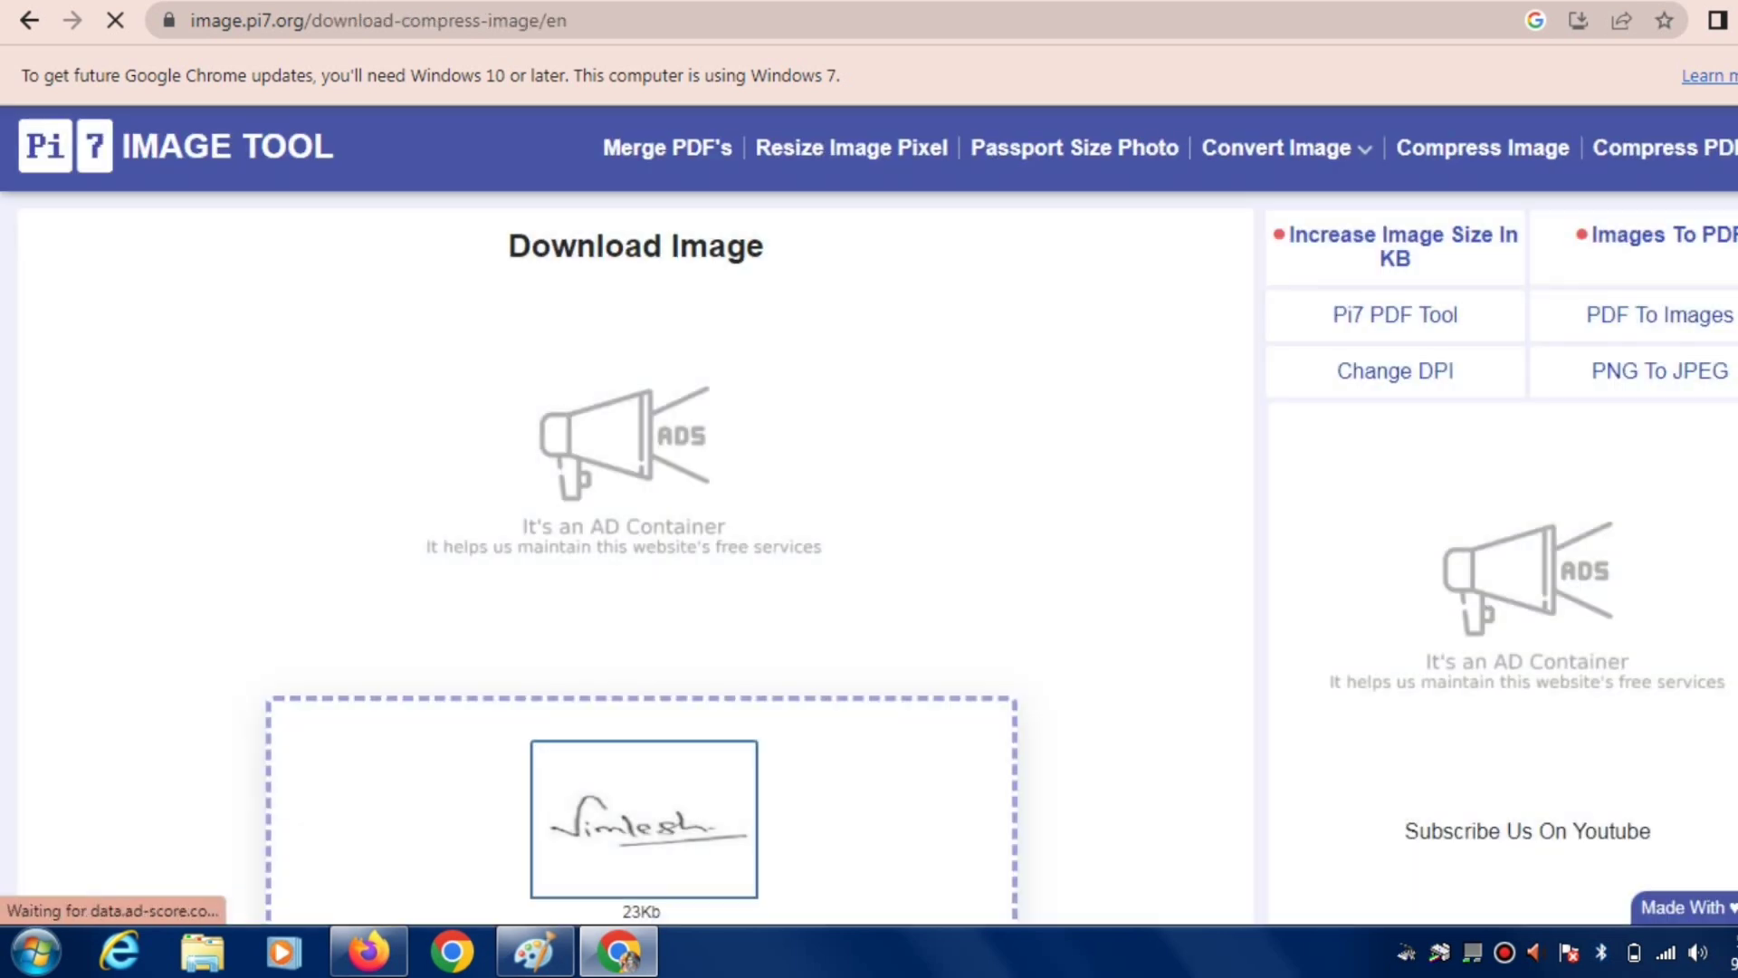
pyautogui.scroll(-4, 869, 516)
pyautogui.click(641, 354)
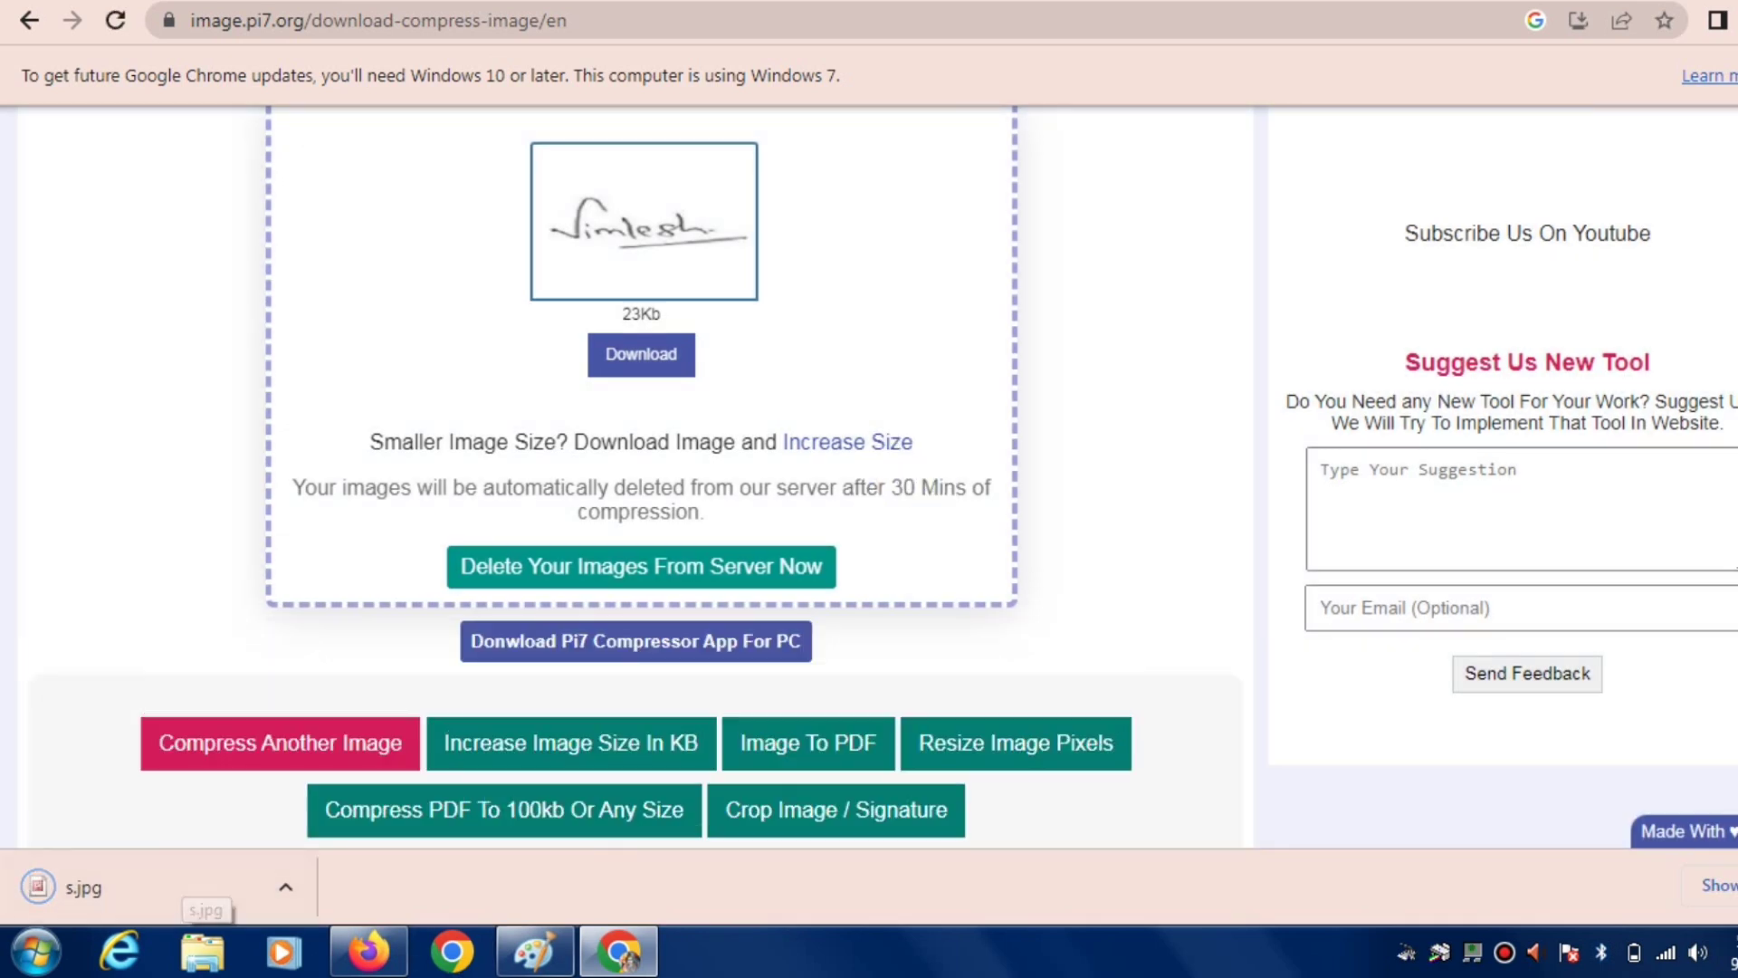
# Step: Return to the CTET form in Firefox and choose image s from the desktop as the signature file
pyautogui.click(368, 950)
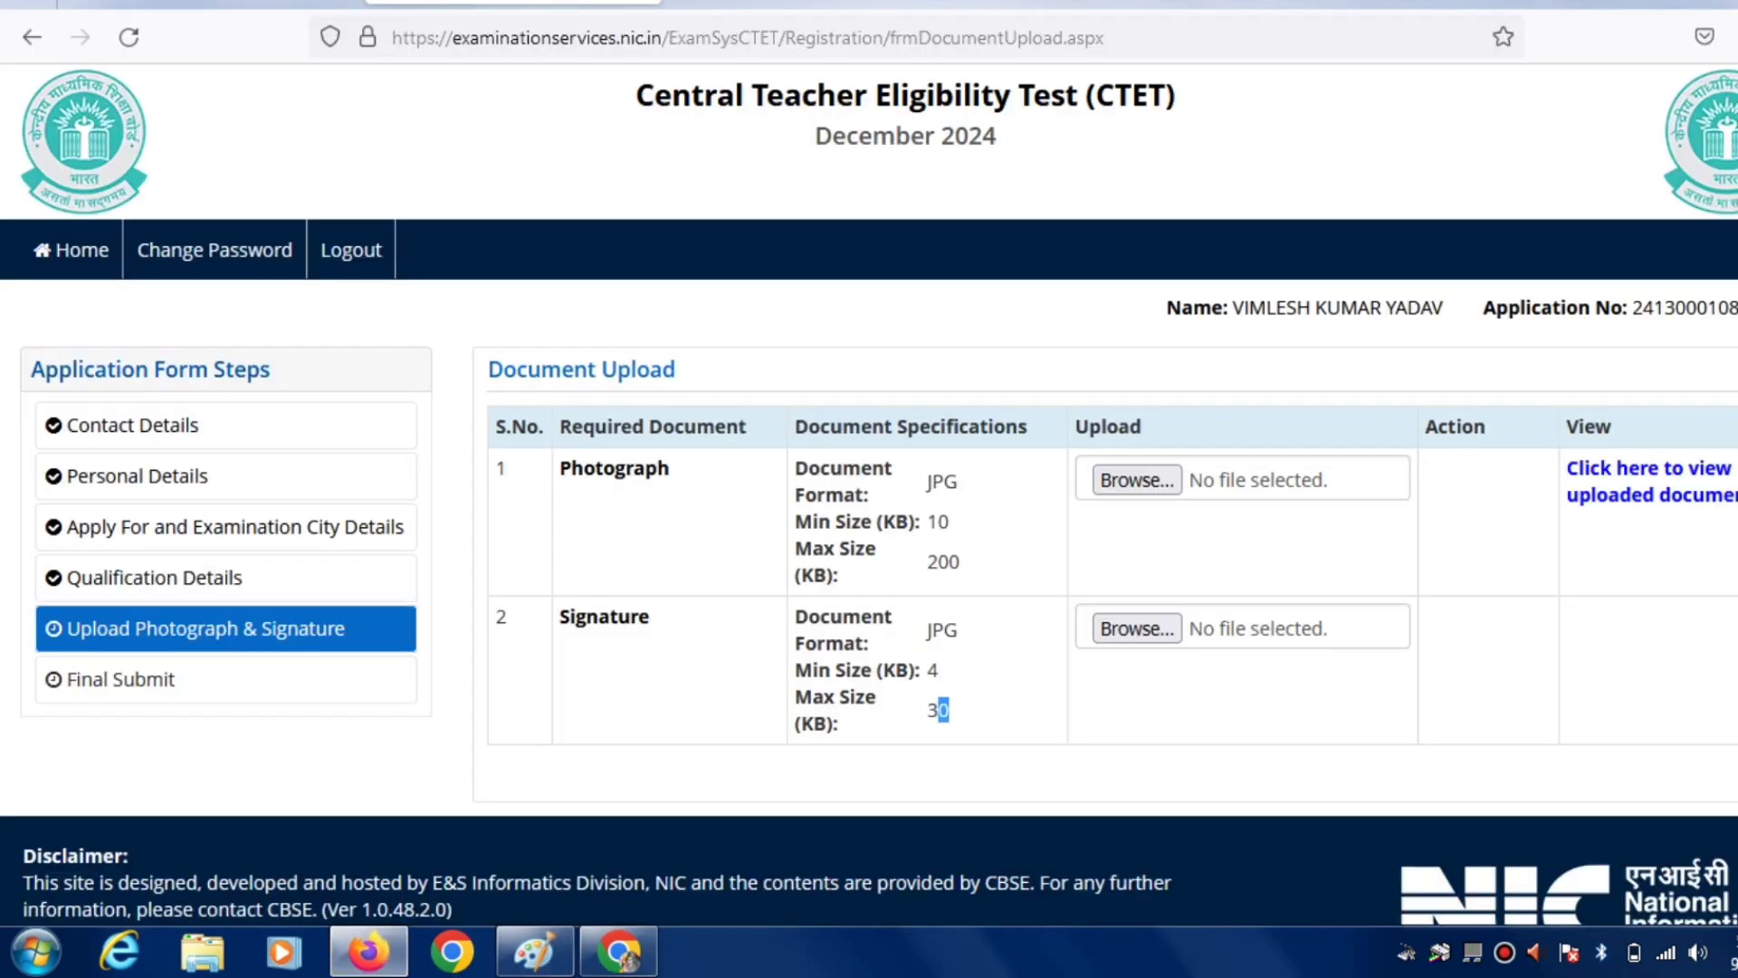
pyautogui.click(1137, 628)
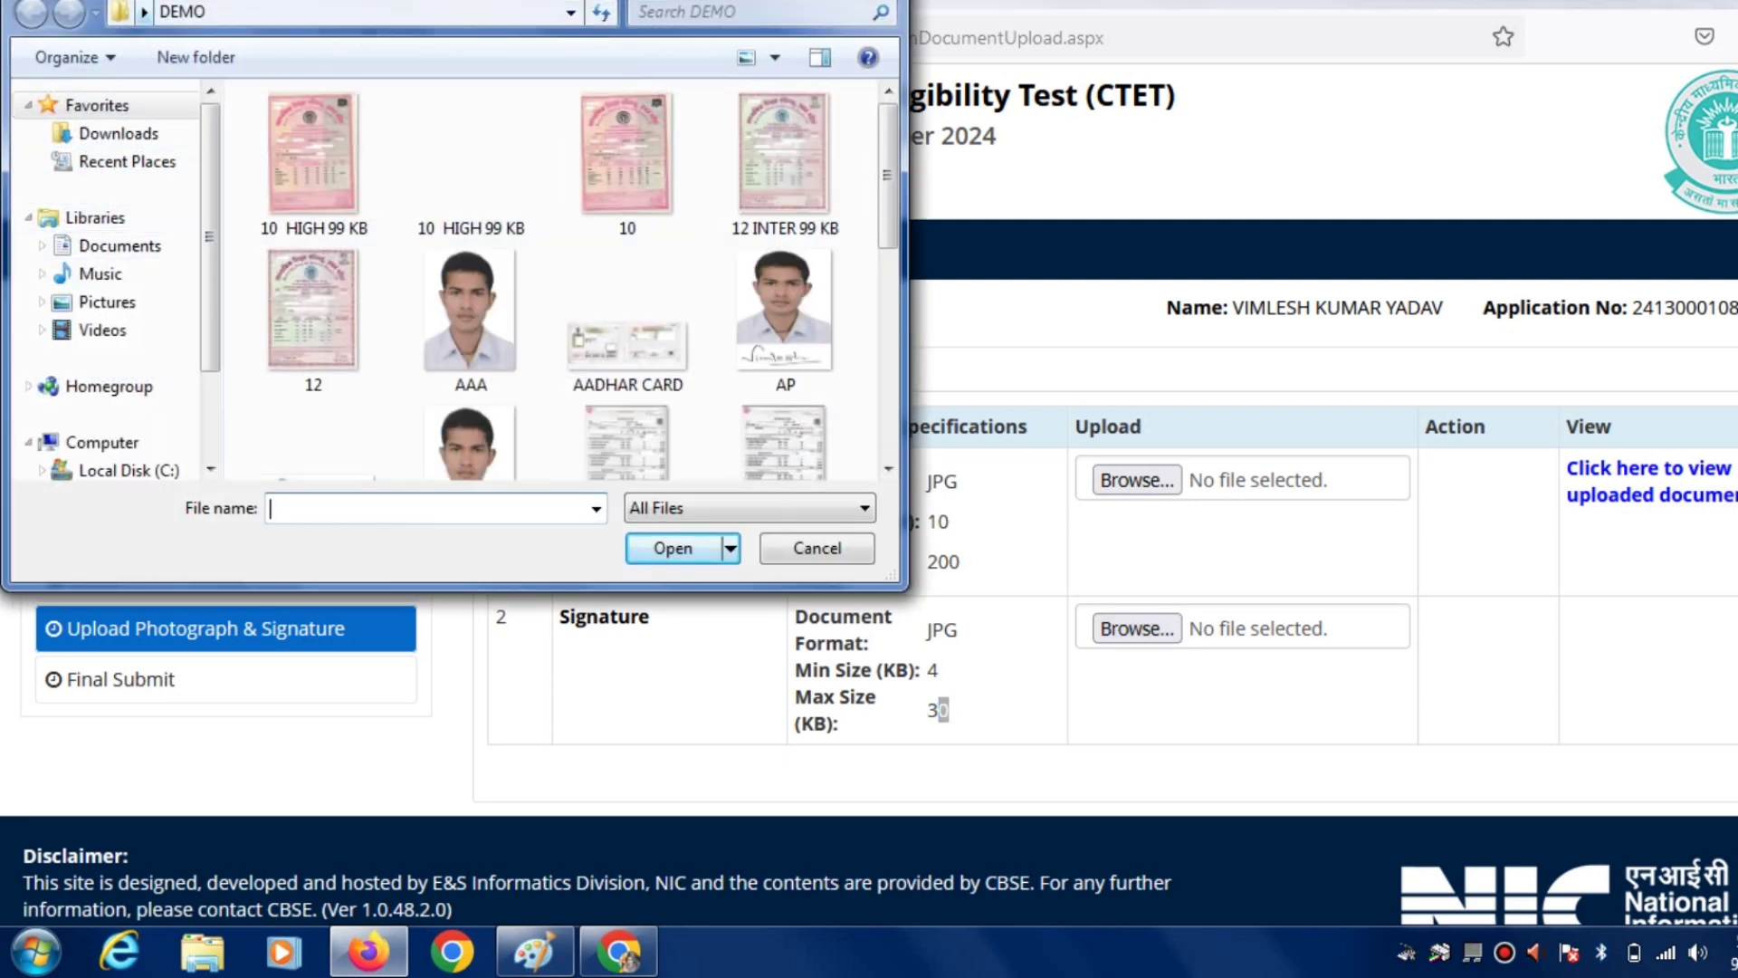
pyautogui.click(144, 12)
pyautogui.click(187, 43)
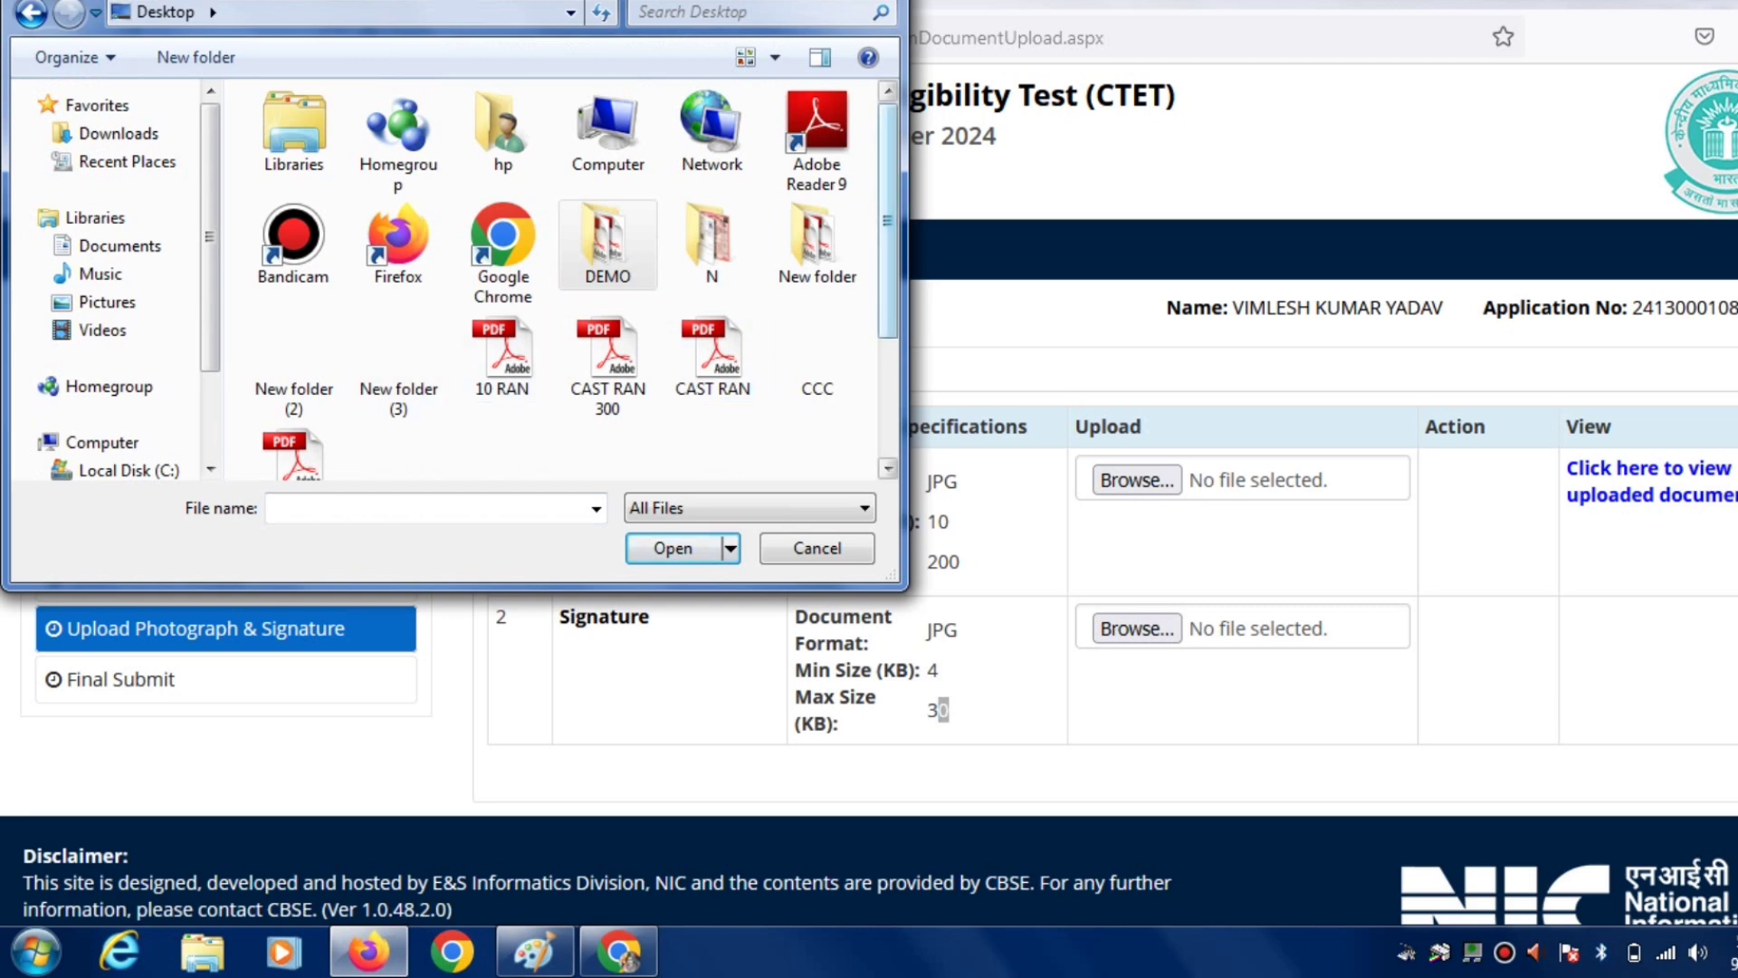
pyautogui.scroll(-3, 607, 245)
pyautogui.doubleClick(817, 267)
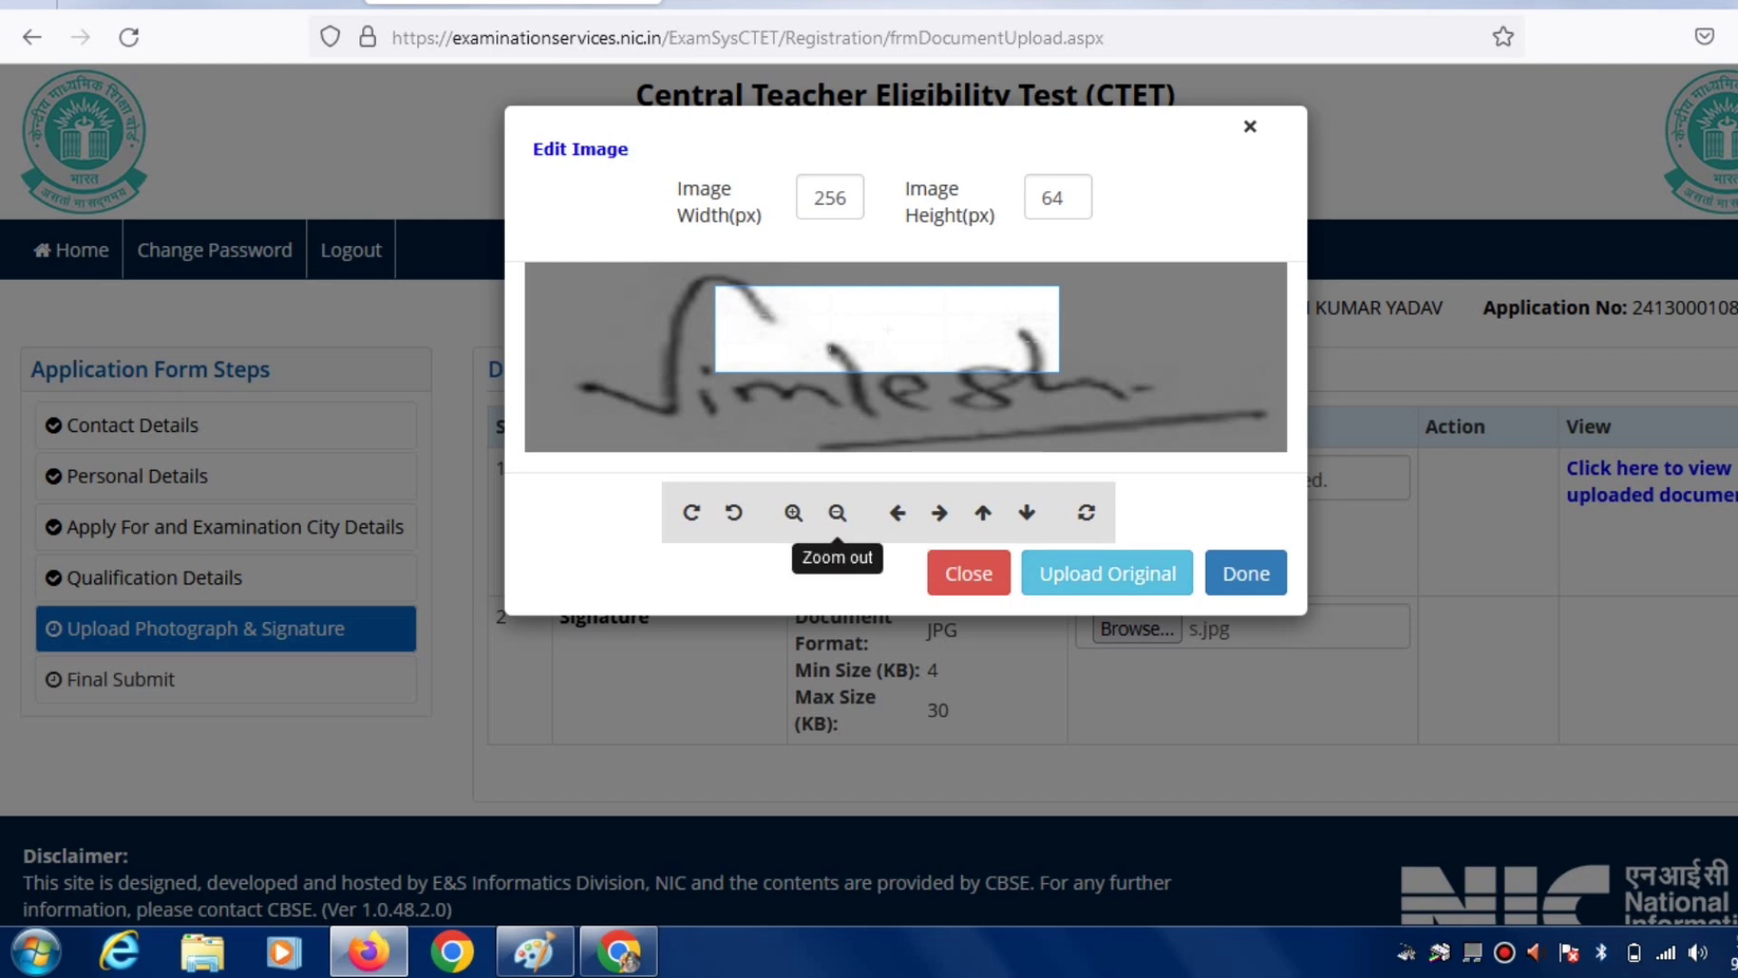
# Step: Zoom the signature out until it fits the crop frame, accept the edit, and upload the signature
pyautogui.click(838, 513)
pyautogui.click(837, 513)
pyautogui.click(837, 514)
pyautogui.click(837, 513)
pyautogui.click(838, 513)
pyautogui.click(837, 513)
pyautogui.click(837, 513)
pyautogui.click(837, 514)
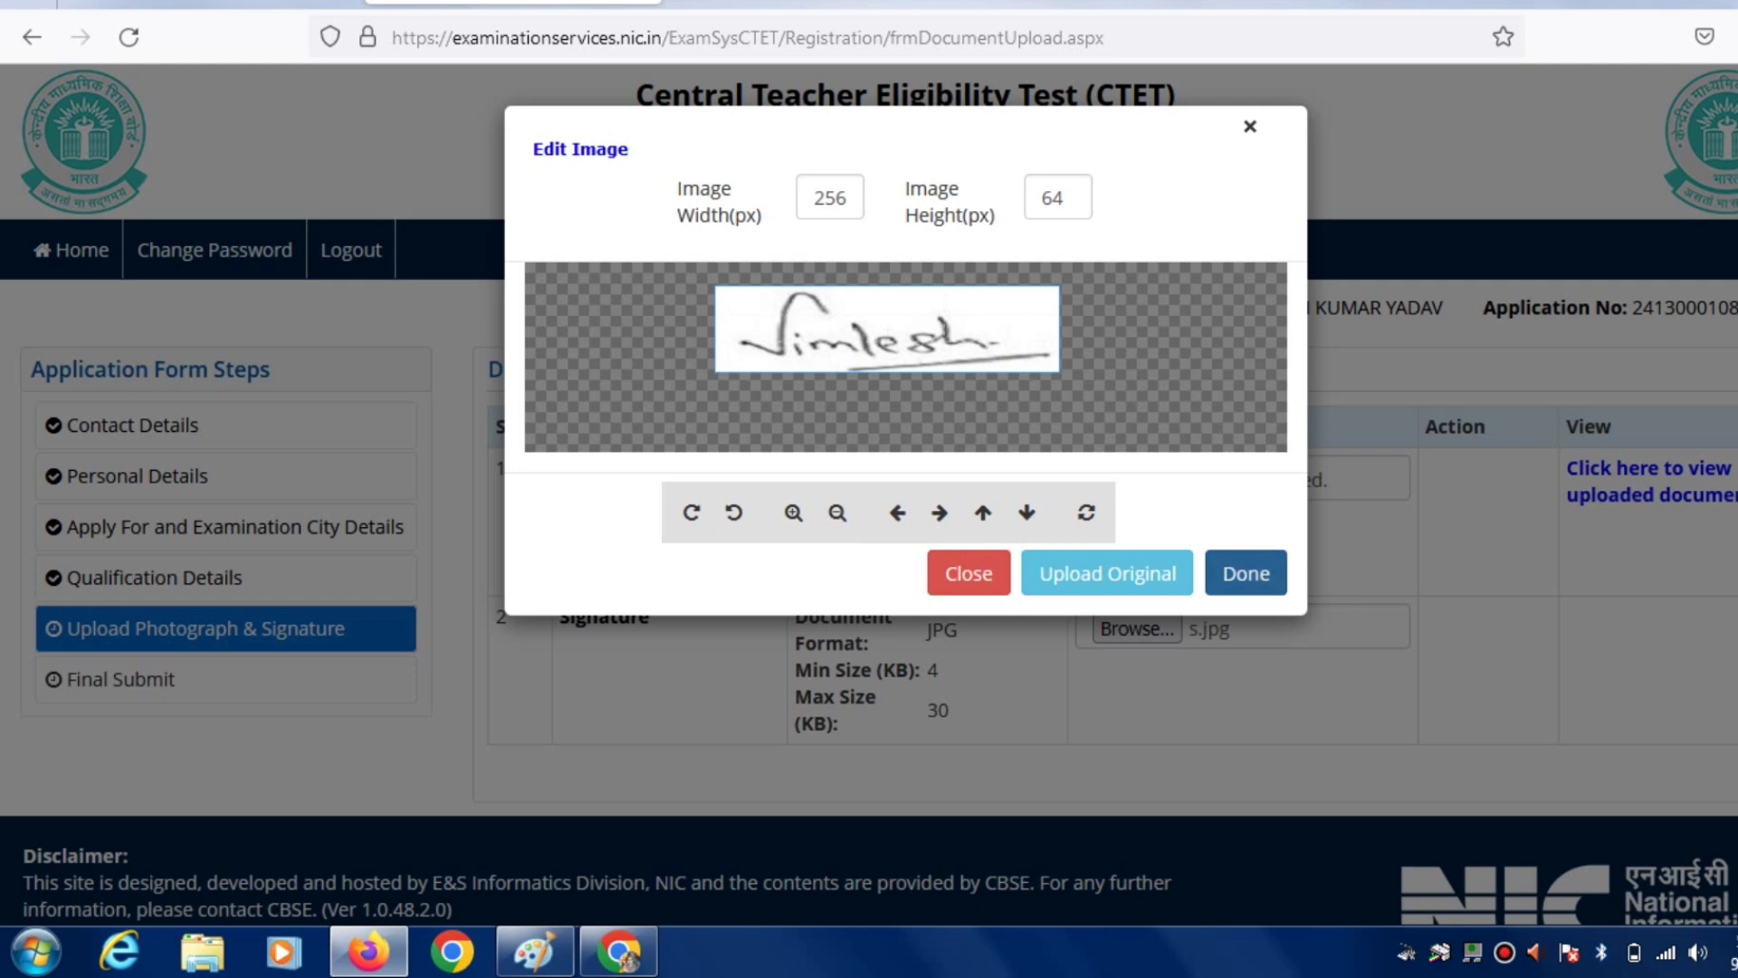
pyautogui.click(1245, 573)
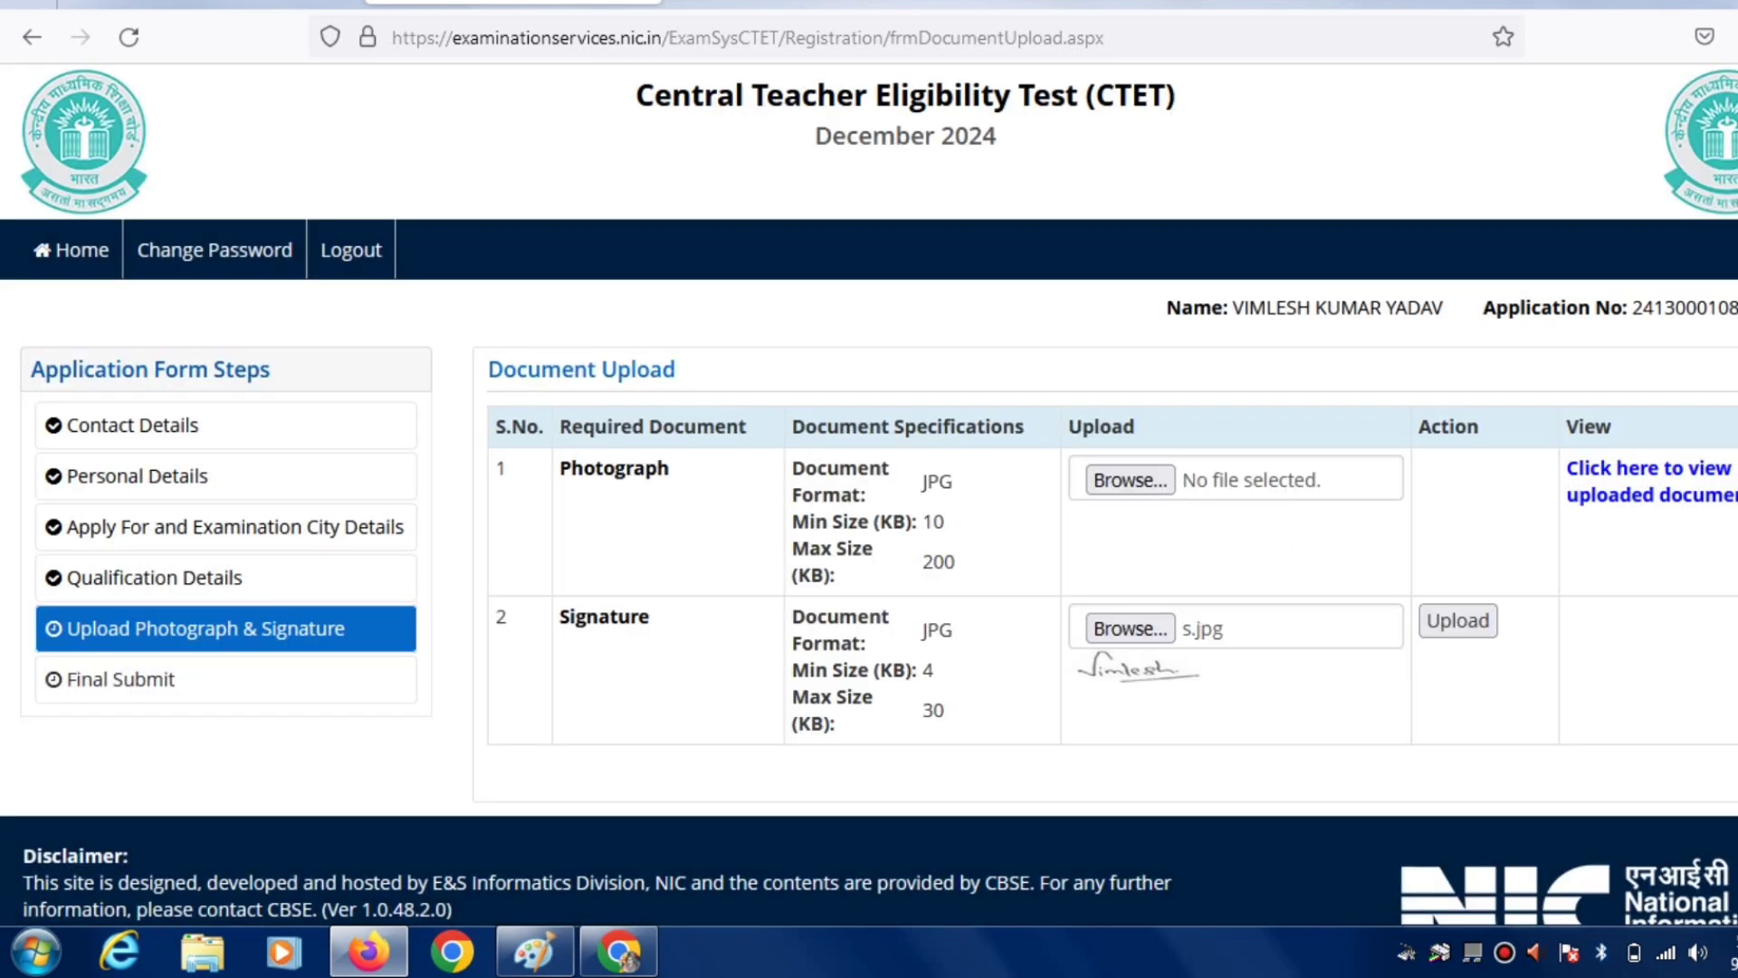
pyautogui.click(1458, 620)
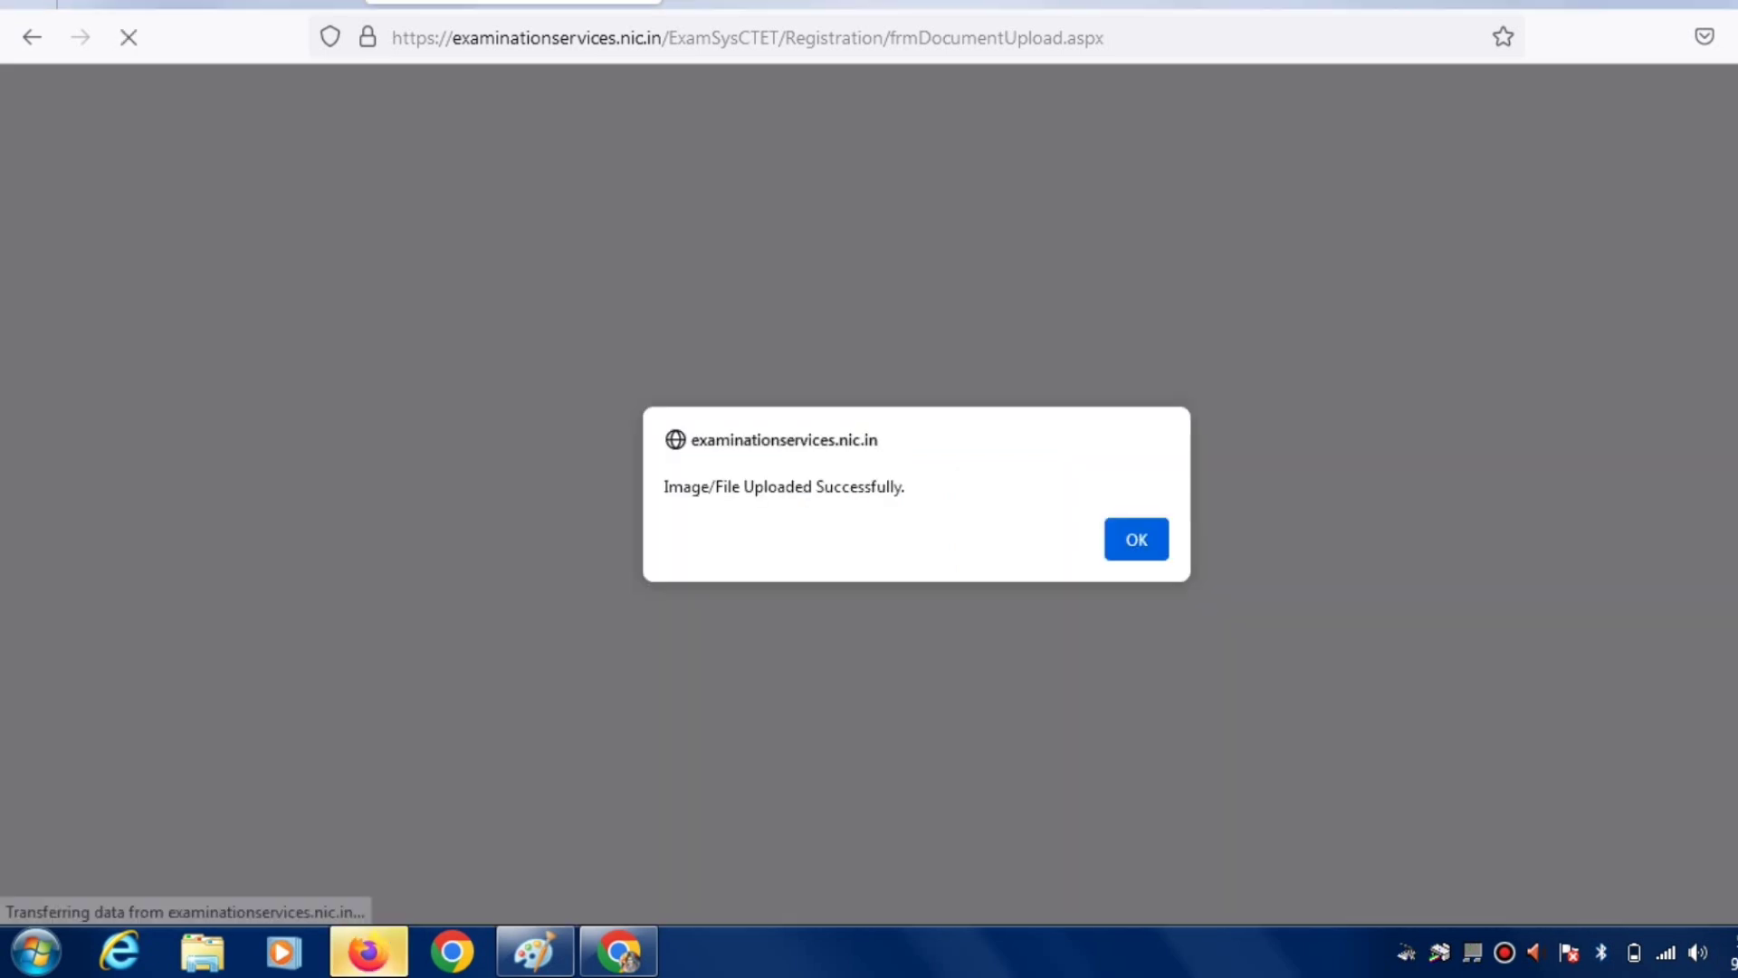
pyautogui.moveTo(702, 486); pyautogui.dragTo(896, 486)
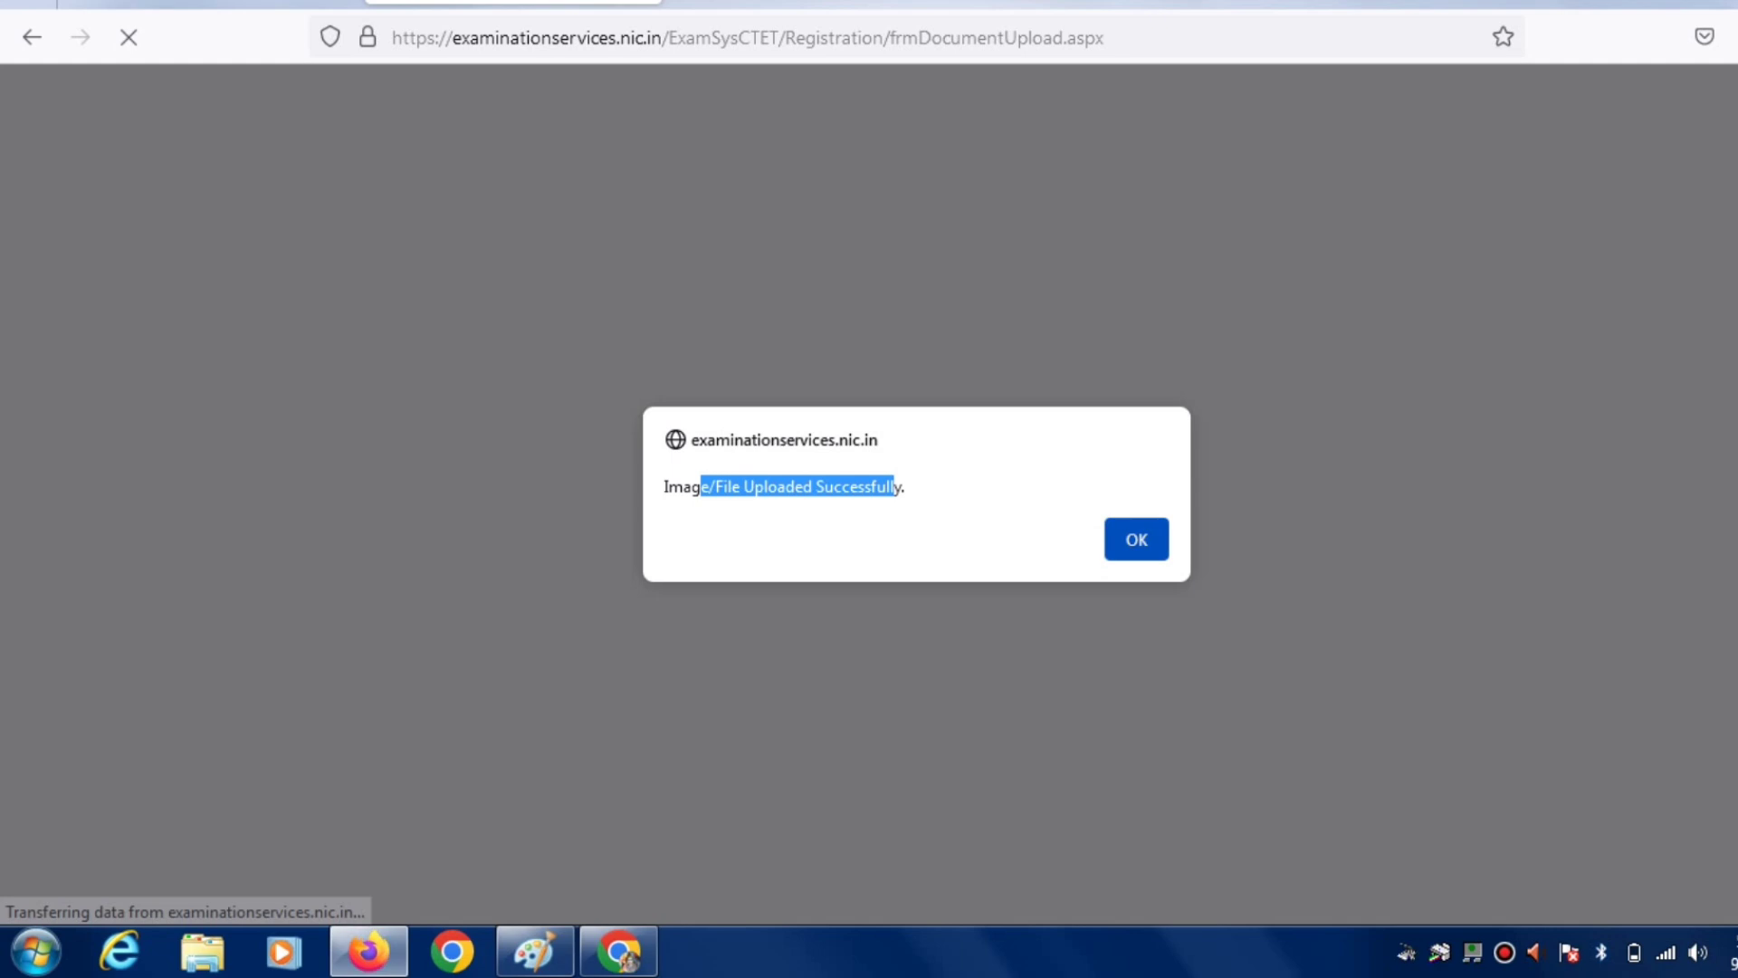
pyautogui.press('Return')
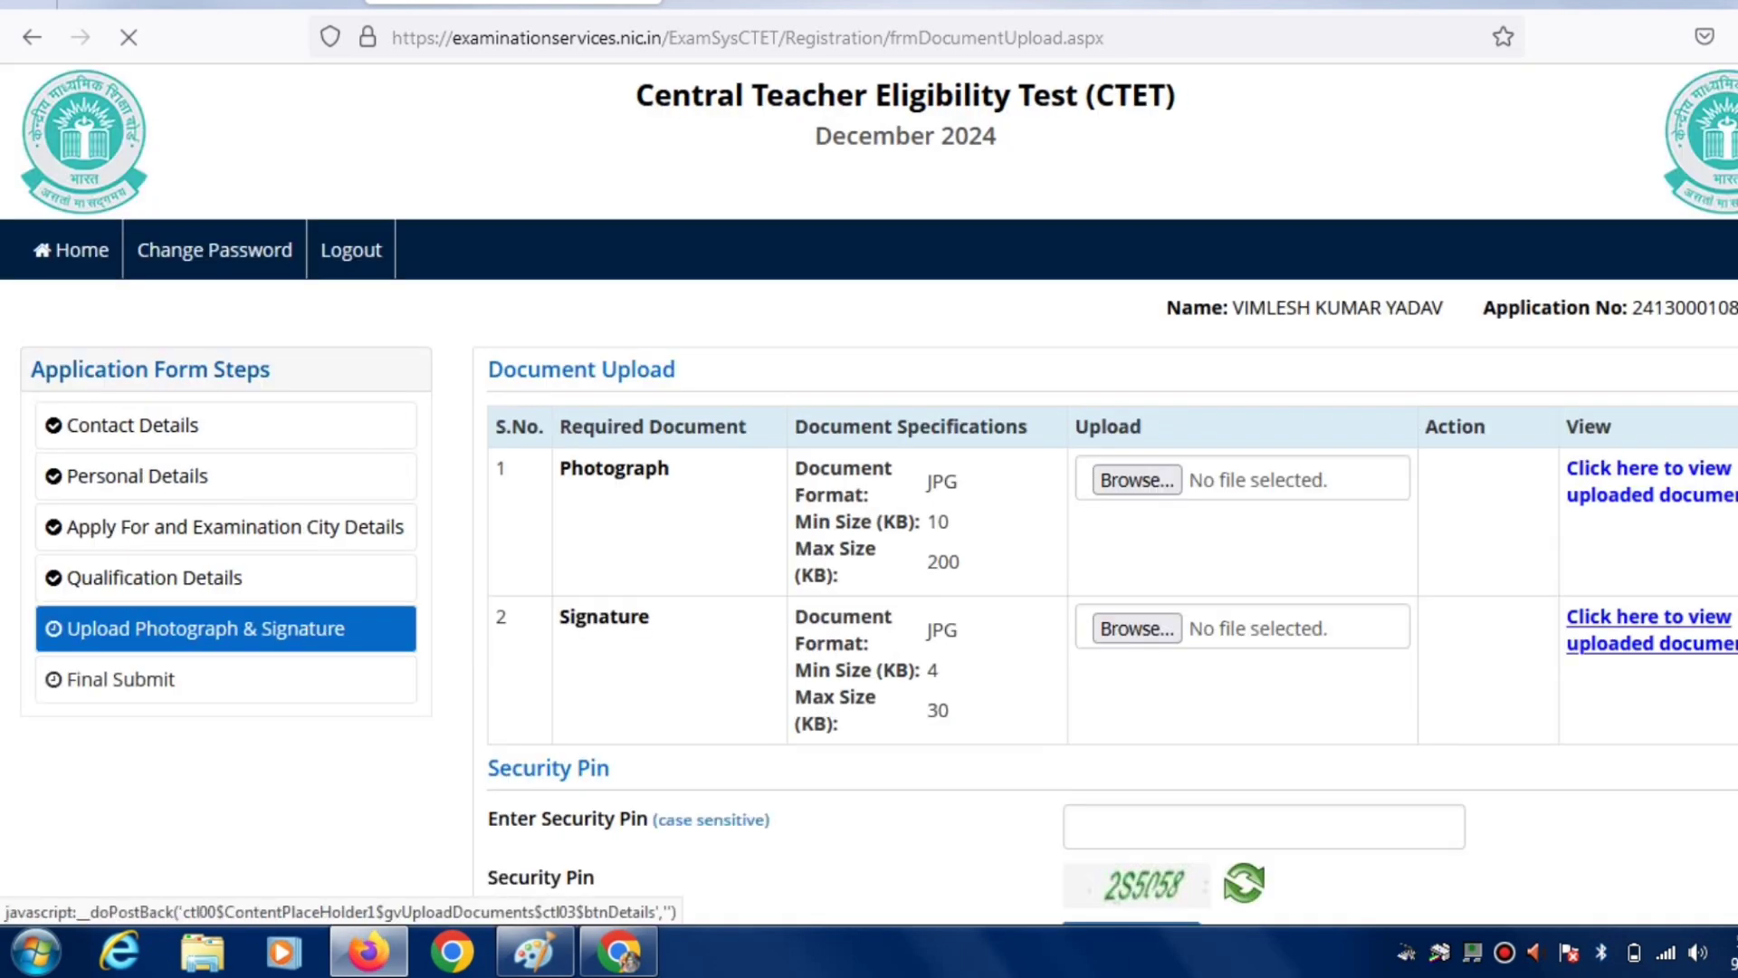
# Step: Enter the displayed security pin, save the document upload page, and confirm submitting the Document Form
pyautogui.scroll(-2, 869, 489)
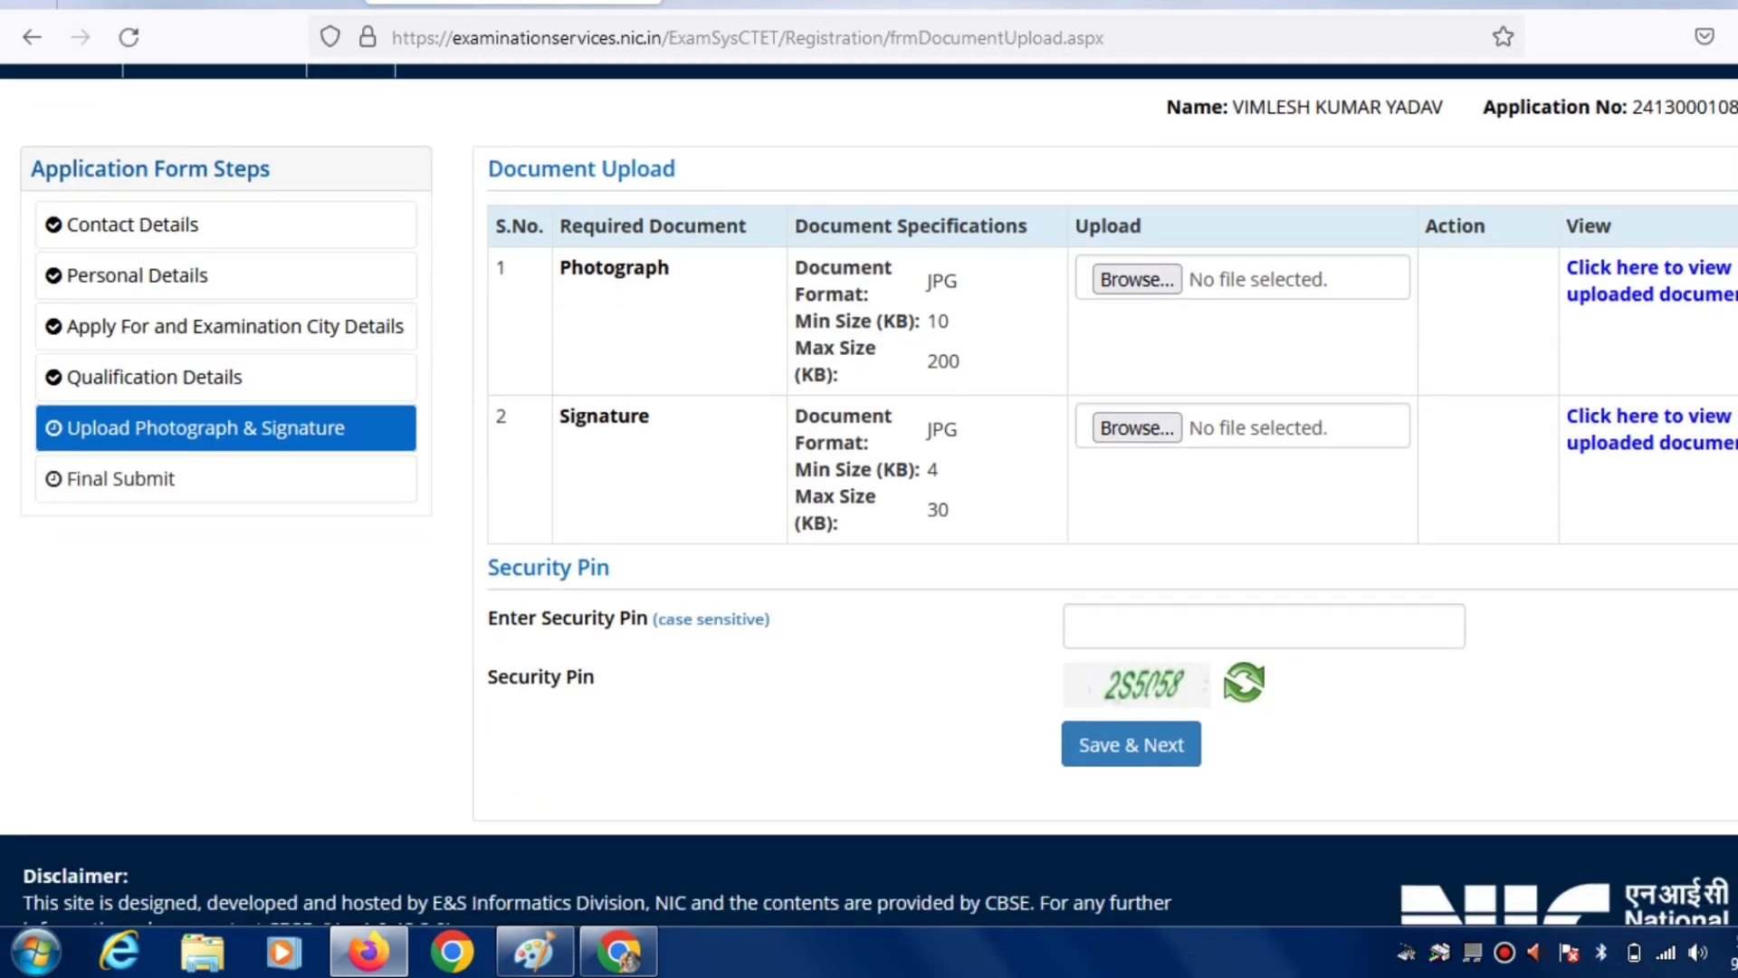
pyautogui.click(1264, 626)
pyautogui.write('2S')
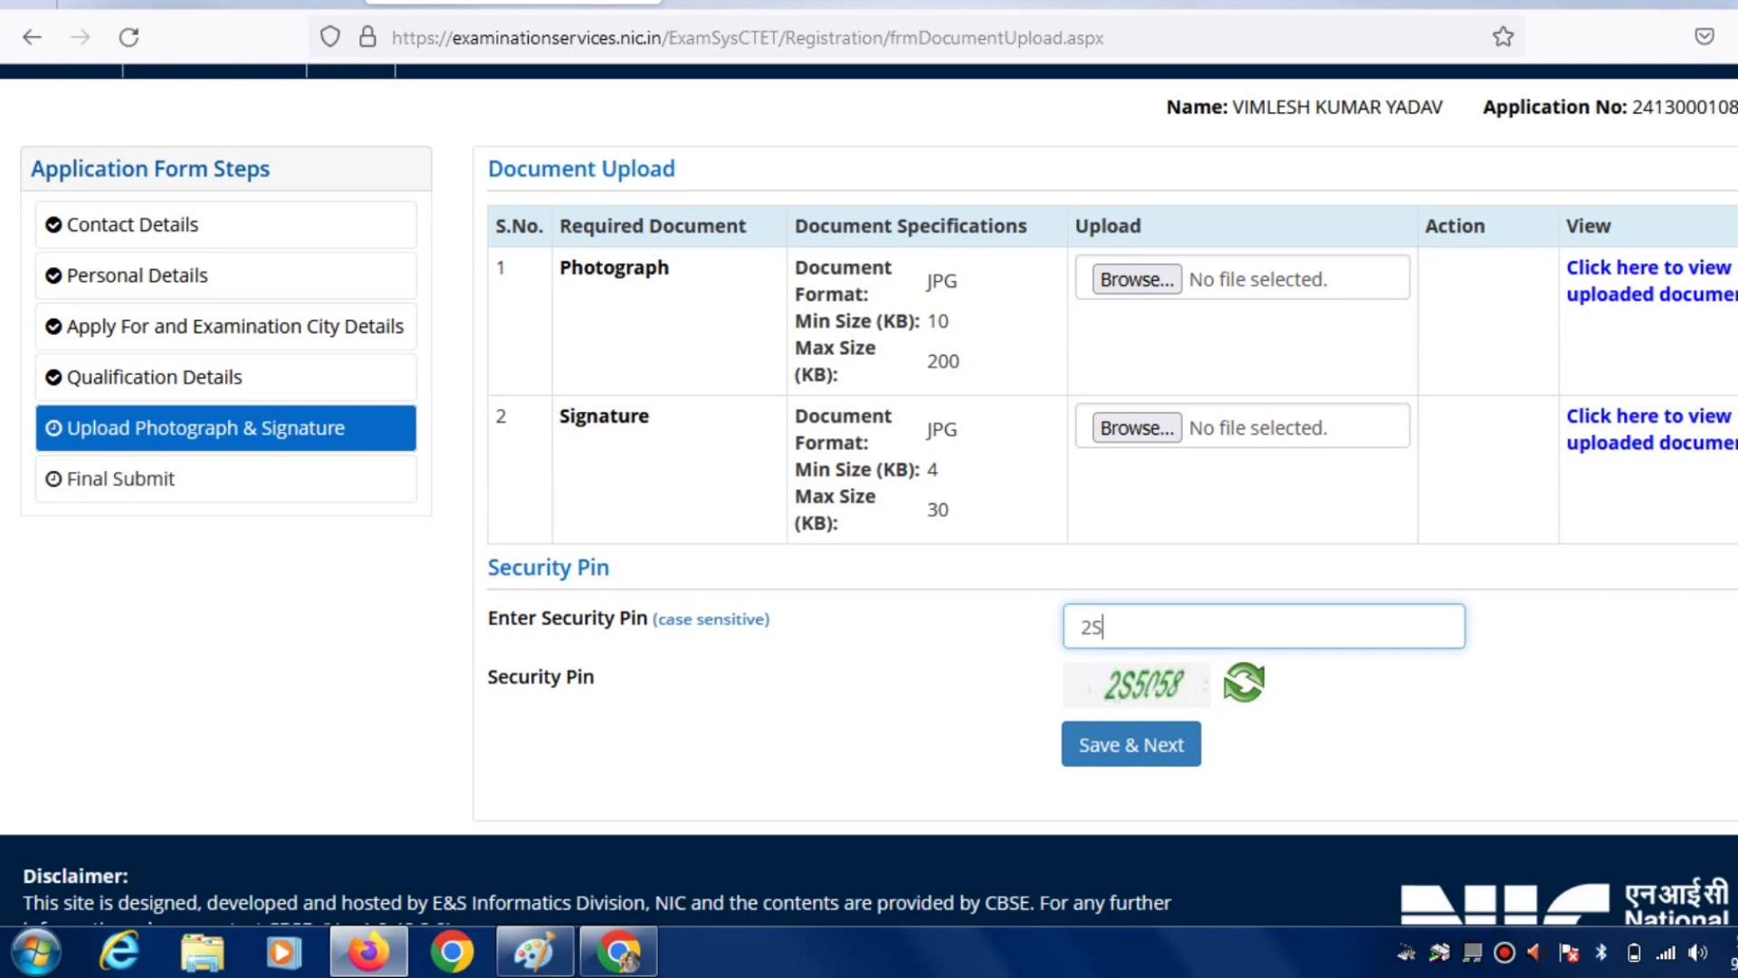
pyautogui.write('5058')
pyautogui.click(1132, 744)
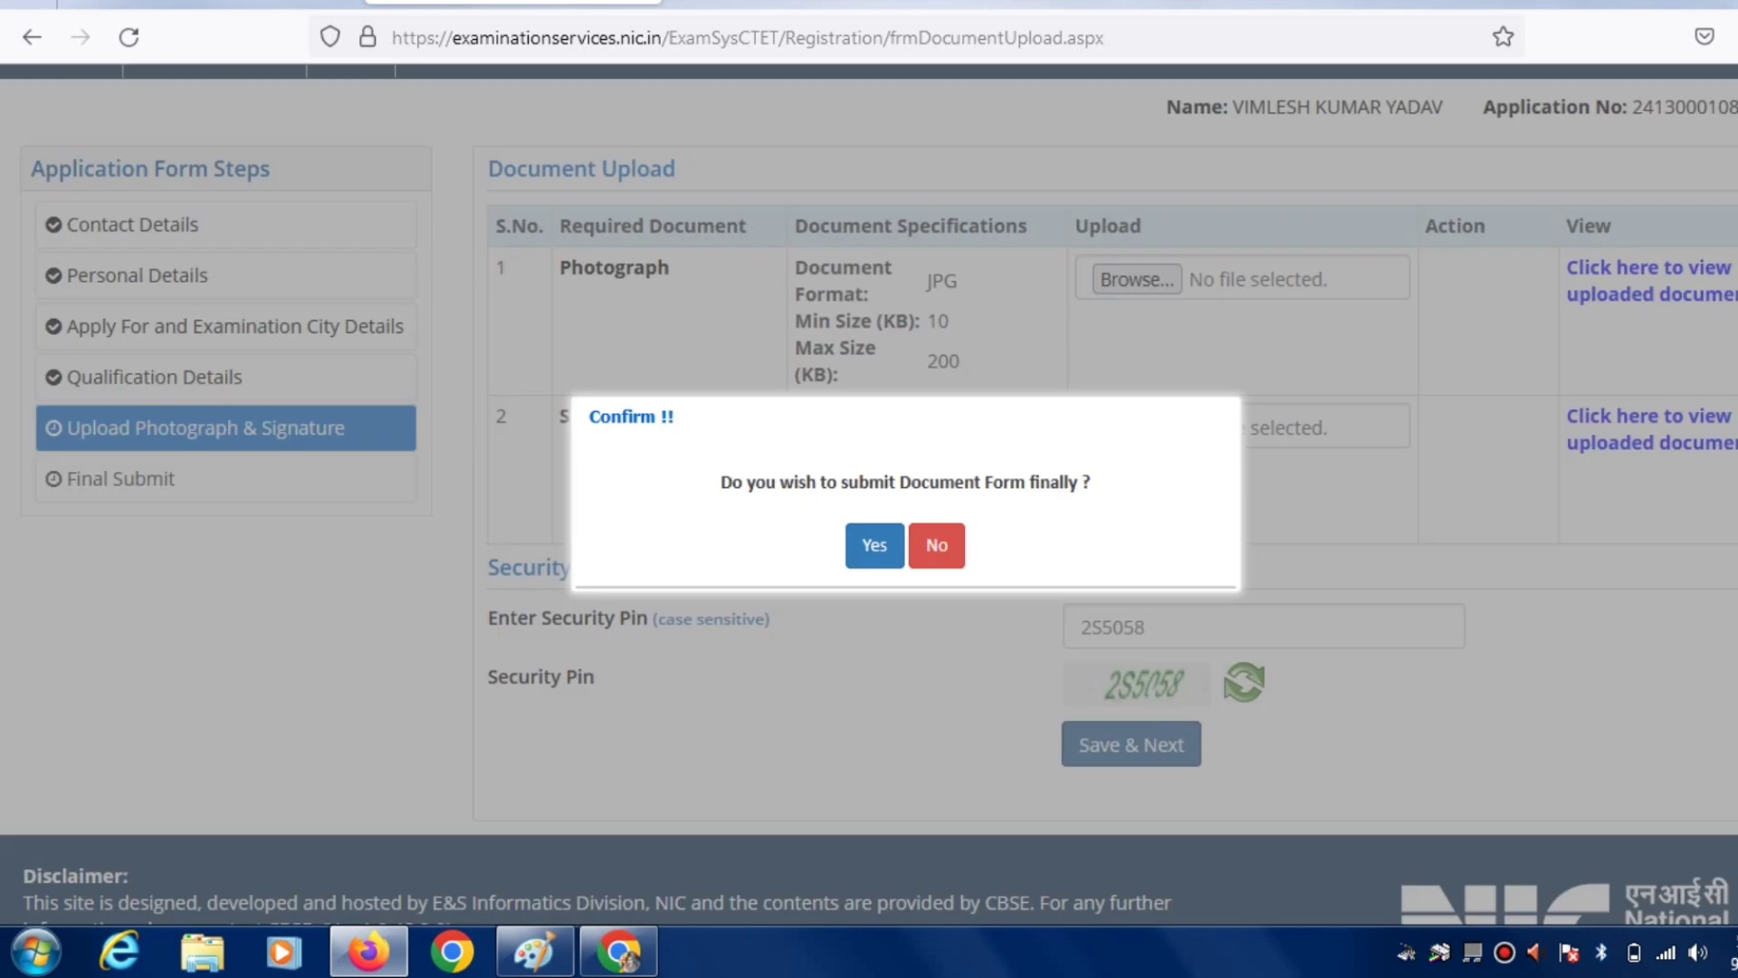
pyautogui.click(874, 545)
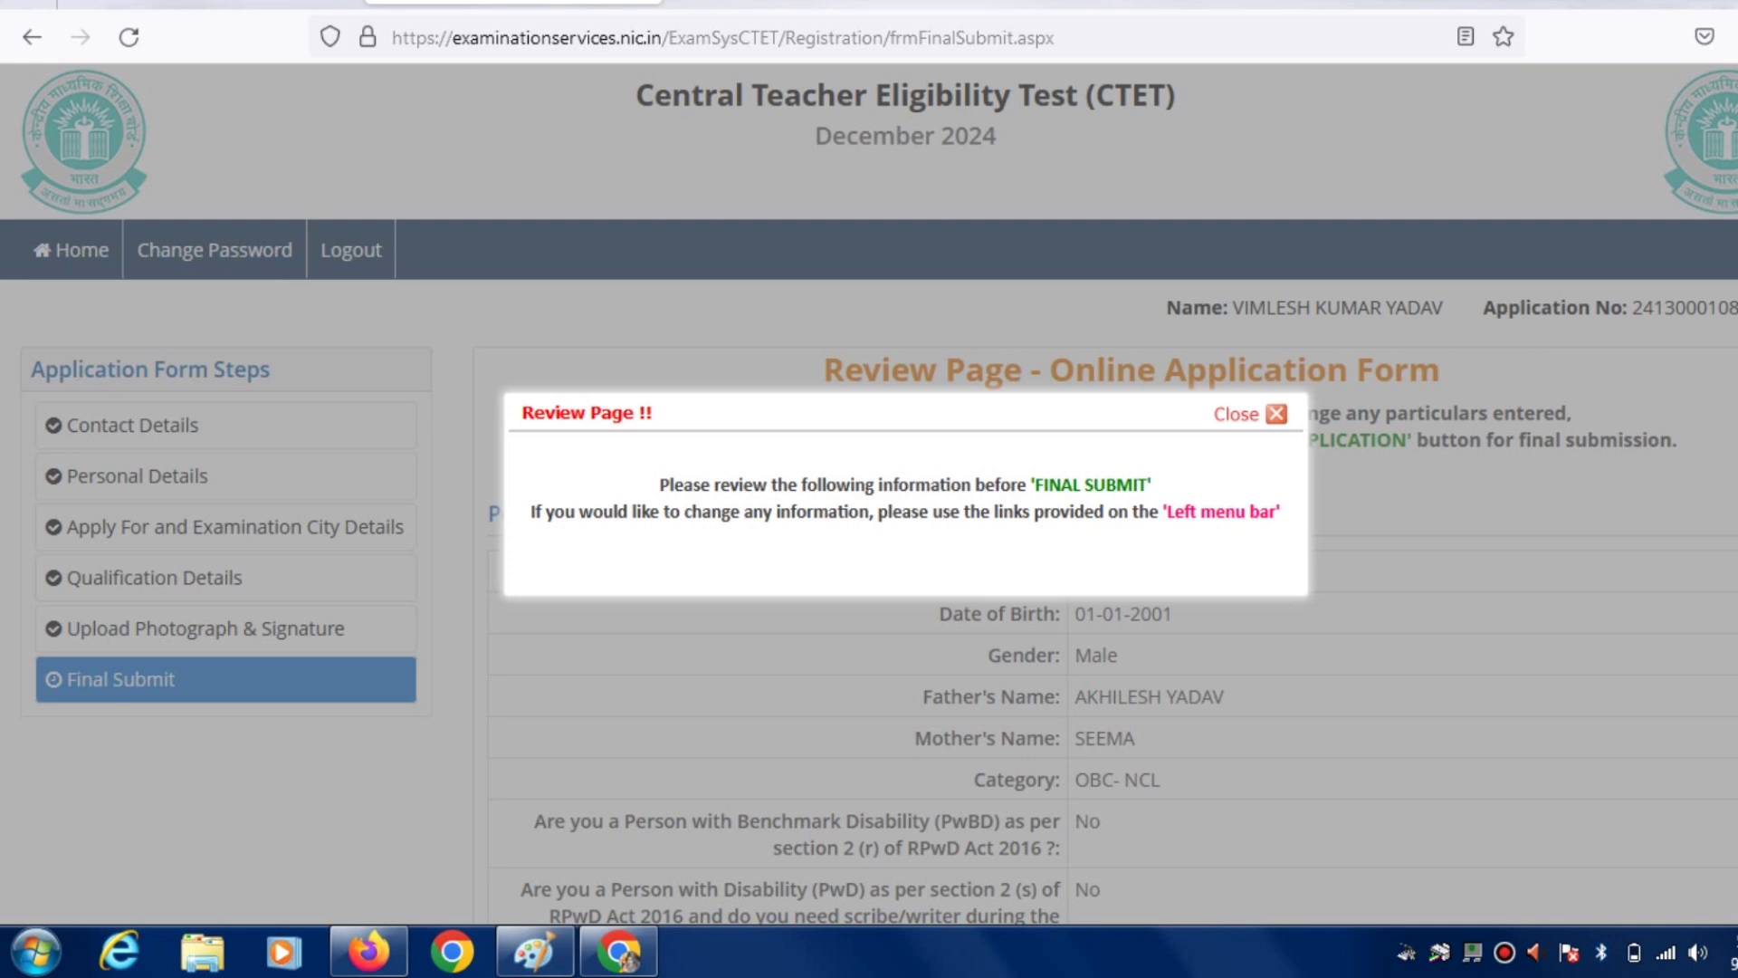
# Step: Tick every particulars checklist box except Category and the Person with Disability scribe/writer question, and try agreeing to the declaration
pyautogui.click(1245, 414)
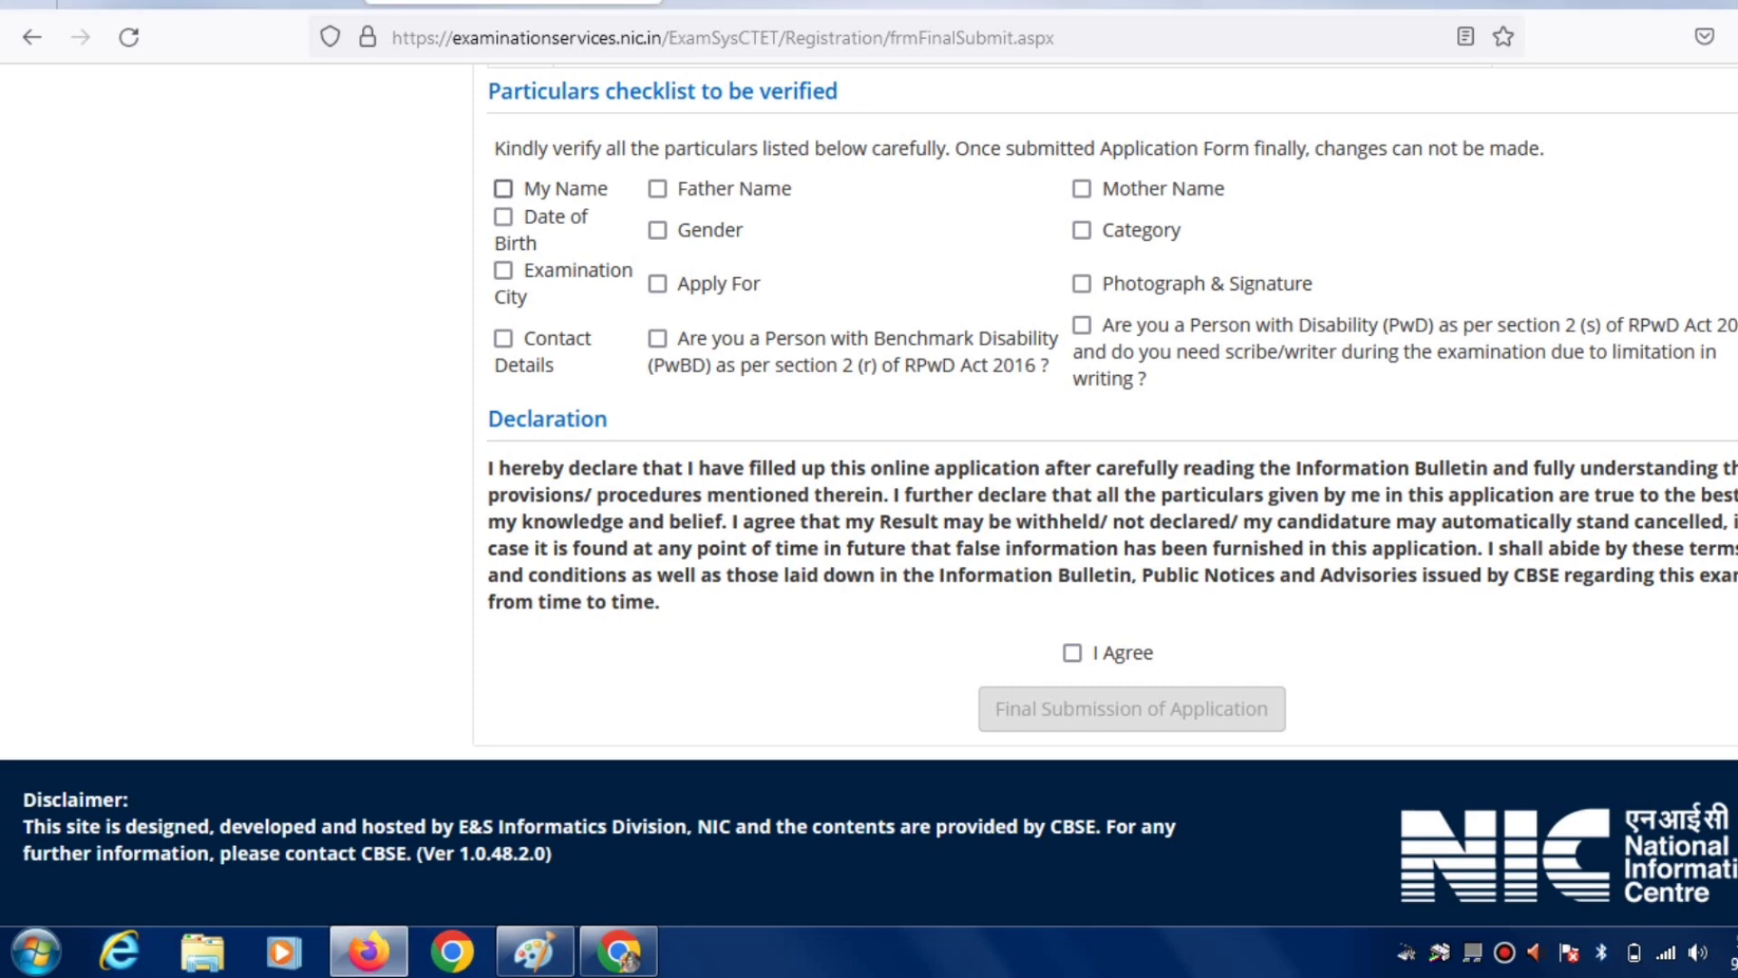
pyautogui.press('space')
pyautogui.press('Tab')
pyautogui.press('space')
pyautogui.press('Tab')
pyautogui.press('space')
pyautogui.press('Tab')
pyautogui.press('space')
pyautogui.press('Tab')
pyautogui.press('space')
pyautogui.press('Tab')
pyautogui.press('Tab')
pyautogui.press('space')
pyautogui.press('Tab')
pyautogui.press('space')
pyautogui.press('Tab')
pyautogui.press('space')
pyautogui.press('Tab')
pyautogui.press('space')
pyautogui.press('Tab')
pyautogui.press('space')
pyautogui.press('Tab')
pyautogui.press('Tab')
pyautogui.press('space')
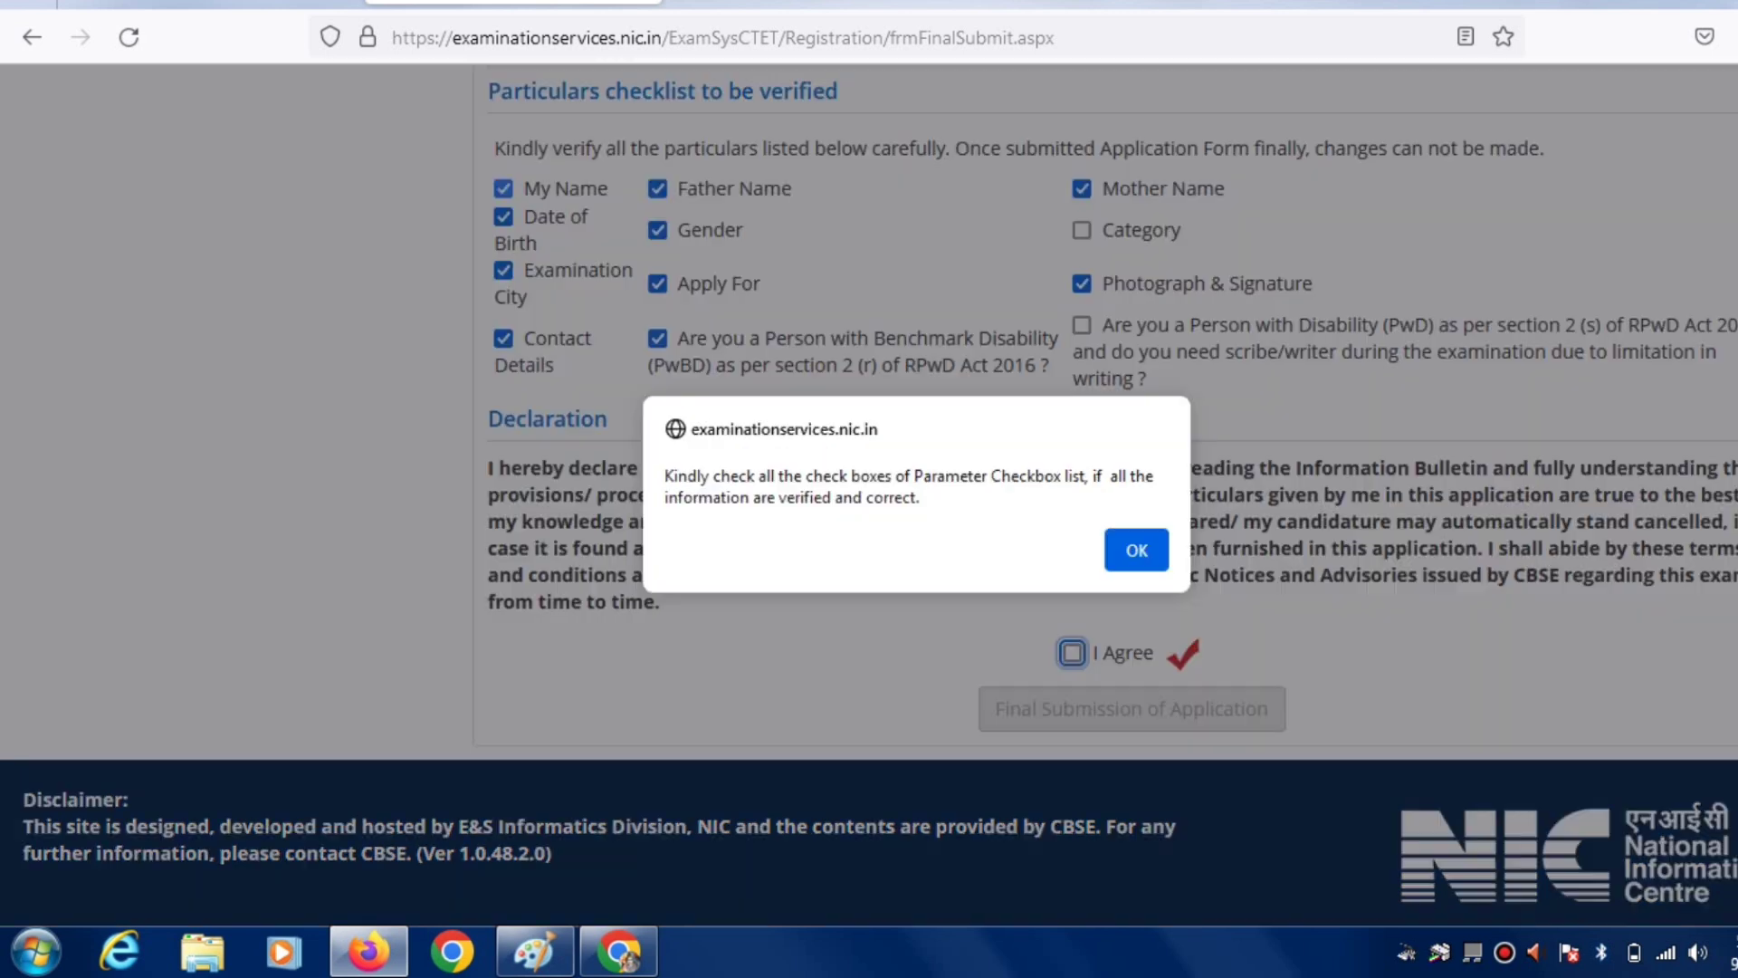
pyautogui.click(1137, 550)
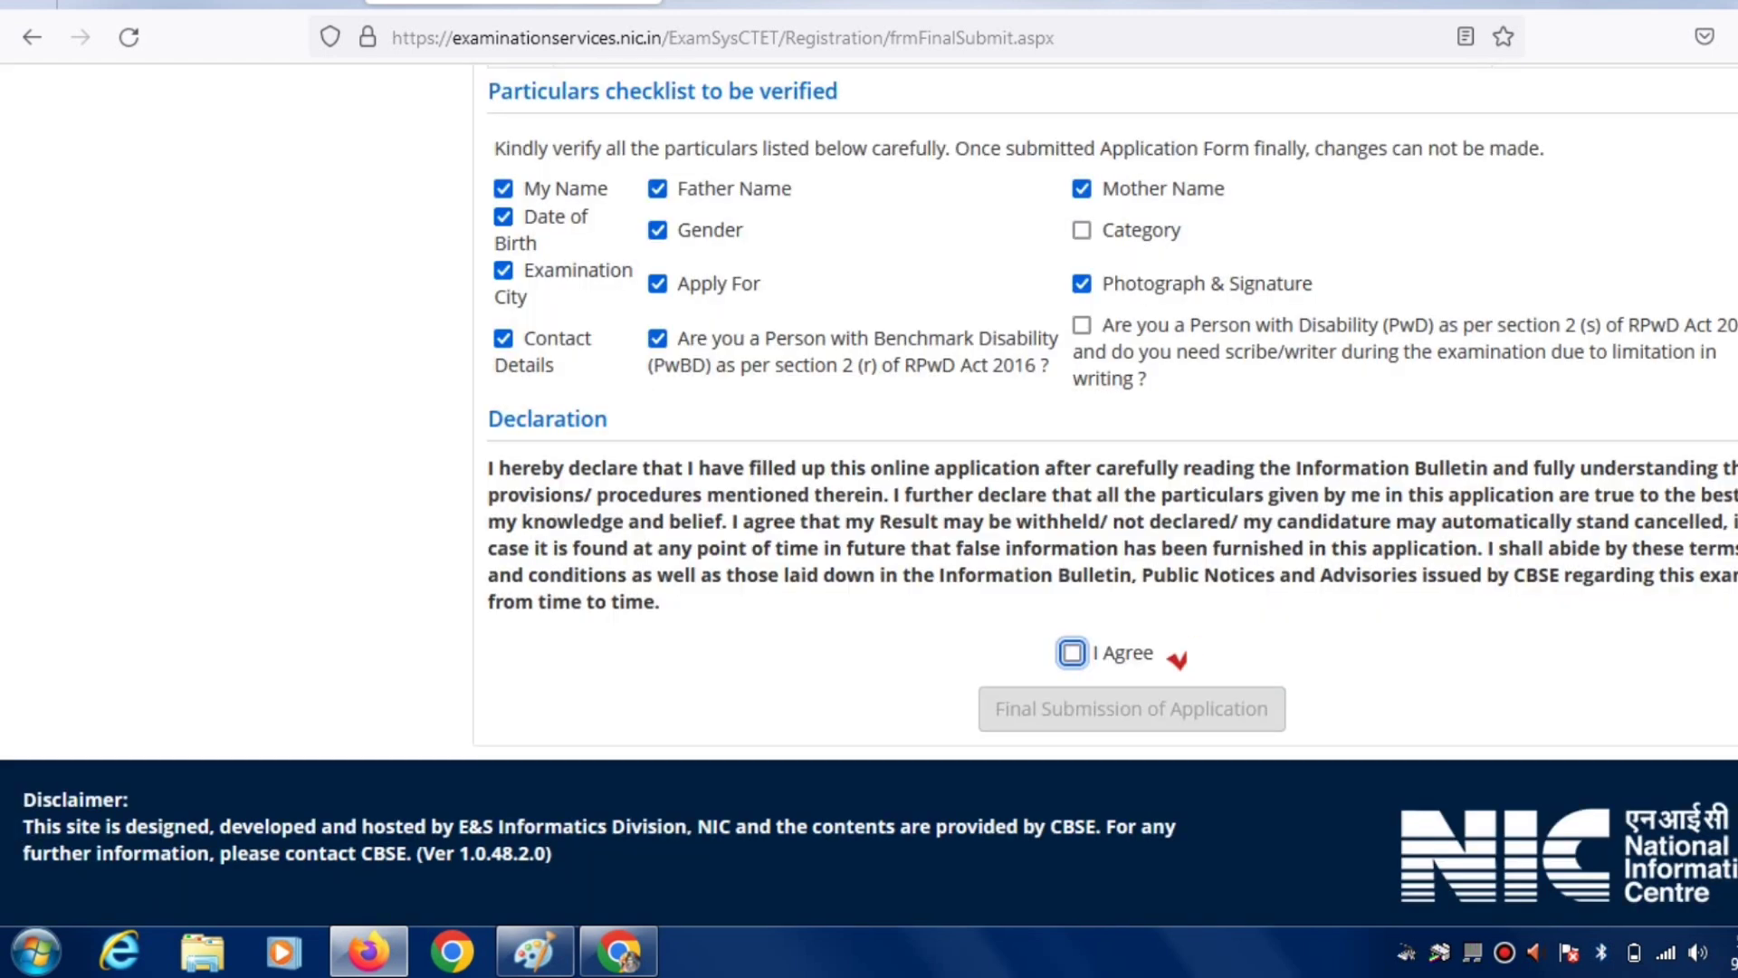
# Step: Tick the Category and Person with Disability scribe/writer checklist boxes and agree to the declaration
pyautogui.click(1081, 230)
pyautogui.click(1082, 325)
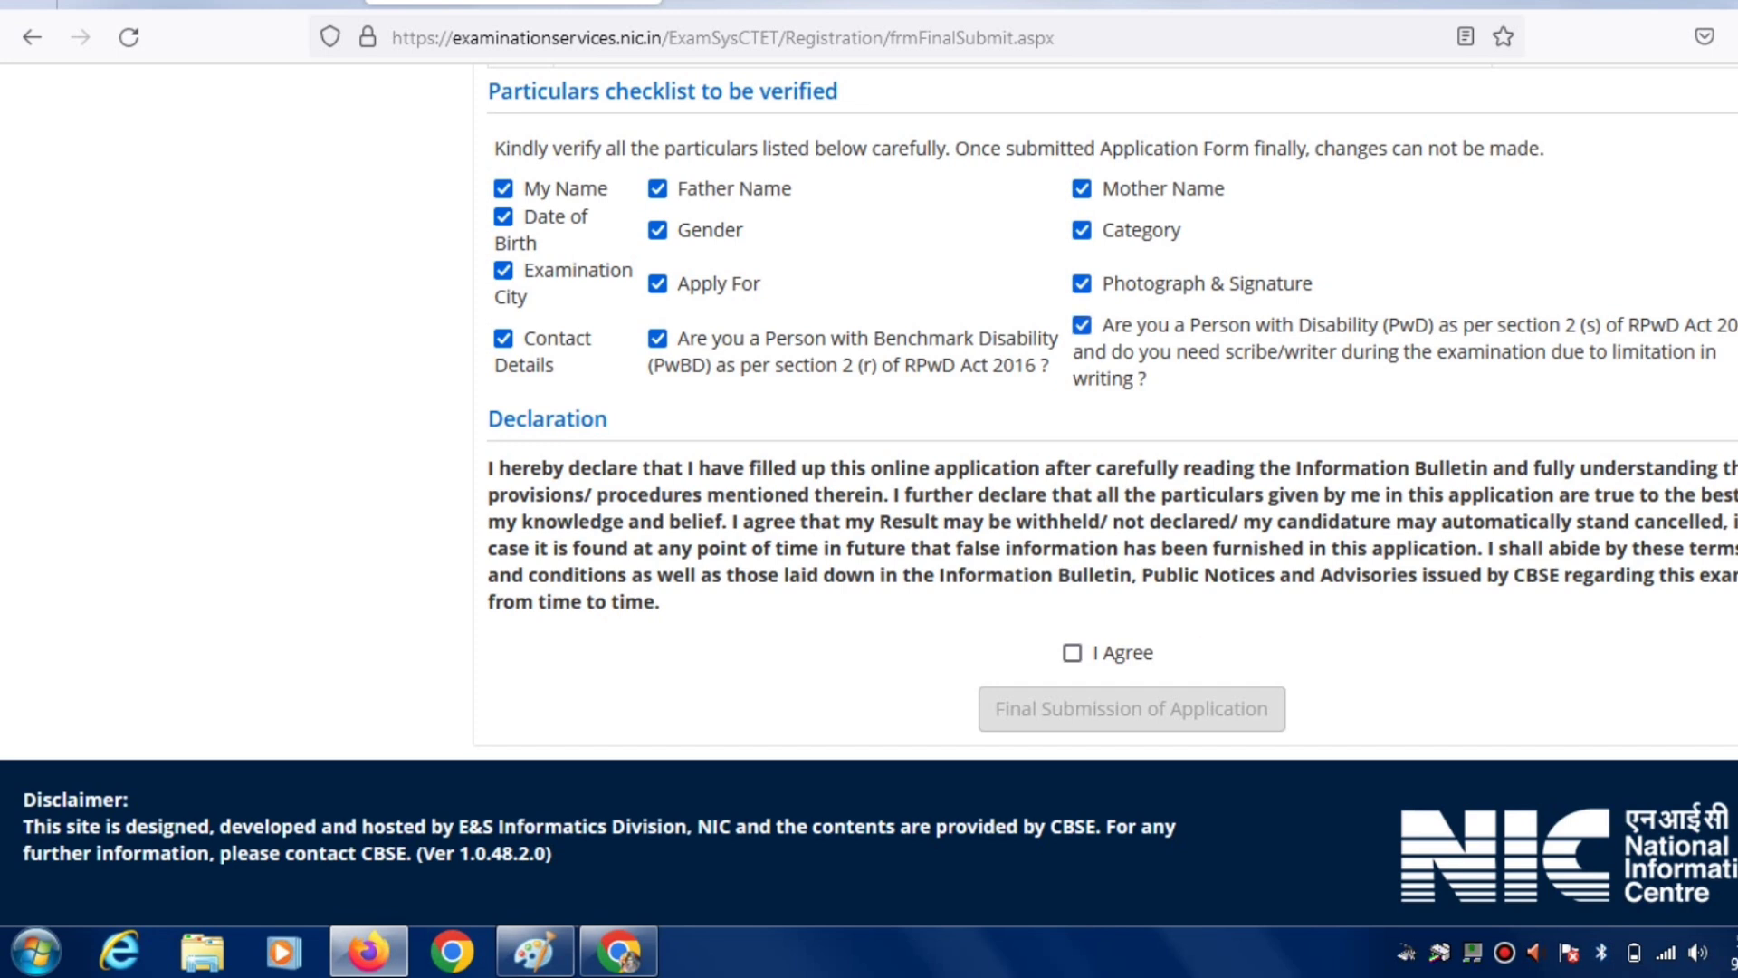
pyautogui.click(1072, 653)
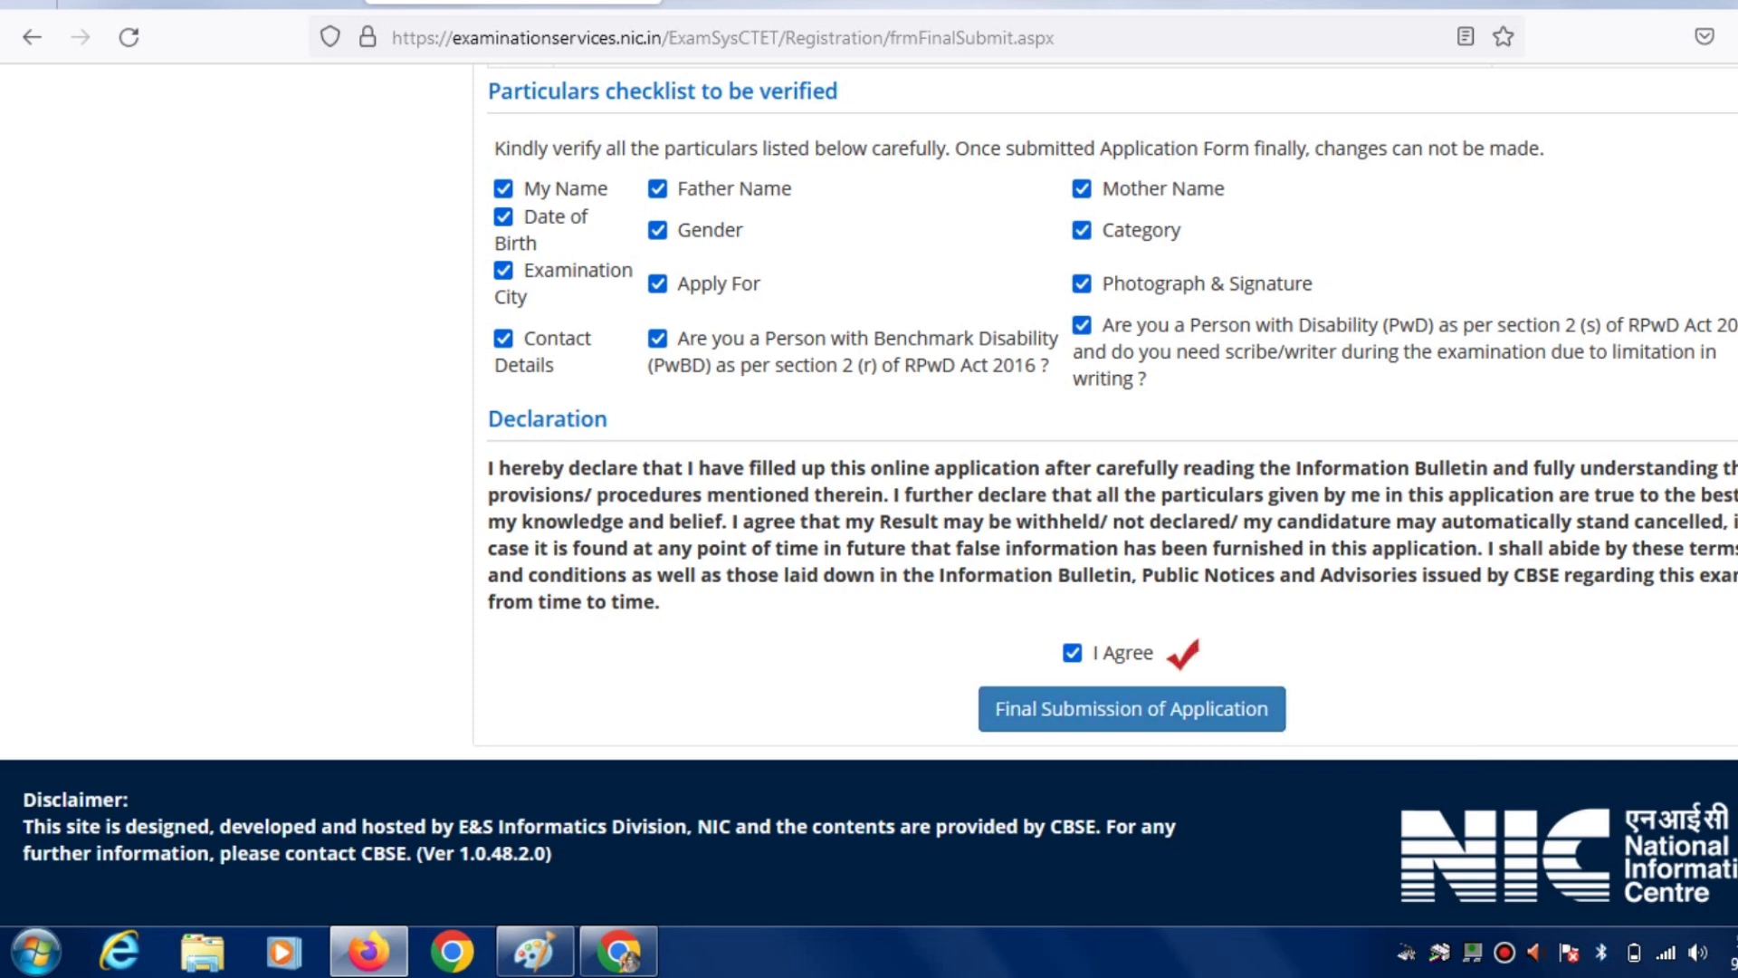
# Step: Review the entered application details, make the final submission of the application, and confirm it
pyautogui.scroll(2, 1104, 489)
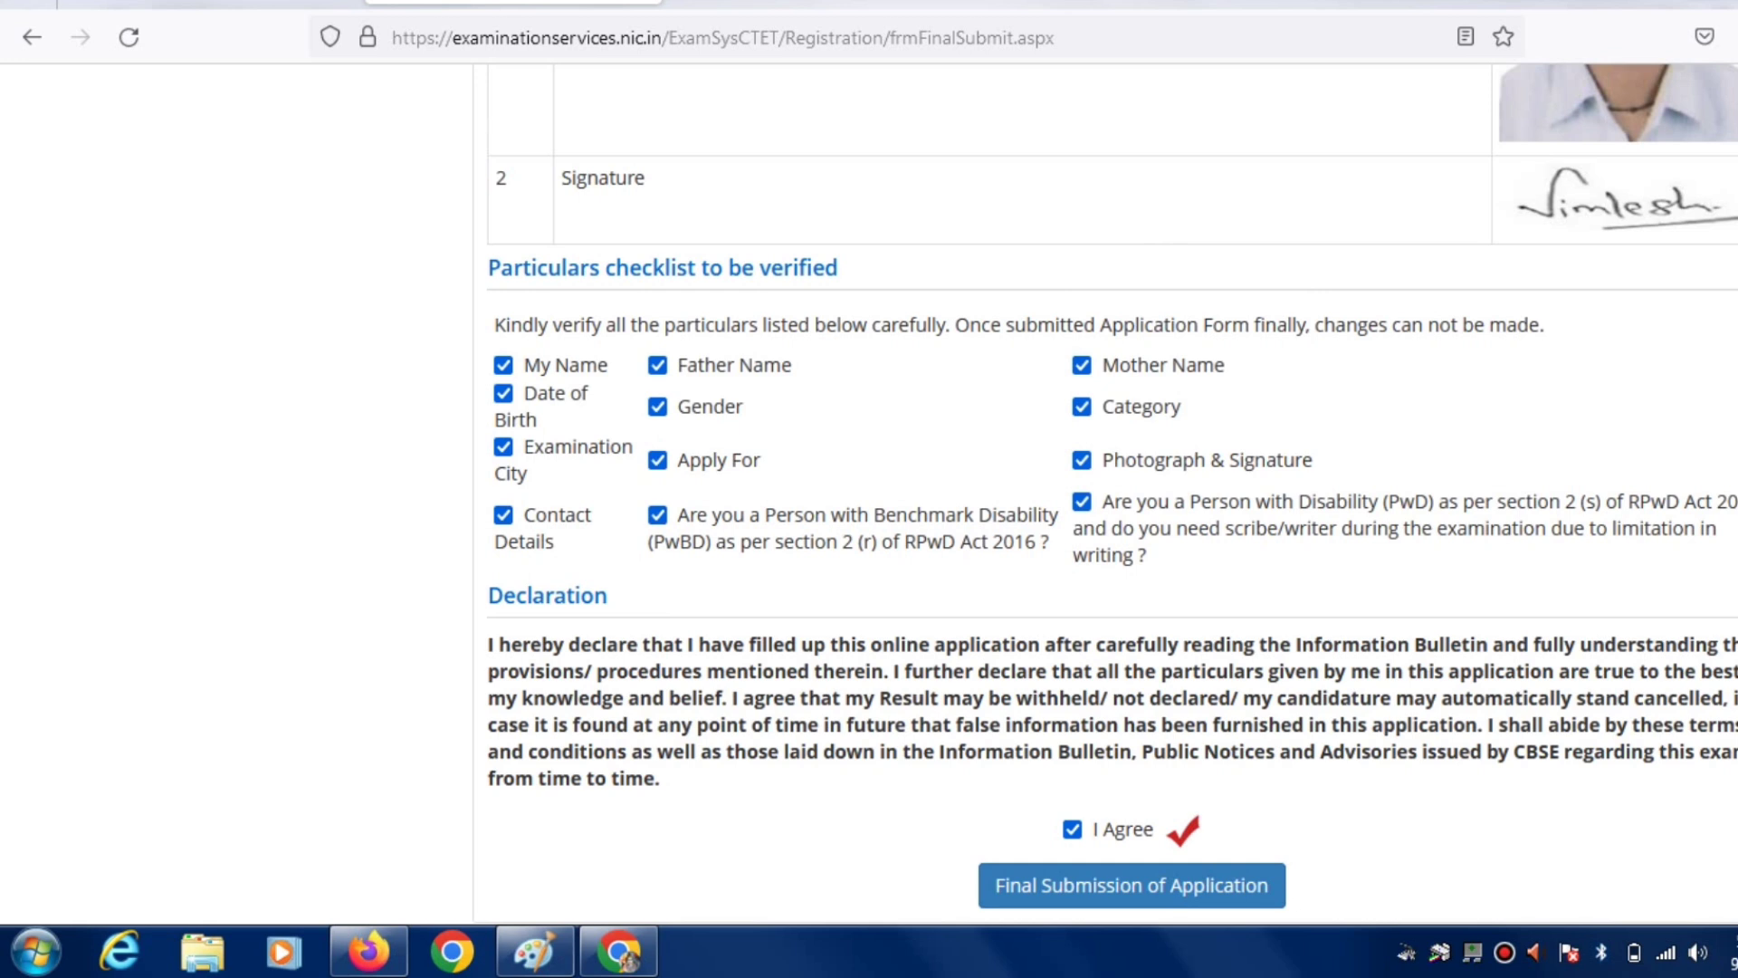
pyautogui.scroll(20, 1104, 489)
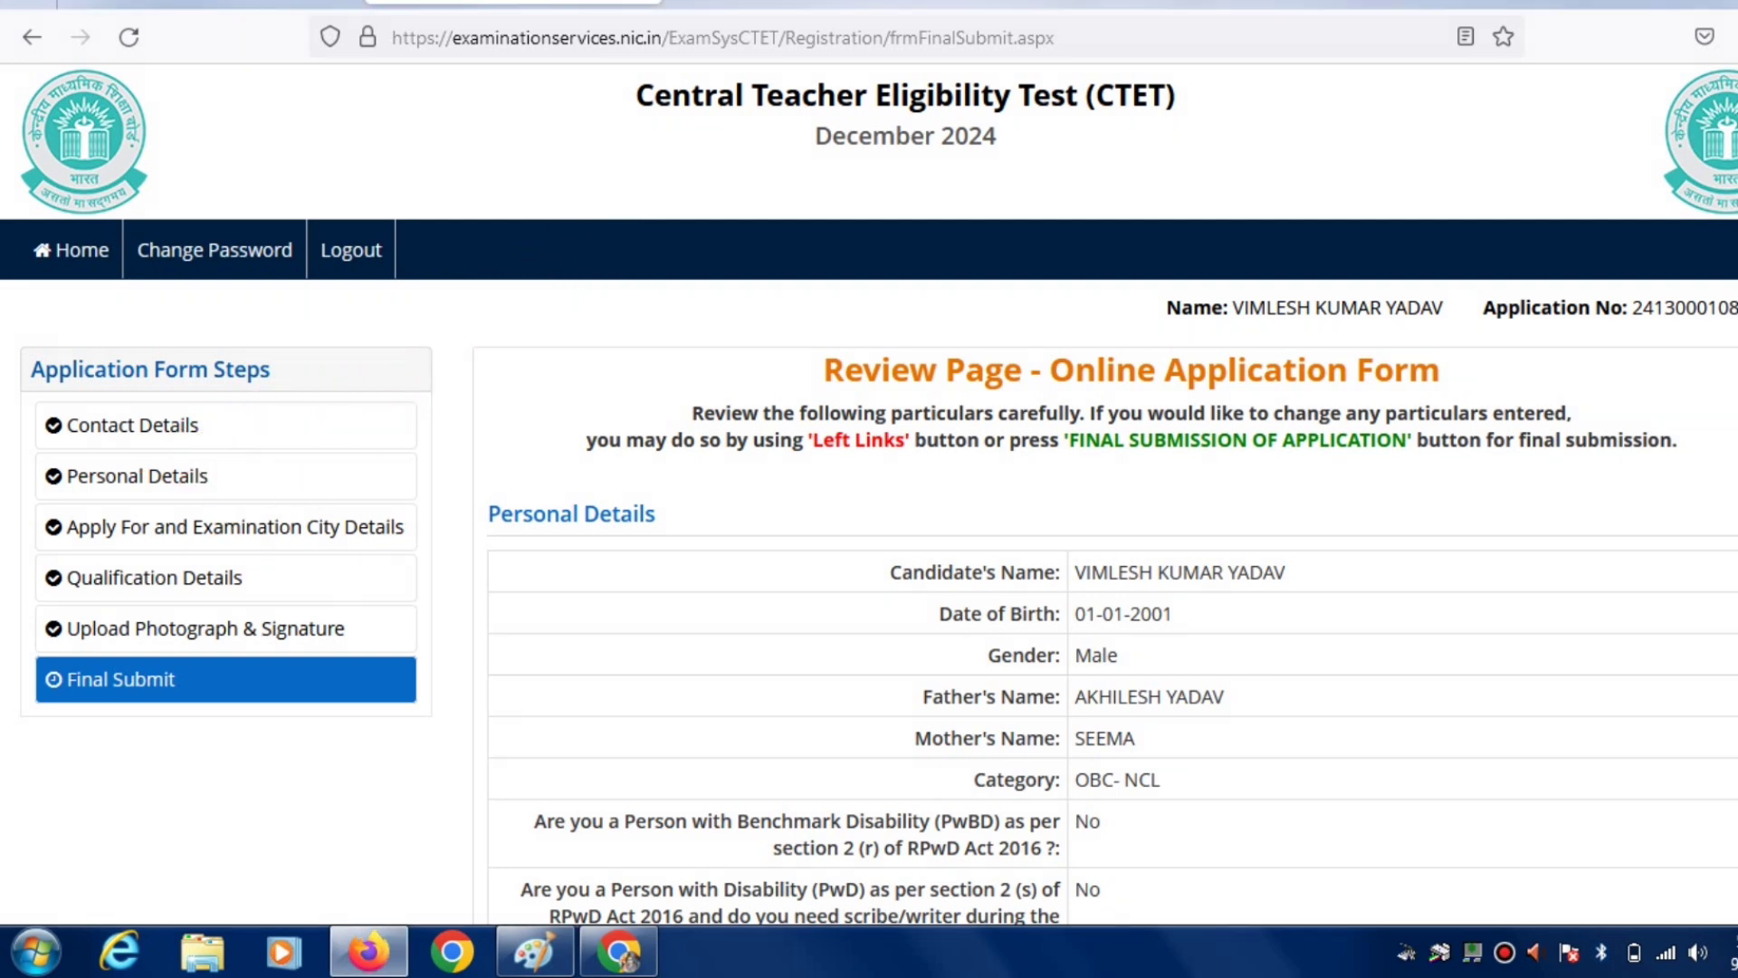
pyautogui.scroll(-20, 1104, 498)
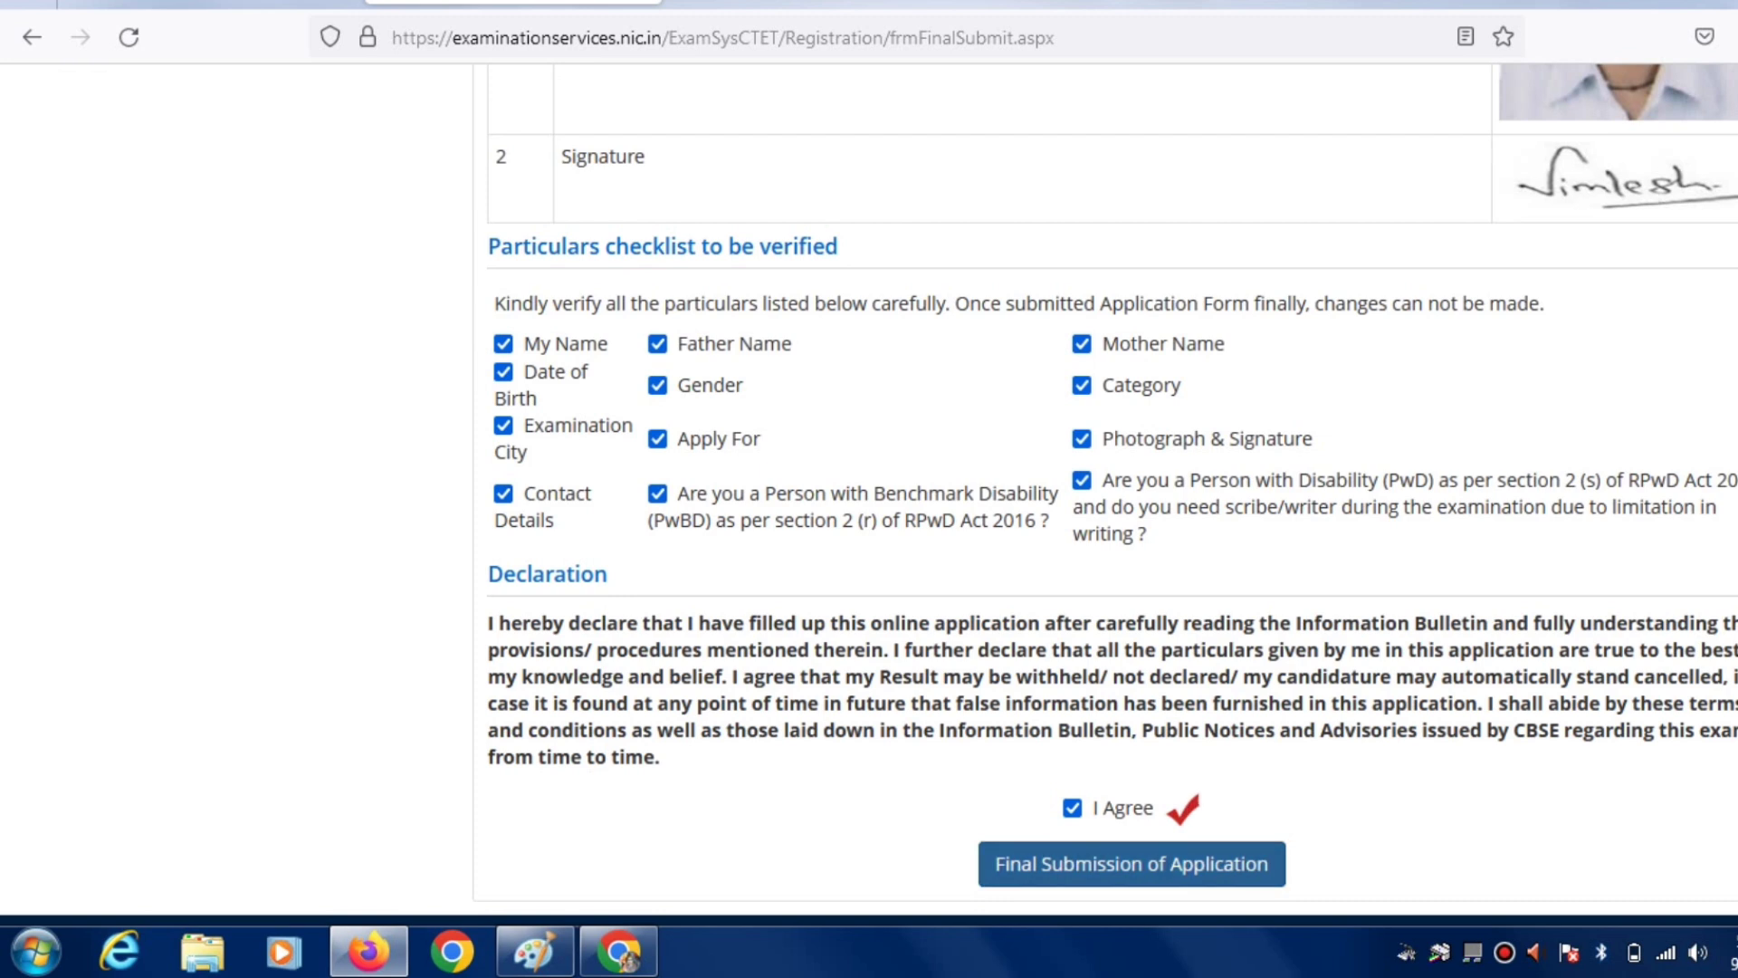
pyautogui.click(1132, 863)
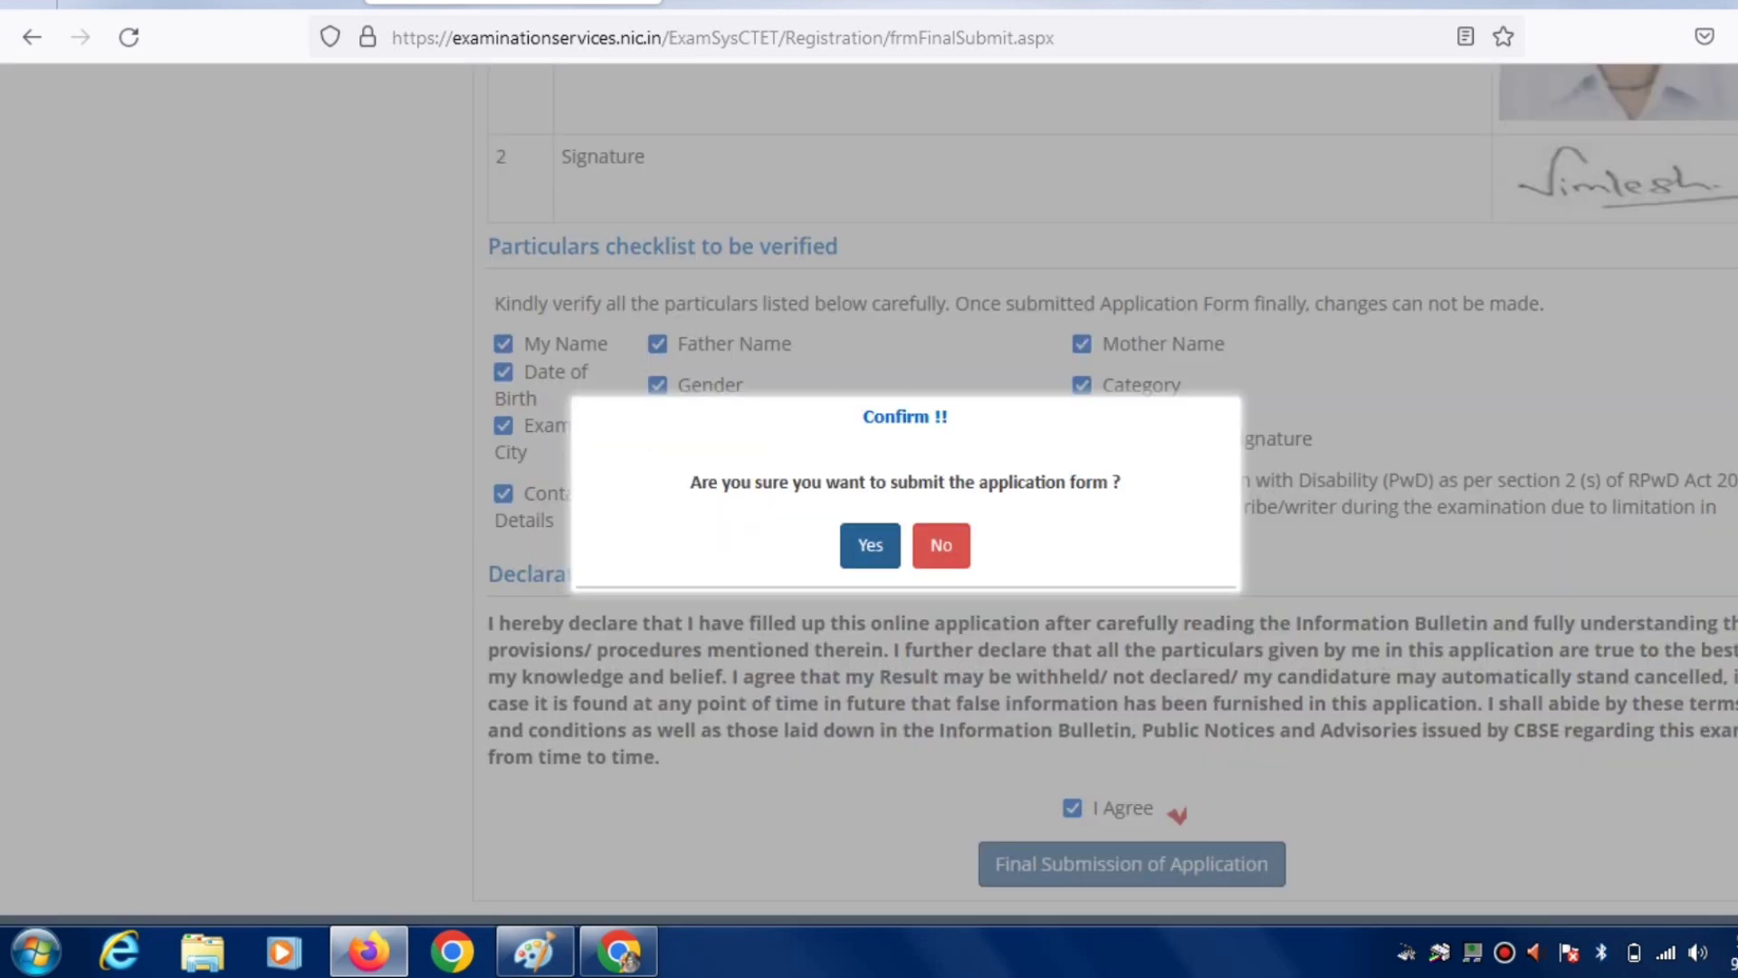
pyautogui.click(870, 543)
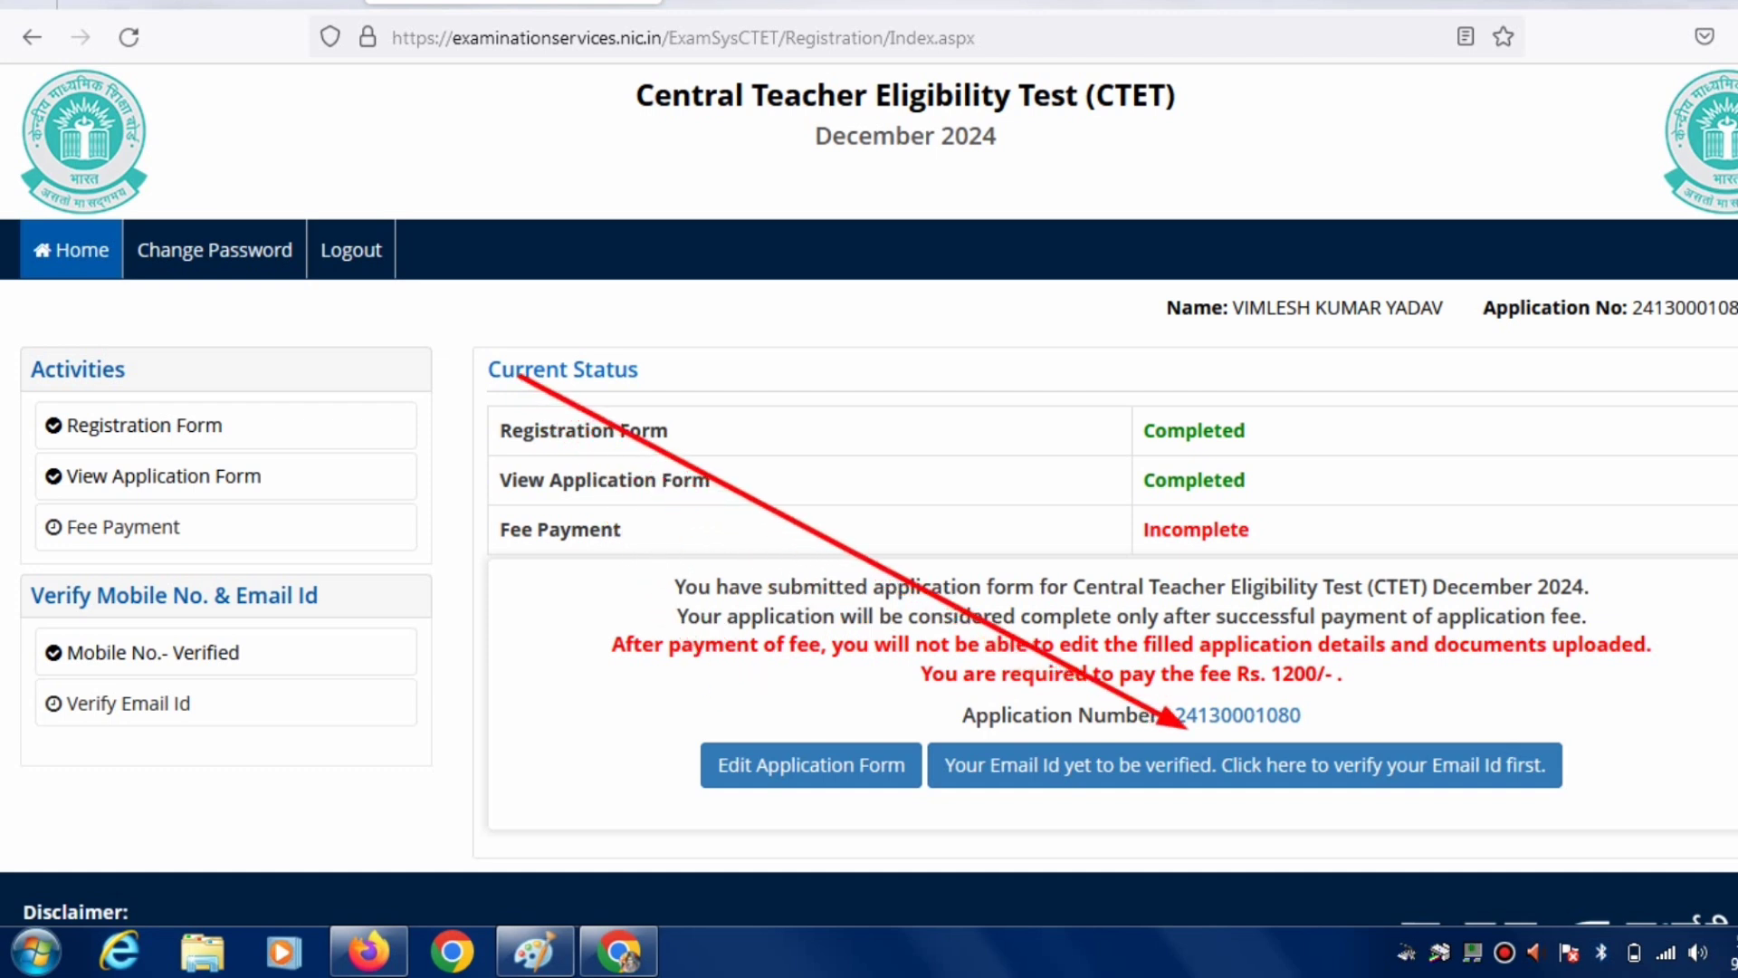
# Step: Open the verification page for the registered email ID and try submitting the displayed security pin
pyautogui.click(1245, 765)
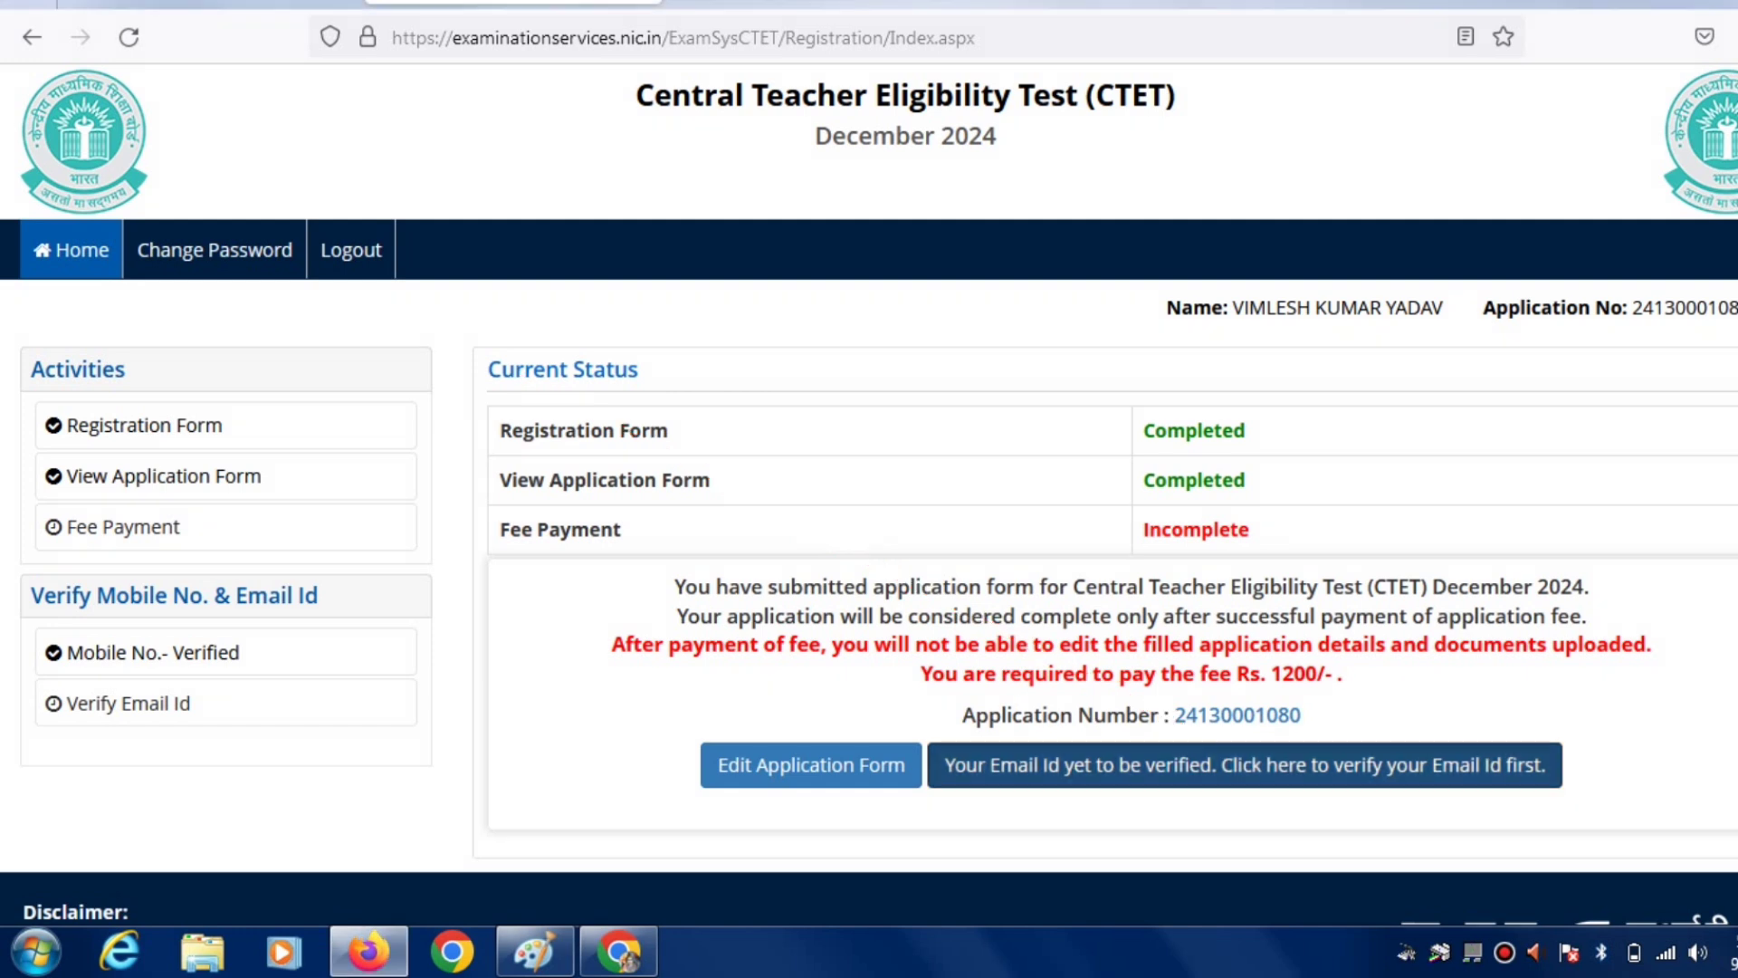
pyautogui.click(905, 485)
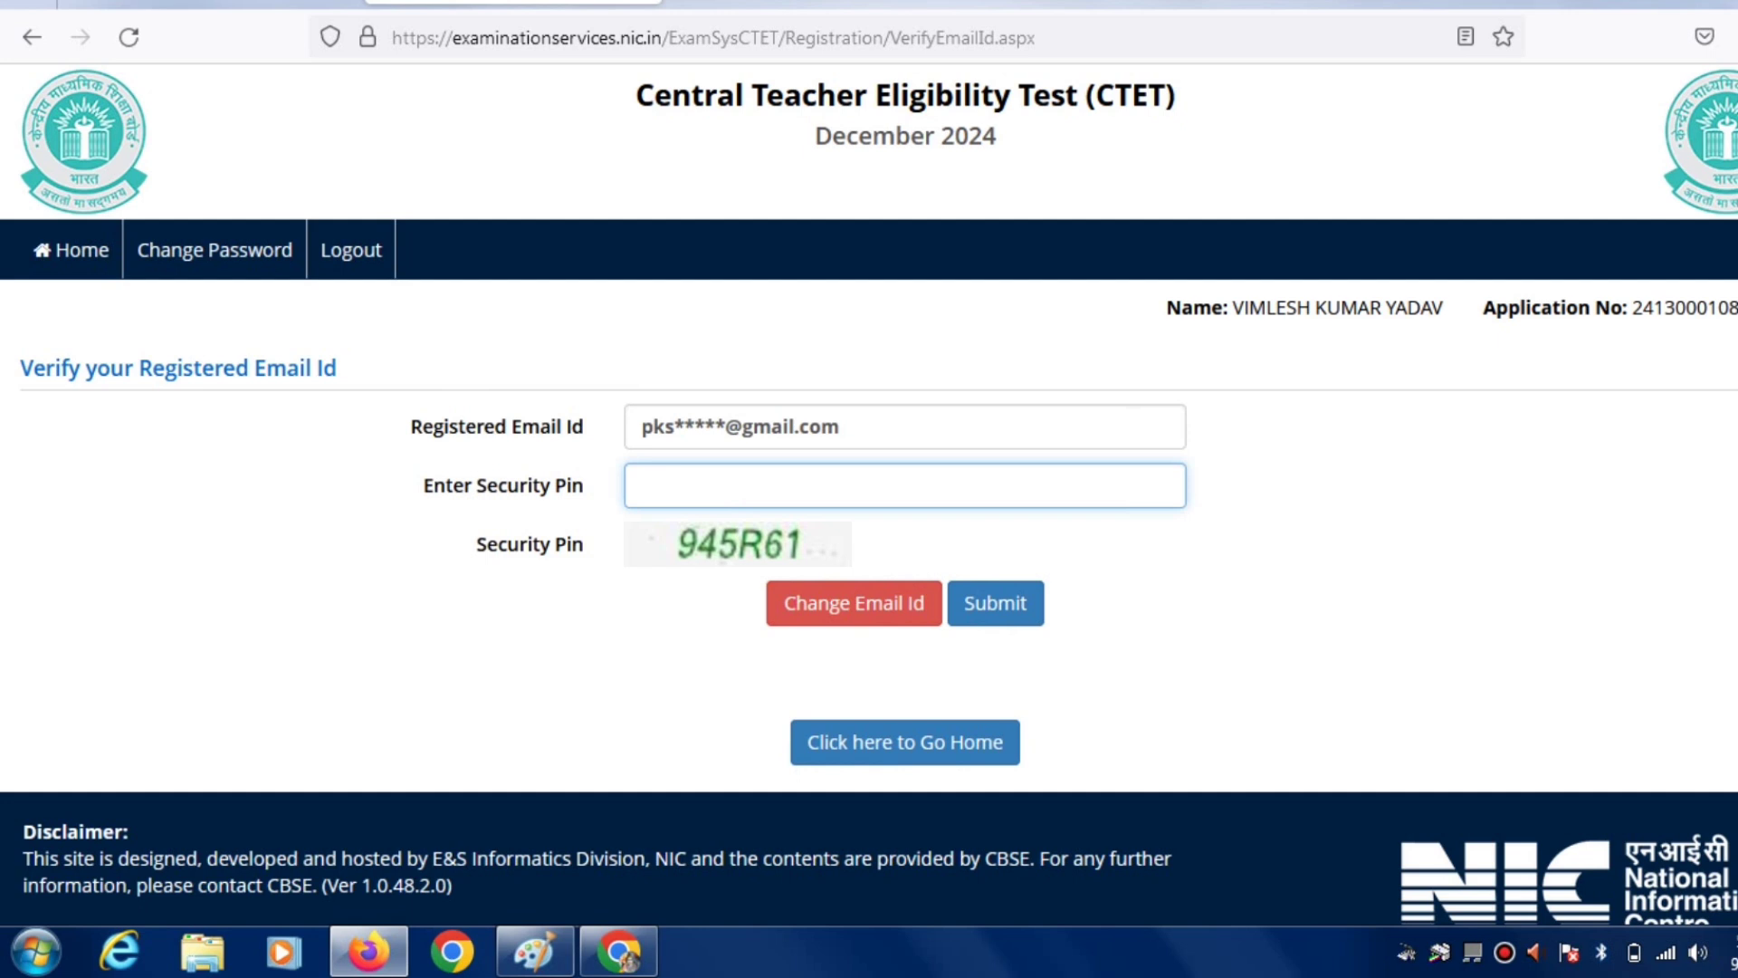
pyautogui.write('945')
pyautogui.press('Return')
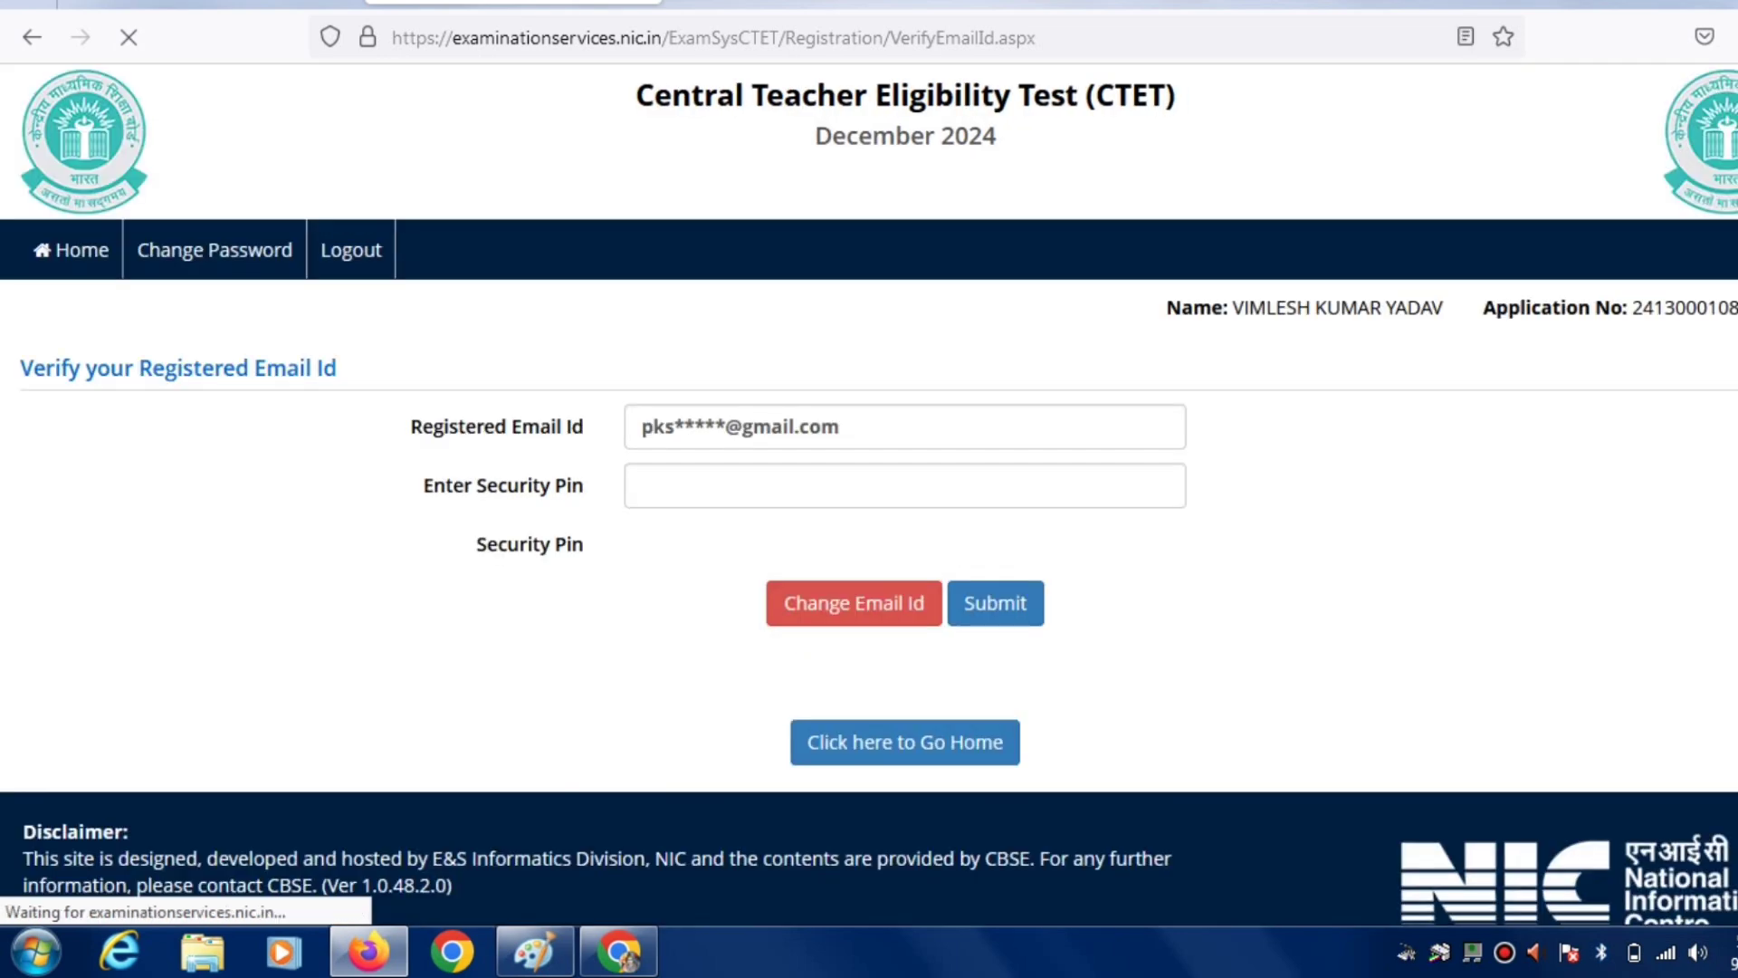
# Step: Enter the newly displayed security pin, submit it to request the email OTP, and acknowledge the notice
pyautogui.click(905, 485)
pyautogui.write('Y5P897')
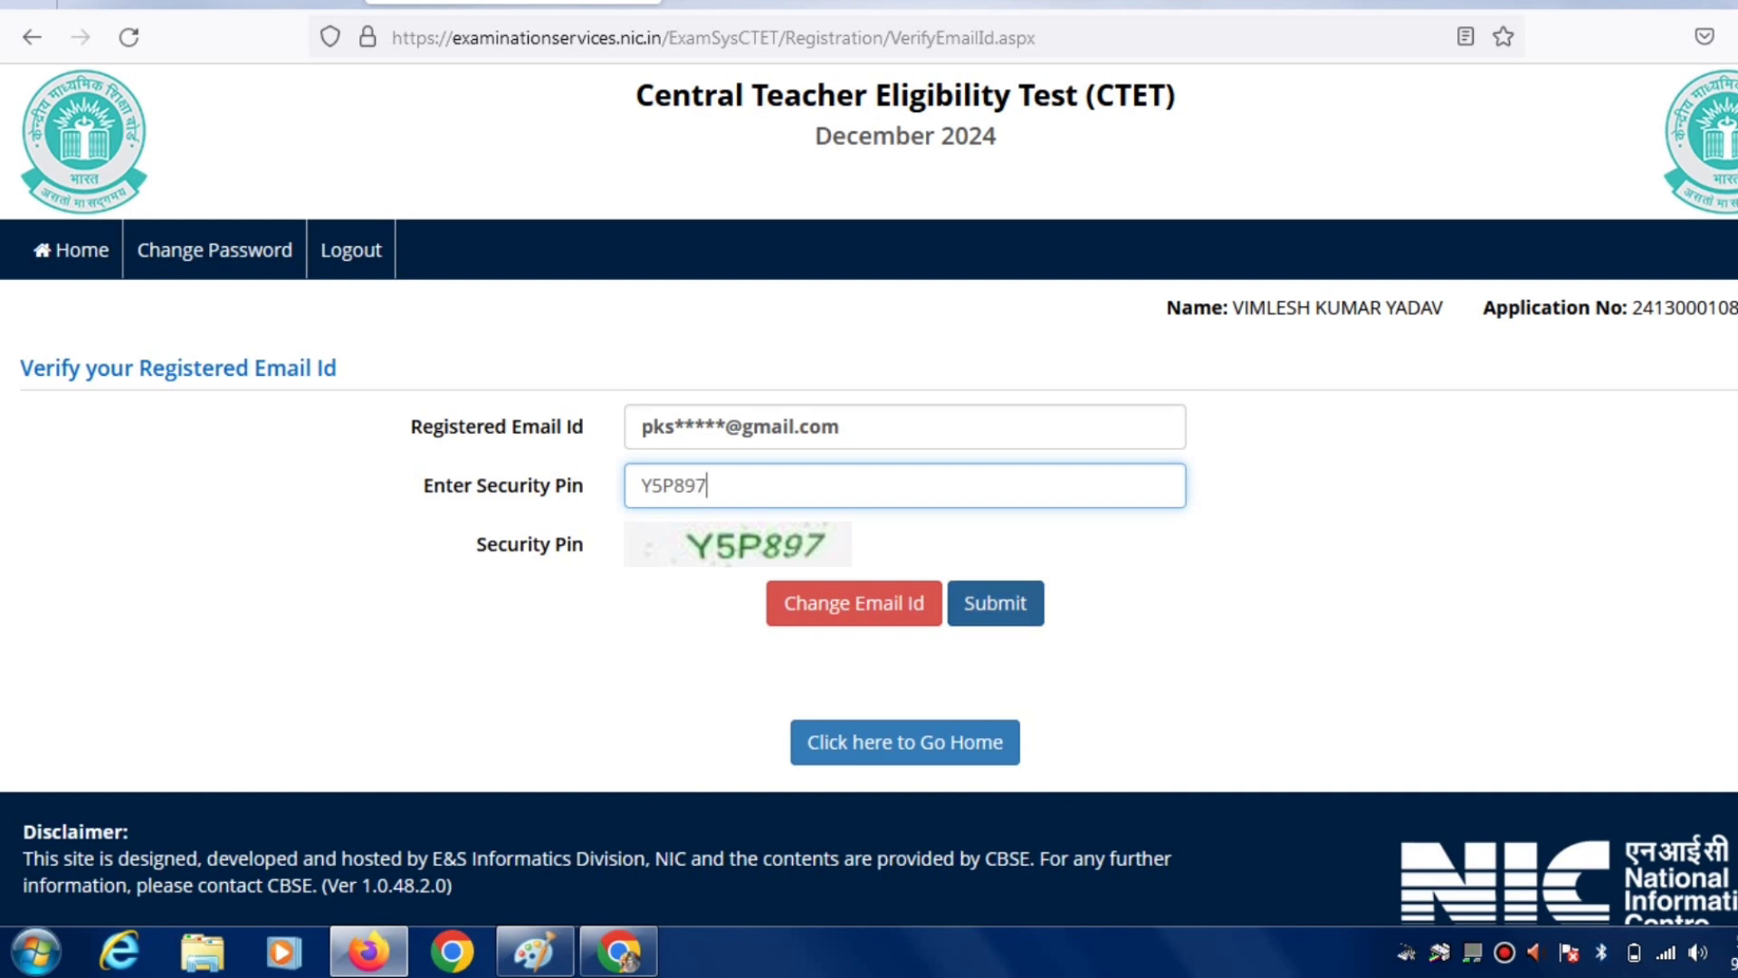
pyautogui.click(996, 603)
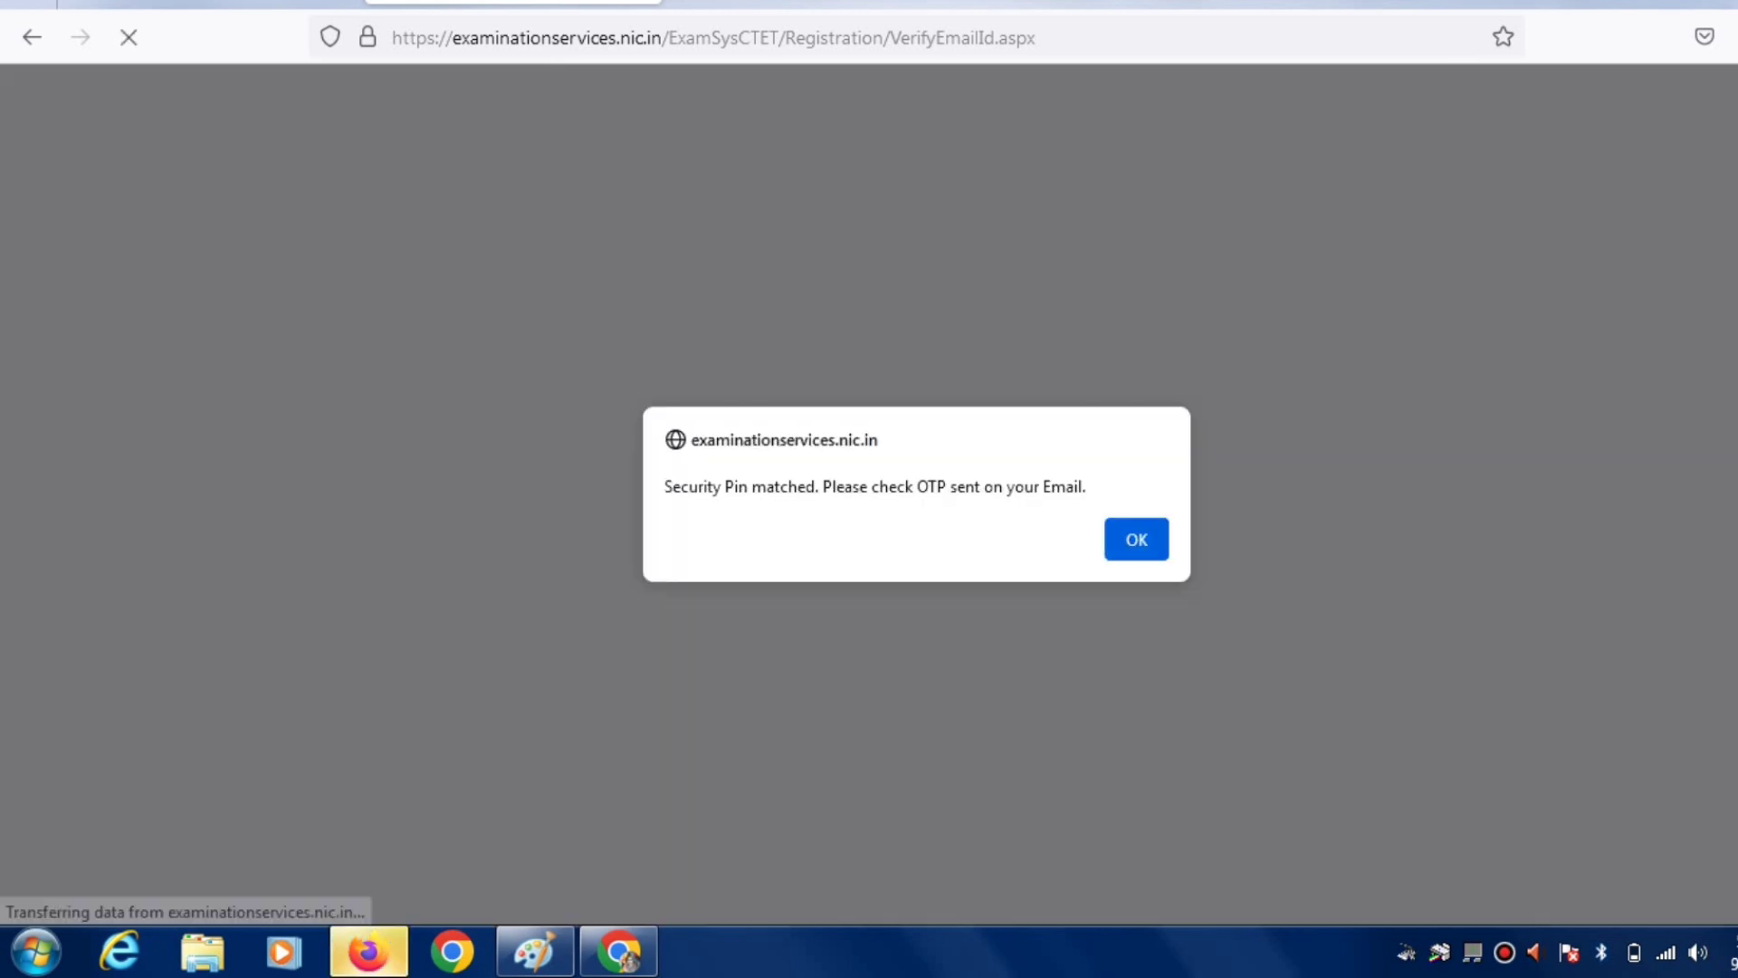
pyautogui.press('Return')
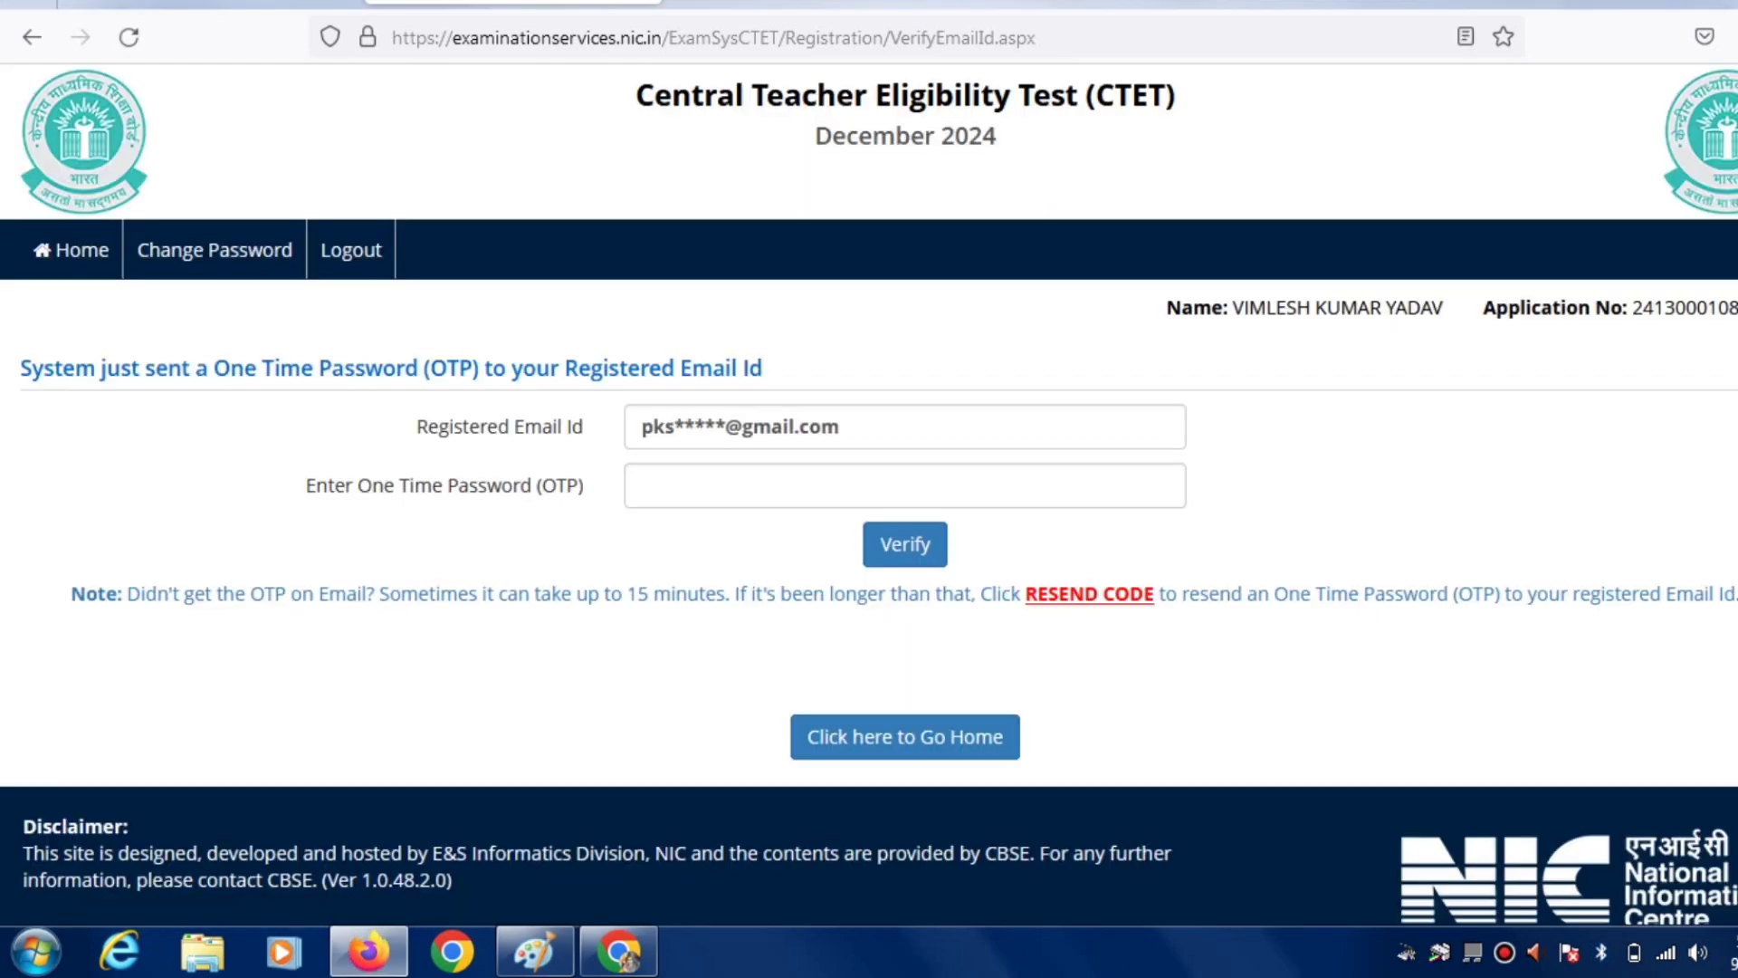
# Step: Enter the one-time password sent to the registered email, verify the email ID, and return to the application home page
pyautogui.click(904, 485)
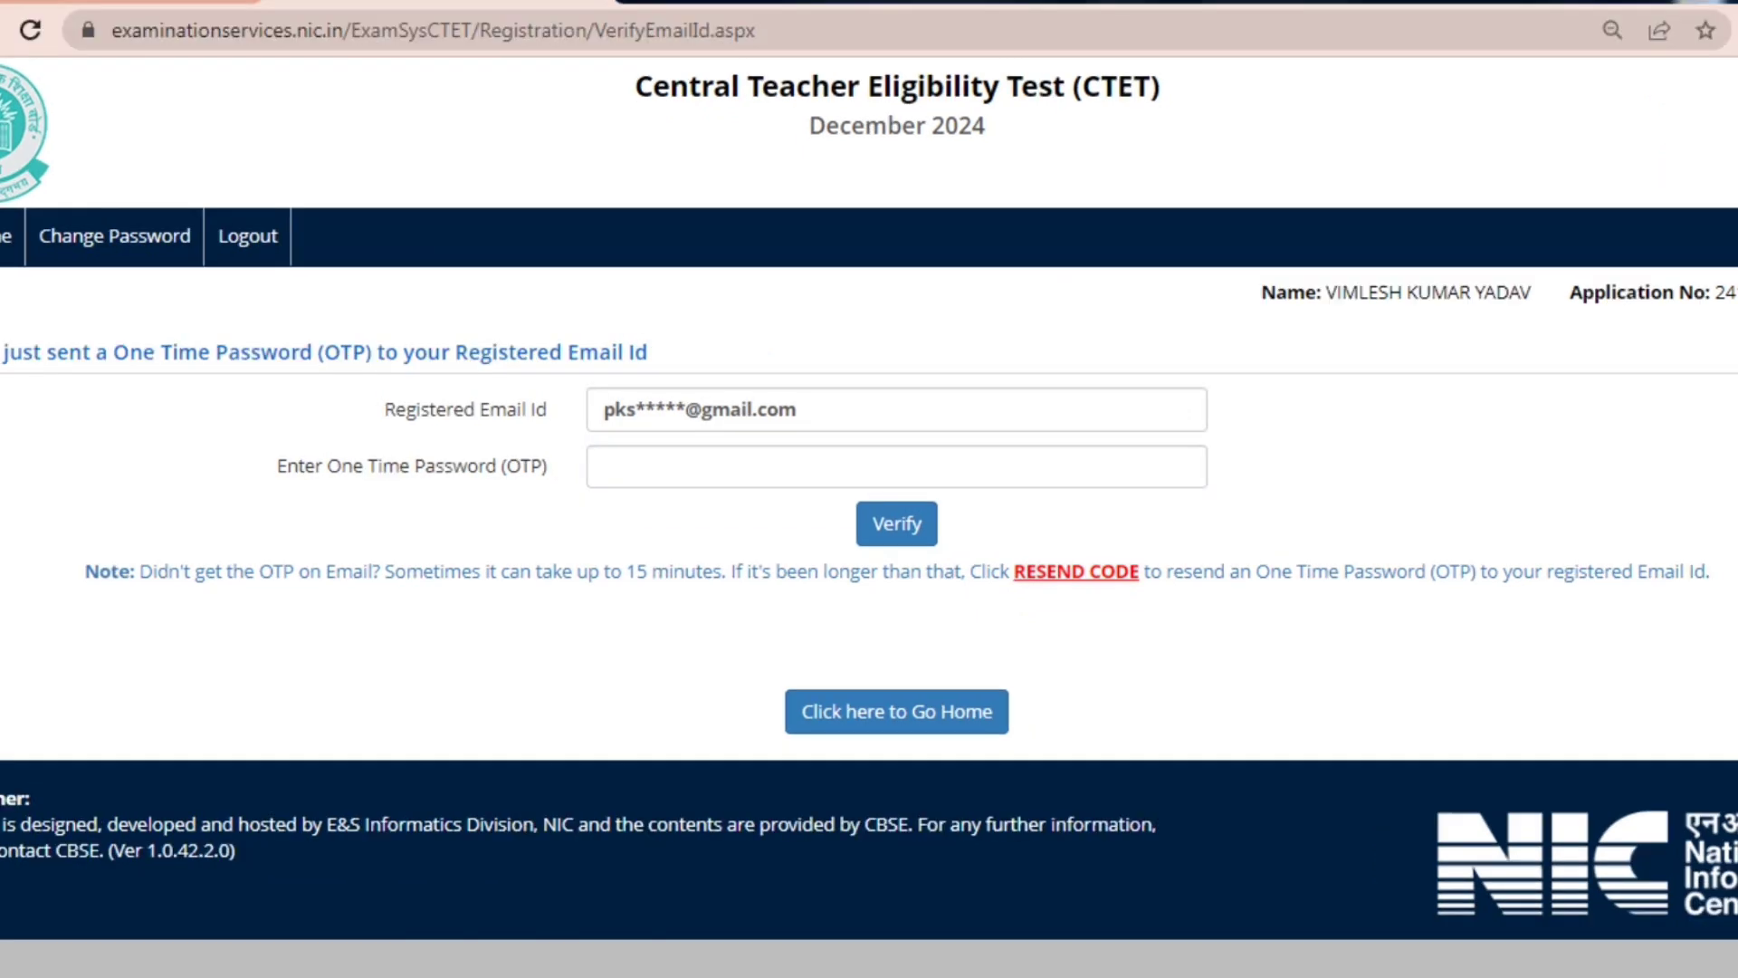
pyautogui.click(896, 466)
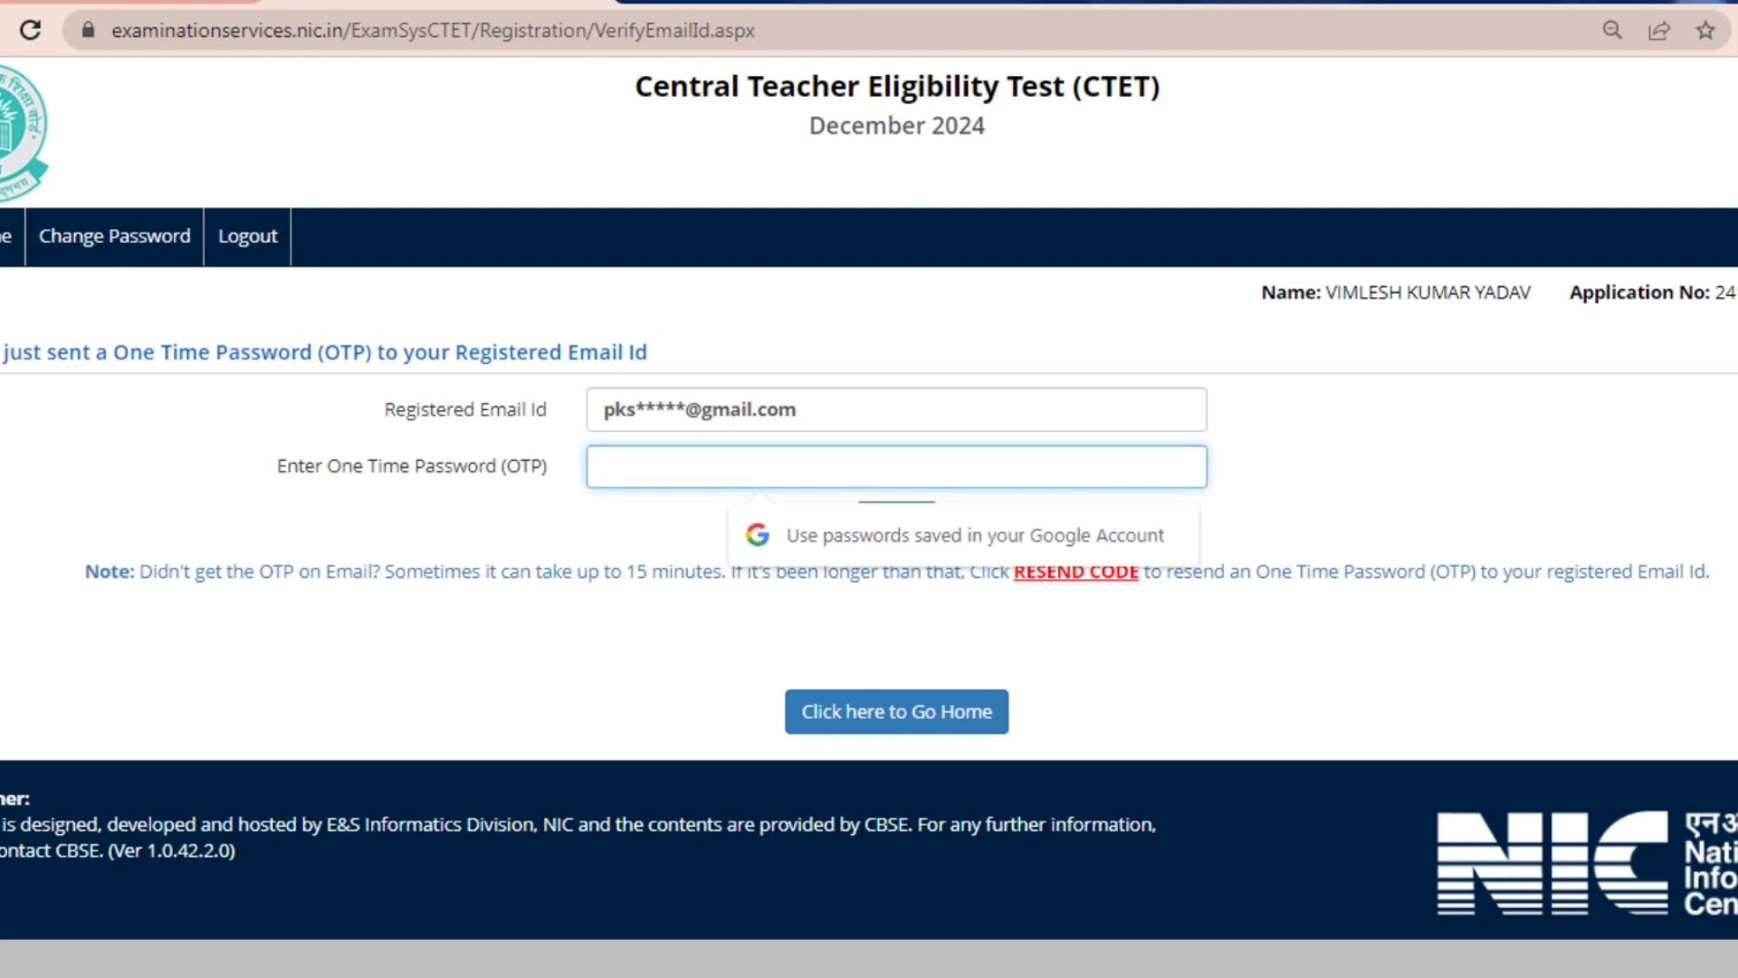
pyautogui.write('••••••')
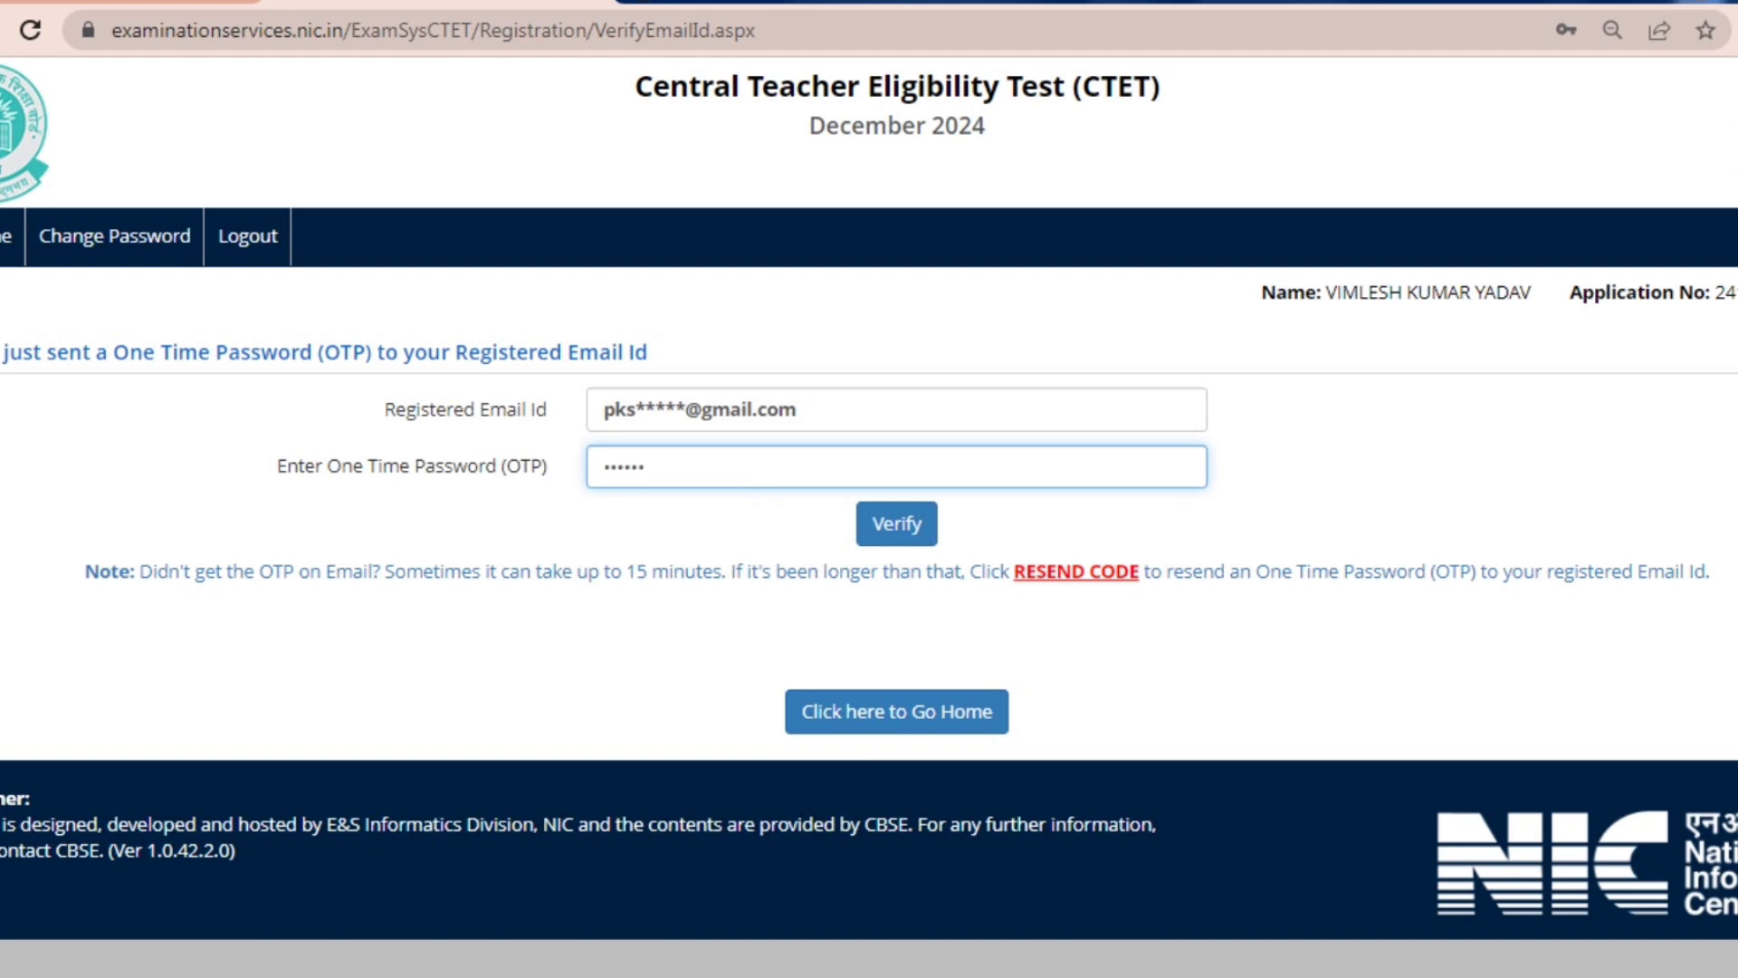
pyautogui.click(896, 523)
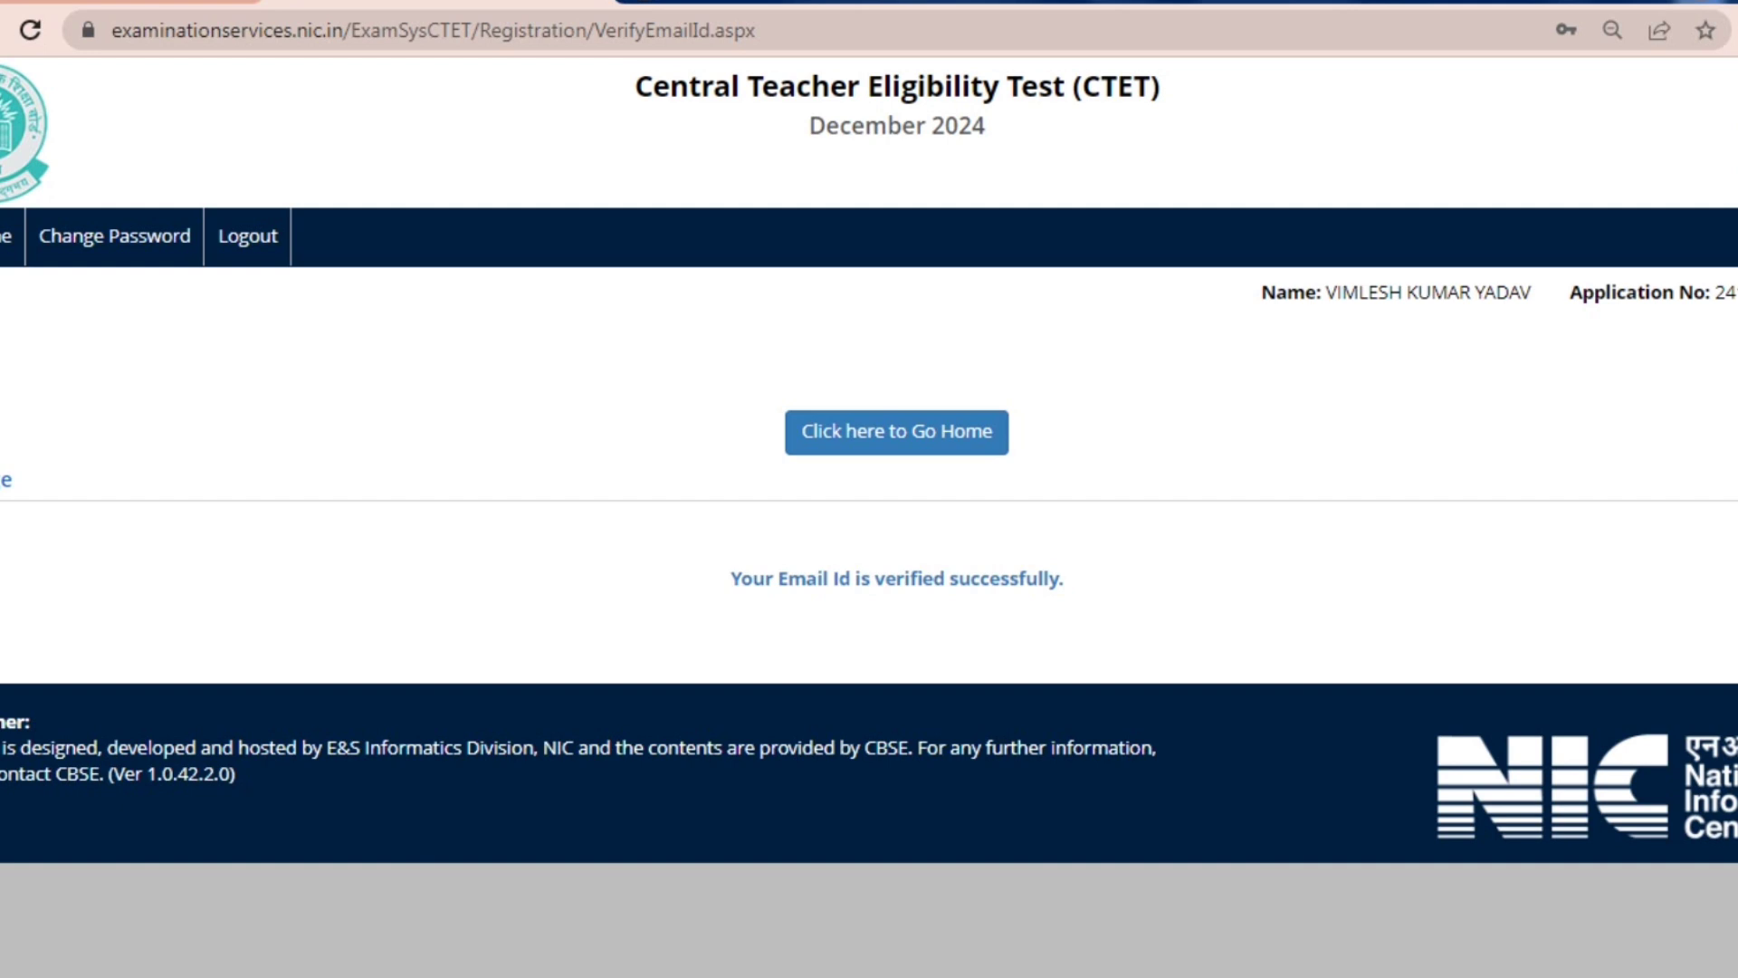
pyautogui.click(896, 432)
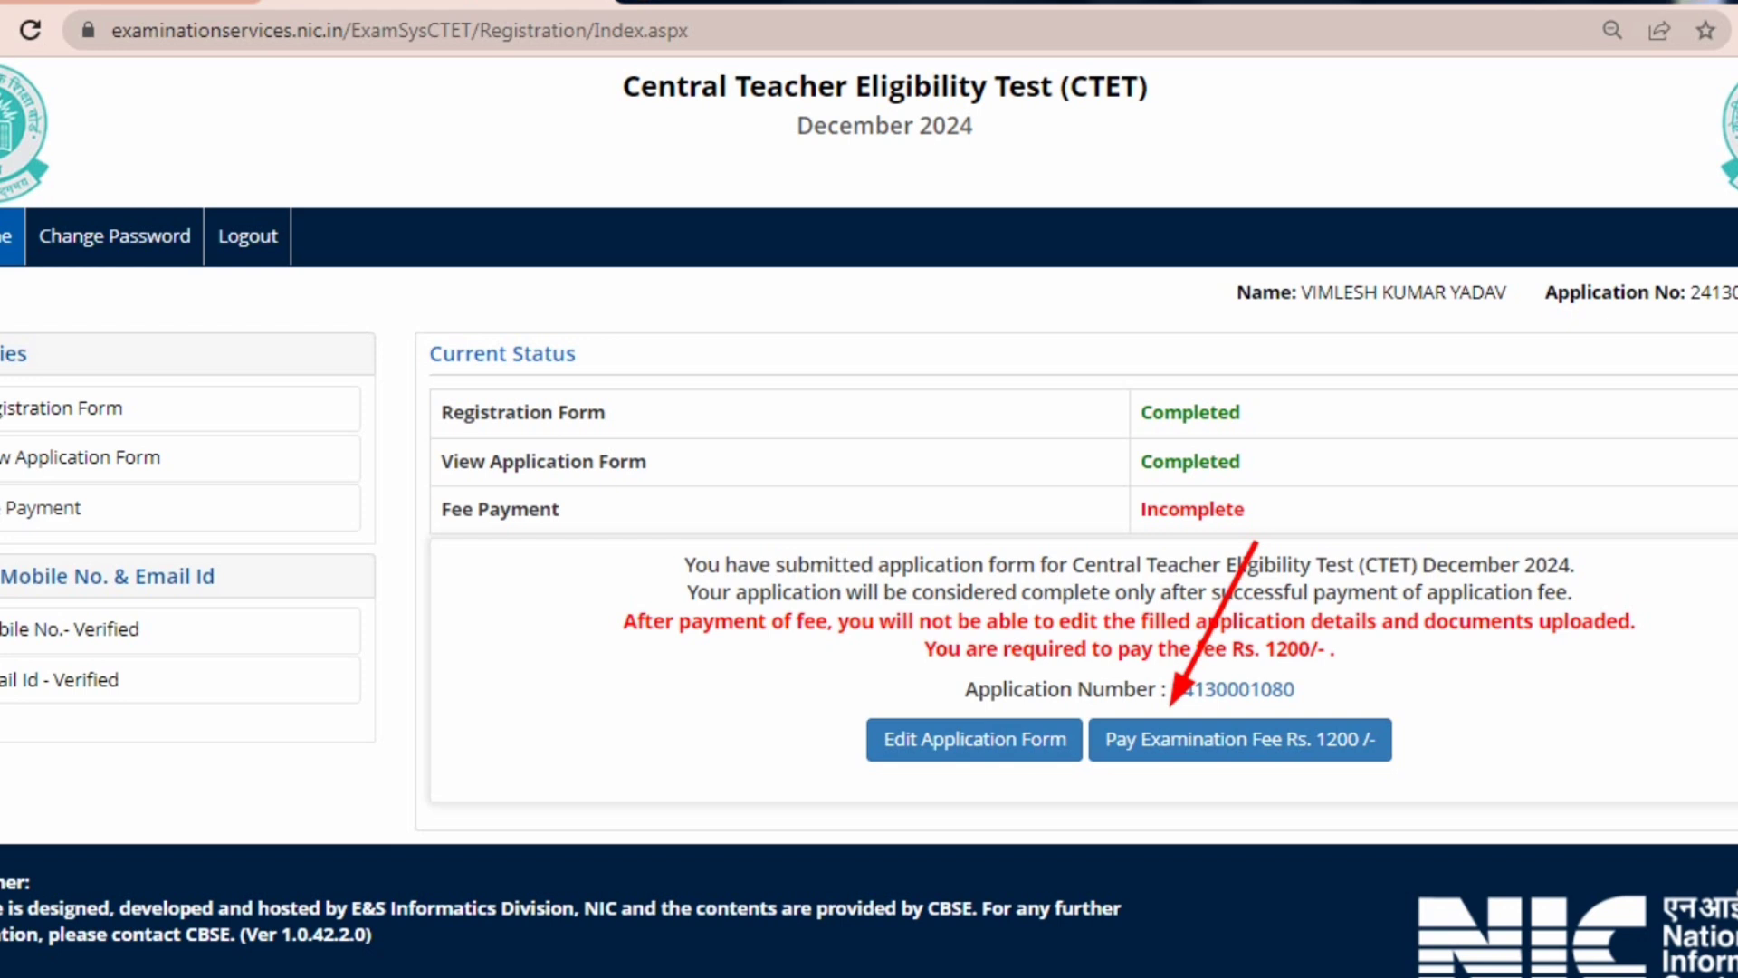
# Step: Start the Rs. 1200 examination fee payment with the Online Payment mode, confirm it, and continue to the BillDesk payment page
pyautogui.click(1240, 738)
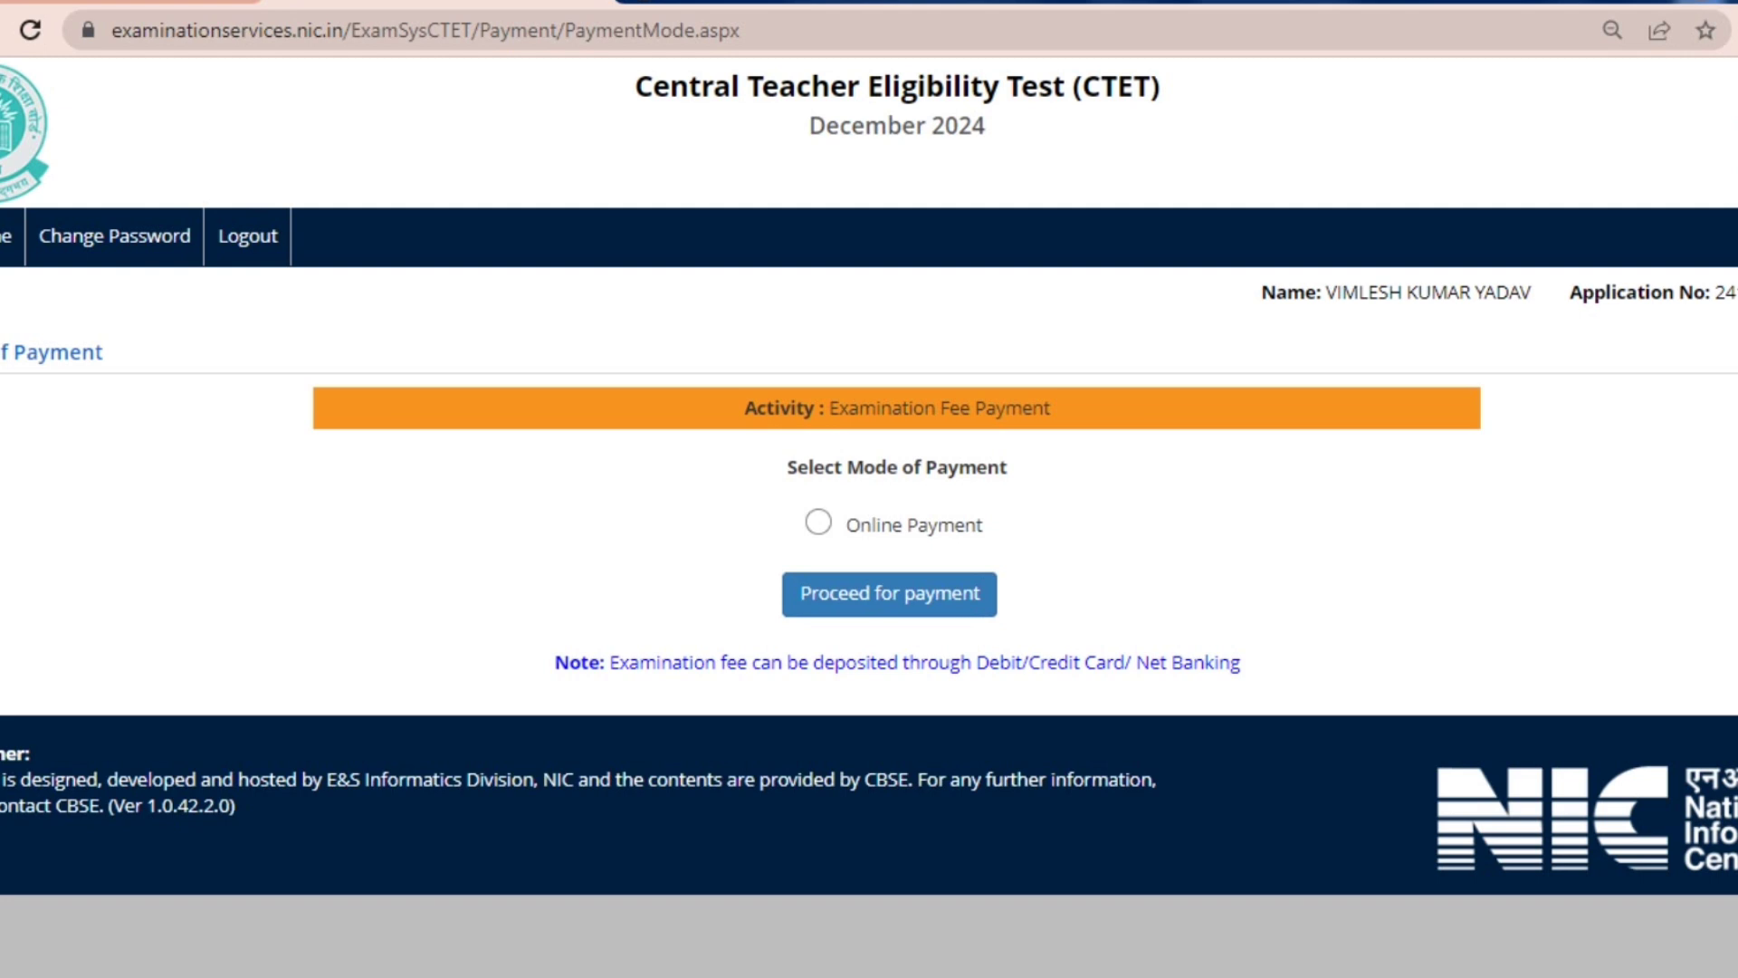
pyautogui.click(819, 522)
pyautogui.click(889, 593)
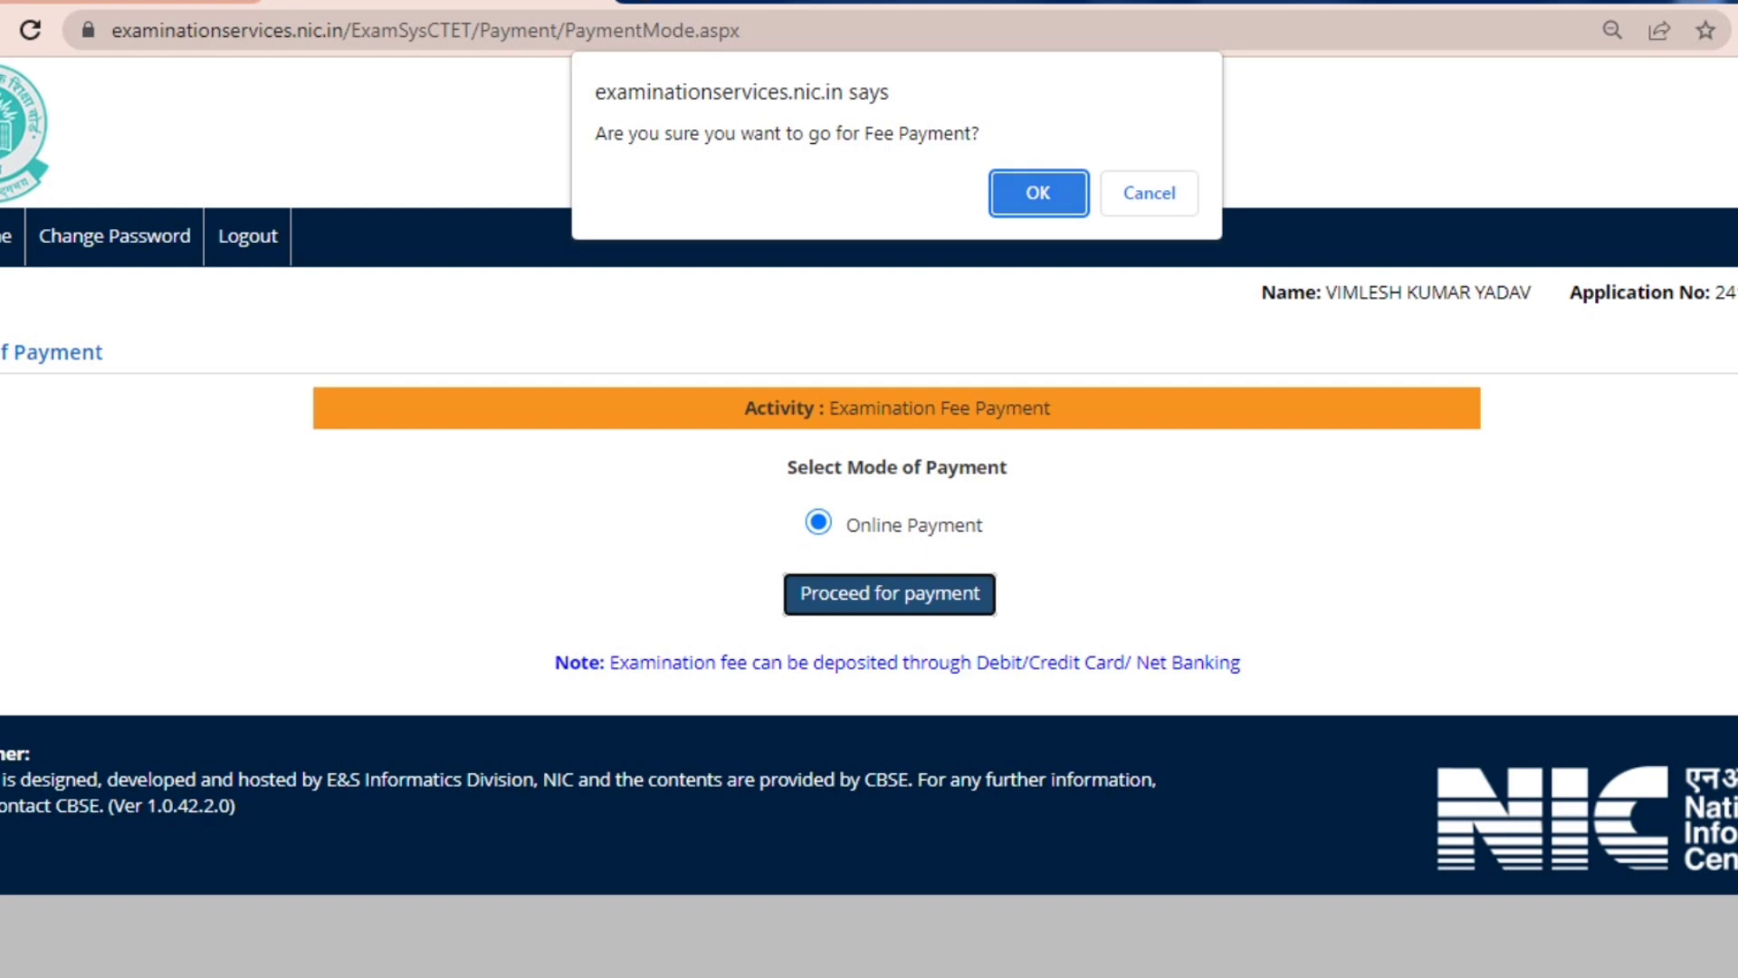
pyautogui.press('Return')
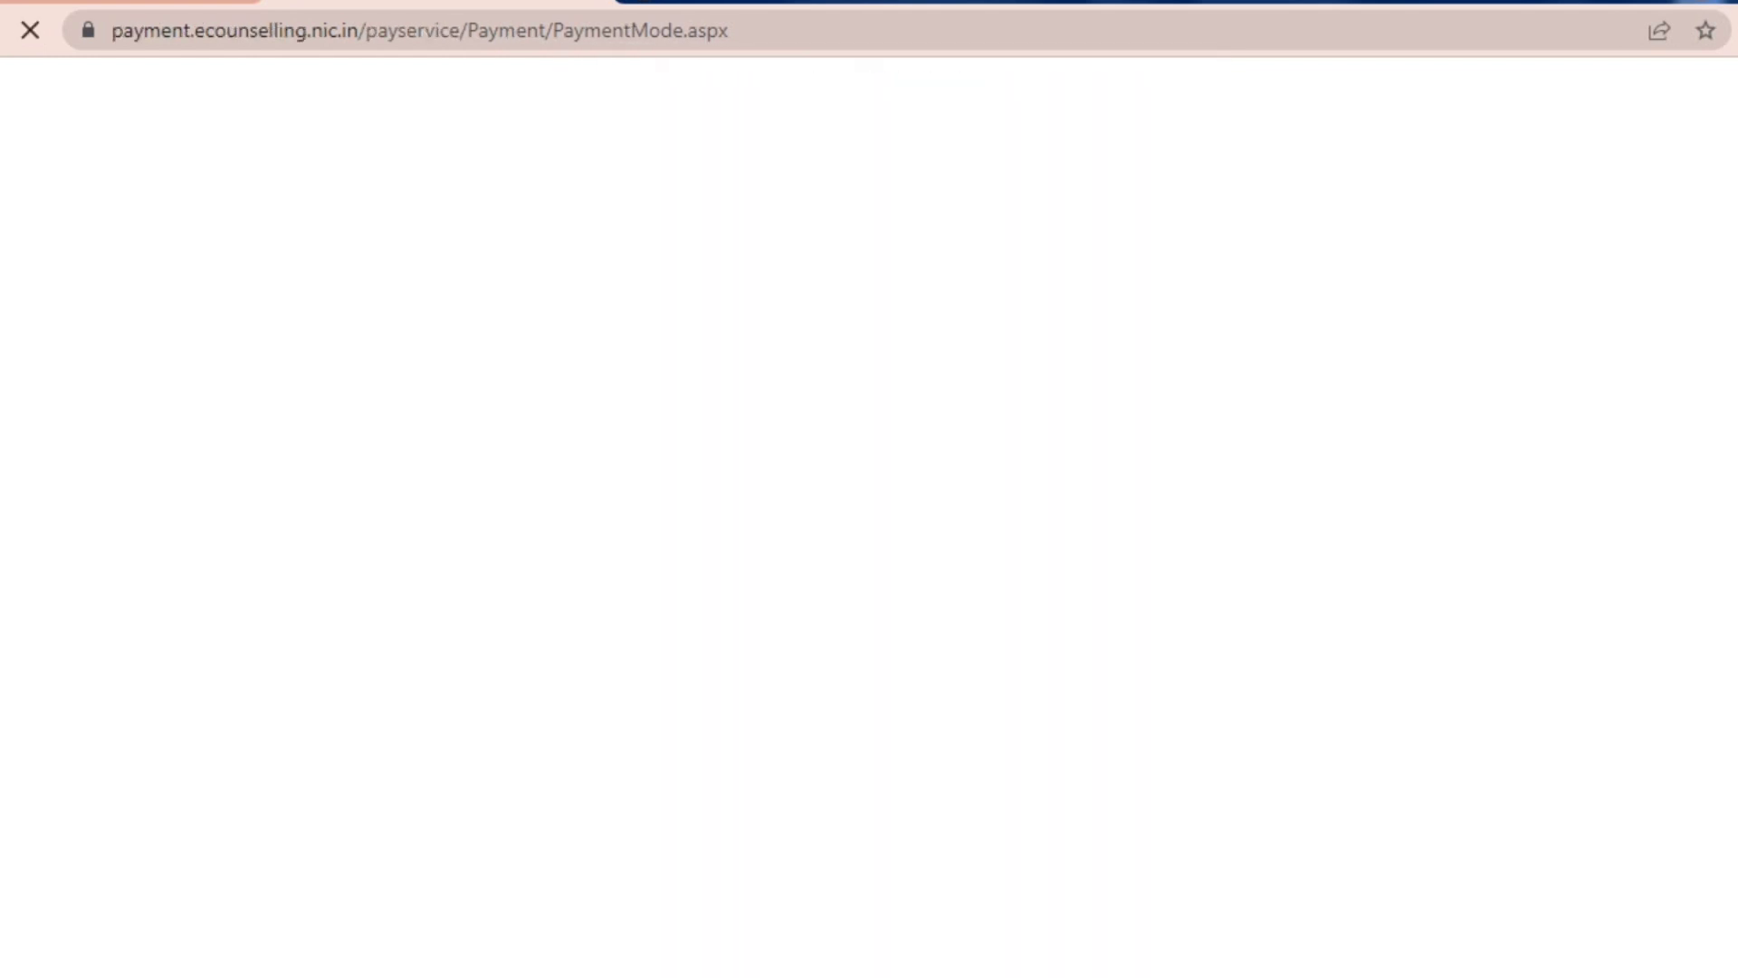
pyautogui.click(743, 773)
pyautogui.click(828, 849)
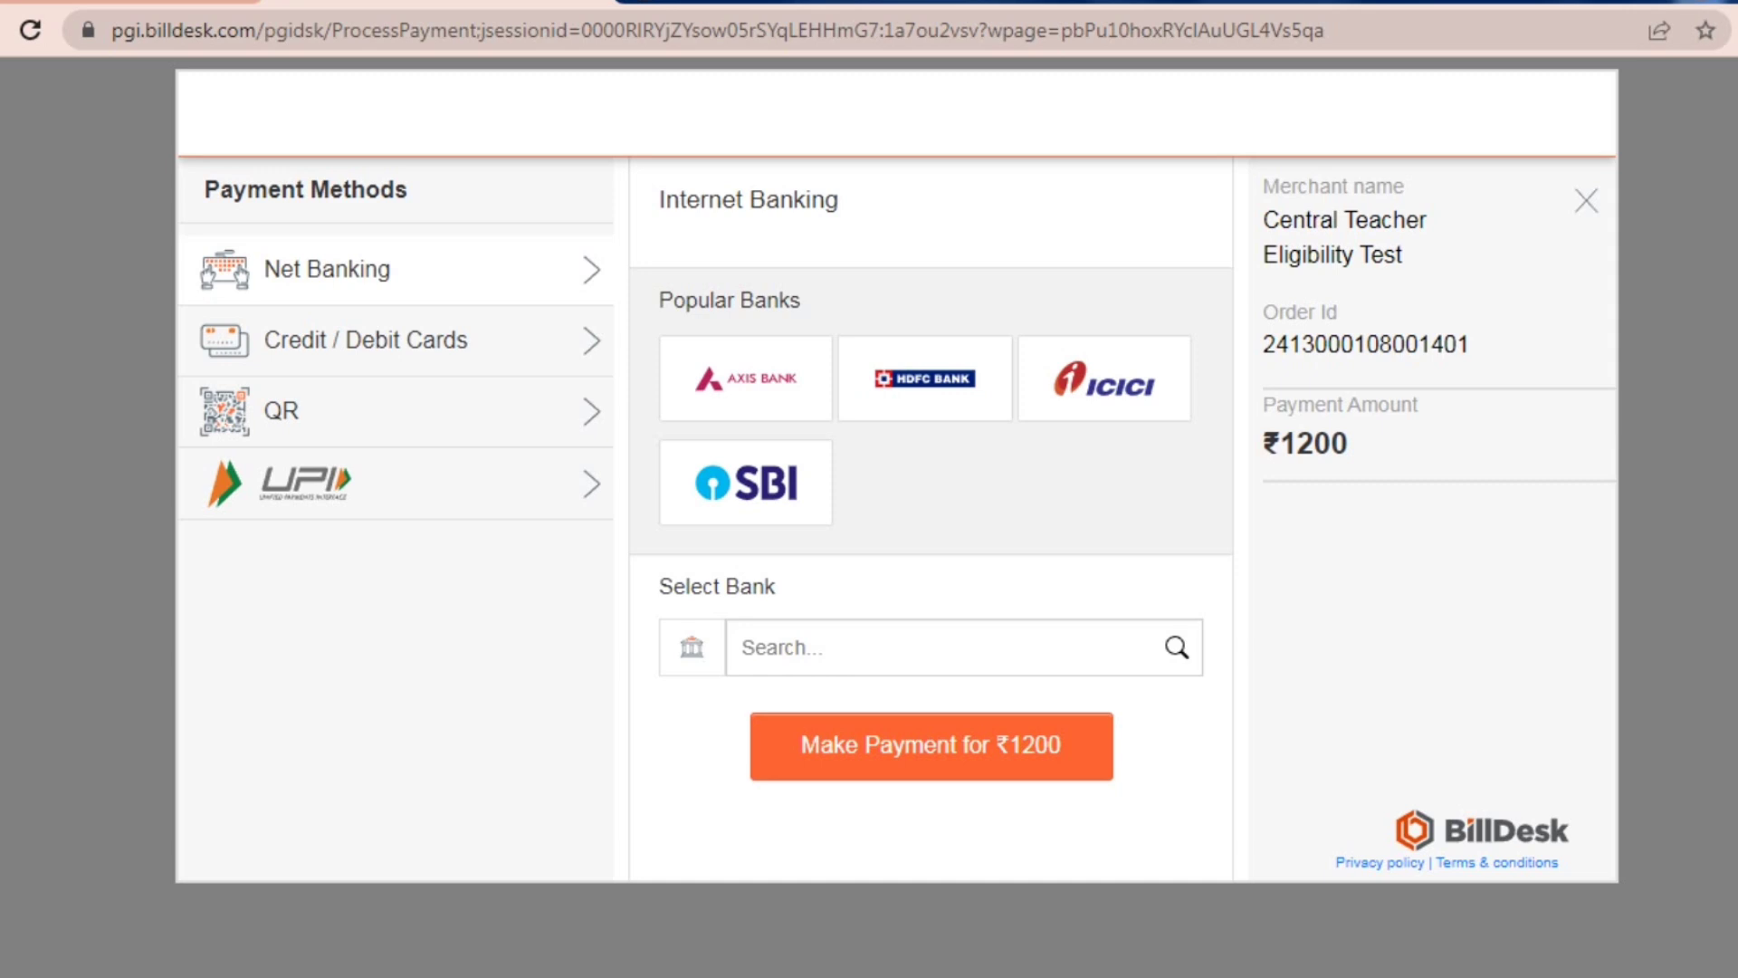
# Step: View the Credit / Debit Cards payment form, and submit the ₹1200 payment using the BHIM UPI QR method instead
pyautogui.click(366, 341)
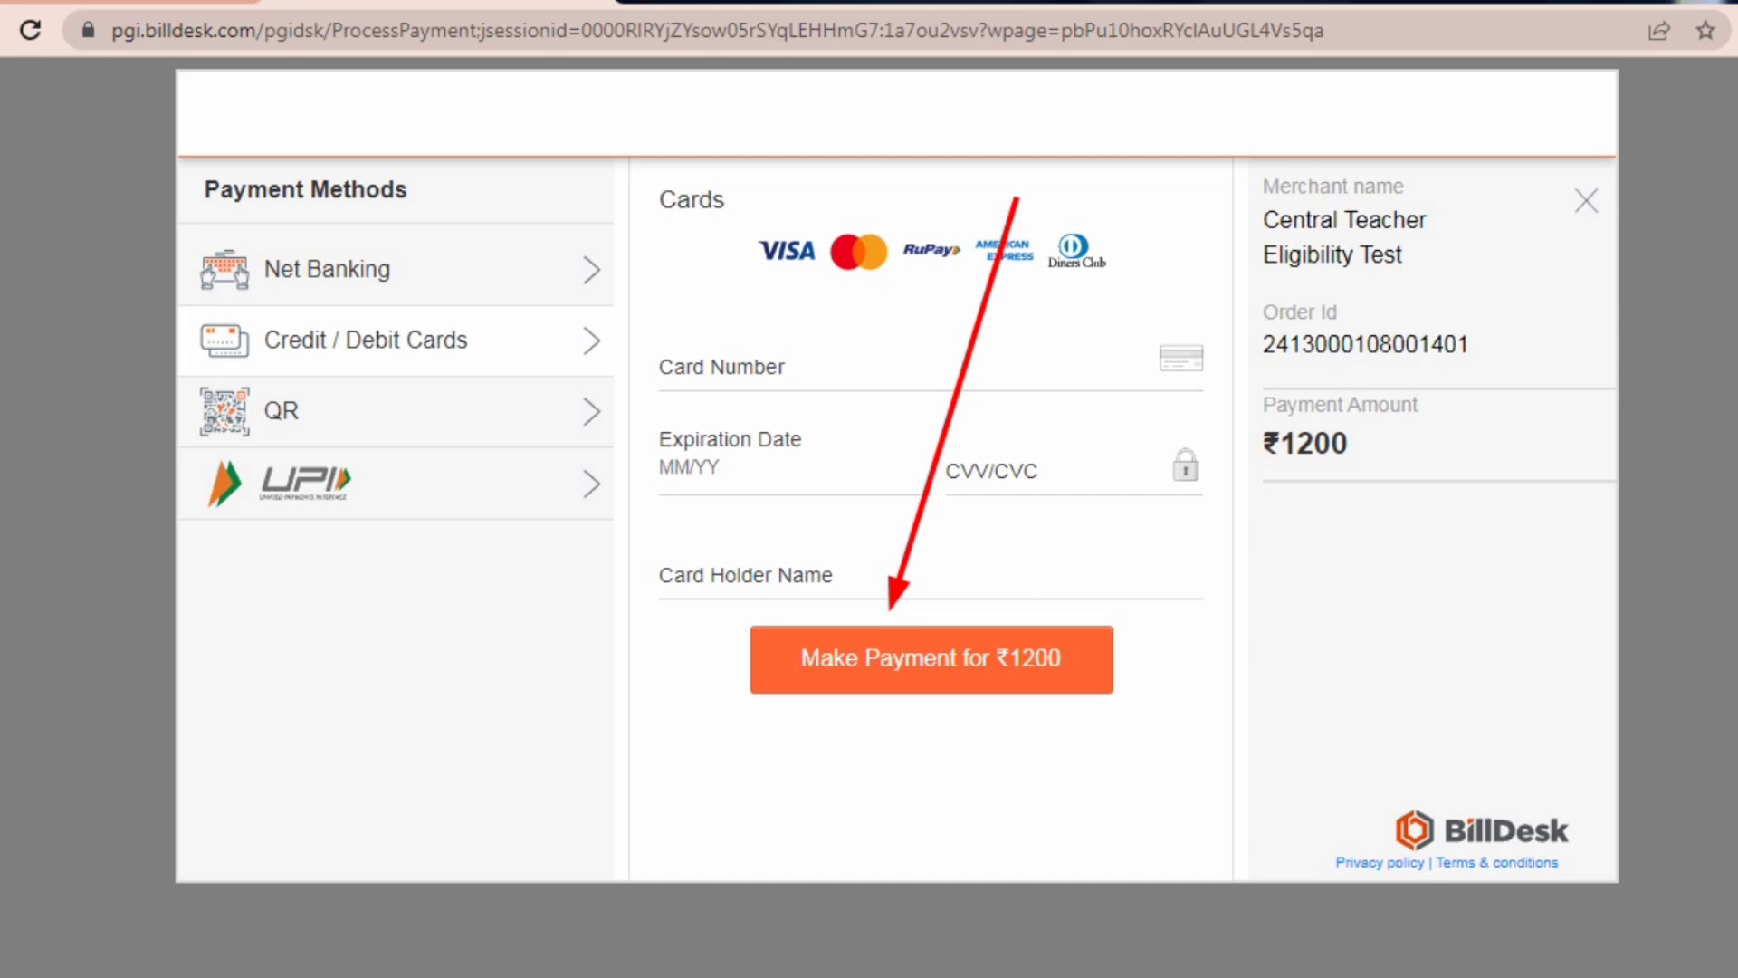
pyautogui.press('Escape')
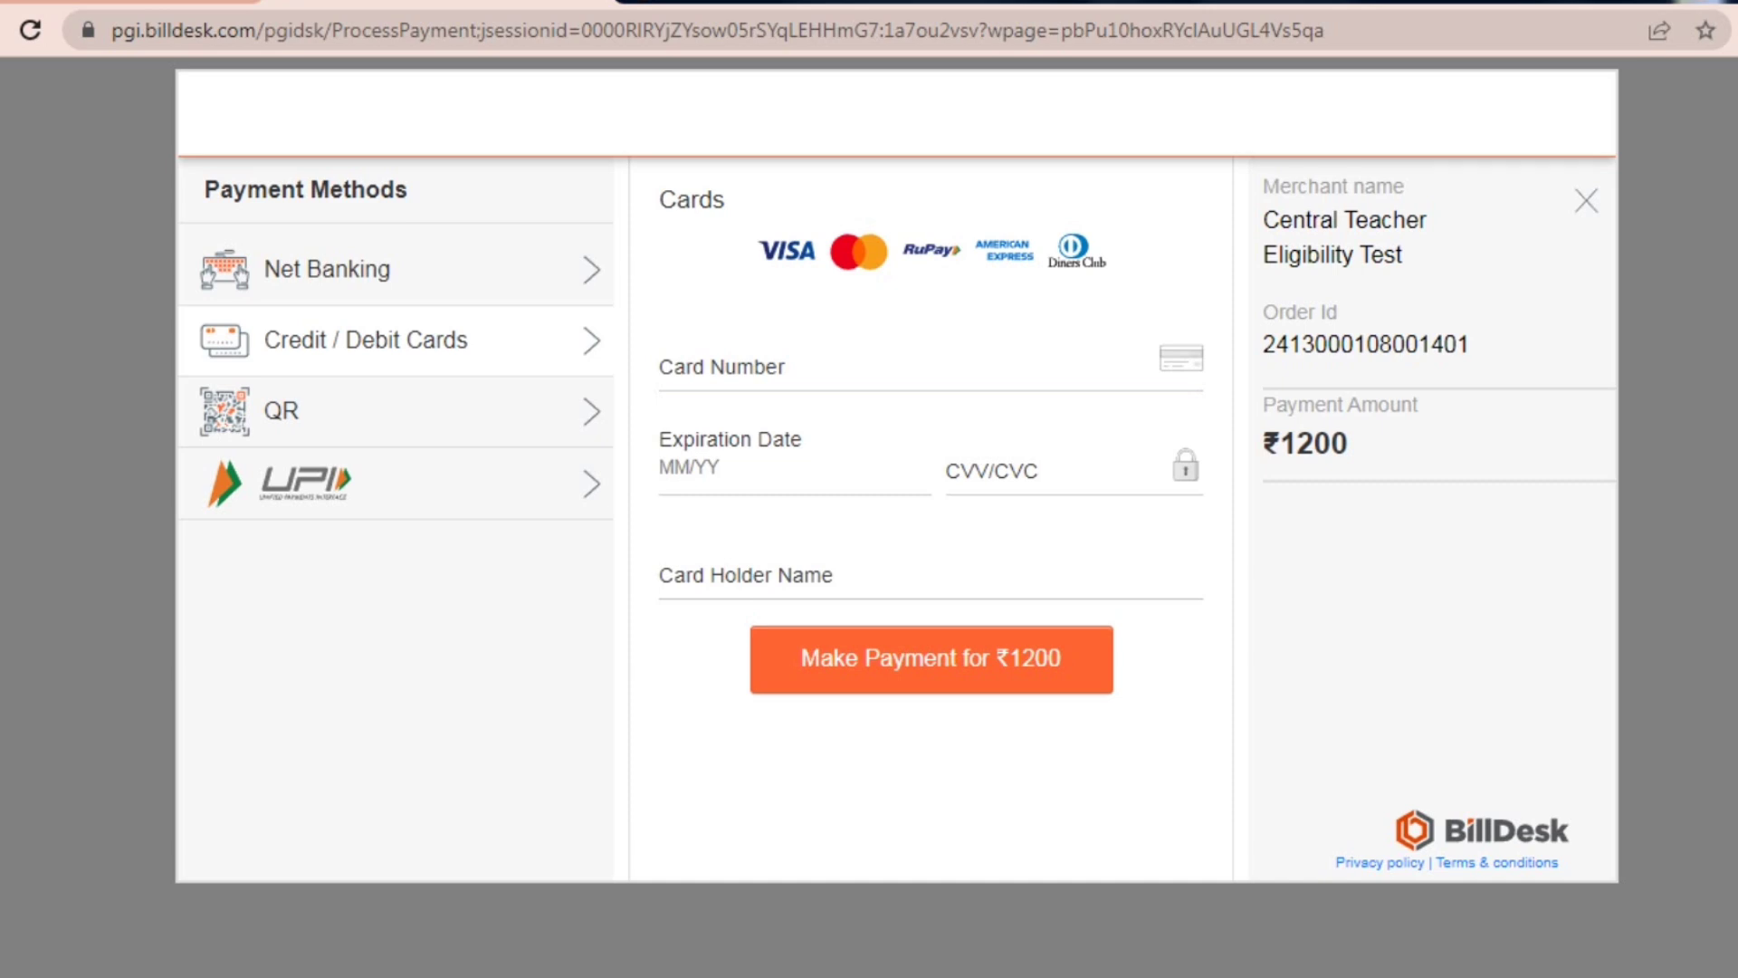
pyautogui.click(283, 411)
pyautogui.click(961, 511)
pyautogui.click(885, 580)
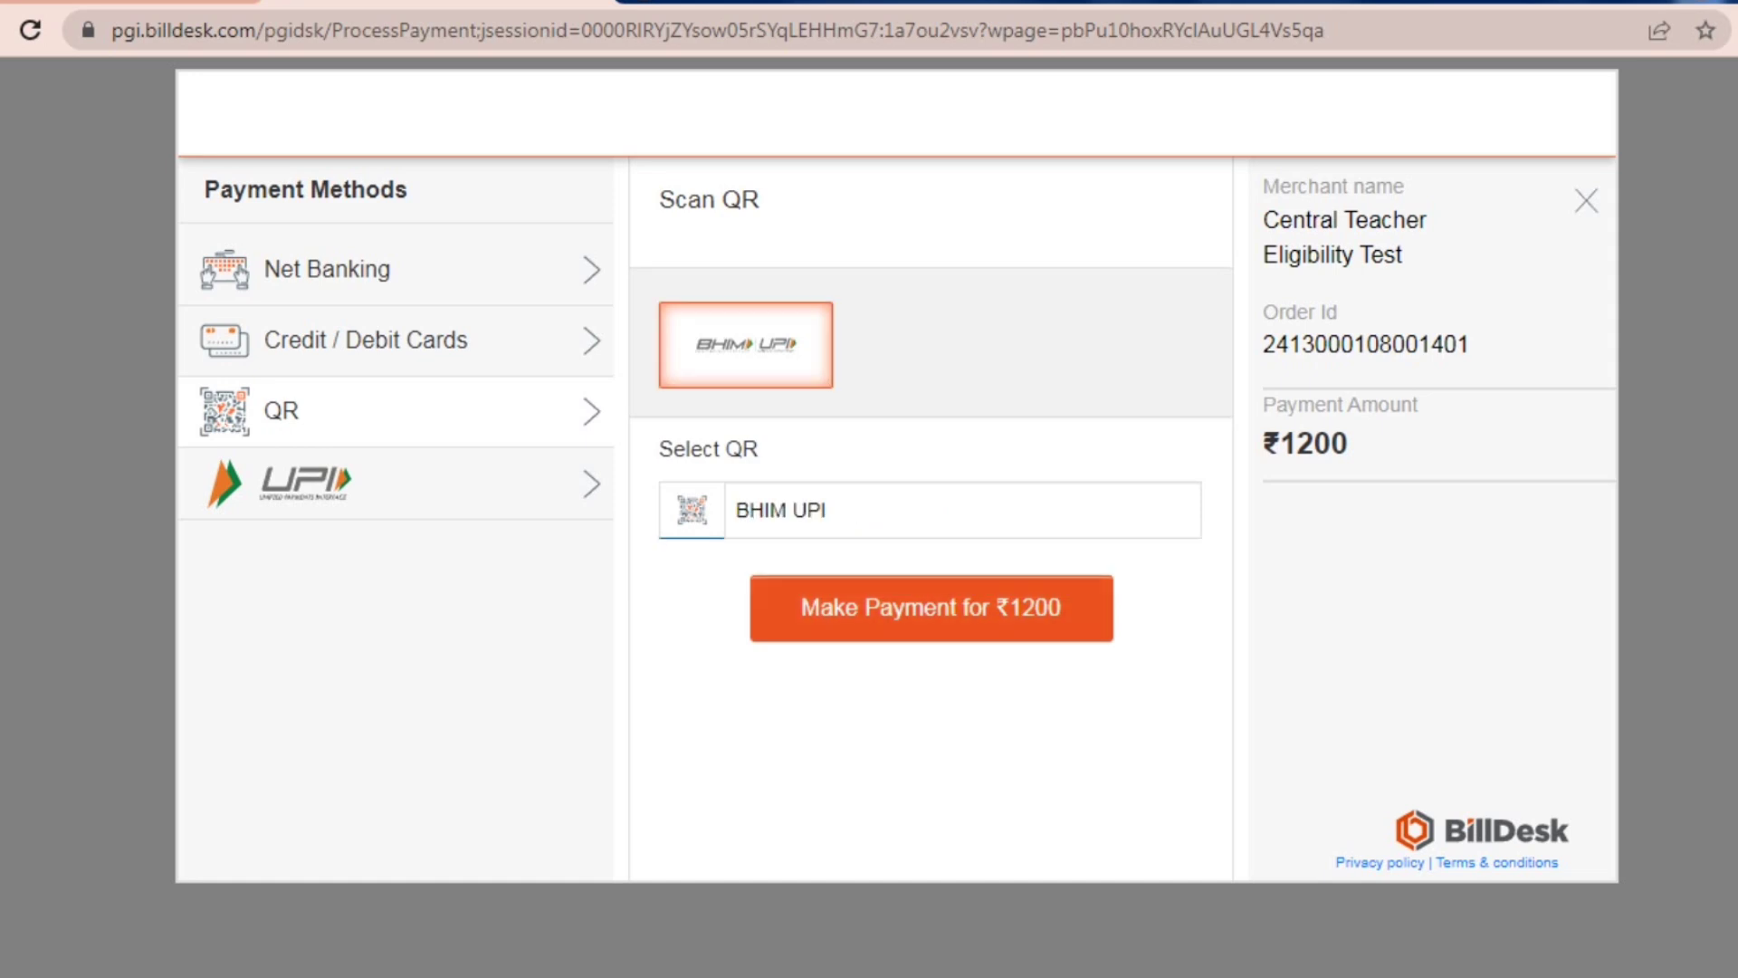
pyautogui.click(930, 607)
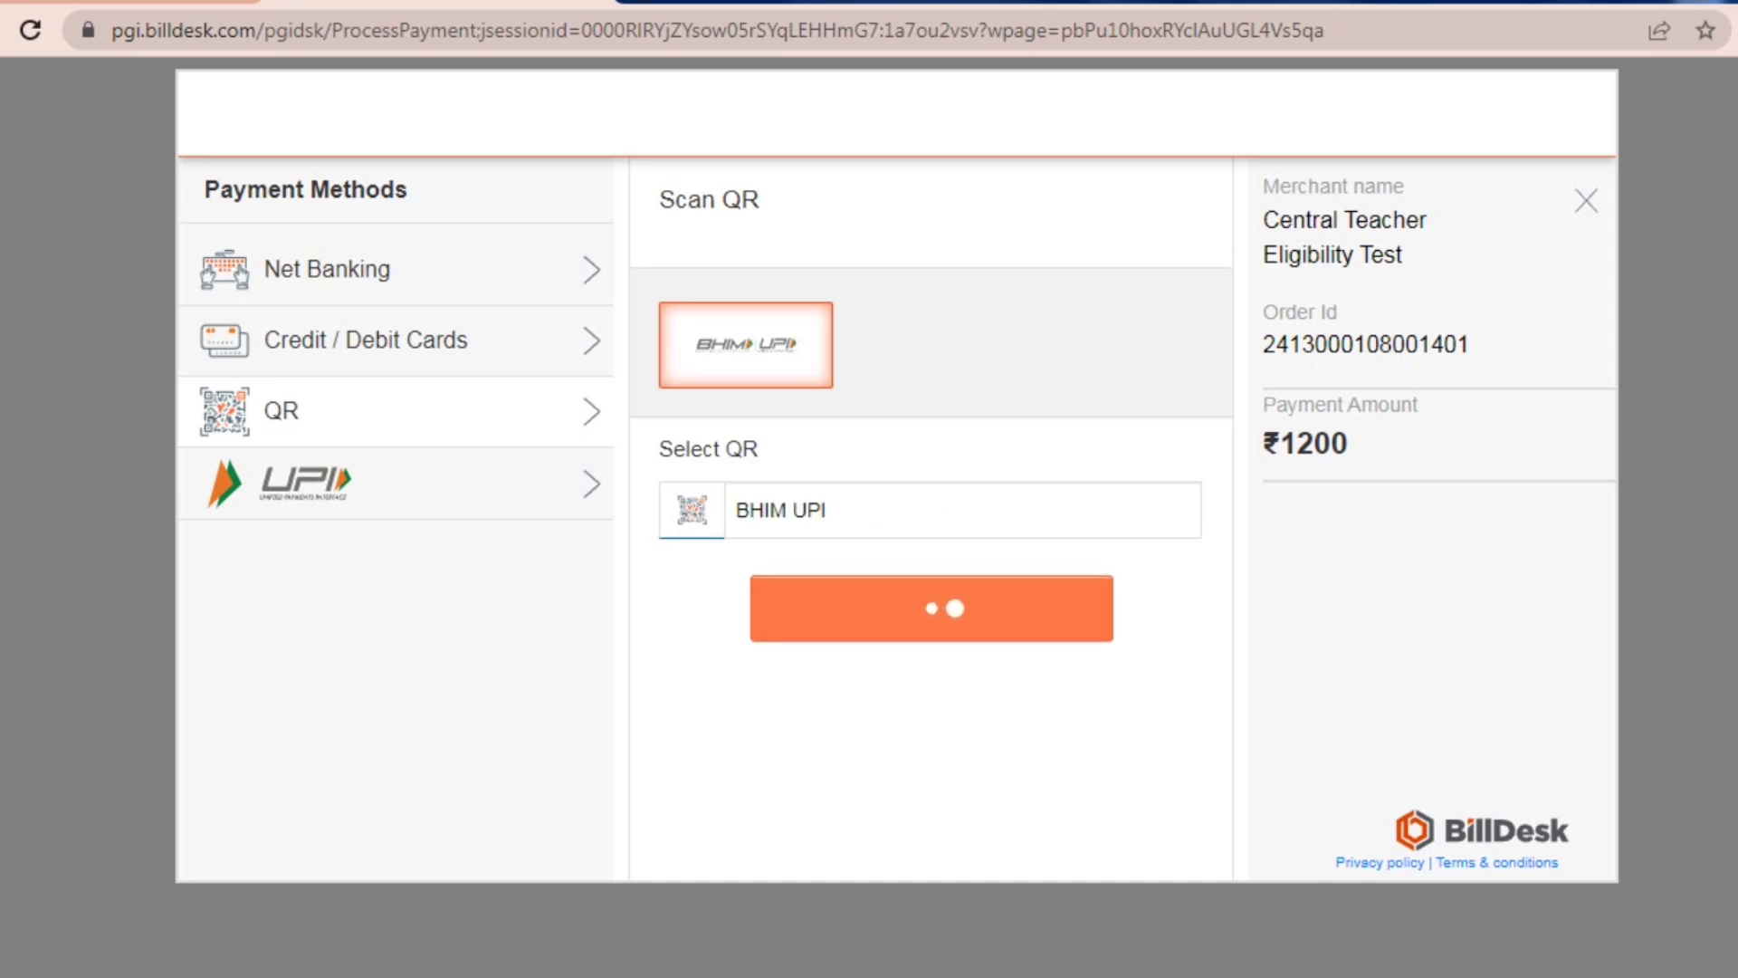